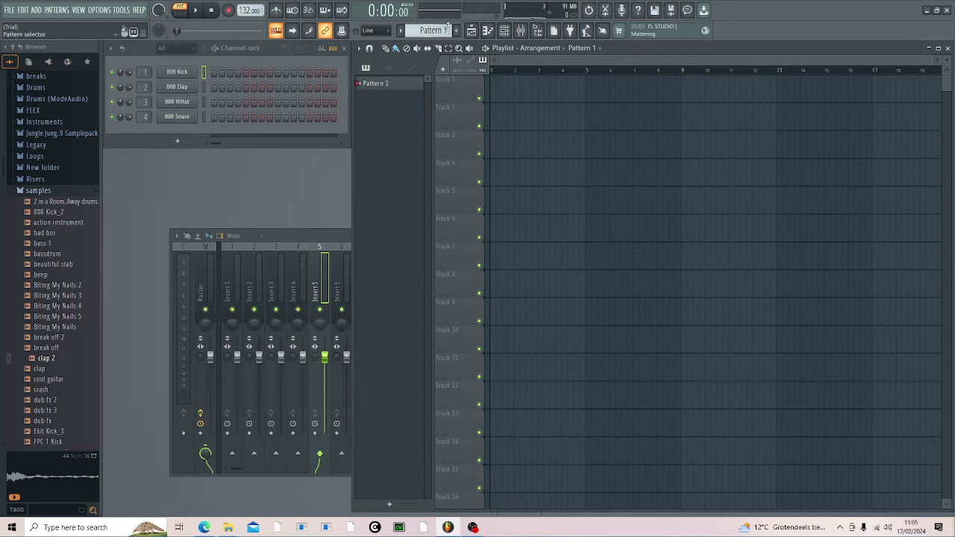
Step: Open the Edison audio editor and load the Bass Collective - Ascension audio file from the Downloads folder into it
left_click(605, 11)
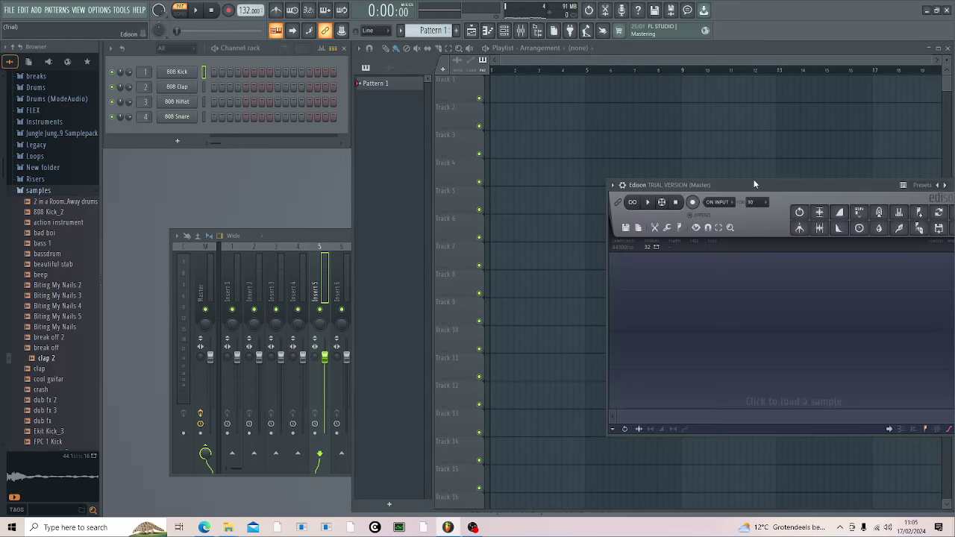
left_click_drag(754, 185, 265, 162)
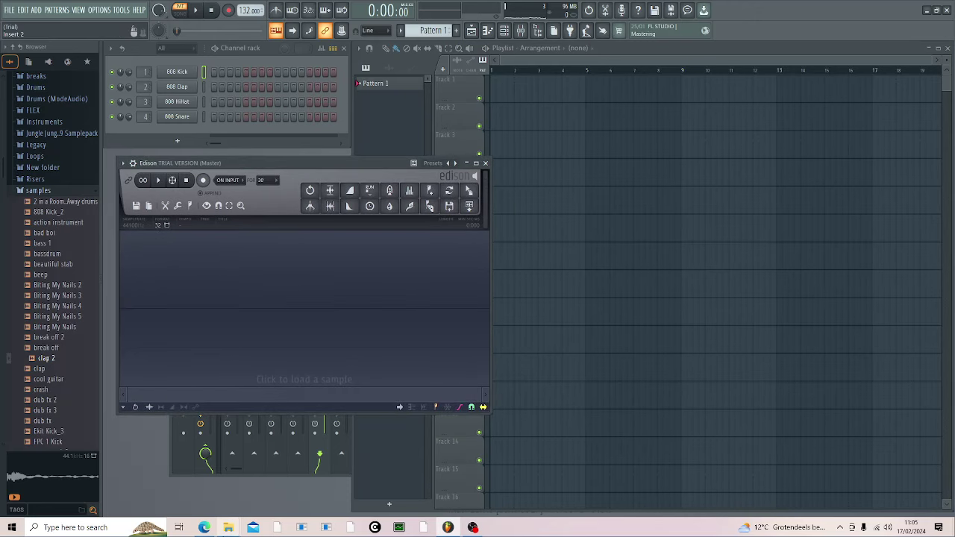
mouse_move(228, 527)
left_click(198, 489)
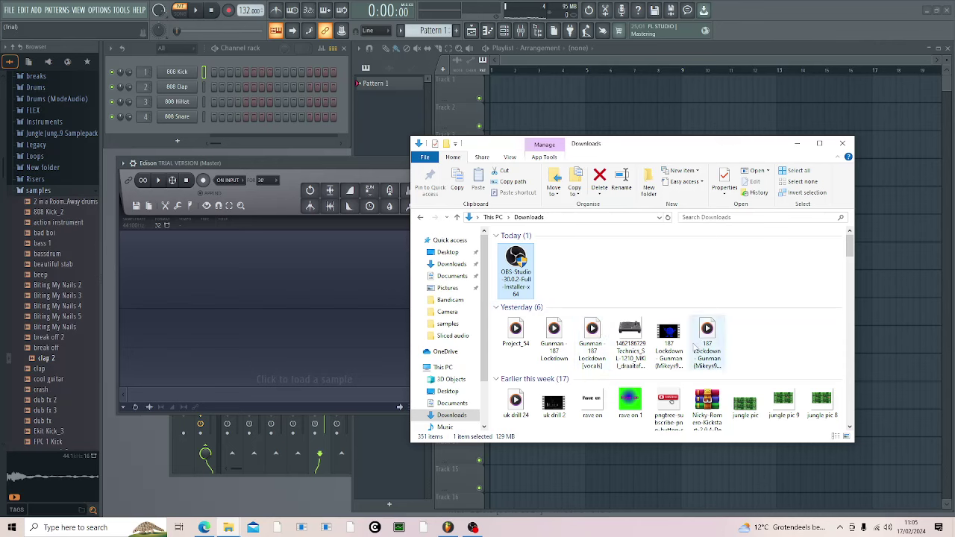
scroll(725, 358, "down", 1)
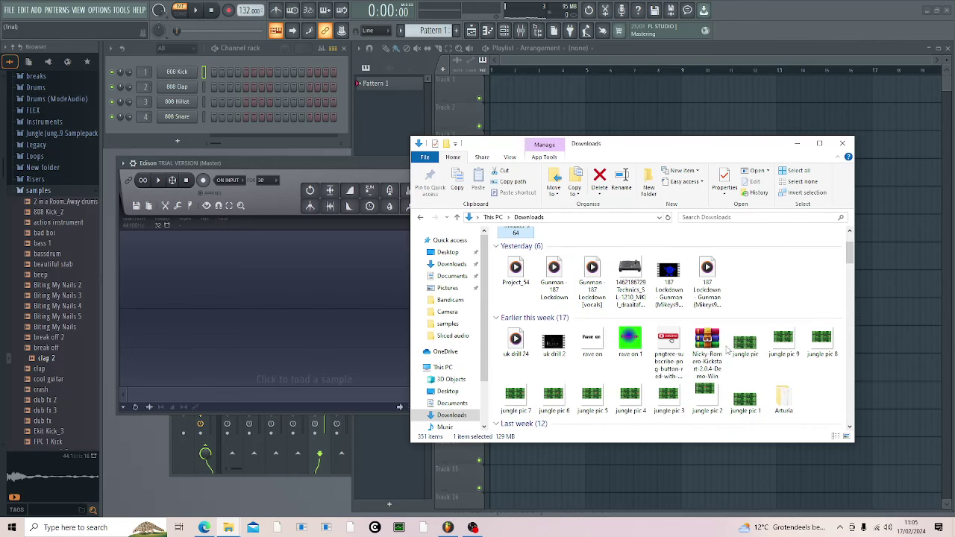
scroll(728, 349, "down", 2)
left_click(592, 384)
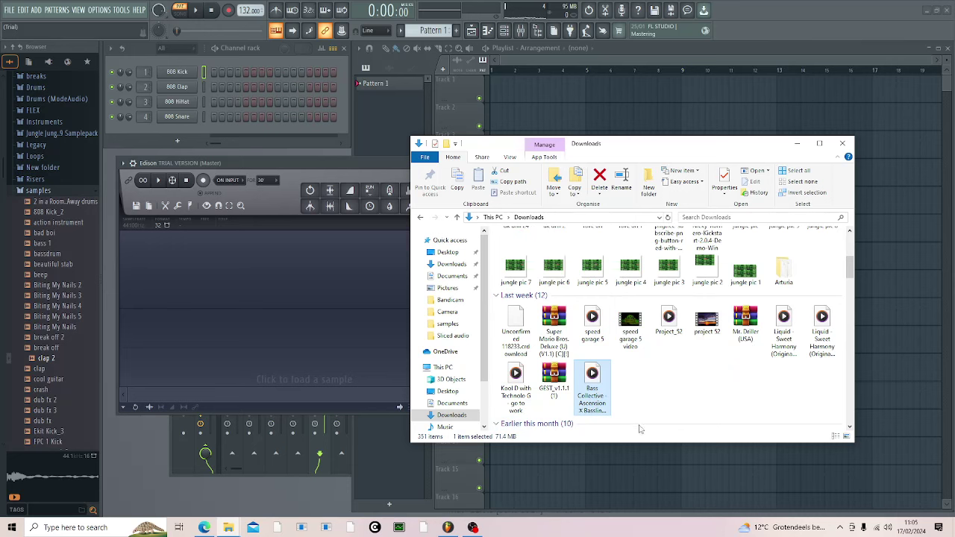
left_click_drag(592, 384, 192, 267)
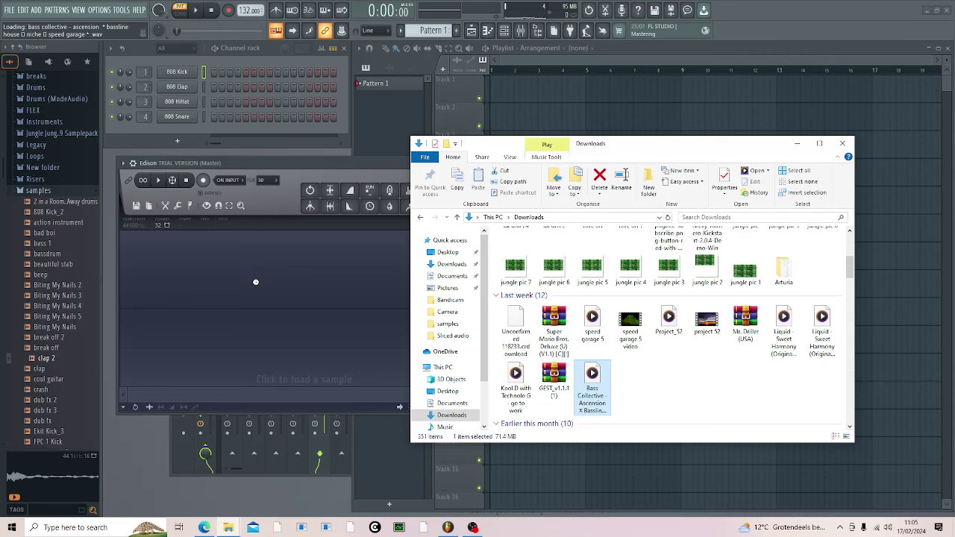
left_click(799, 143)
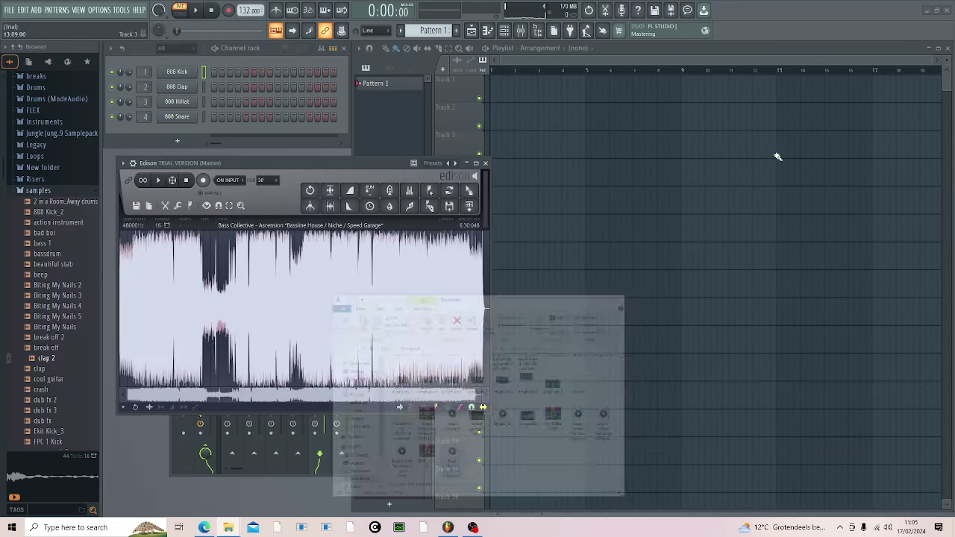
Step: Audition the loaded track and examine the waveform of its opening drum section up close
key("space")
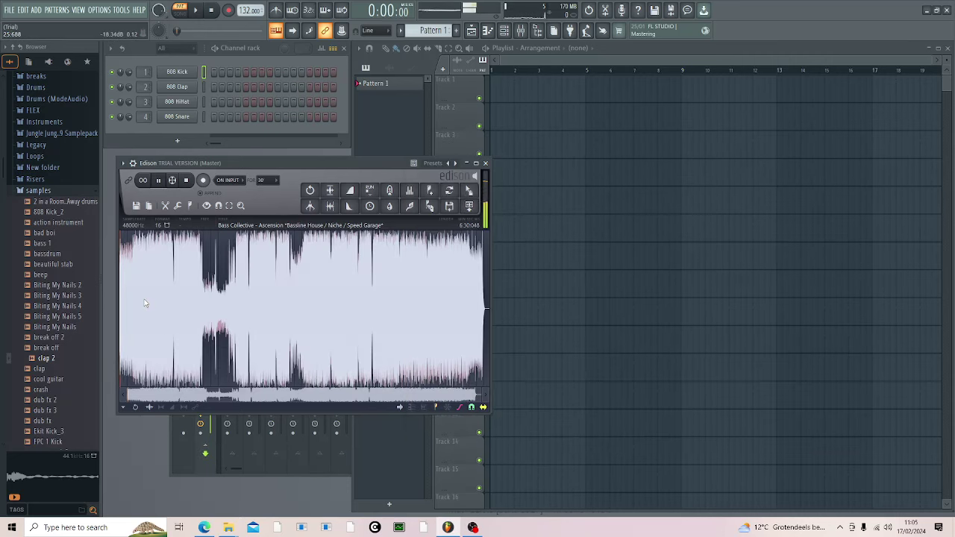
scroll(153, 307, "up", 7)
key("space")
left_click_drag(156, 394, 112, 377)
scroll(126, 330, "up", 5)
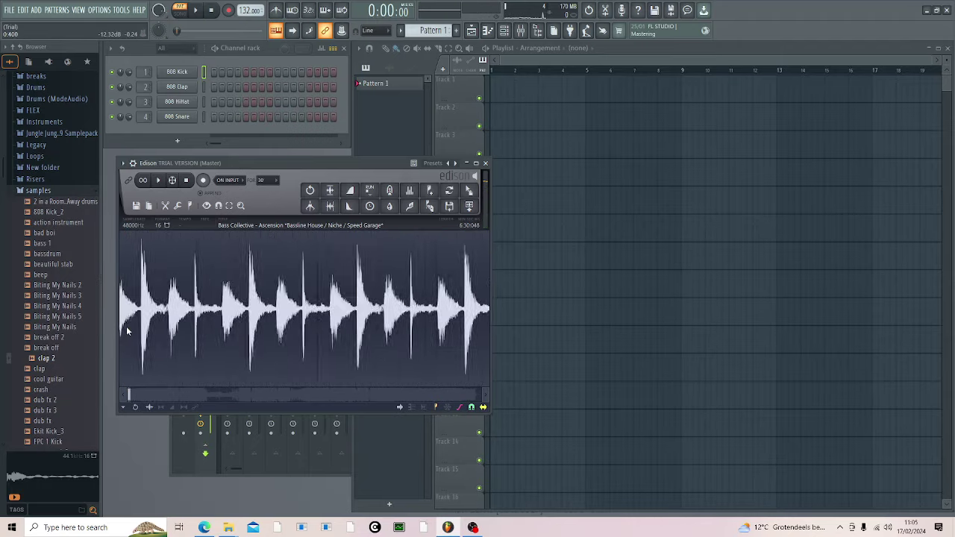
scroll(126, 327, "up", 2)
left_click(122, 394)
key("space")
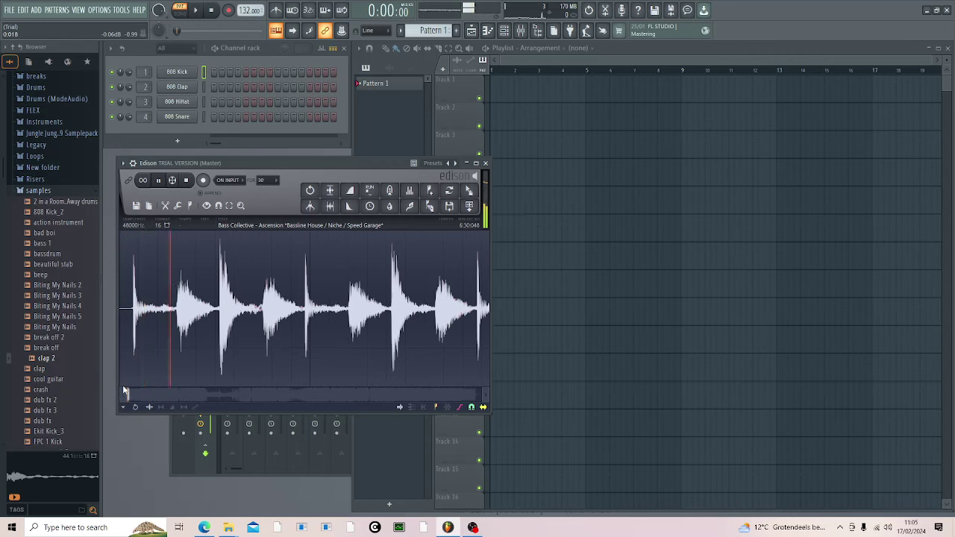
key("space")
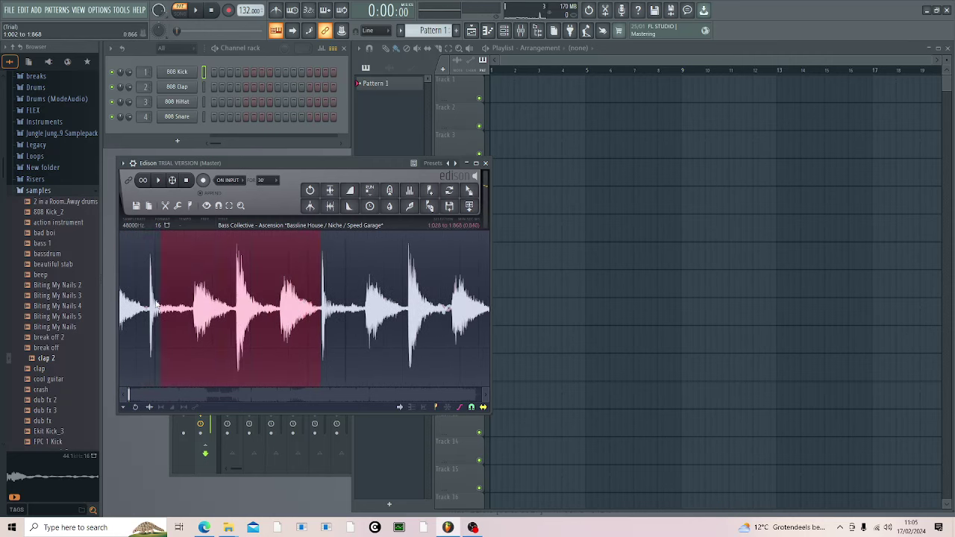
Step: Select the opening drum loop from 0:073 to 1:868, starting exactly at the first hit's transient
left_click_drag(158, 306, 139, 309)
key("space")
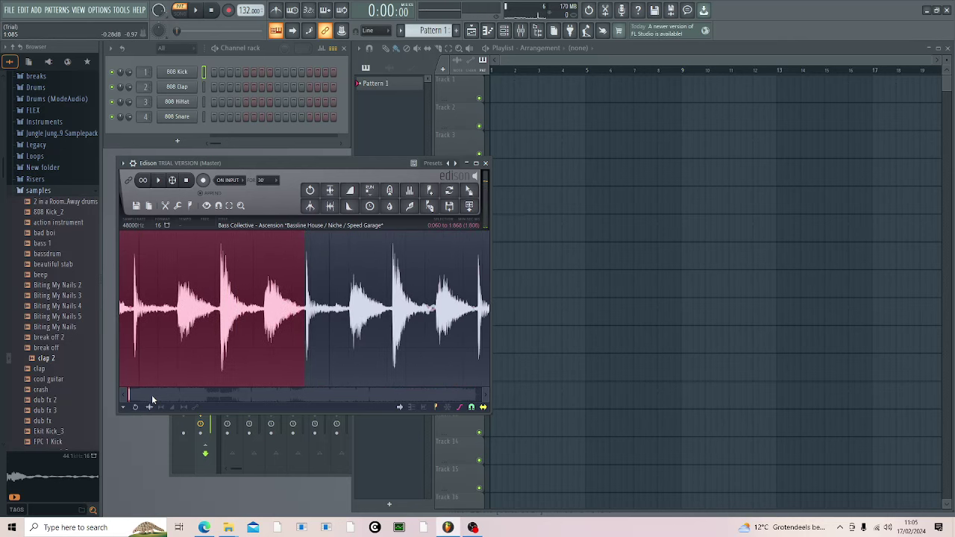
scroll(141, 317, "up", 6)
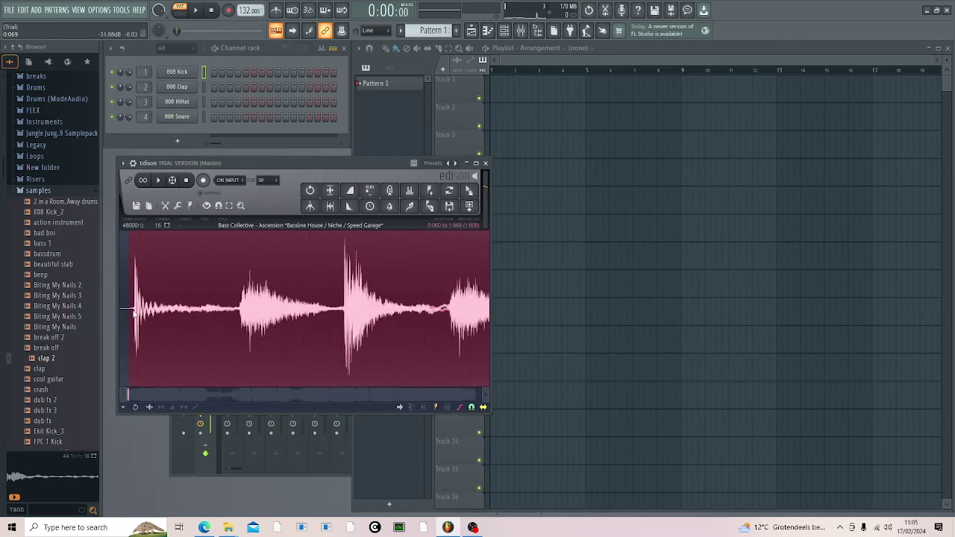
scroll(202, 321, "up", 6)
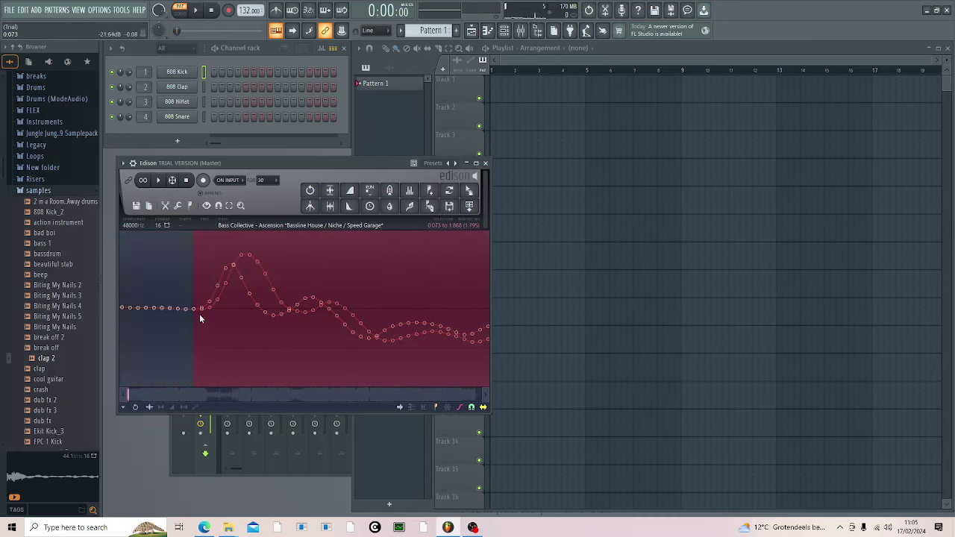
scroll(199, 314, "down", 6)
scroll(219, 315, "down", 6)
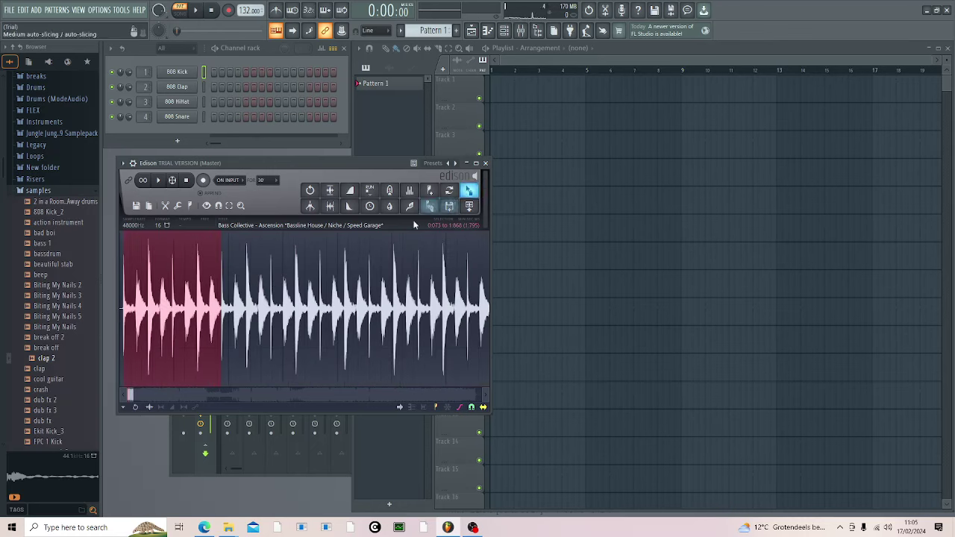
scroll(123, 322, "up", 3)
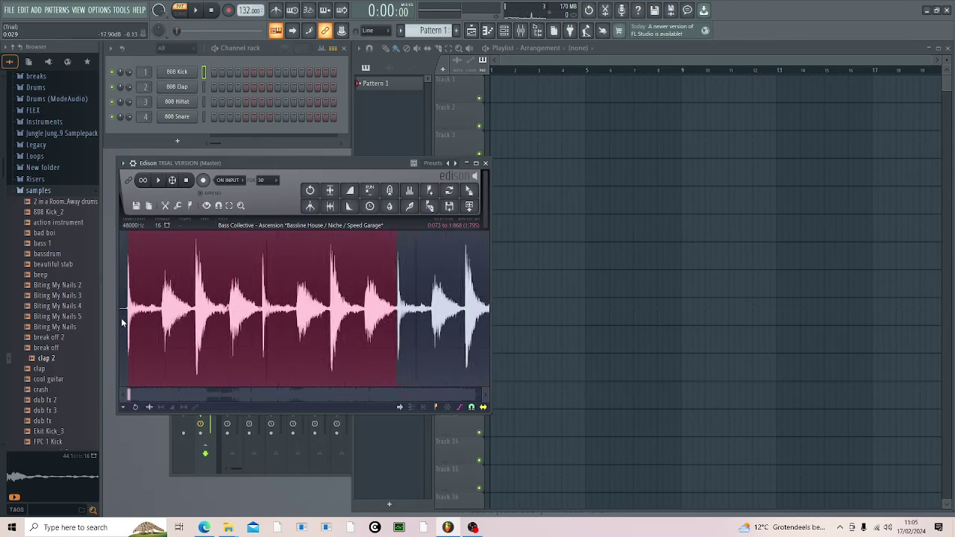
scroll(304, 314, "down", 3)
scroll(349, 299, "down", 2)
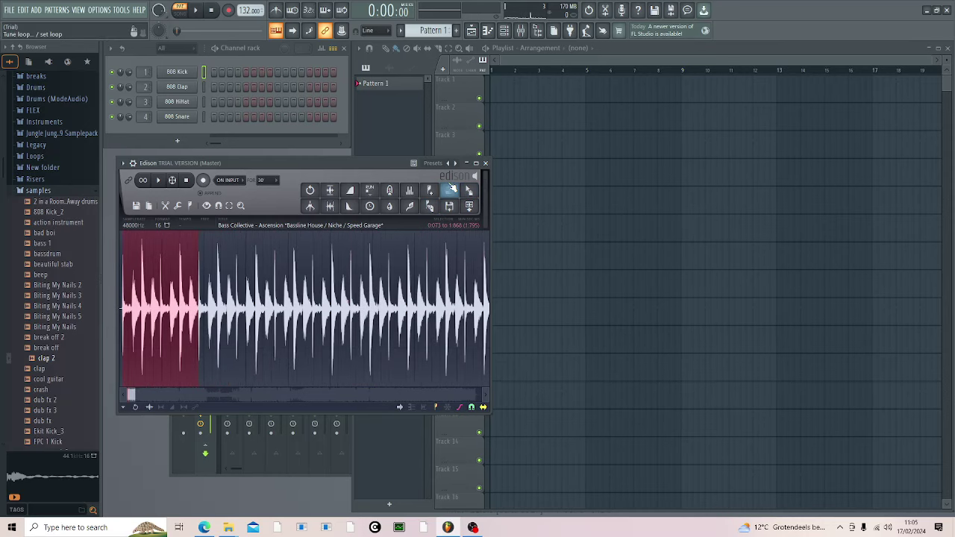
Step: Send the selected drum loop to the first channel in place of the 808 Kick and close Edison
left_click_drag(450, 190, 179, 72)
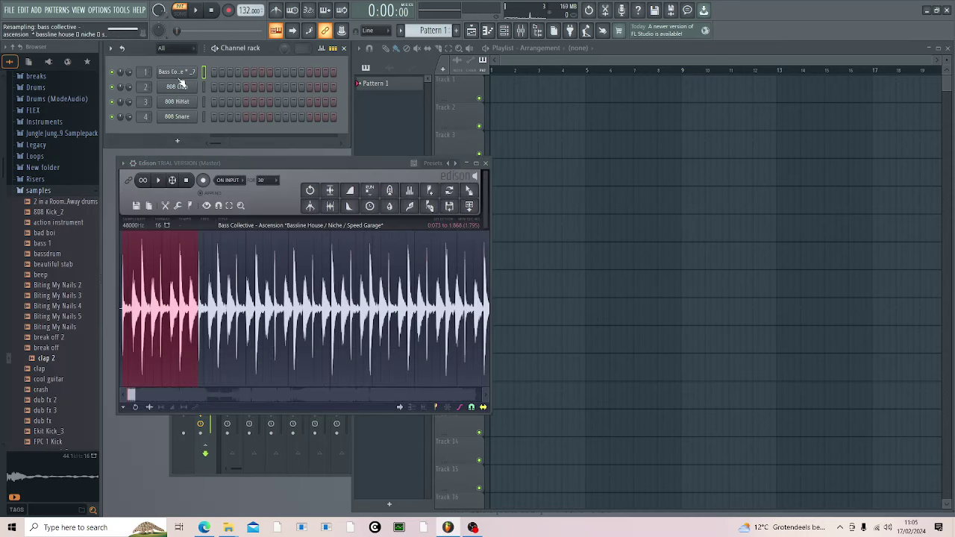
key("space")
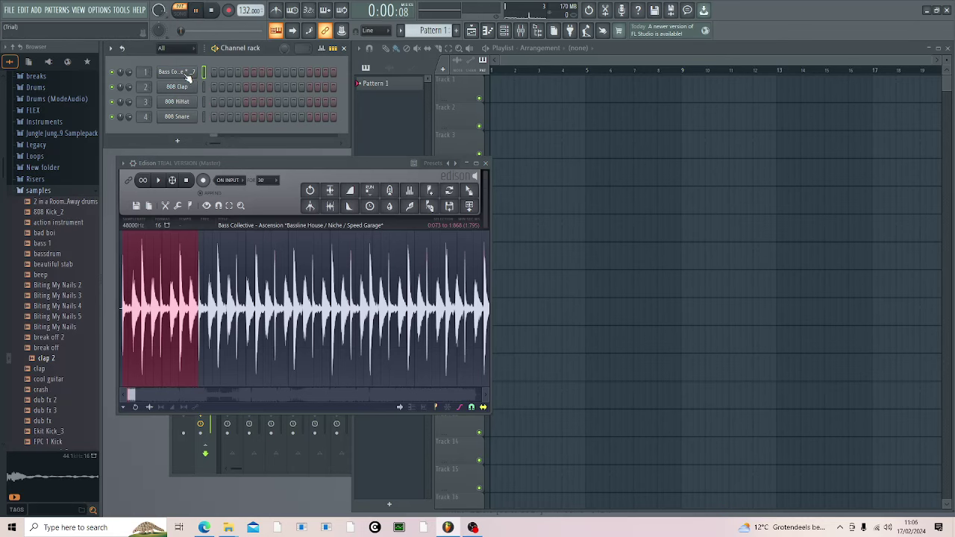
left_click(469, 164)
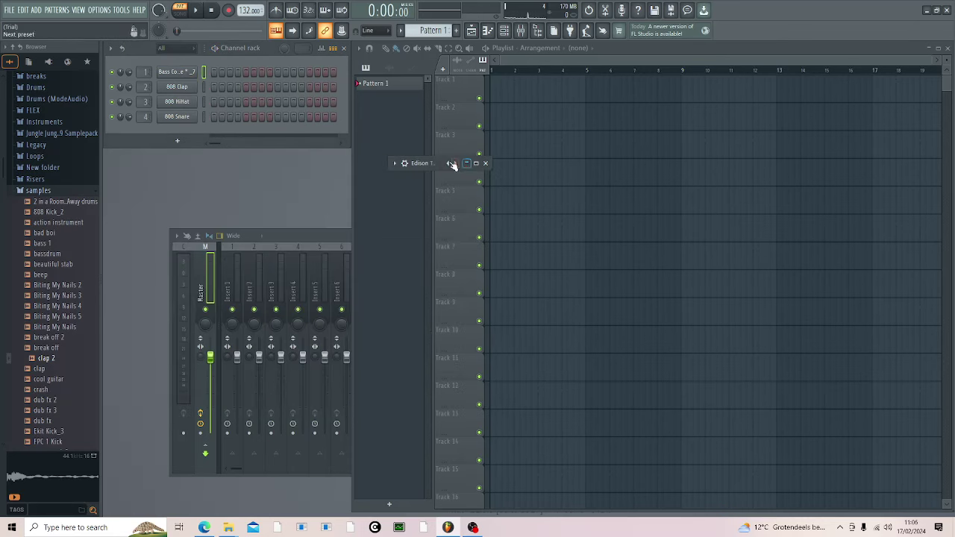
left_click(474, 163)
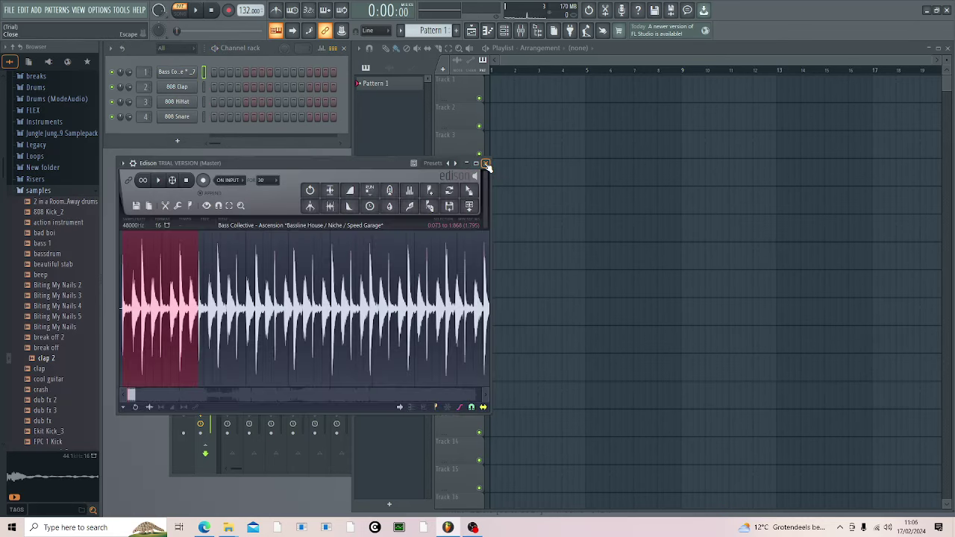
left_click(486, 163)
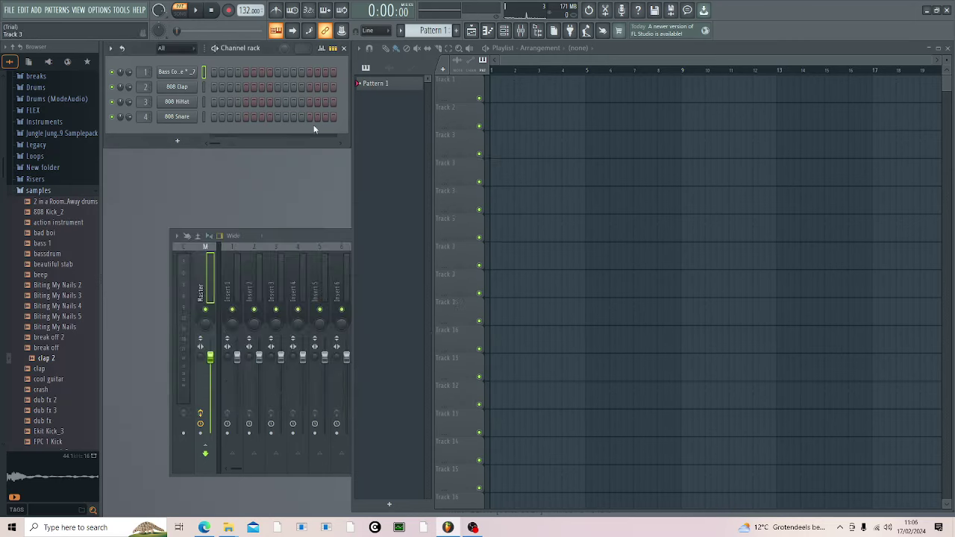
Step: Route the drum loop channel to mixer track 1 and enable its volume envelope with release time at 0%
left_click(169, 81)
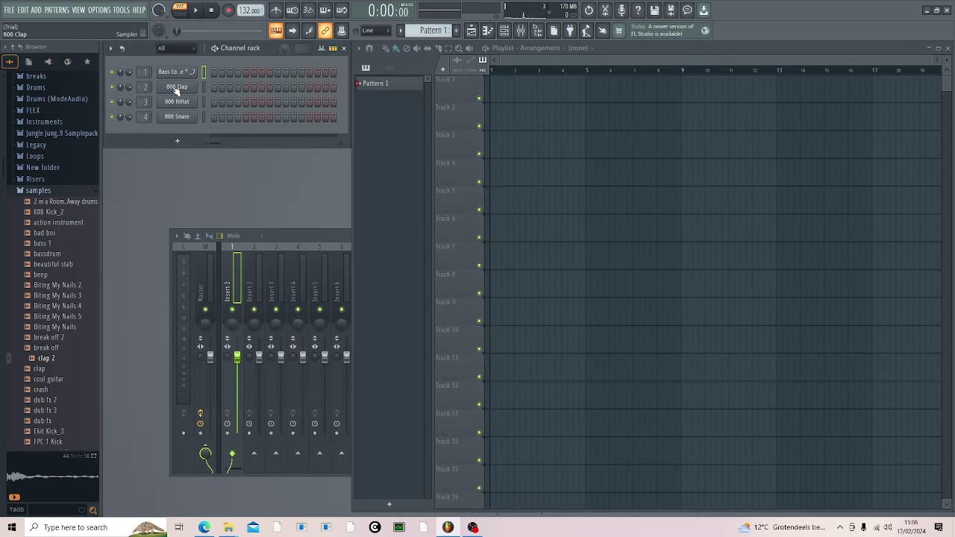
left_click(179, 88)
left_click(180, 77)
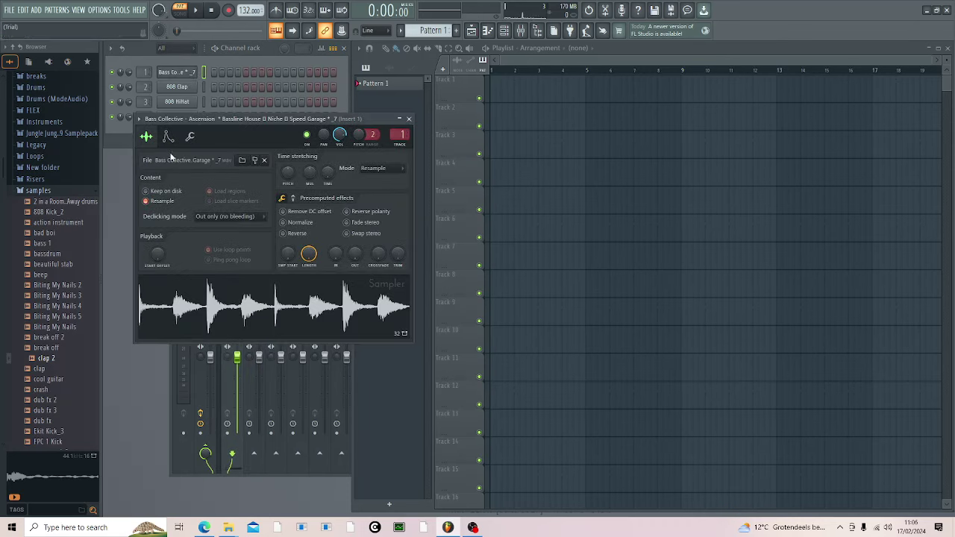
left_click(169, 139)
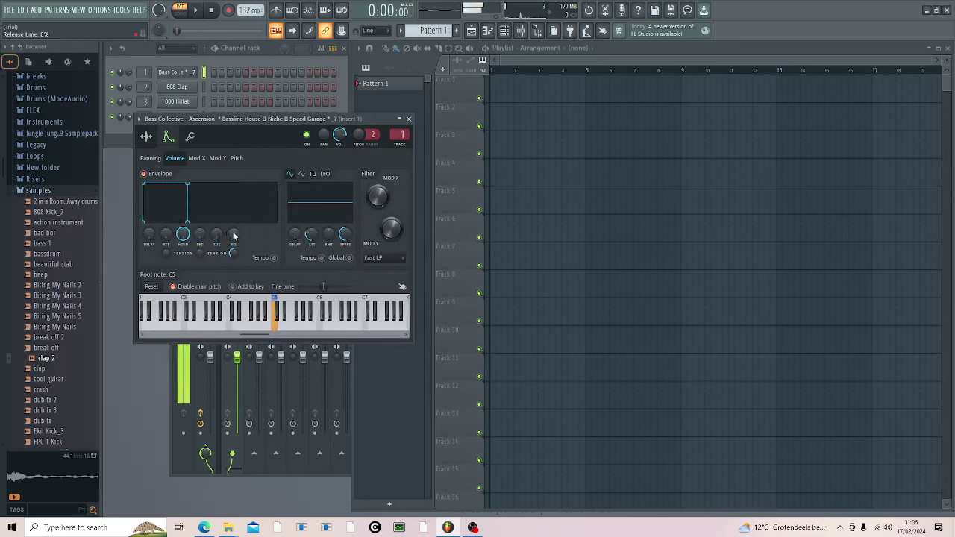
Step: Add a one-bar C5 note at the start of the drum loop's piano roll and play it back
right_click(182, 72)
left_click(233, 72)
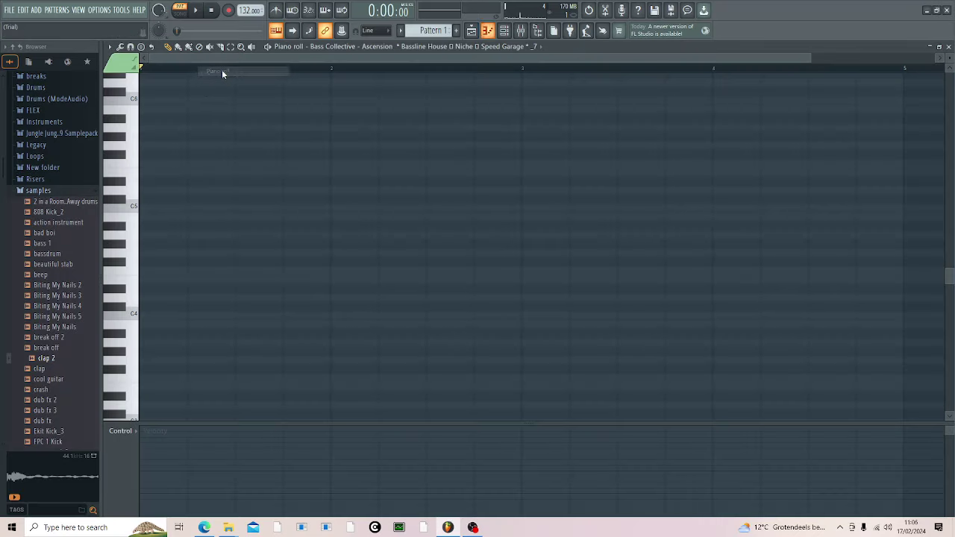
left_click(142, 207)
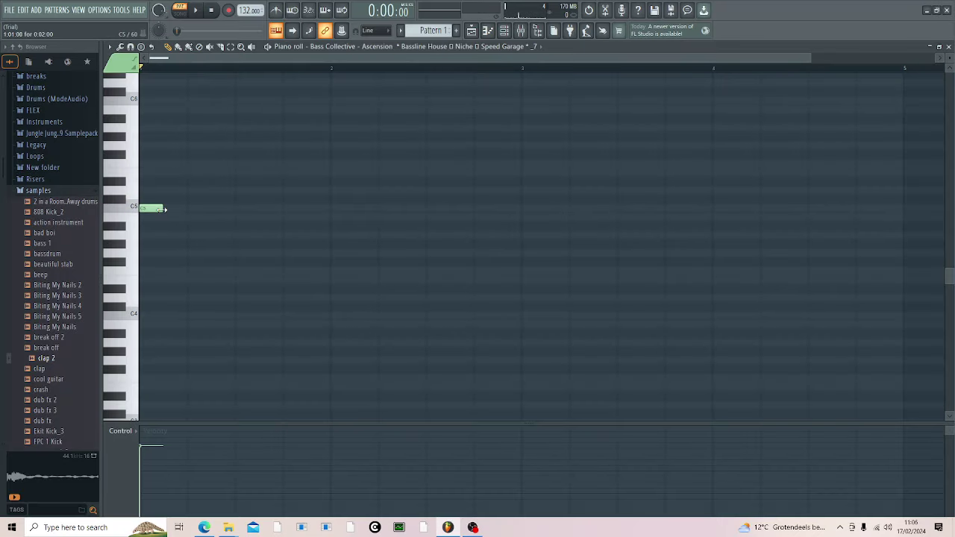
left_click_drag(161, 209, 331, 209)
key("space")
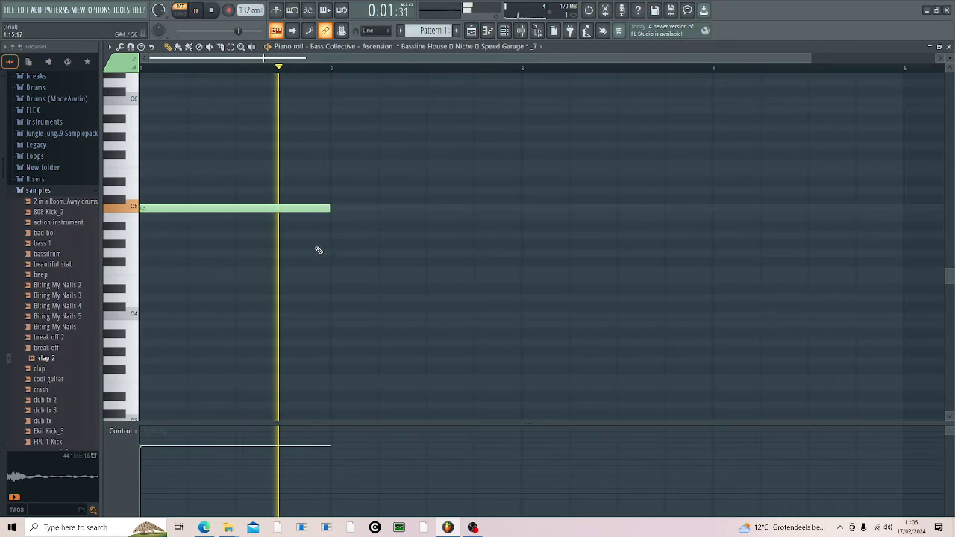
key("space")
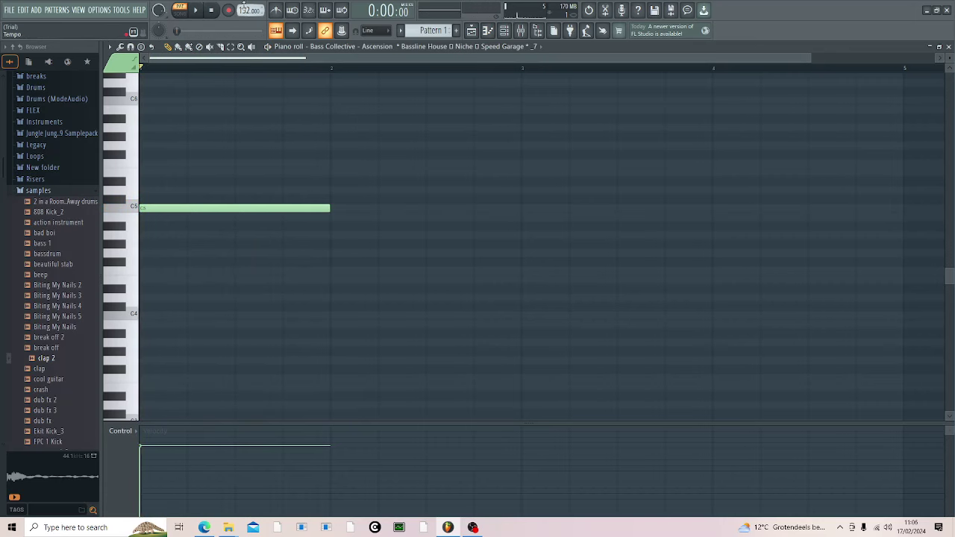
Step: Audition the drum loop at tempos of 133, 130 and 131 BPM, and return the project tempo to 132 BPM
key("space")
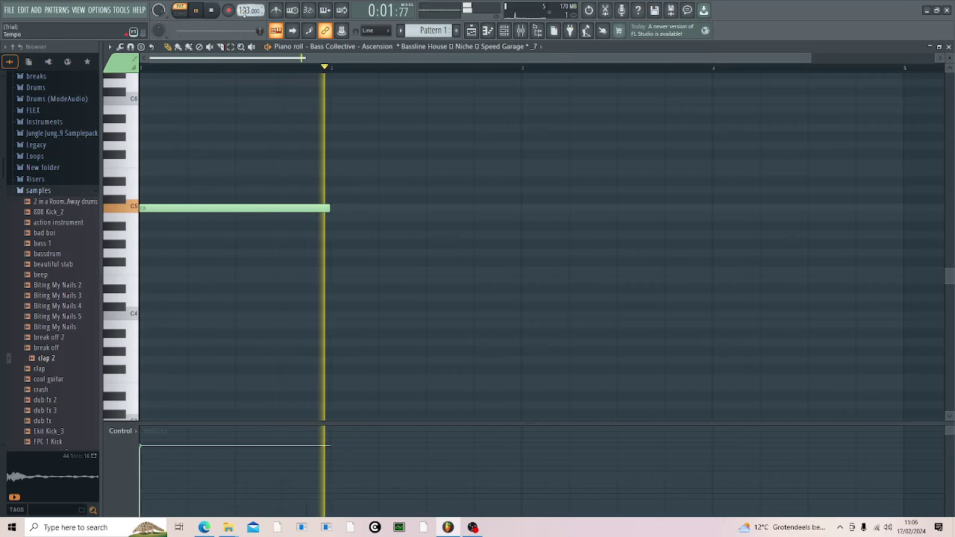
key("space")
left_click_drag(244, 12, 243, 15)
key("space")
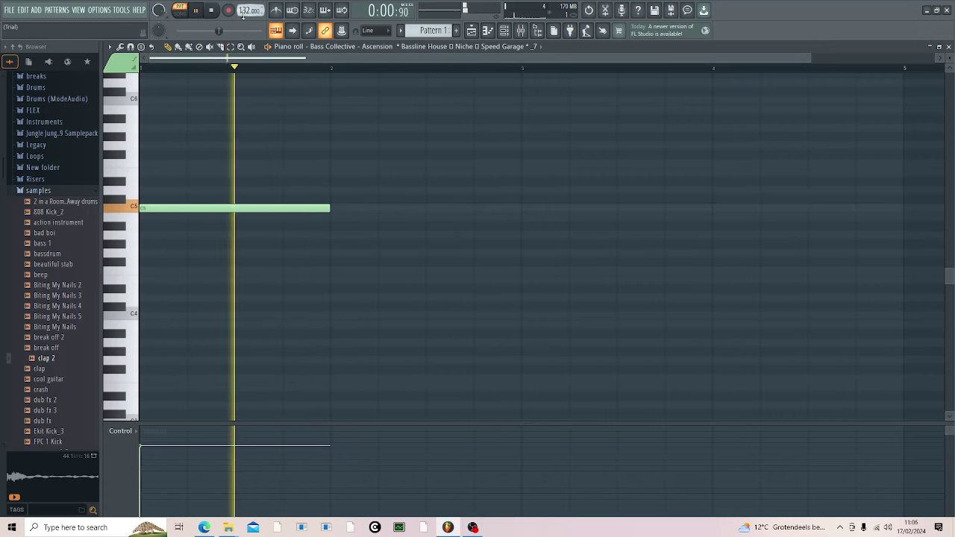
key("space")
scroll(242, 16, "down", 2)
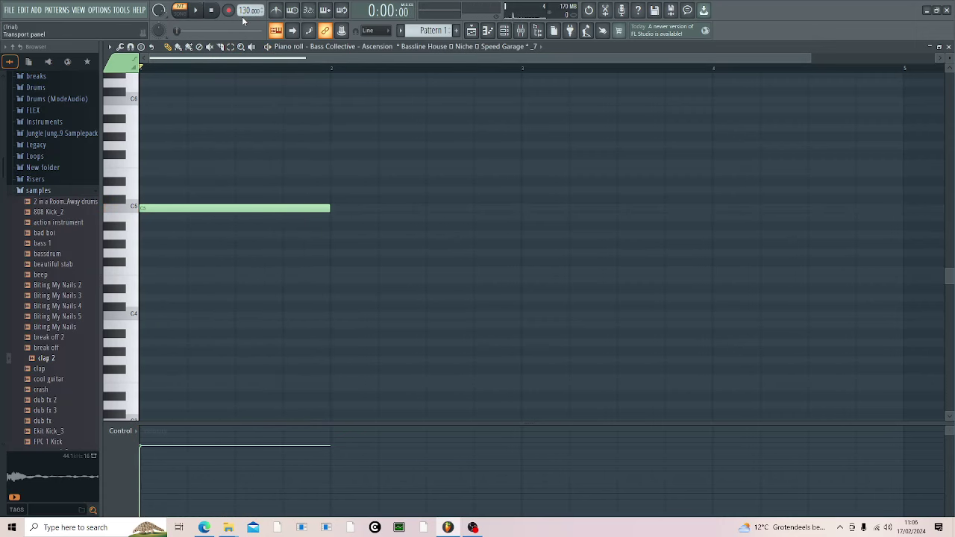
key("space")
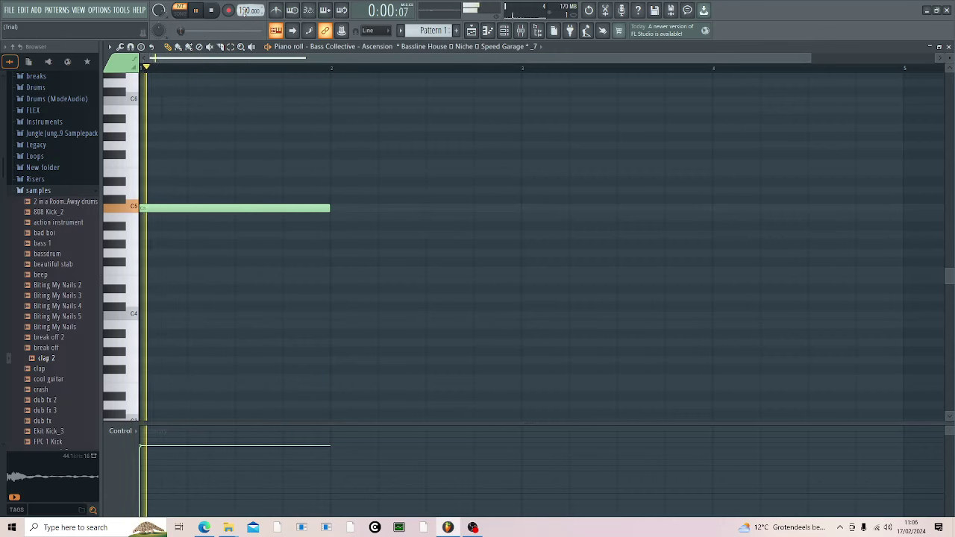
scroll(245, 10, "up", 1)
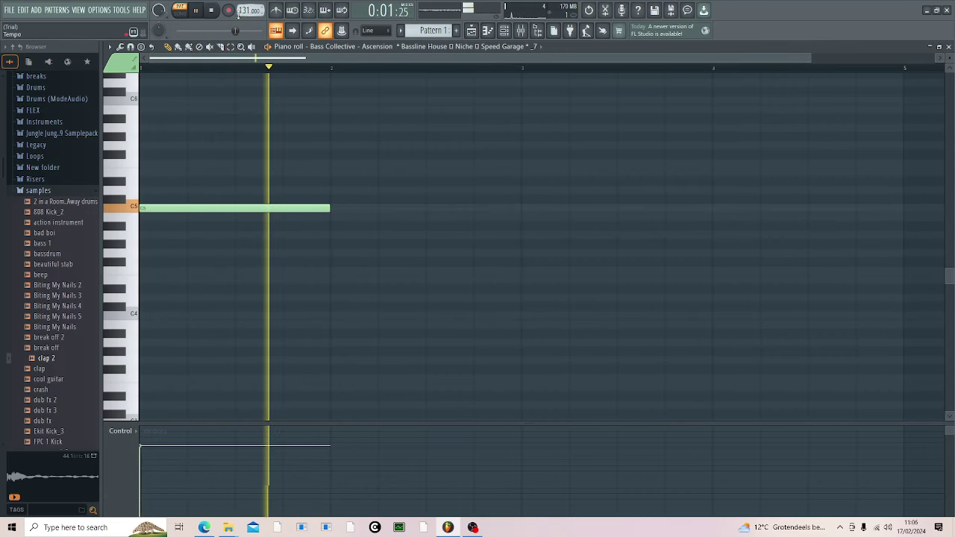
key("space")
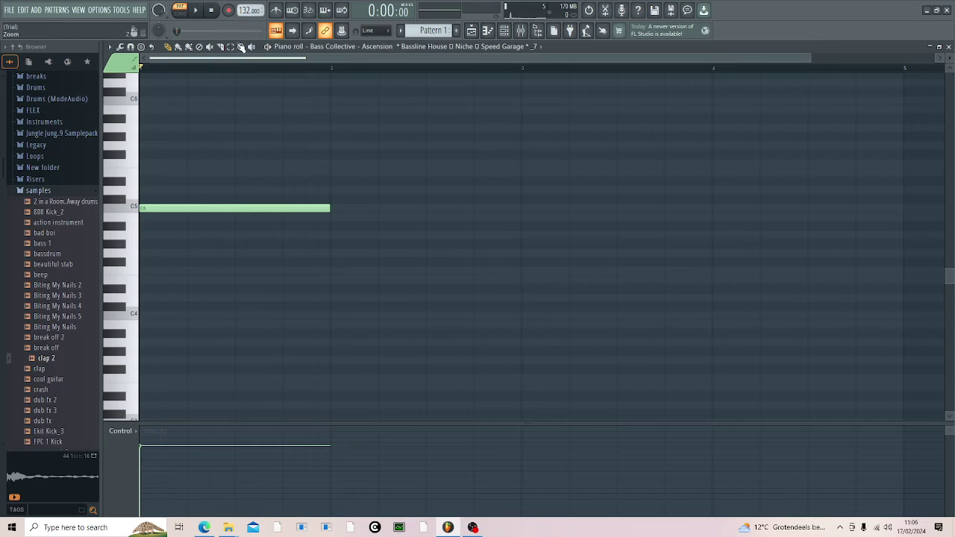
Step: Audition the drum loop at 132, 133 and 134 BPM, and set the project tempo to 133 BPM
key("space")
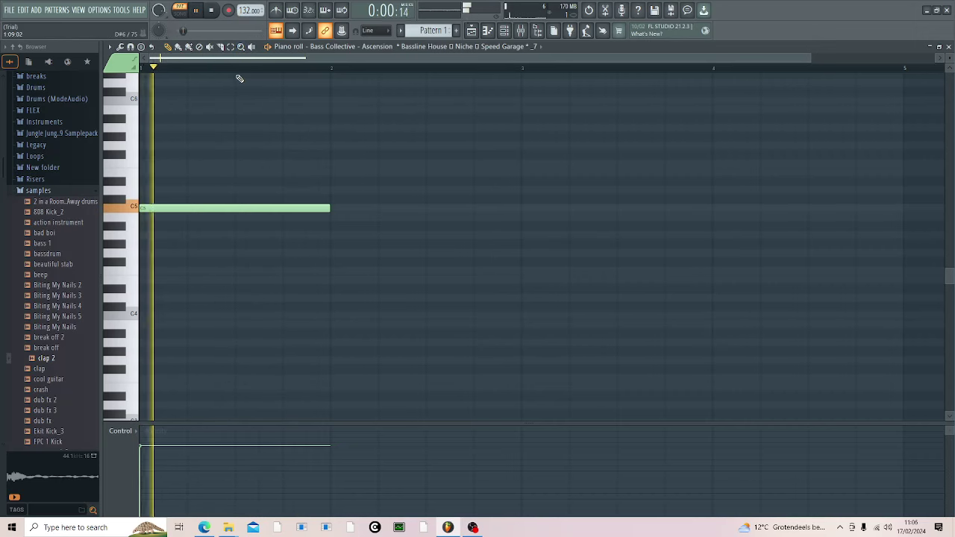
key("space")
key("space")
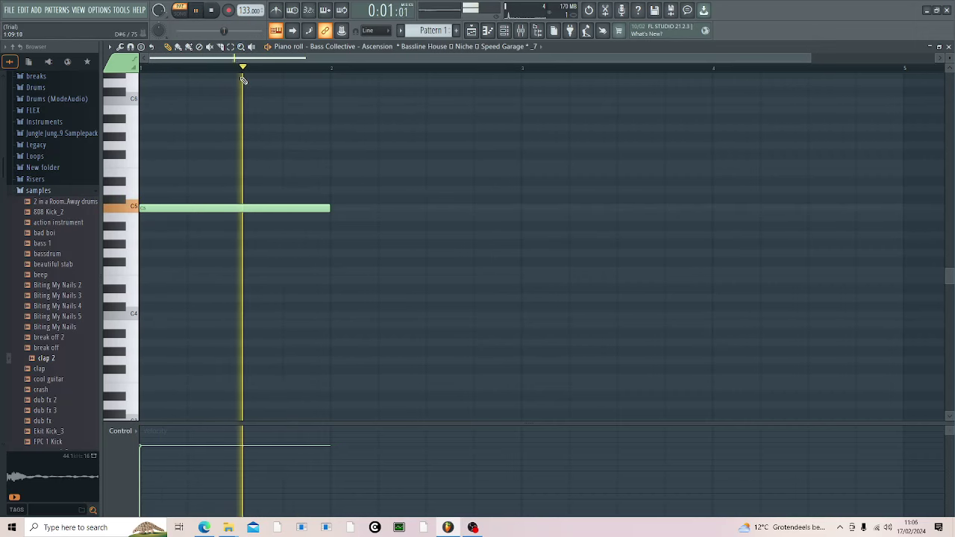
key("space")
scroll(245, 10, "up", 1)
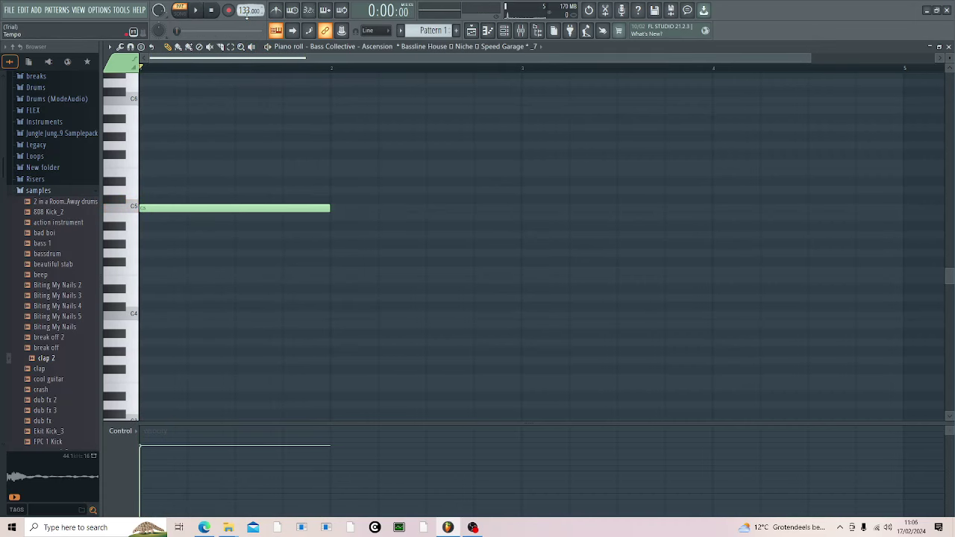
key("space")
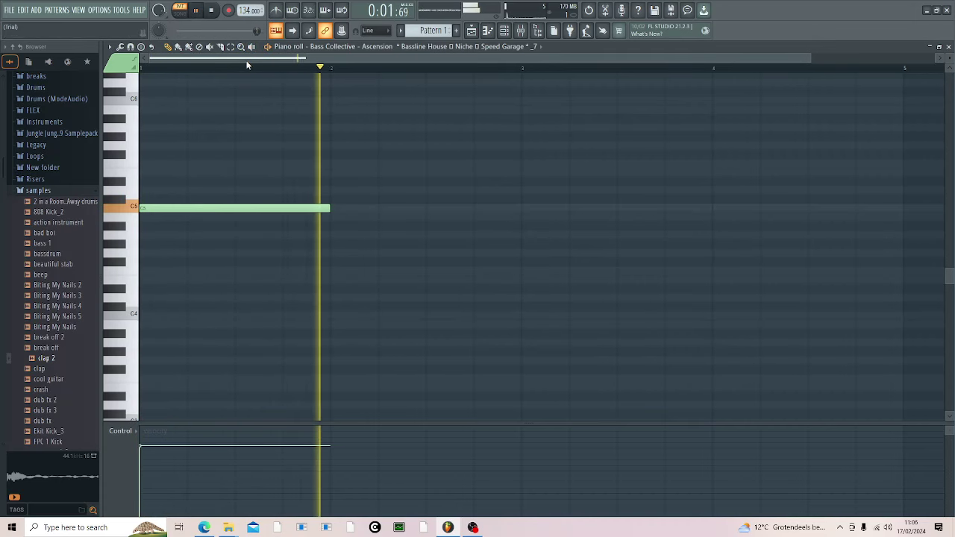
scroll(249, 11, "down", 1)
key("space")
key("space")
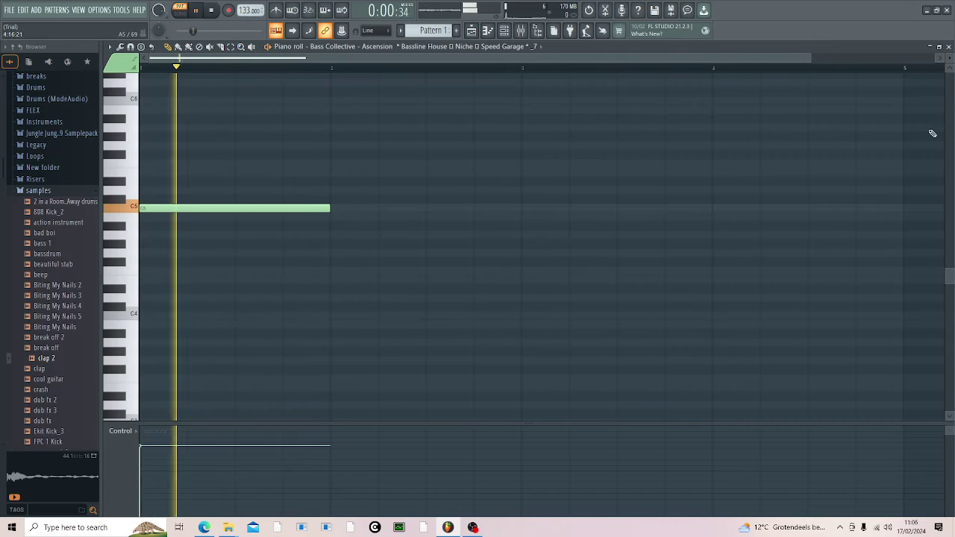
Step: Close the piano roll, fill bars 1 to 16 of playlist Track 1 with Pattern 1, and play it in song mode
left_click(949, 46)
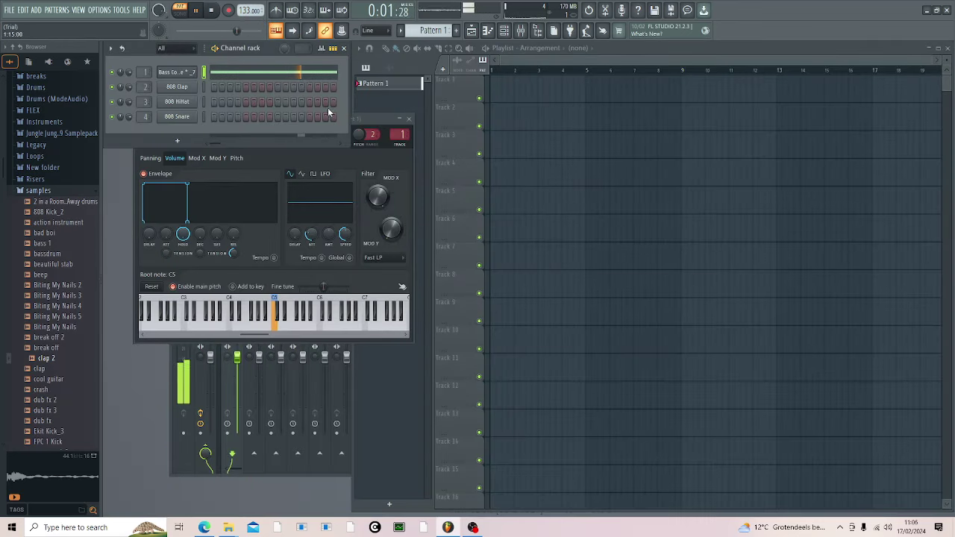
key("space")
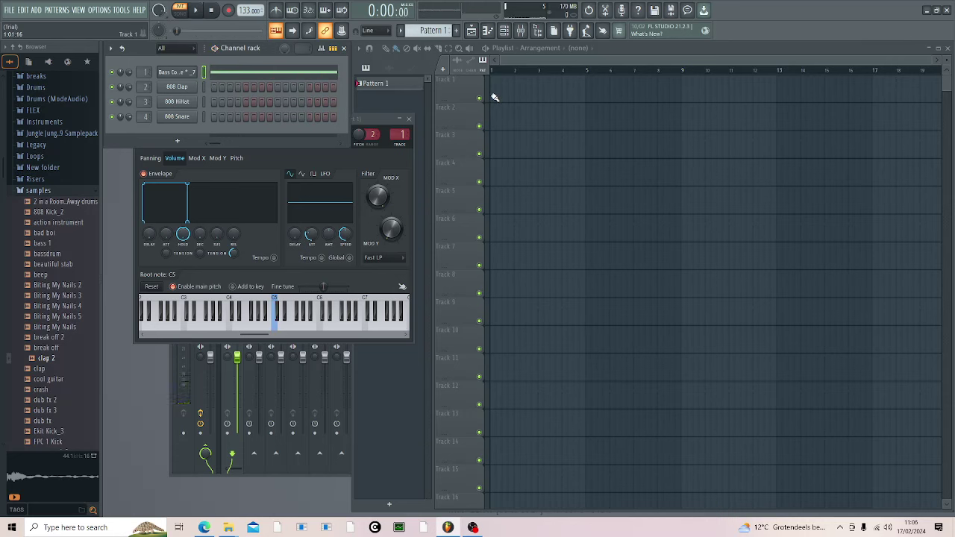
mouse_move(493, 97)
left_mouse_down()
mouse_move(846, 97)
mouse_move(854, 97)
mouse_move(844, 124)
left_mouse_up()
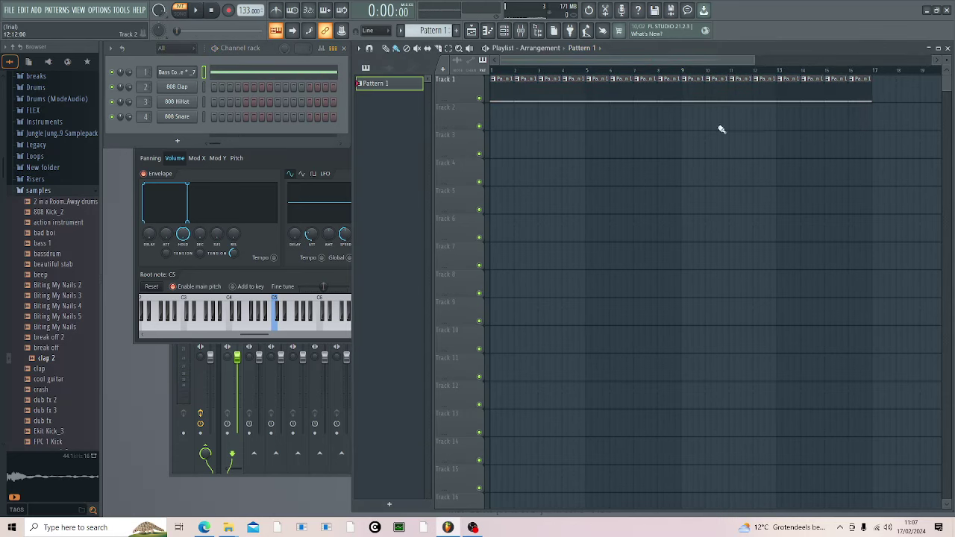
left_click(179, 12)
key("space")
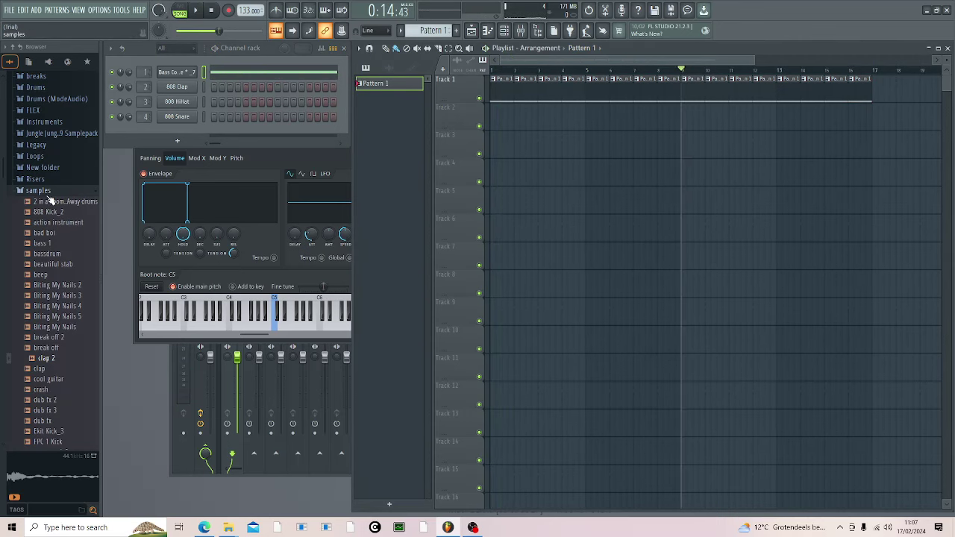
Step: Load the bassdrum sample onto the second channel in place of the 808 Clap and create Pattern 2
left_click(60, 254)
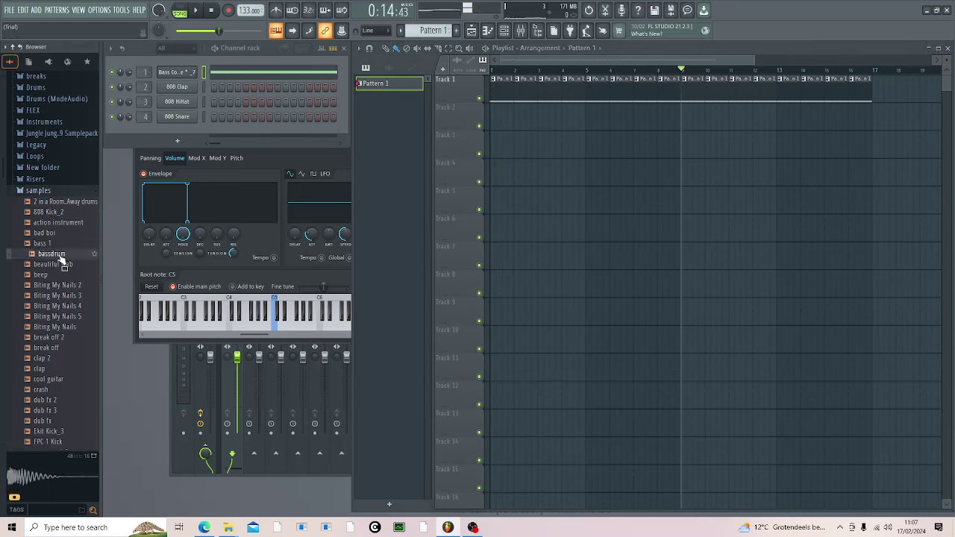
left_click_drag(62, 258, 180, 93)
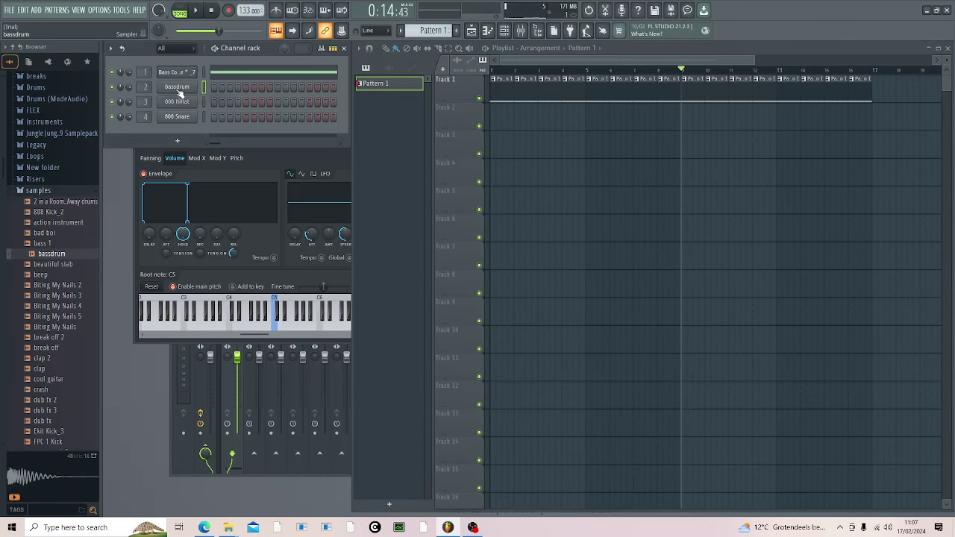
left_click(409, 30)
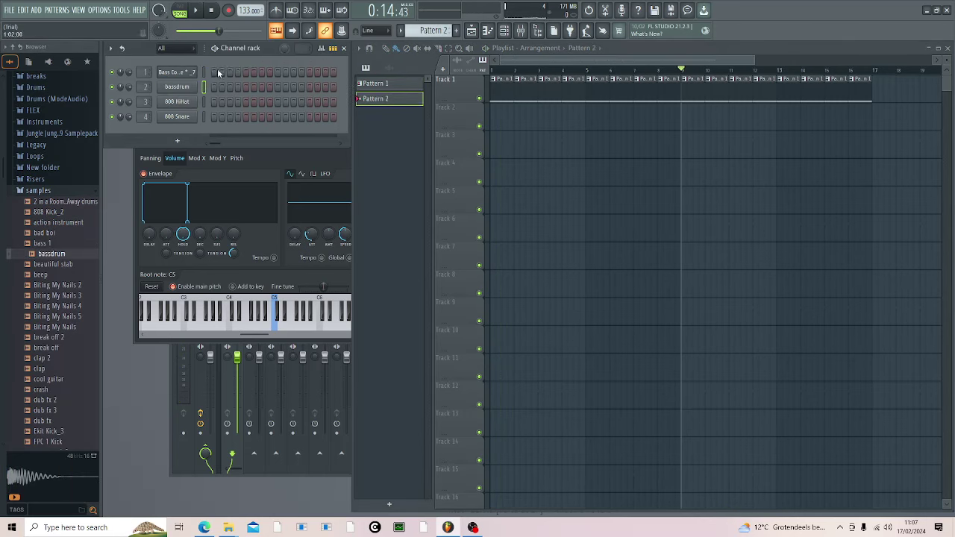
Step: Route the bassdrum channel to mixer track 2 and enable its volume envelope with the release at minimum
left_click(172, 88)
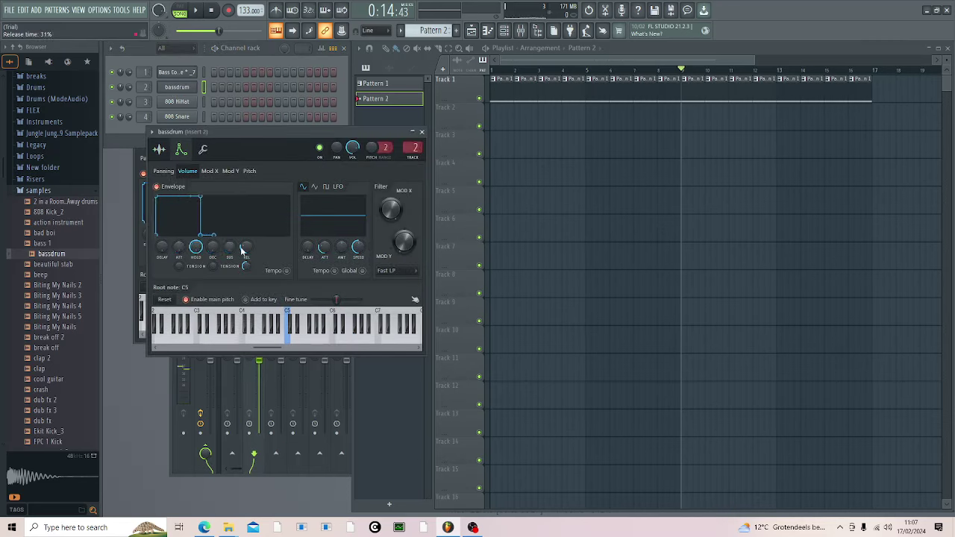
key("q")
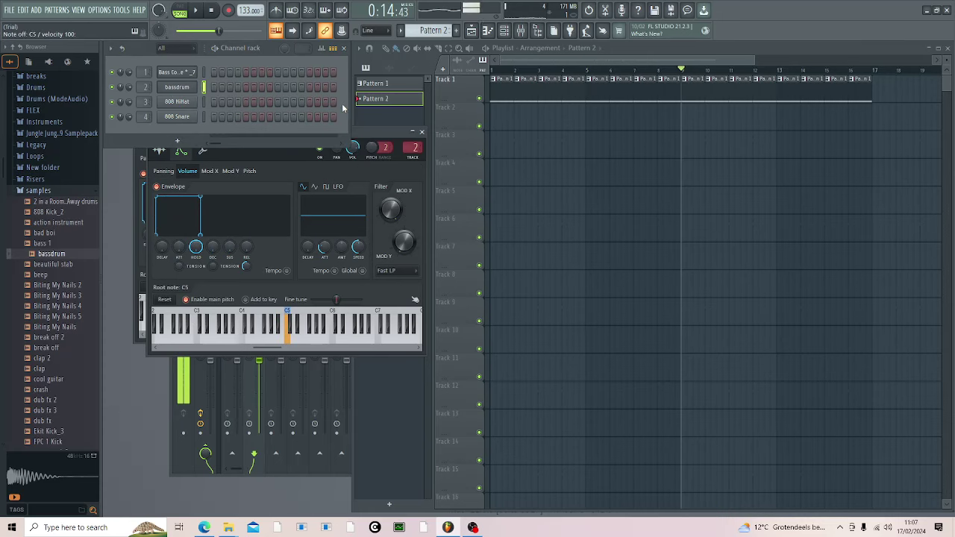
Step: In the bassdrum's piano roll, add one-beat C5 notes on every beat of bars 1 and 2, plus an extra note on bar 2's last step
right_click(191, 85)
left_click(216, 88)
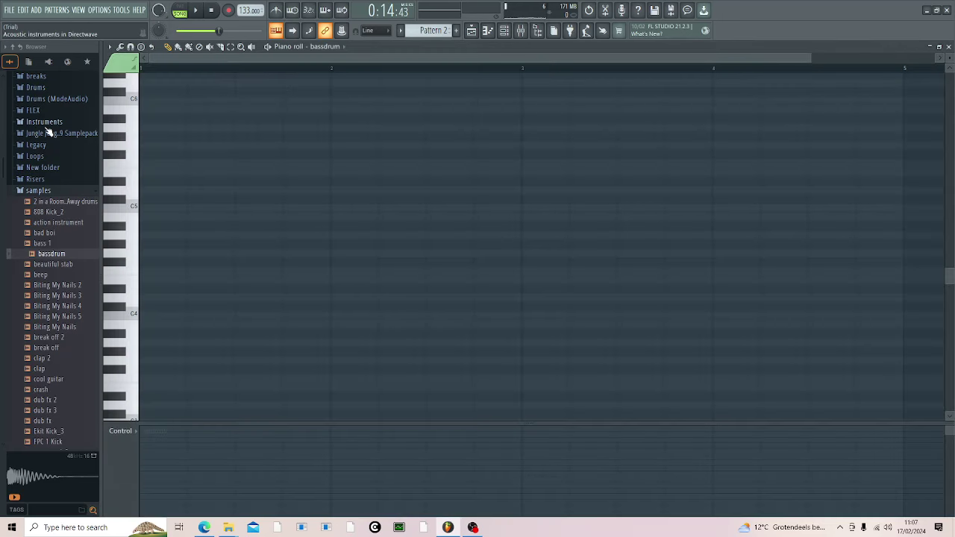
left_click(142, 209)
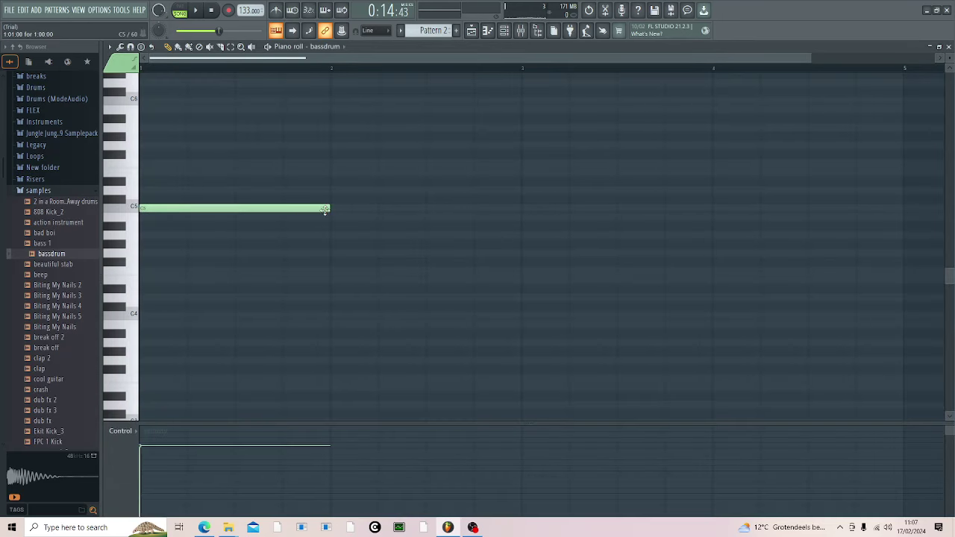
left_click_drag(327, 210, 187, 209)
left_click(189, 210)
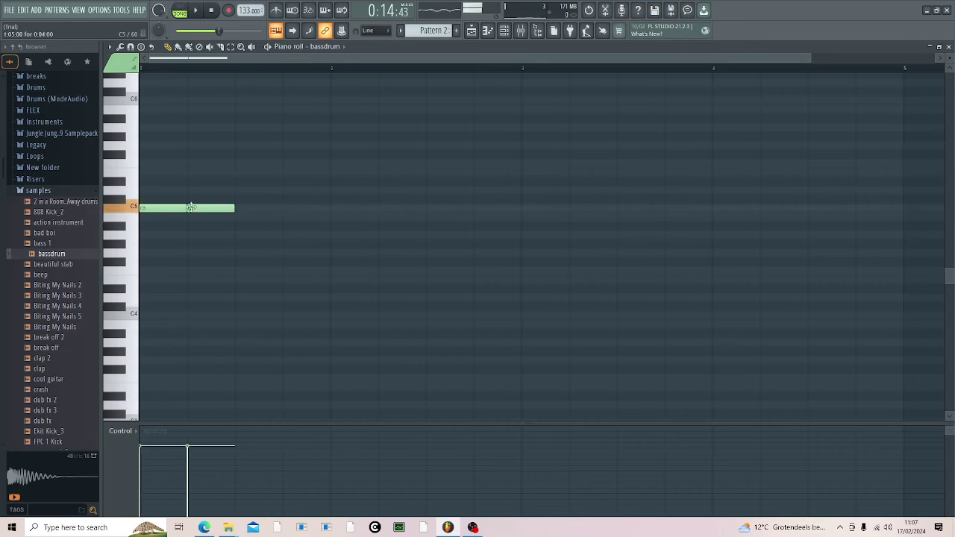
left_click(239, 209)
left_click(285, 210)
left_click(335, 212)
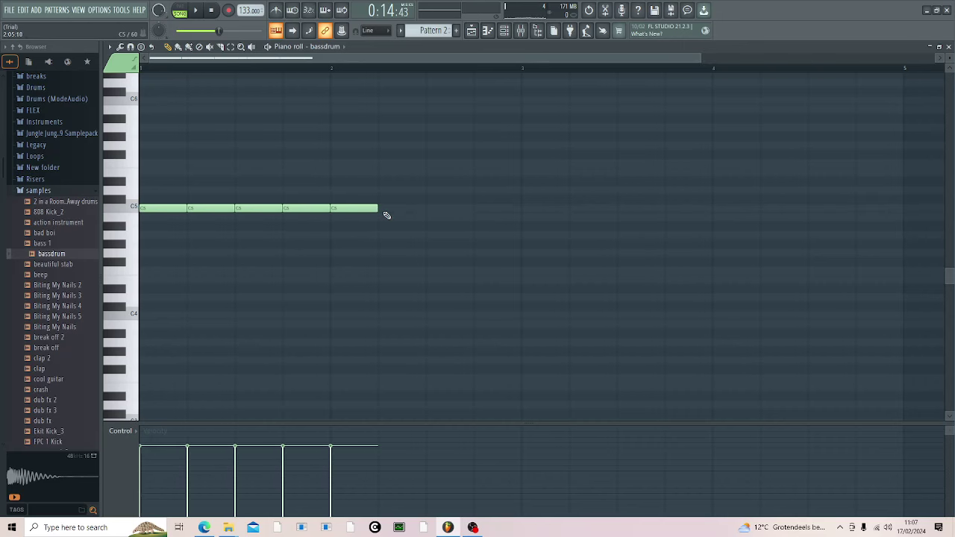
left_click(383, 211)
left_click(430, 211)
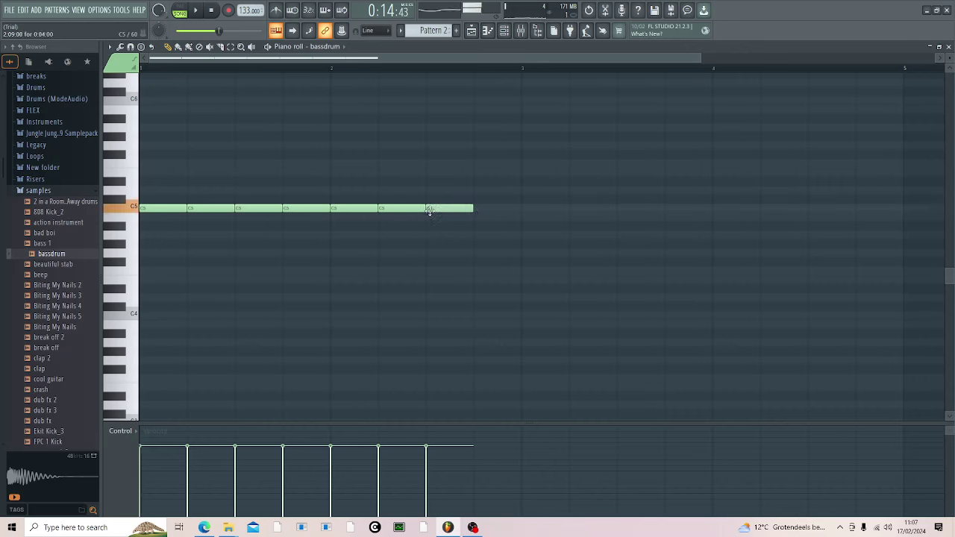
left_click(478, 210)
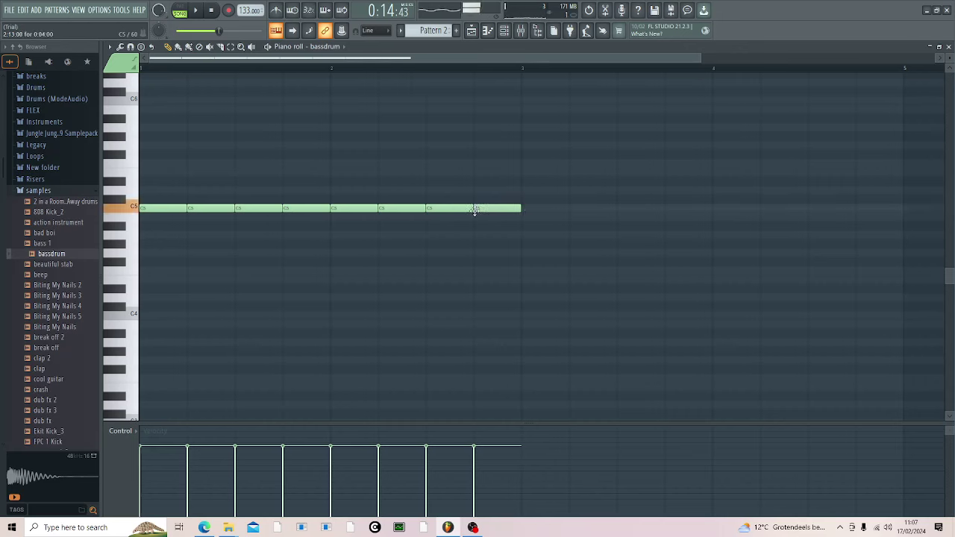
left_click(513, 210)
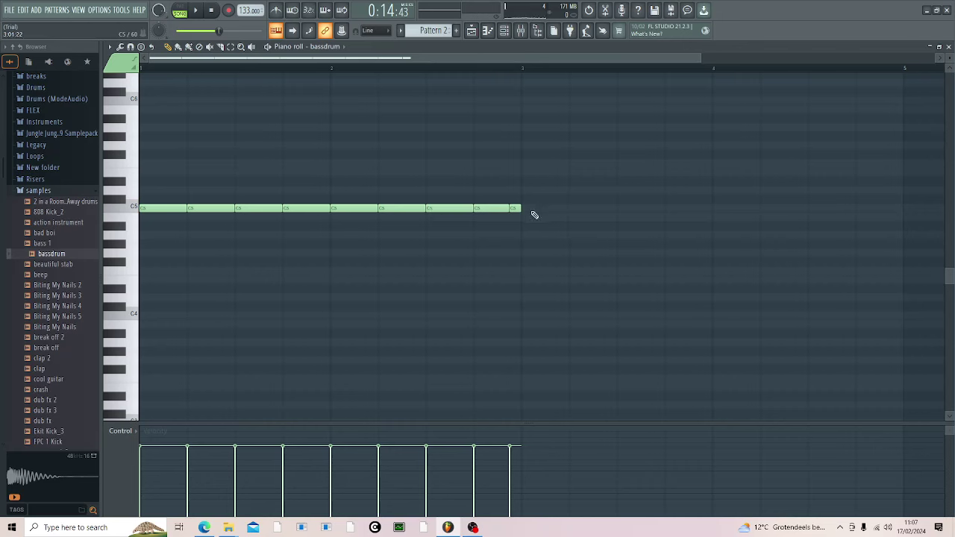
Step: Continue the one-beat C5 kicks through bars 3 and 4, add a half-beat kick at bar 4's end, and close the piano roll
left_click(528, 209)
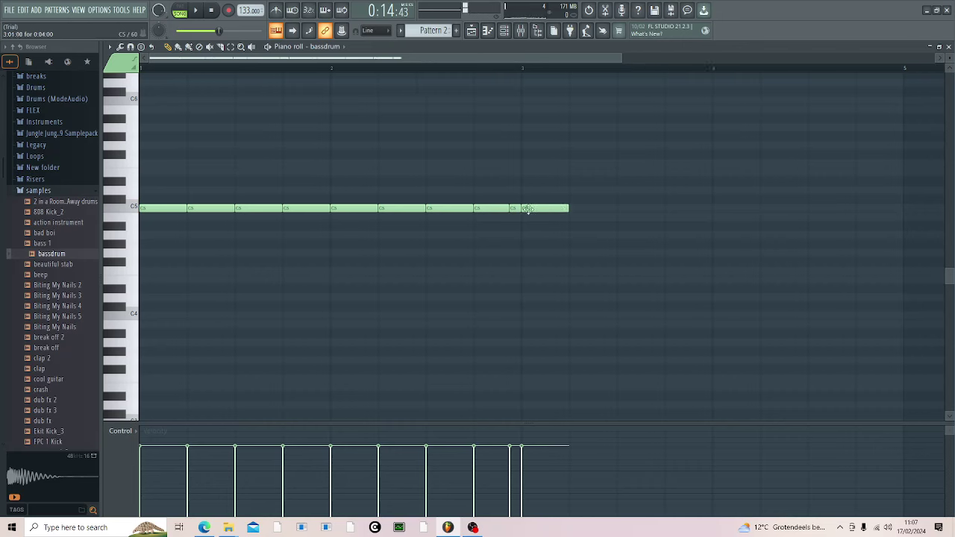
left_click(577, 215)
left_click(660, 211)
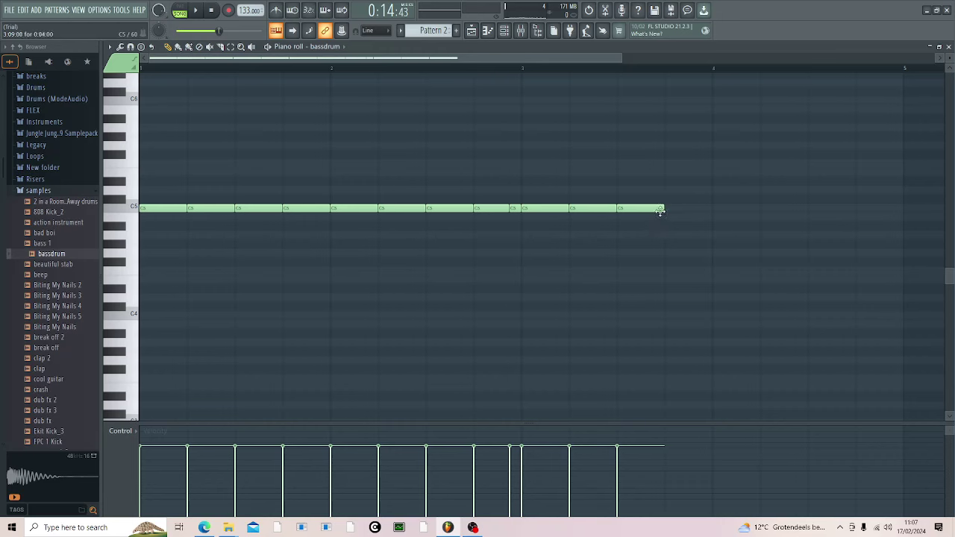
left_click(667, 212)
left_click(716, 213)
left_click(763, 213)
left_click(810, 212)
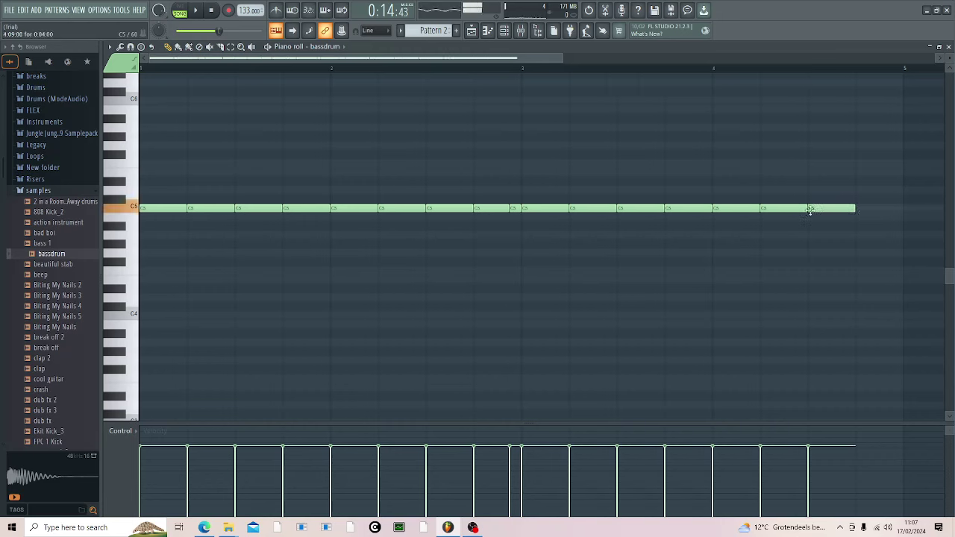
left_click(866, 210)
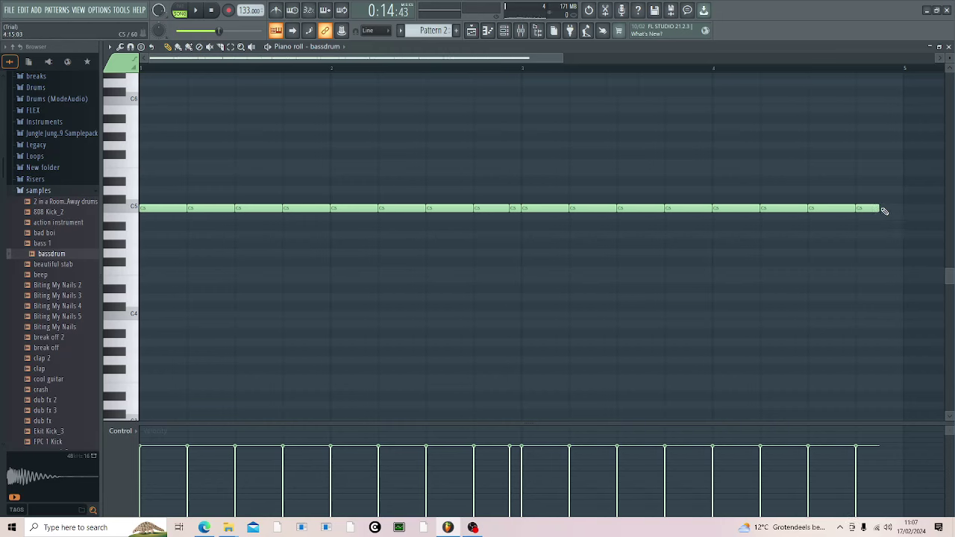
left_click(885, 209)
left_click(948, 47)
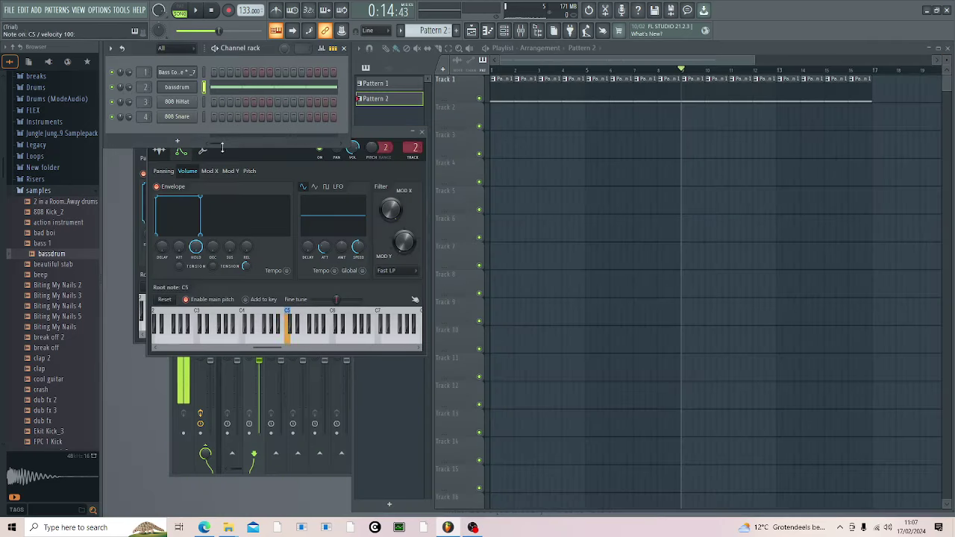
Step: Normalize the bassdrum sample, keep the channel on mixer track 2, and bring up that track in the mixer
left_click(185, 88)
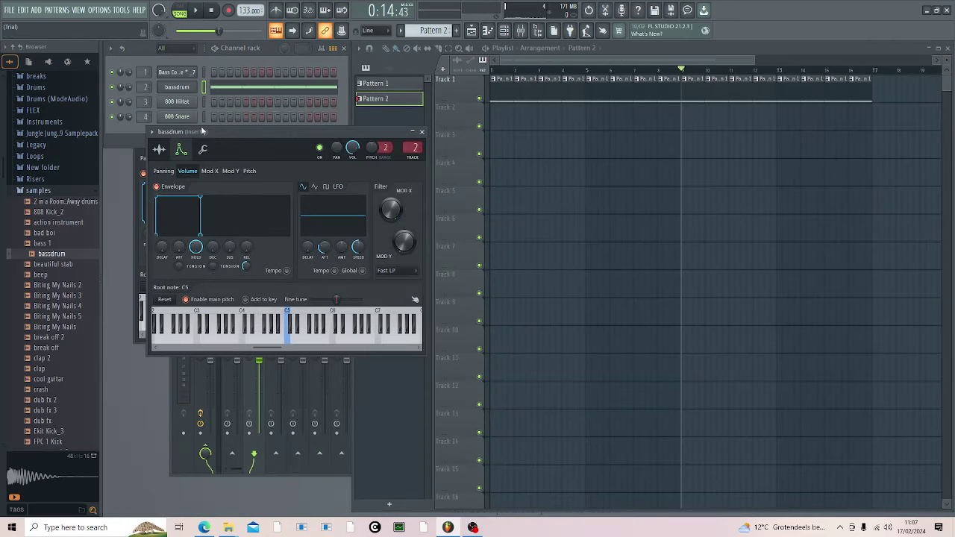
left_click(165, 154)
left_click(297, 235)
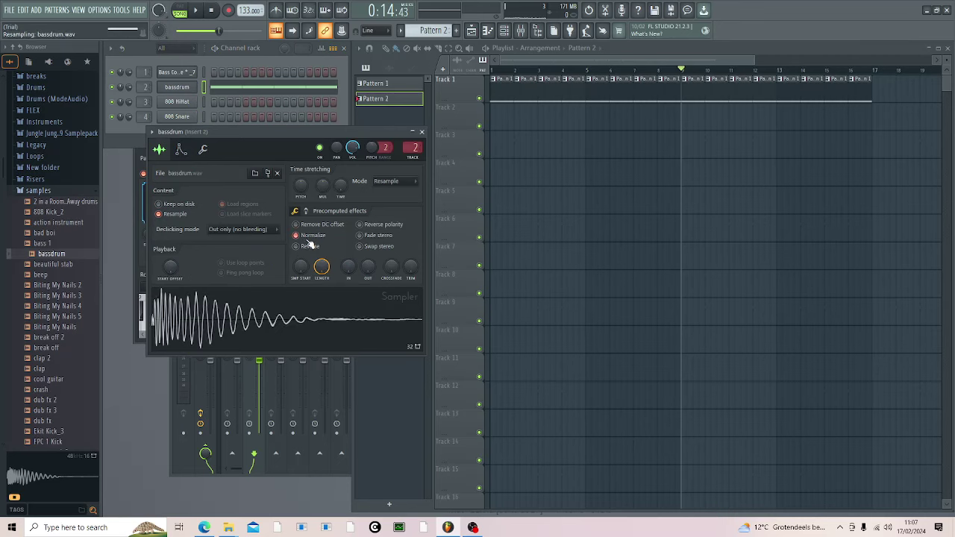
scroll(411, 150, "down", 2)
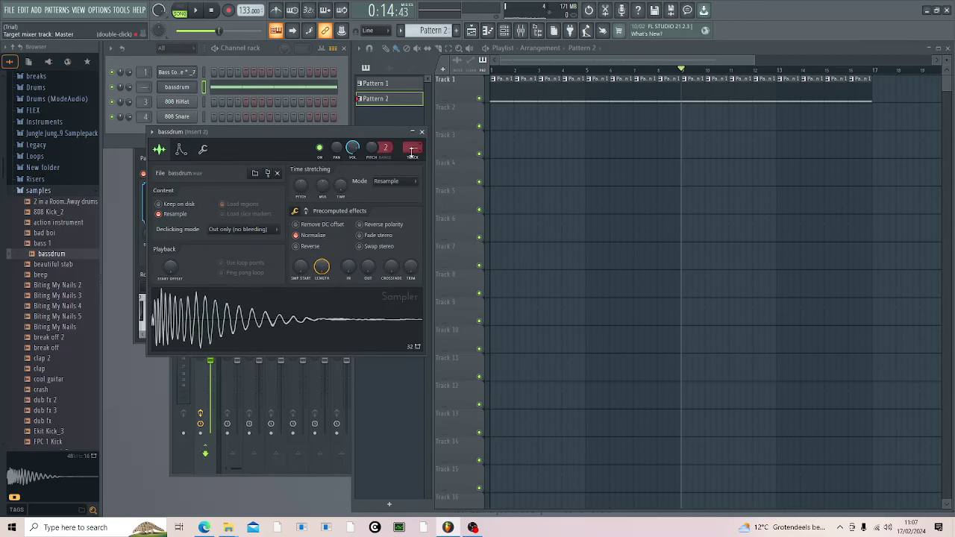
scroll(411, 150, "up", 1)
scroll(411, 151, "up", 1)
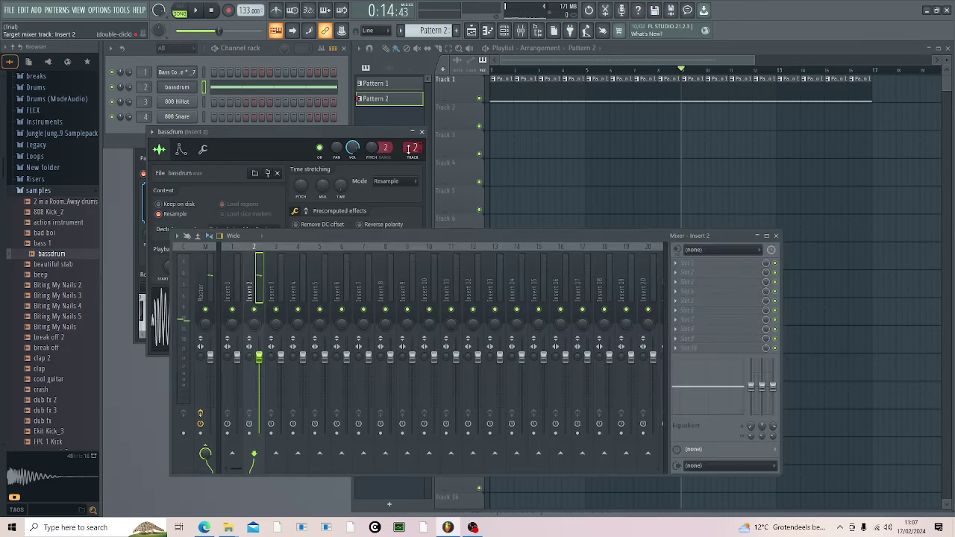
left_click(411, 151)
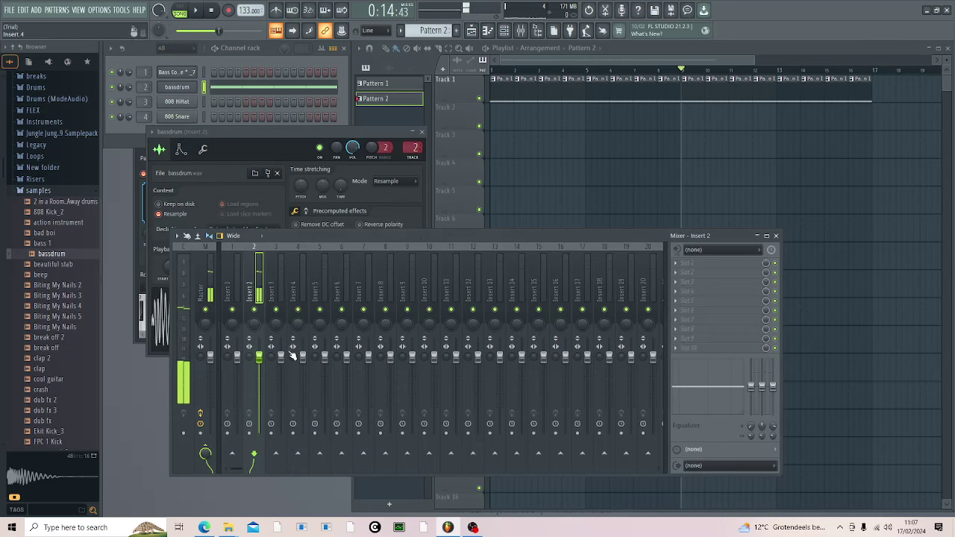
Step: Add Fruity Compressor to the first slot of Insert 2 with a gain of 3.4 dB, and raise the Insert 2 fader
left_click(704, 265)
left_click(817, 237)
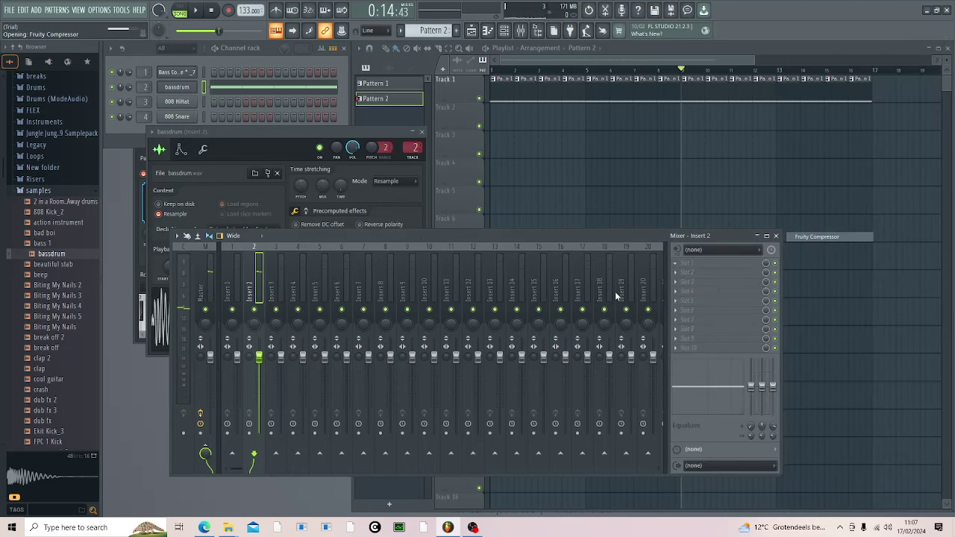
left_click_drag(361, 193, 361, 184)
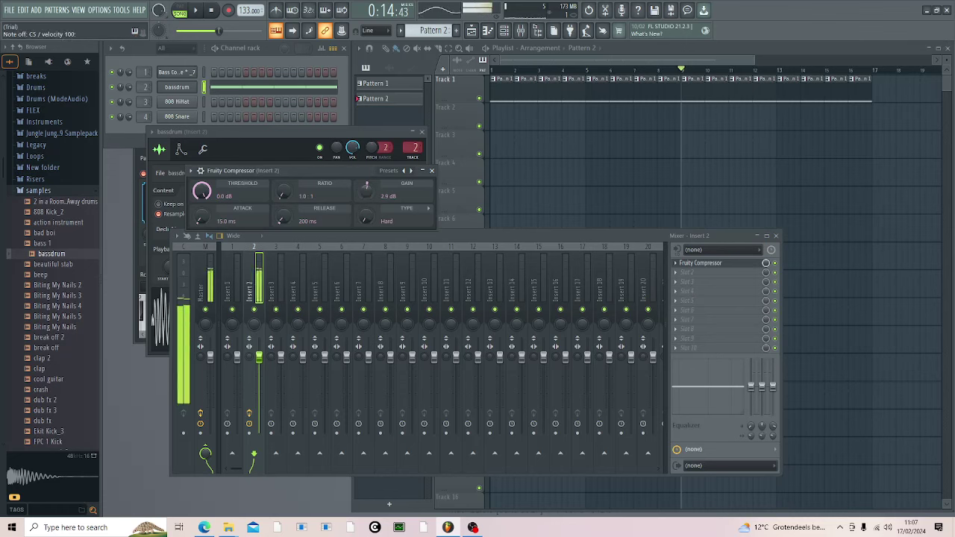
left_click_drag(261, 356, 261, 343)
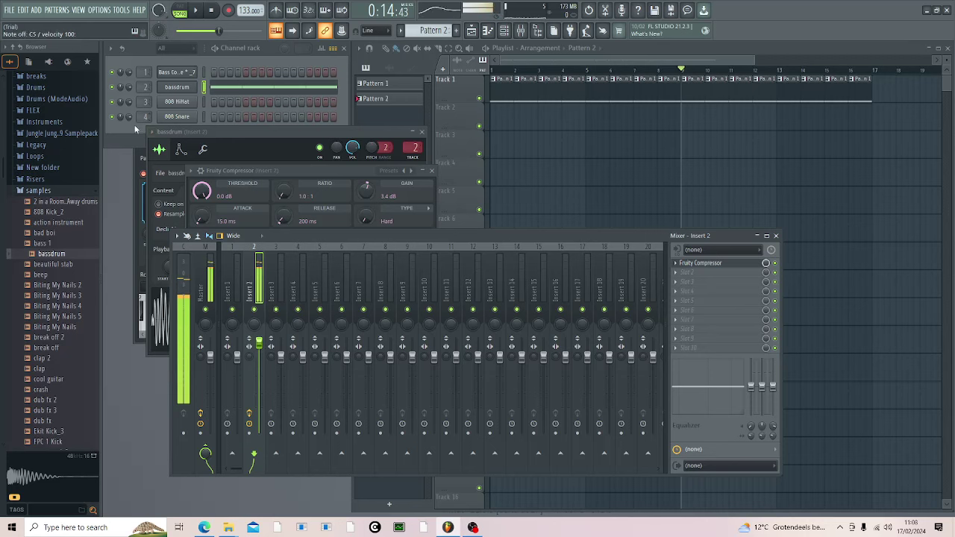
Step: Place Pattern 2 twice on playlist Track 2, covering bars 9 to 16
left_click_drag(681, 115, 815, 123)
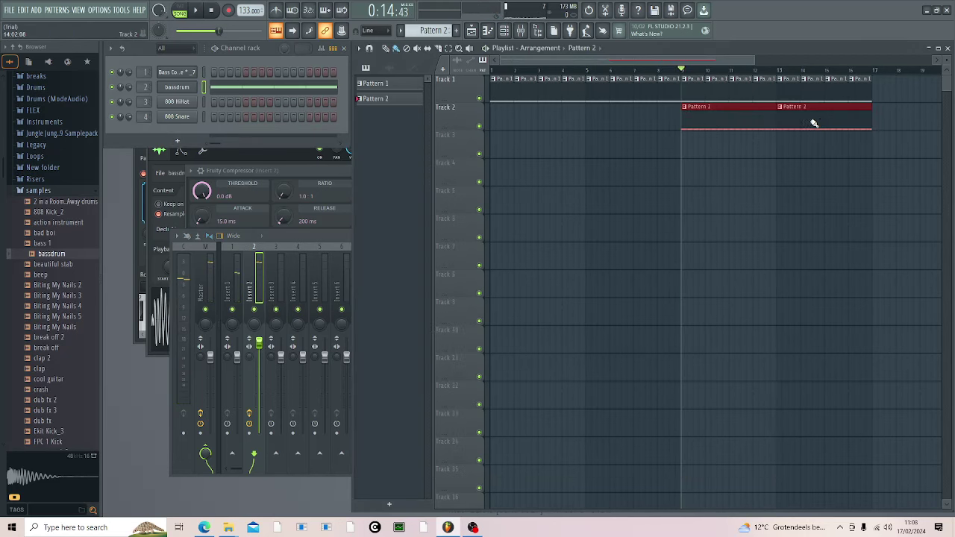
Step: Play the arrangement from bar 9 to hear the bass drum pattern over the drum loop
key("space")
left_click(791, 152)
right_click(812, 149)
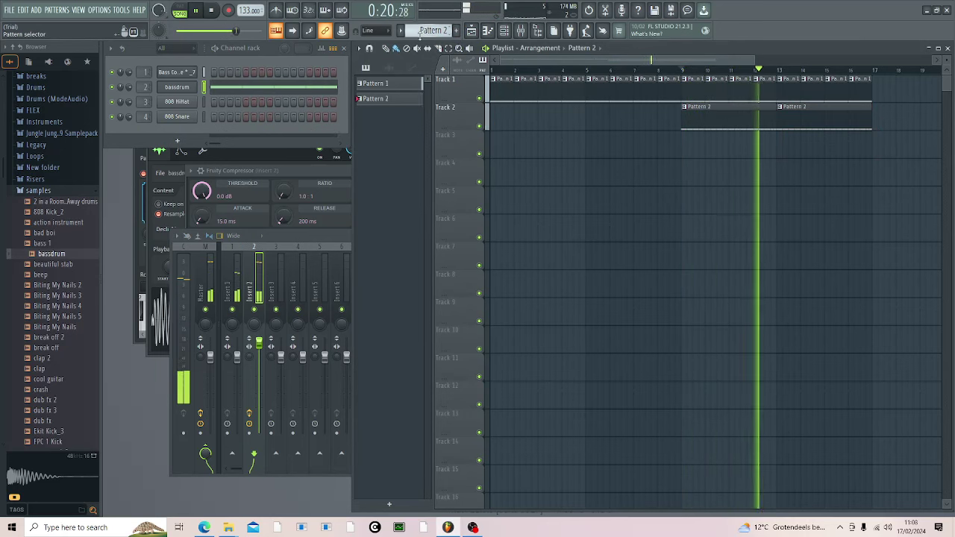
key("space")
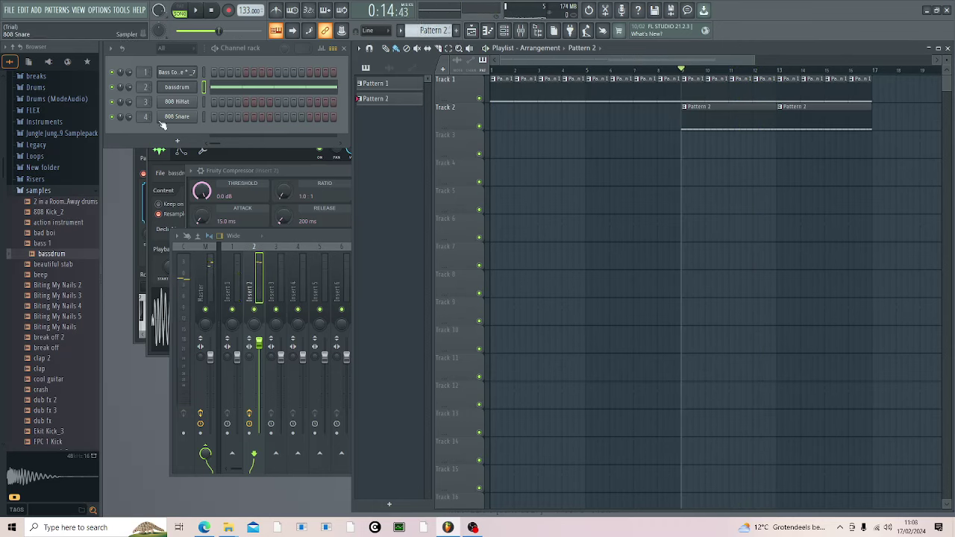
Step: Replace the 808 HiHat channel with a second bassdrum sample, normalize it, and raise its fade-out to shorten the tail
left_click_drag(67, 256, 160, 100)
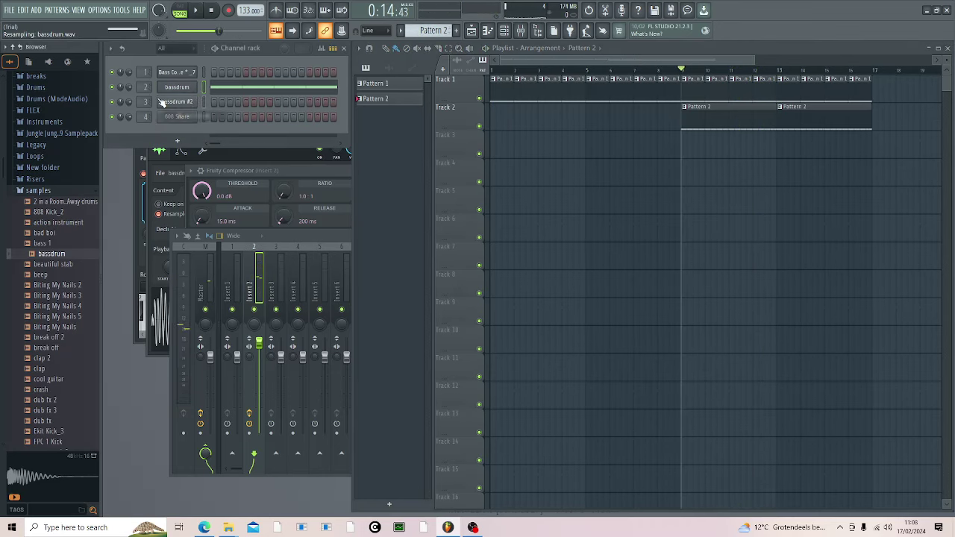
left_click(181, 102)
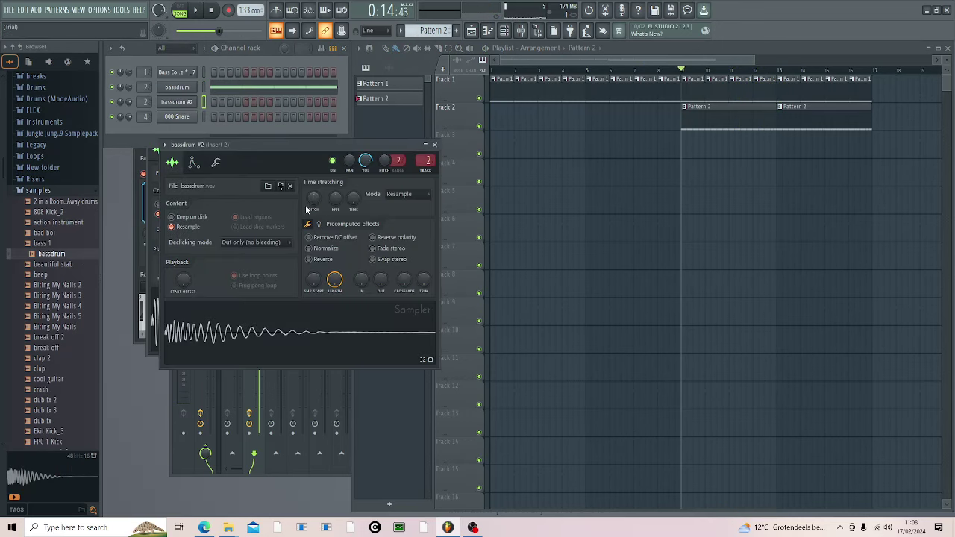
left_click(199, 170)
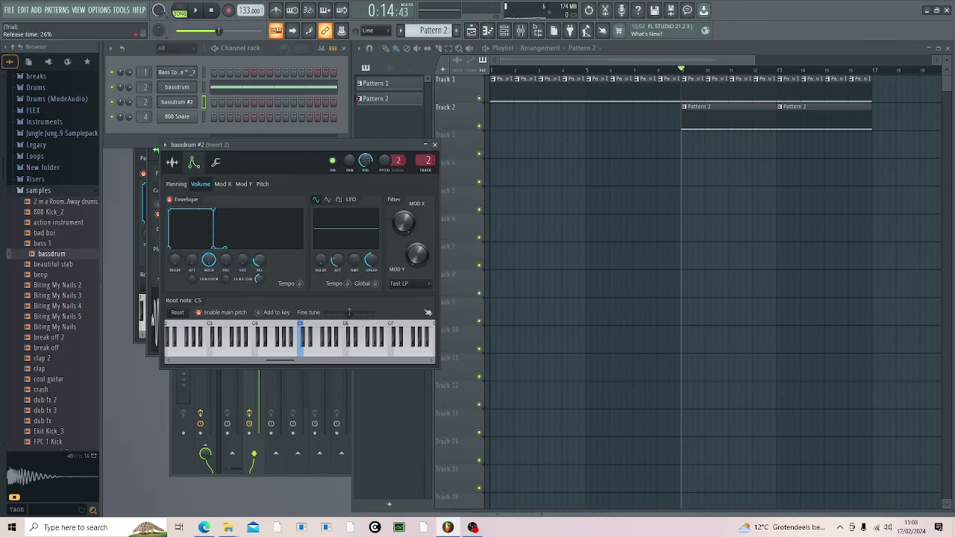
left_click(191, 163)
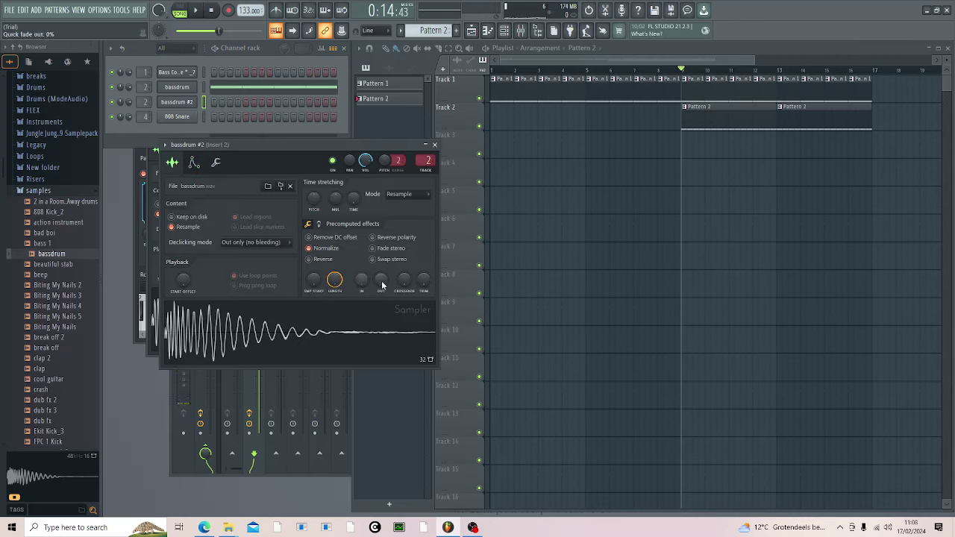
left_click_drag(381, 280, 380, 239)
key("q")
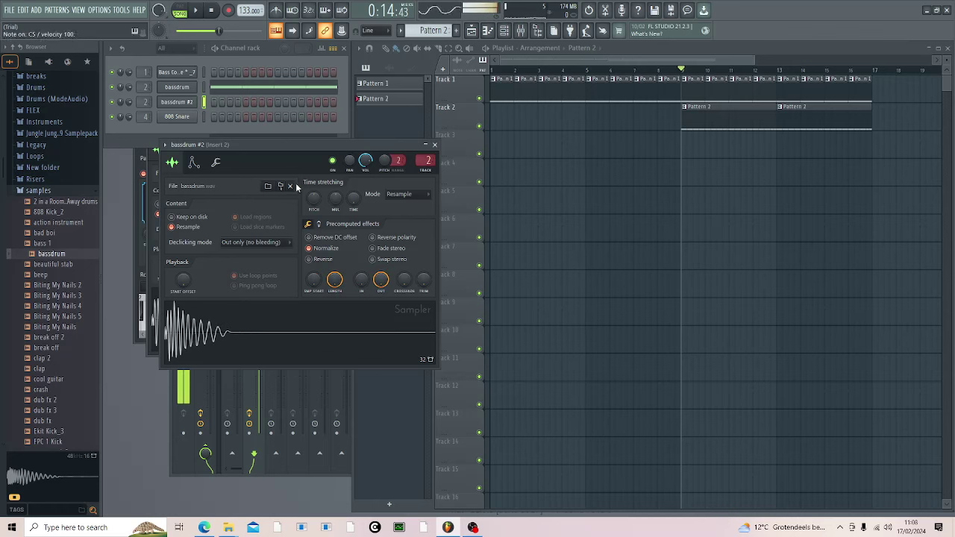
Step: Keep bassdrum #2 routed to mixer track 2, audition it, and set its channel volume to 83%
left_click_drag(145, 103, 144, 96)
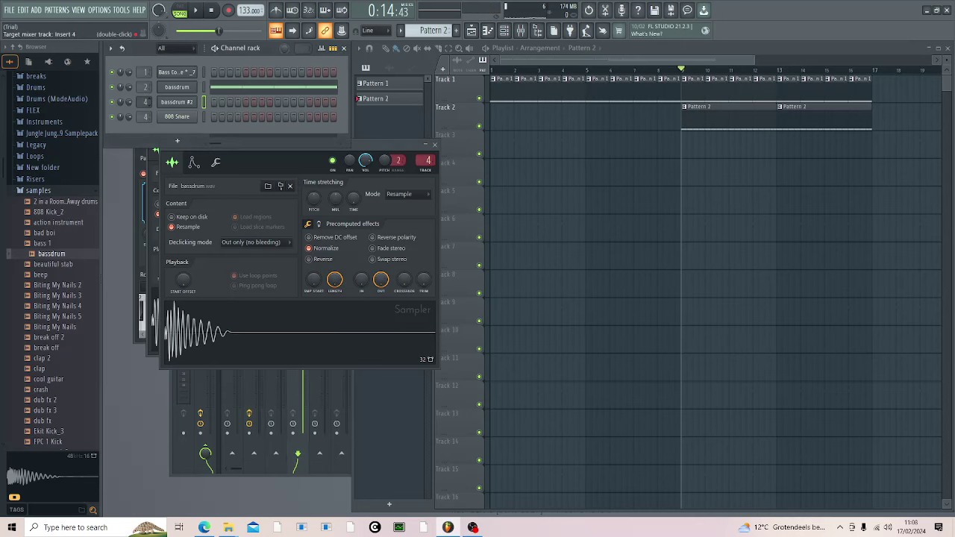
double_click(142, 100)
scroll(145, 102, "down", 3)
scroll(145, 103, "up", 1)
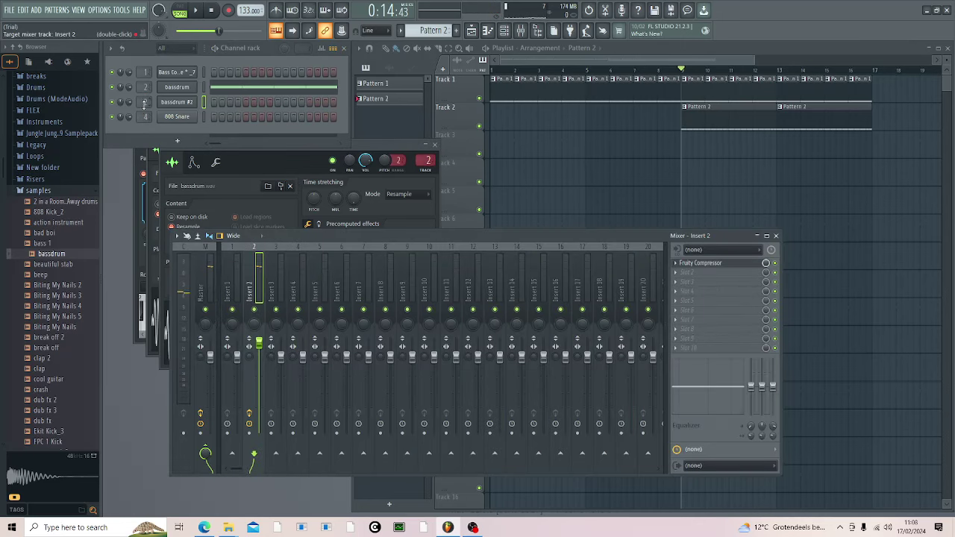
key("q")
key("q")
key("q")
left_click_drag(129, 104, 129, 100)
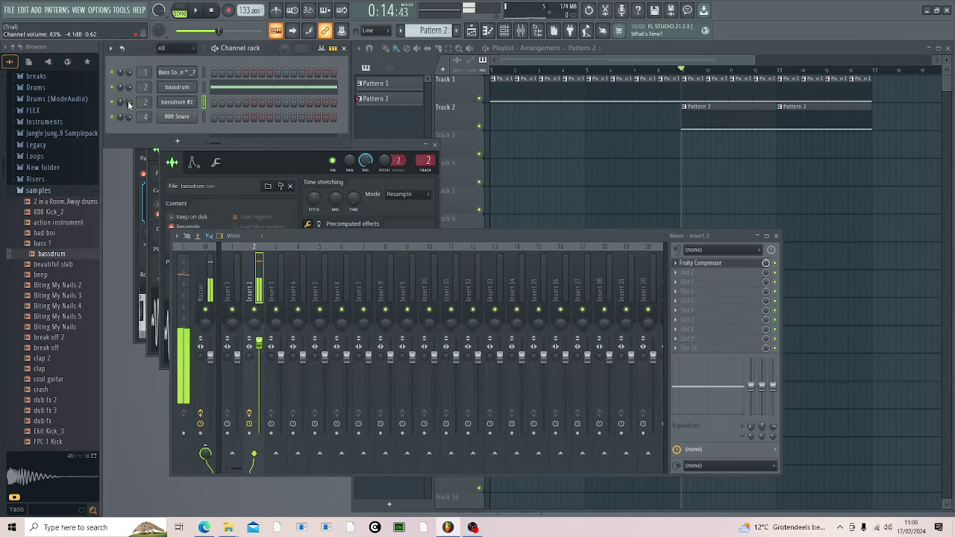
Step: Paint one-beat C5 notes for bassdrum #2 across all four bars of Pattern 2, play them back, and close the piano roll
right_click(187, 102)
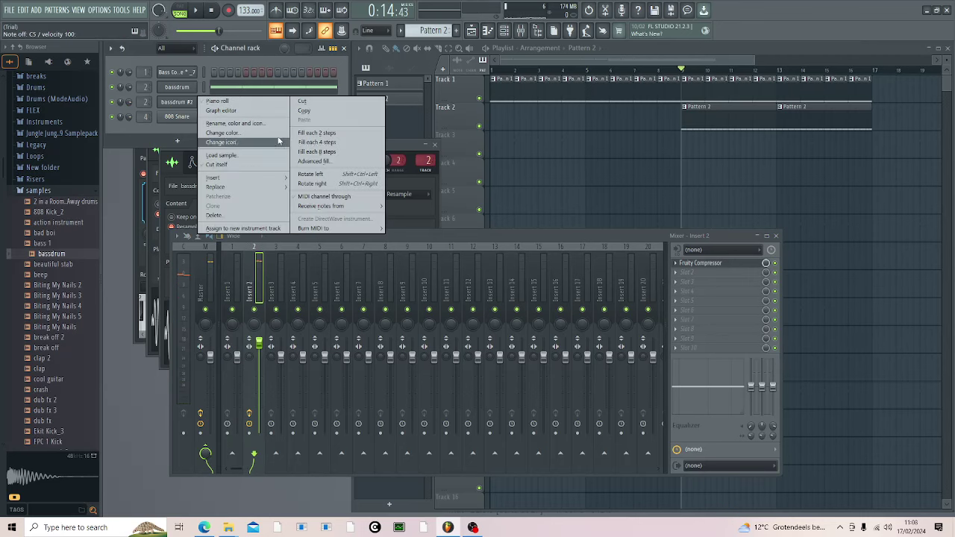
left_click(193, 101)
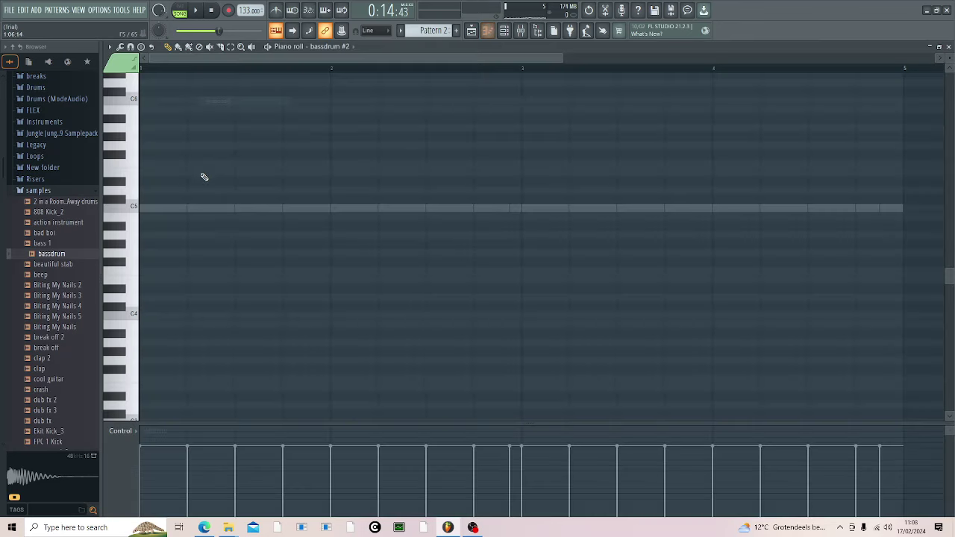
left_click_drag(149, 208, 883, 218)
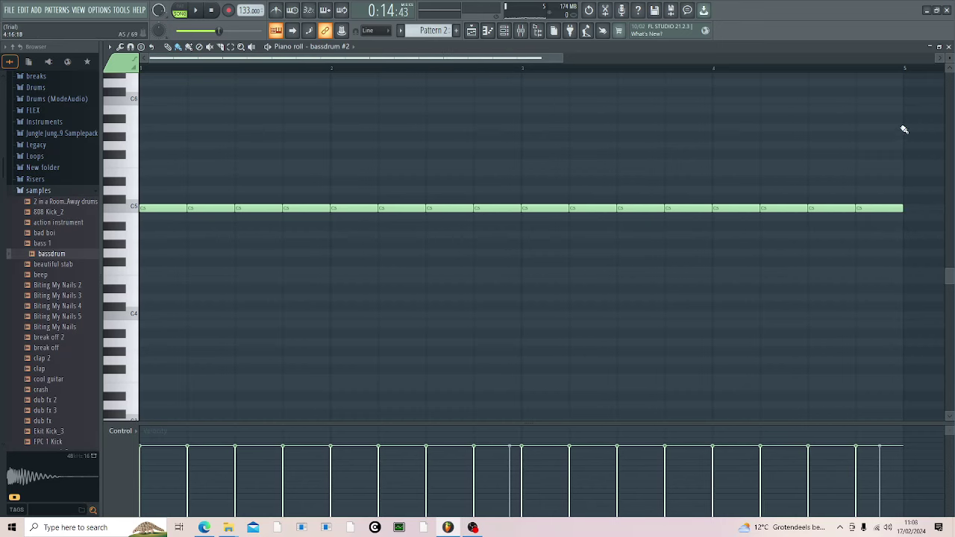
key("space")
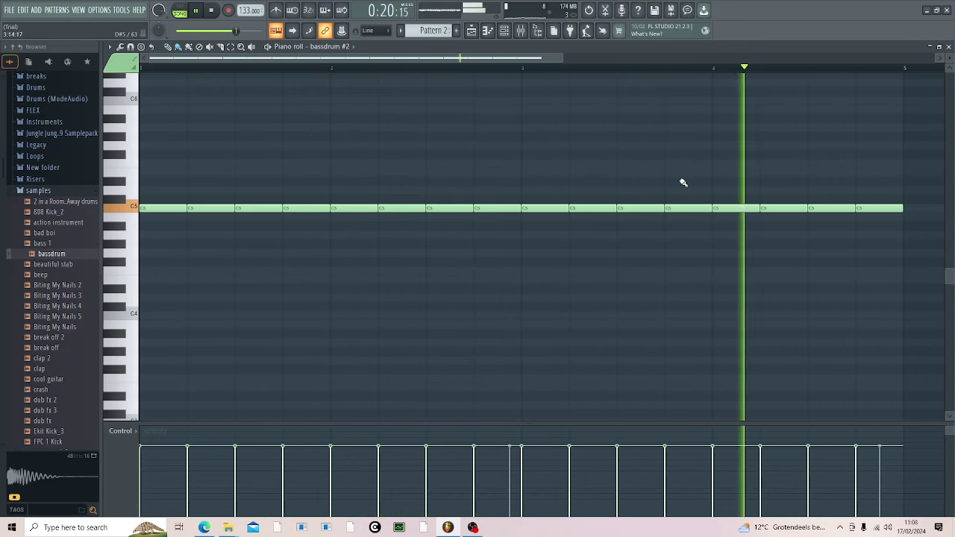
left_click(949, 47)
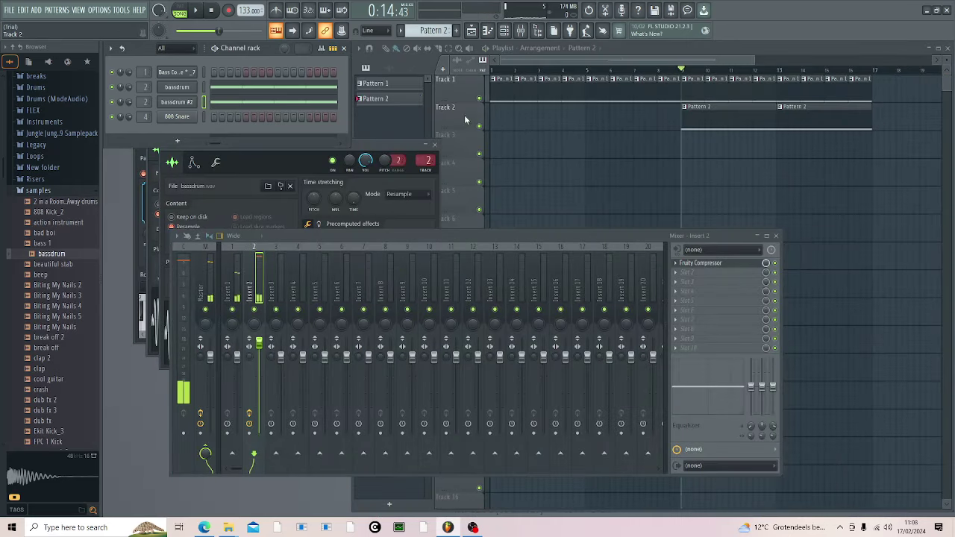
Step: Create empty Pattern 3 and browse the samples and Drums (ModeAudio) packs for another drum sound
left_click(429, 33)
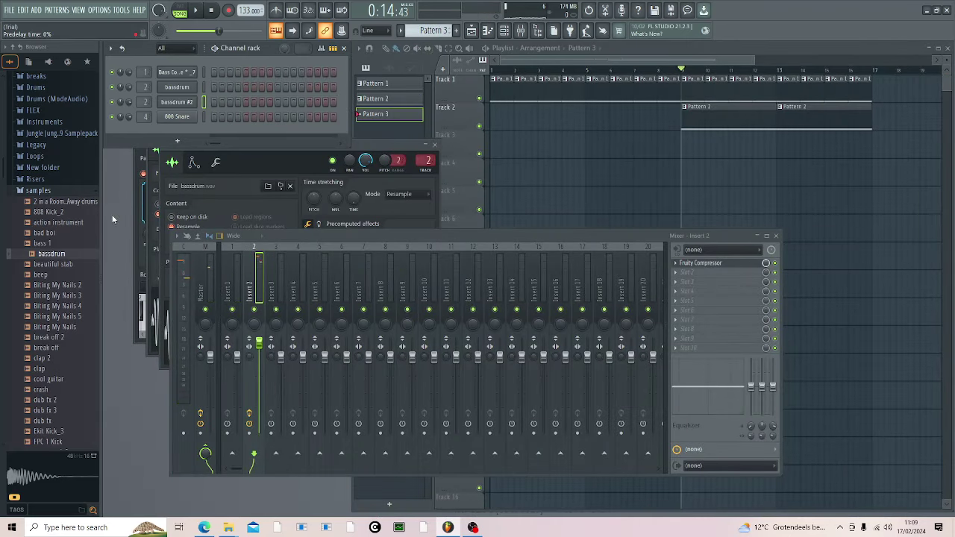
scroll(59, 242, "down", 8)
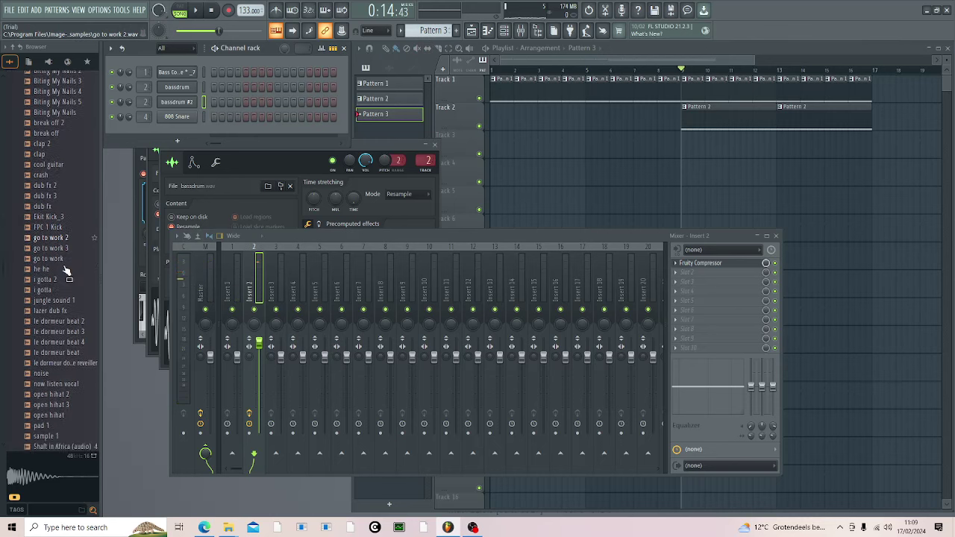
scroll(66, 277, "up", 15)
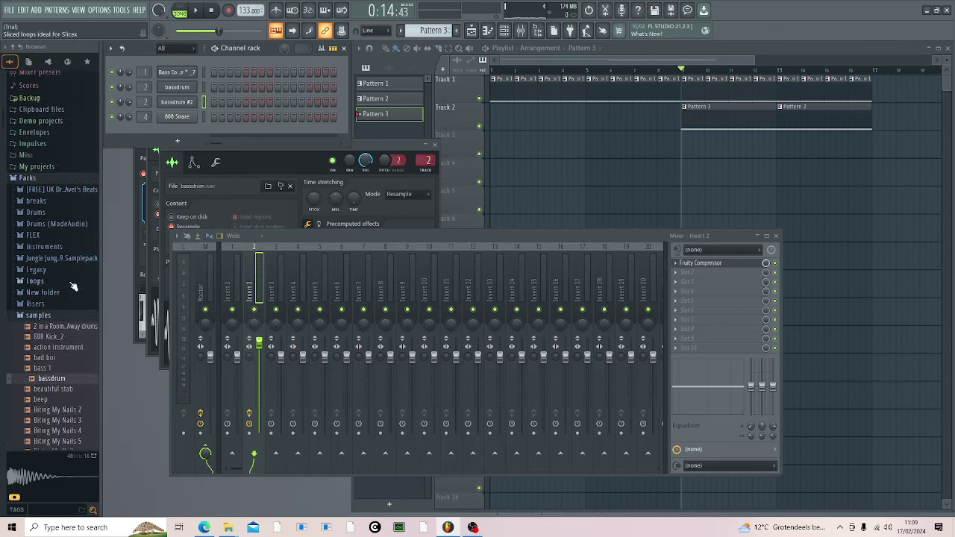
left_click(54, 224)
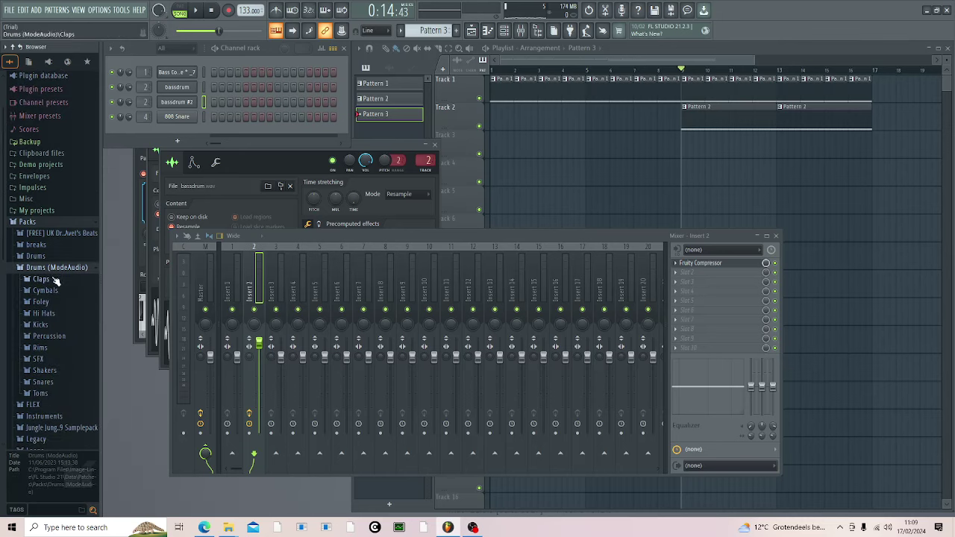
left_click(53, 267)
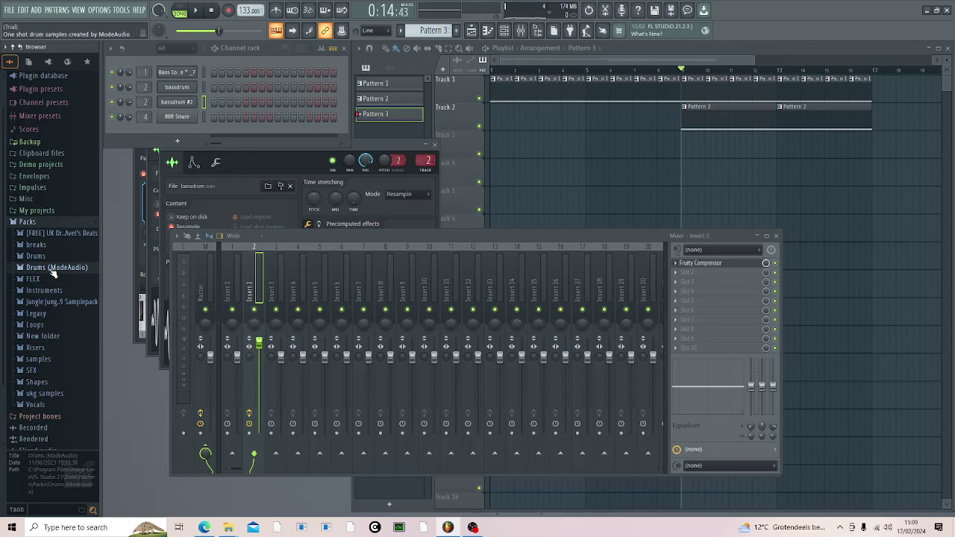
left_click(53, 270)
left_click(53, 270)
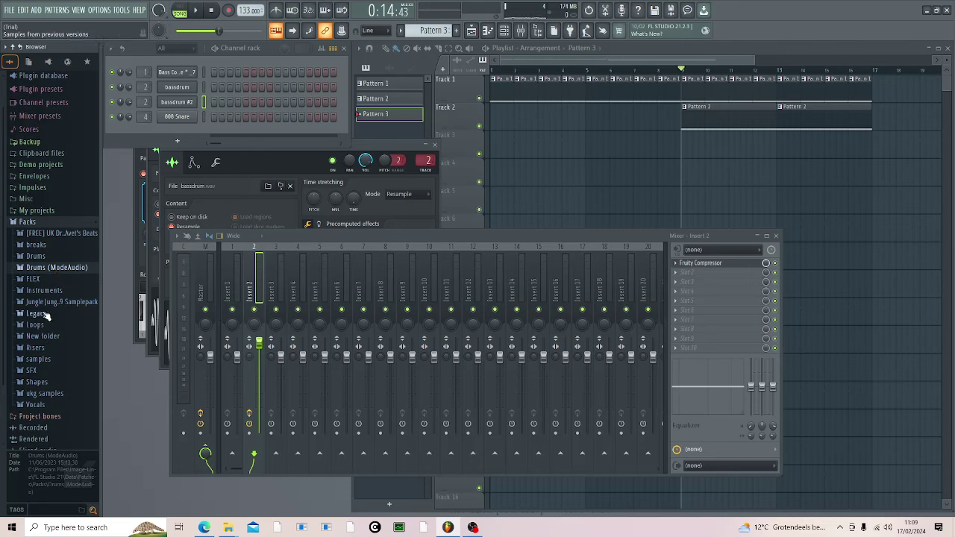
Step: Preview sounds in the Dance folder of the Legacy drums and replace the 808 Snare channel with CB_Hat
left_click(37, 314)
left_click(43, 325)
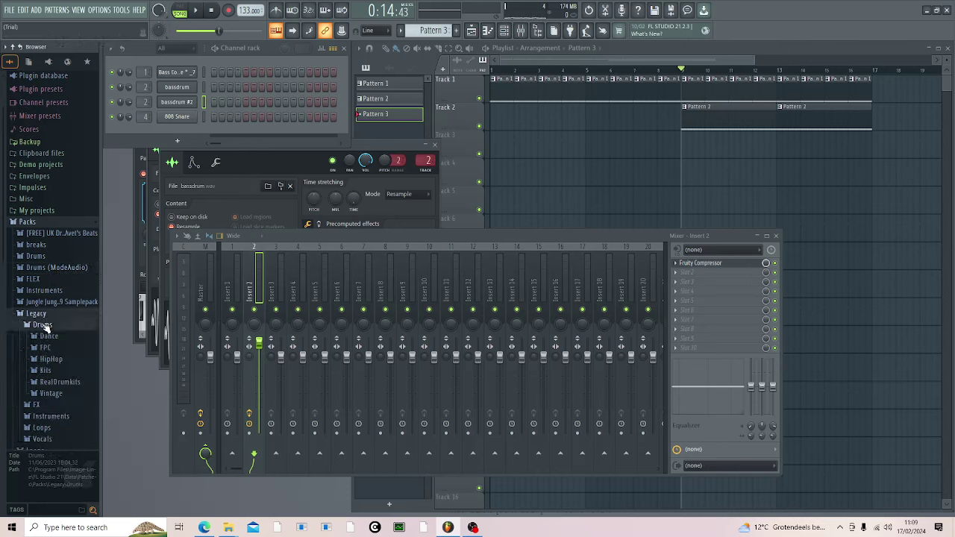
left_click(45, 336)
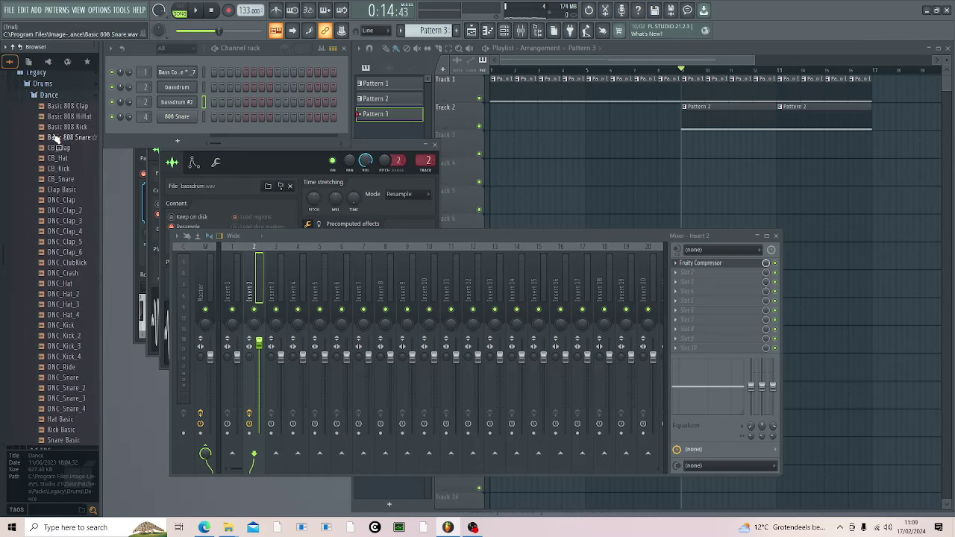
left_click(60, 150)
left_click(62, 158)
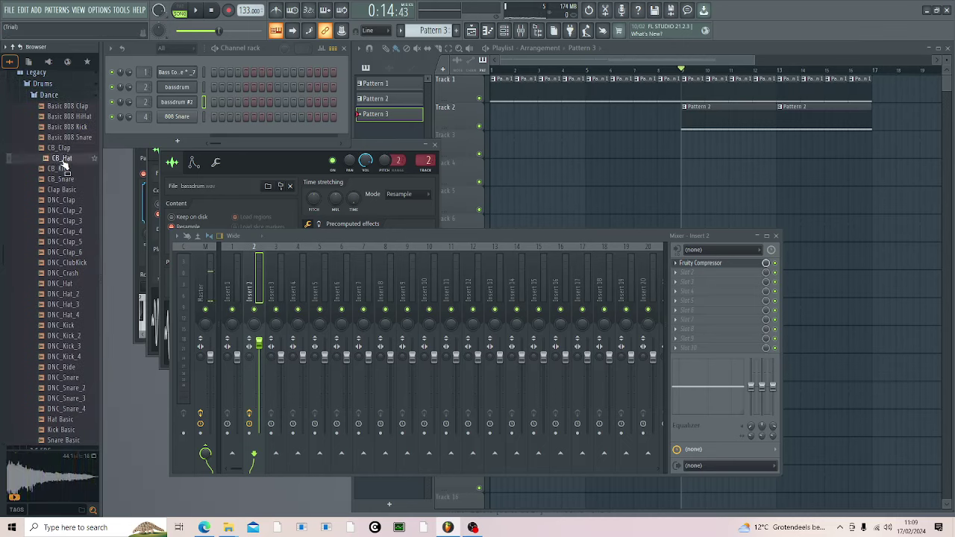
left_click_drag(154, 149, 177, 116)
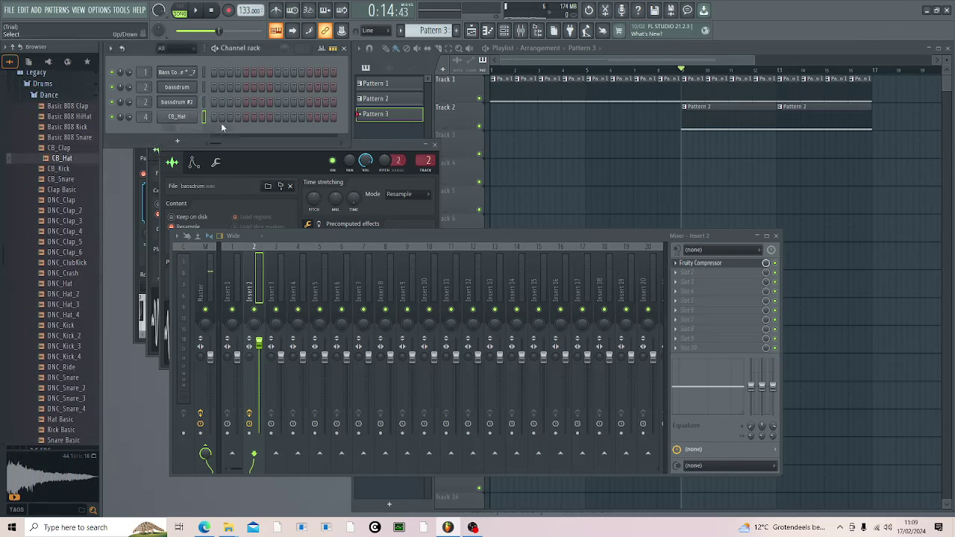
Step: Enable the CB_Hat volume envelope, lower its release to the minimum, and audition the sound
left_click(179, 118)
left_click(207, 176)
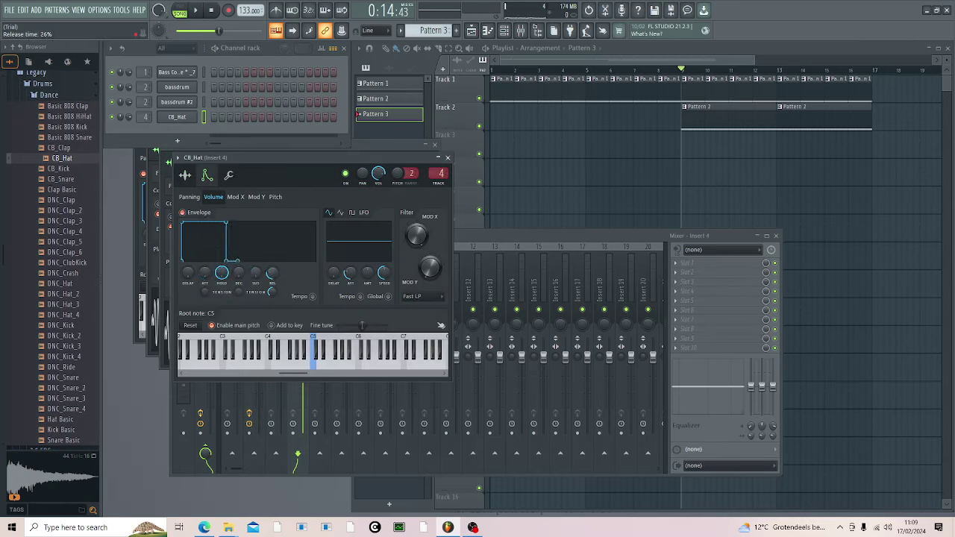
left_click_drag(272, 273, 272, 292)
key("q")
Step: Place one-step C5 hats on all four off-beats of bar 1 in CB_Hat's piano roll and play them back
right_click(176, 118)
left_click(209, 125)
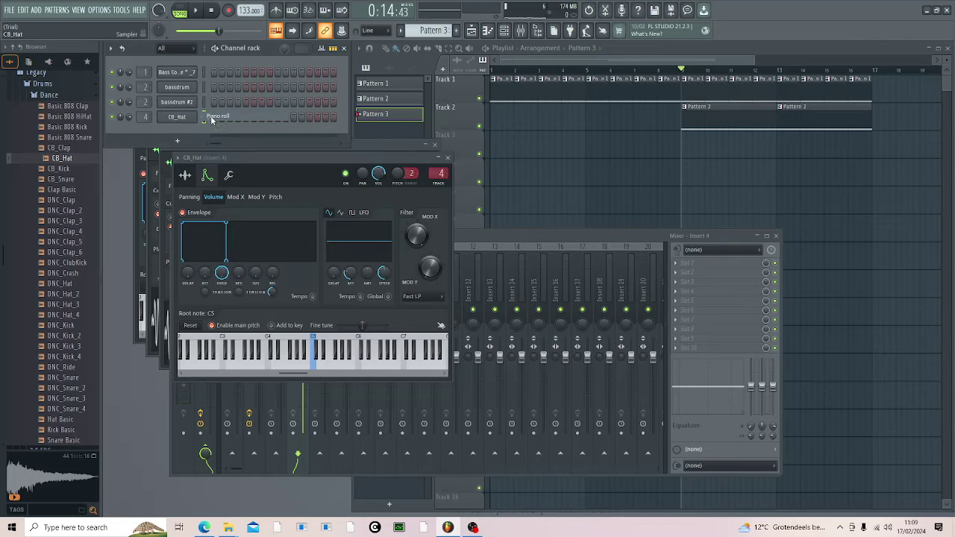
left_click(171, 213)
left_click(212, 212)
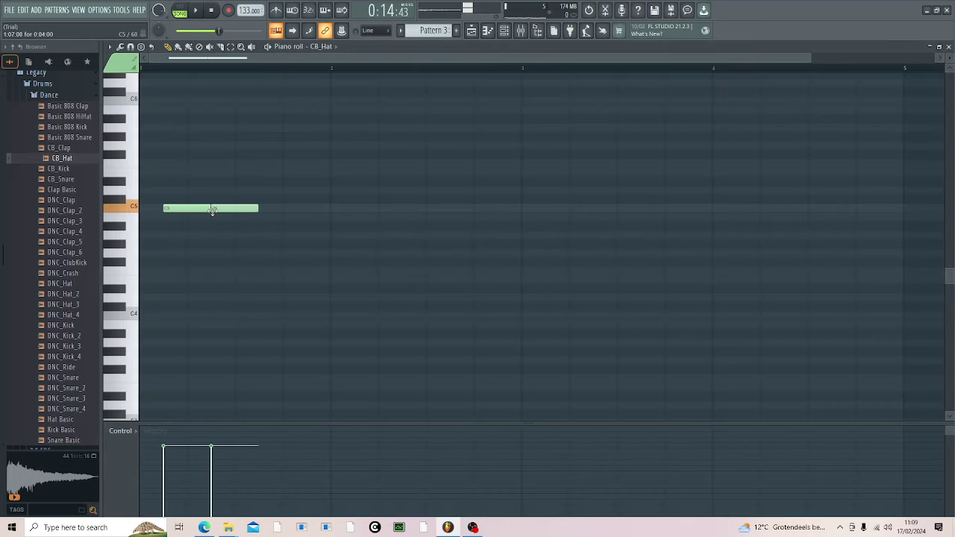
right_click(212, 211)
left_click_drag(209, 210, 173, 211)
key("space")
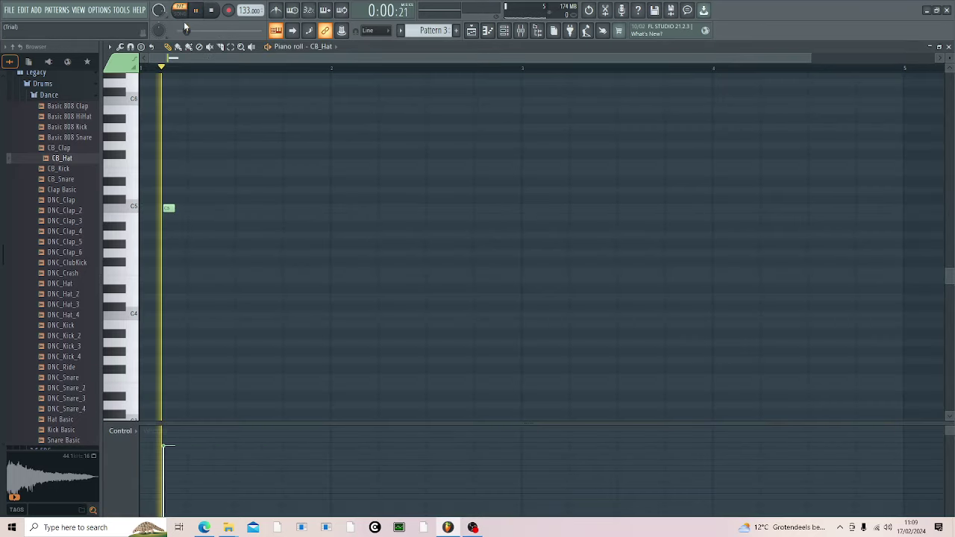
left_click(267, 210)
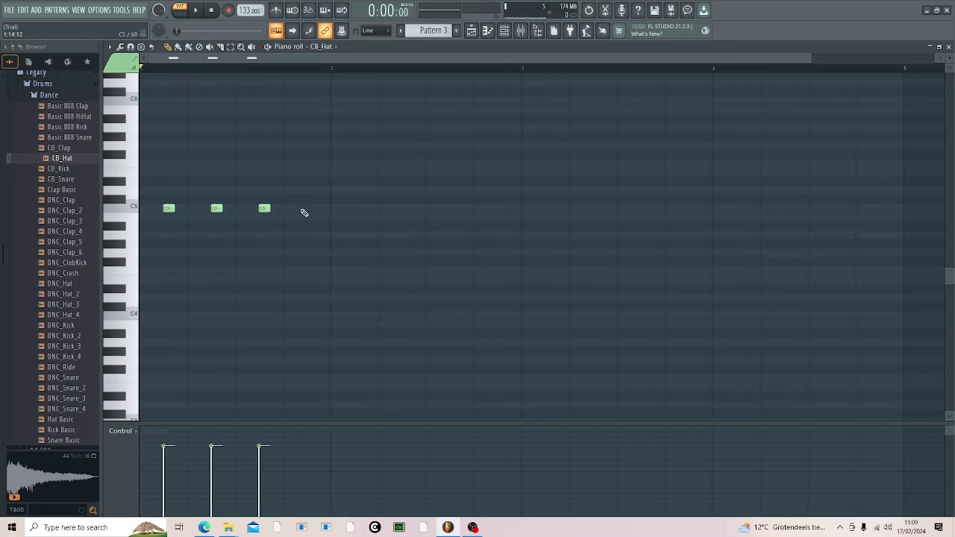
key("space")
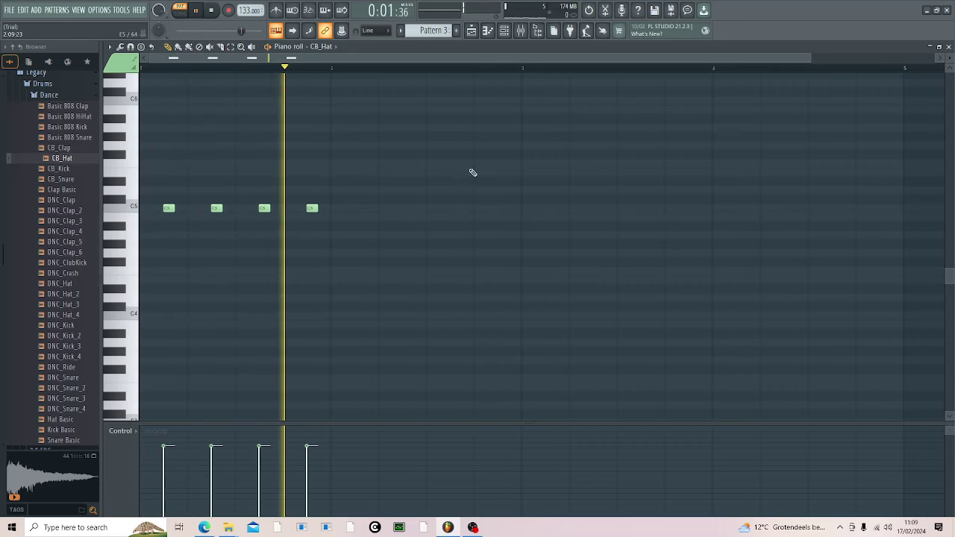
key("space")
Step: Continue the one-step C5 off-beat hats through bar 2, play the pattern, and close the piano roll
left_click(362, 209)
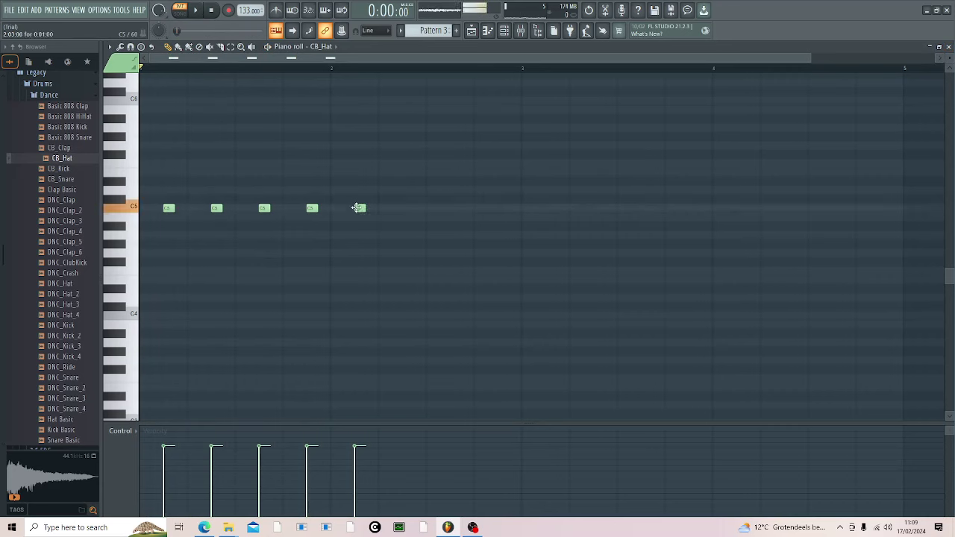
left_click(410, 210)
left_click(457, 210)
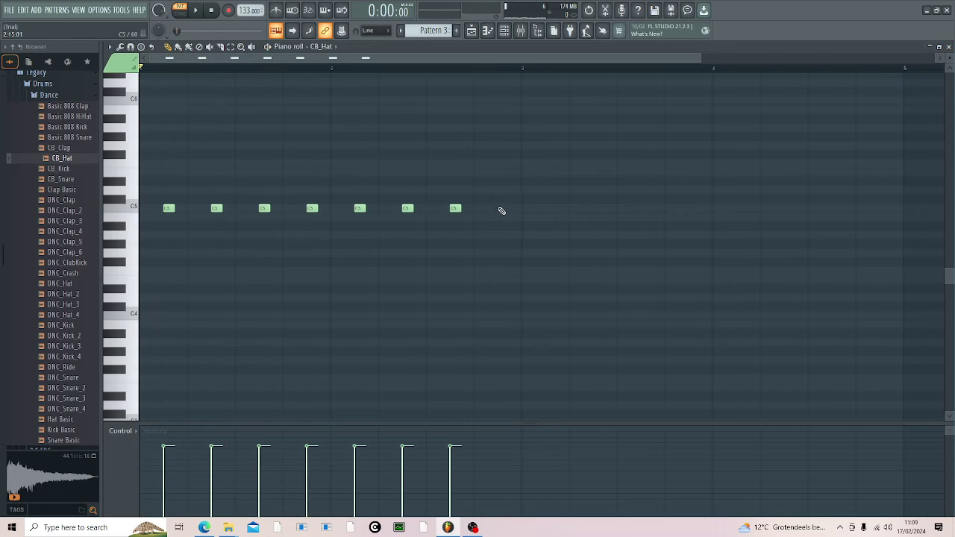
left_click(502, 209)
key("space")
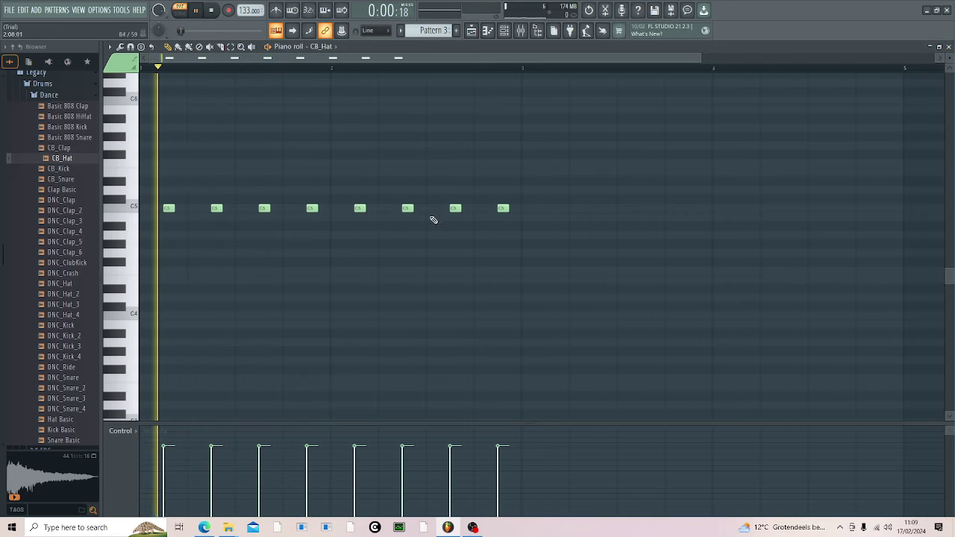
left_click(949, 47)
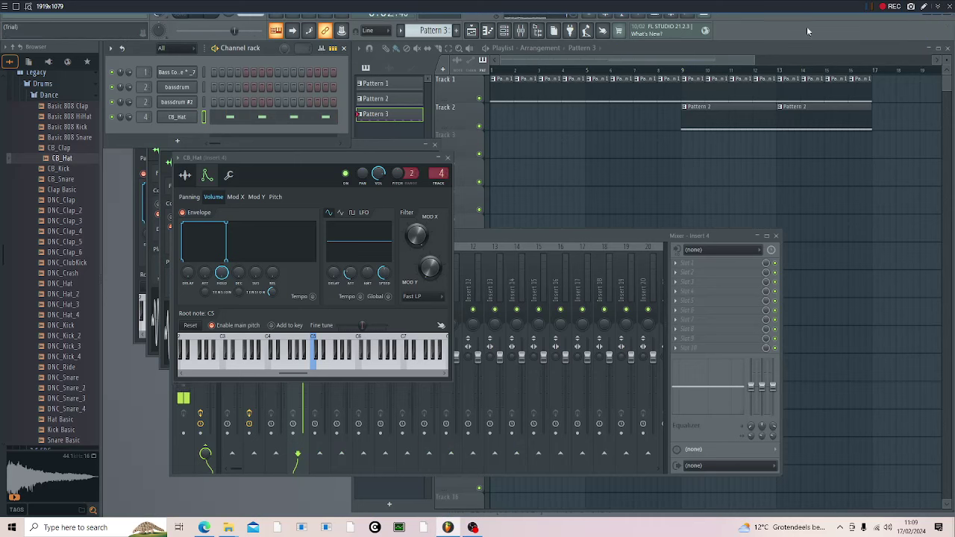
Step: Stop playback and insert Fruity parametric EQ on CB_Hat's mixer insert 4, with its 90 Hz band fully lowered
left_click(939, 8)
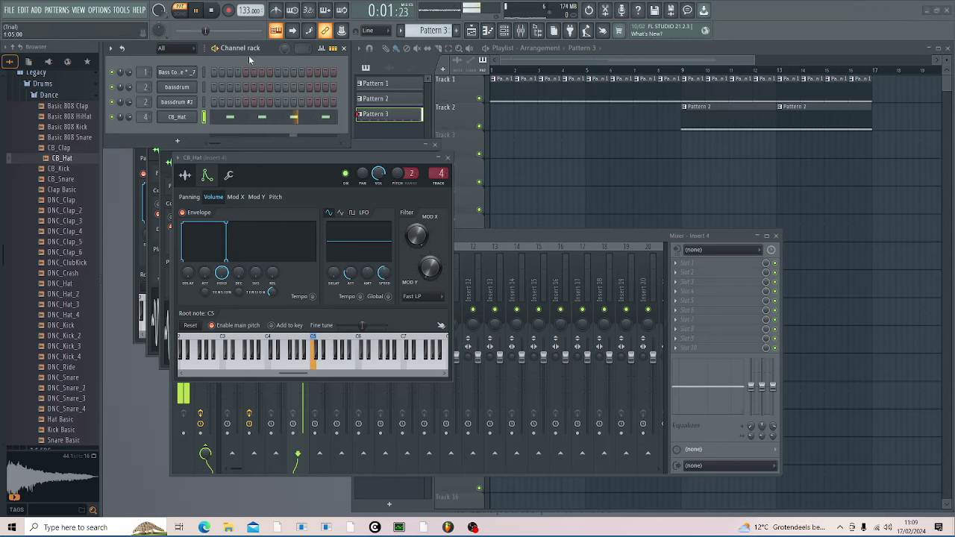
key("space")
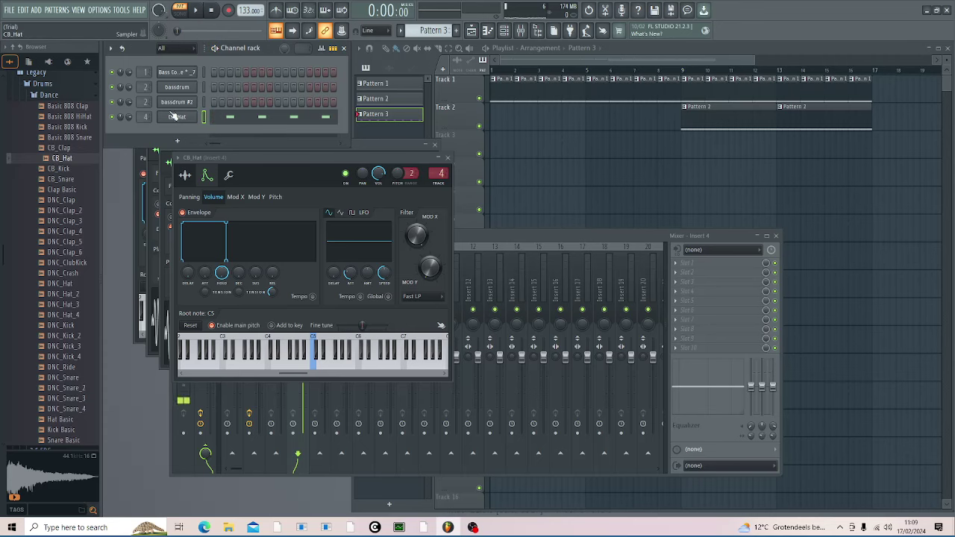
double_click(145, 117)
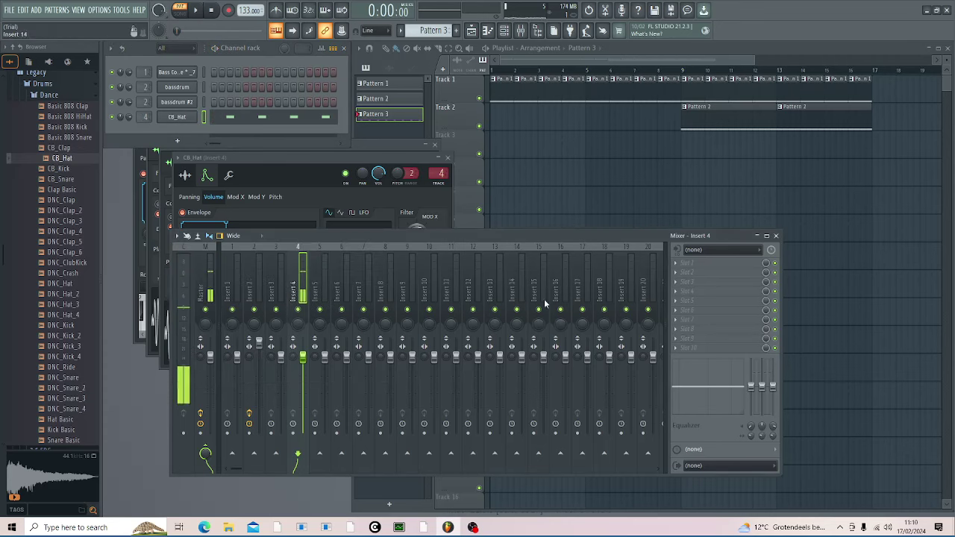
left_click(685, 264)
left_click(809, 367)
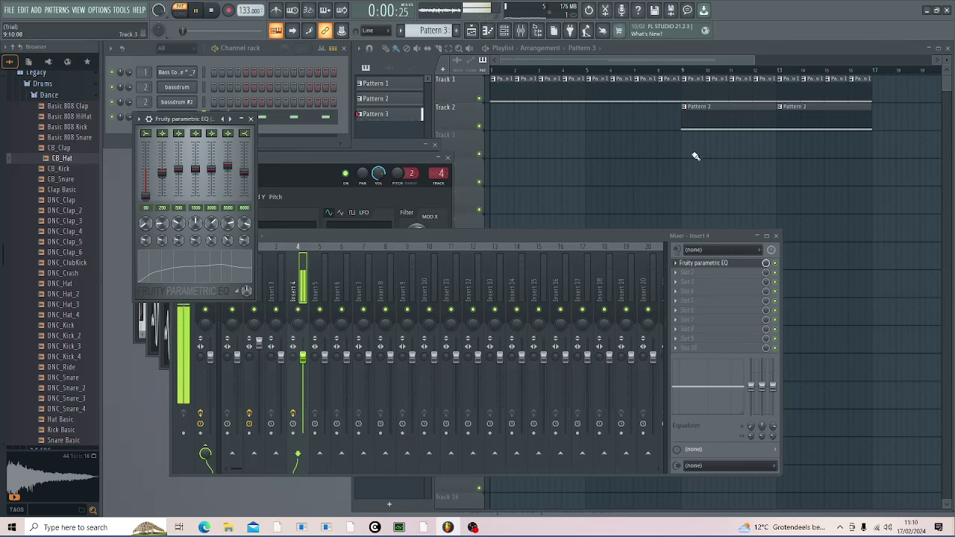
Step: Fill Track 3 with Pattern 3 clips across bars 9 to 16 and play the arrangement from bar 9
left_click(684, 70)
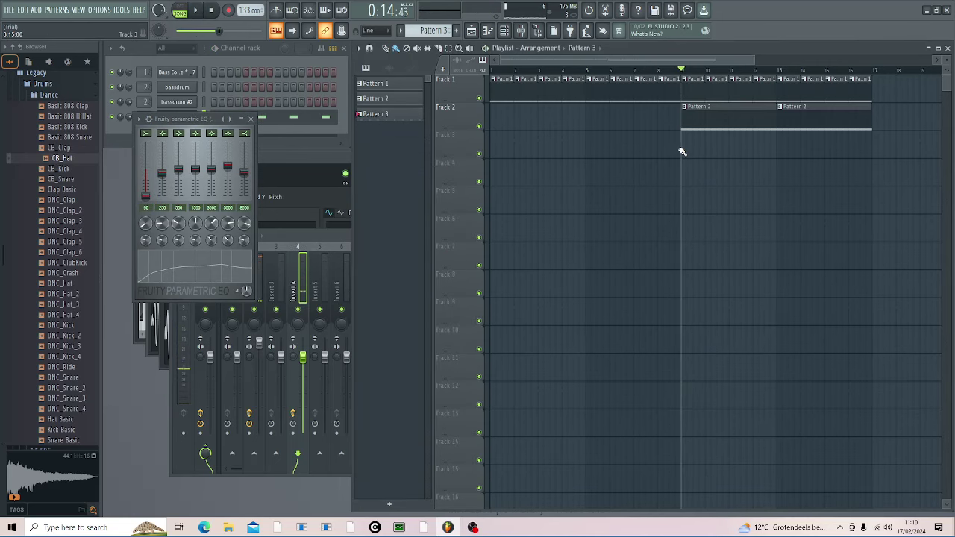
mouse_move(681, 147)
left_mouse_down()
mouse_move(826, 150)
mouse_move(832, 177)
mouse_move(848, 185)
left_mouse_up()
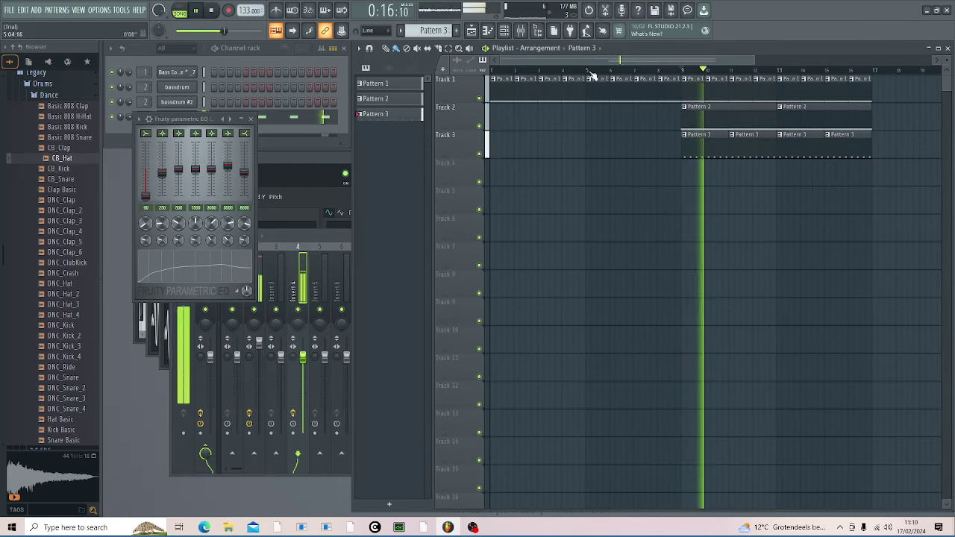
scroll(563, 150, "down", 3)
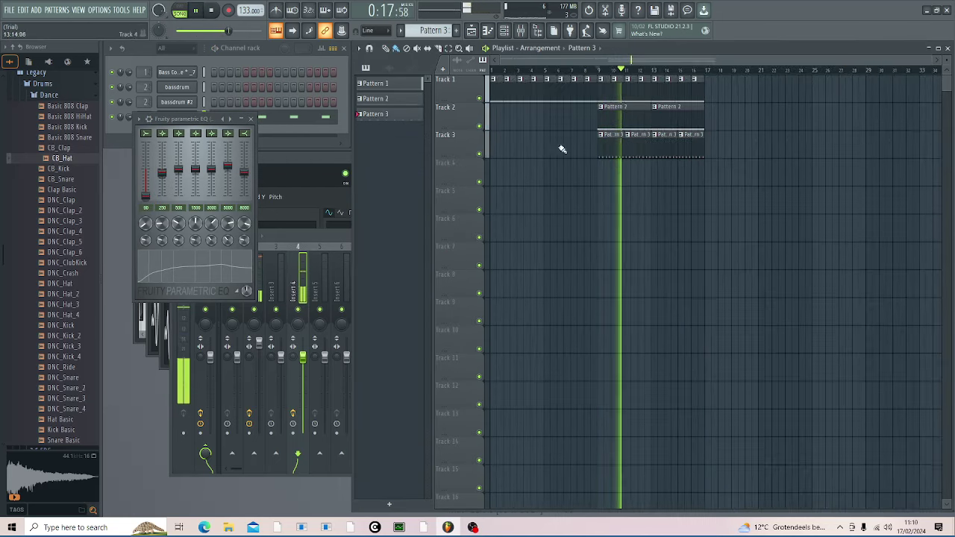
Step: Create an empty Pattern 4, stop playback, and open the samples folder under Packs in the browser
left_click(344, 99)
left_click(420, 30)
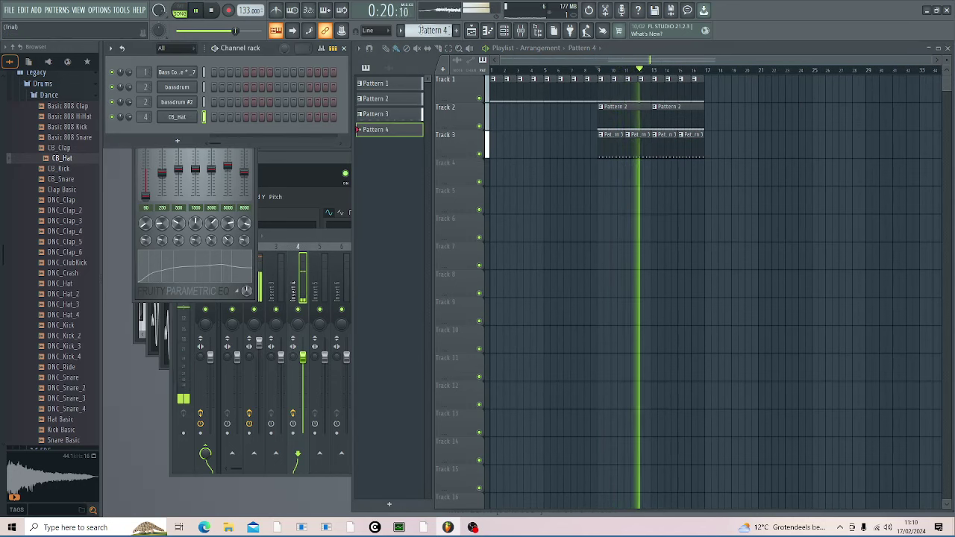
key("space")
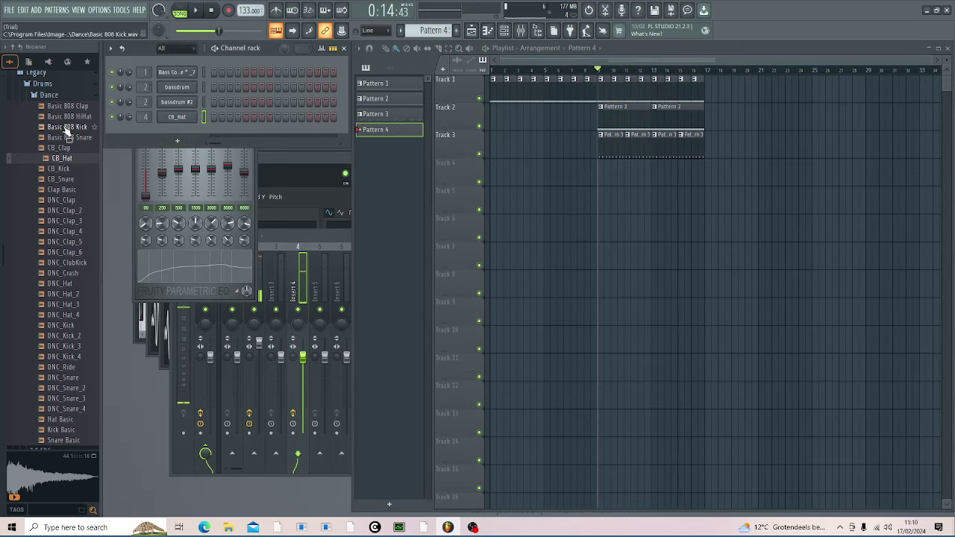
scroll(67, 141, "up", 3)
left_click(65, 158)
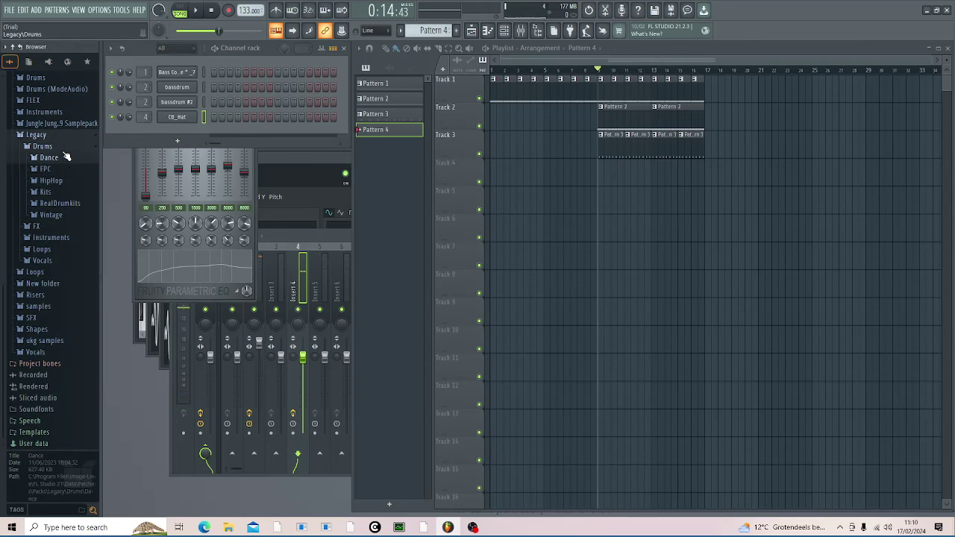
scroll(64, 160, "up", 2)
left_click(64, 204)
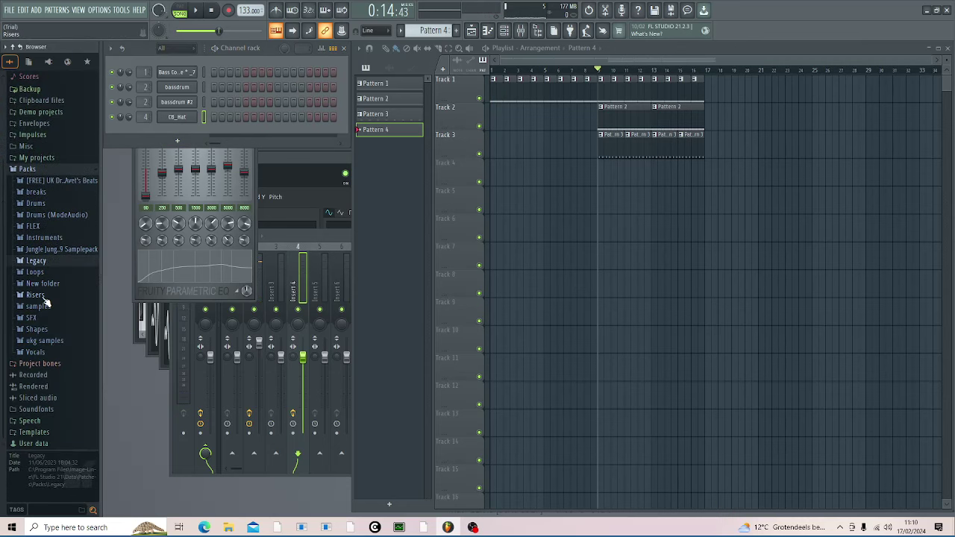
left_click(41, 306)
scroll(54, 302, "down", 3)
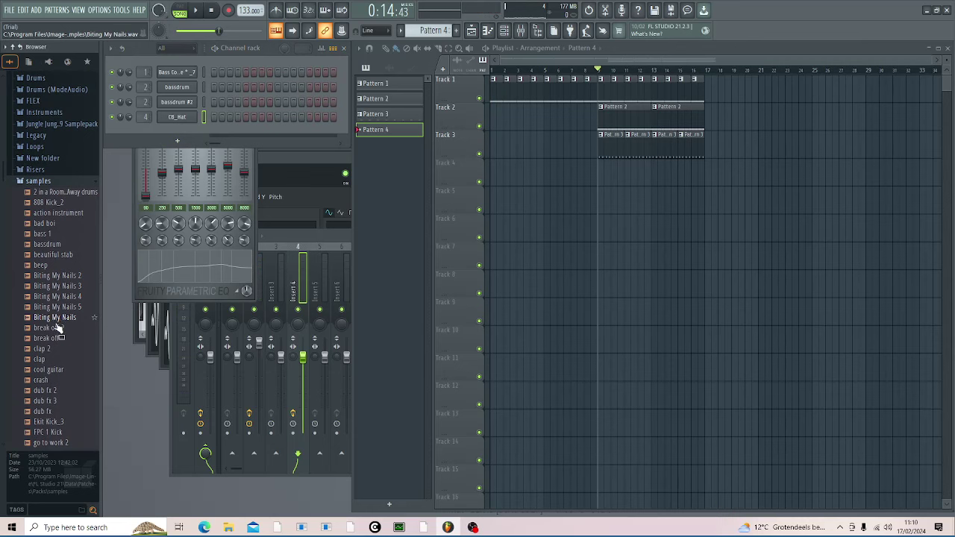
Step: Preview the two clap samples and add clap 2 and clap as new channels below CB_Hat
left_click(53, 349)
left_click(54, 359)
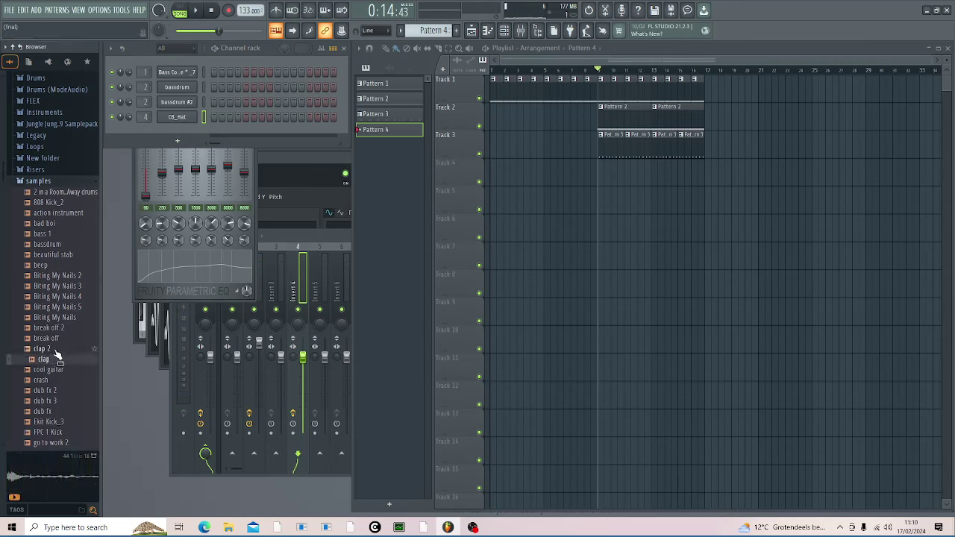
left_click(55, 350)
left_click_drag(46, 349, 179, 134)
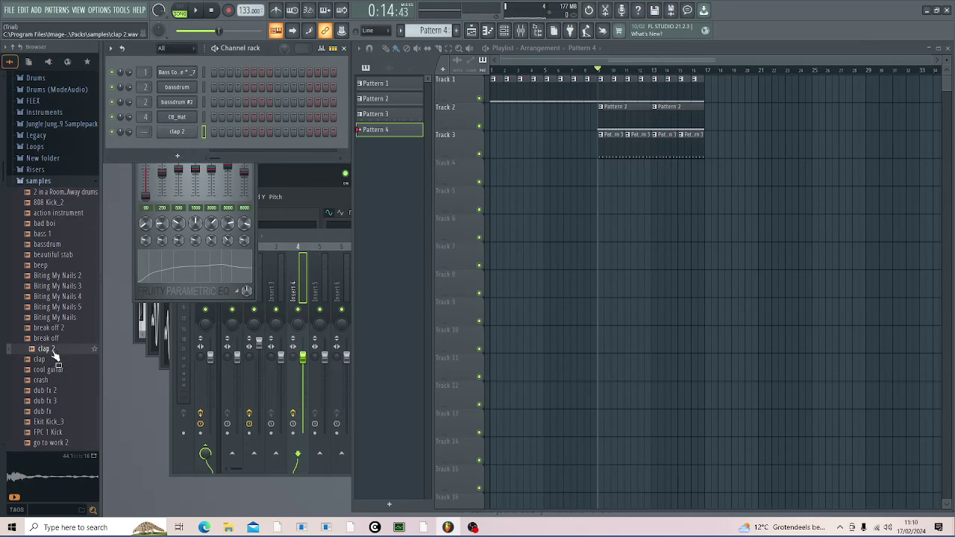
left_click_drag(52, 360, 147, 133)
Step: Route the clap 2 and clap channels to mixer track 3
scroll(147, 132, "up", 2)
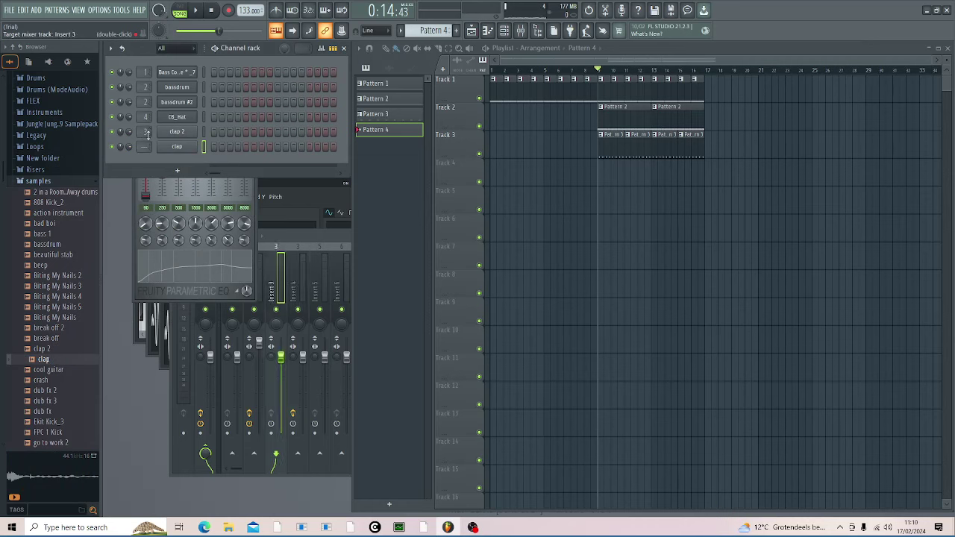
scroll(150, 147, "up", 2)
scroll(150, 147, "up", 1)
Step: Enable the volume envelopes of clap 2 and clap, and lower their decay, sustain and release to the minimum
left_click(192, 133)
left_click(219, 188)
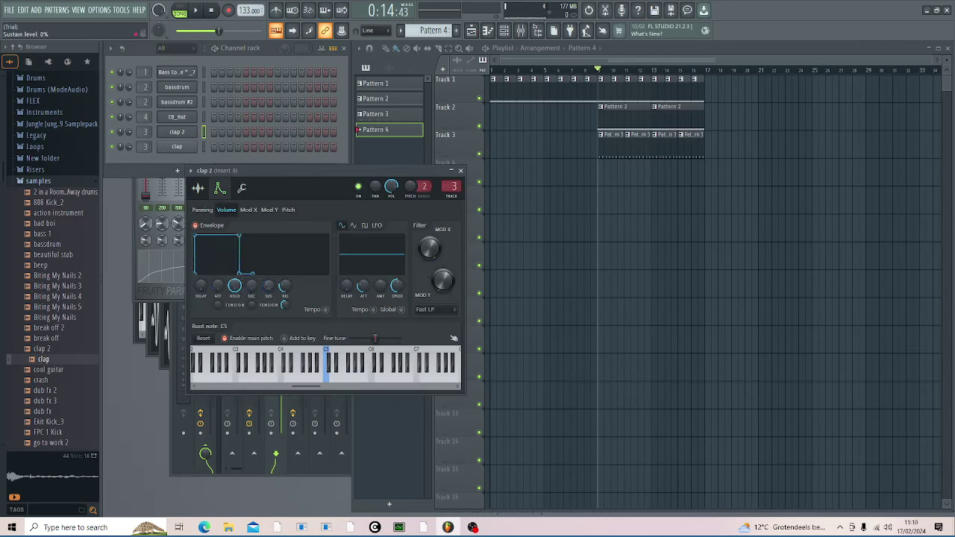
left_click(176, 148)
left_click(232, 202)
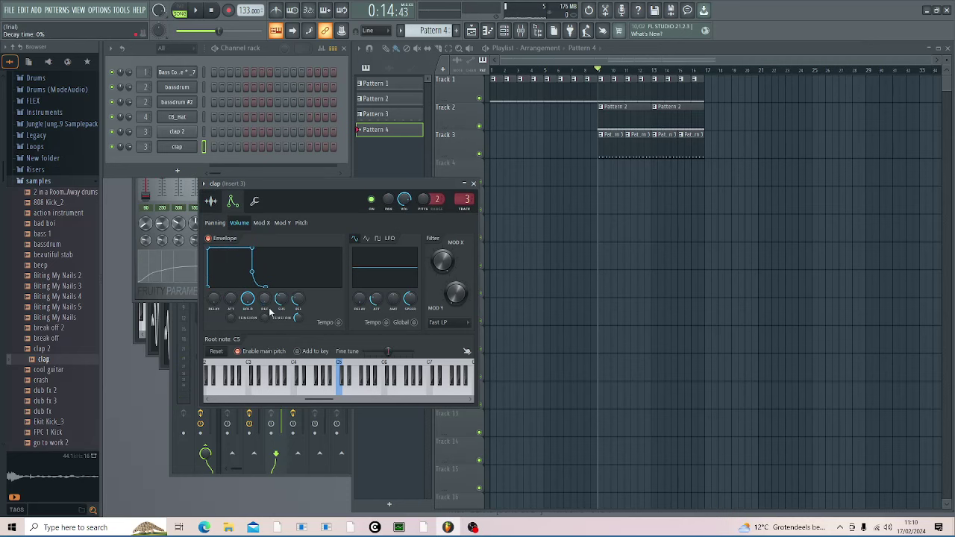
Step: Place a one-beat C5 note on beat 2 of bar 1 in clap 2's piano roll and audition the pattern
right_click(177, 131)
left_click(217, 131)
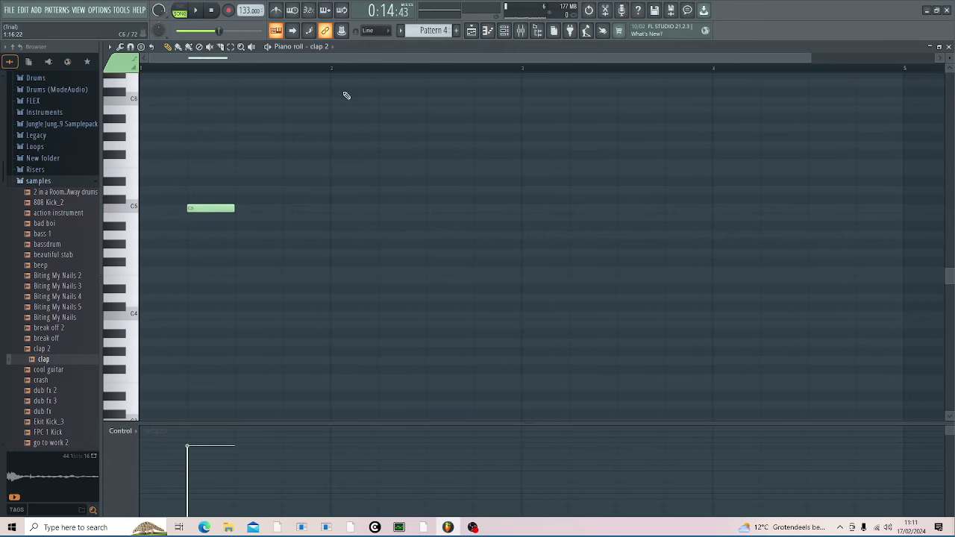
left_click(949, 46)
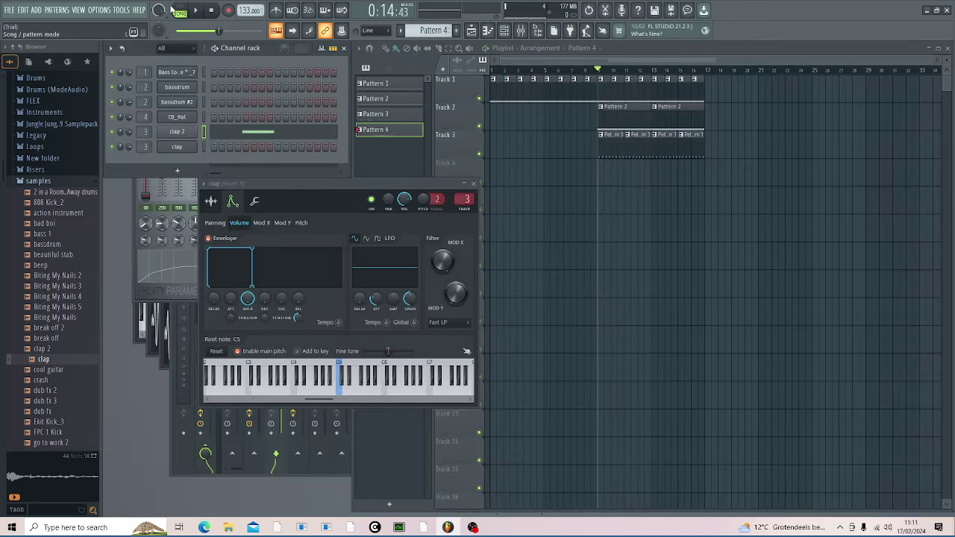
key("space")
key("space")
Step: Place a one-beat C5 note on beat 4 of bar 1 in clap's piano roll and play the pattern
right_click(196, 146)
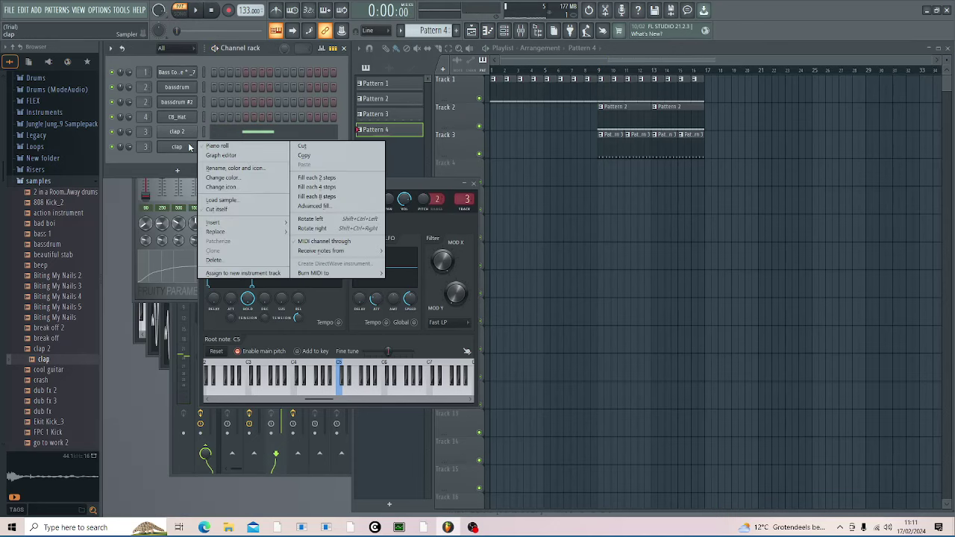
left_click(224, 147)
left_click(289, 209)
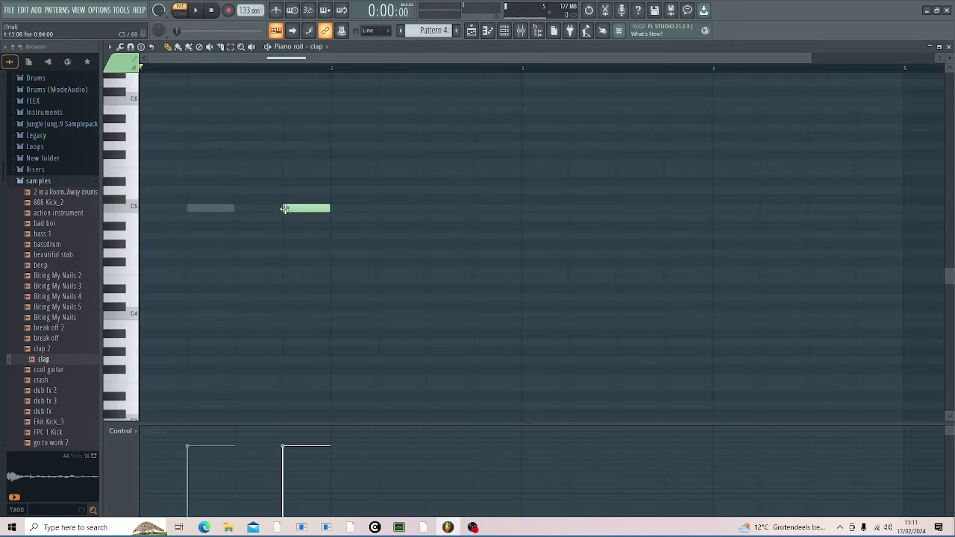
key("space")
left_click(949, 47)
key("space")
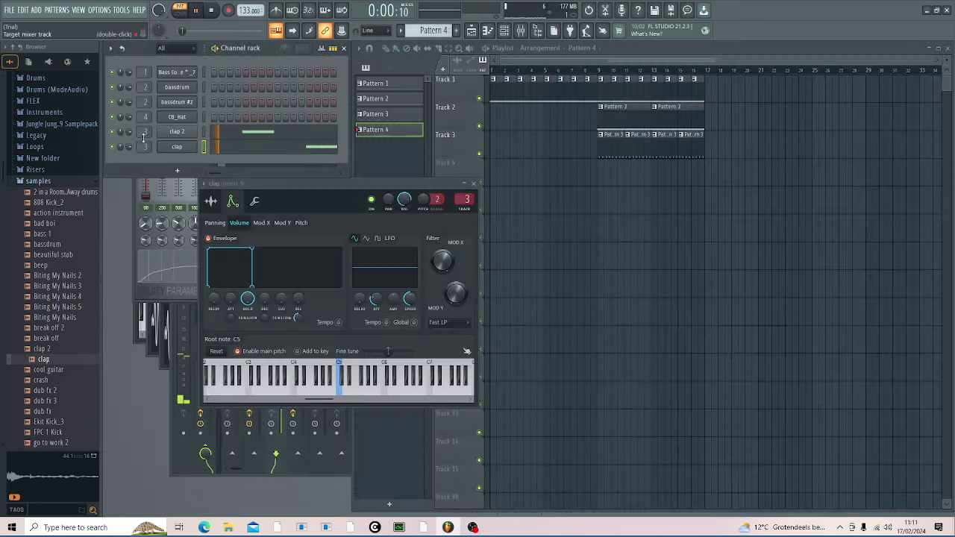
Step: Turn on Normalize in the sampler settings of both clap 2 and clap
left_click(178, 132)
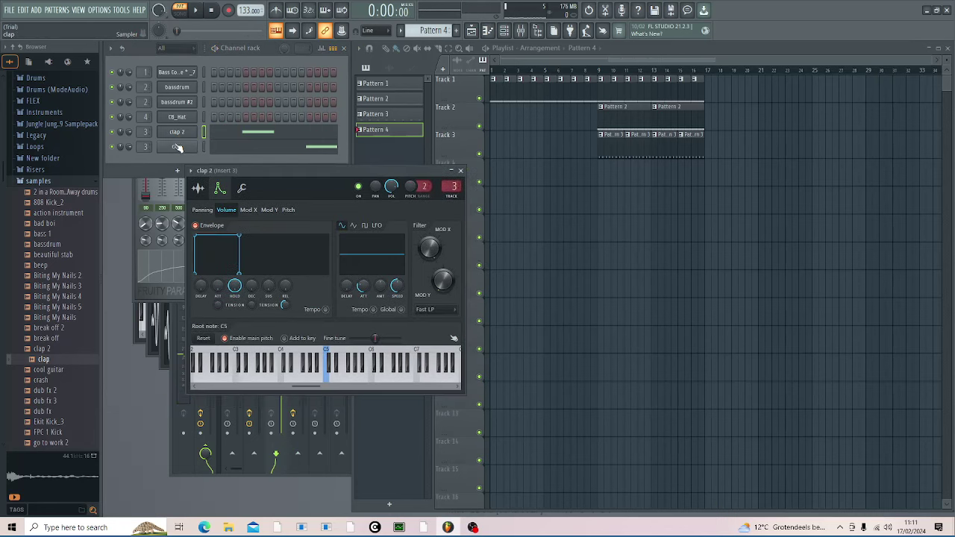
left_click(197, 188)
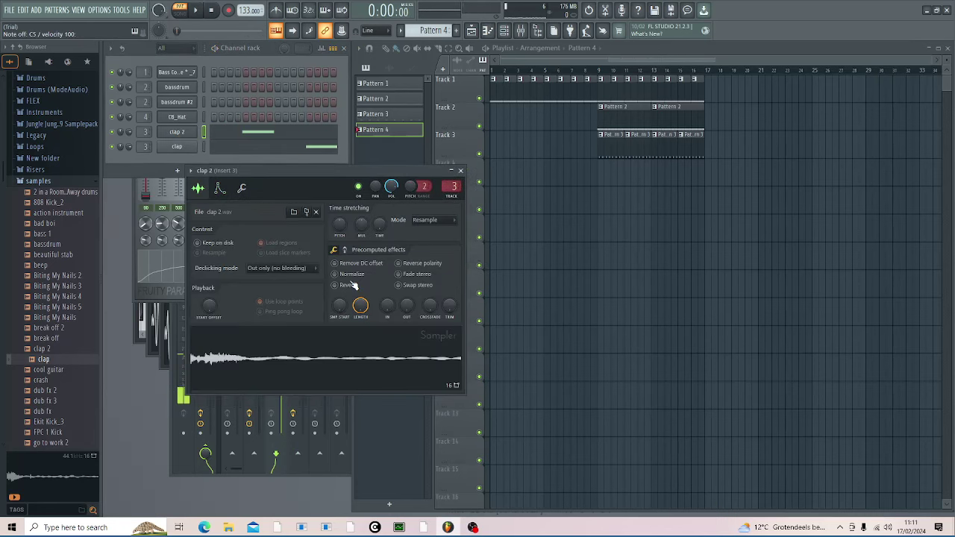
left_click(354, 285)
left_click(353, 285)
left_click(342, 274)
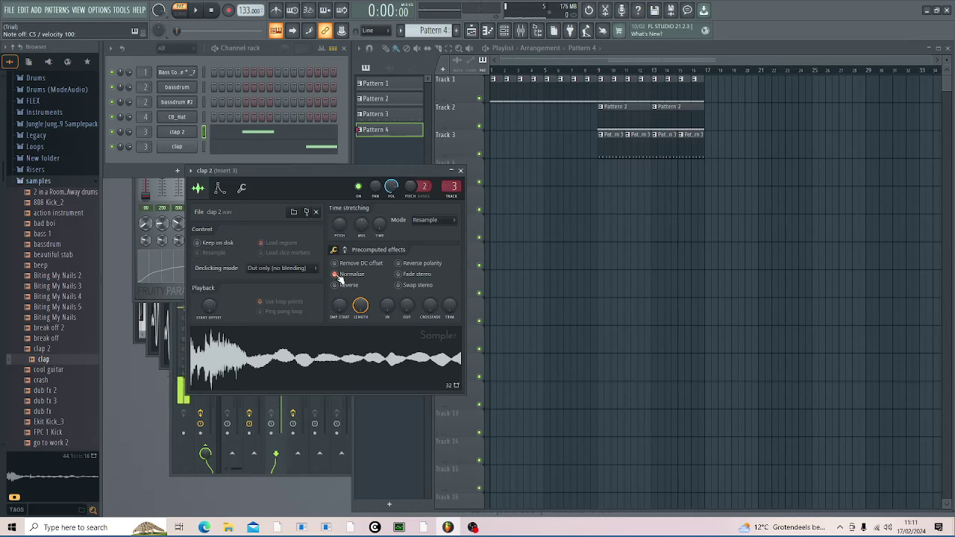
left_click(177, 146)
left_click(211, 201)
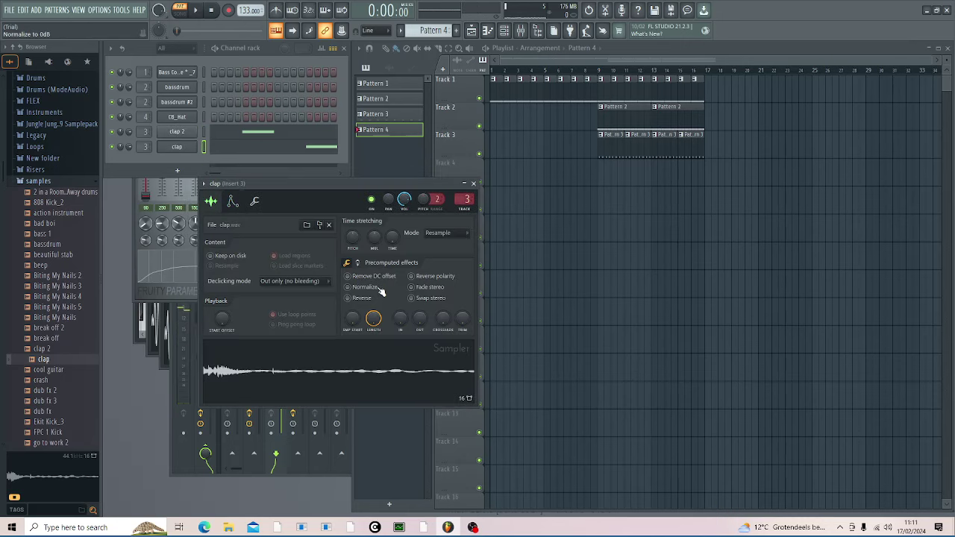
left_click(365, 287)
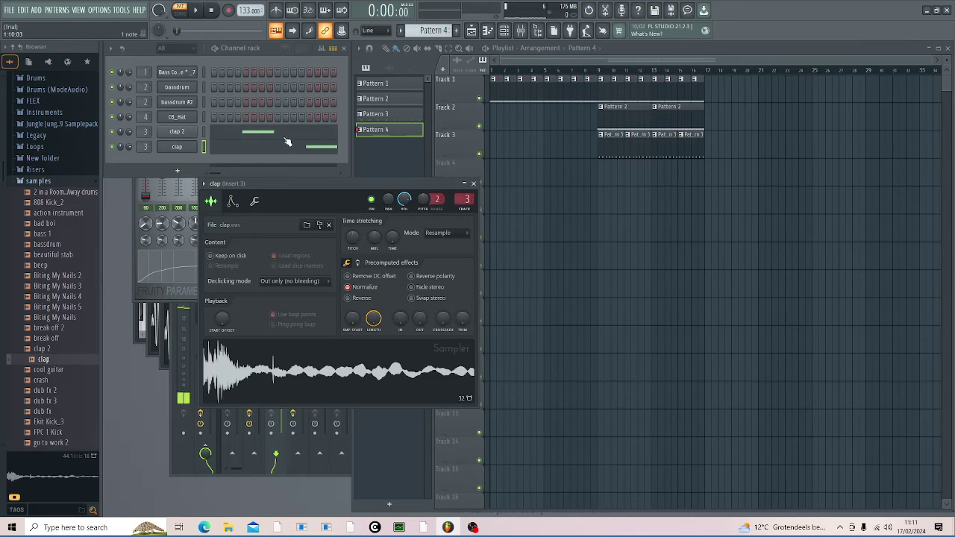
Step: Shorten clap 2's C5 note to three steps, add a two-step C5 note directly behind it, and audition the result
left_click(254, 132)
left_click_drag(234, 209, 229, 209)
key("space")
left_click(228, 210)
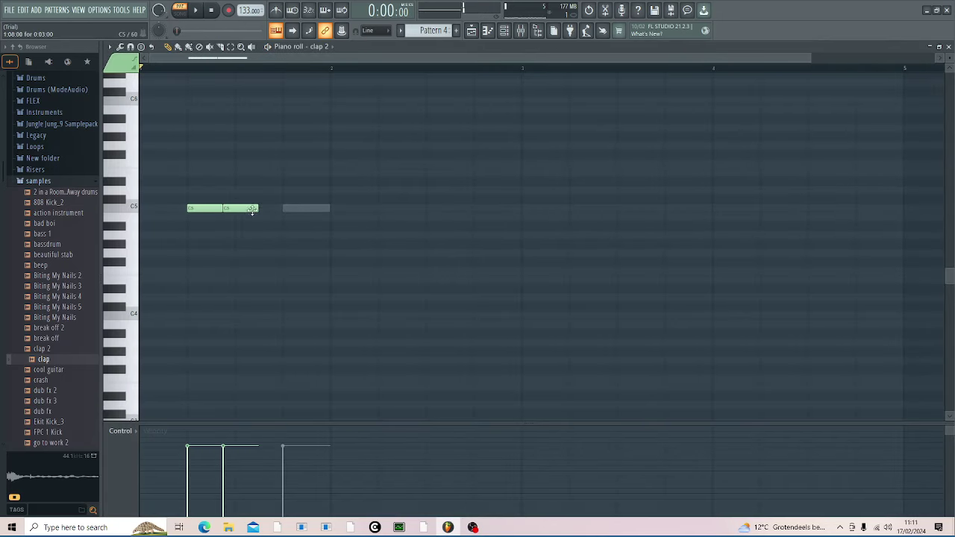
key("space")
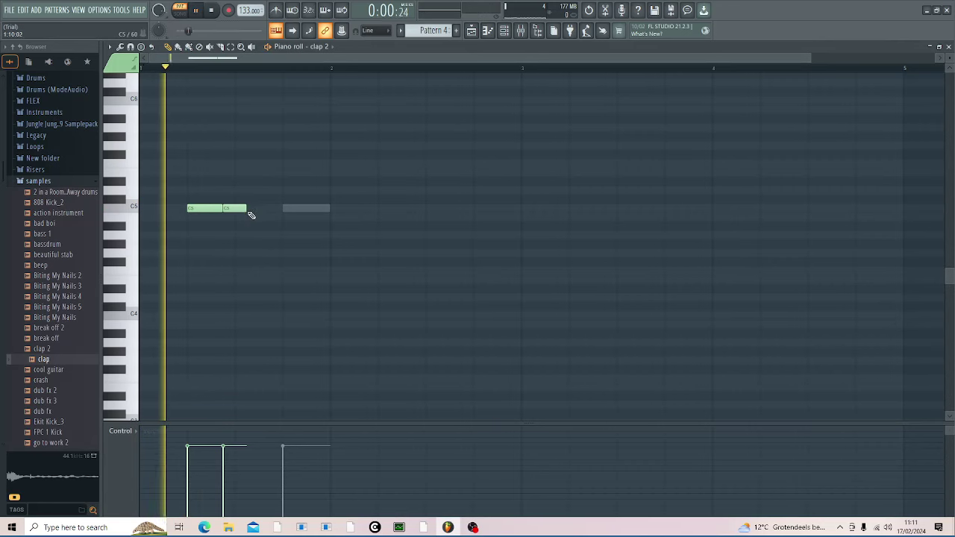
key("space")
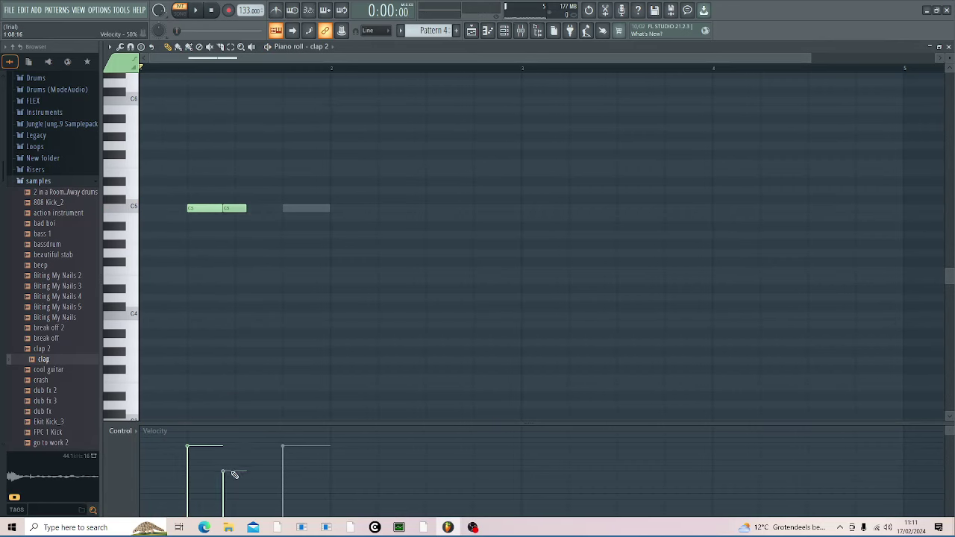
Step: Lower the velocity of clap 2's second note to about 45%, play the pattern, and close the piano roll
key("space")
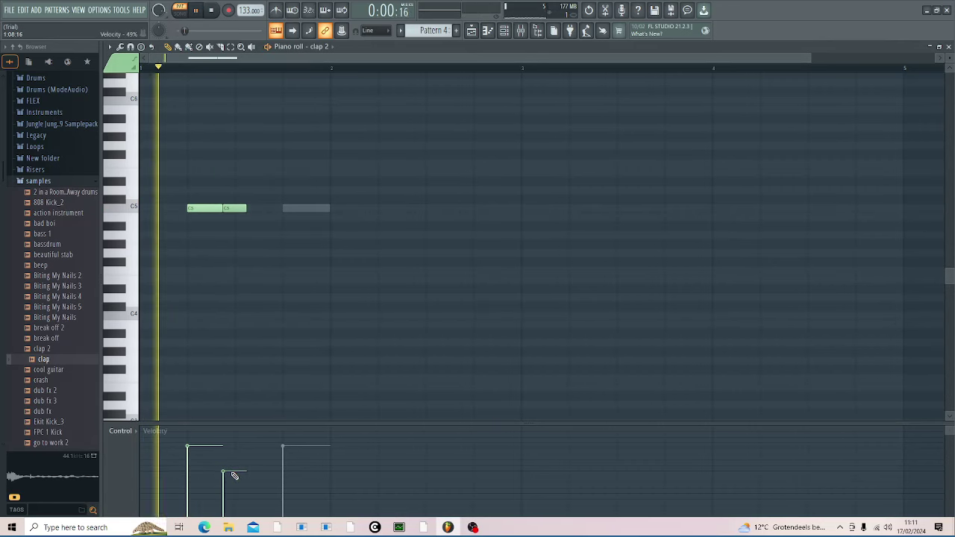
key("space")
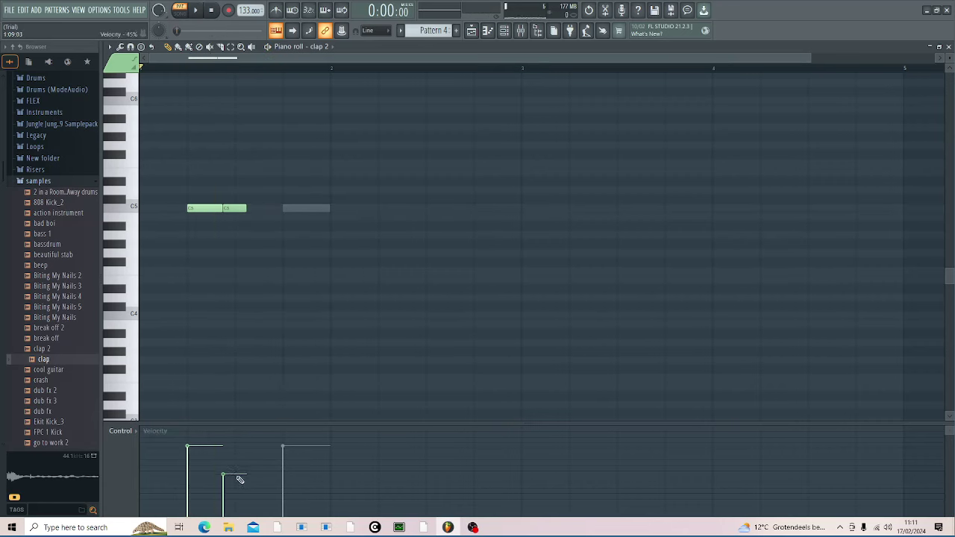
key("space")
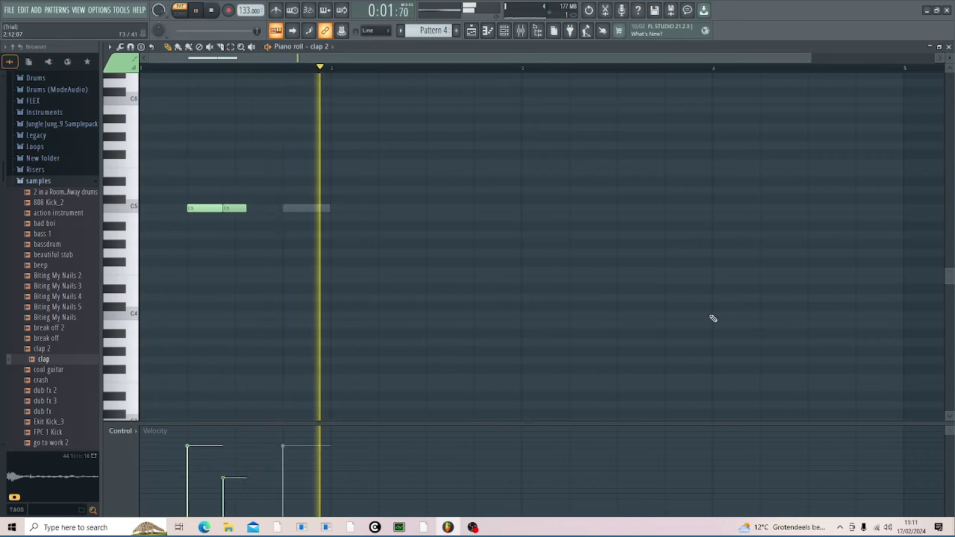
key("space")
left_click(949, 47)
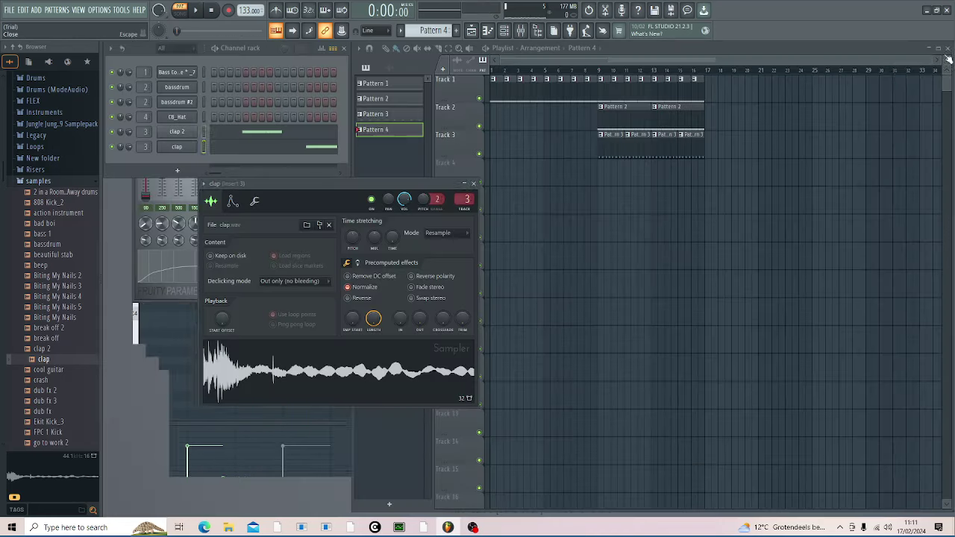
Step: Fill Track 4 with Pattern 4 clips across bars 9 to 16 in the playlist
left_click_drag(600, 174, 660, 176)
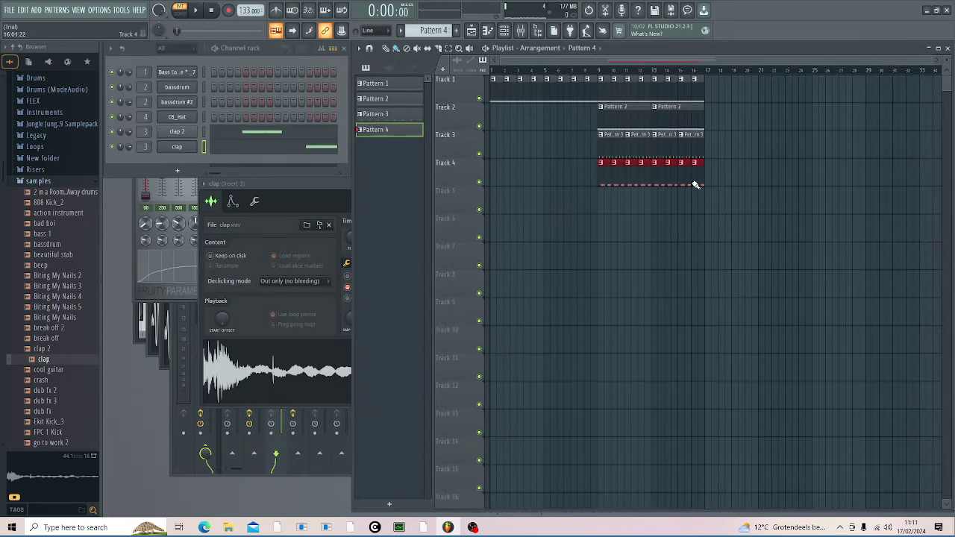
Step: Play the arrangement from bar 9 to audition the clap pattern with the other tracks
right_click(682, 209)
left_click(601, 72)
key("space")
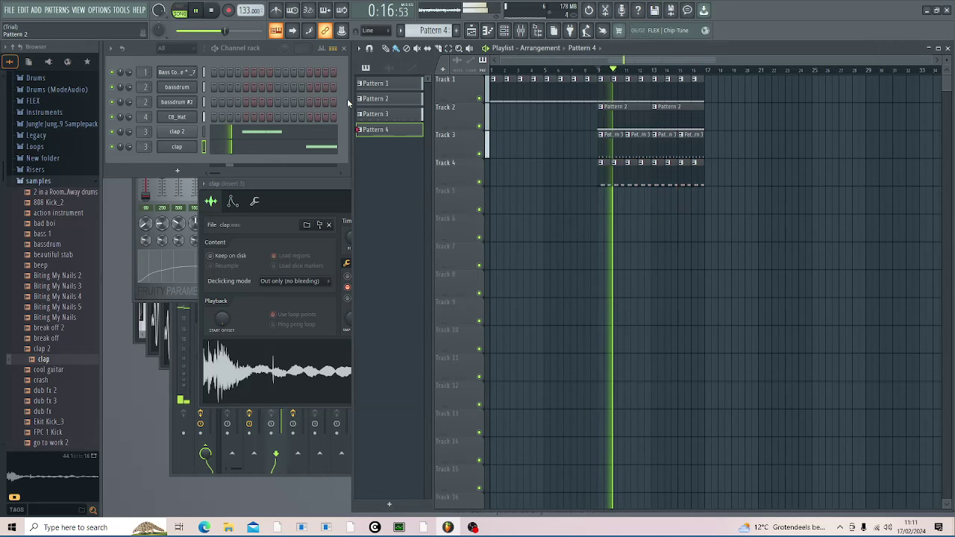
key("space")
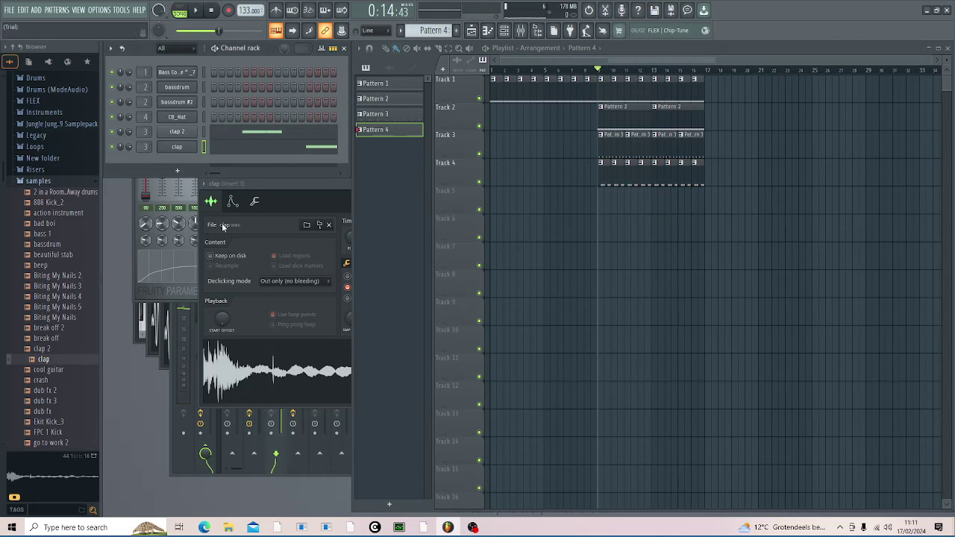
Step: Audition the clap samples and add the clap sample to the channel rack as another channel
left_click(65, 350)
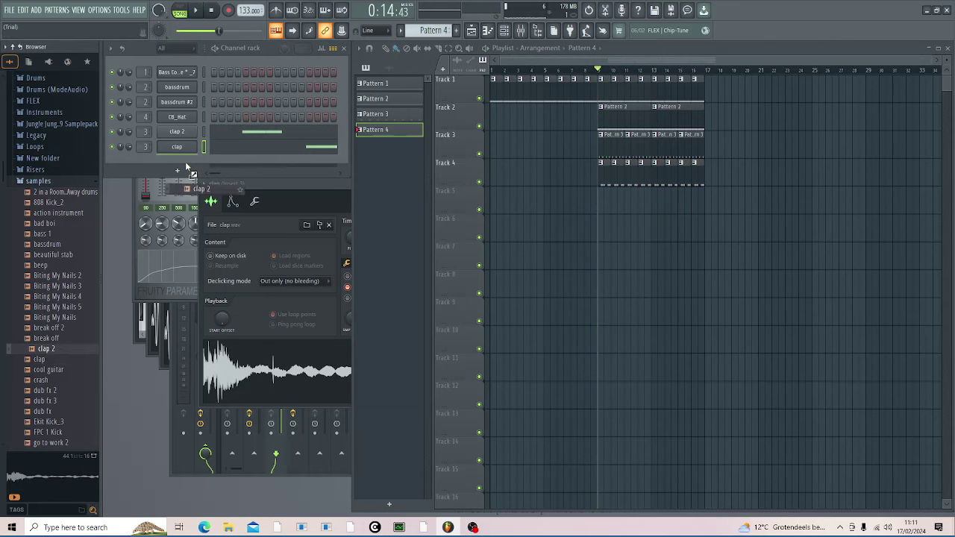
left_click(47, 369)
key("Up")
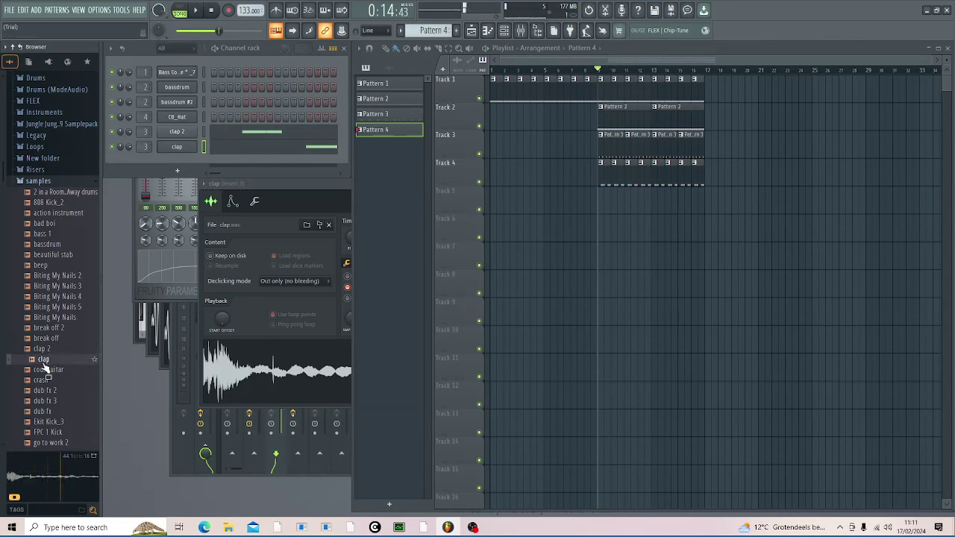
left_click_drag(44, 366, 183, 166)
Step: Set the new clap channel's fade-out to 100% and turn on Normalize in its sampler settings
left_click_drag(329, 228, 329, 209)
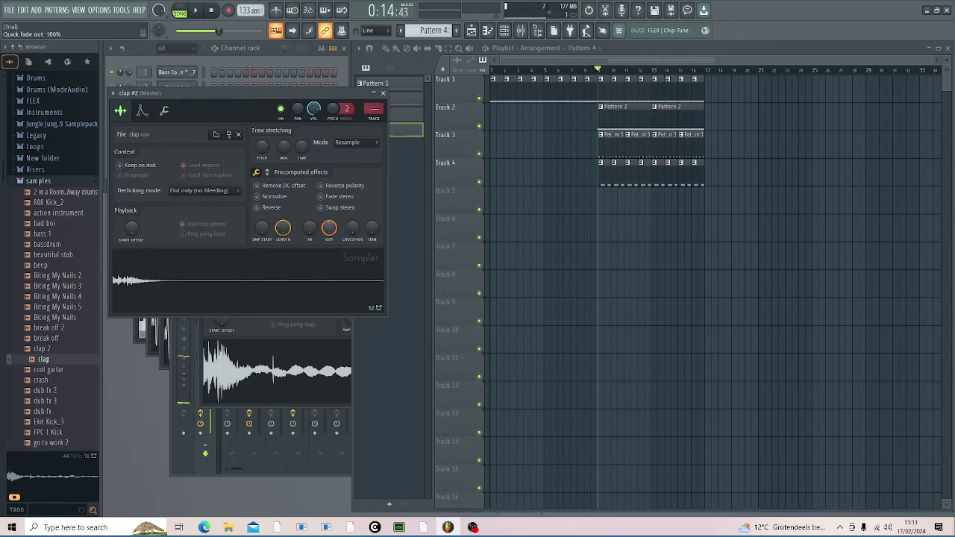
left_click(263, 197)
key("F6")
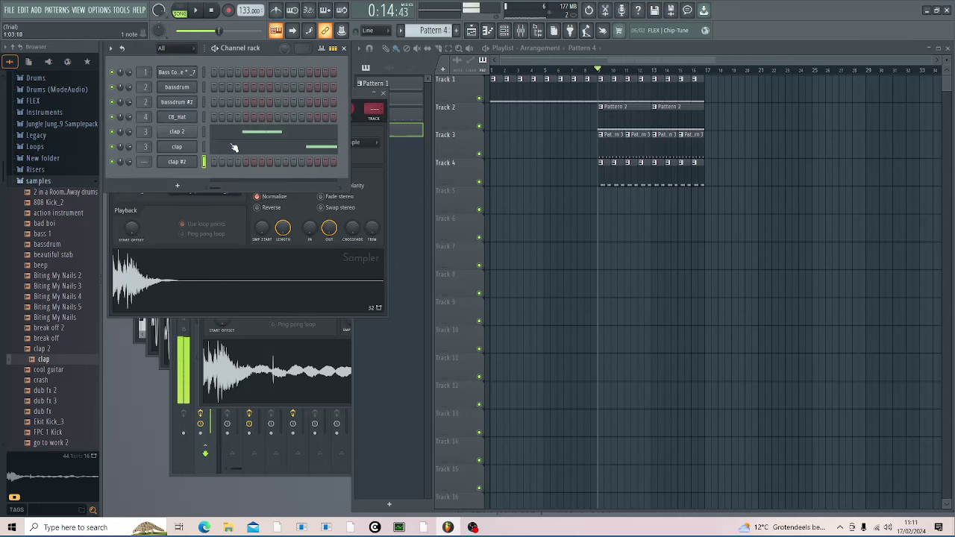
Step: Route the clap #2 channel to mixer track 4 and show that track in the mixer
scroll(144, 161, "up", 3)
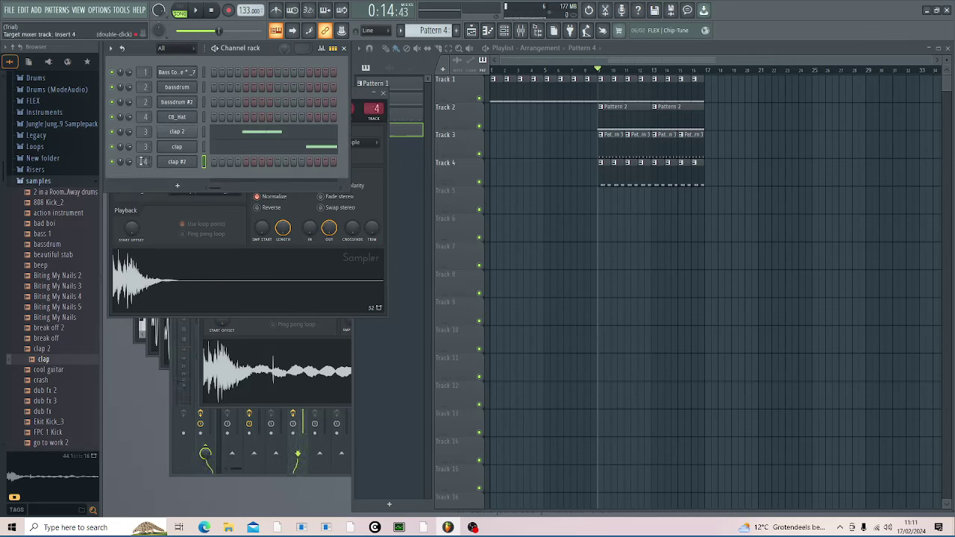
key("q")
double_click(146, 163)
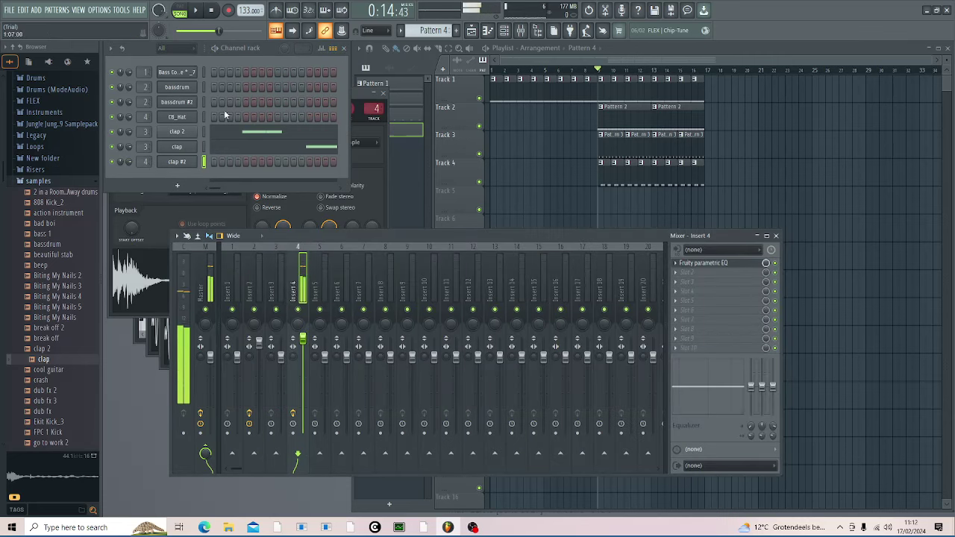
Step: Add one-step C5 notes for clap #2 on beats 2 and 4 in the piano roll, audition them, and close it
right_click(183, 166)
left_click(215, 161)
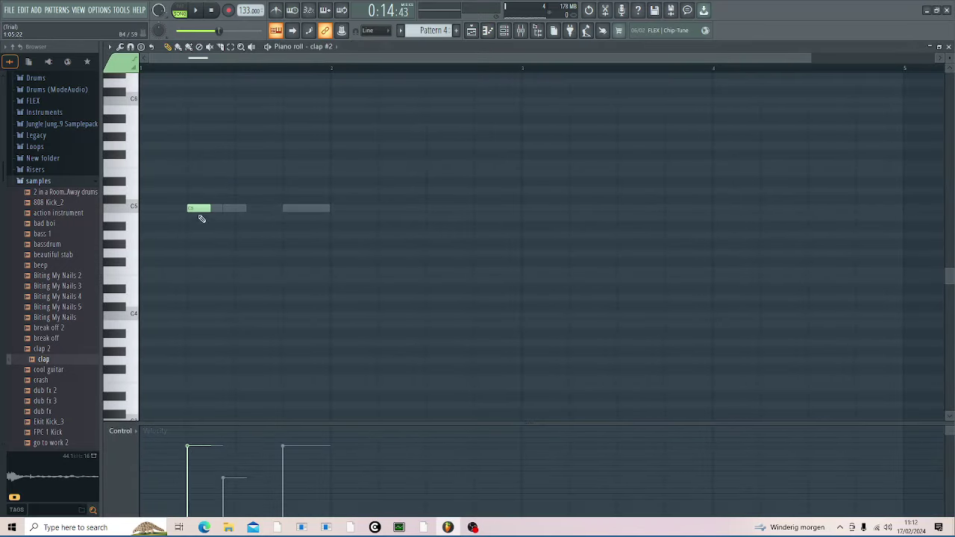
left_click(288, 208)
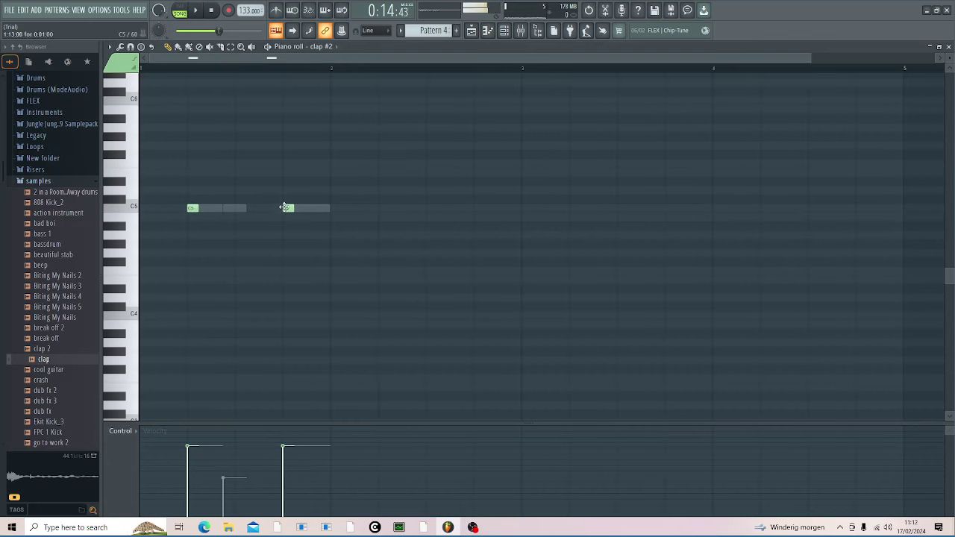
key("space")
key("space")
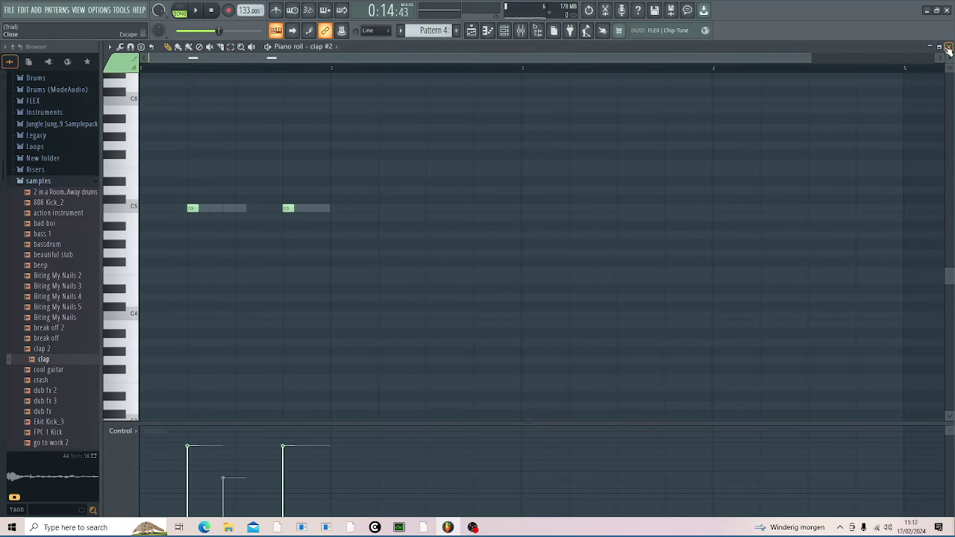
left_click(948, 47)
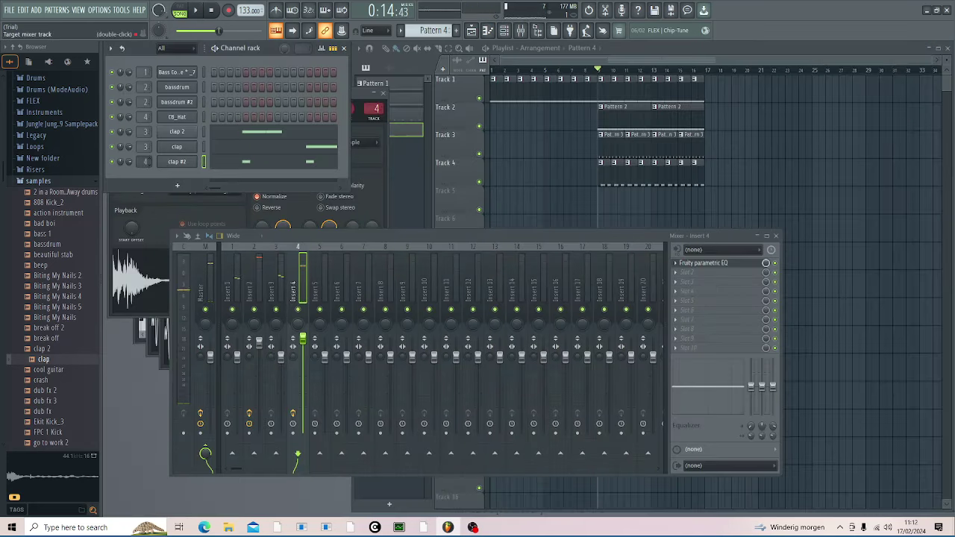
Step: Enable clap #2's volume envelope with full hold and 0% release time, and audition it in the arrangement
left_click(177, 161)
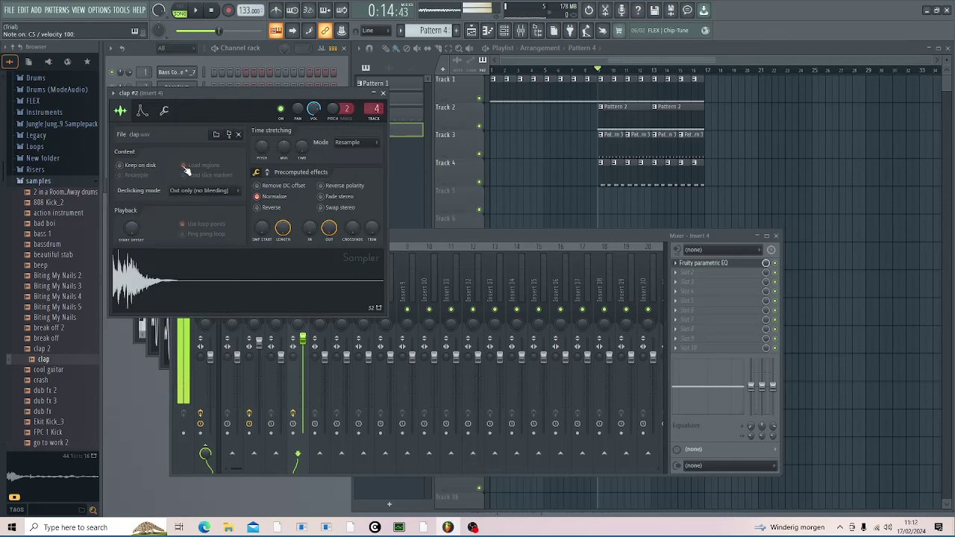
left_click(144, 118)
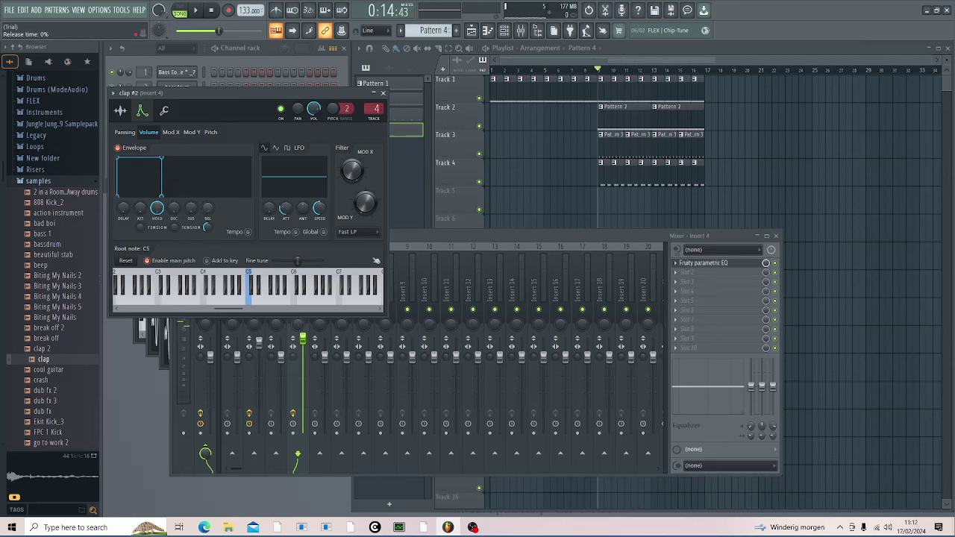
key("space")
left_click(264, 82)
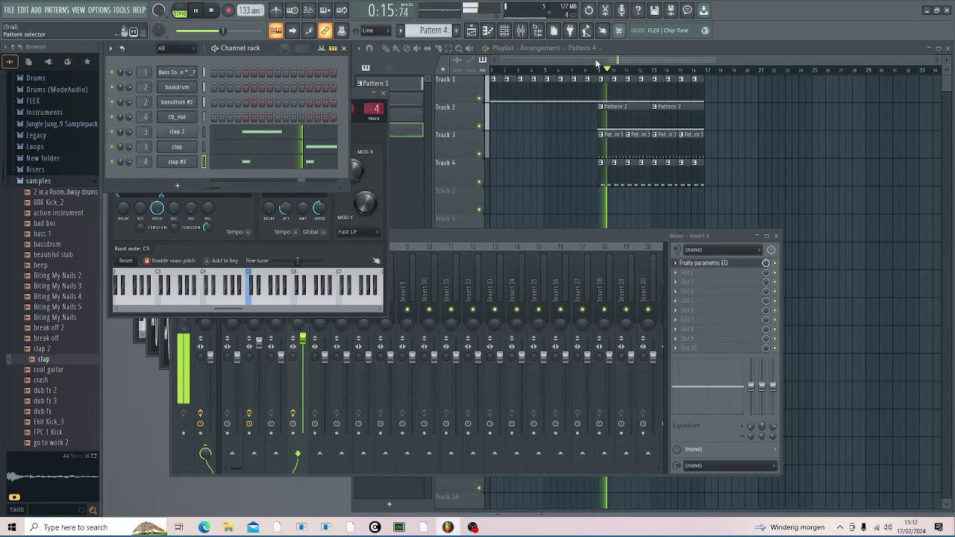
key("F9")
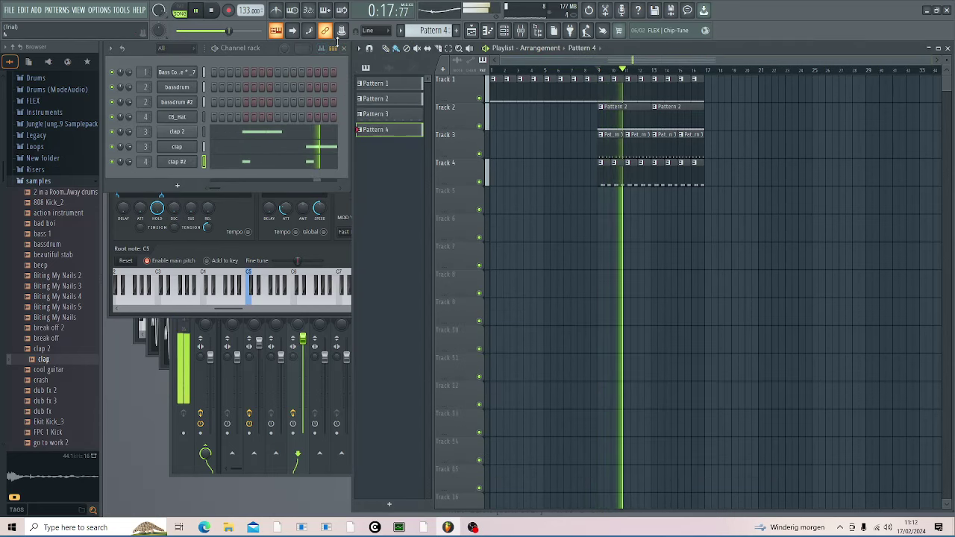
key("space")
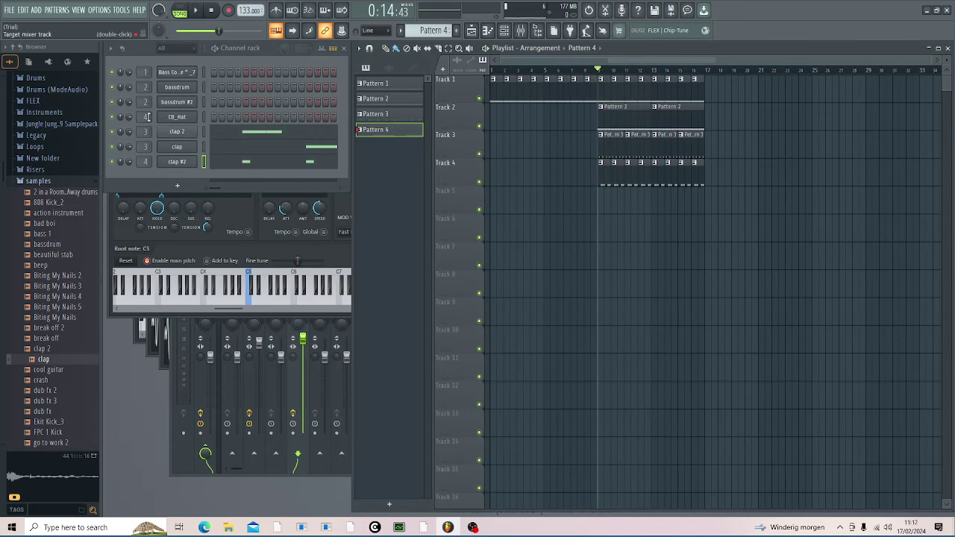
Step: Lower the volume of mixer Insert 4 to about -1.5 dB and audition the arrangement
double_click(147, 117)
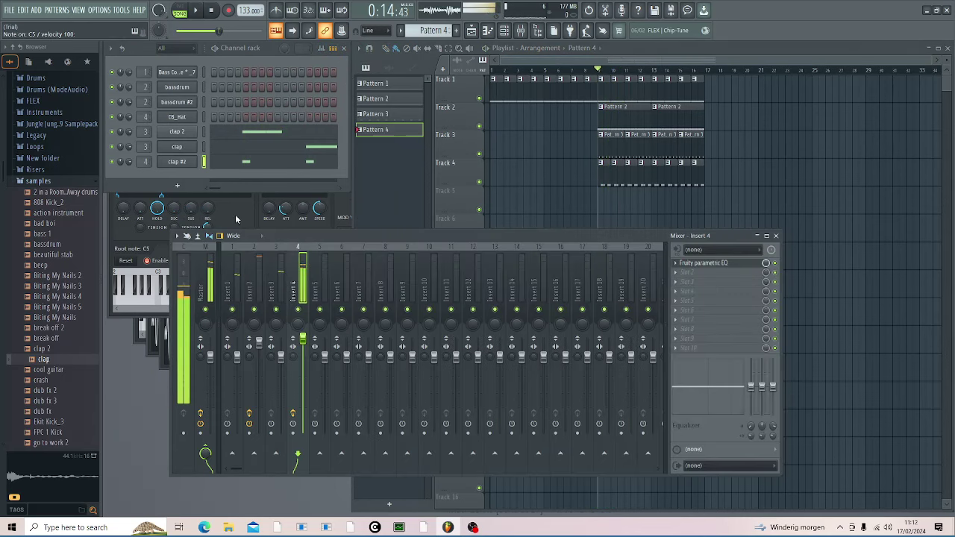
left_click(171, 118)
left_click(291, 341)
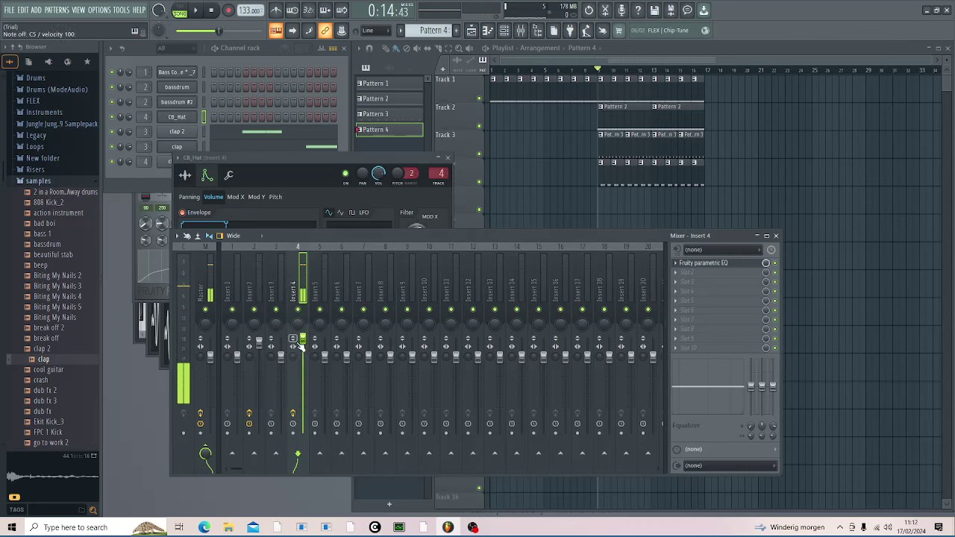
left_click_drag(303, 341, 305, 365)
key("space")
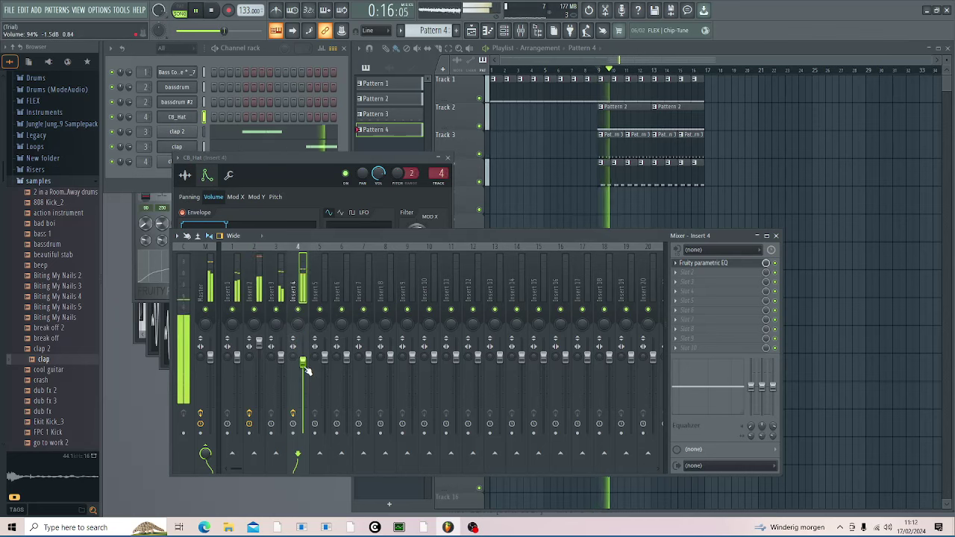
left_click(342, 113)
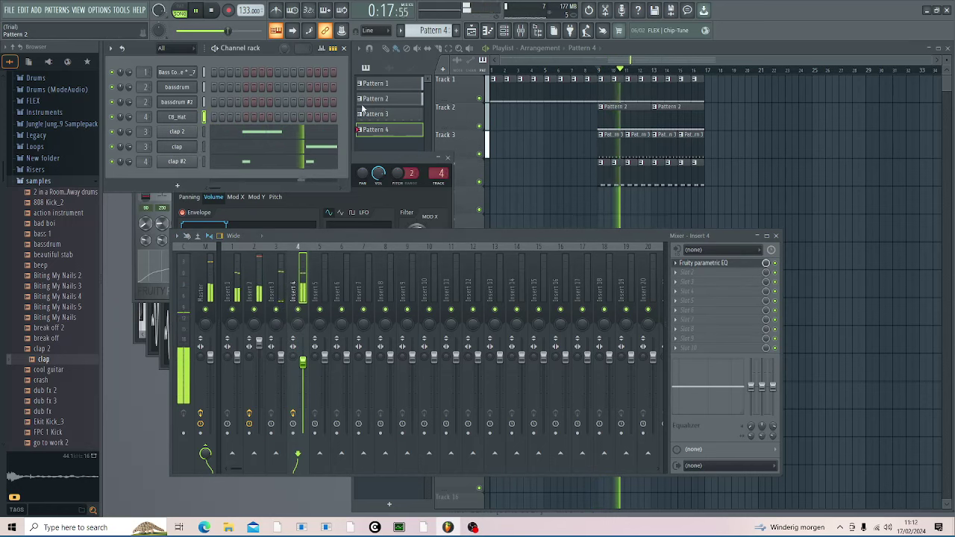
left_click(522, 48)
key("space")
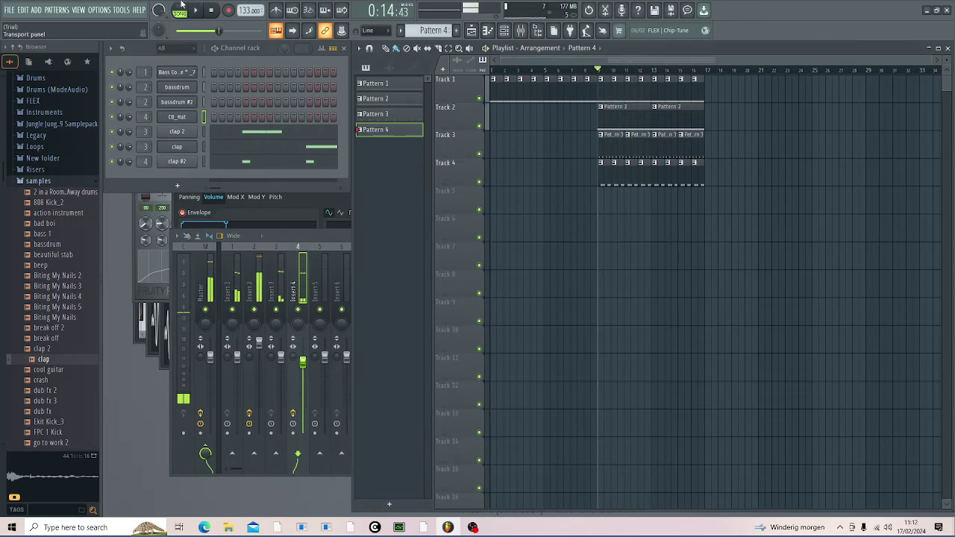
key("space")
key("space")
left_click(339, 85)
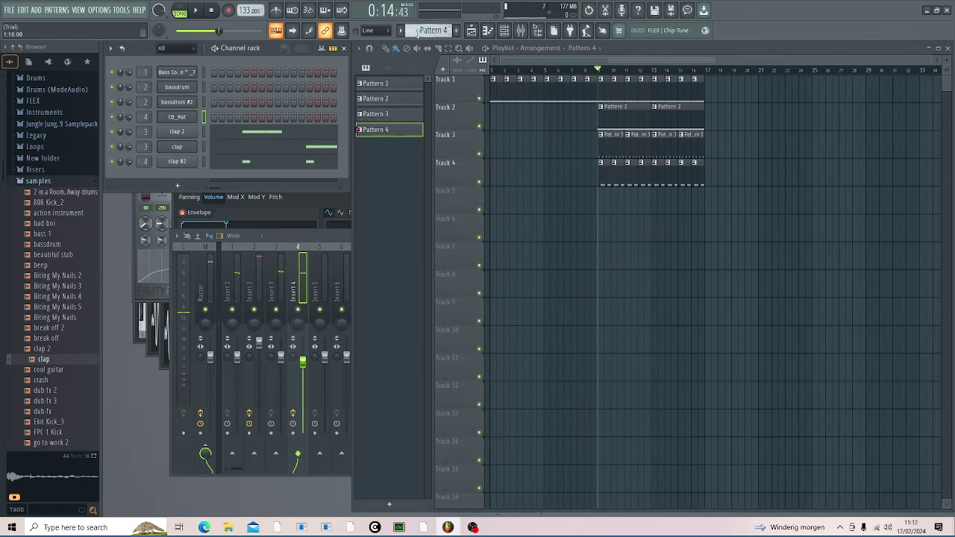
Step: Switch to the empty Pattern 5 and open the breaks sample folder under Packs
left_click(456, 30)
left_click(33, 181)
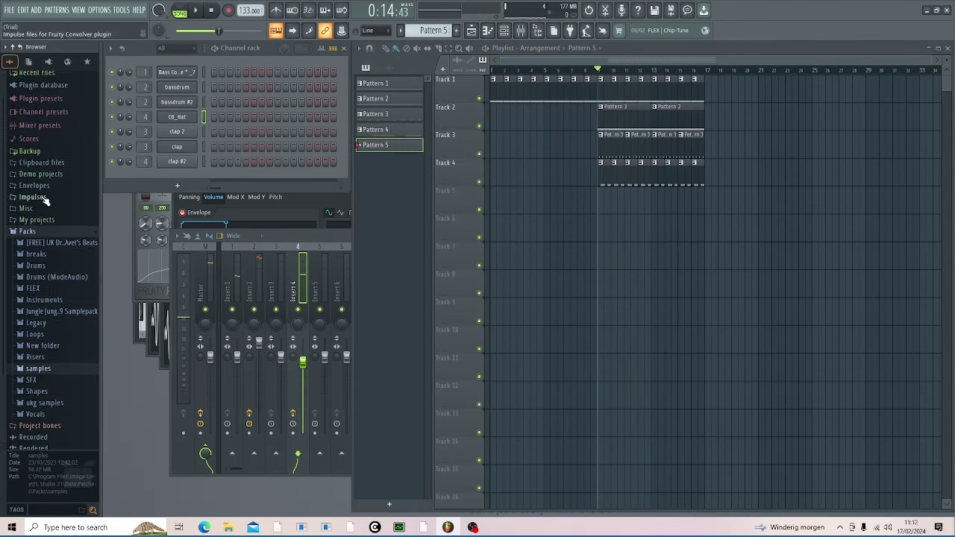
left_click(52, 257)
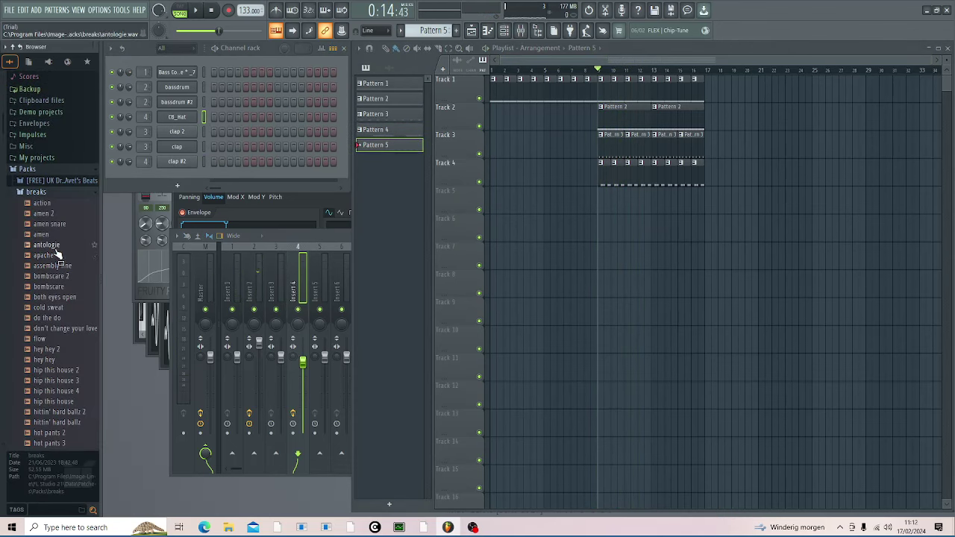
scroll(56, 259, "down", 6)
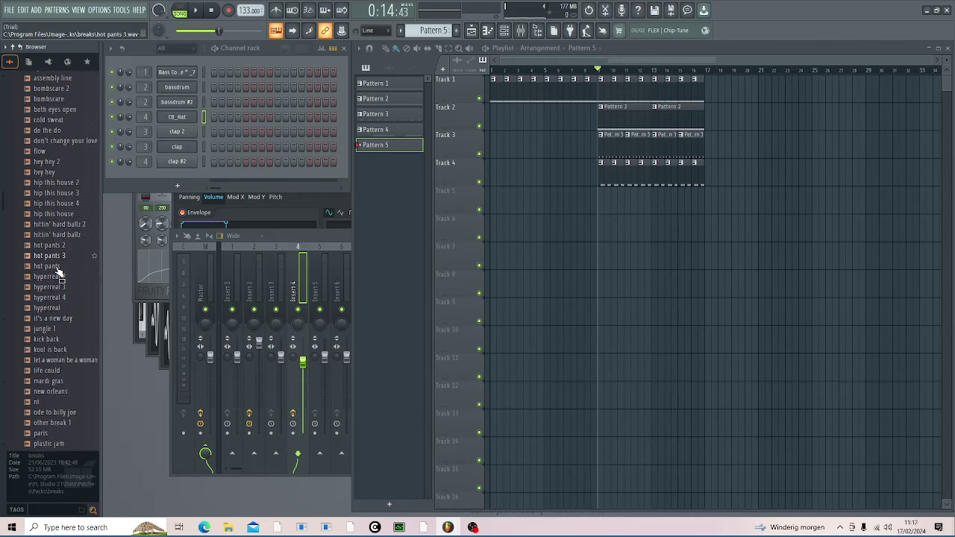
Step: Audition the hip this house breaks and compare hittin' hard ballz with hittin' hard ballz 2
left_click(75, 184)
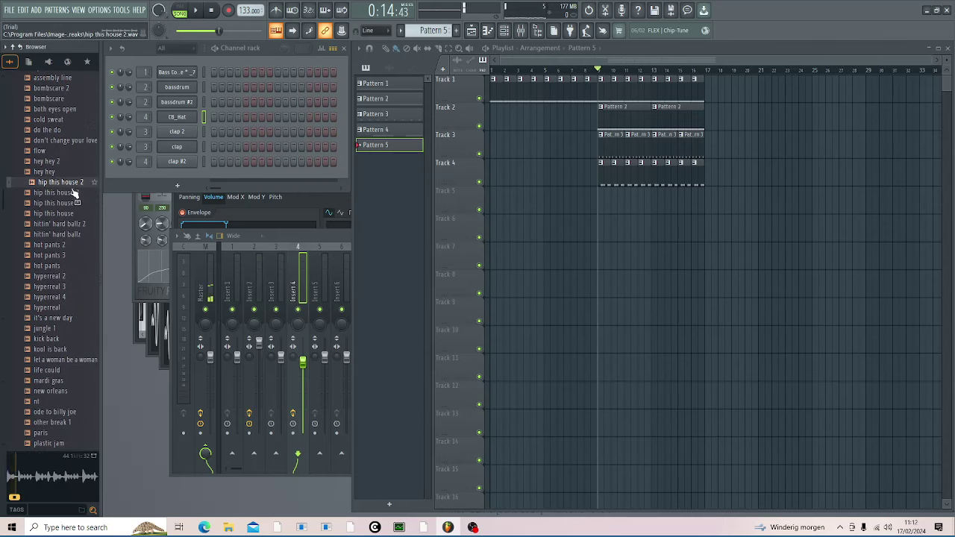
left_click(76, 194)
left_click(74, 203)
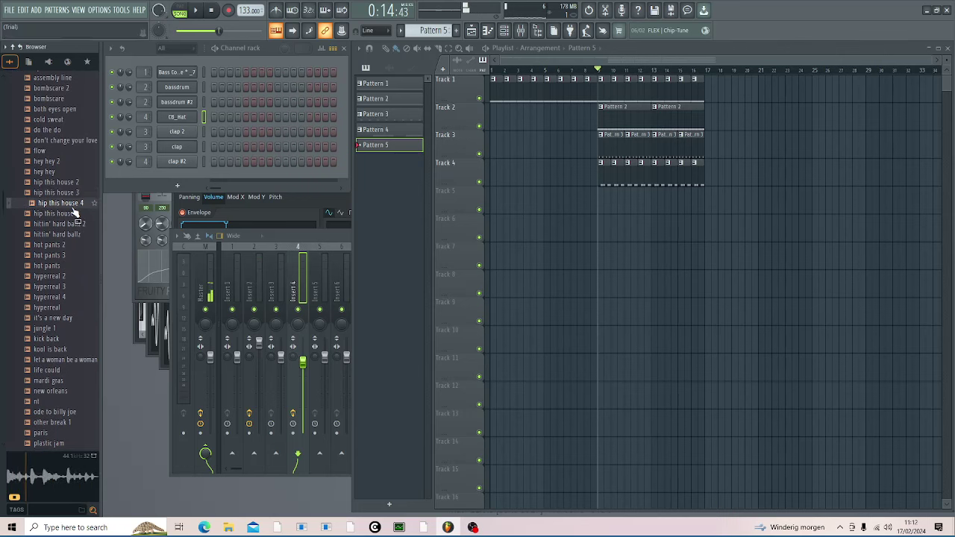
left_click(73, 213)
left_click(69, 225)
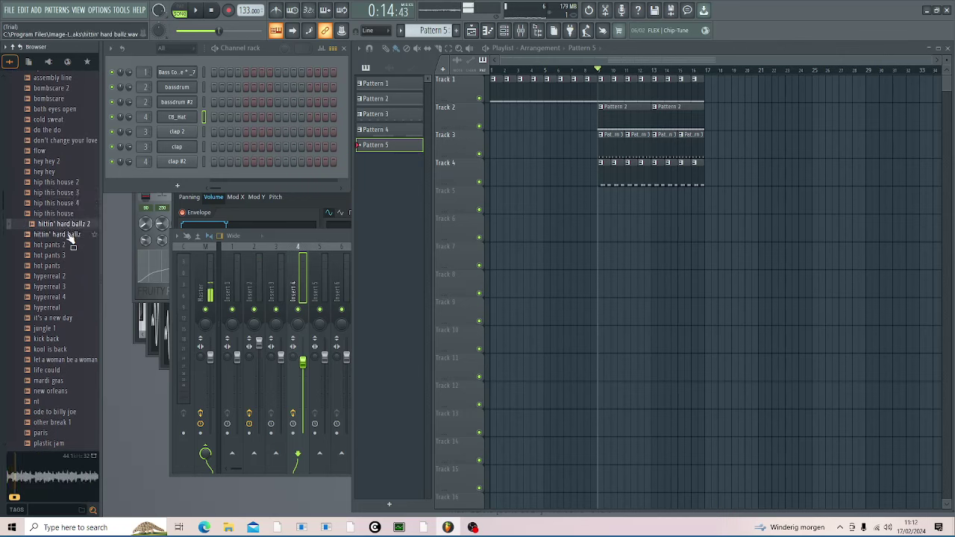
left_click(67, 236)
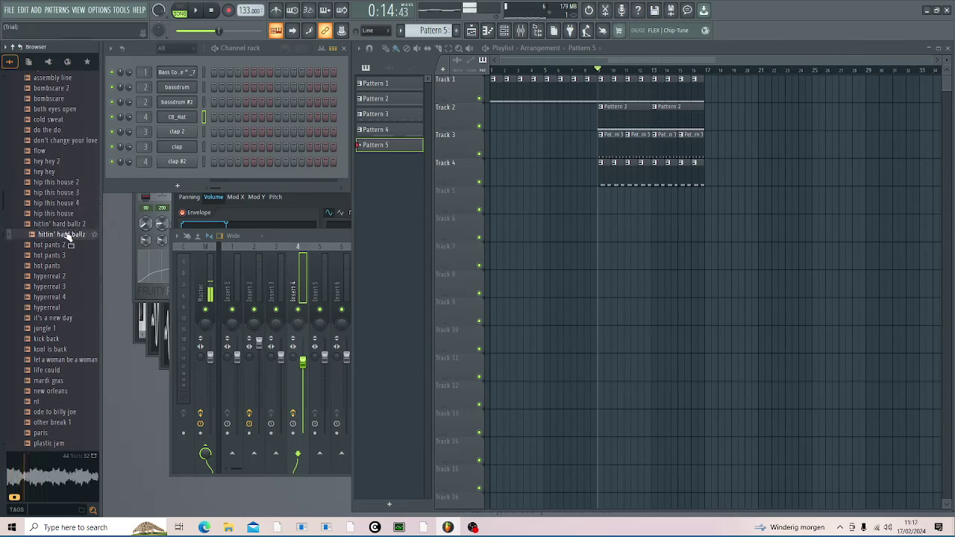
left_click(65, 227)
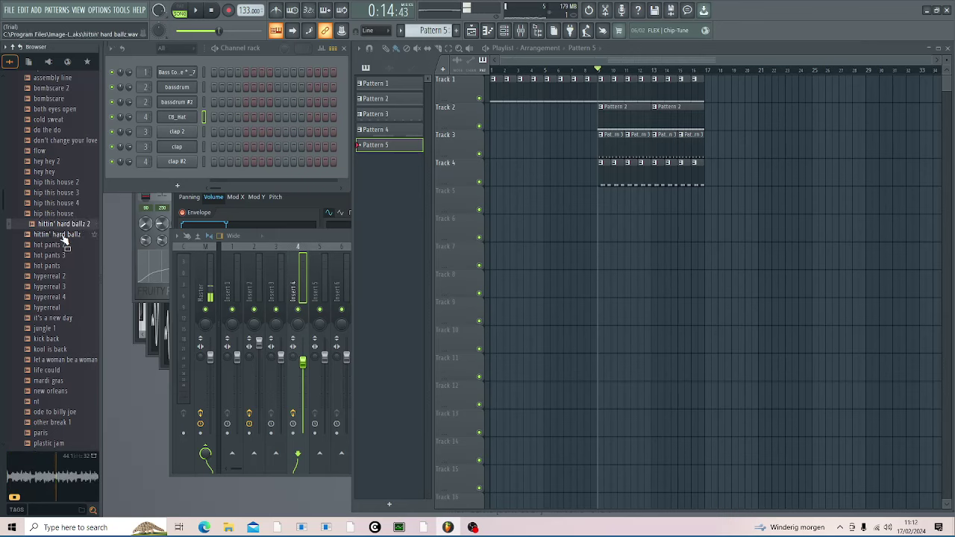
left_click(65, 236)
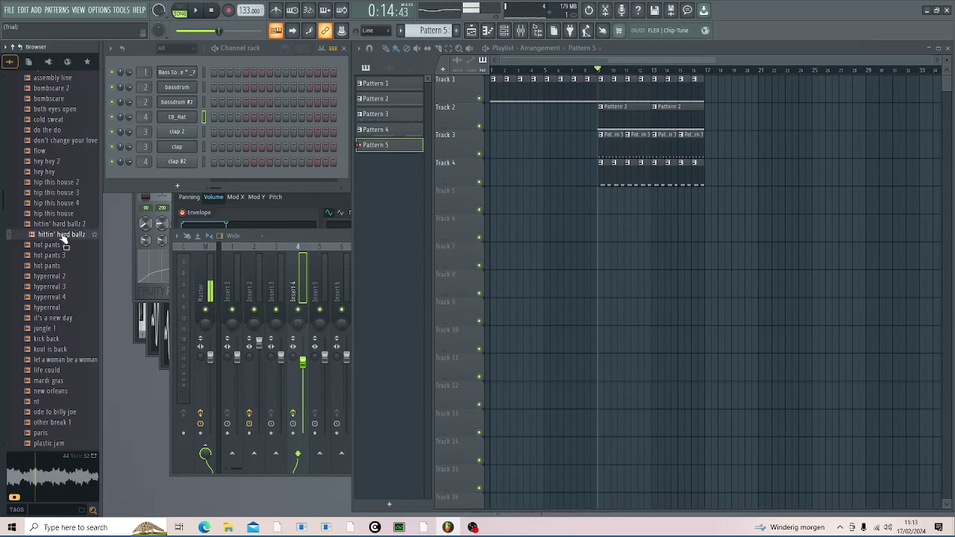
left_click(62, 226)
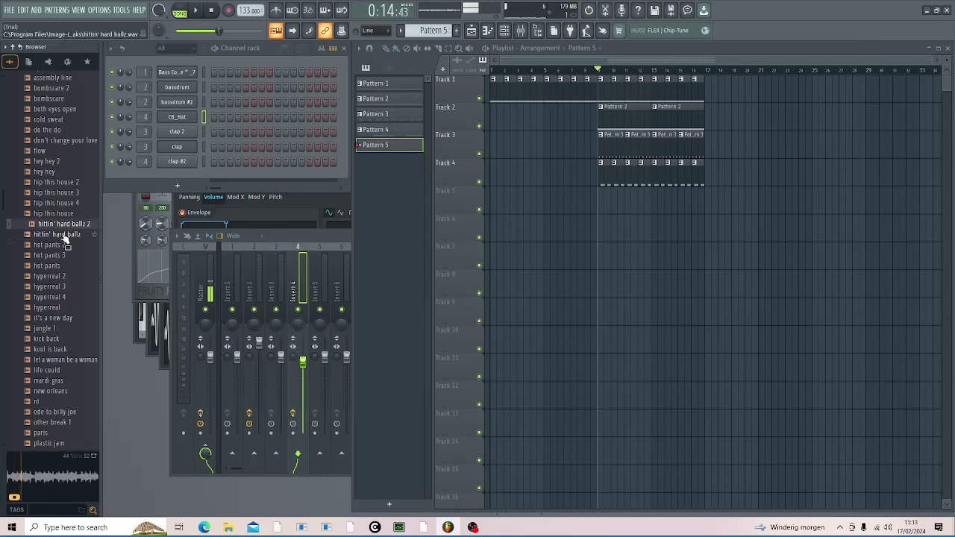
Step: Add the hittin' hard ballz break to the channel rack and route it to mixer track 5
left_click_drag(65, 236, 171, 185)
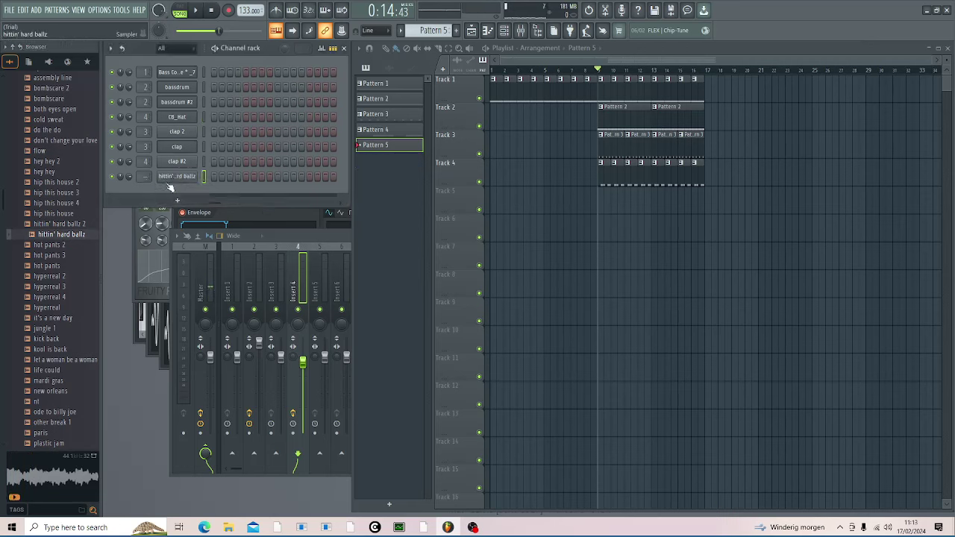
scroll(142, 178, "up", 1)
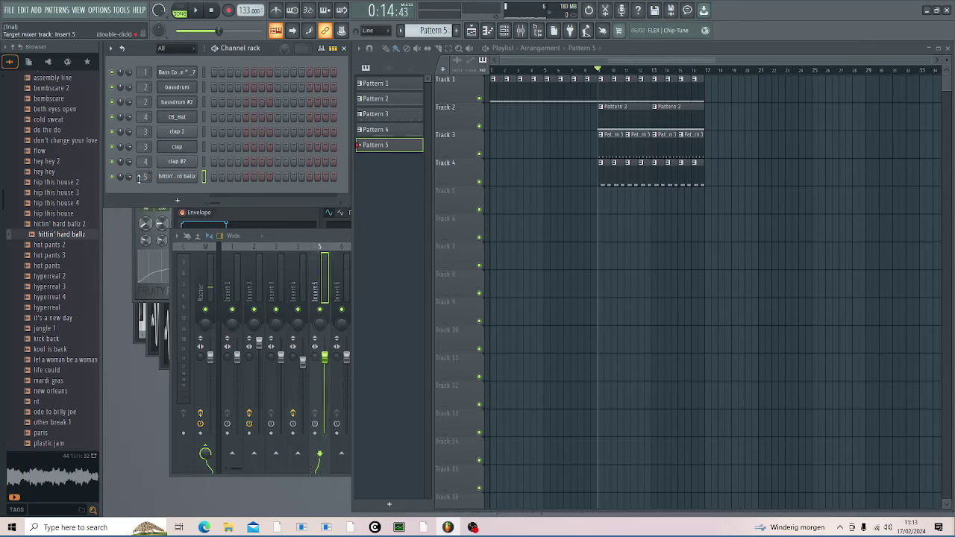
Step: Enable the volume envelope of the hittin' hard ballz channel with full hold and lower its sustain
left_click(173, 177)
left_click(154, 123)
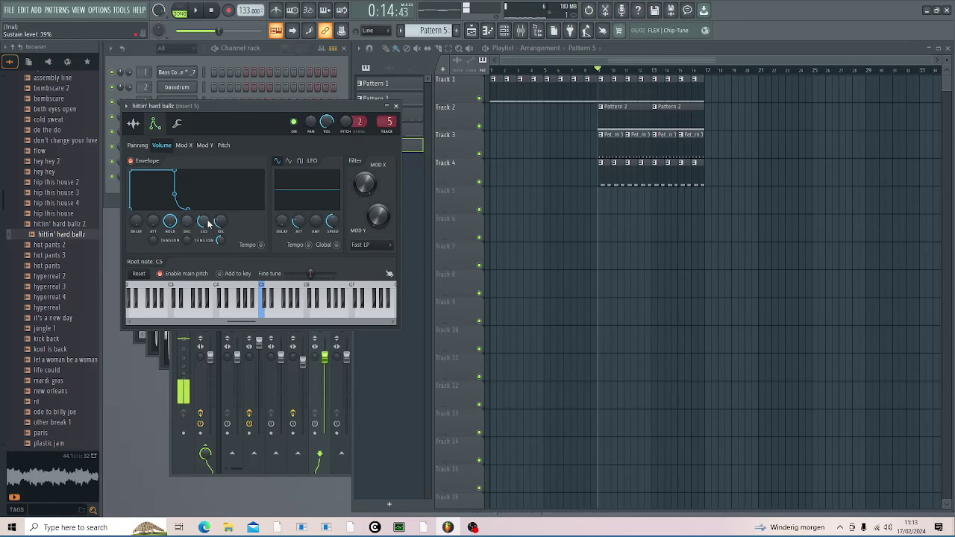
left_click(346, 90)
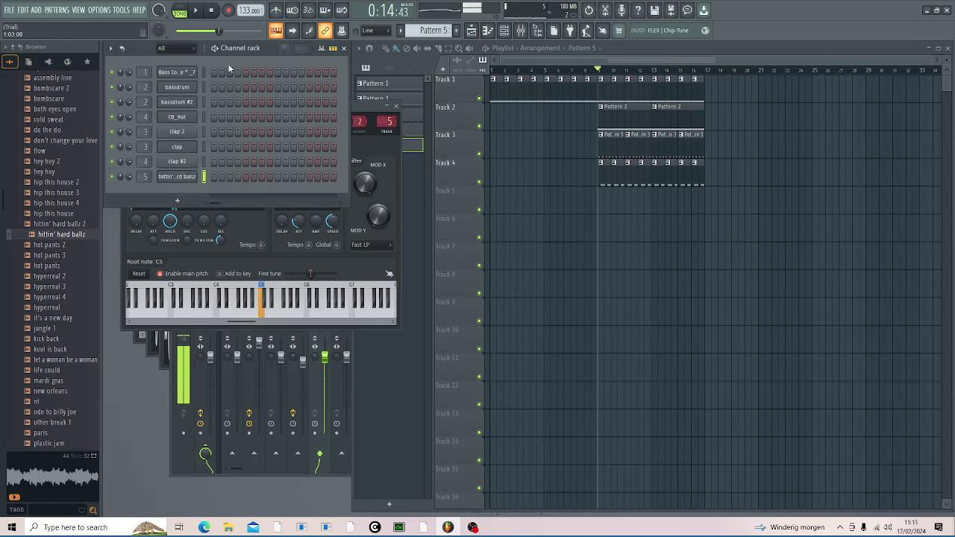
Step: Draw a one-bar A4 note for hittin' hard ballz in Pattern 5's piano roll and play it in pattern mode
right_click(188, 174)
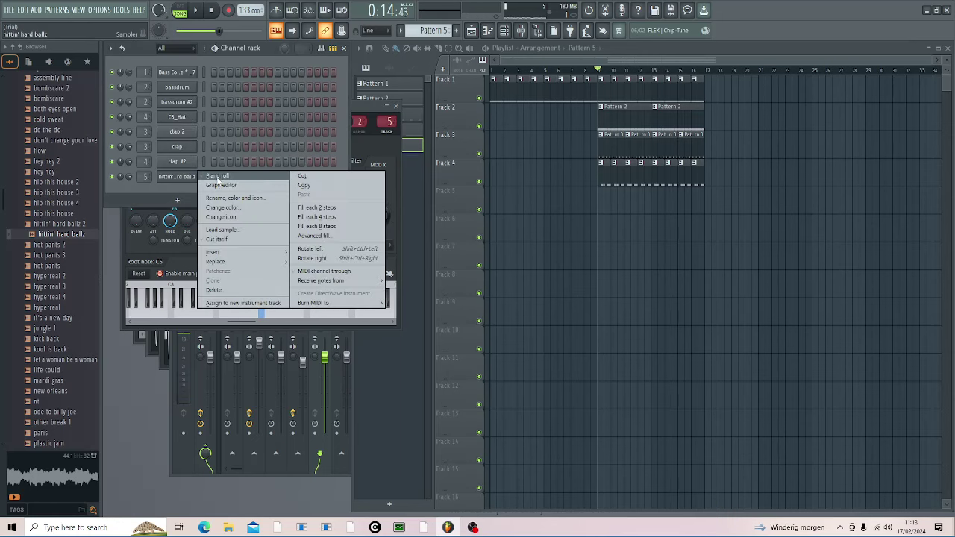
left_click(193, 177)
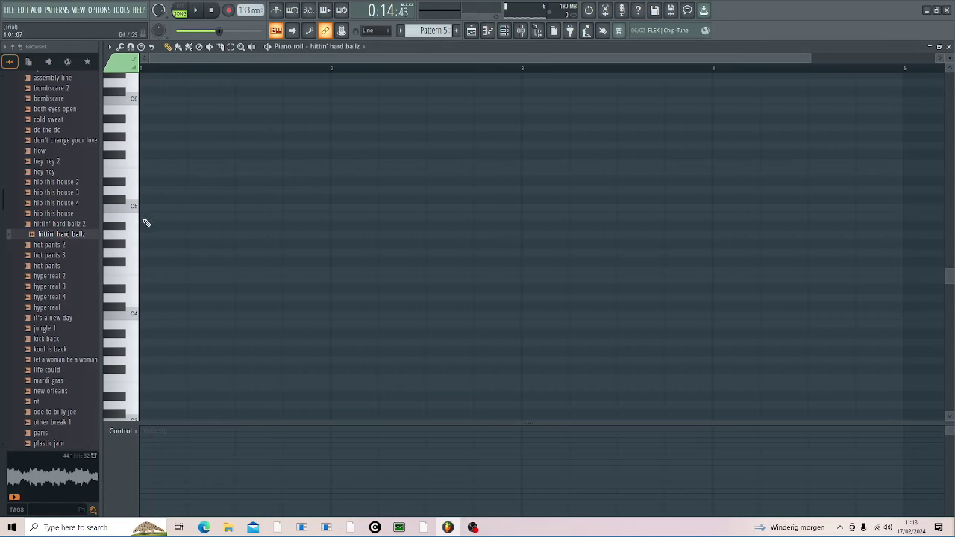
left_click_drag(147, 246, 326, 260)
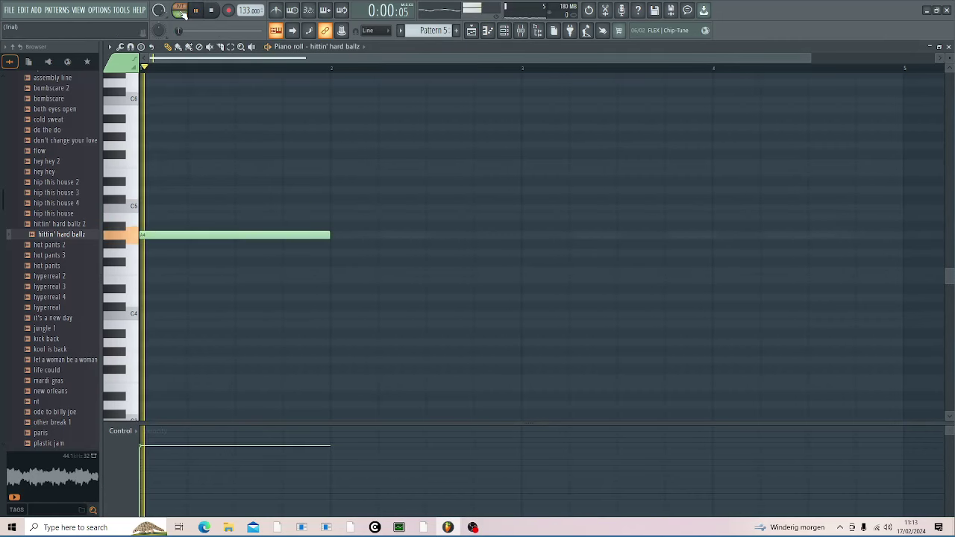
key("space")
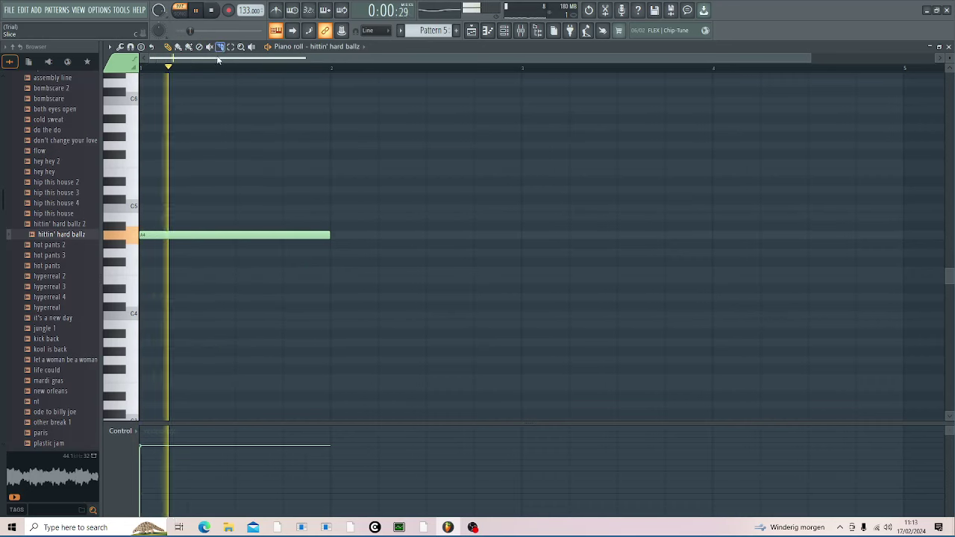
Step: Compare the one-bar break note at G#4 and G4 during playback, and leave it at G#4
left_click_drag(187, 236, 185, 245)
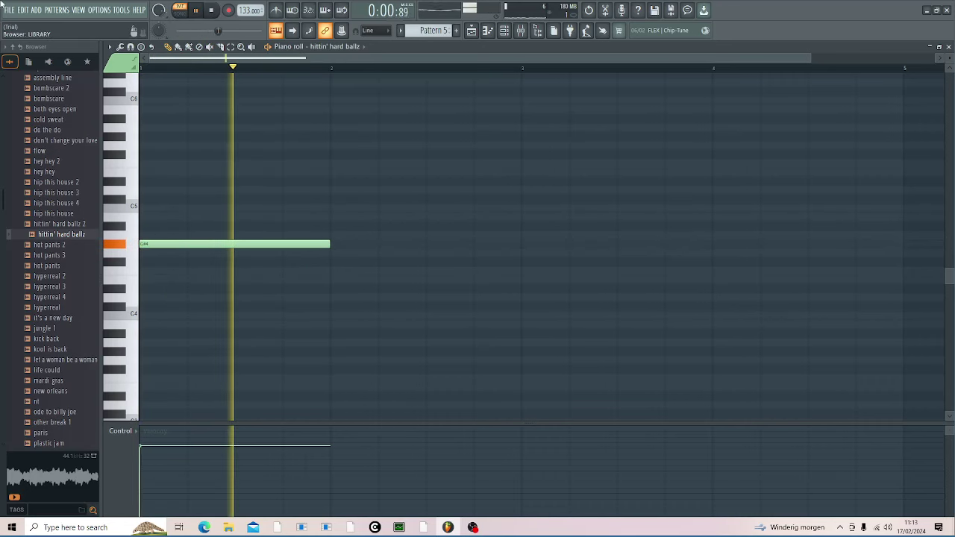
key("space")
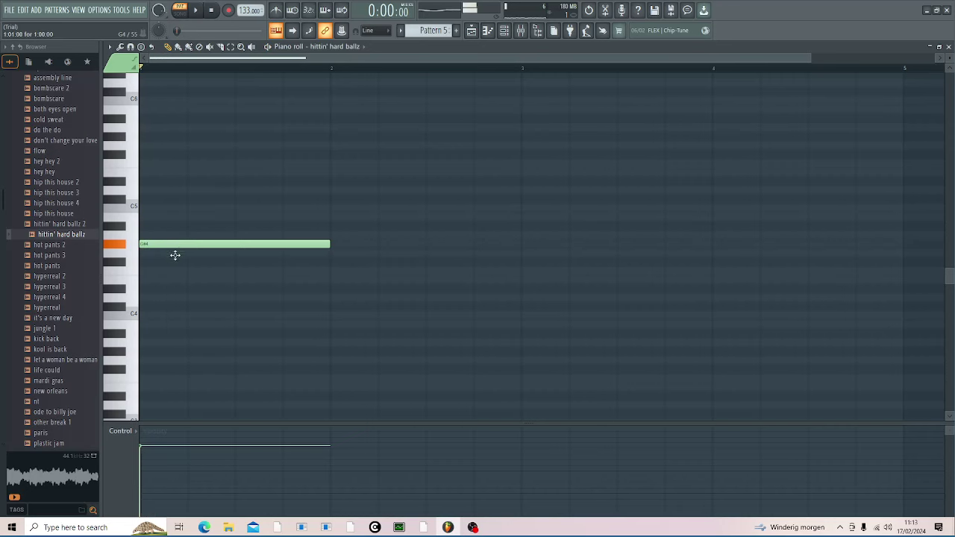
key("Down")
key("space")
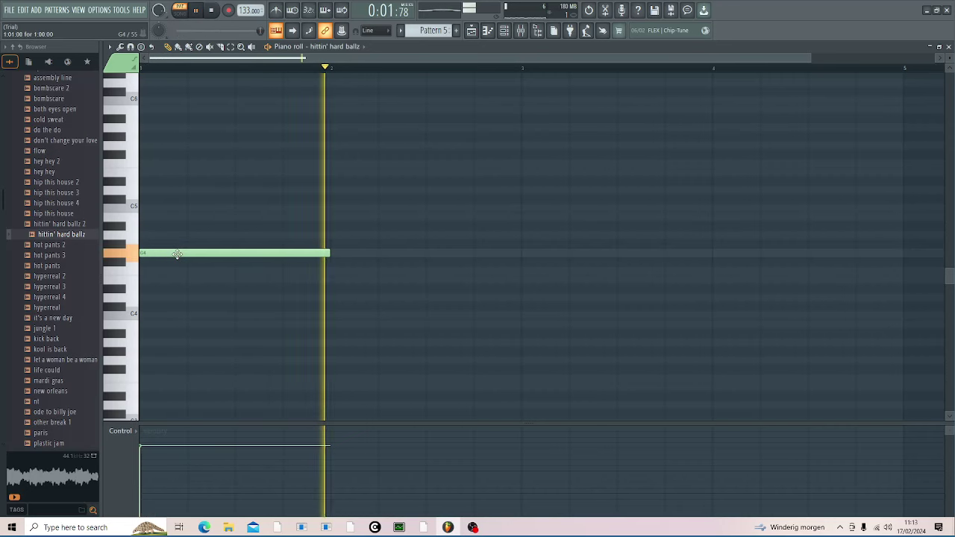
key("Up")
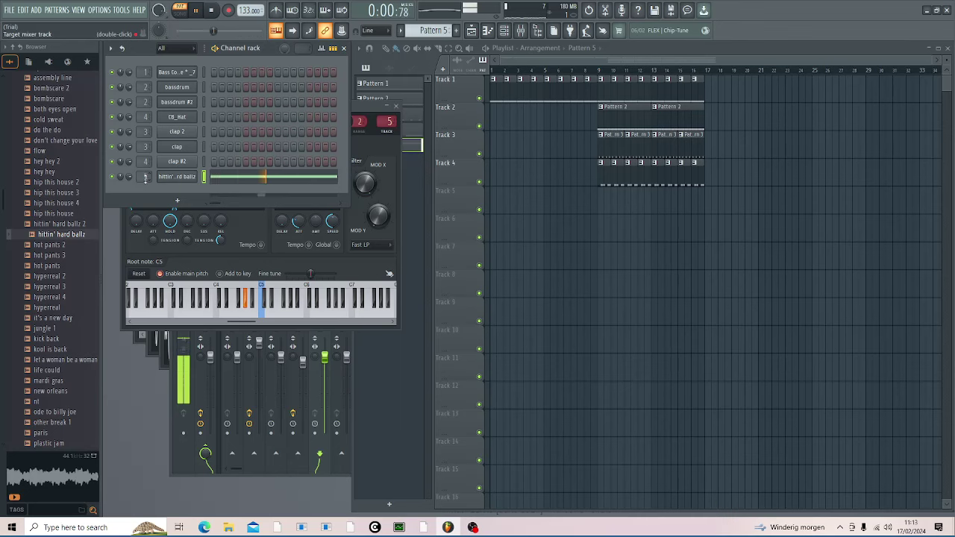
Step: Examine the time stretching settings of the hittin' hard ballz sample while the pattern plays
left_click(177, 176)
left_click(177, 176)
left_click(137, 125)
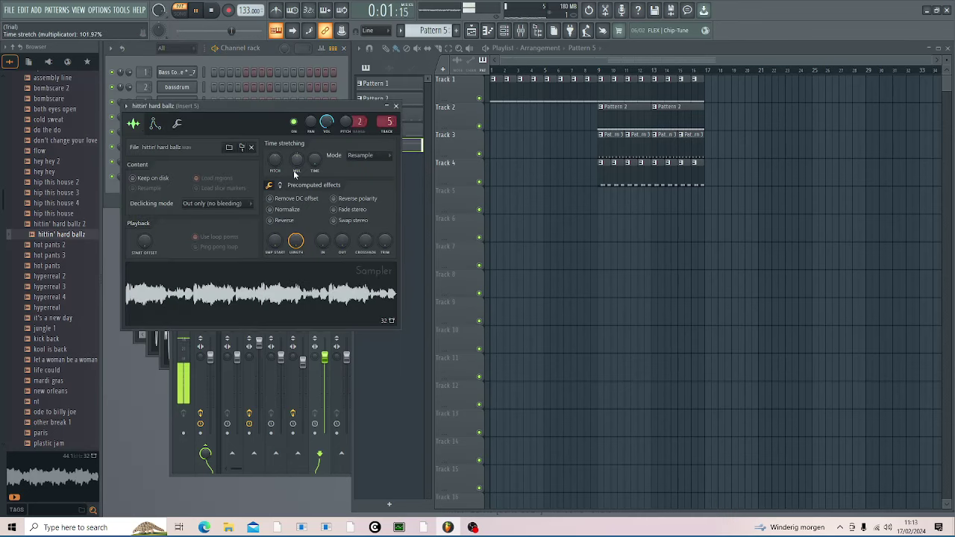
left_click(345, 75)
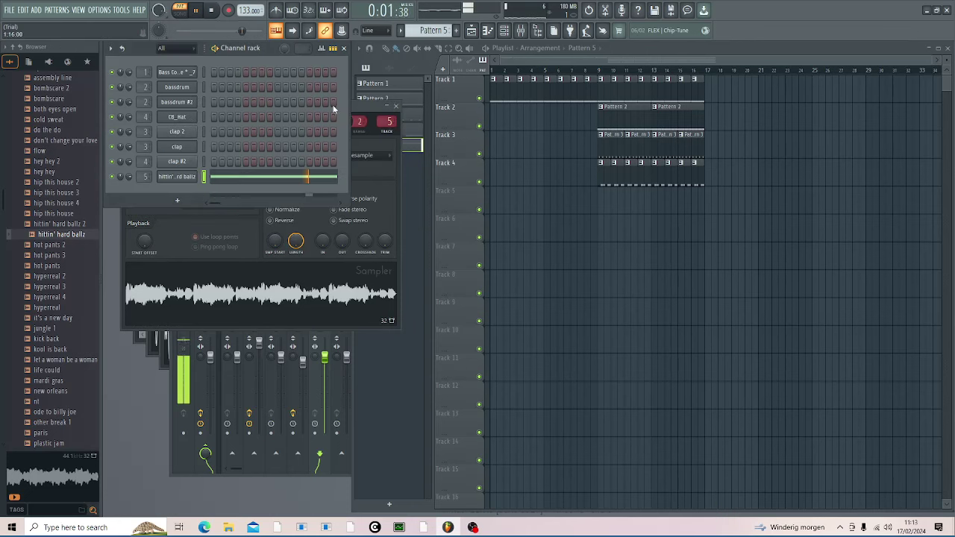
Step: Load Fruity Parametric EQ into the first effect slot of mixer Insert 5
double_click(146, 177)
key("space")
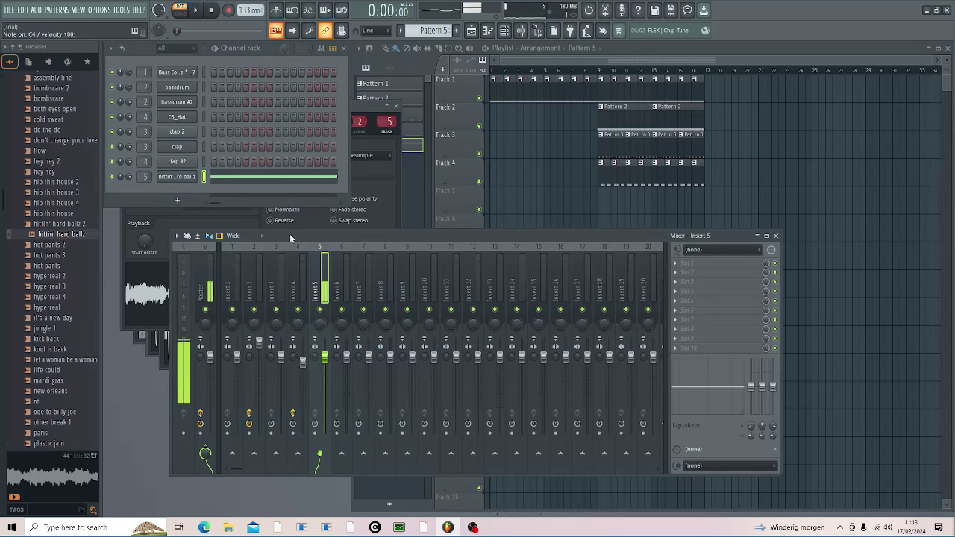
left_click(692, 265)
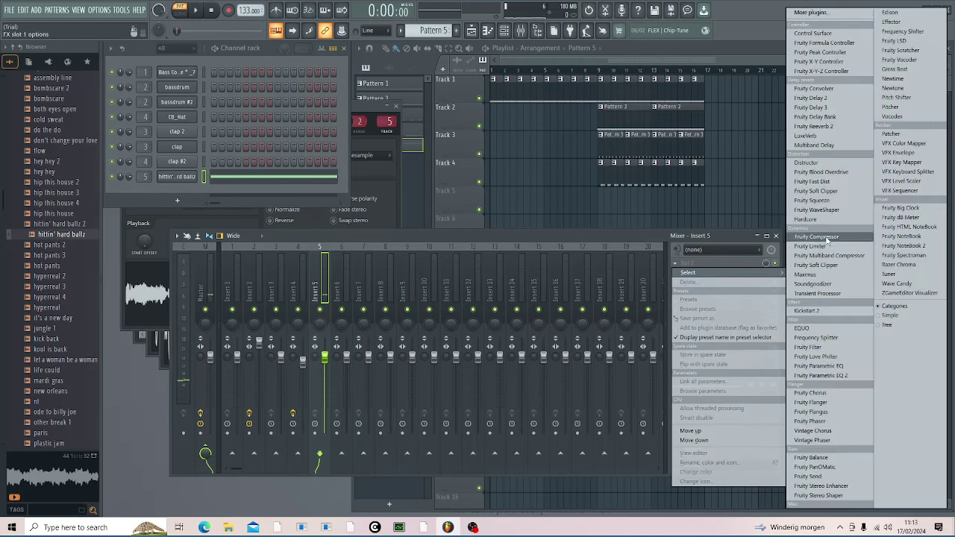
left_click(822, 367)
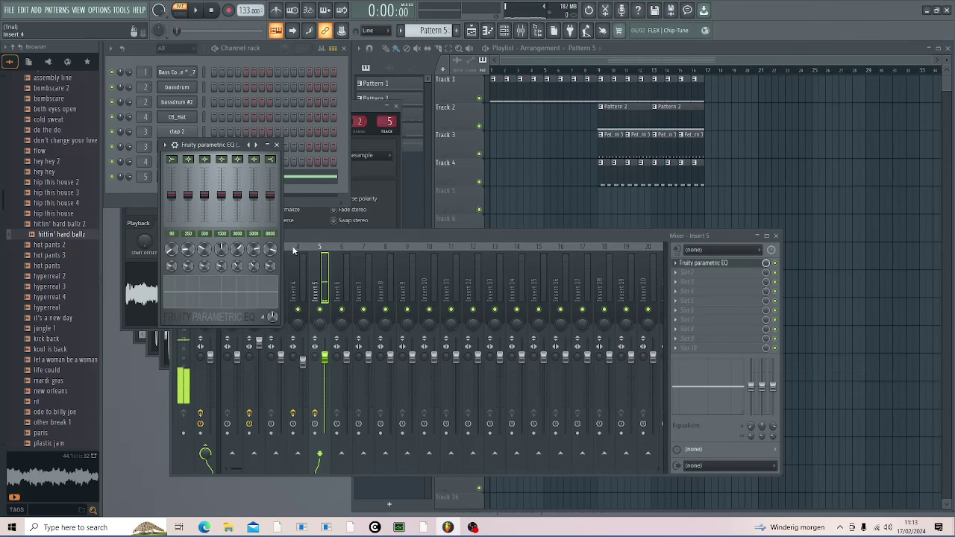
Step: Cut the EQ's 80 Hz band to its minimum and slightly boost the 500, 1500 and 5000 Hz bands while auditioning the break
key("b")
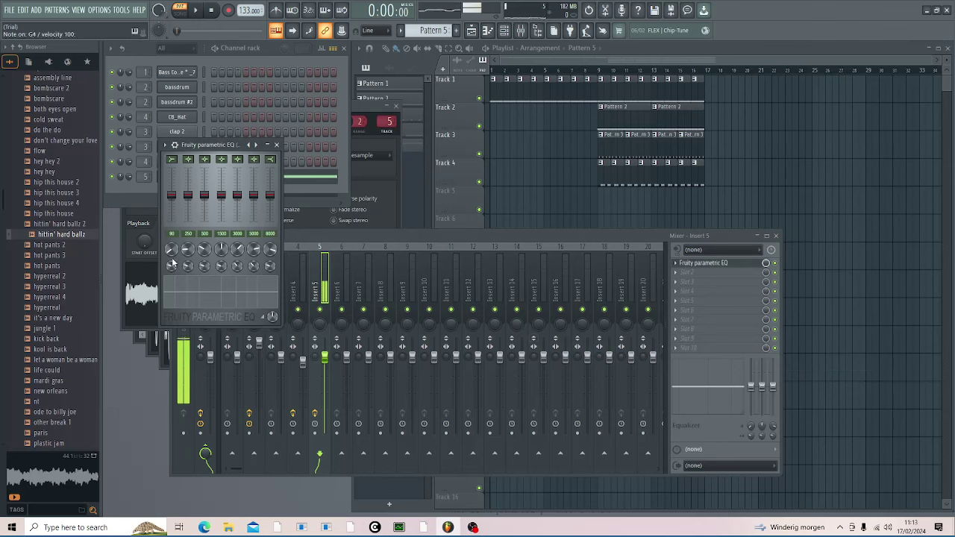
left_click_drag(176, 202, 172, 222)
key("b")
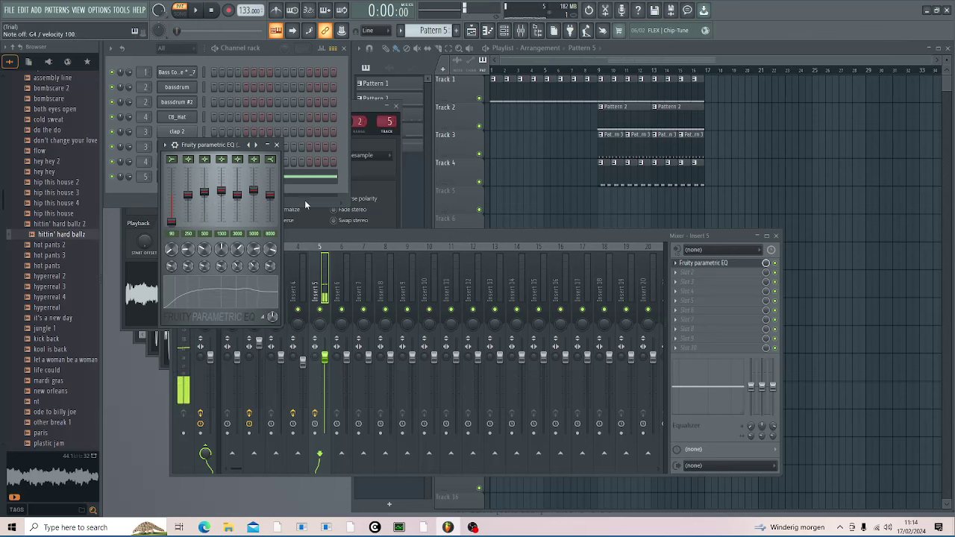
Step: Place Pattern 5 clips on playlist Track 5 from bar 9 through bar 16
left_click(342, 190)
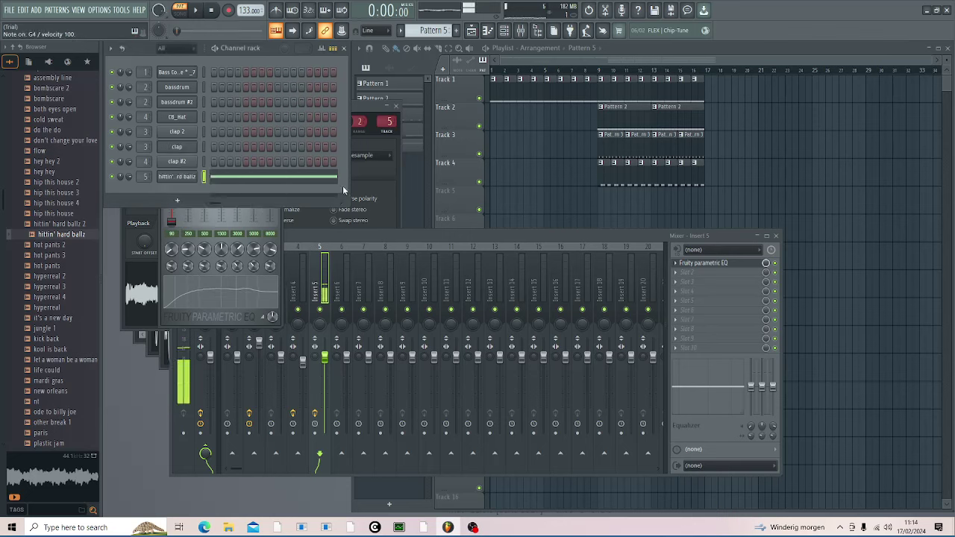
left_click(603, 203)
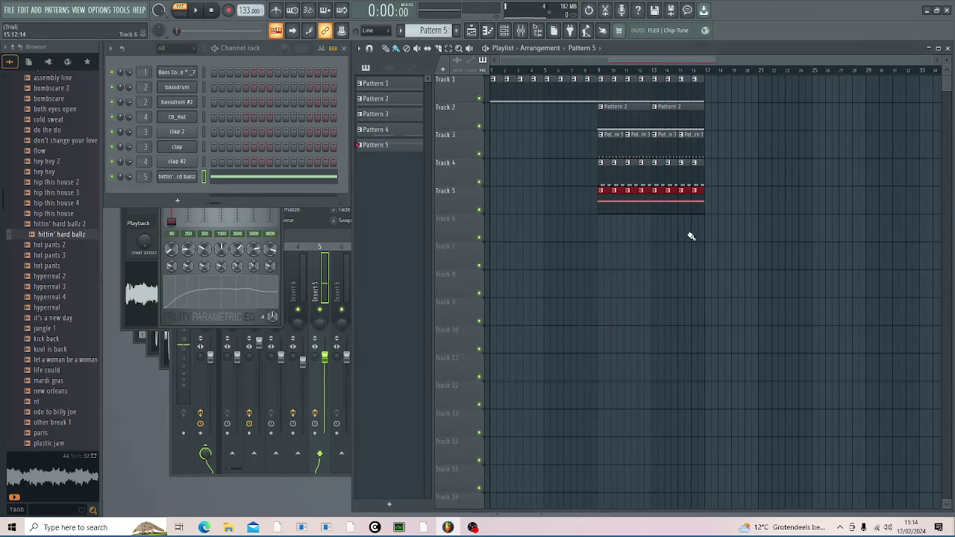
left_click_drag(690, 236, 692, 230)
Step: Audition the arrangement with the new break layer from bar 9
left_click(603, 68)
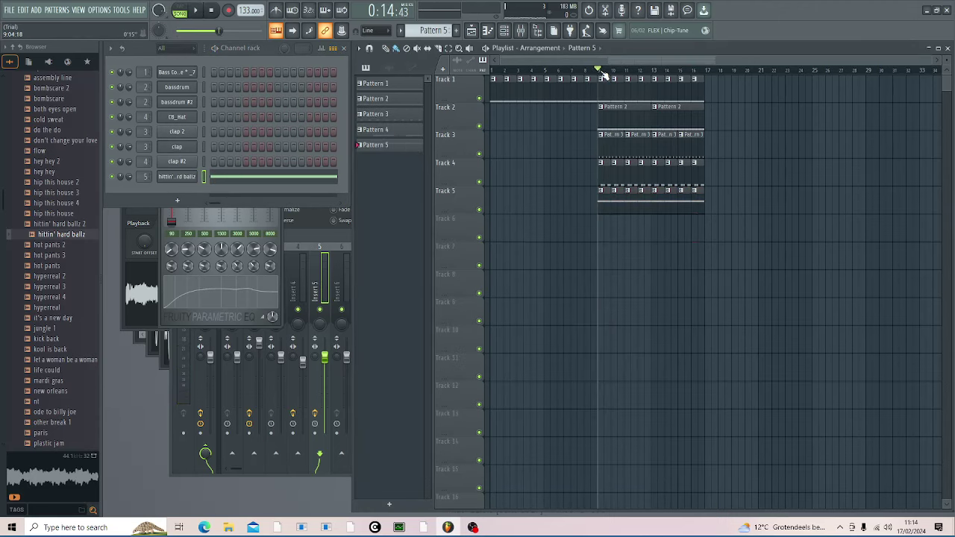
key("space")
right_click(721, 232)
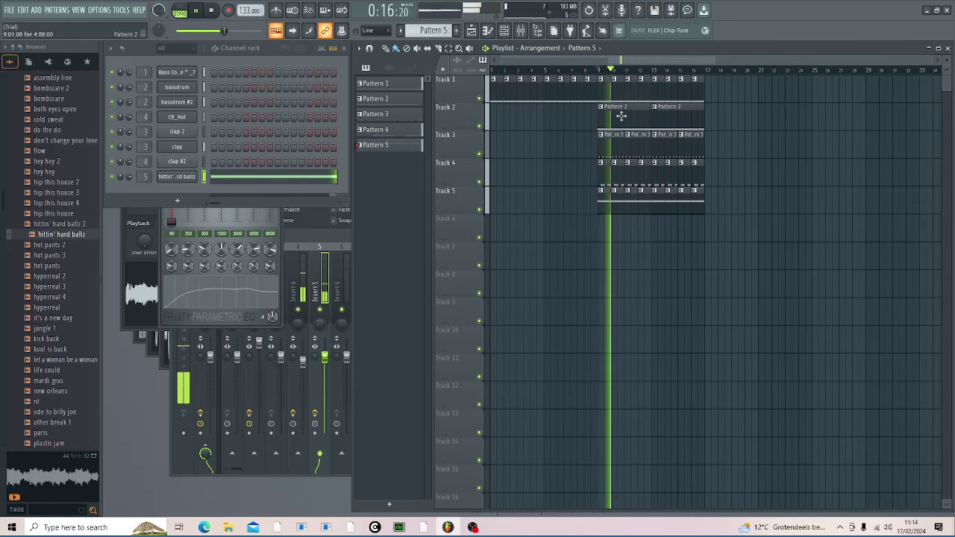
left_click_drag(552, 61, 678, 75)
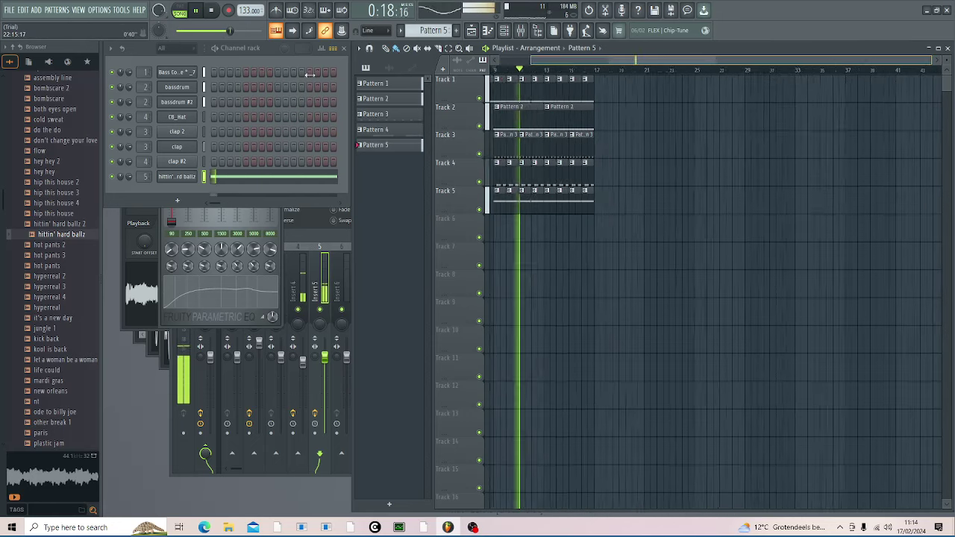
scroll(517, 124, "left", 5)
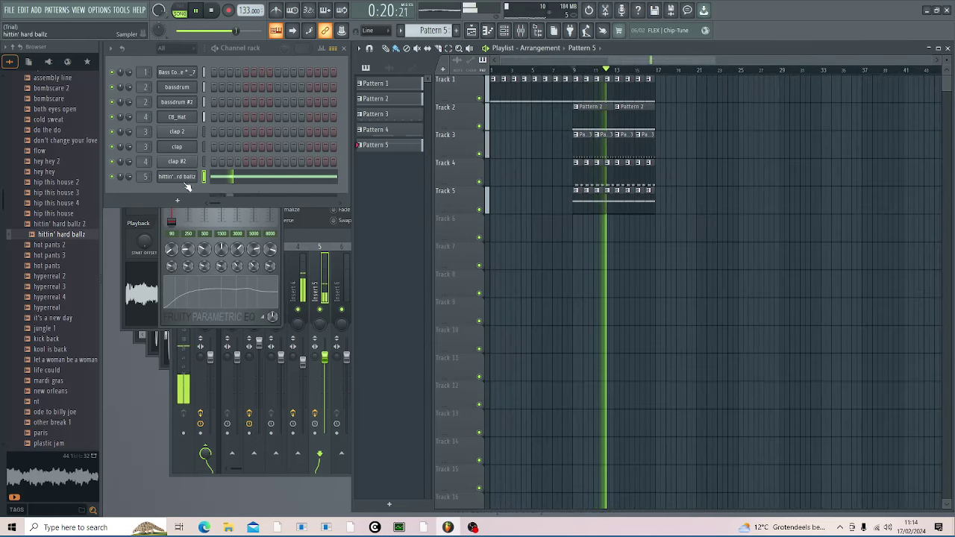
key("space")
Step: Add Gross Beat to the second effect slot of mixer Insert 5 and choose its Sidechain volume envelope
double_click(143, 176)
key("space")
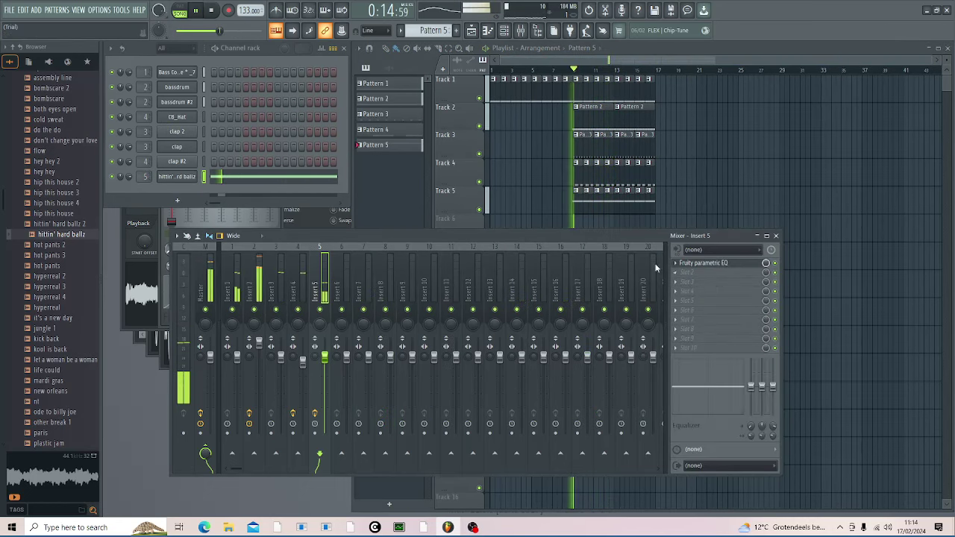
left_click(179, 13)
left_click(717, 272)
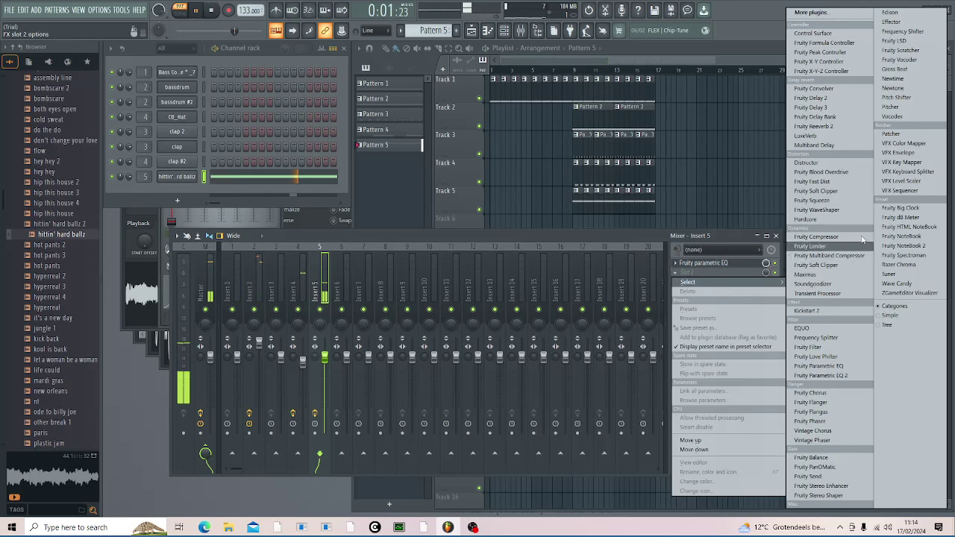
left_click(898, 70)
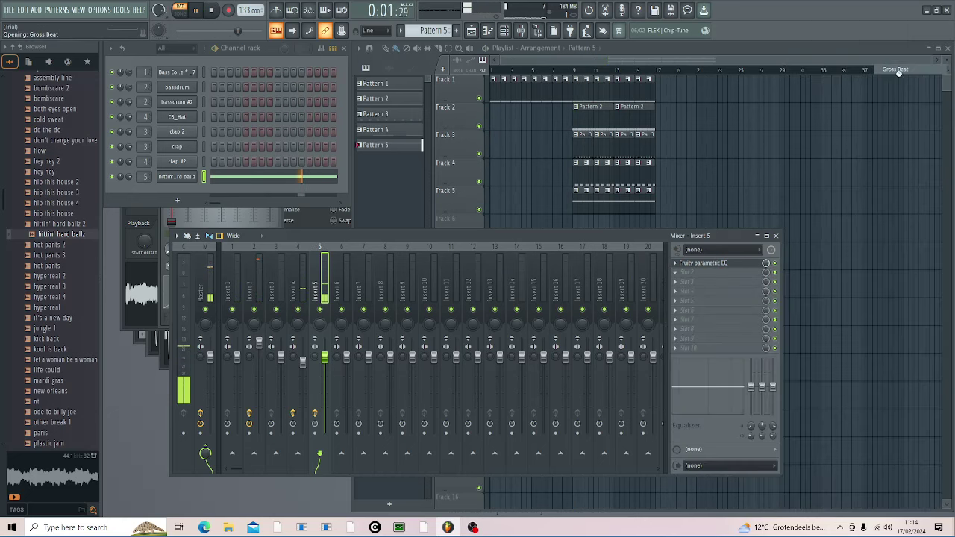
key("space")
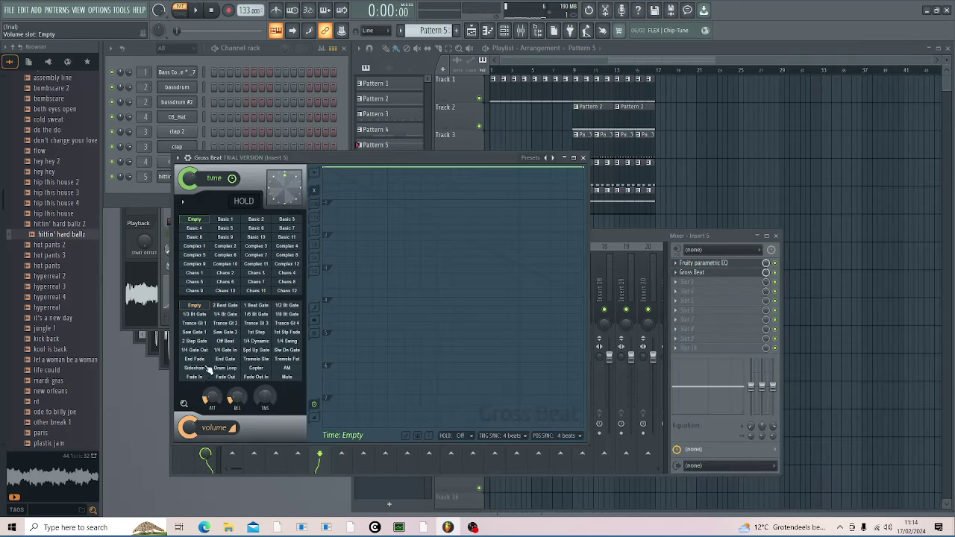
left_click(196, 377)
left_click(198, 370)
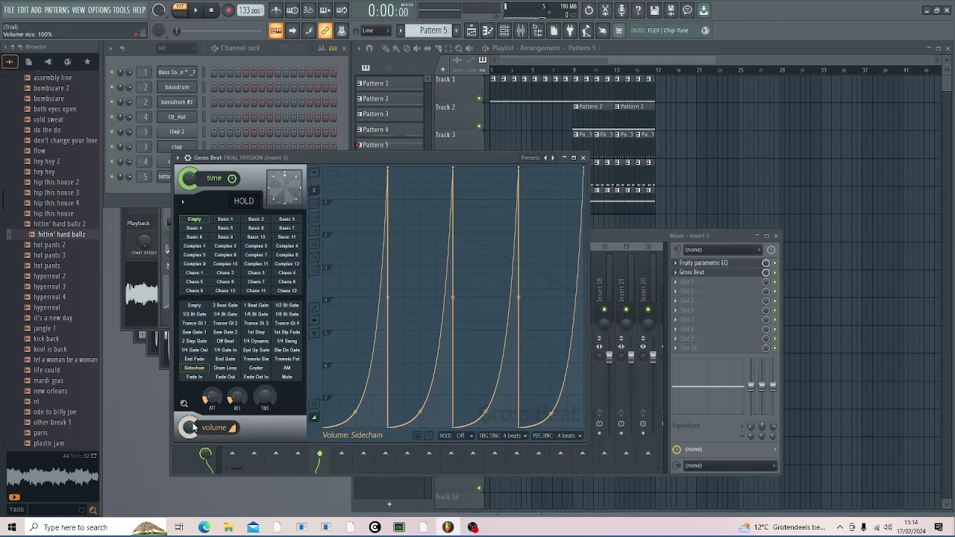
Step: Reset the tension of all four Sidechain envelope curves so they become straight ramps
right_click(354, 412)
left_click_drag(414, 411, 414, 412)
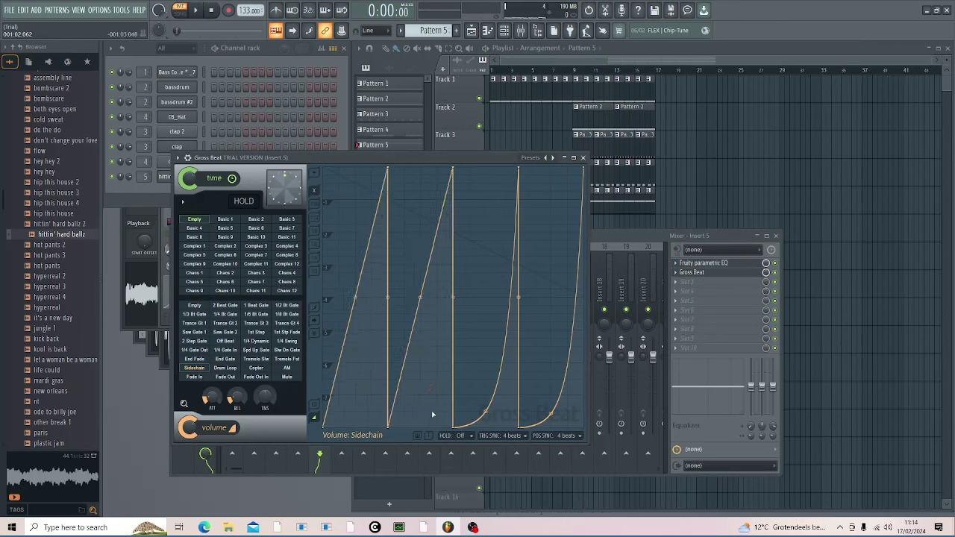
left_click_drag(485, 411, 483, 414)
right_click(484, 415)
left_click(514, 314)
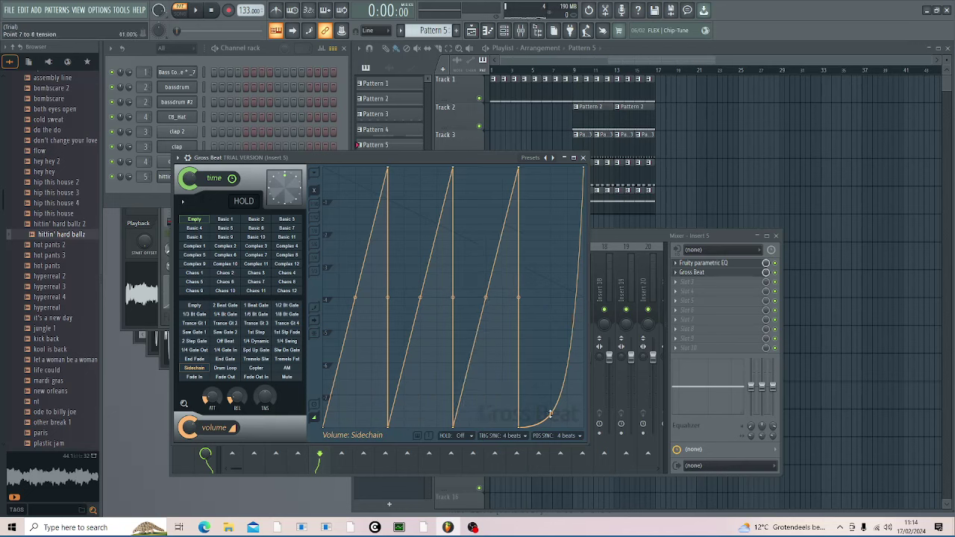
left_click_drag(550, 413, 550, 412)
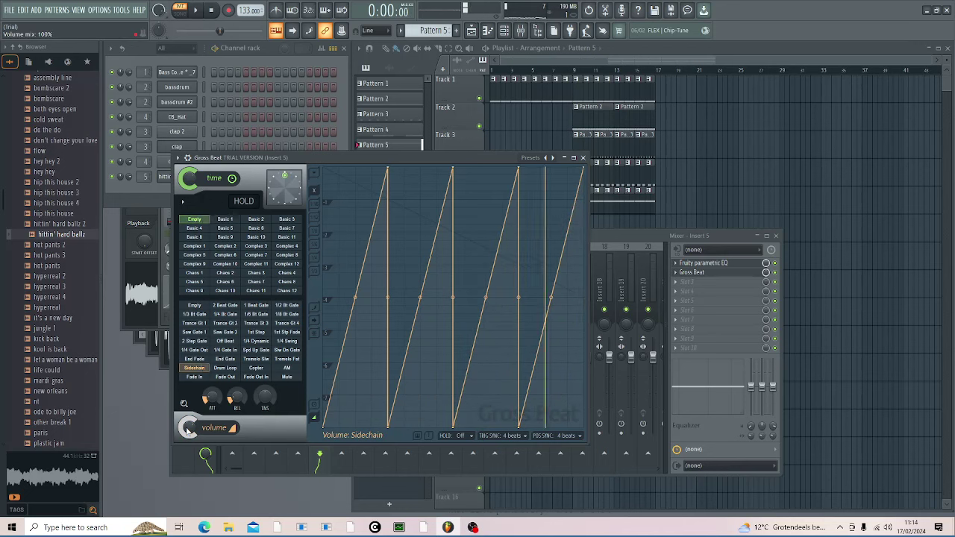
Step: Play Pattern 5 while trying Gross Beat's volume mix, and raise the Insert 5 fader in the mixer
key("space")
left_click_drag(186, 432, 186, 458)
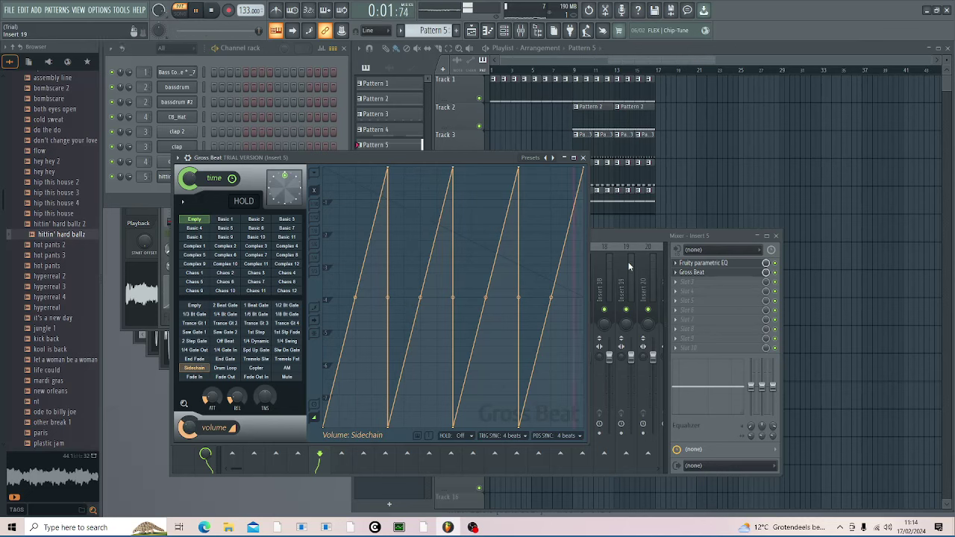
left_click(620, 241)
left_click_drag(321, 372, 321, 353)
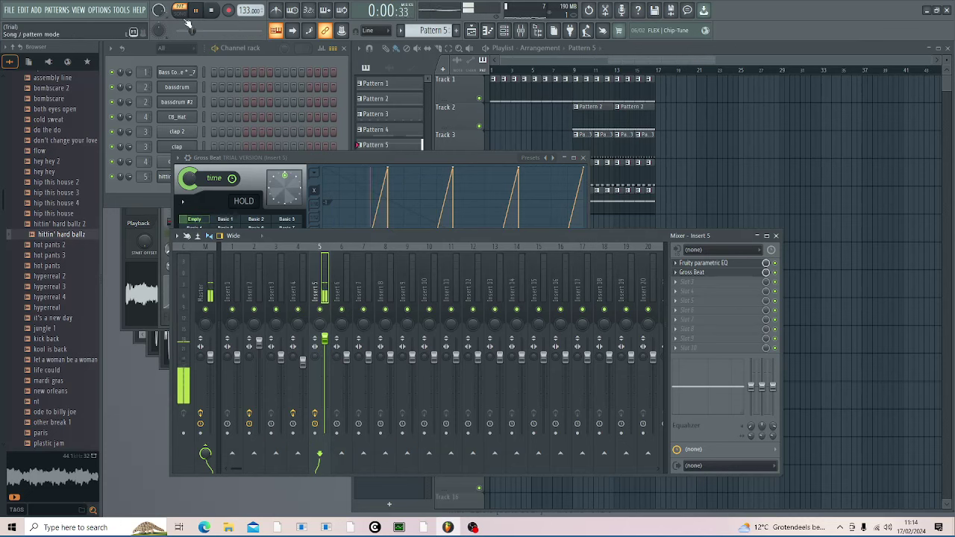
Step: Raise the starting point of the first Sidechain ramp to about a quarter of the envelope's height and audition it
left_click(347, 159)
key("space")
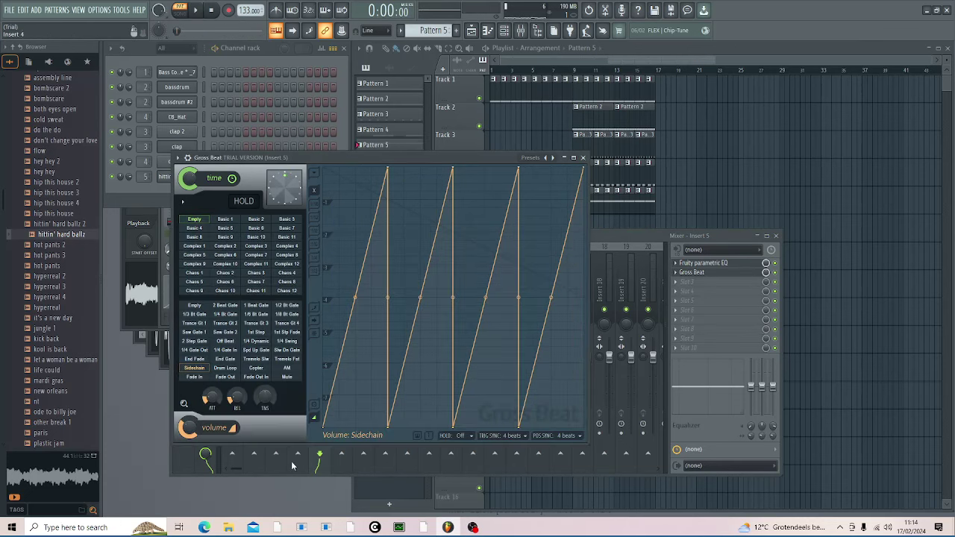
left_click_drag(321, 431, 323, 359)
key("space")
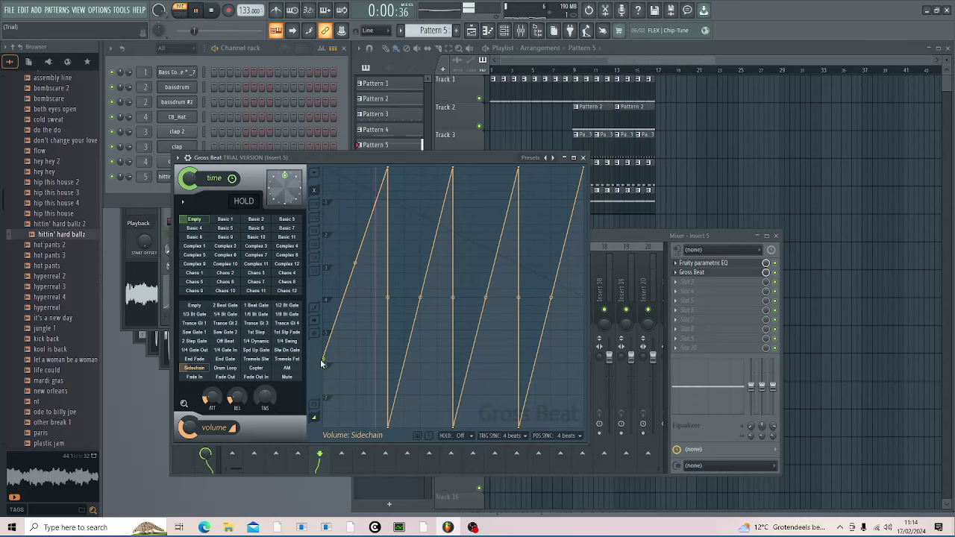
Step: Lower the starting point of the first Sidechain ramp in Gross Beat to about a sixth of the envelope's height
key("space")
left_click_drag(325, 360, 323, 384)
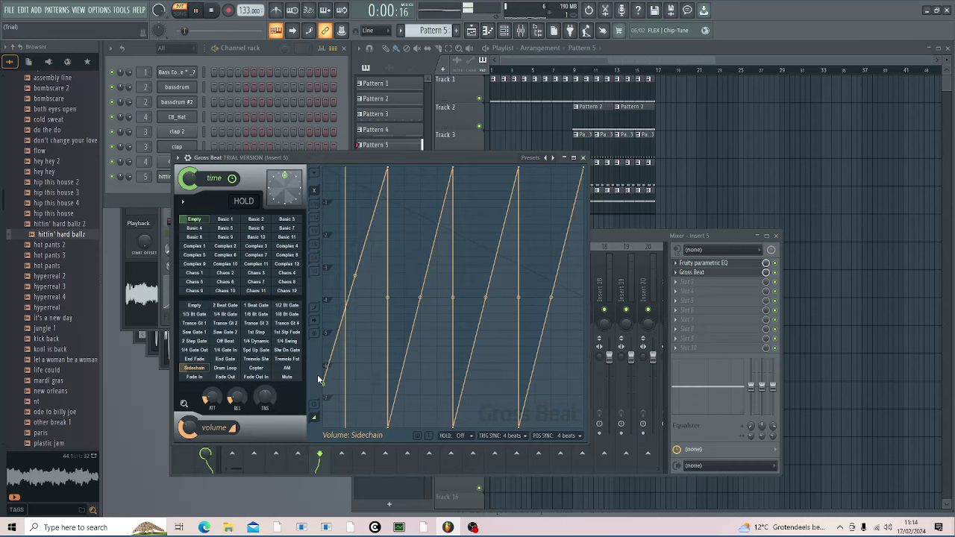
Step: Play the arrangement in song mode from bar 9 and save the project
left_click(561, 60)
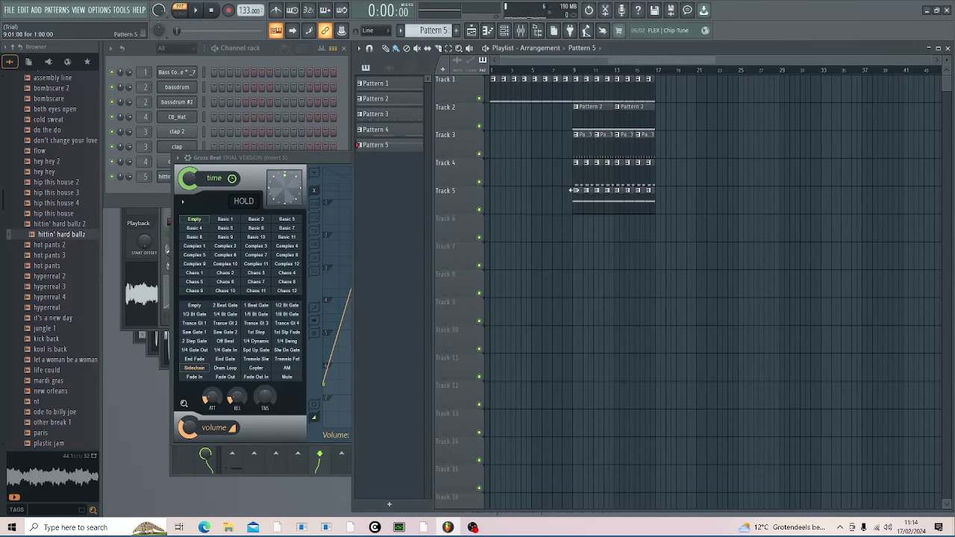
left_click(575, 79)
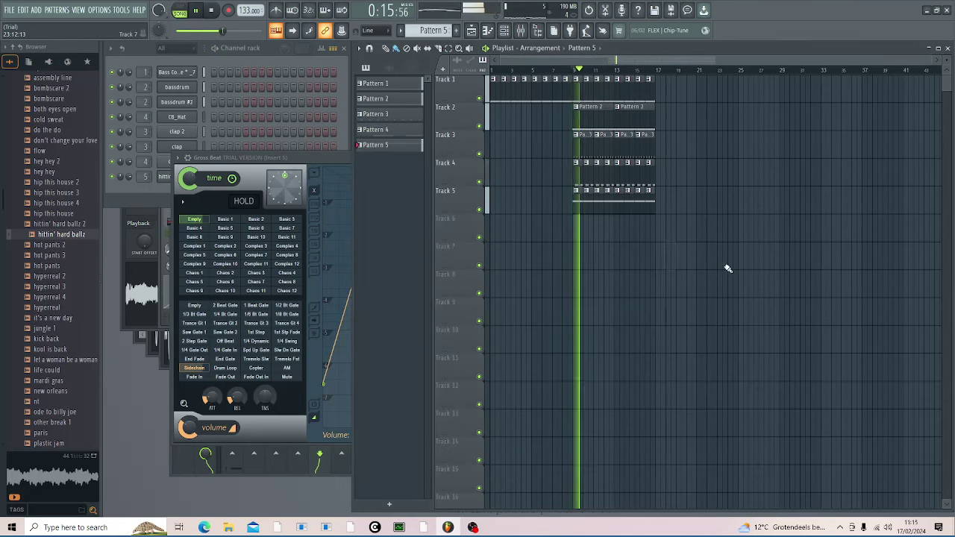
scroll(614, 73, "down", 2)
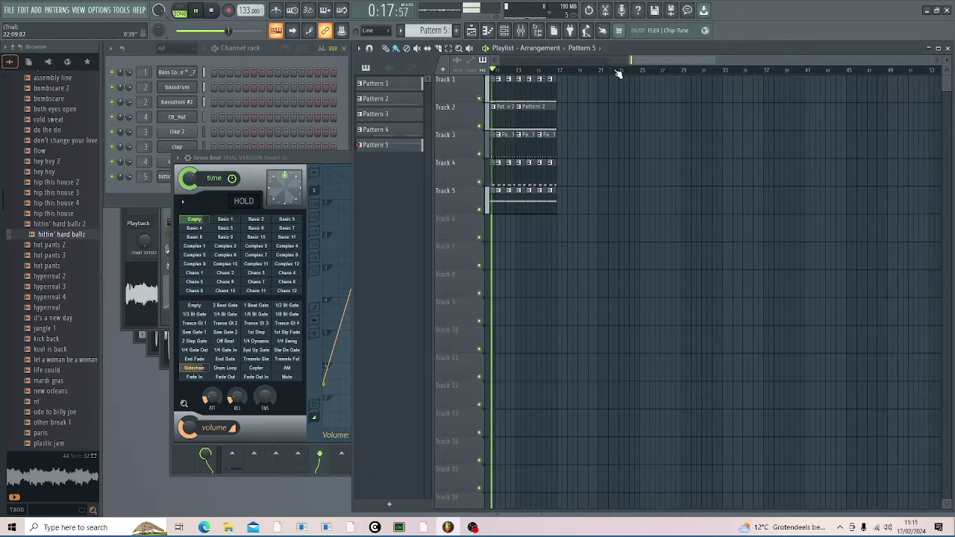
left_click_drag(629, 59, 270, 87)
left_click(348, 84)
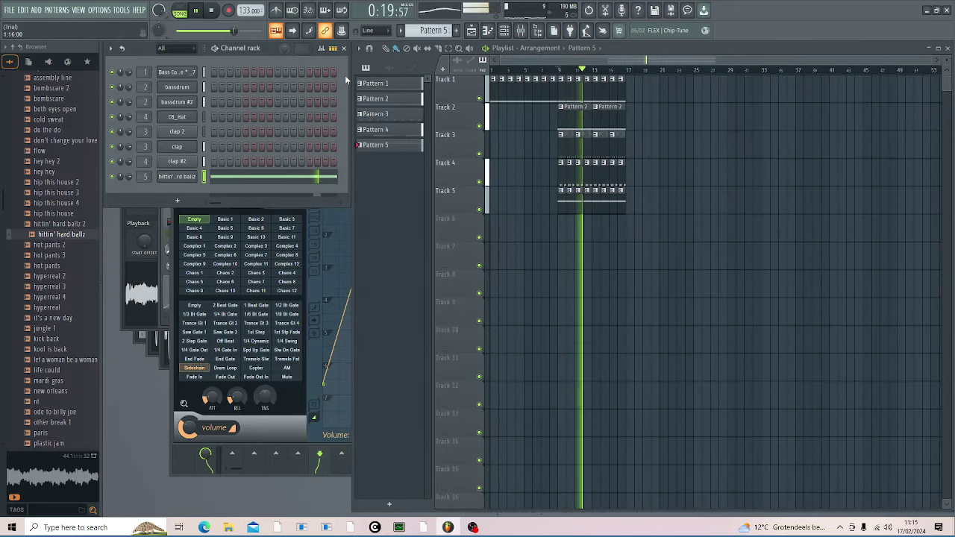
key("space")
key("ctrl+s")
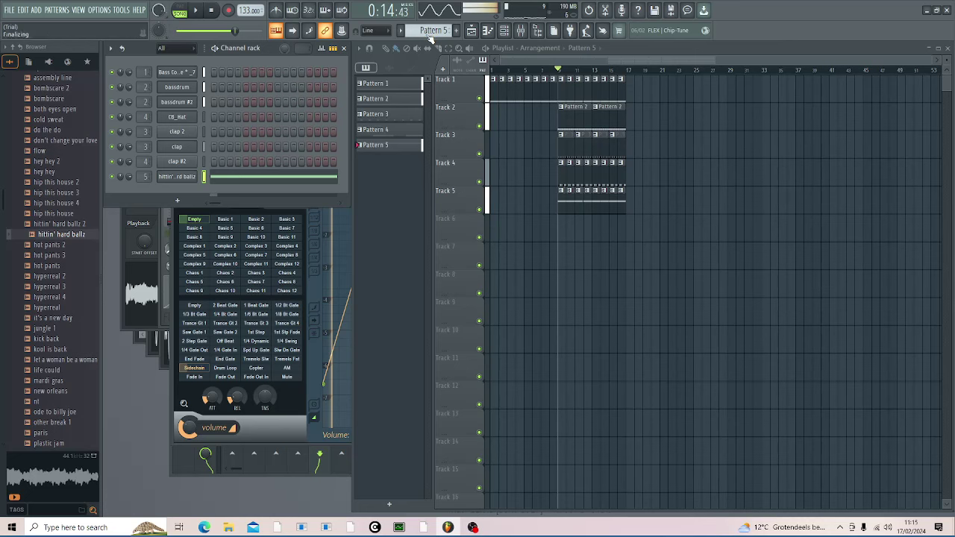
Step: Switch to the empty Pattern 6 and collapse the breaks sample folder in the browser
scroll(433, 30, "down", 1)
scroll(64, 254, "up", 5)
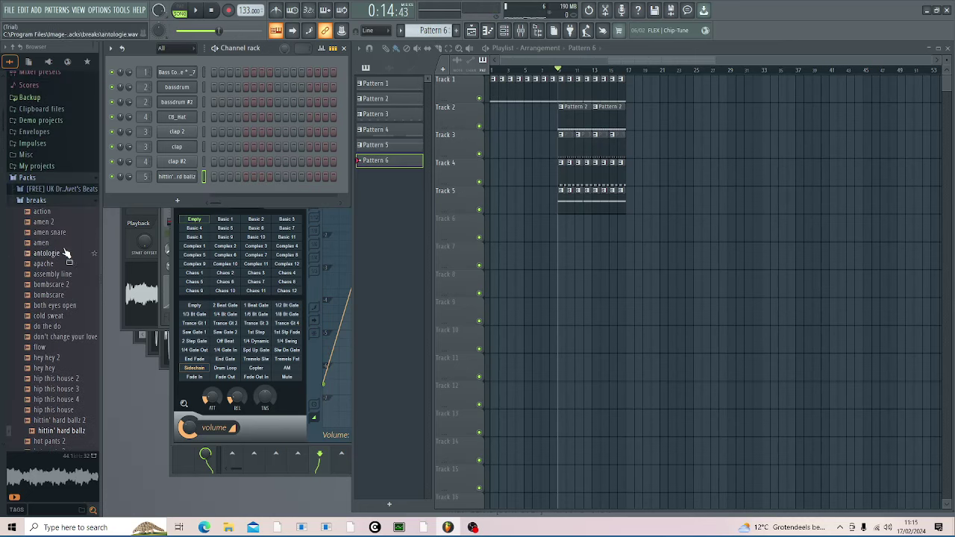
left_click(53, 203)
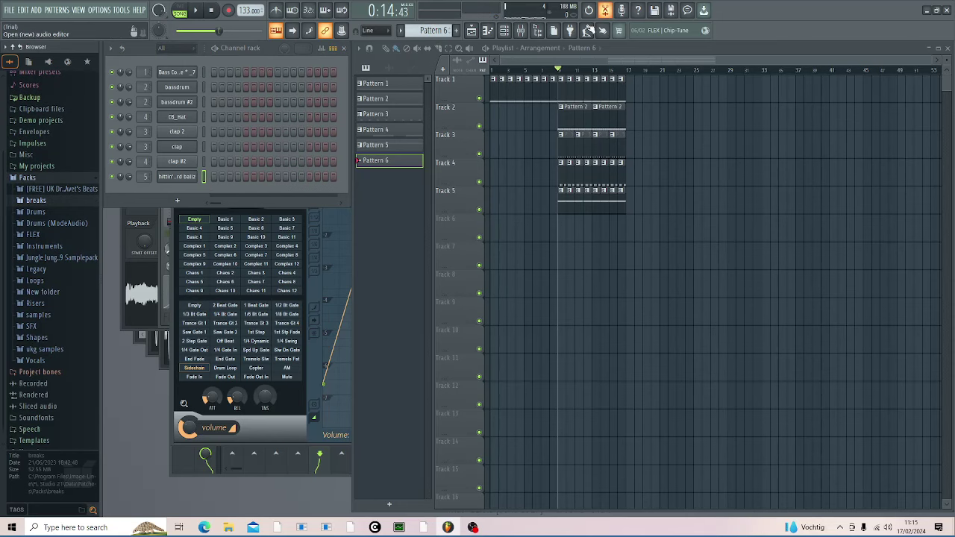
Step: Switch to the Downloads folder in File Explorer and look through its audio files for a sample to use in the track
mouse_move(229, 526)
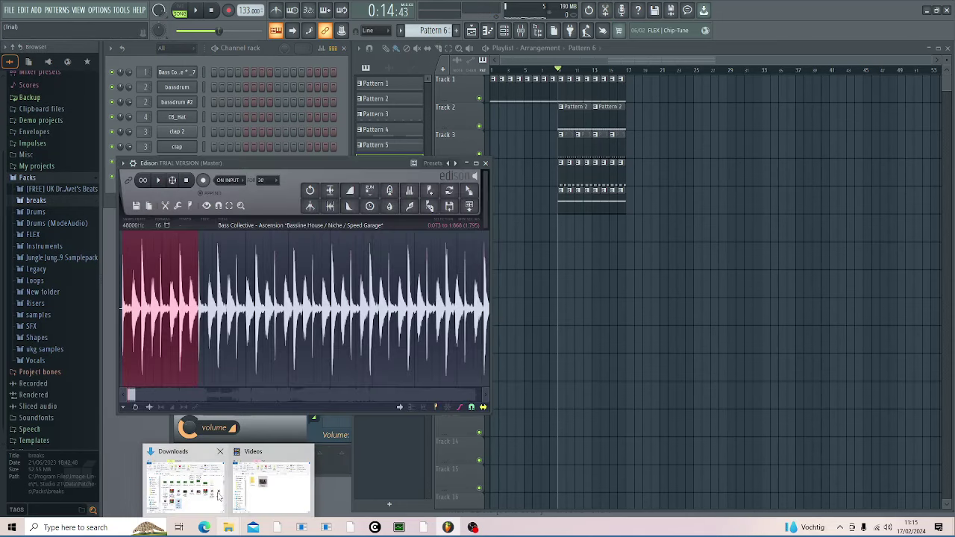
left_click(283, 452)
scroll(659, 361, "down", 5)
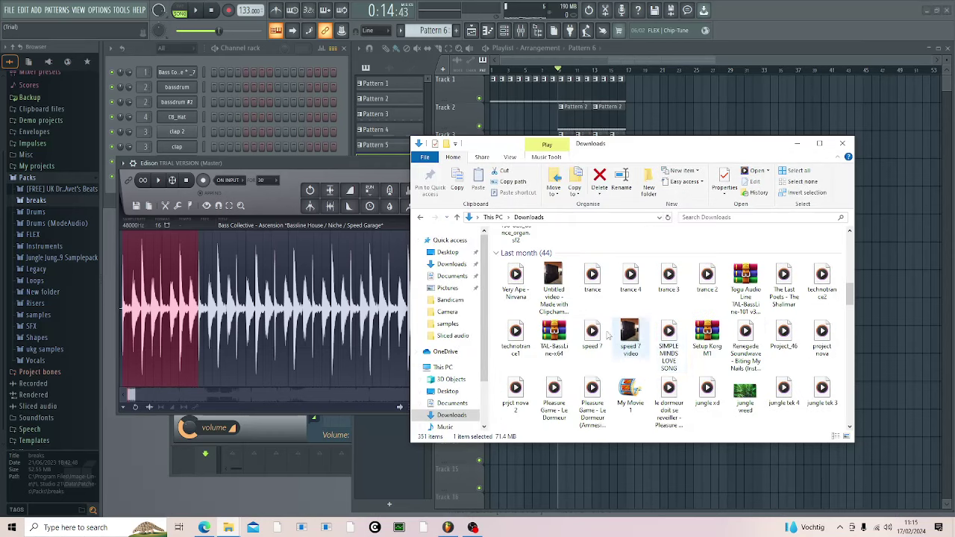
scroll(685, 394, "down", 3)
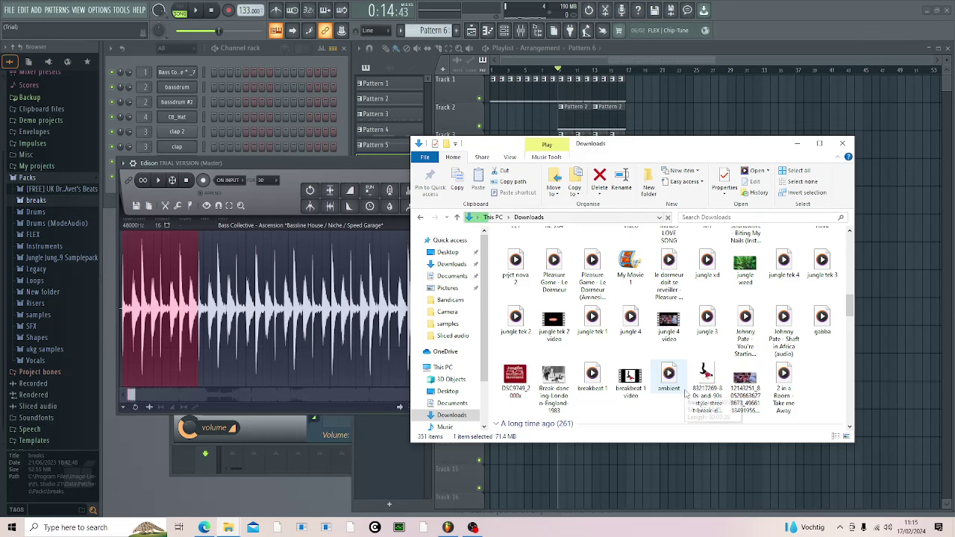
scroll(685, 394, "down", 6)
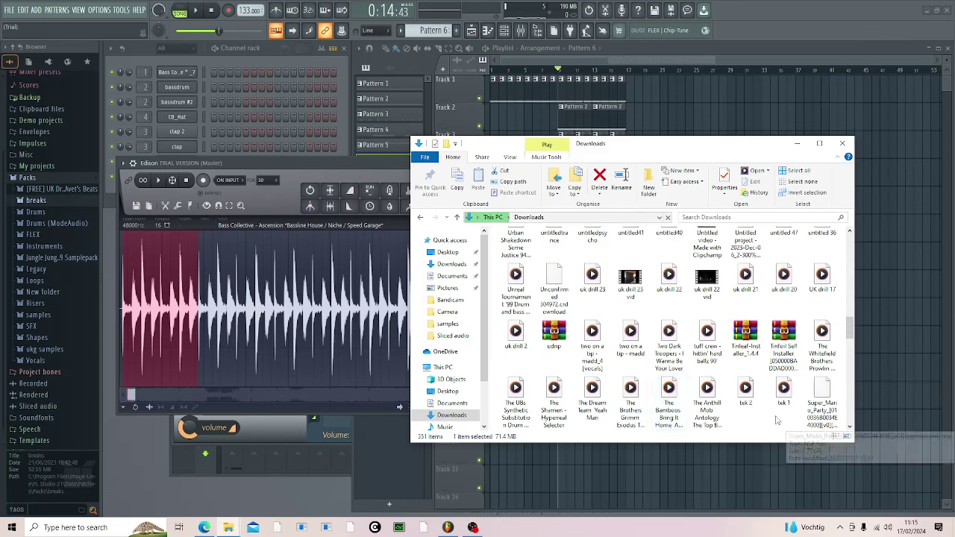
scroll(770, 419, "down", 4)
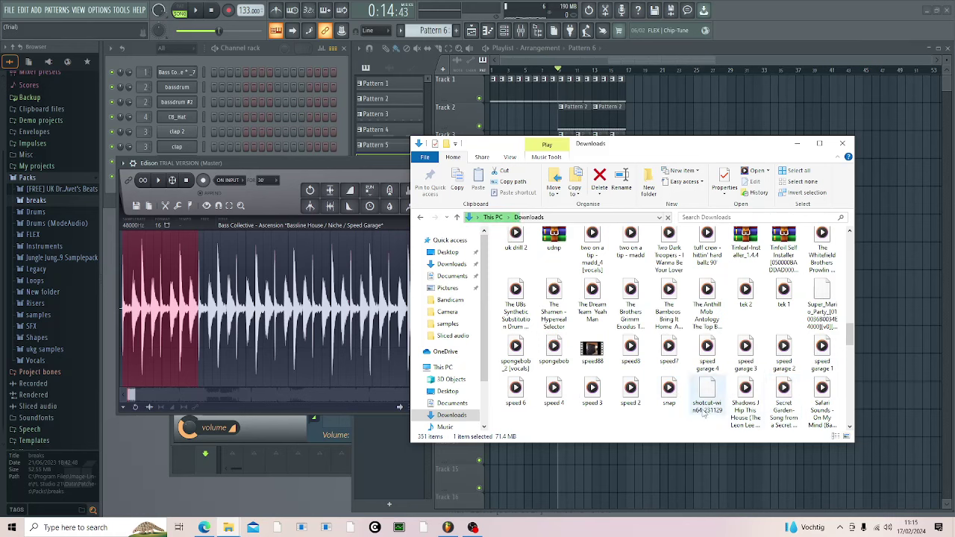
scroll(704, 414, "down", 3)
scroll(705, 415, "down", 3)
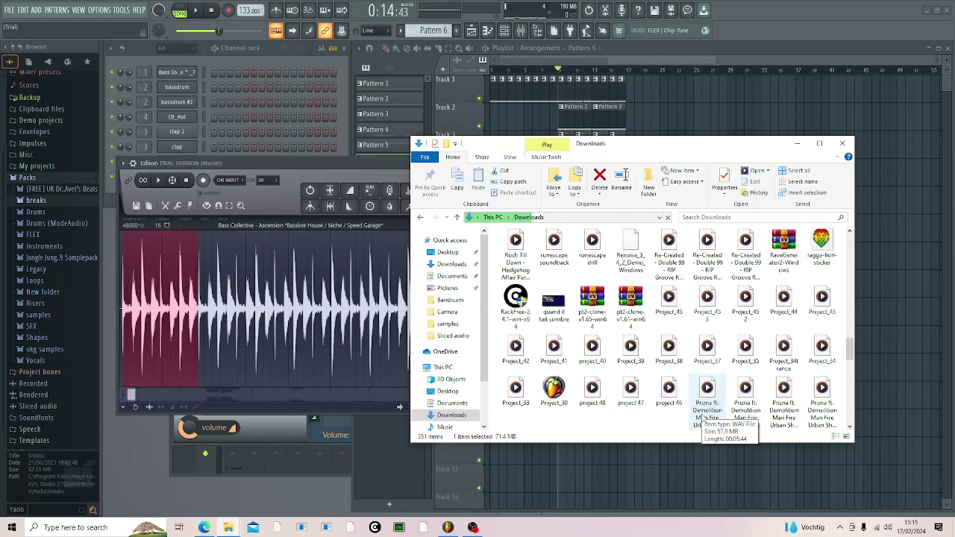
scroll(704, 422, "down", 3)
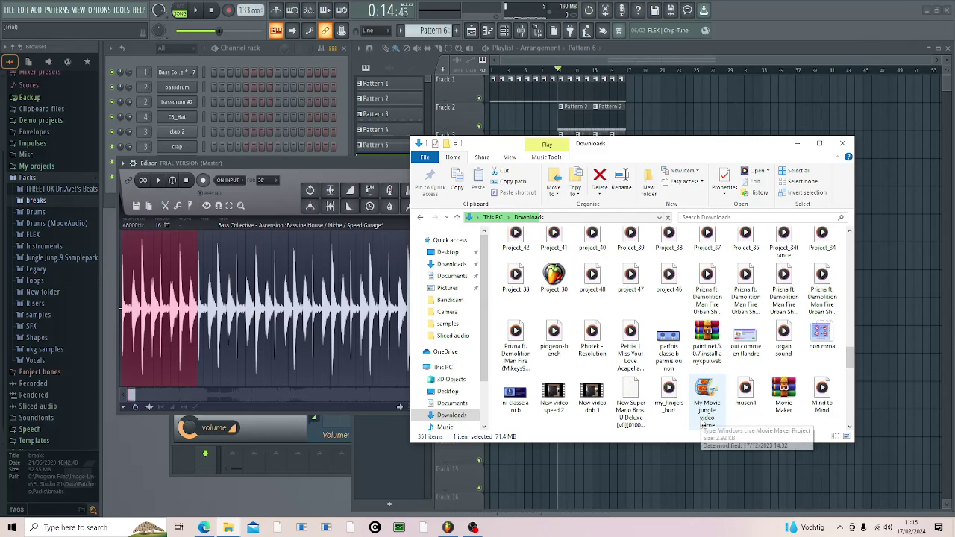
scroll(704, 417, "down", 6)
scroll(721, 382, "down", 3)
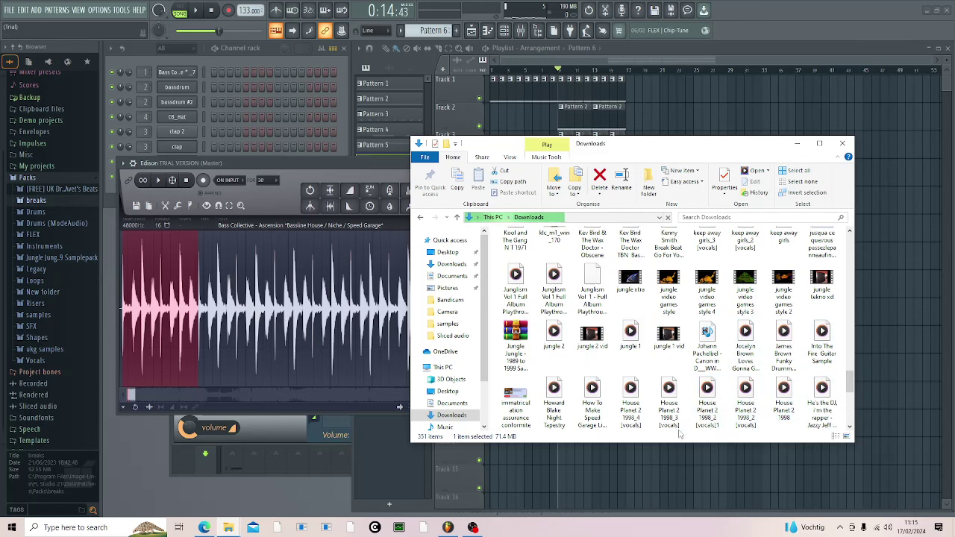
scroll(679, 418, "down", 3)
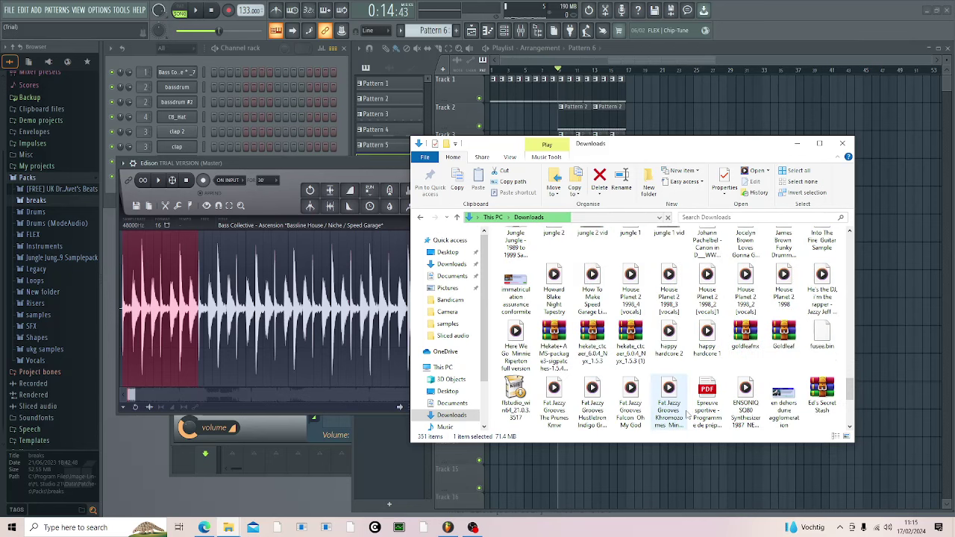
scroll(687, 415, "down", 3)
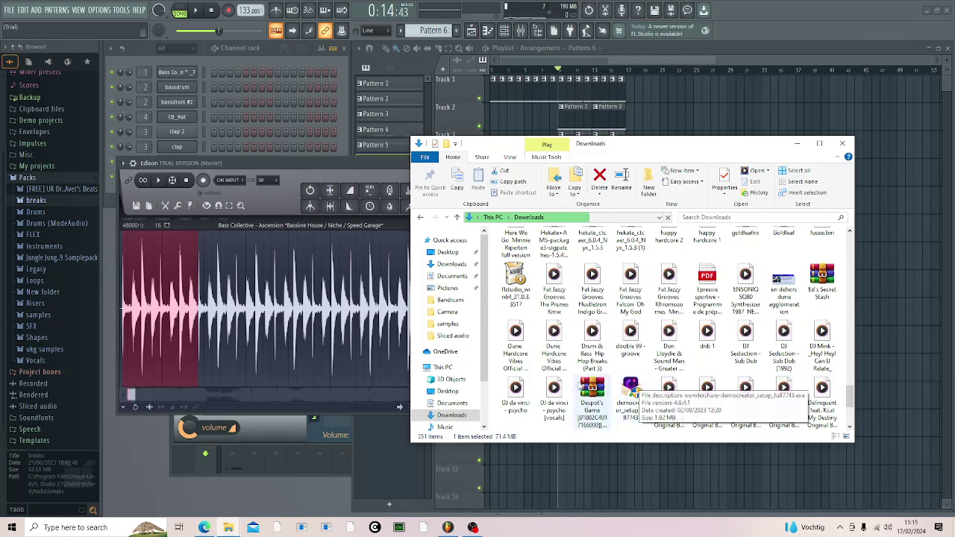
scroll(580, 403, "down", 2)
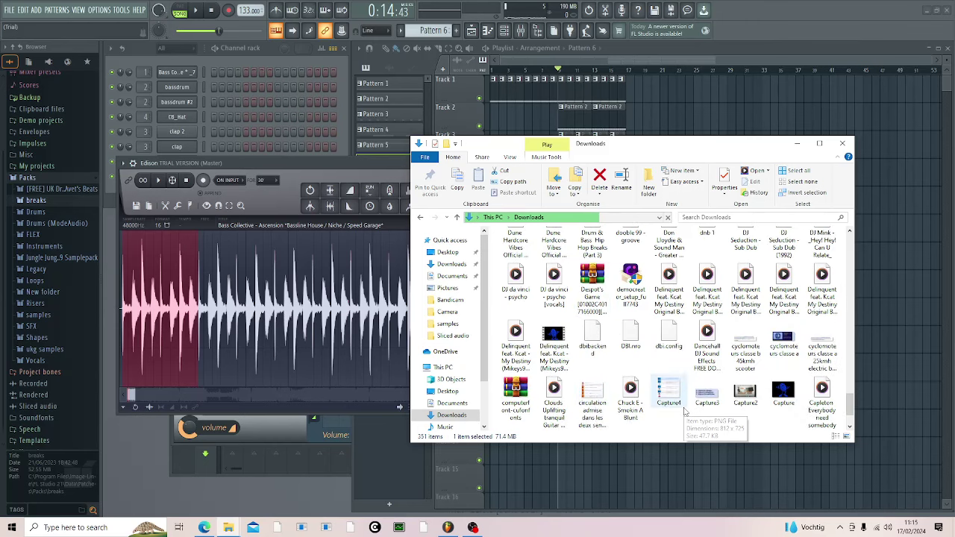
scroll(686, 415, "down", 2)
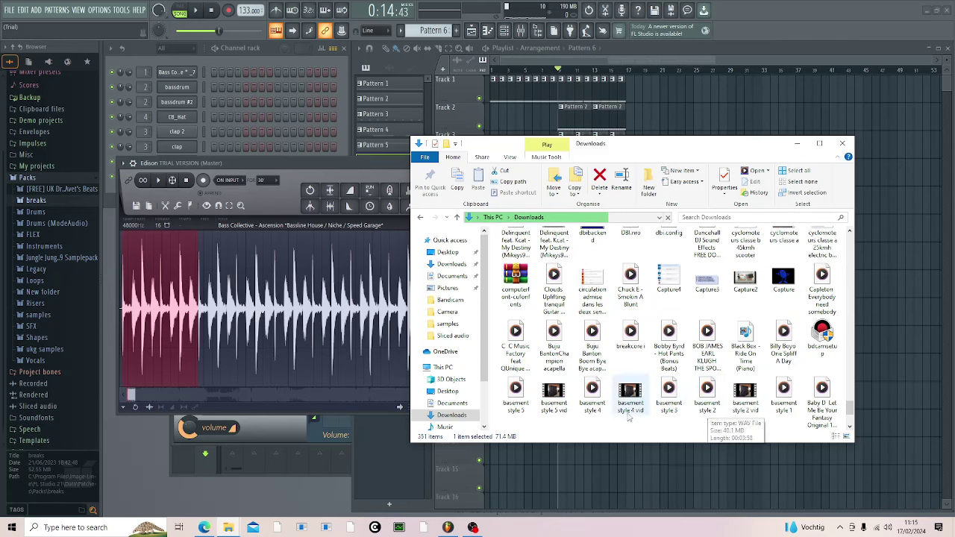
scroll(752, 418, "down", 2)
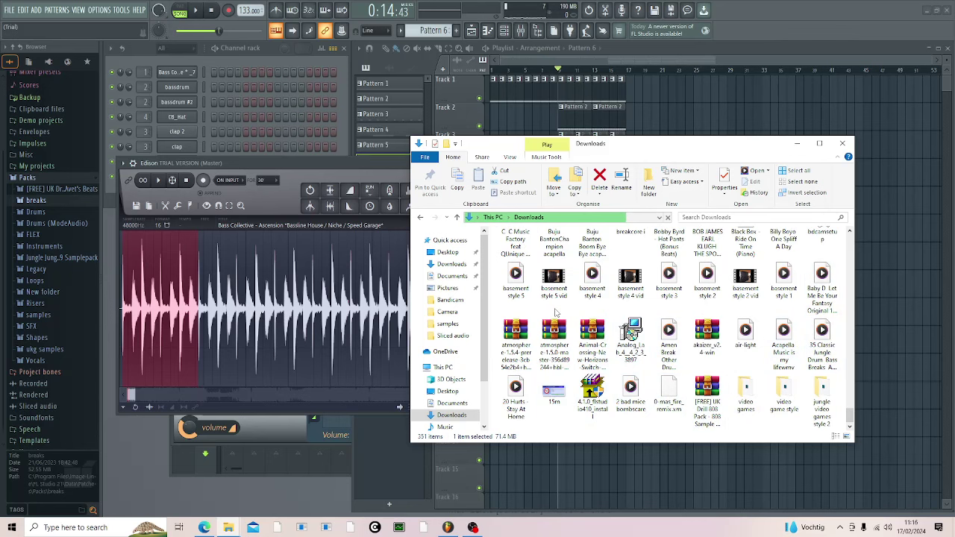
scroll(556, 313, "up", 1)
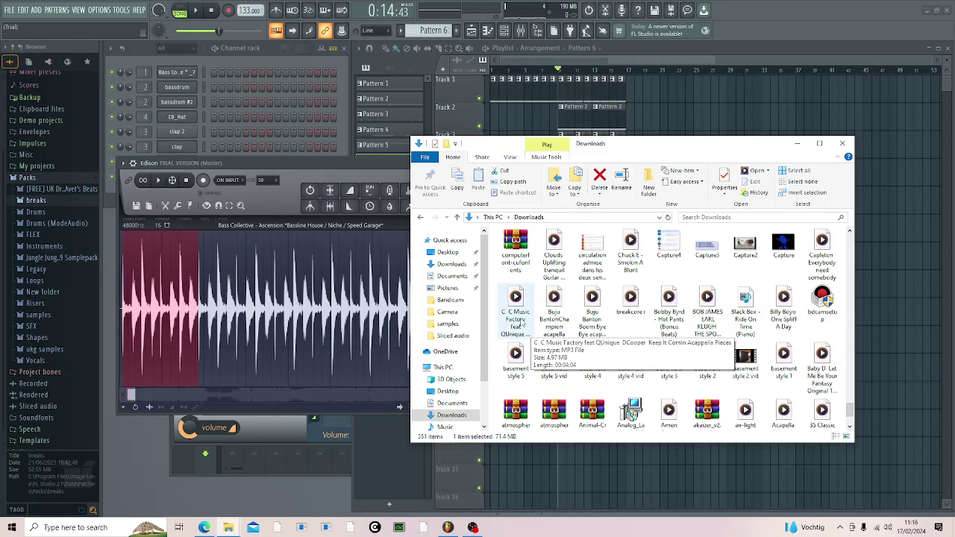
scroll(552, 336, "up", 2)
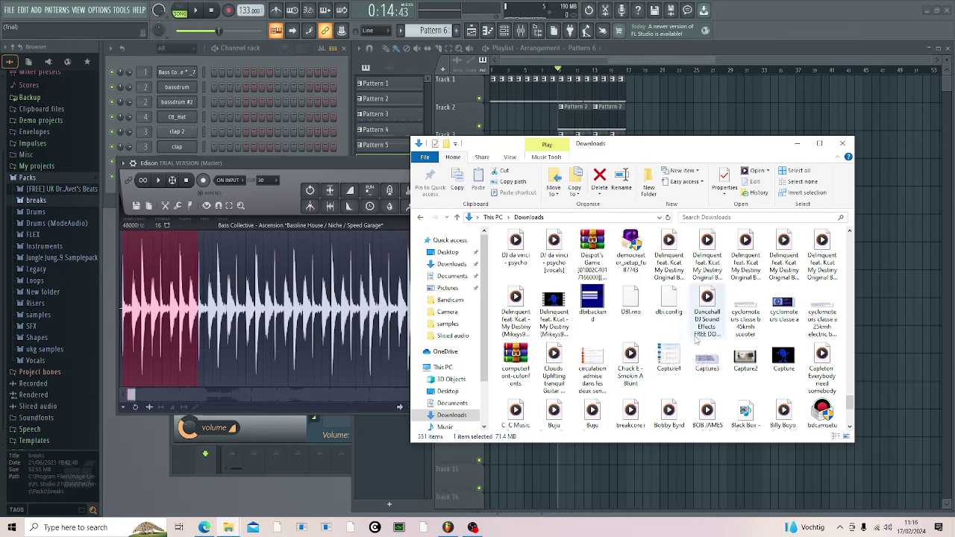
scroll(701, 340, "up", 2)
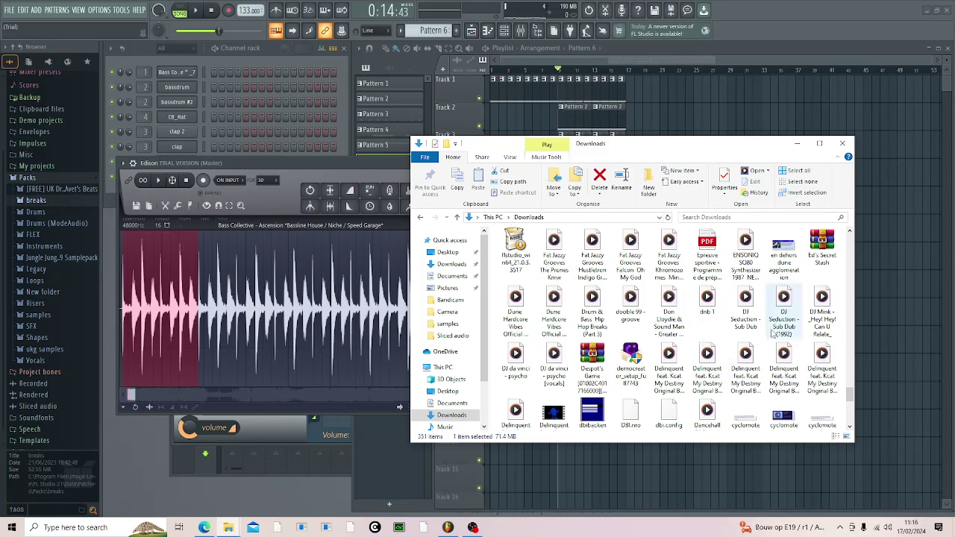
scroll(717, 338, "up", 2)
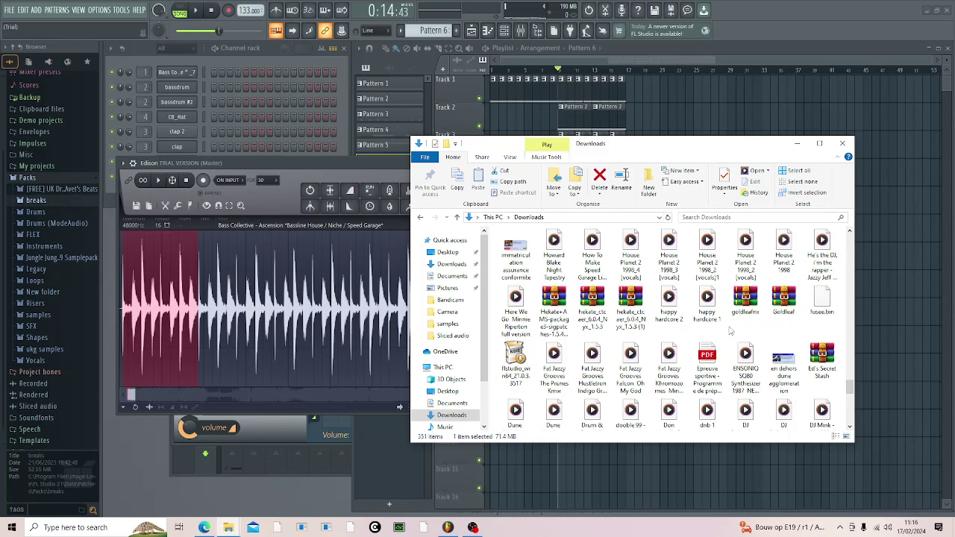
scroll(729, 331, "up", 2)
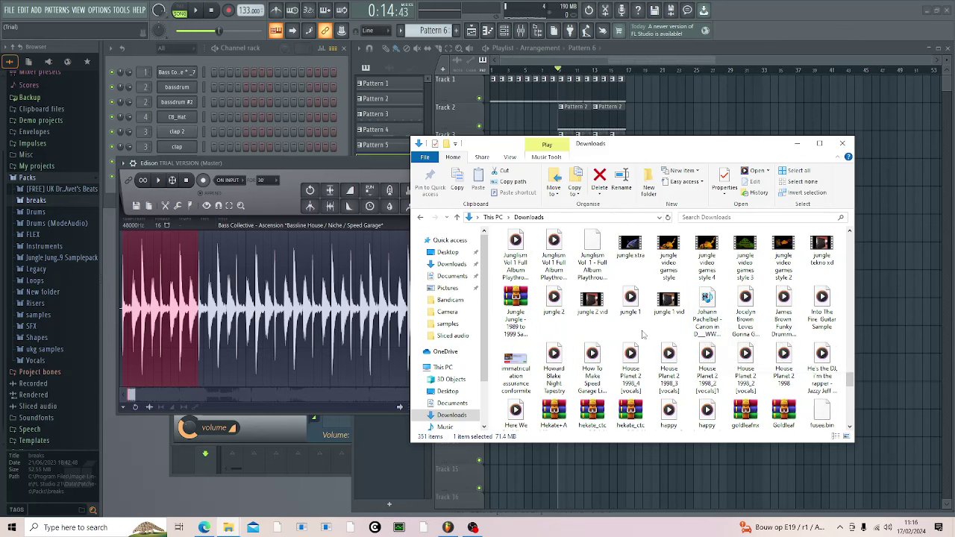
scroll(642, 334, "up", 2)
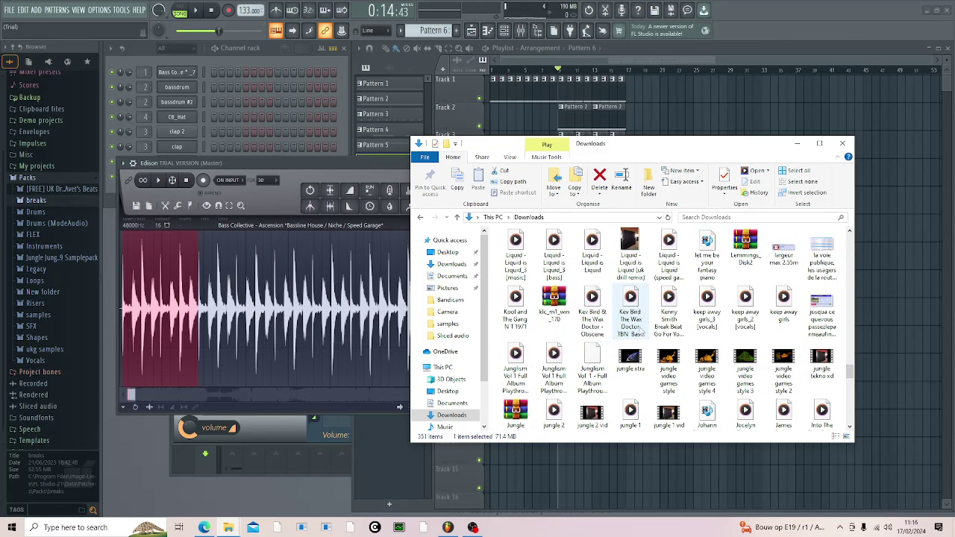
scroll(640, 339, "up", 2)
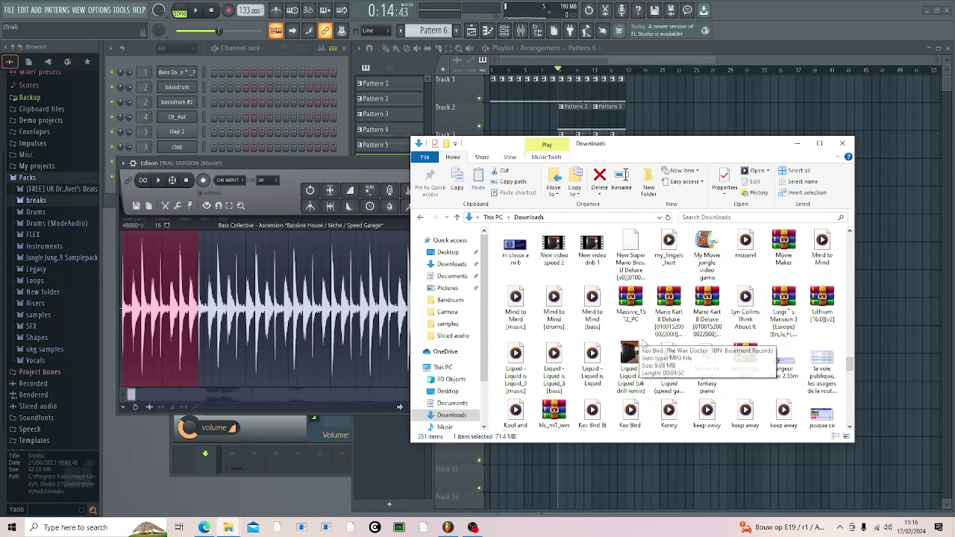
scroll(646, 345, "up", 2)
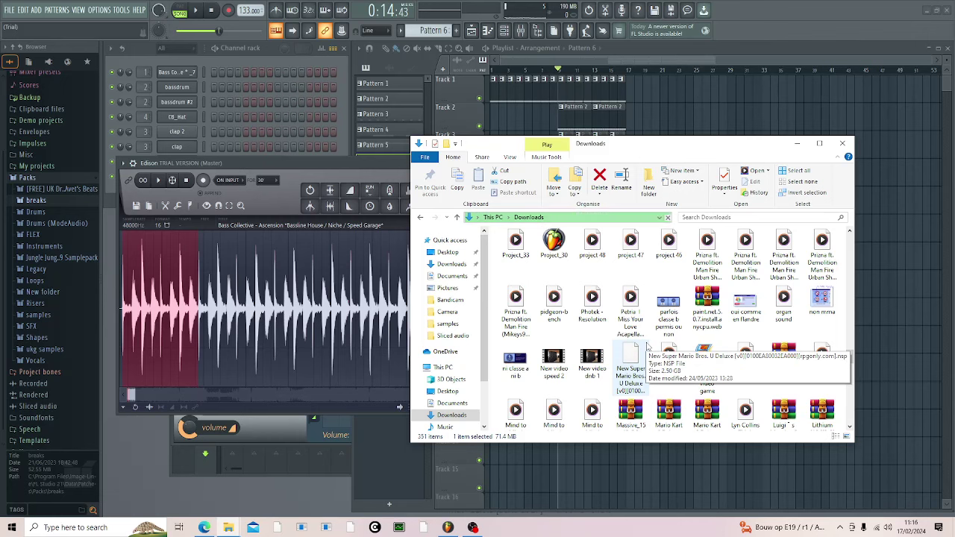
scroll(646, 345, "up", 2)
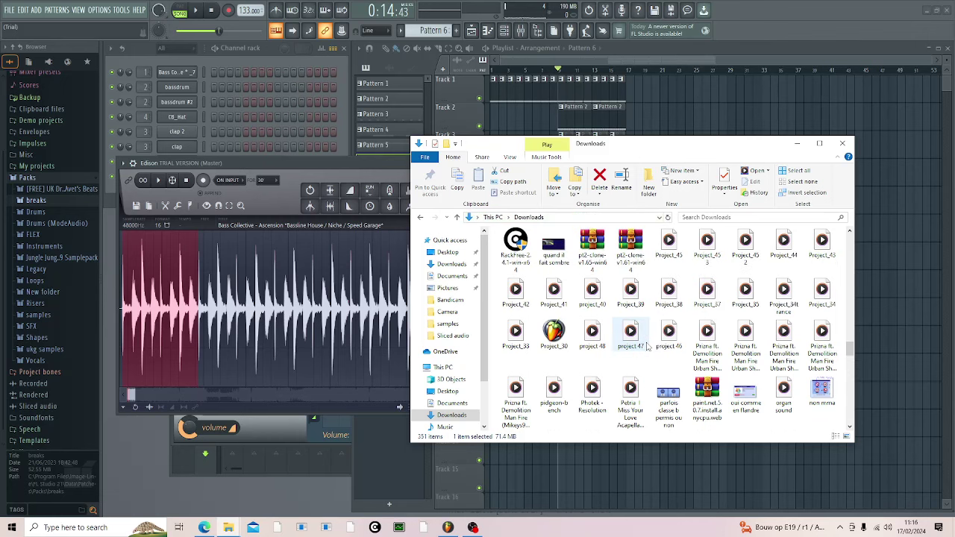
scroll(646, 345, "up", 2)
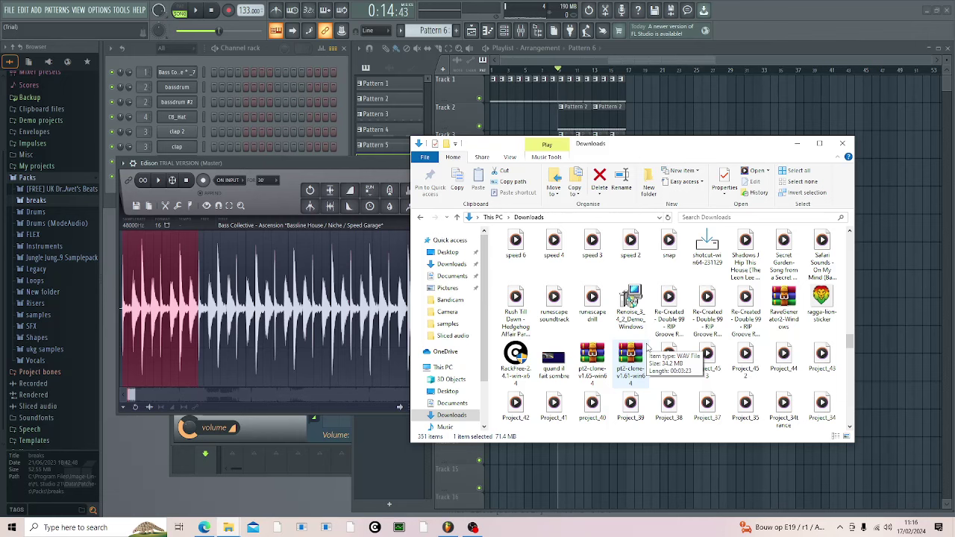
scroll(646, 346, "up", 2)
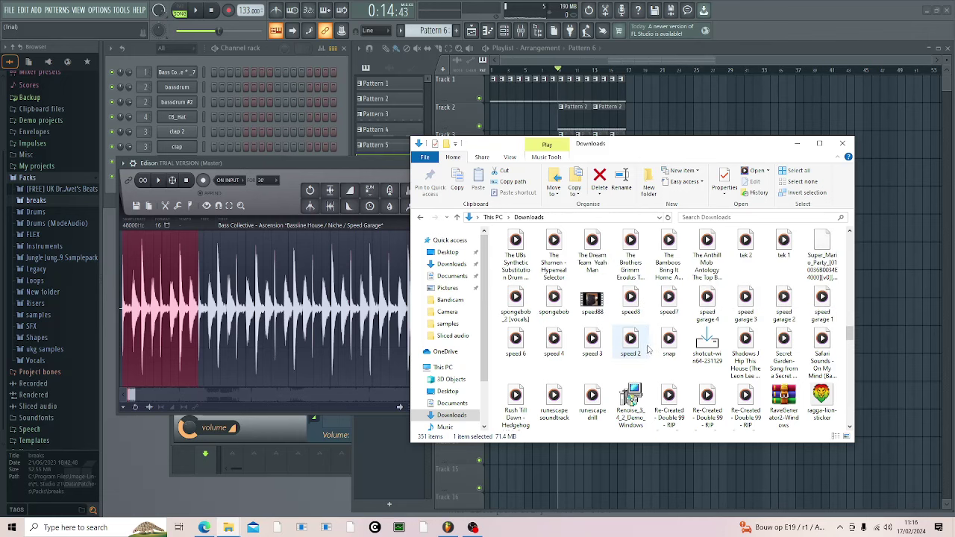
scroll(647, 349, "up", 2)
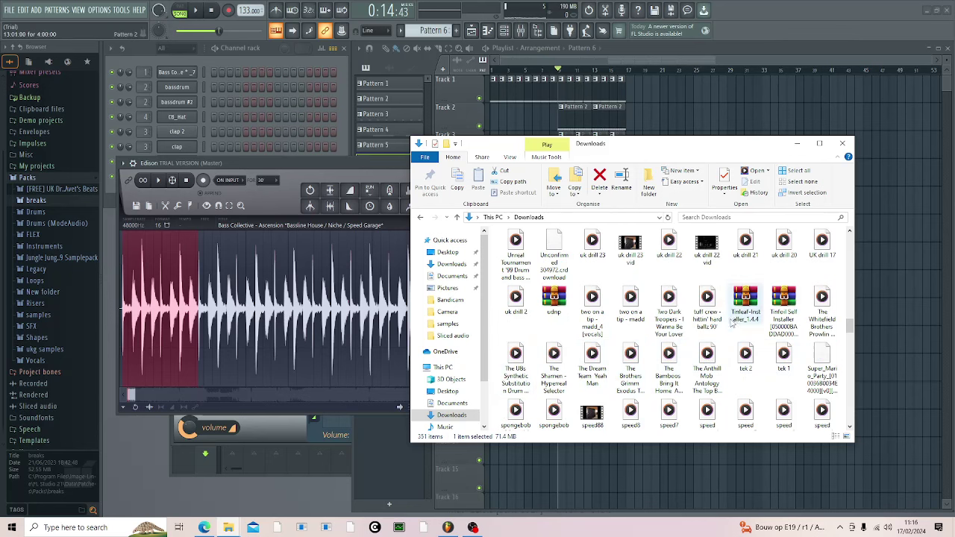
scroll(735, 321, "up", 2)
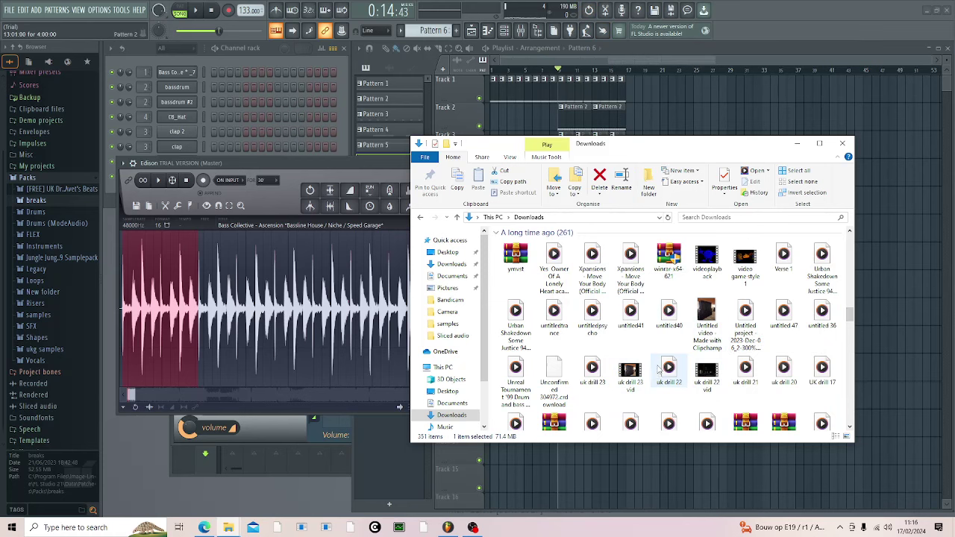
scroll(656, 366, "up", 3)
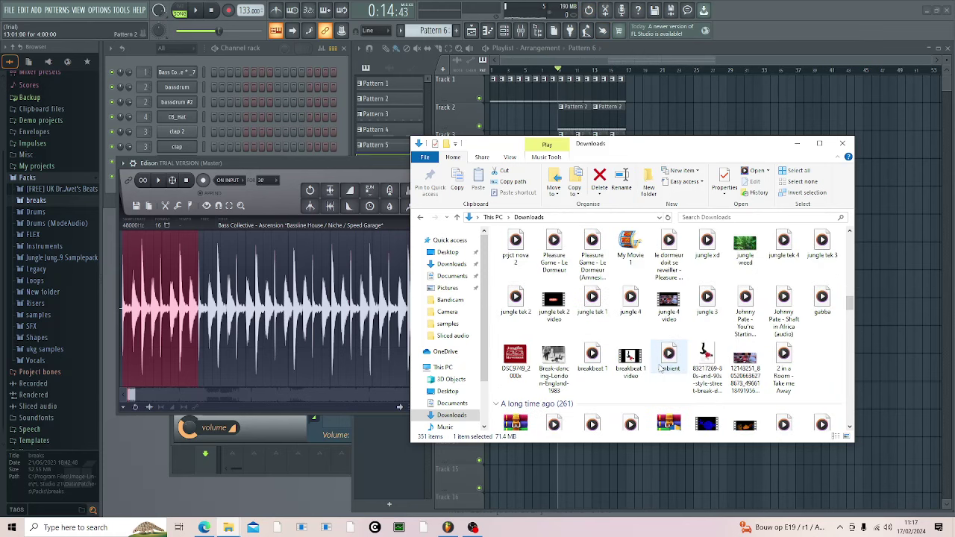
Step: Search the Downloads folder for "think" and load the Lyn Collins Think About It track into Edison
scroll(660, 370, "up", 8)
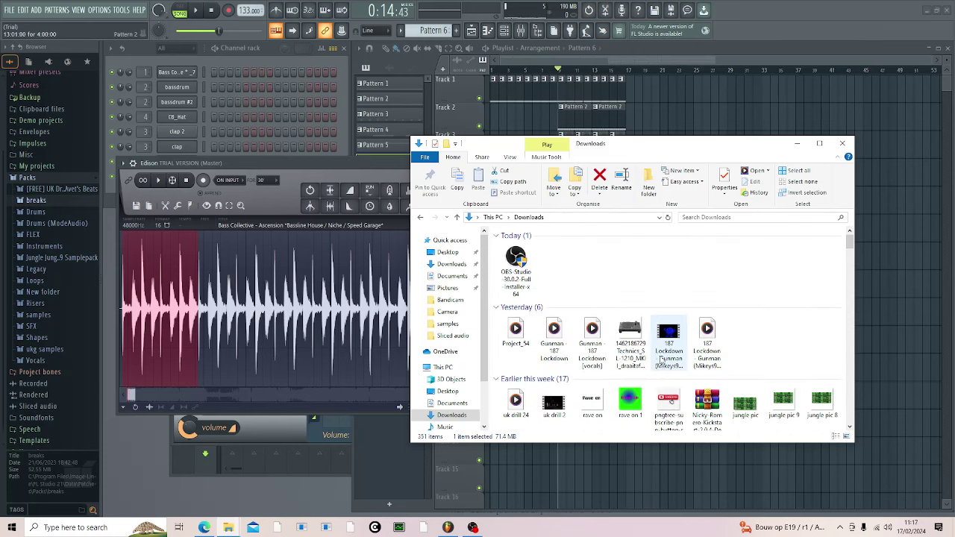
left_click(730, 214)
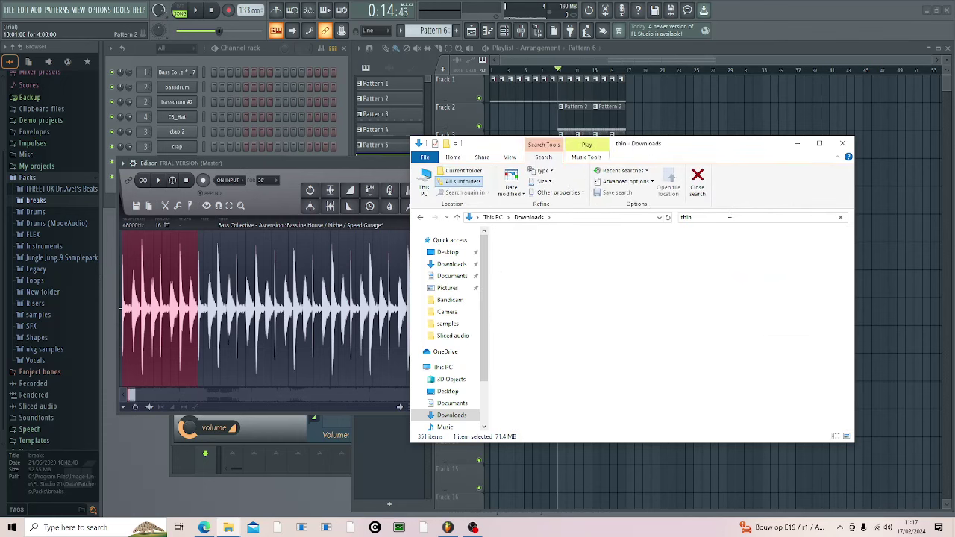
type("think")
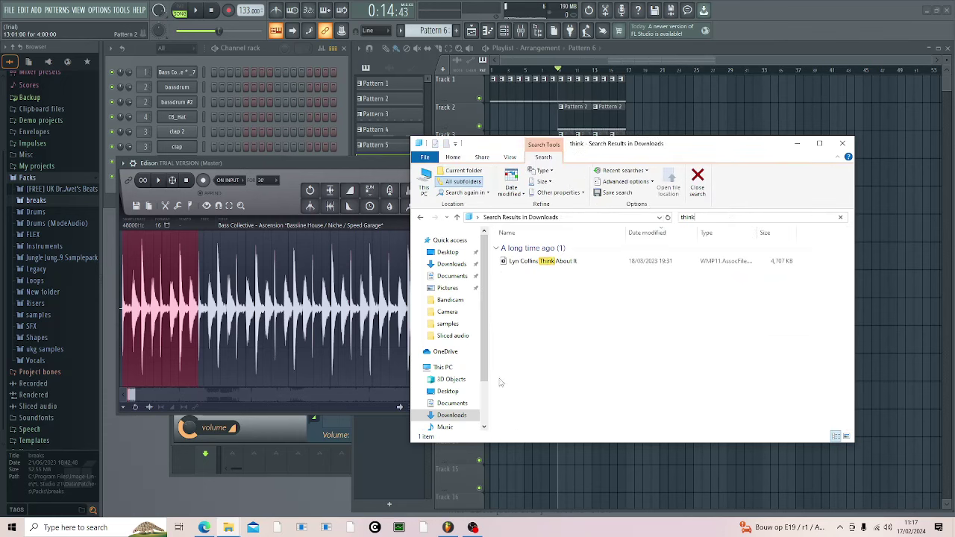
left_click(534, 263)
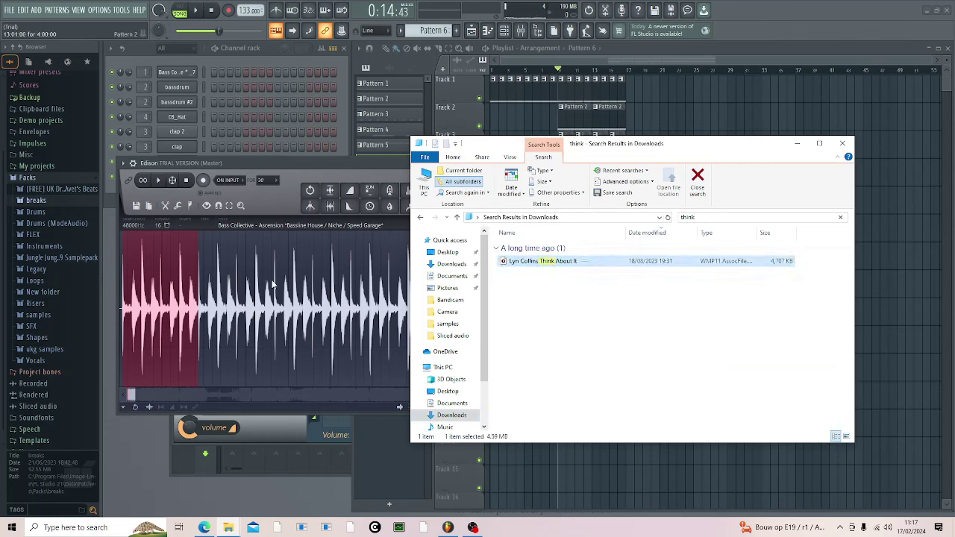
left_click_drag(271, 282, 289, 293)
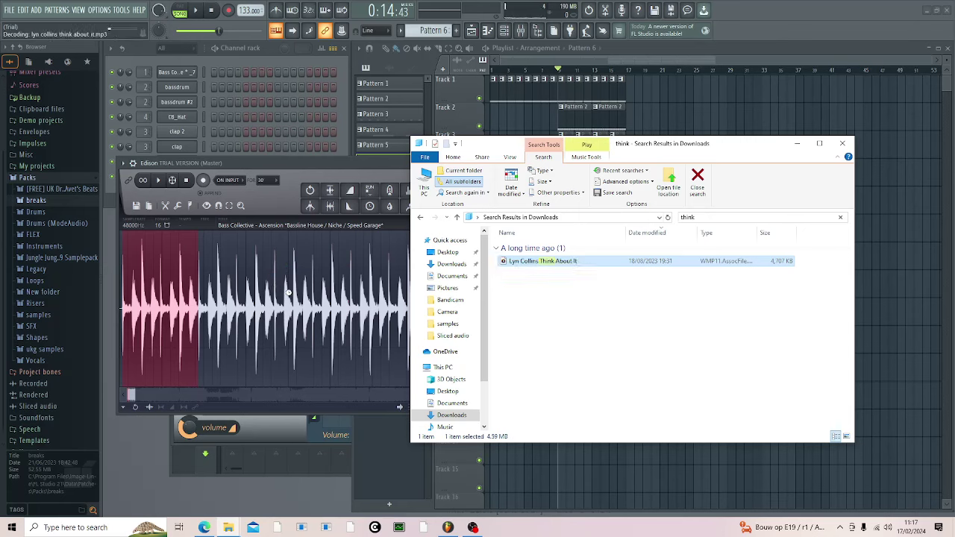
left_click(797, 143)
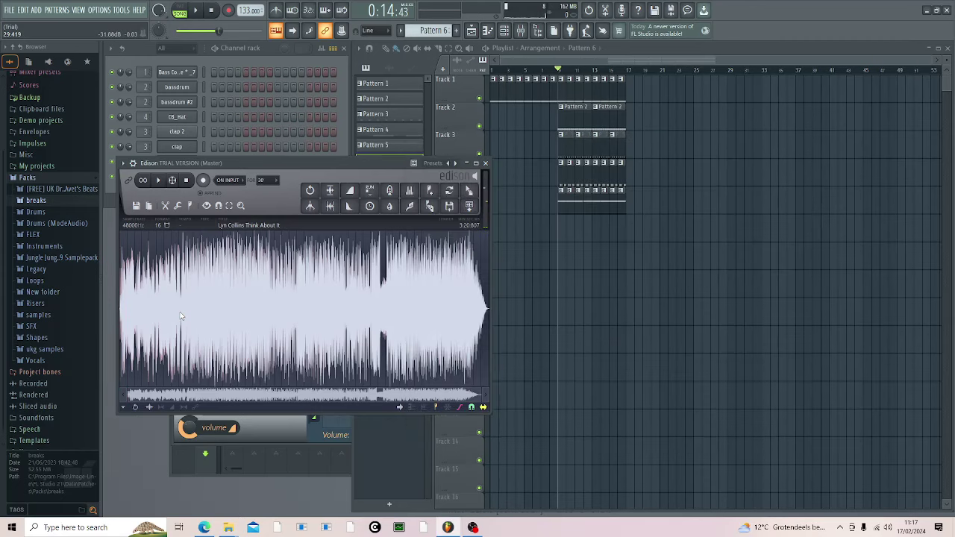
Step: Play through the loaded track in Edison and select the quiet drum break from about 2:23.071 to 2:25.066
scroll(138, 319, "up", 4)
scroll(342, 337, "down", 3)
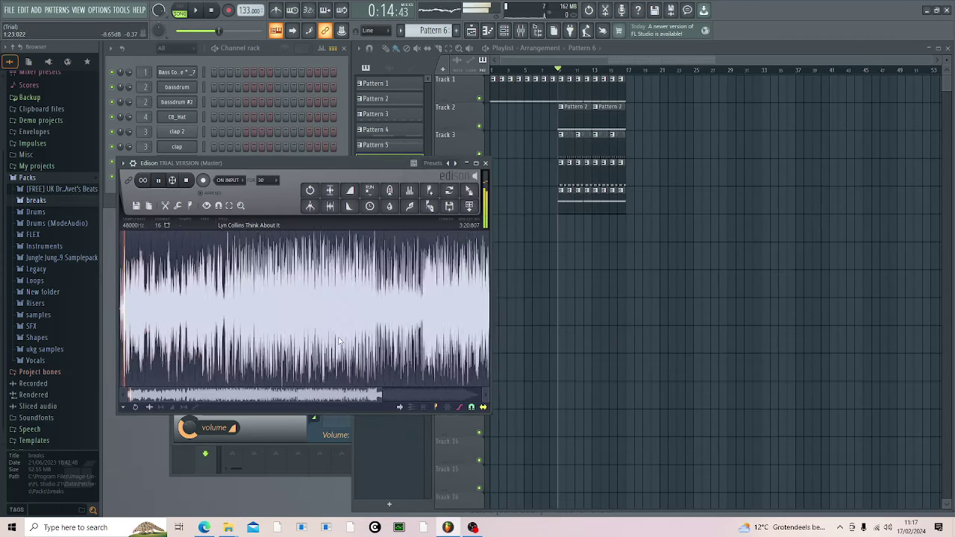
scroll(460, 322, "up", 3)
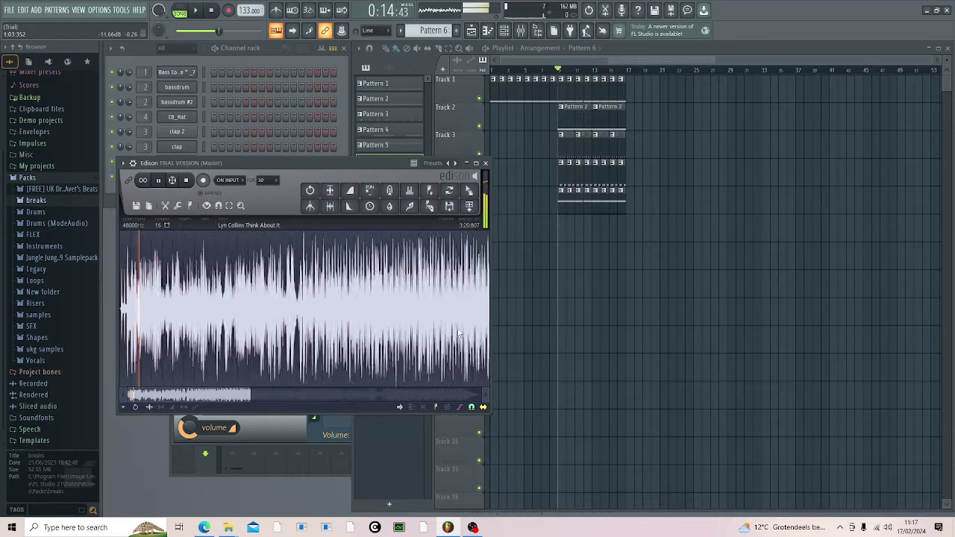
scroll(460, 323, "down", 3)
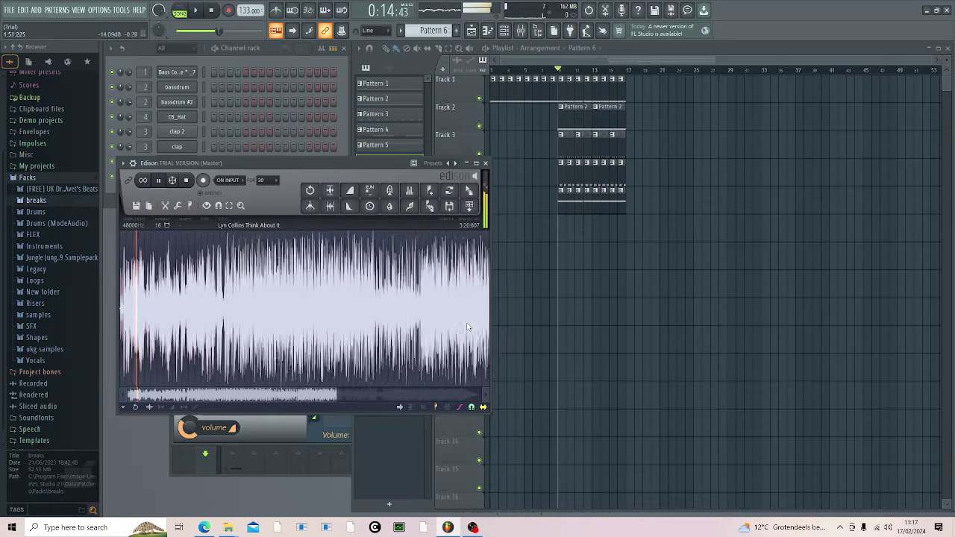
scroll(463, 323, "up", 5)
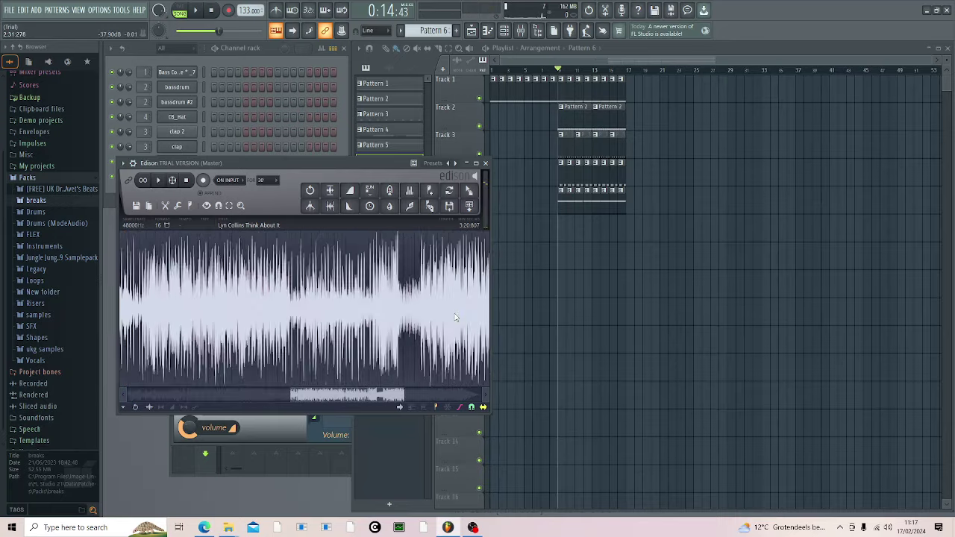
scroll(411, 323, "up", 1)
key("space")
left_click_drag(295, 323, 342, 331)
key("space")
left_click_drag(290, 317, 279, 326)
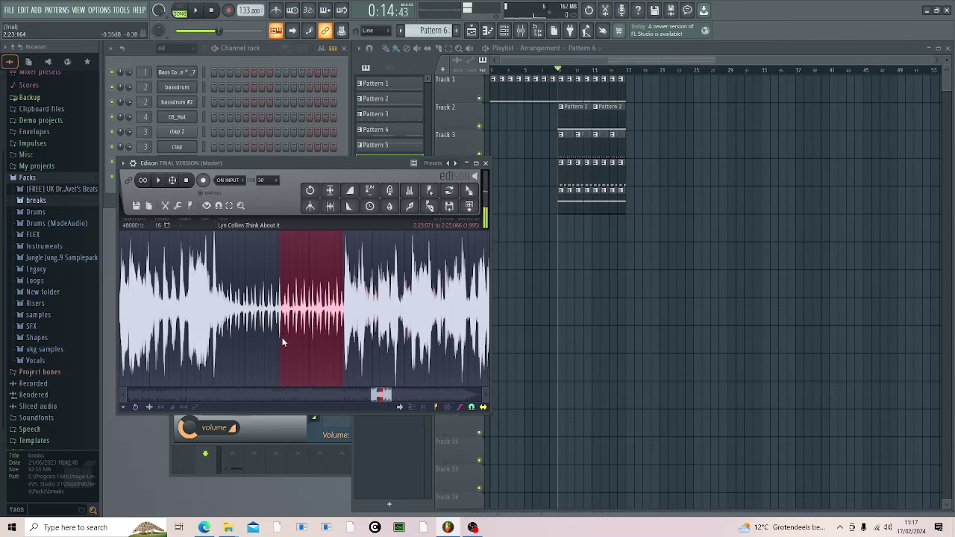
Step: Move the break selection's start to 2:23.068, just before the first drum hit, and play it back
scroll(275, 324, "up", 1)
scroll(285, 328, "up", 6)
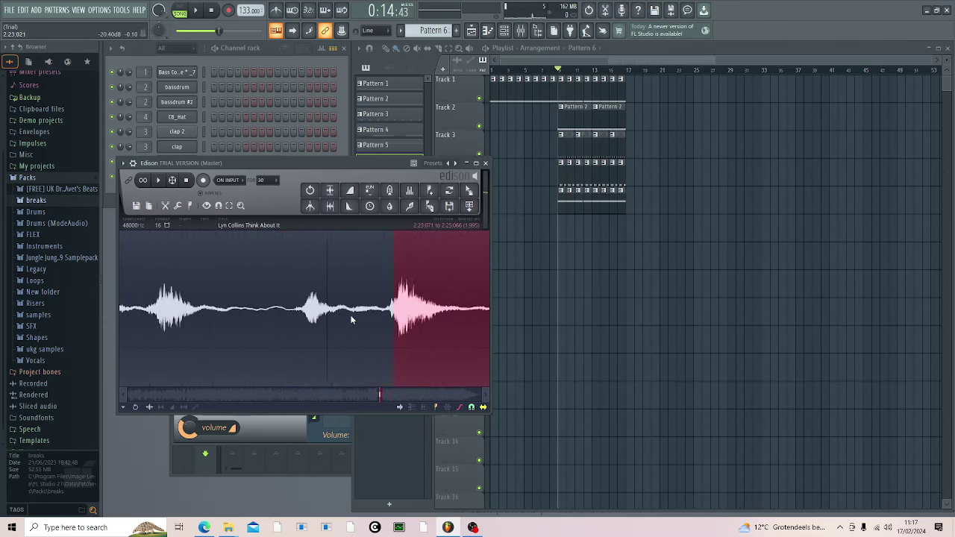
scroll(423, 325, "up", 8)
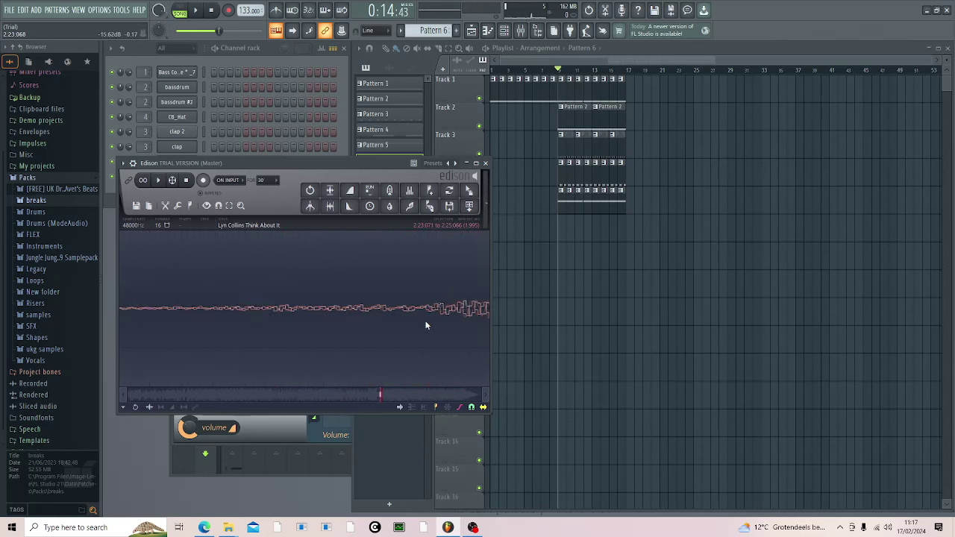
key("space")
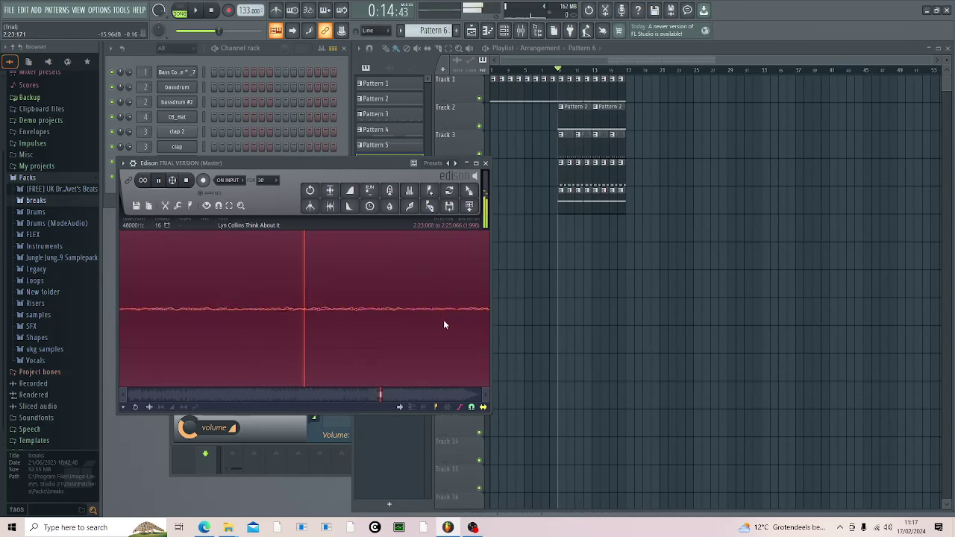
scroll(439, 321, "down", 5)
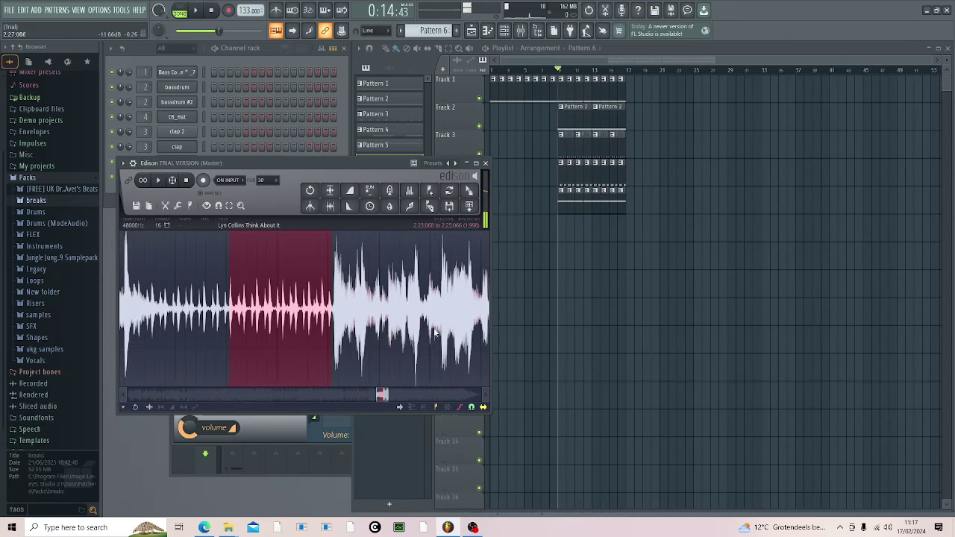
Step: Check the end of the break selection, add the selection to the channel rack as a new channel and close Edison
scroll(329, 326, "up", 3)
scroll(339, 337, "down", 4)
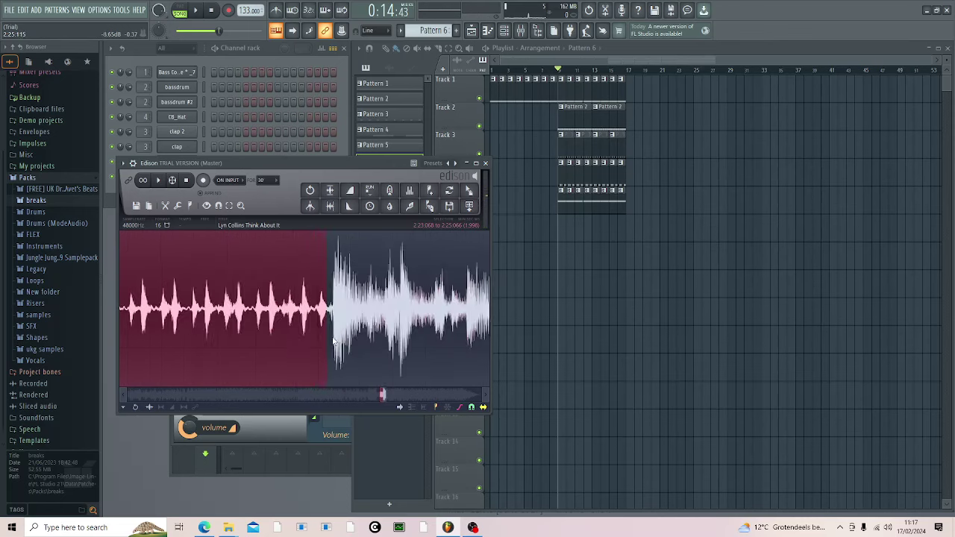
scroll(341, 340, "down", 3)
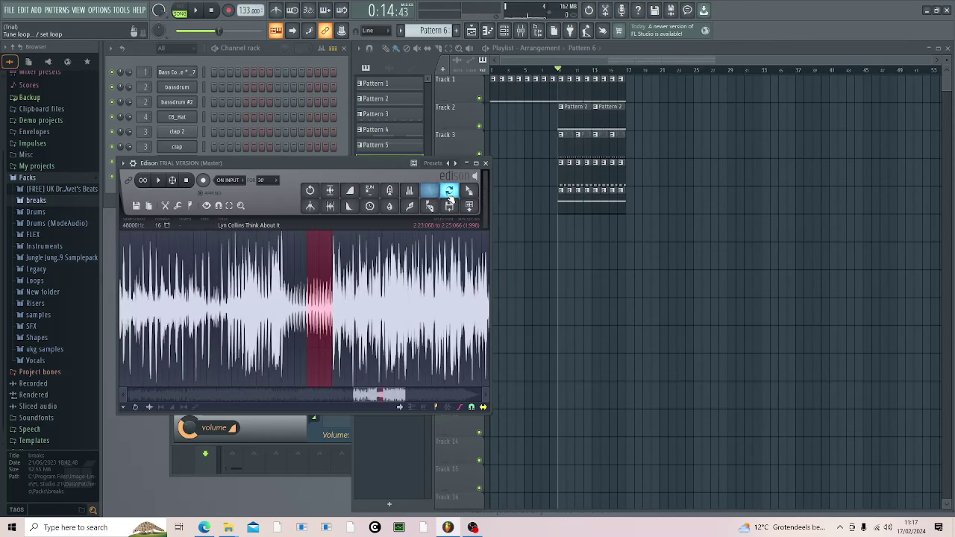
left_click_drag(469, 191, 162, 201)
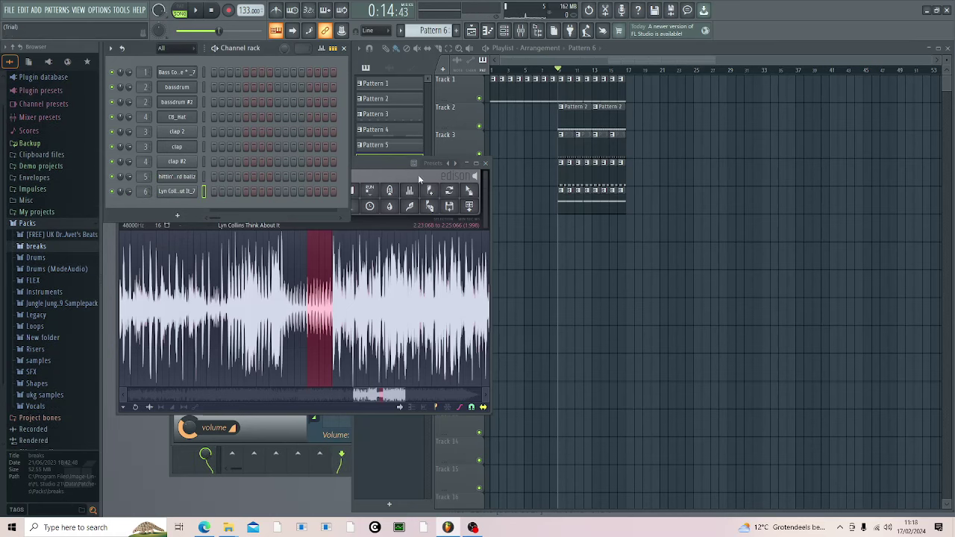
left_click(486, 164)
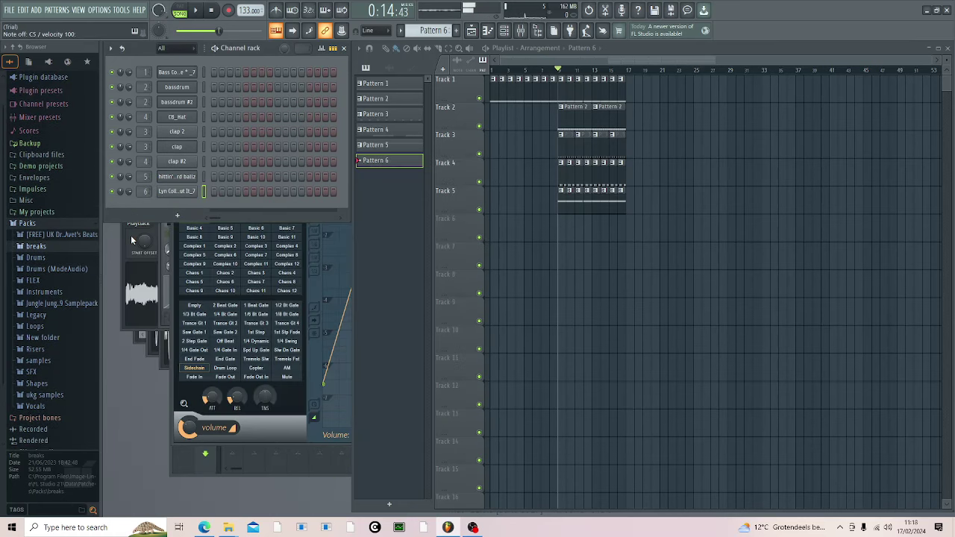
Step: Open the new break channel's piano roll in pattern mode and try a one-bar C5 note against the metronome
left_click(181, 10)
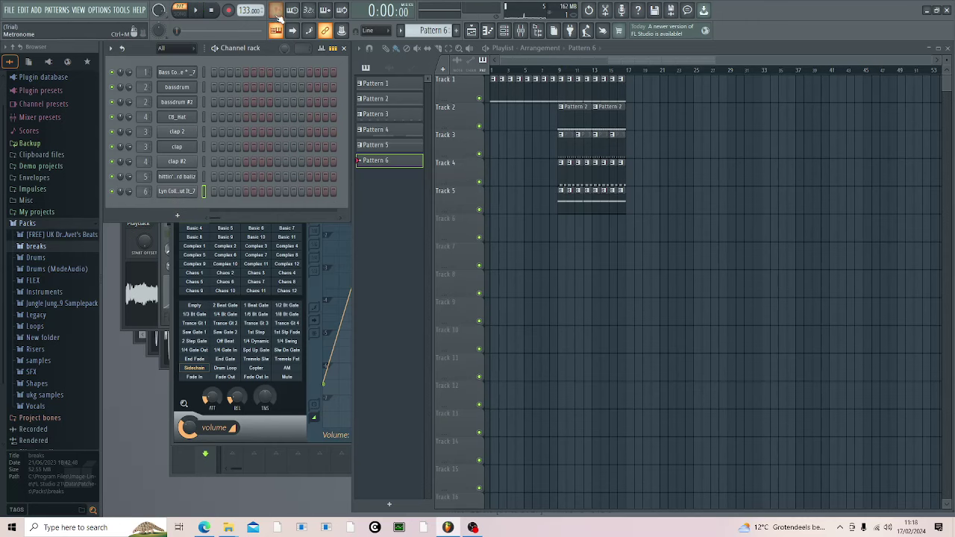
right_click(176, 192)
left_click(220, 191)
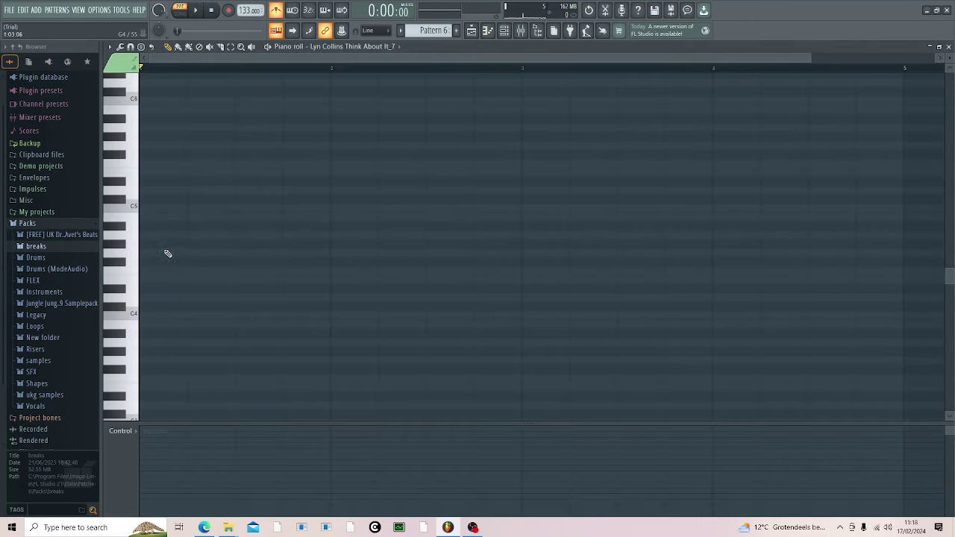
left_click(146, 261)
right_click(145, 262)
left_click(153, 208)
key("space")
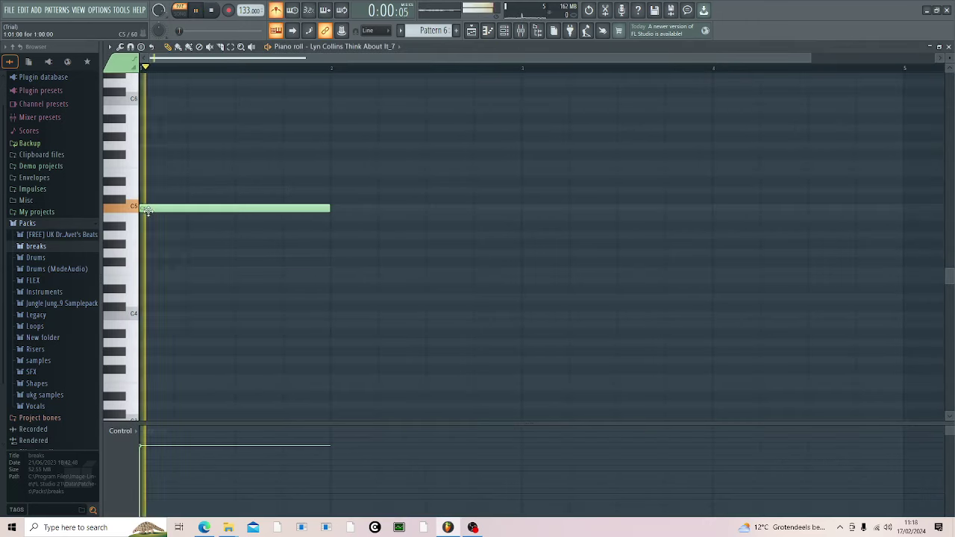
key("space")
right_click(169, 209)
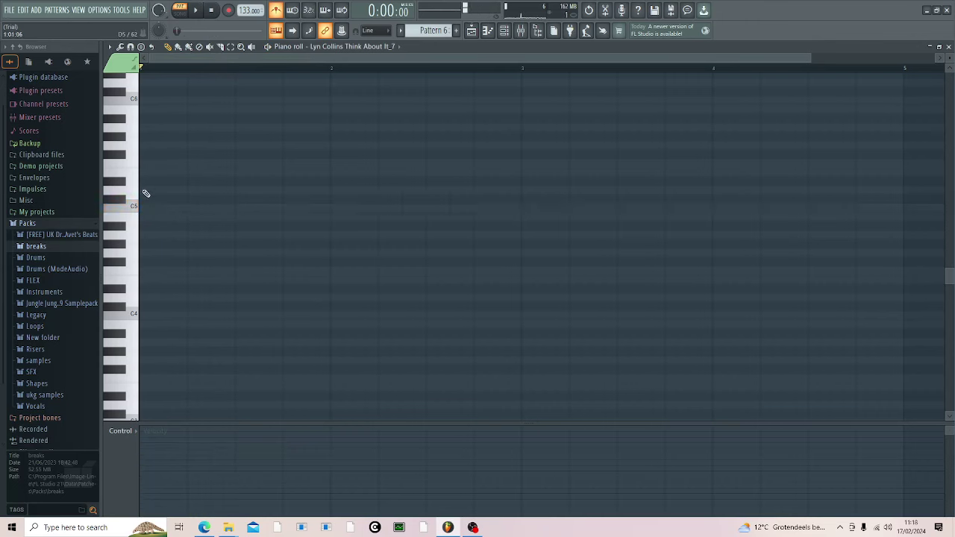
Step: Try the break as a one-bar note at D5, D#5 and C#5, playing each pitch against the metronome
left_click(147, 191)
key("space")
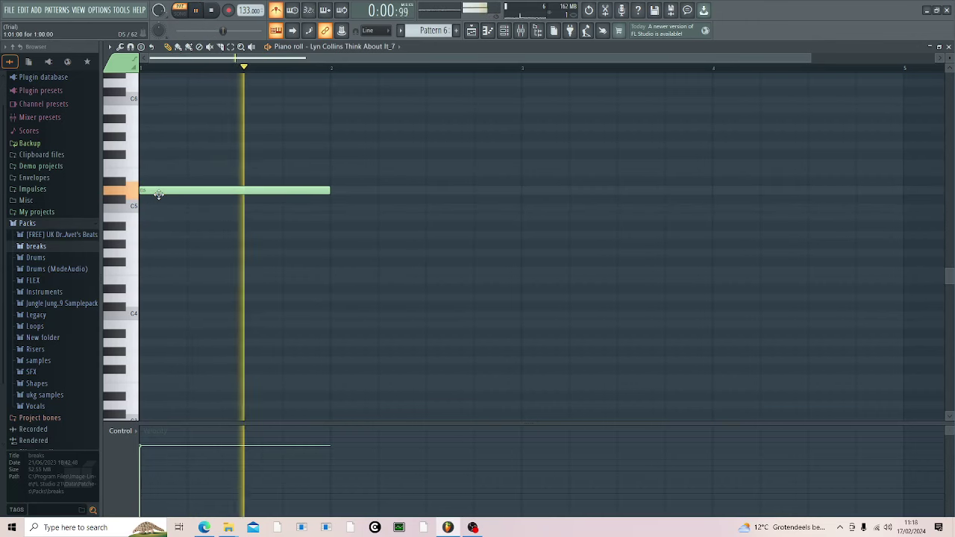
key("space")
right_click(155, 191)
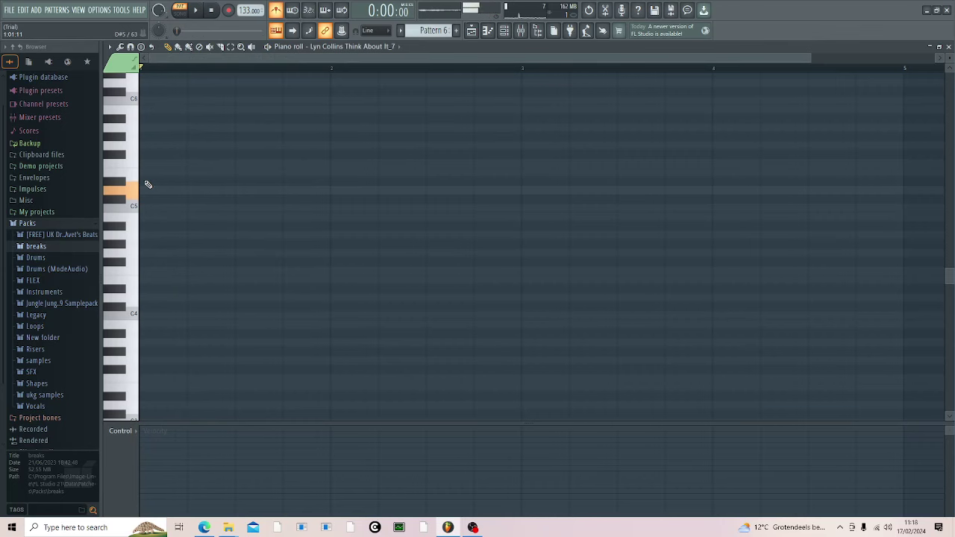
left_click(148, 182)
key("space")
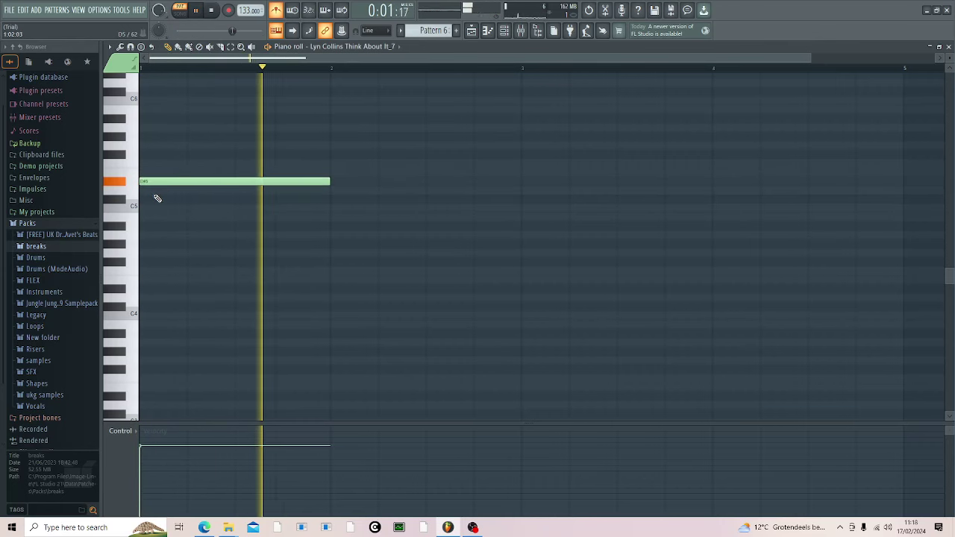
right_click(165, 184)
left_click(148, 198)
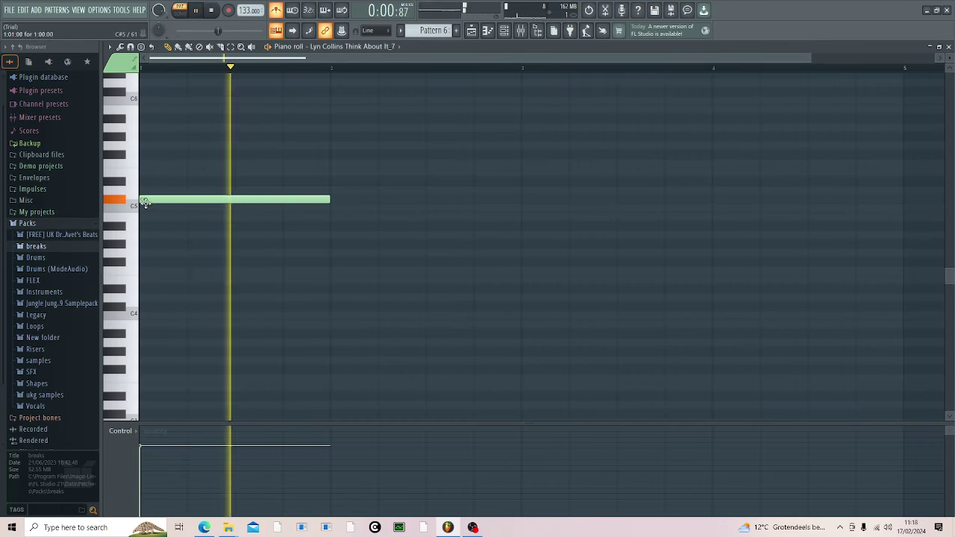
right_click(150, 199)
key("space")
Step: Place a one-bar D5 note for the break at the start of Pattern 6, play it and close the piano roll
left_click(148, 197)
key("space")
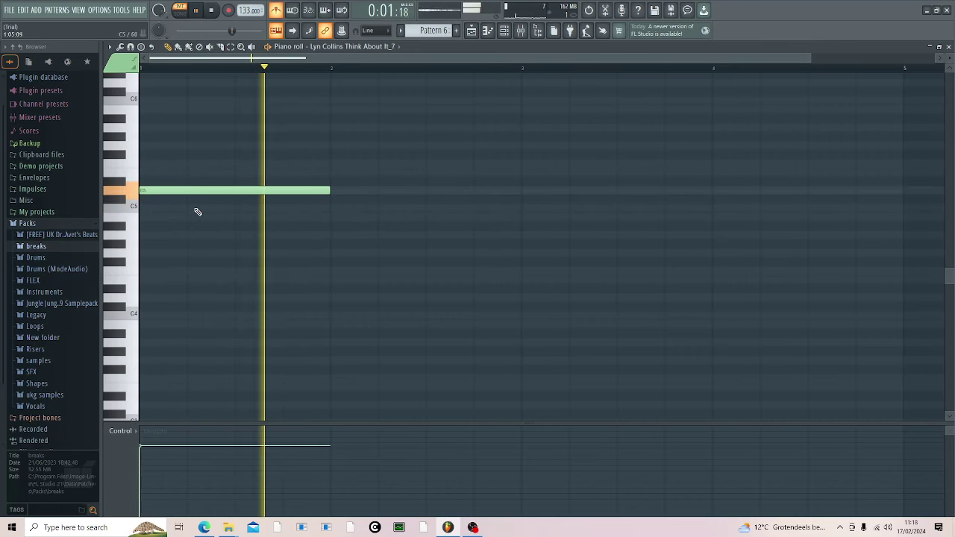
left_click(948, 46)
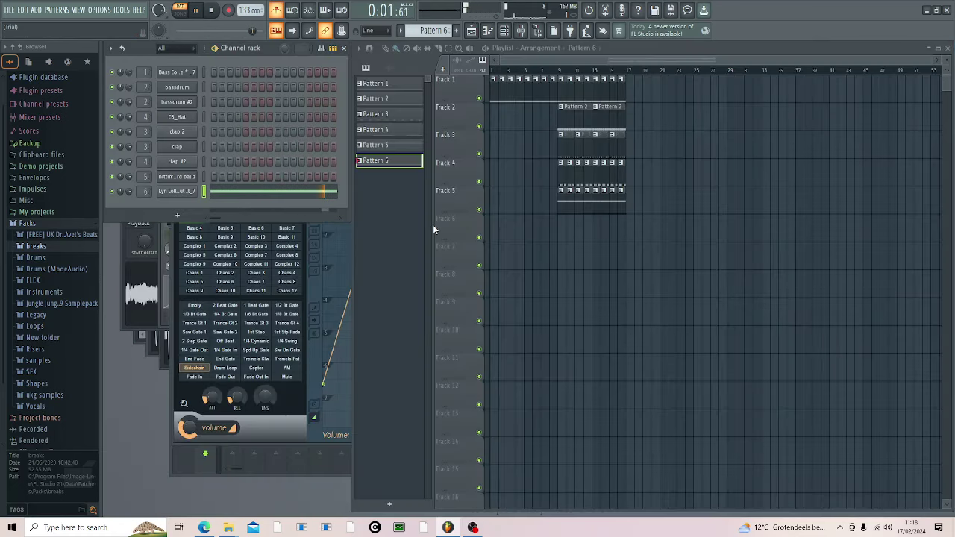
Step: Try Pattern 6 on Track 6 at bar 9 in song mode without the metronome, and remove the clip after listening
left_click(560, 227)
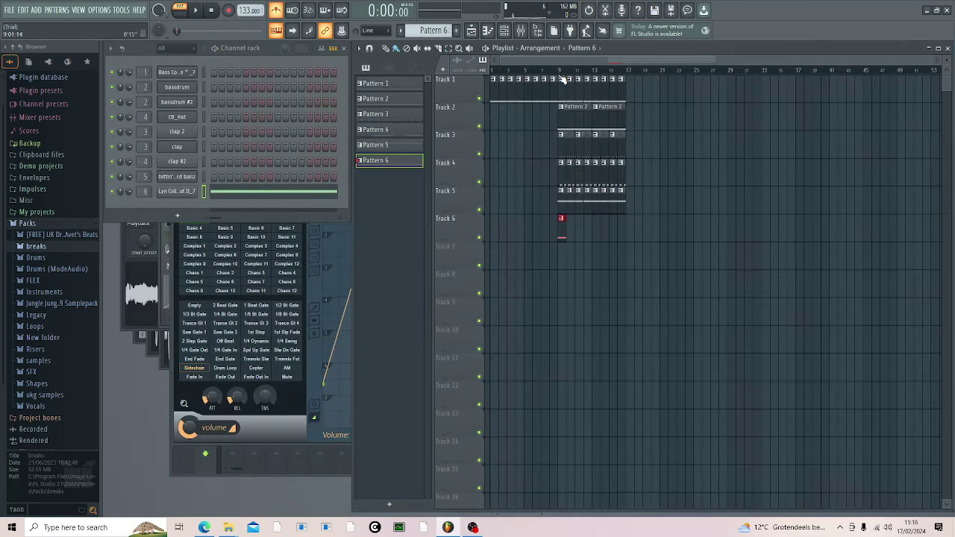
left_click(561, 72)
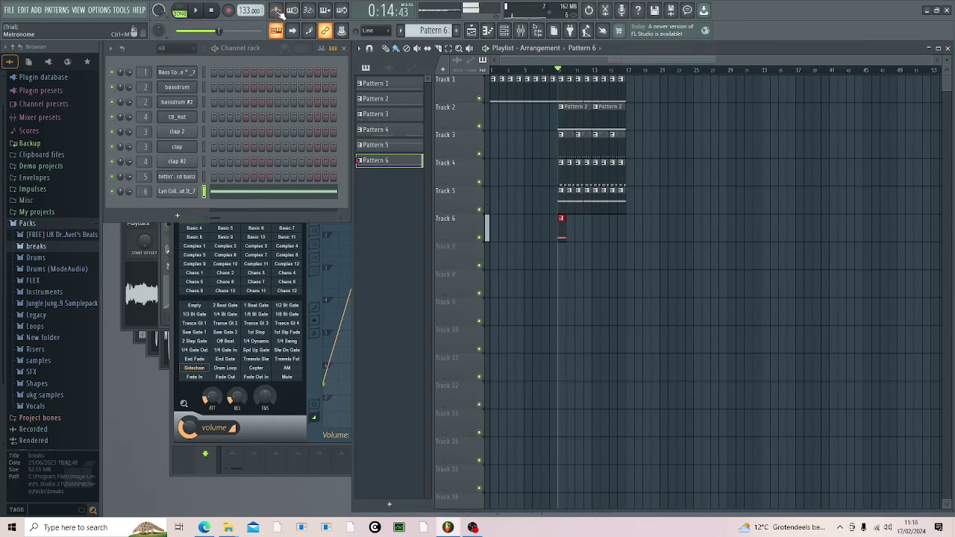
key("space")
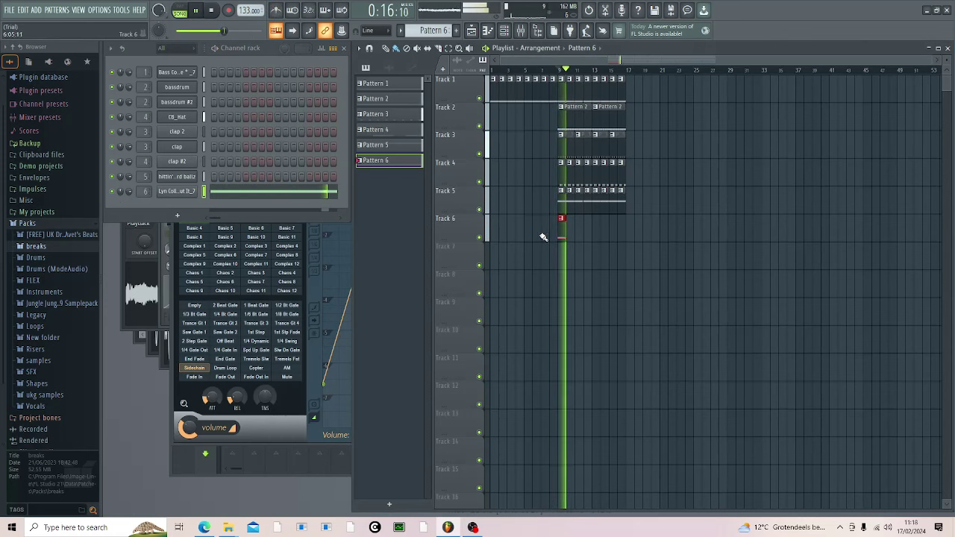
key("space")
right_click(563, 228)
key("space")
key("space")
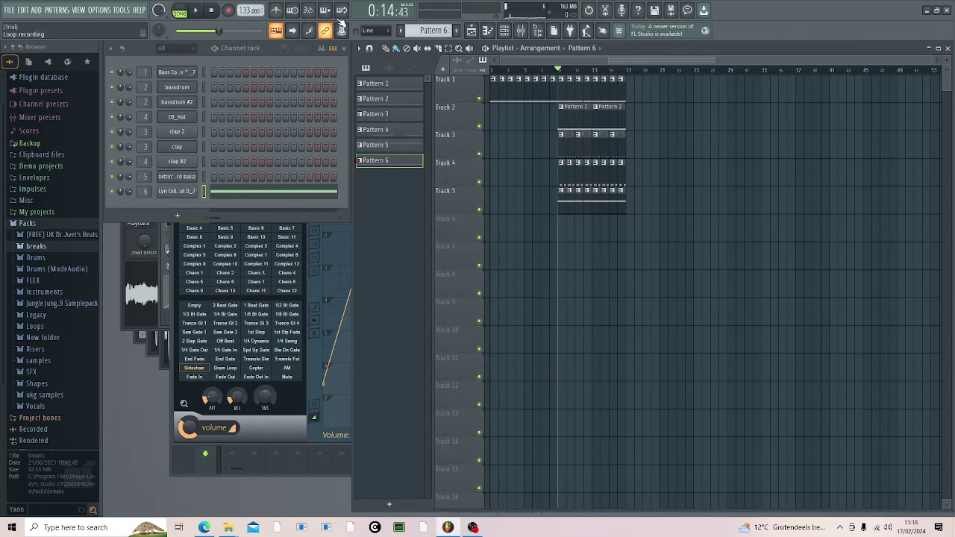
Step: Switch to the empty Pattern 7 and play the arrangement from the beginning
left_click(456, 31)
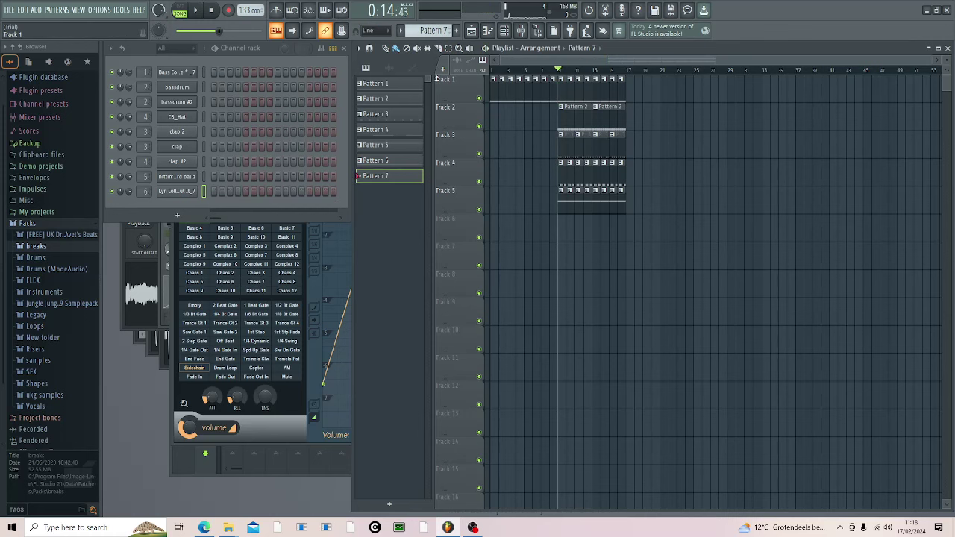
left_click(211, 11)
key("space")
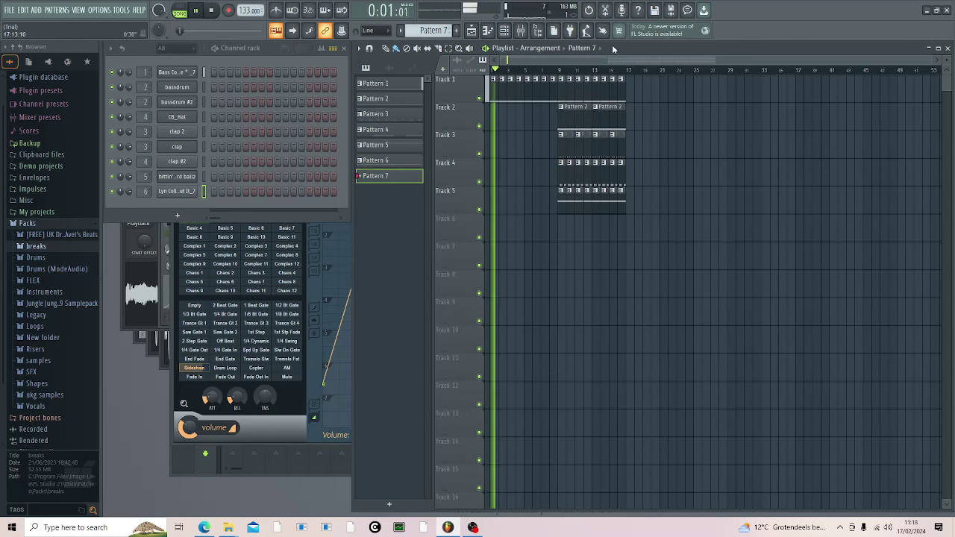
Step: Add the Wheel Up Signal sample from the FX folder of the Jungle Jungle sample pack as a new channel
left_click_drag(627, 60, 699, 69)
scroll(699, 72, "down", 2)
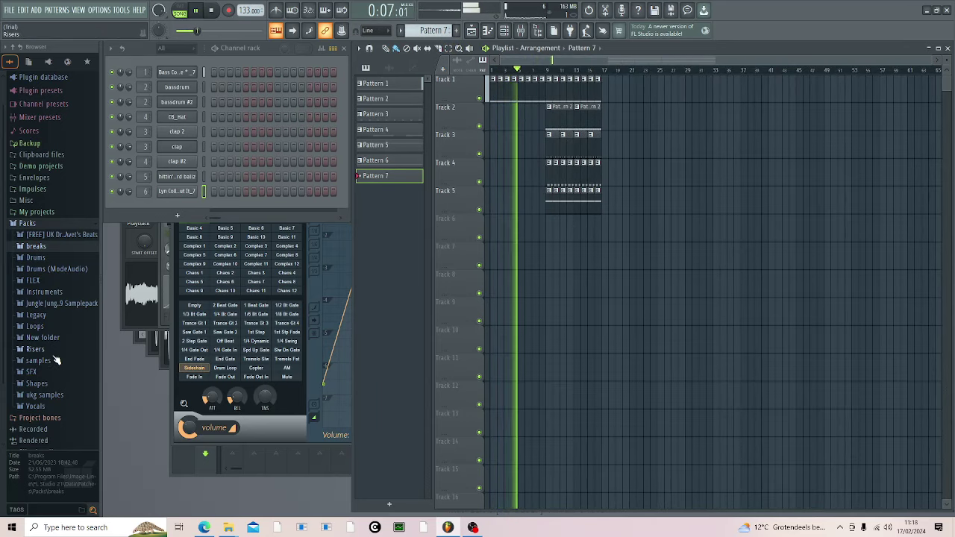
left_click(64, 303)
scroll(65, 319, "down", 1)
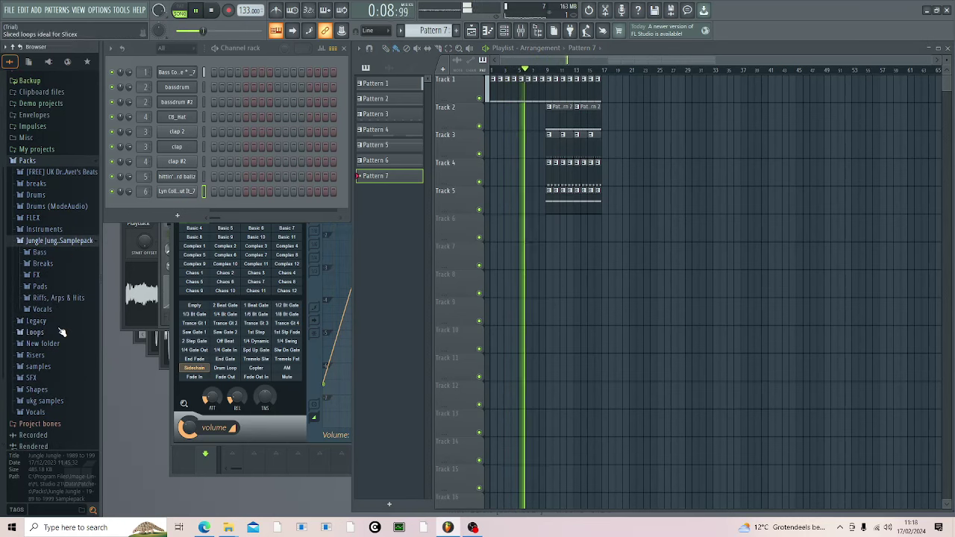
left_click(46, 276)
scroll(45, 279, "down", 1)
scroll(45, 289, "down", 10)
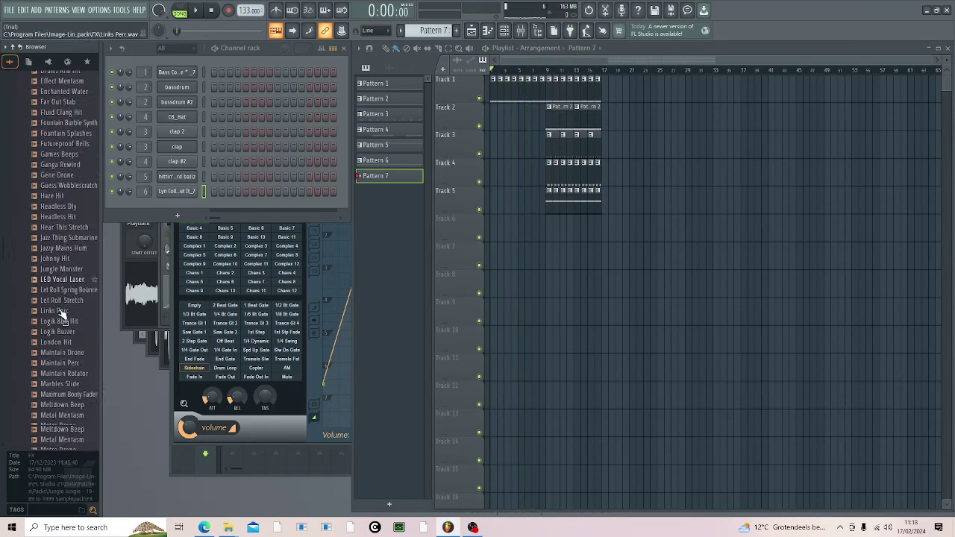
left_click(62, 319)
key("space")
left_click(65, 331)
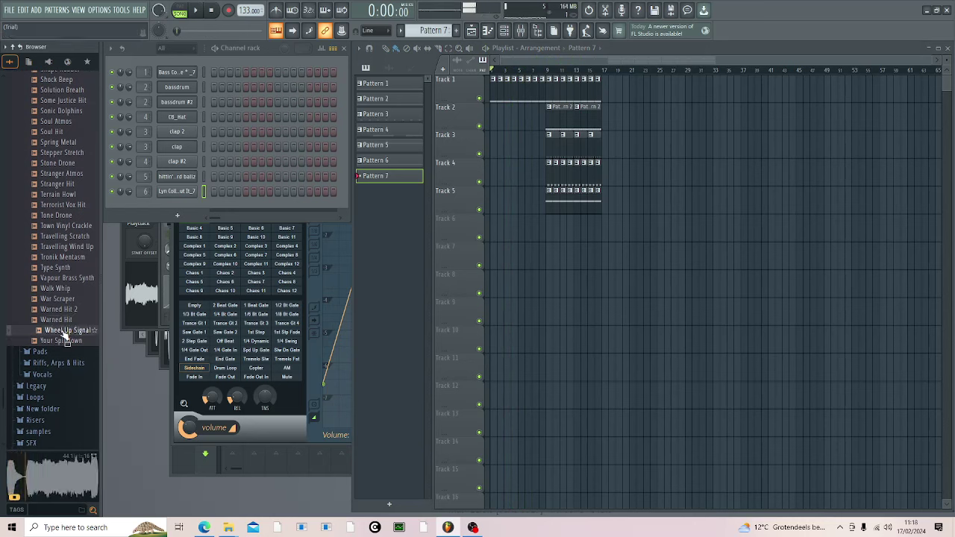
left_click_drag(65, 338, 179, 216)
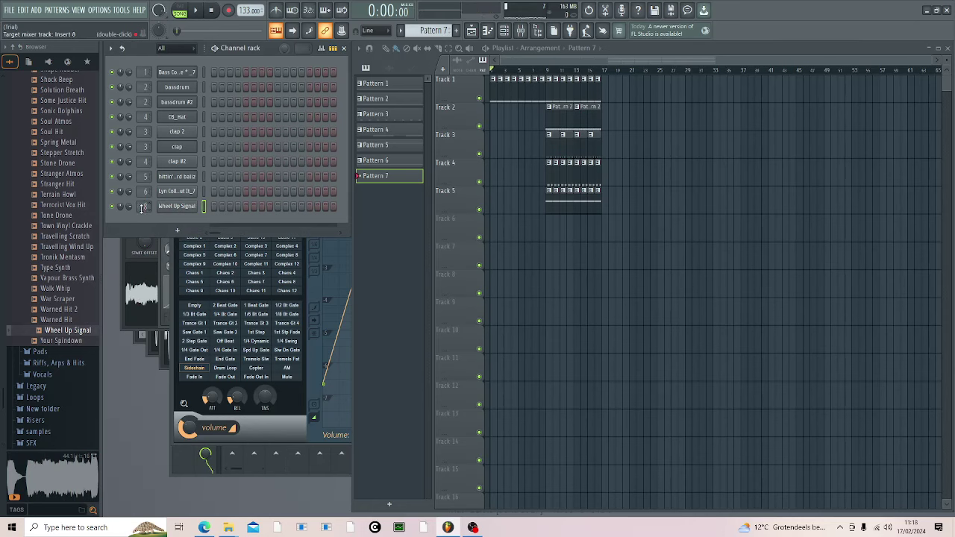
Step: Route the Wheel Up Signal channel to mixer track 7 and turn on its volume envelope
right_click(184, 208)
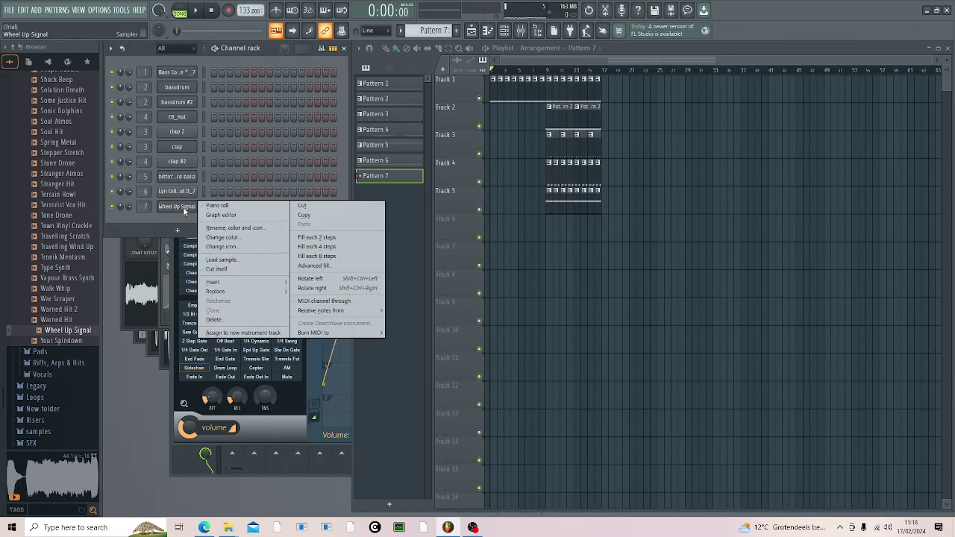
left_click(183, 209)
left_click(183, 209)
left_click(181, 149)
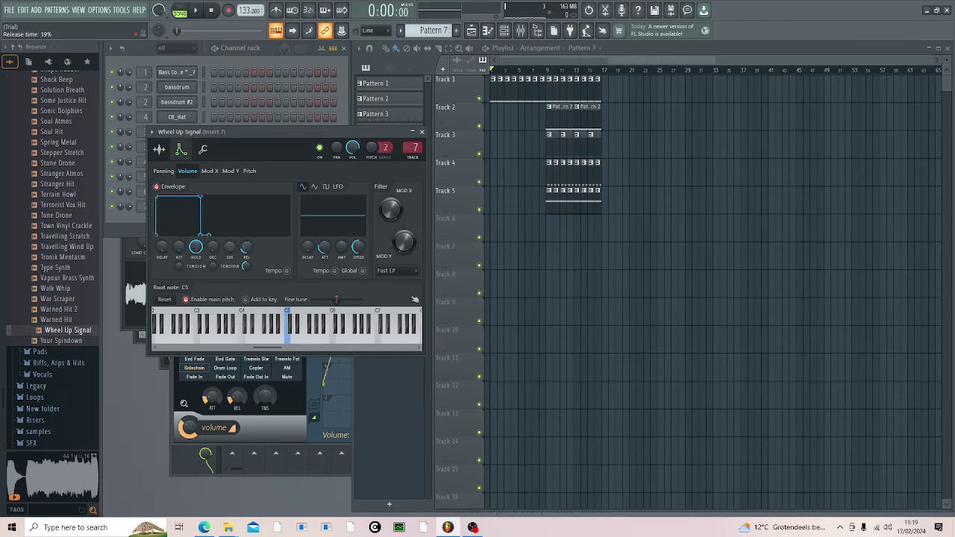
Step: Play the arrangement from the beginning while triggering Wheel Up Signal live at C5
left_click(345, 94)
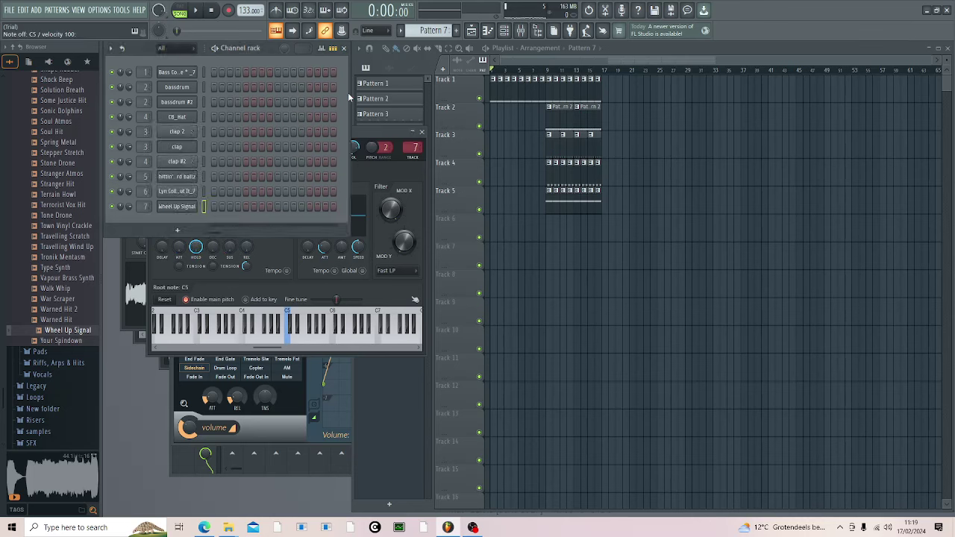
key("space")
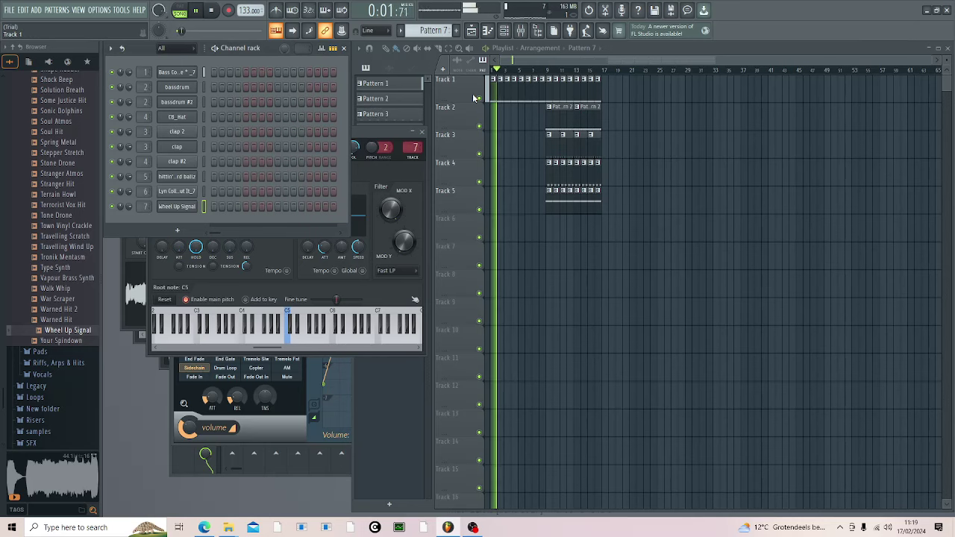
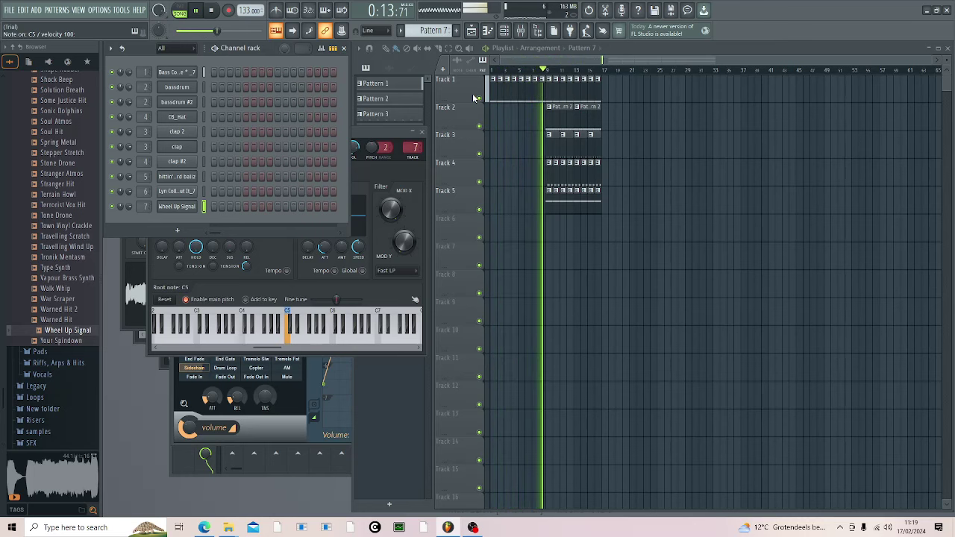
key("space")
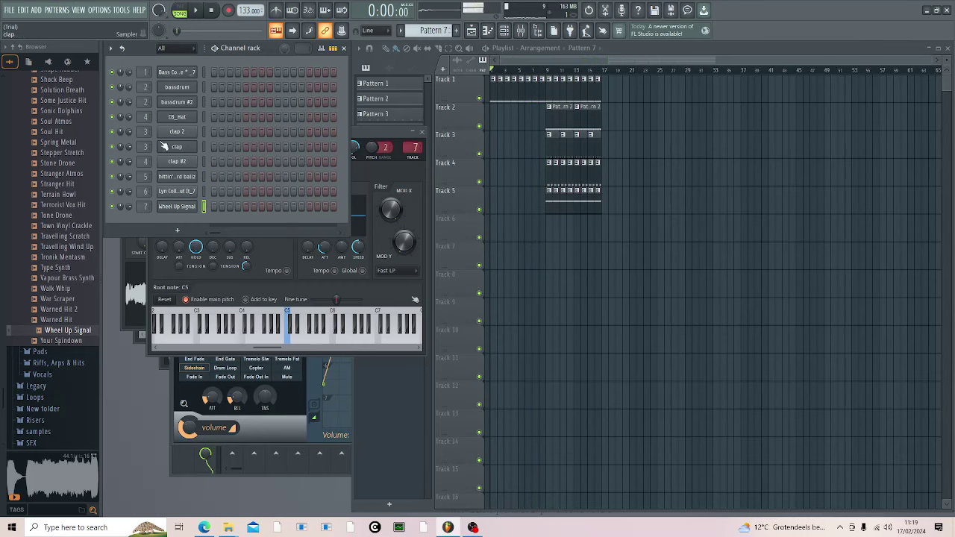
Step: Place a one-step C5 note for Wheel Up Signal on beat 2 of Pattern 7 and play it in pattern mode
right_click(185, 212)
left_click(212, 206)
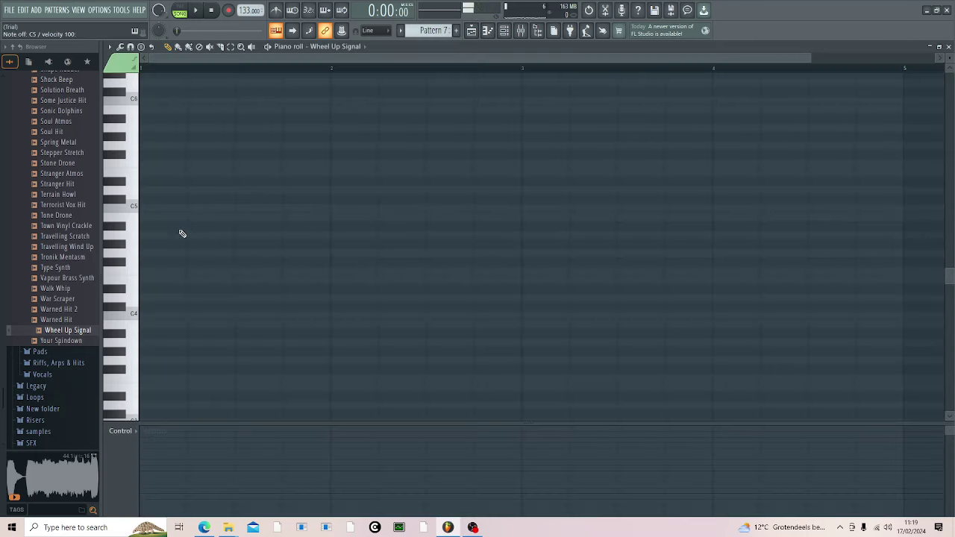
left_click(194, 213)
right_click(373, 208)
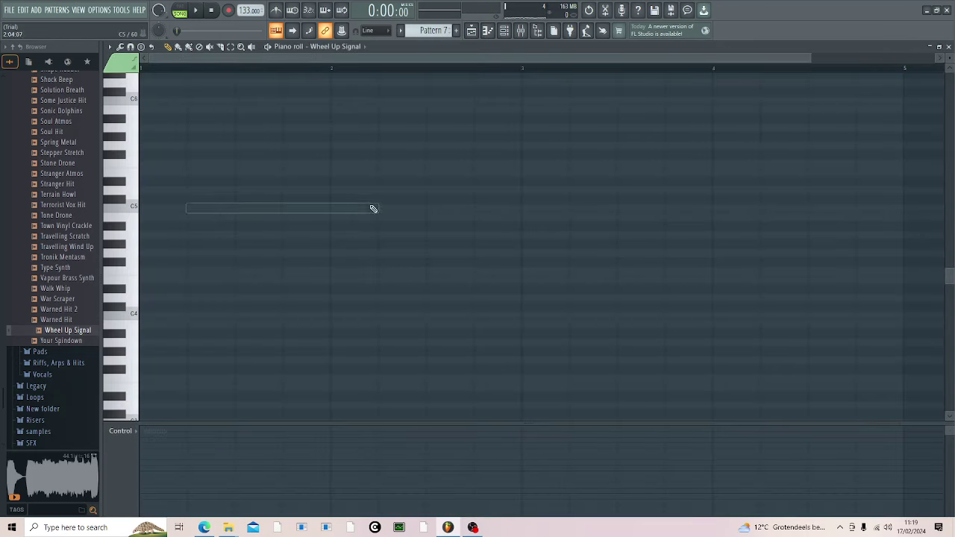
left_click(211, 209)
left_click_drag(382, 212, 206, 211)
key("space")
left_click(179, 8)
key("space")
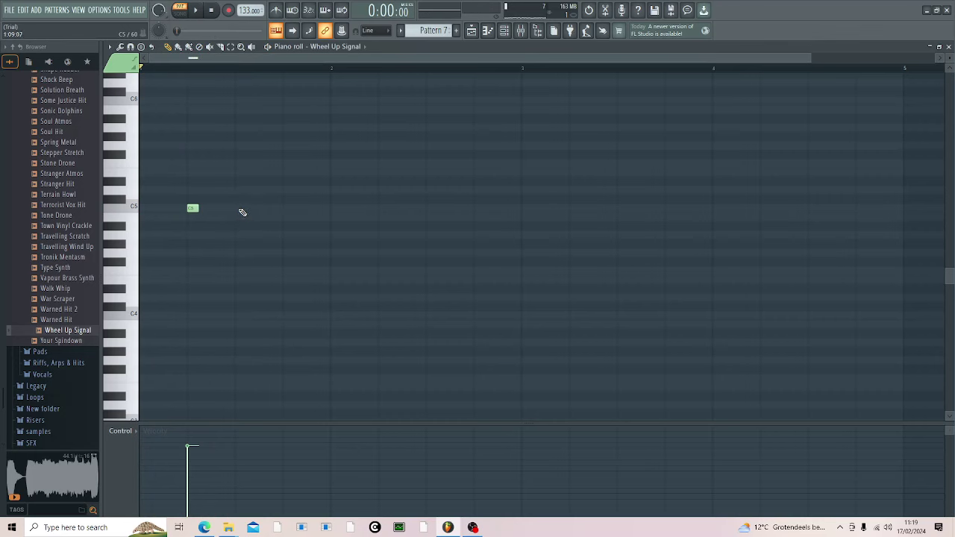
Step: With the metronome on, move the C5 note to step 3 and add another one-step C5 note at step 7
key("space")
left_click(276, 11)
key("space")
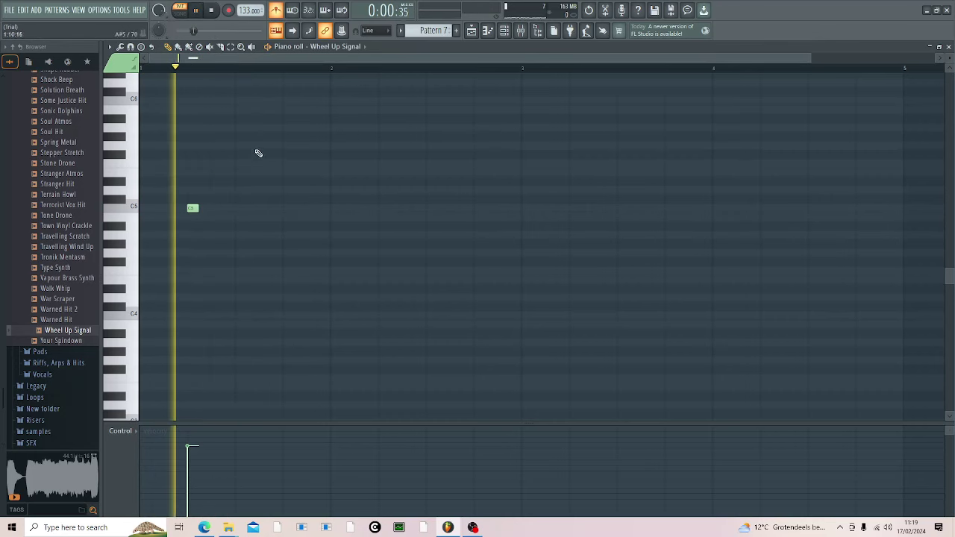
key("space")
left_click_drag(191, 208, 168, 208)
key("space")
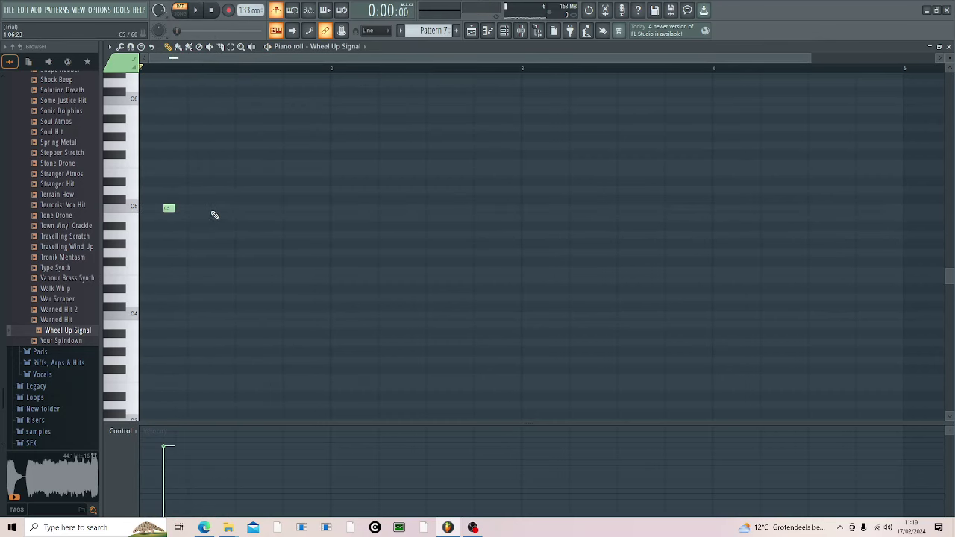
left_click(216, 209)
Step: Try a C5 note at step 9 stretched to six steps, play it against the metronome and delete it
left_click(240, 209)
key("space")
left_click_drag(243, 209, 310, 211)
key("space")
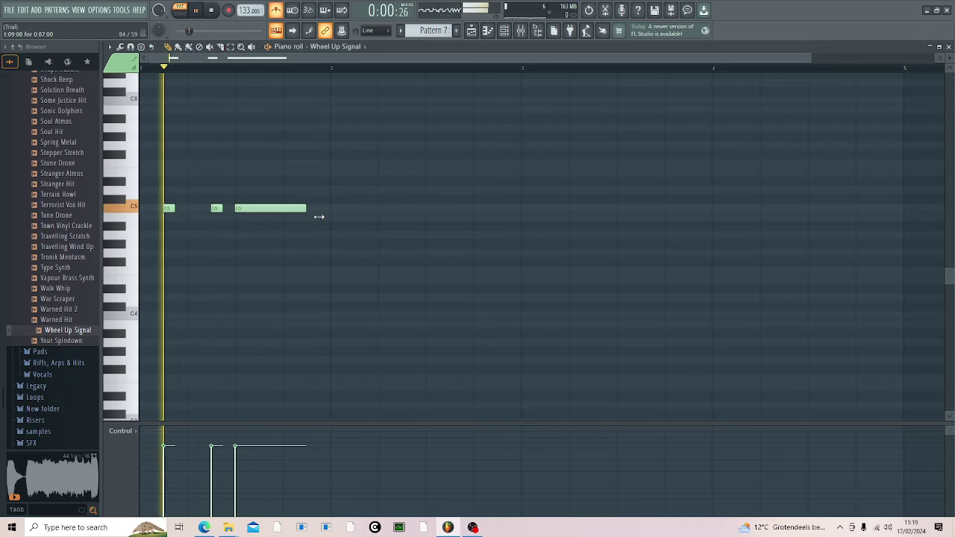
right_click(306, 210)
key("space")
key("space")
Step: Try a longer C5 note at step 7, play it, and shorten it back to one step
left_click_drag(222, 207, 328, 210)
key("space")
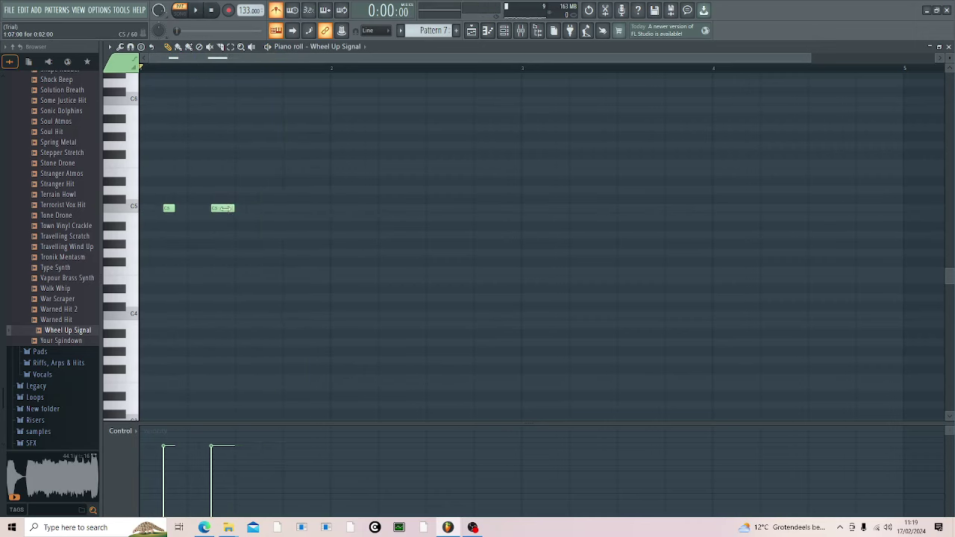
left_click_drag(224, 208, 223, 209)
key("space")
key("space")
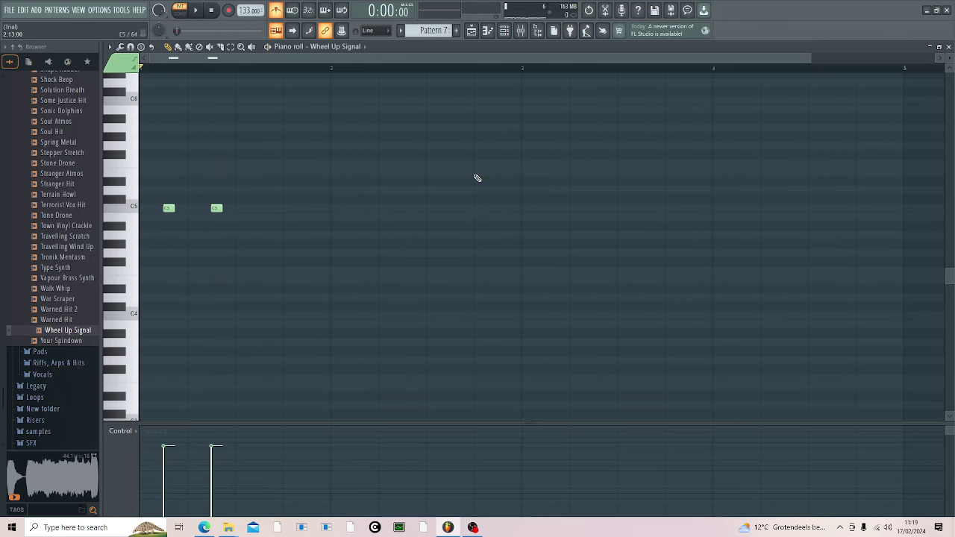
Step: Close the piano roll and clone the Wheel Up Signal channel after checking its sample settings
left_click(948, 46)
left_click(179, 206)
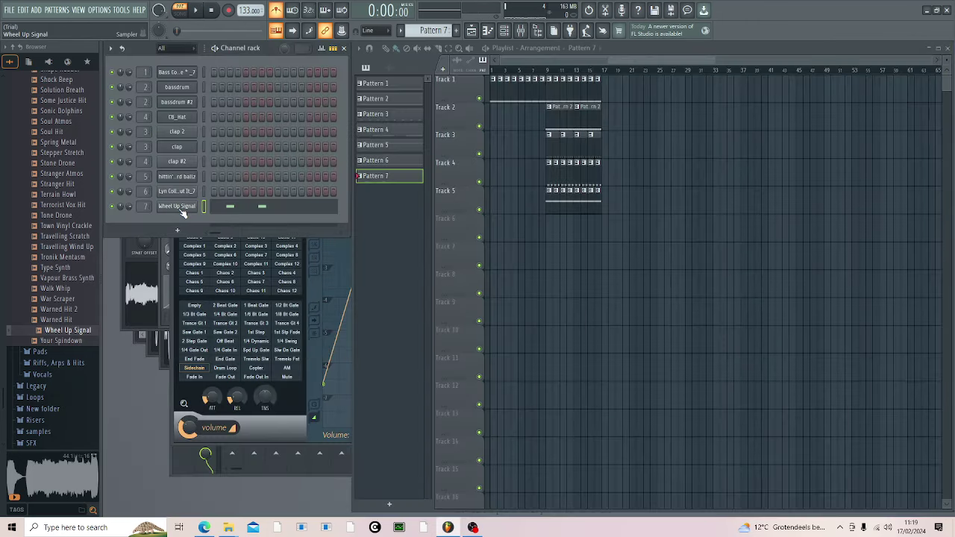
left_click(179, 207)
left_click(158, 149)
left_click_drag(214, 309, 140, 221)
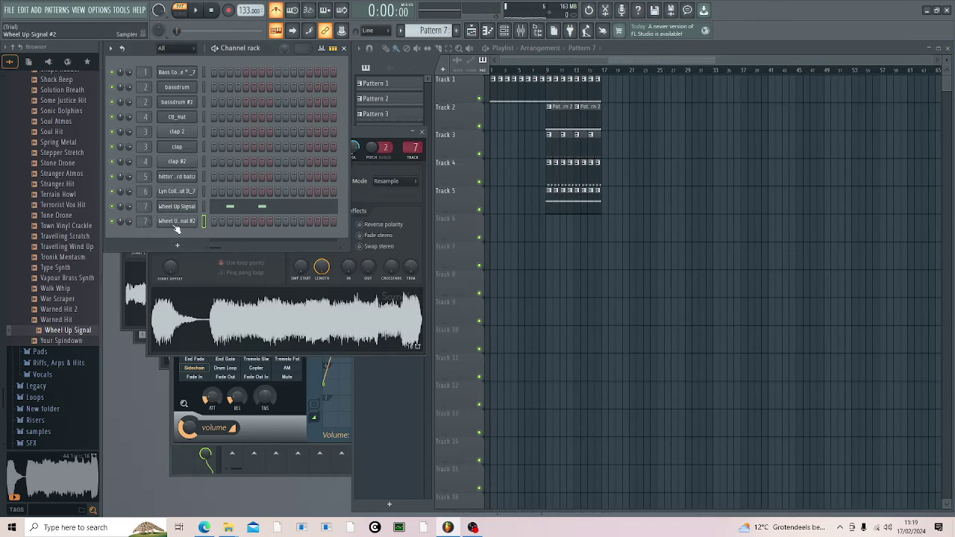
Step: Set the cloned Wheel Up Signal channel's sample start offset to 22% to skip the opening hit
left_click(176, 225)
left_click(193, 163)
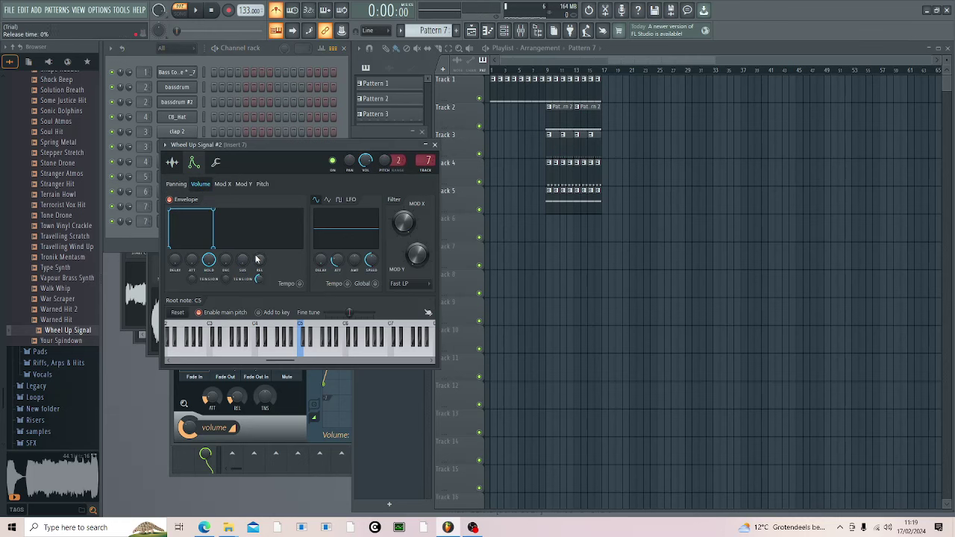
left_click(172, 162)
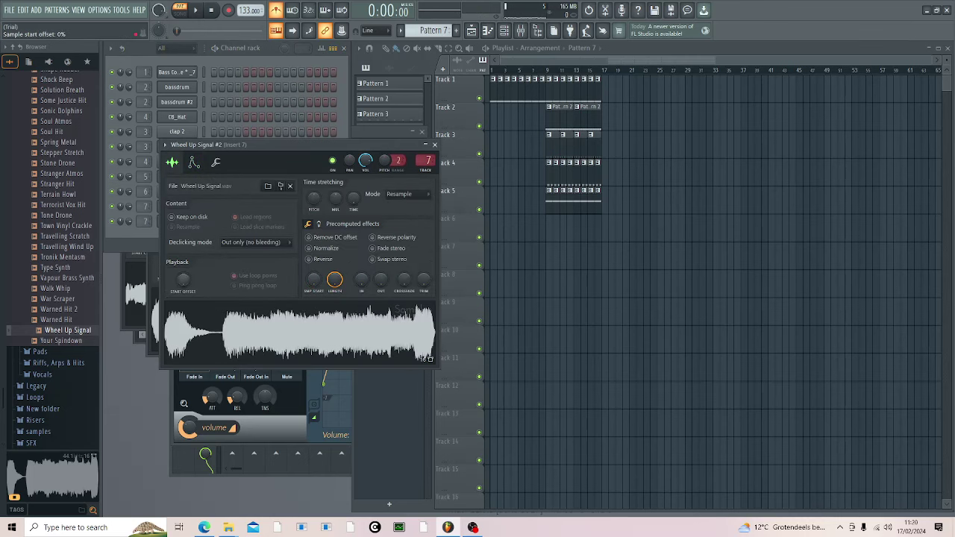
left_click_drag(183, 279, 183, 271)
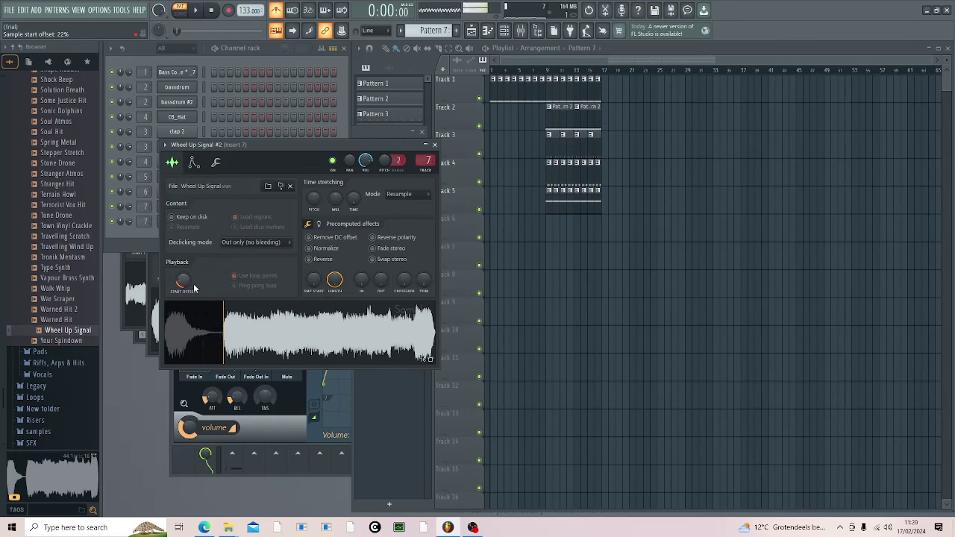
Step: Place a half-bar C5 note for the cloned channel from step 9 of Pattern 7, play it and close the piano roll
left_click(145, 240)
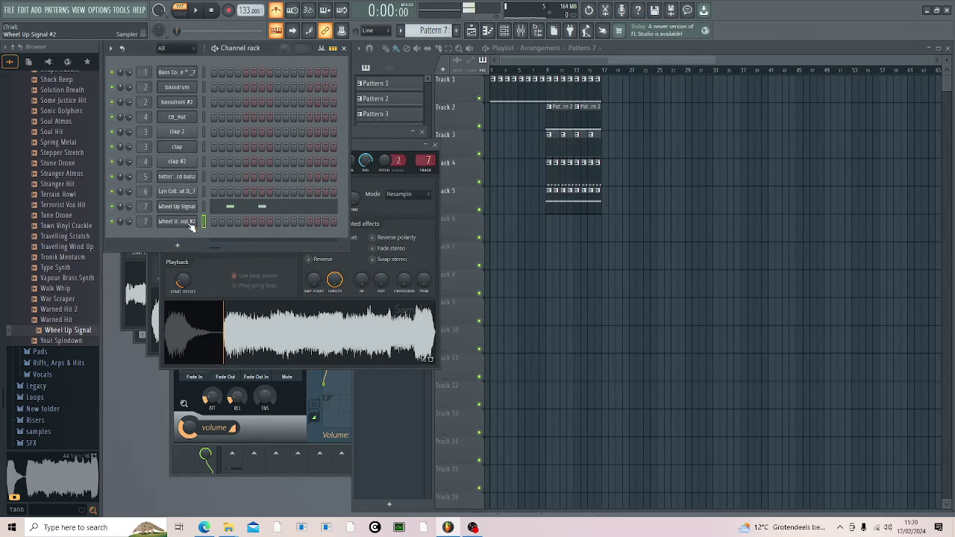
right_click(186, 223)
left_click(224, 223)
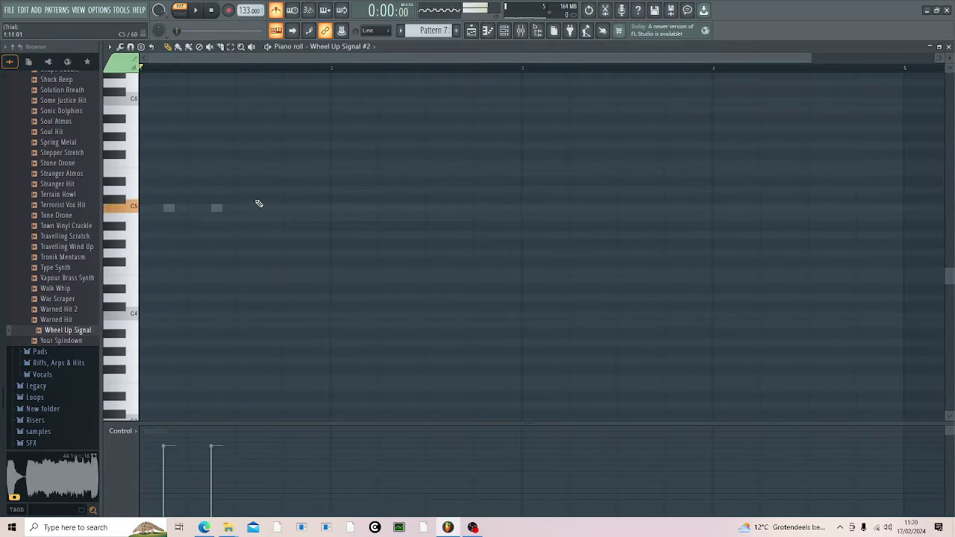
key("space")
left_click(237, 209)
left_click(252, 216)
key("space")
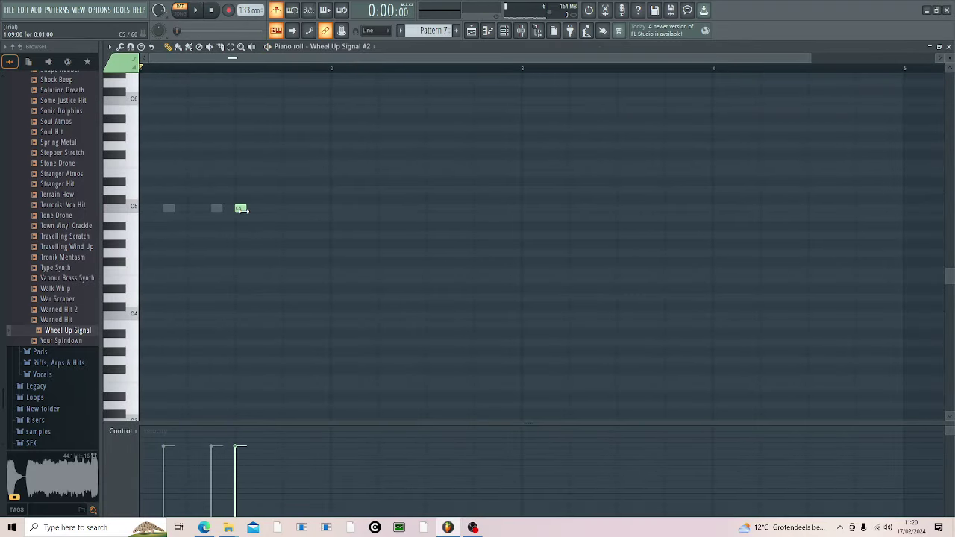
key("space")
left_click_drag(242, 210, 335, 217)
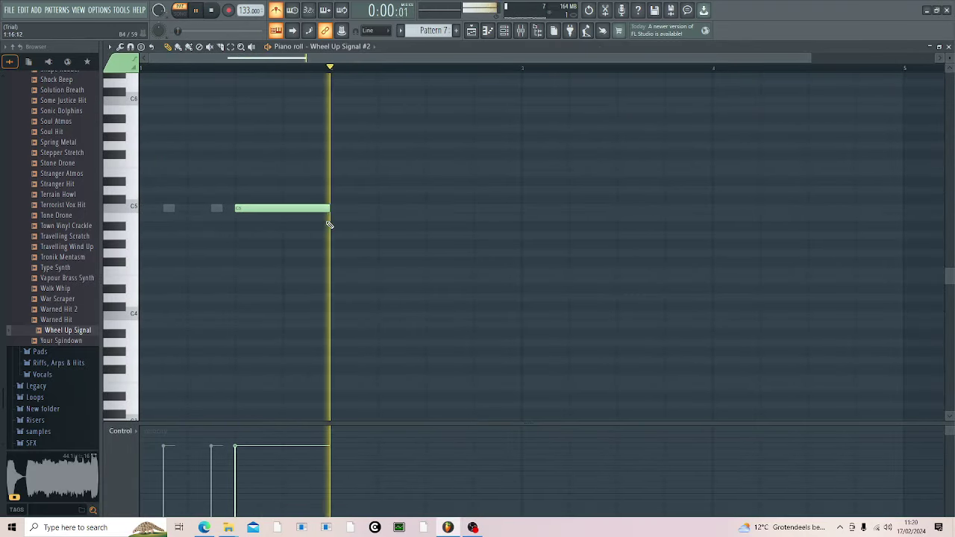
key("space")
left_click(948, 47)
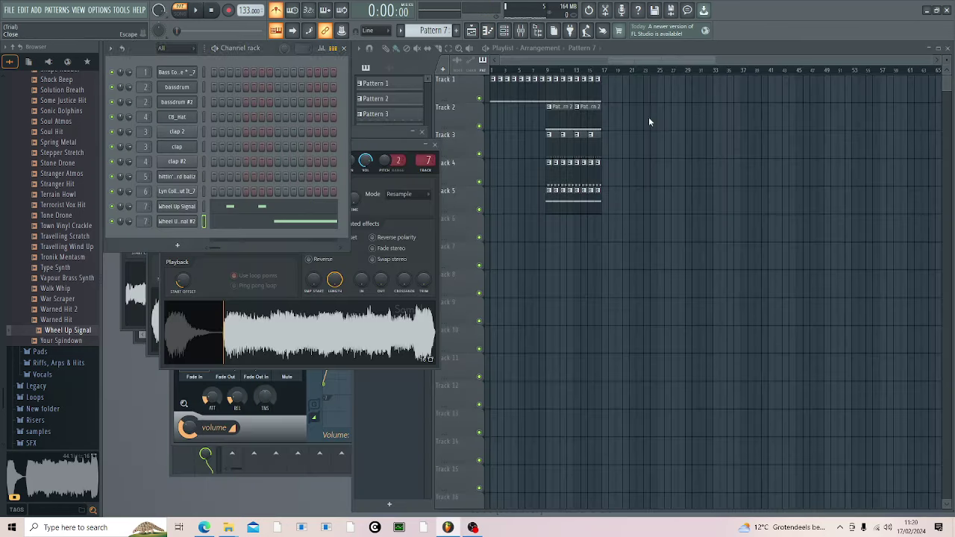
Step: Set the cloned channel's time stretch multiplier to 103.32%, play the pattern and copy the multiplier value
left_click(367, 192)
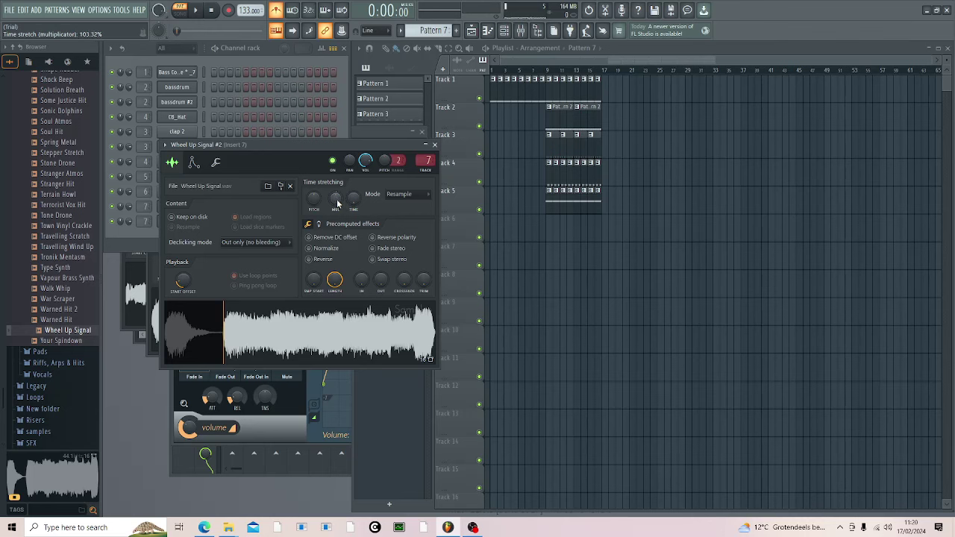
key("space")
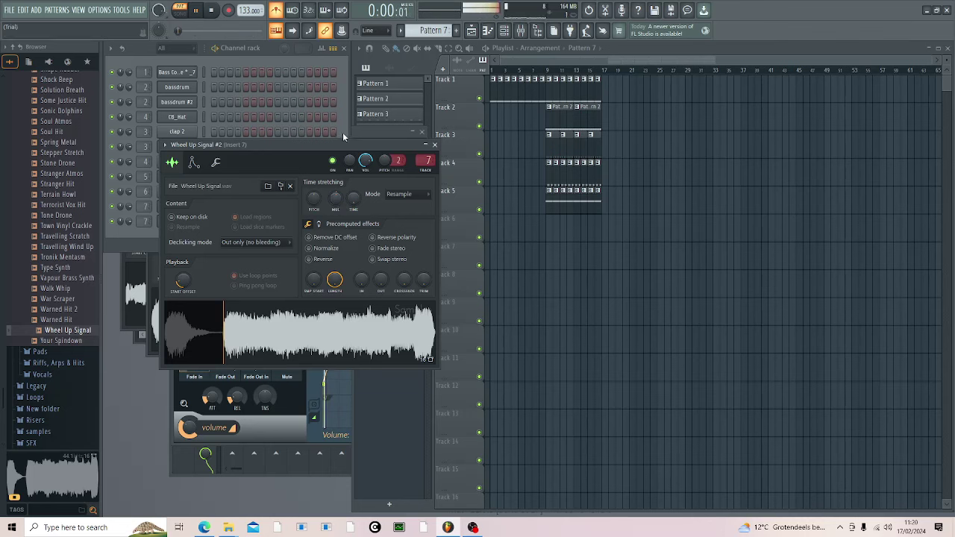
left_click(342, 132)
left_click(361, 186)
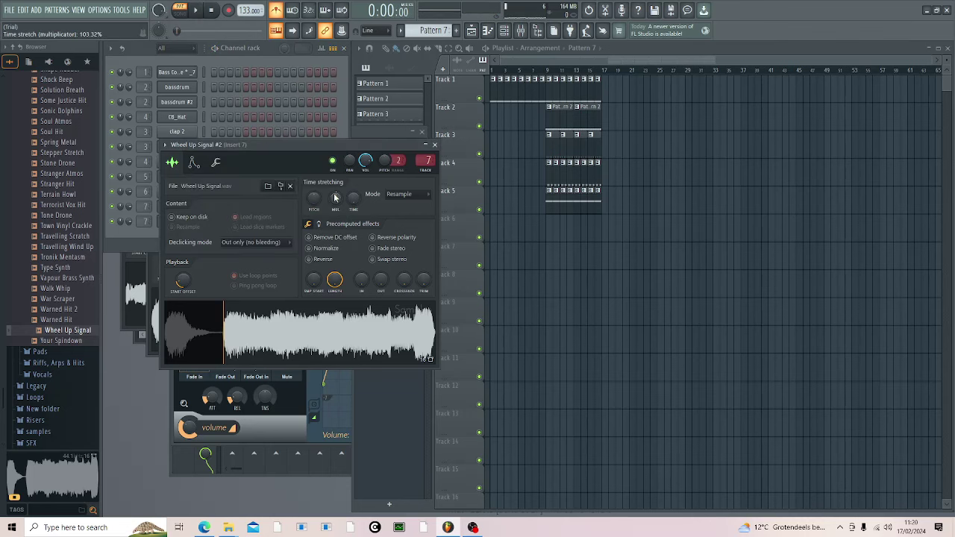
right_click(342, 197)
left_click(350, 212)
Step: Paste the copied time stretch multiplier into the original Wheel Up Signal channel and play the pattern
left_click(142, 237)
left_click(186, 212)
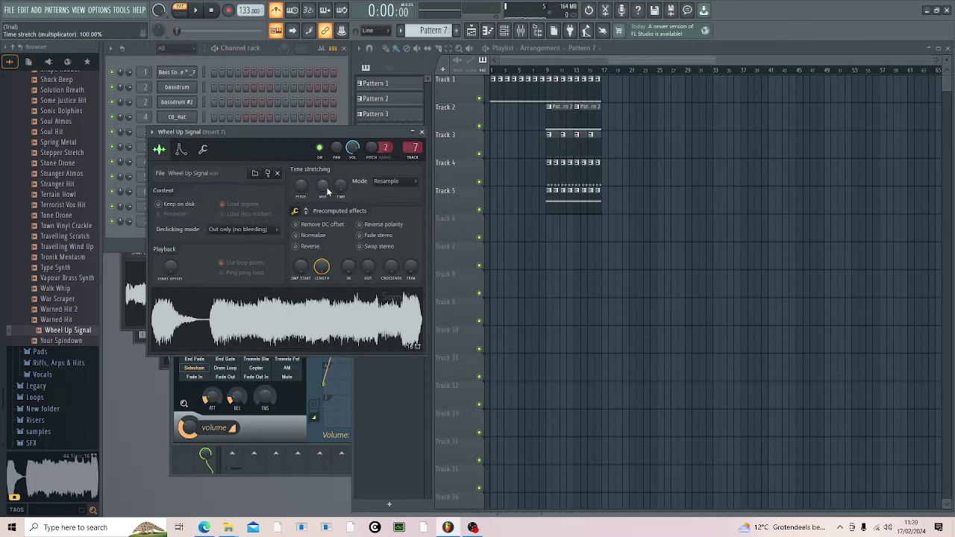
right_click(327, 192)
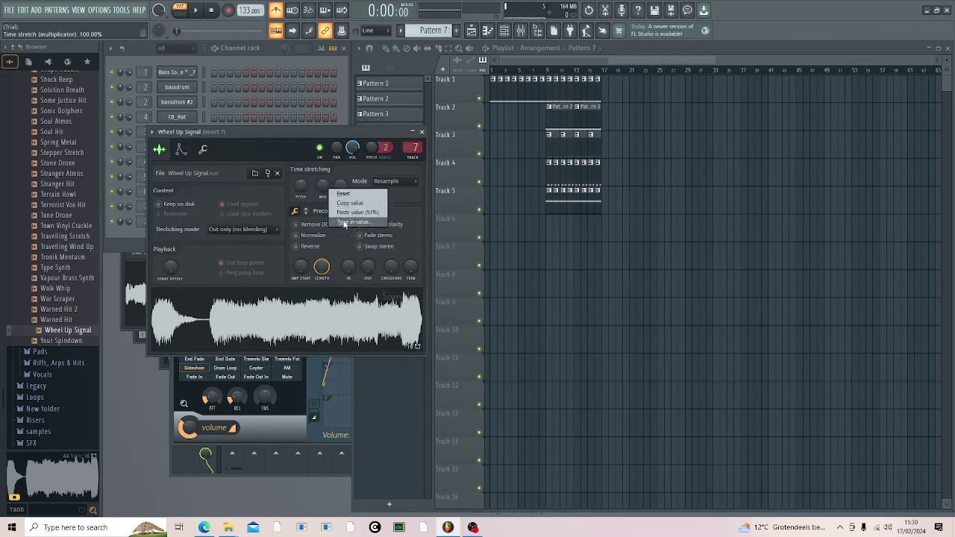
left_click(347, 213)
key("space")
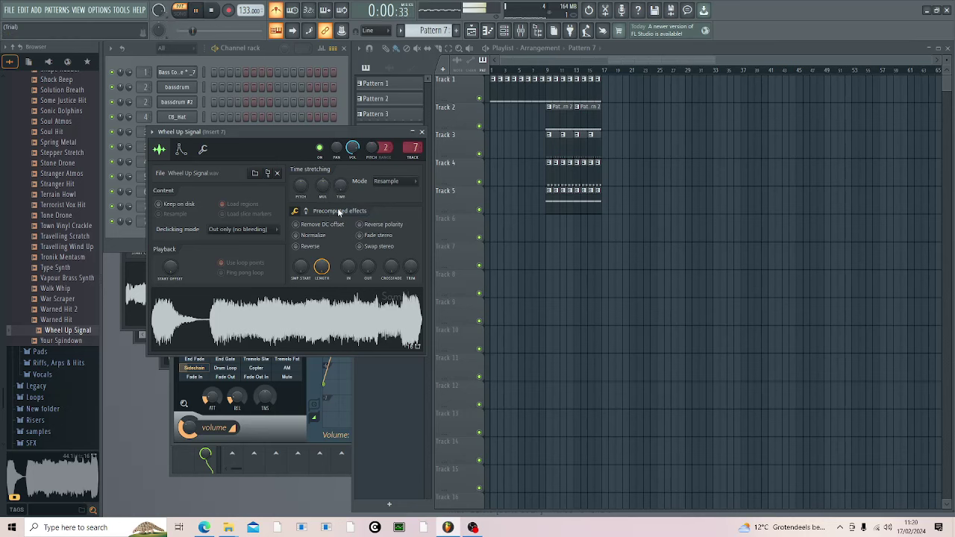
Step: Stop playback and load Fruity Delay 3 into the first effect slot of the Wheel Up Signal's mixer track, Insert 7
left_click(342, 117)
key("space")
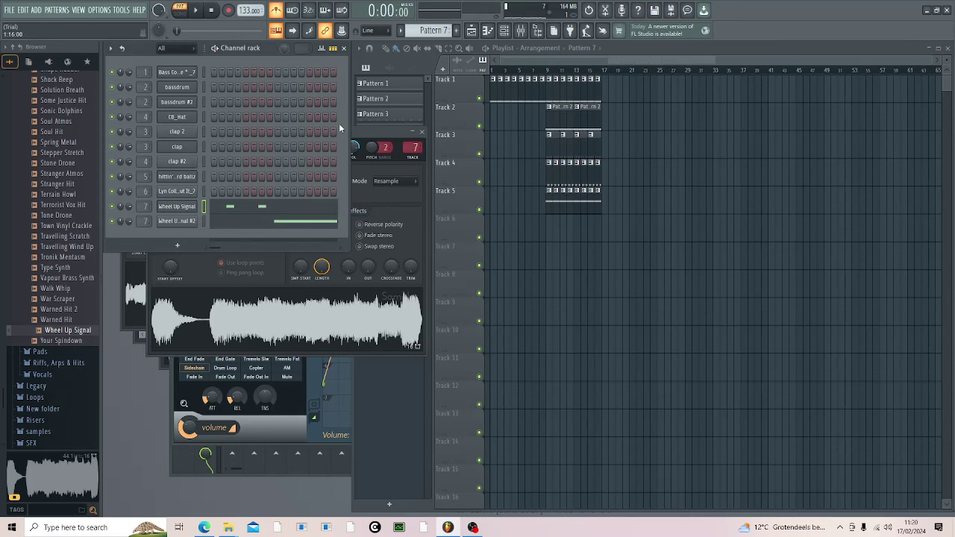
double_click(146, 221)
left_click(716, 263)
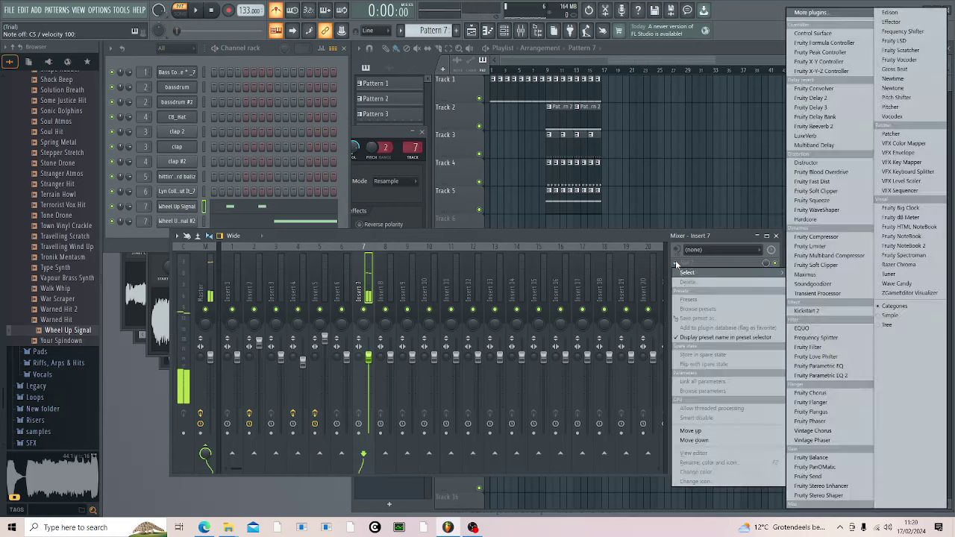
left_click(819, 108)
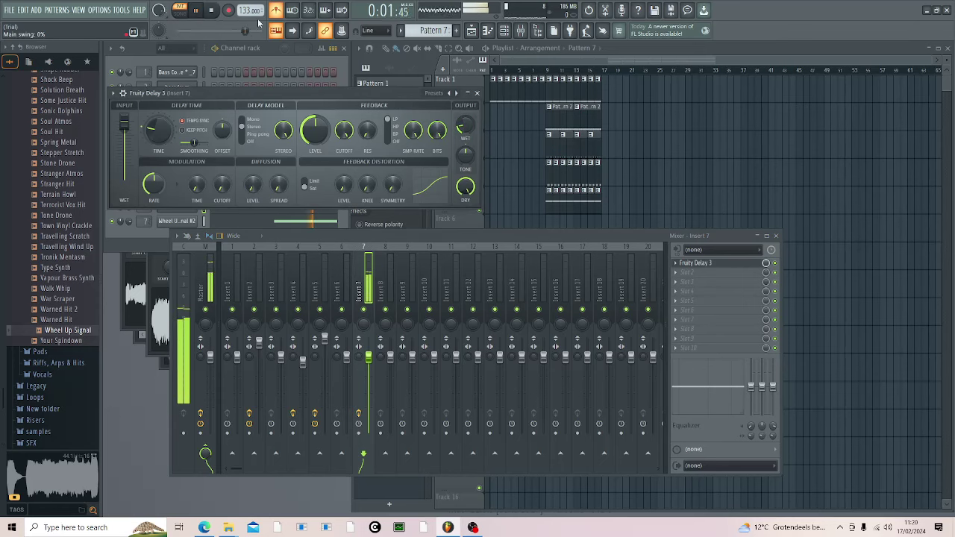
Step: Place Pattern 7 at bar 8 on Track 6 and play the arrangement from bar 7
left_click(517, 72)
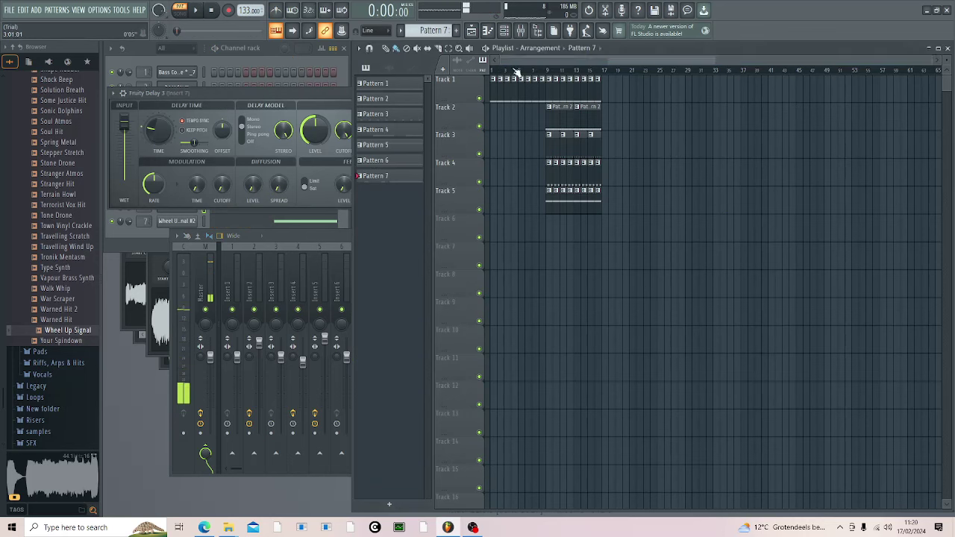
left_click(534, 72)
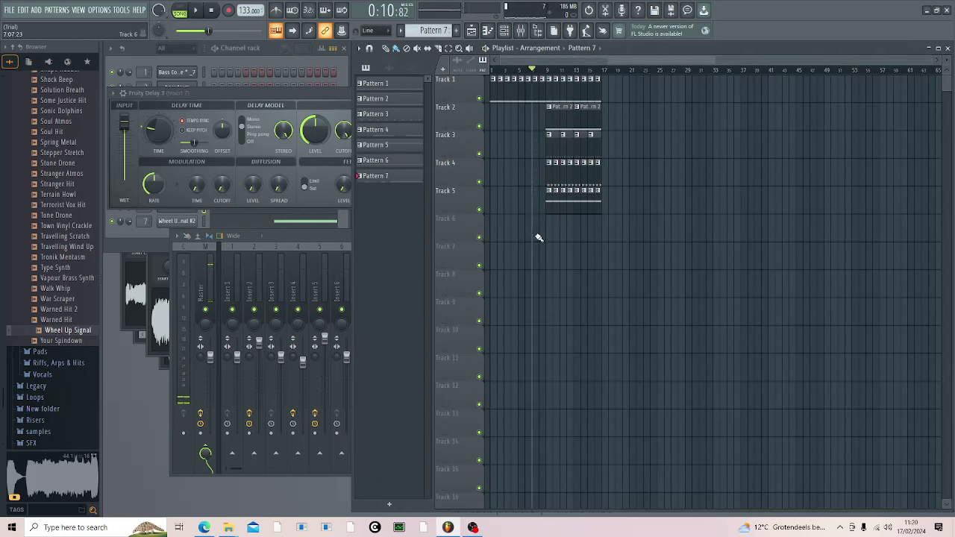
key("space")
left_click(542, 218)
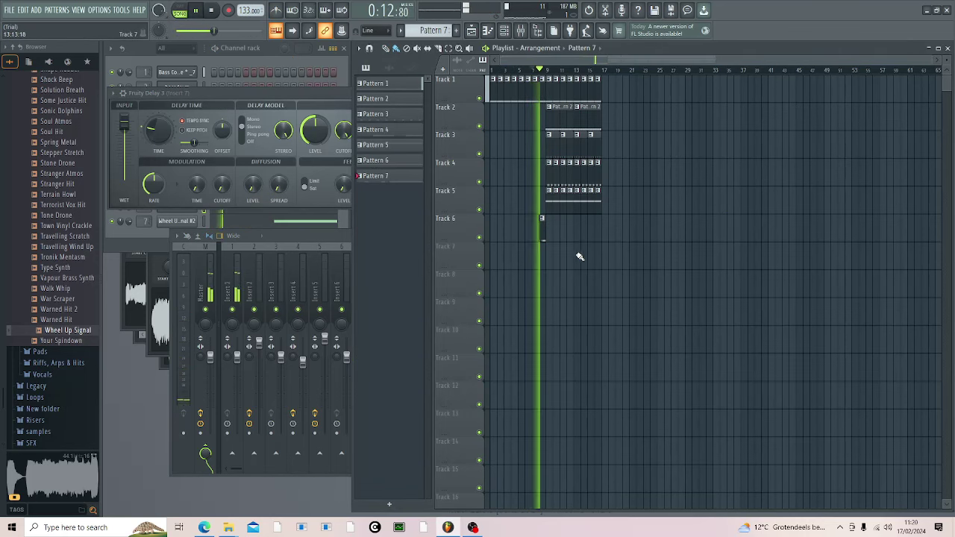
left_click(341, 79)
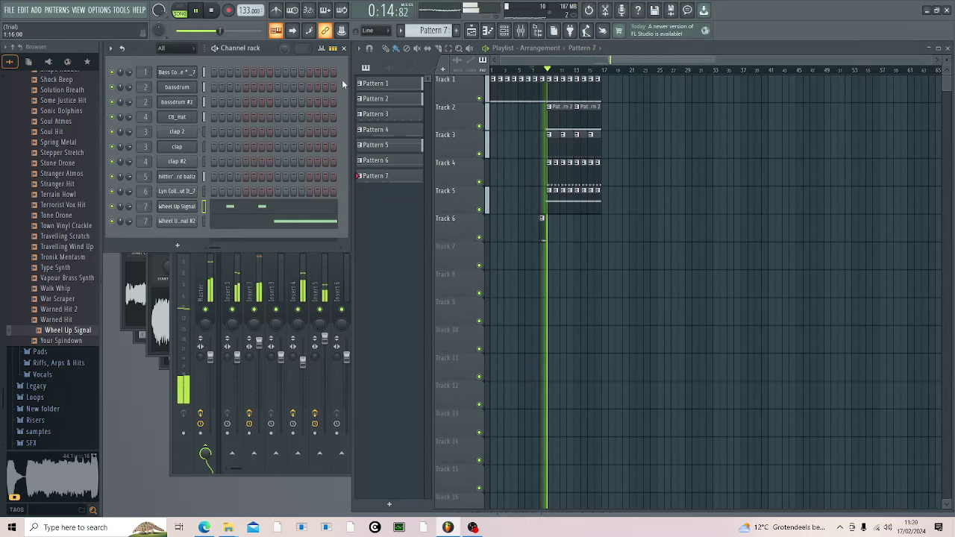
left_click(187, 300)
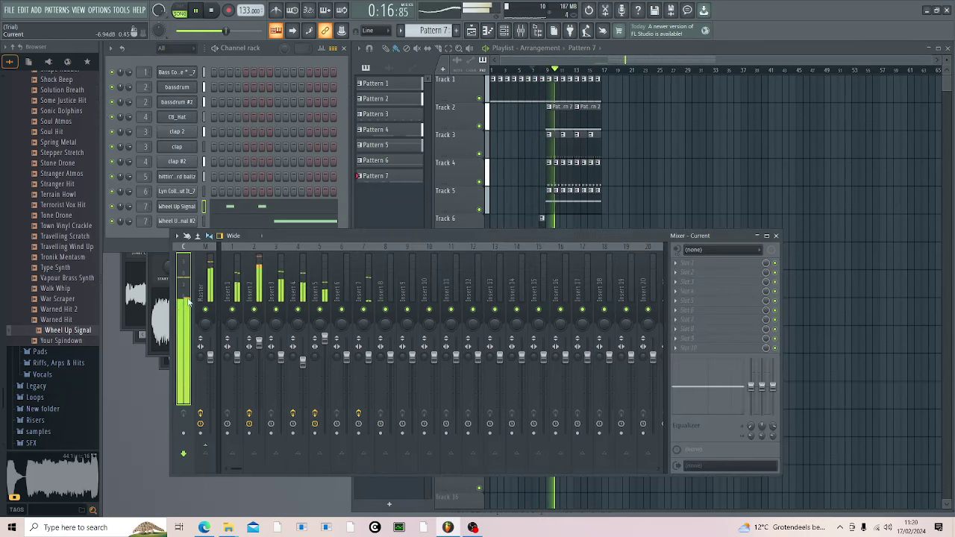
left_click(627, 60)
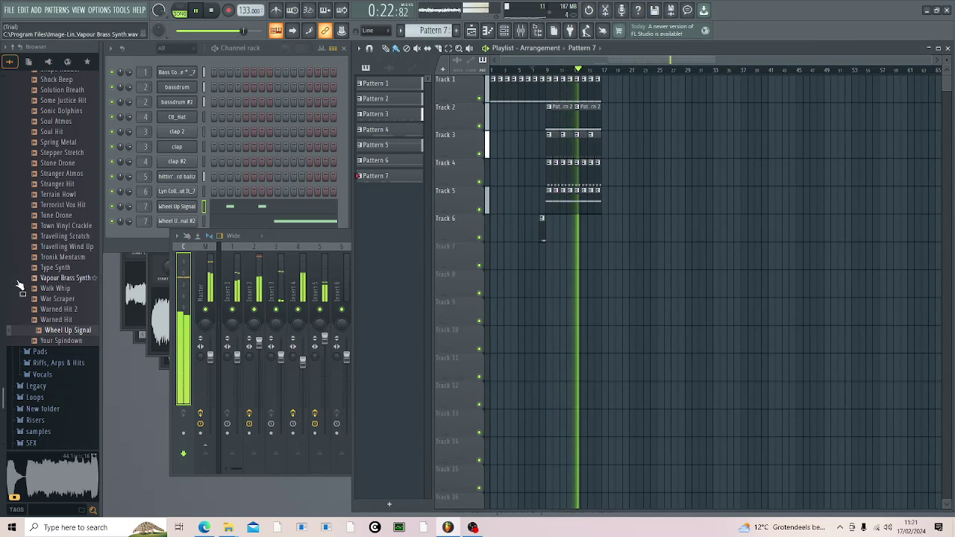
Step: Audition the Tone Drone and Terrorist Vox Hit samples, play the arrangement, and add Terrorist Vox Hit as a new channel
left_click(60, 218)
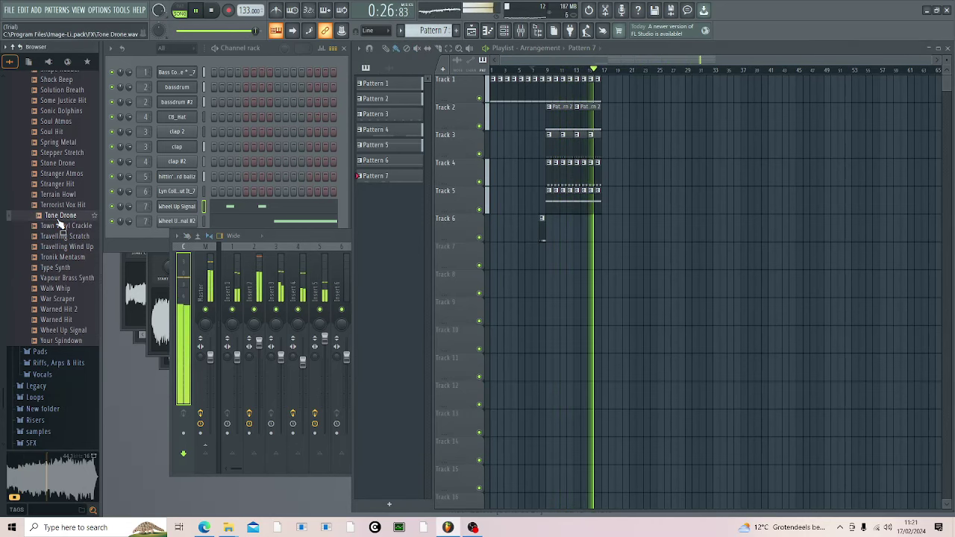
left_click(65, 206)
key("space")
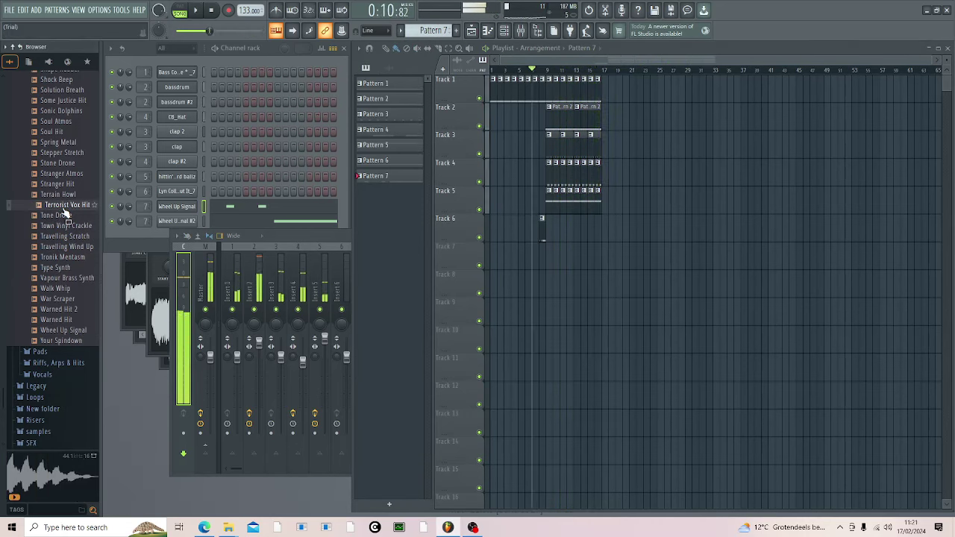
key("space")
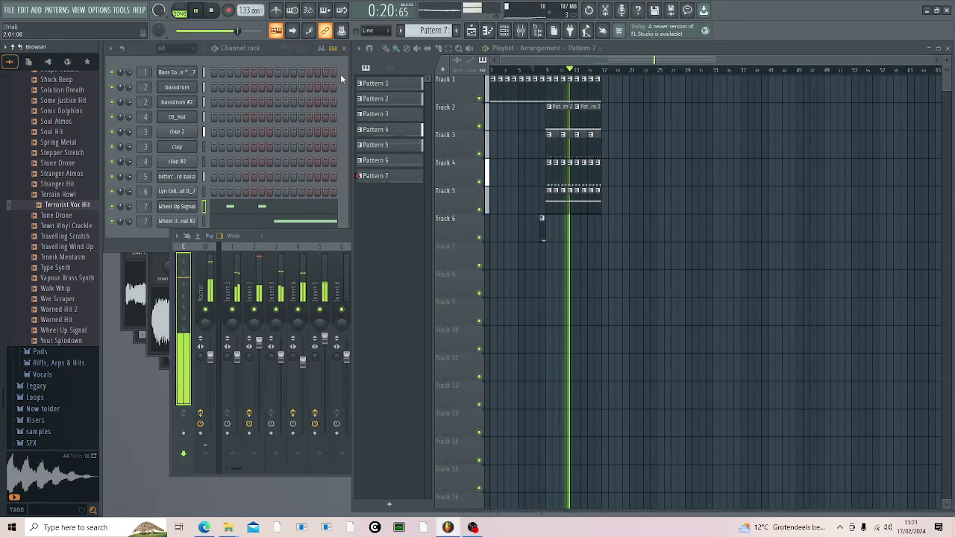
key("space")
left_click_drag(64, 207, 179, 238)
left_click(182, 237)
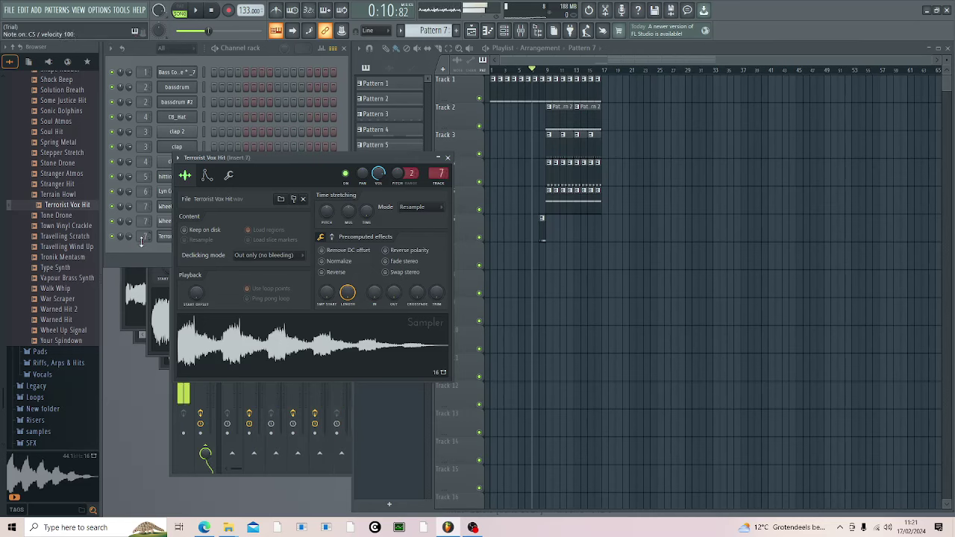
Step: Enable the Terrorist Vox Hit channel's volume envelope with attack and sustain at 0%
left_click(208, 176)
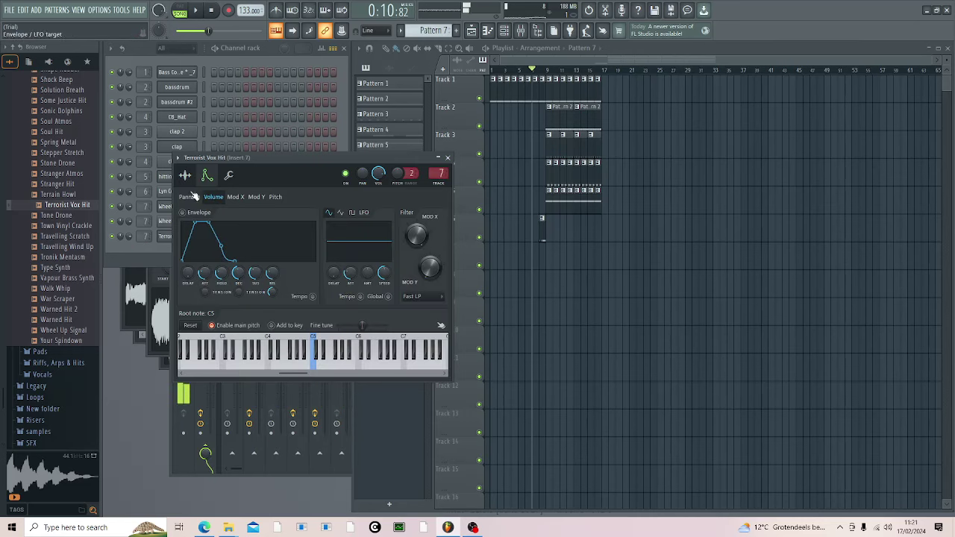
left_click(185, 175)
left_click(207, 176)
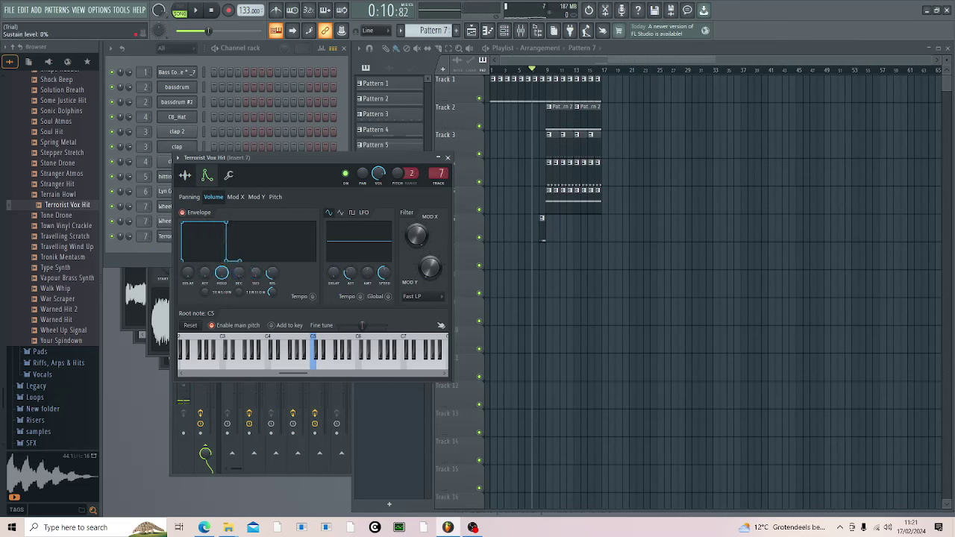
left_click(166, 253)
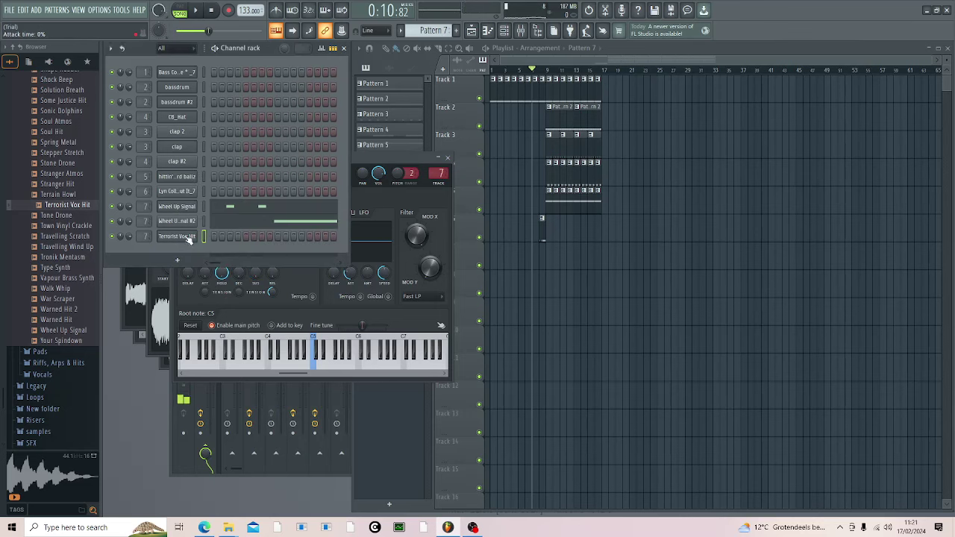
Step: Place a half-beat C5 note for Terrorist Vox Hit on step 3 of the empty Pattern 8, play it and close the piano roll
scroll(426, 34, "down", 1)
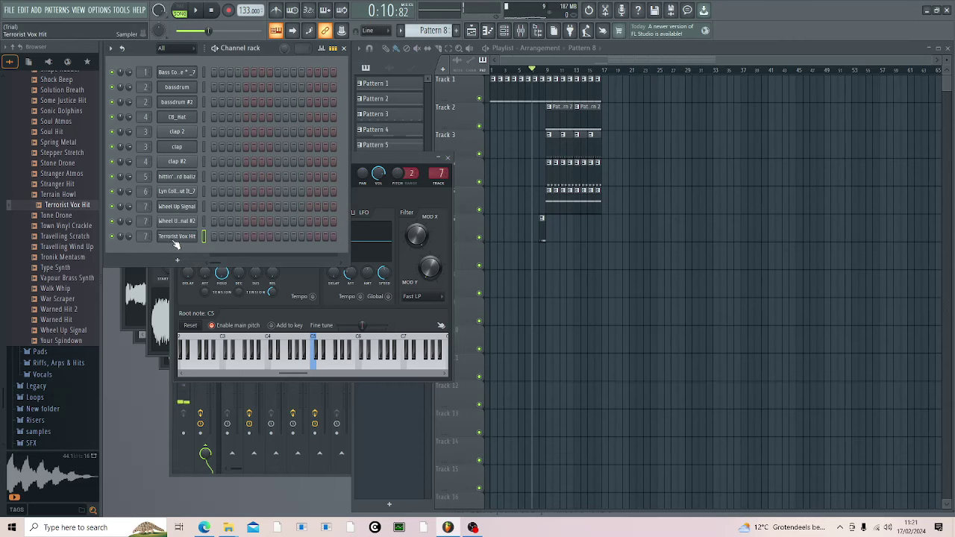
right_click(179, 237)
left_click(216, 235)
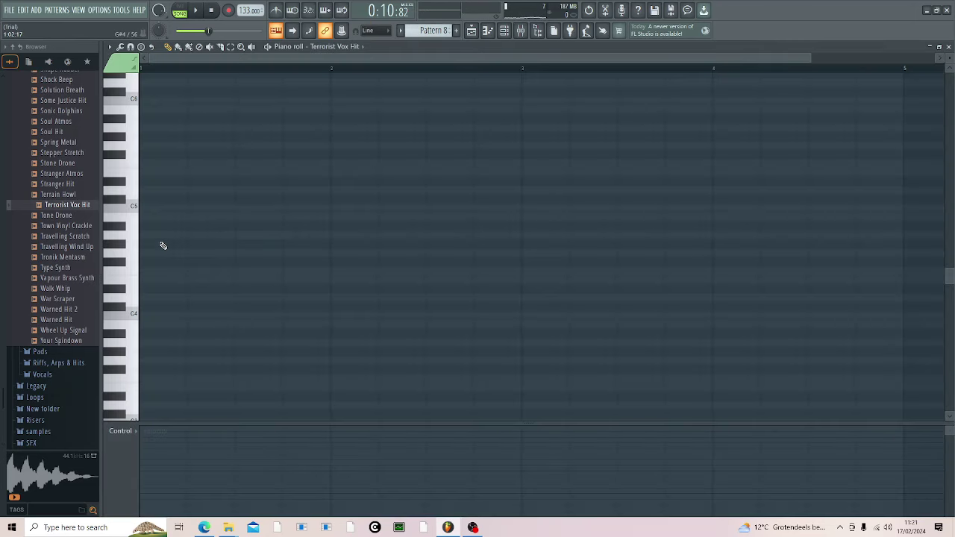
left_click(165, 211)
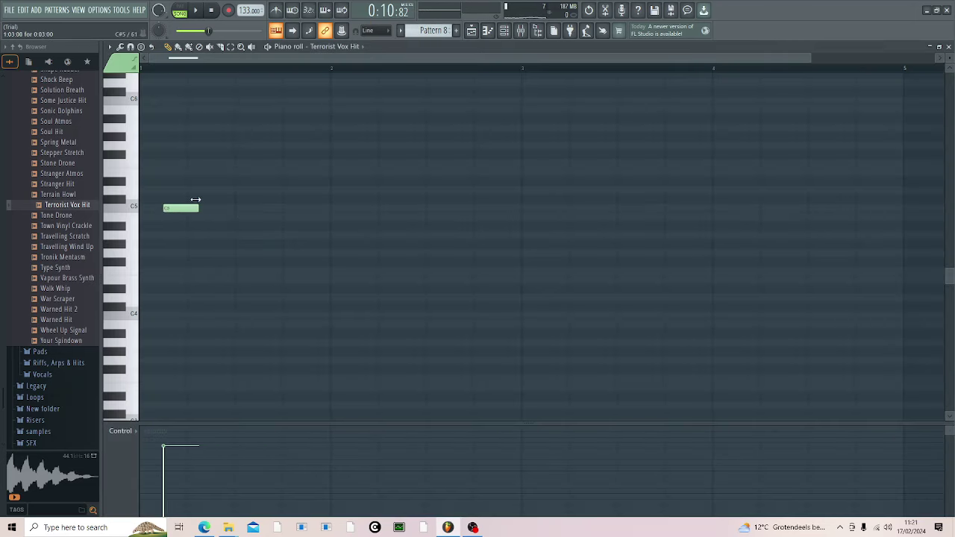
left_click(192, 8)
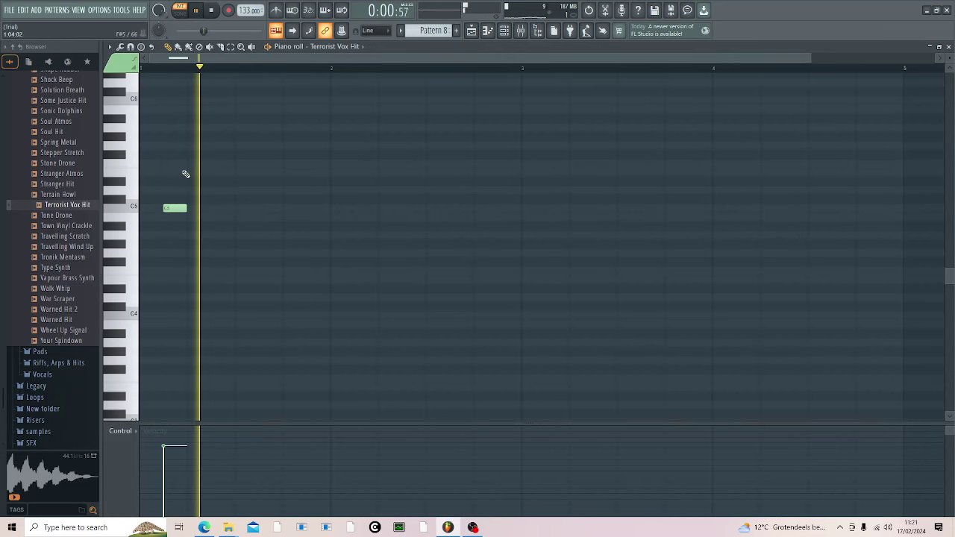
left_click(948, 46)
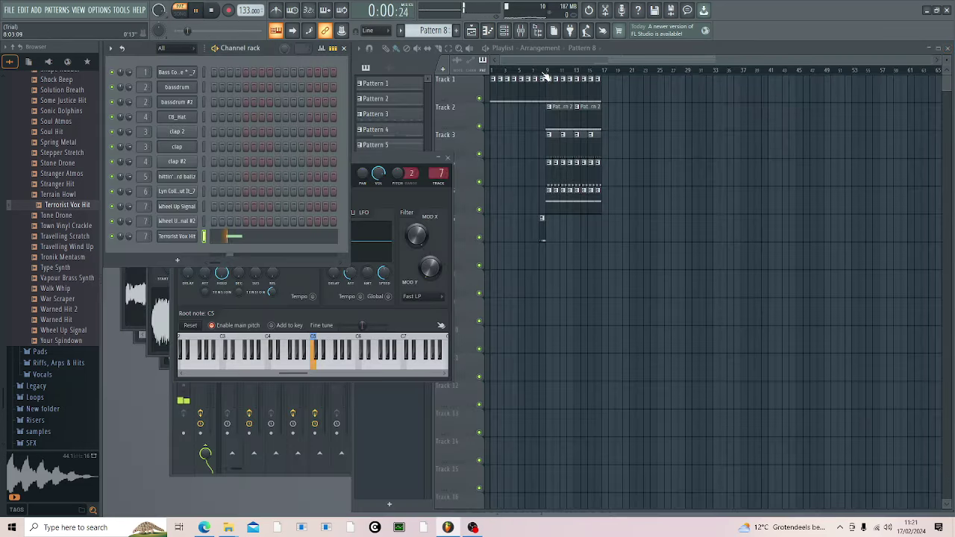
Step: Play the arrangement, place Pattern 8 on Track 6 at bars 9, 13 and 17, and stop with the playhead at bar 16
left_click(546, 73)
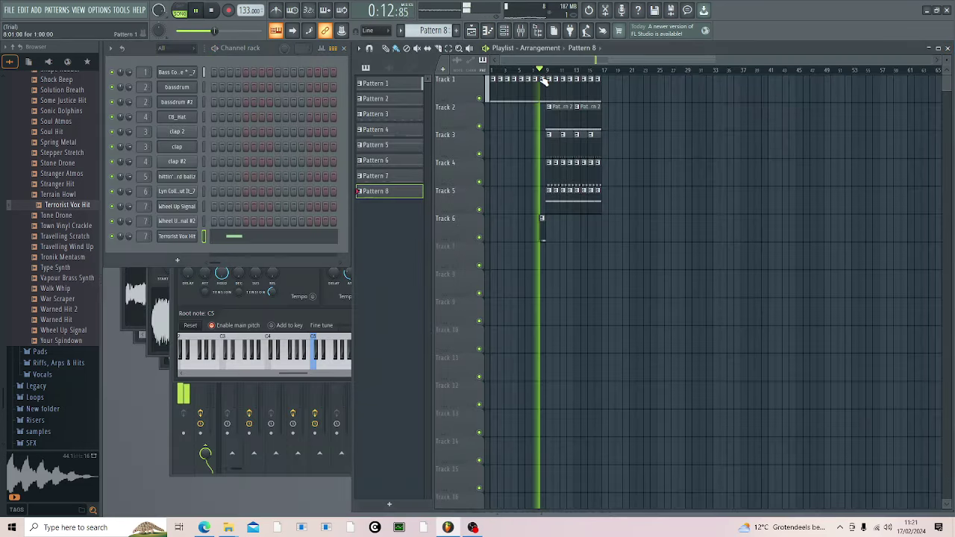
left_click(549, 219)
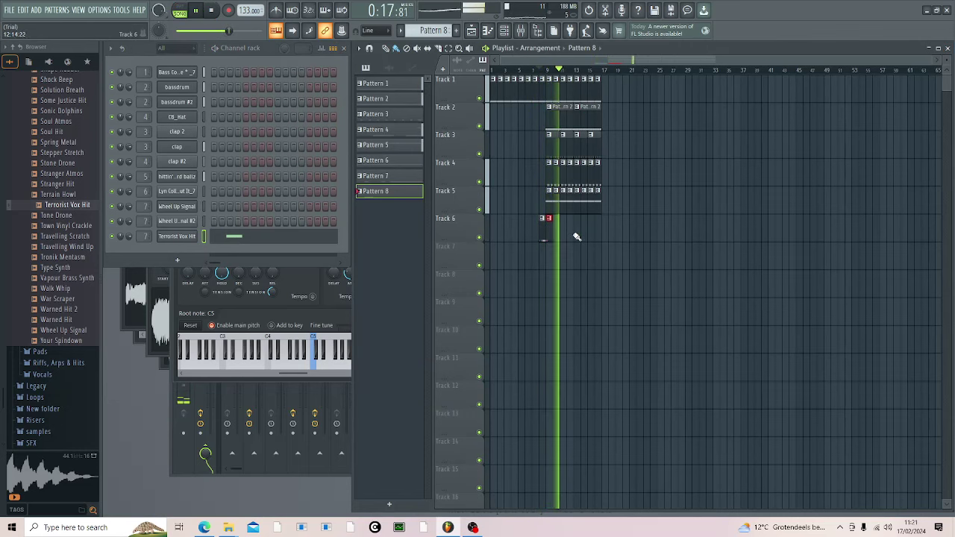
left_click(575, 234)
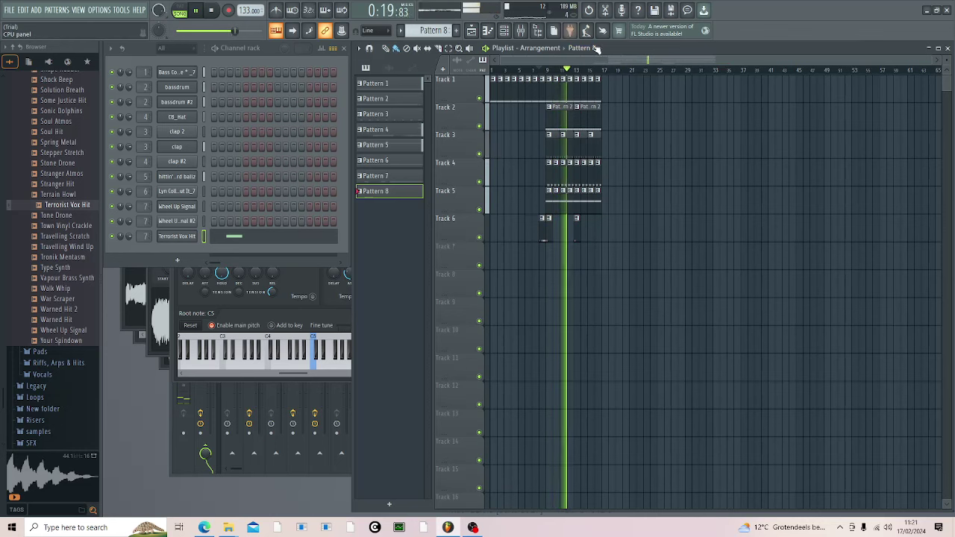
left_click(606, 234)
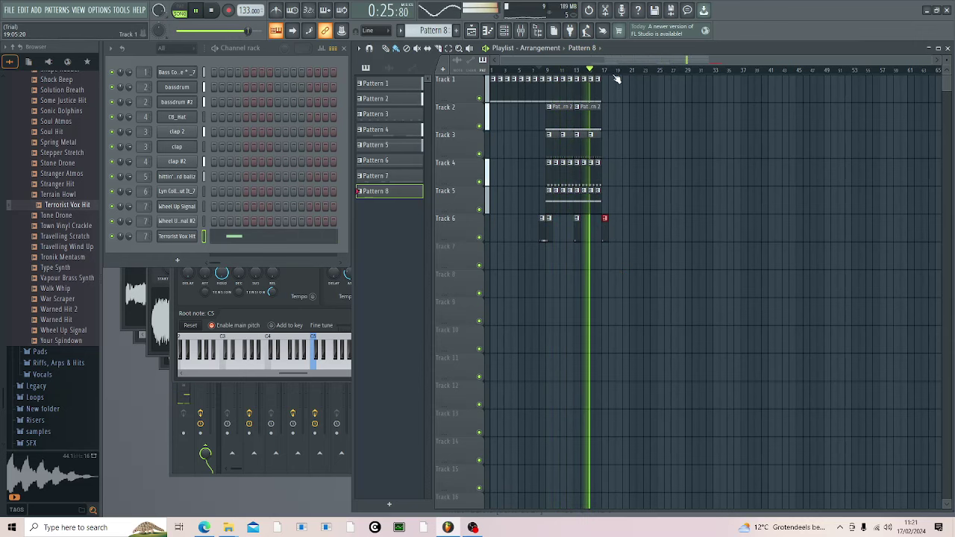
scroll(625, 75, "up", 4)
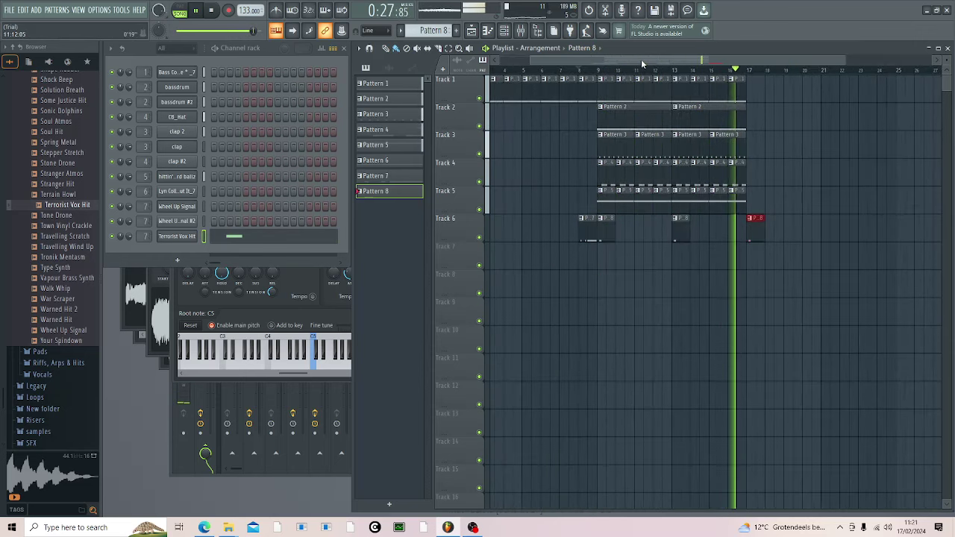
left_click_drag(641, 60, 718, 81)
key("space")
left_click(617, 70)
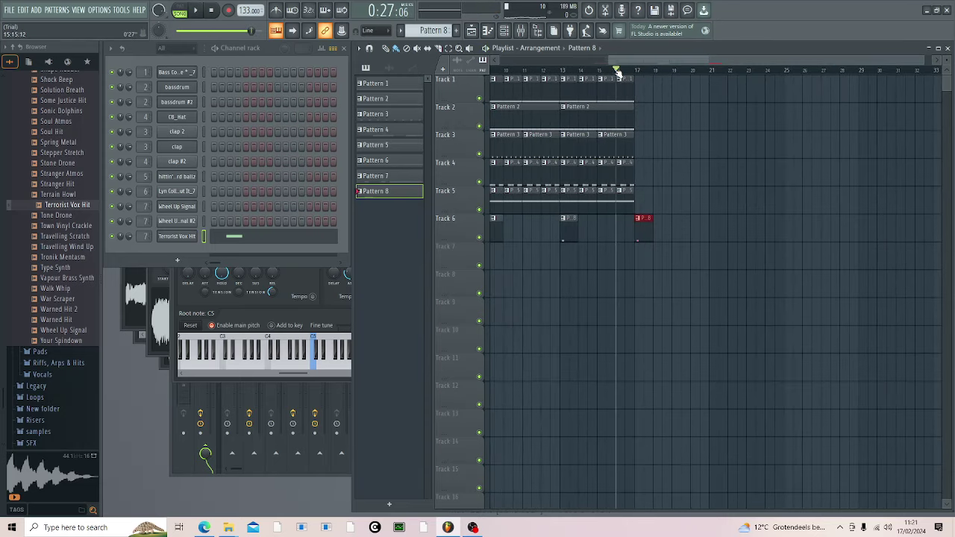
Step: Collapse the FX sample folder, expand the breaks folder and audition the apache and assembly line breaks
scroll(52, 142, "up", 15)
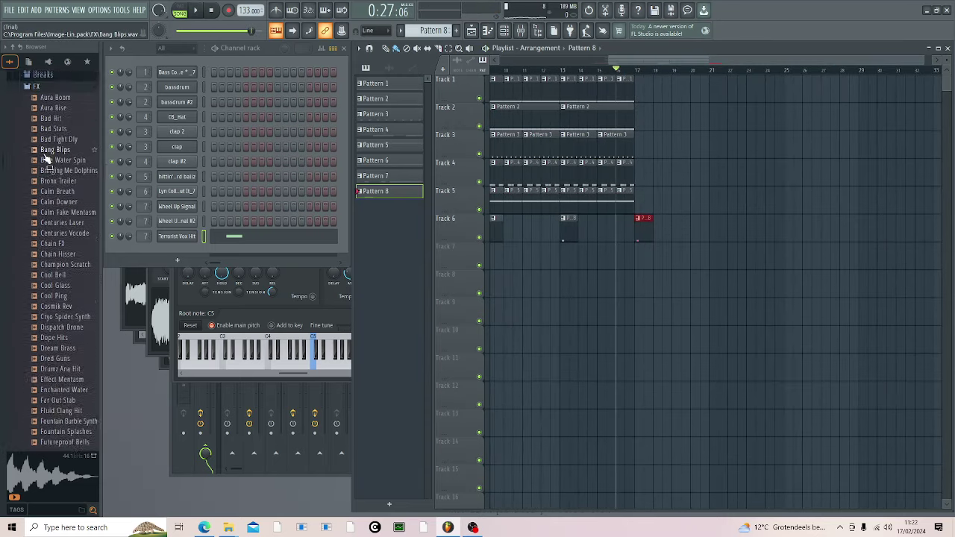
left_click(68, 362)
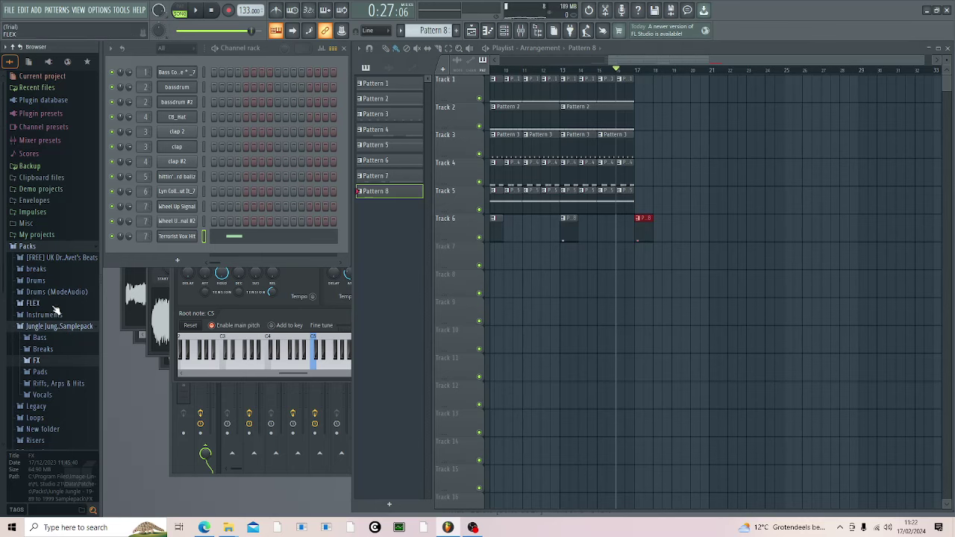
left_click(49, 328)
left_click(46, 270)
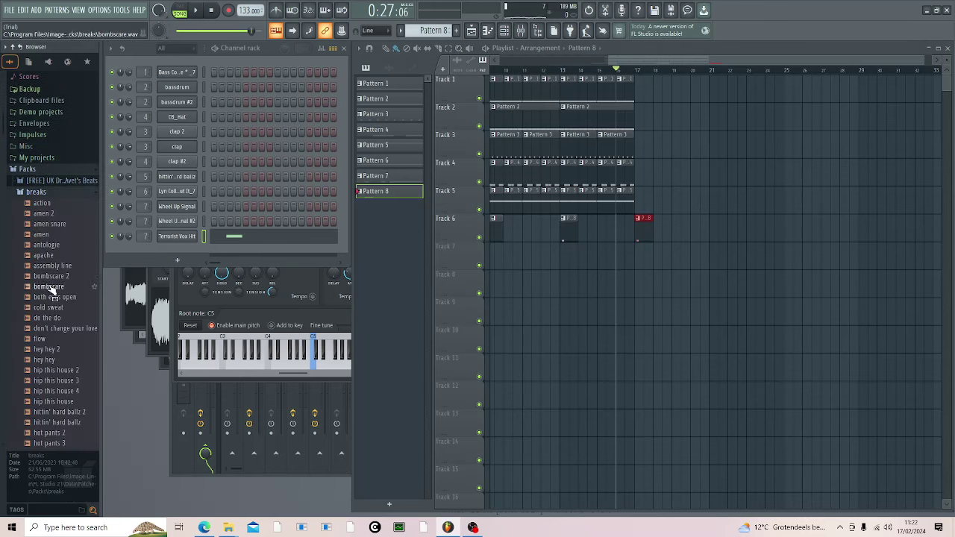
left_click(46, 258)
left_click(45, 268)
left_click(50, 257)
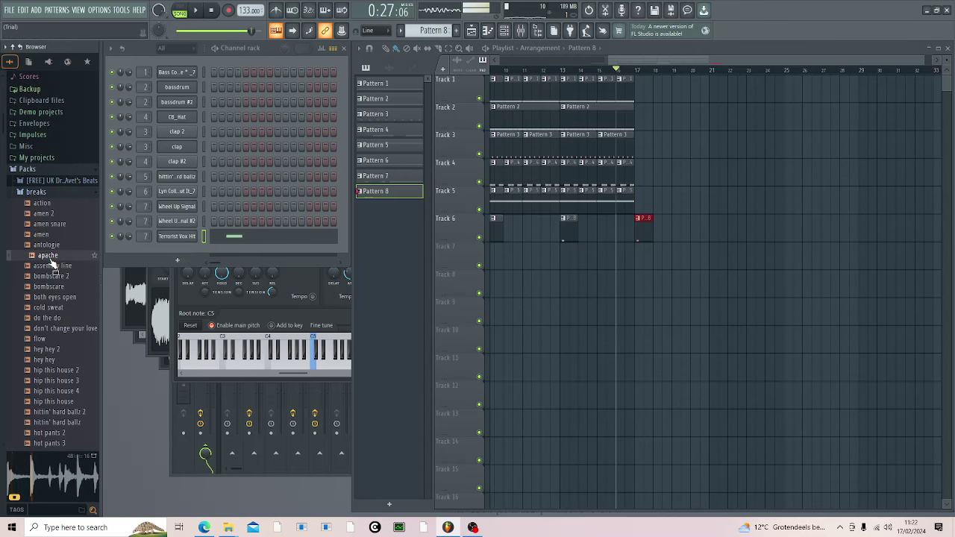
left_click(55, 265)
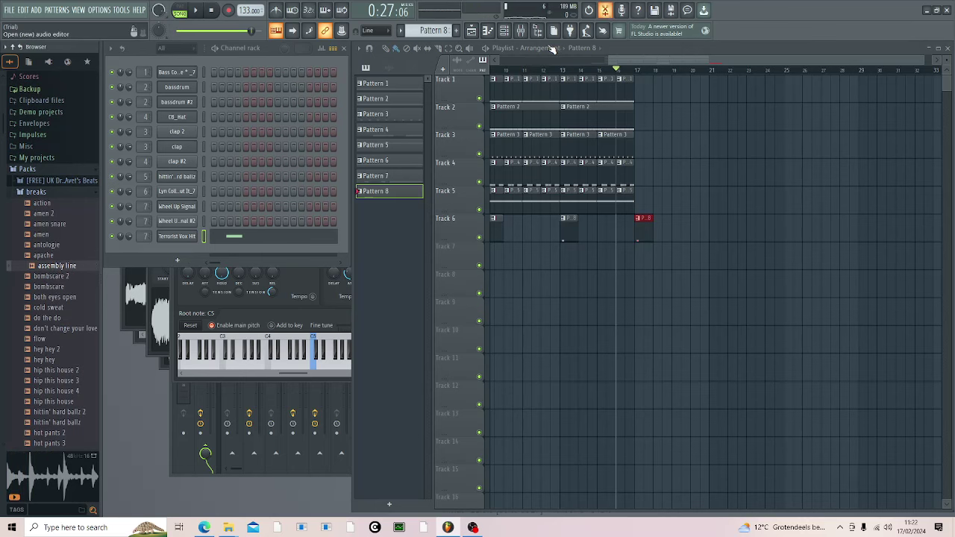
left_click(23, 274)
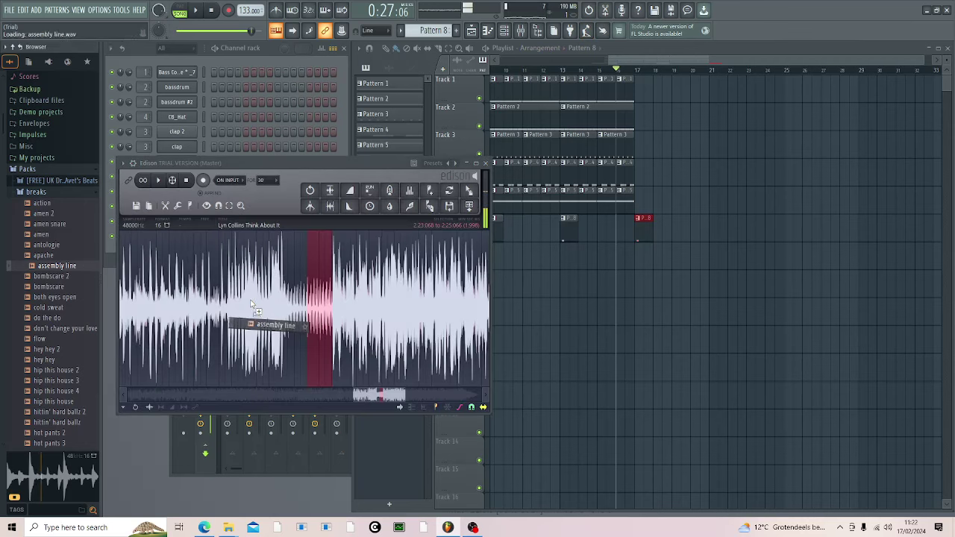
left_click_drag(213, 306, 233, 309)
key("Tab")
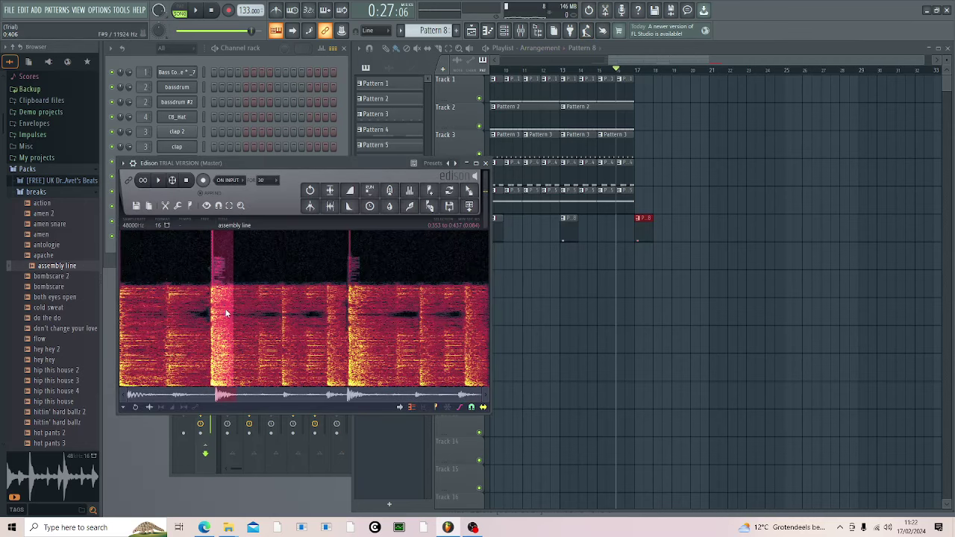
key("ctrl+z")
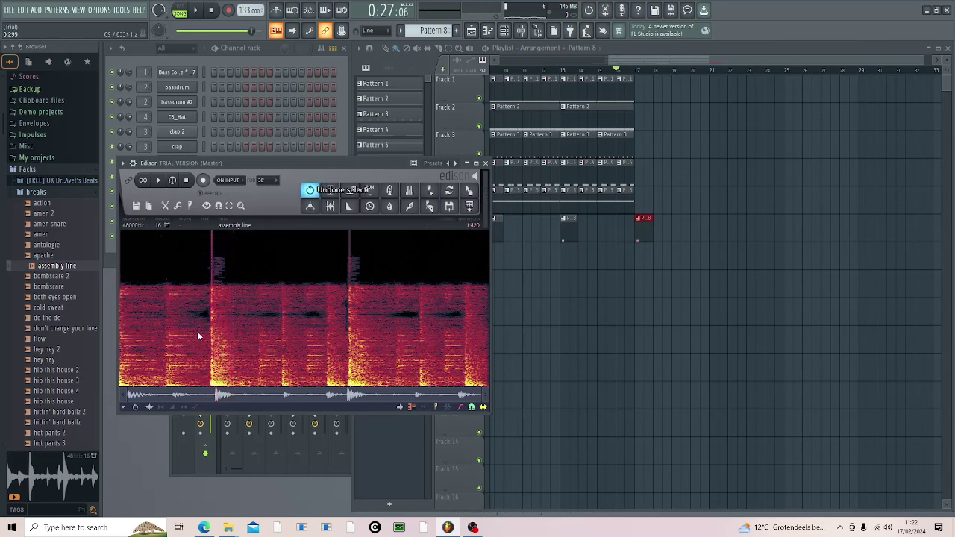
left_click(123, 164)
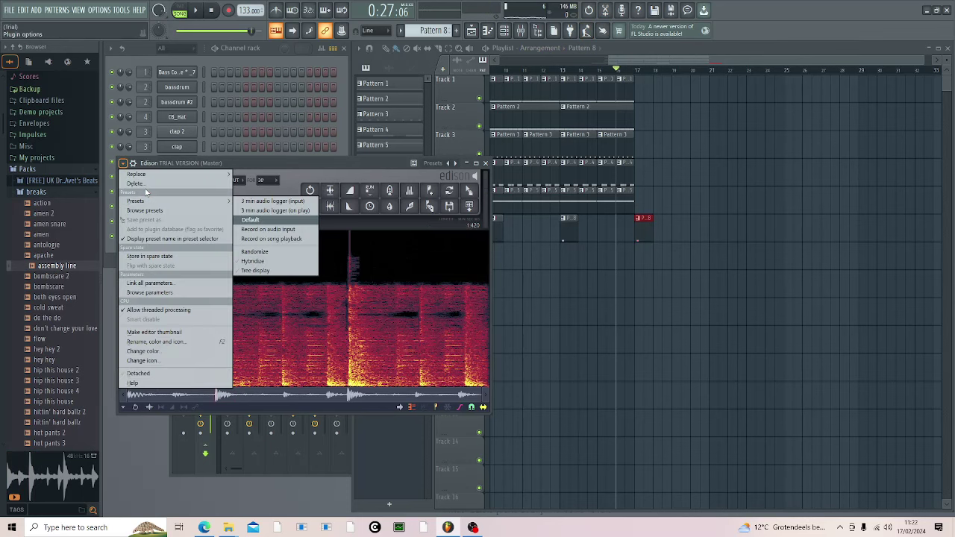
left_click(143, 185)
left_click(511, 298)
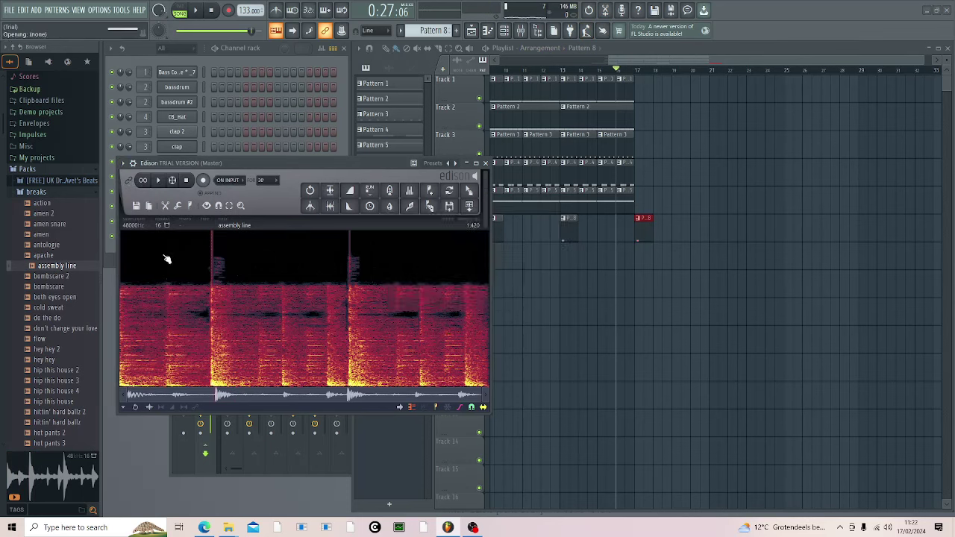
Step: Open a new Edison audio editor and switch its display from spectrum to waveform view
left_click(58, 269)
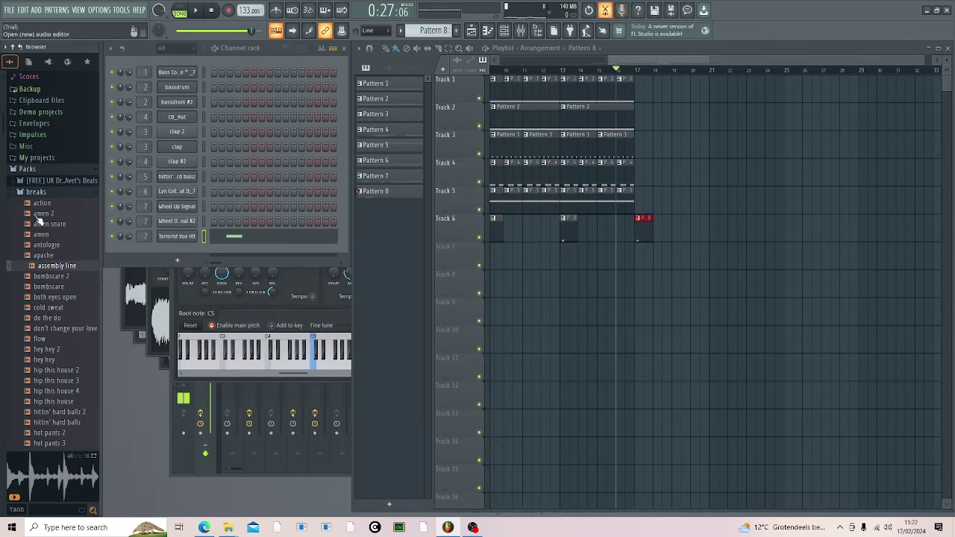
right_click(251, 286)
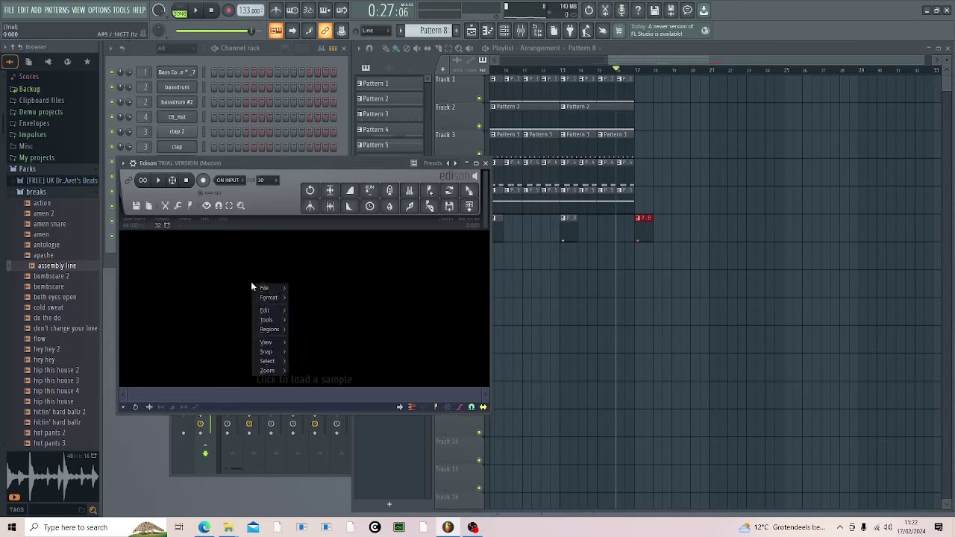
left_click(247, 279)
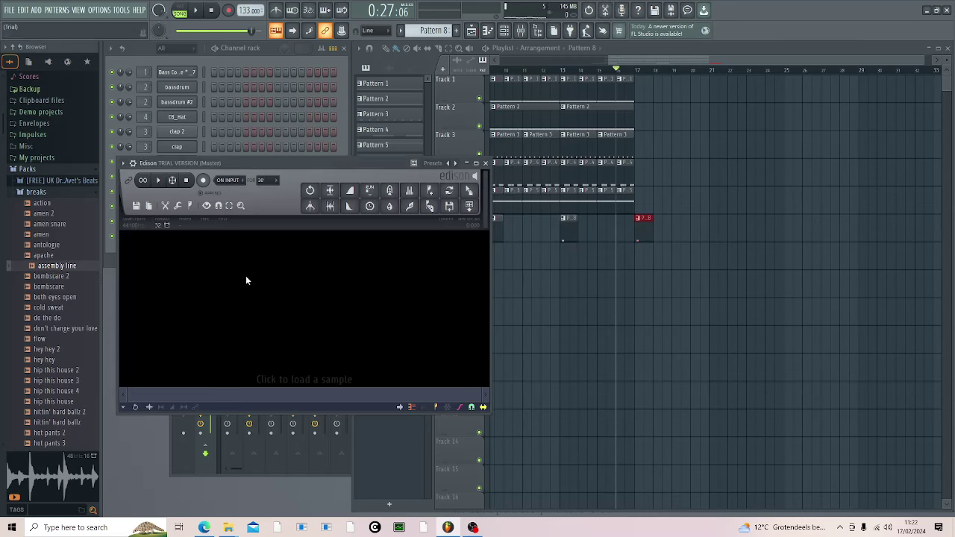
left_click(205, 206)
left_click(216, 231)
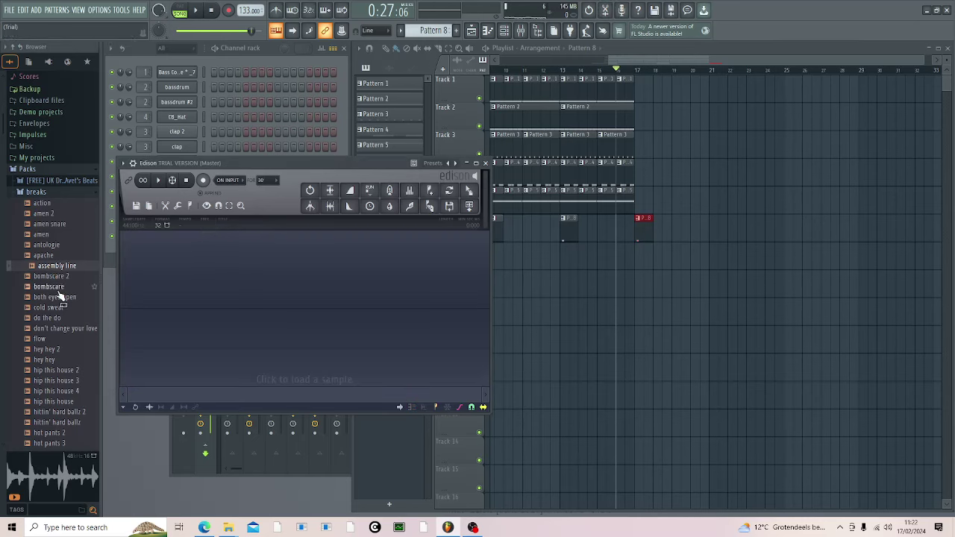
Step: Load the assembly line break into Edison, add its hit from 0:351 to 0:429 as a new channel on mixer track 8, and close the editor
left_click_drag(53, 266, 188, 306)
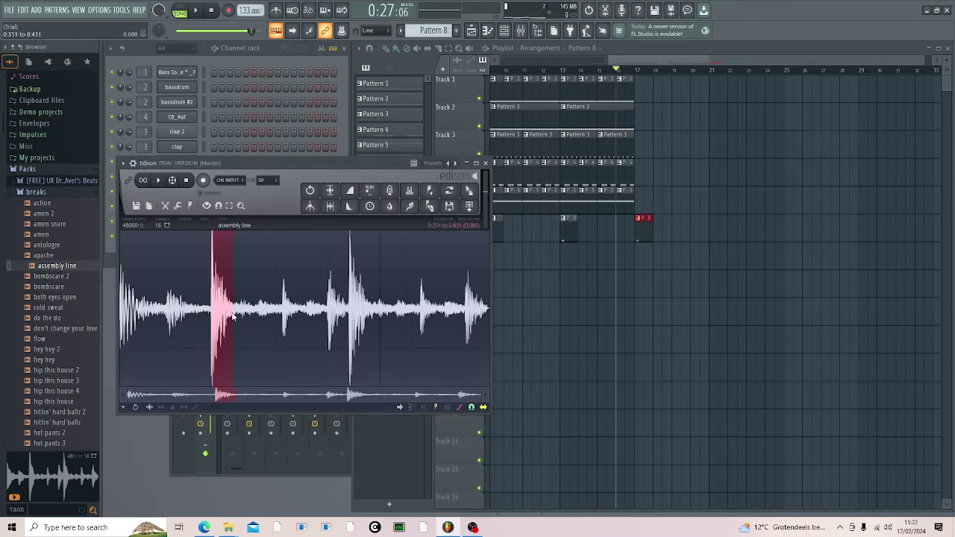
key("space")
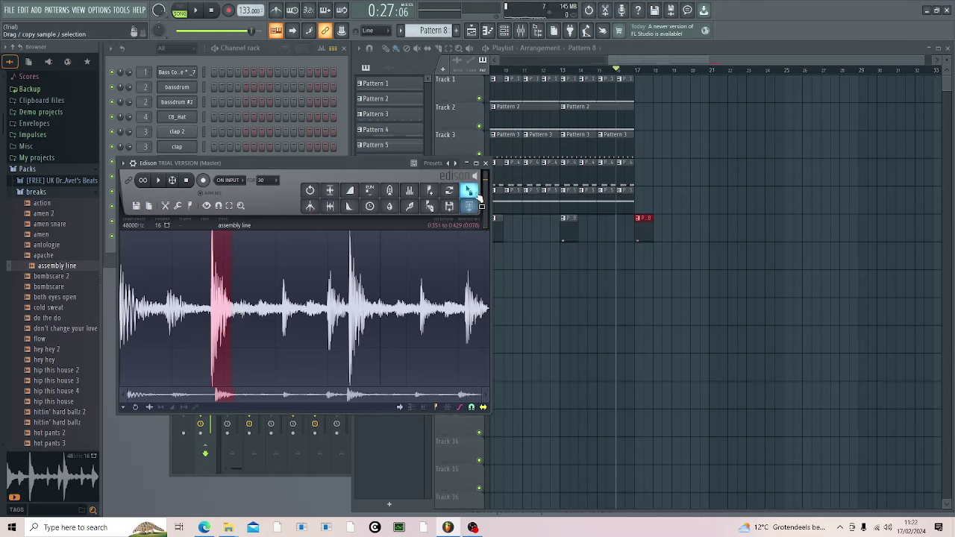
left_click_drag(468, 190, 192, 252)
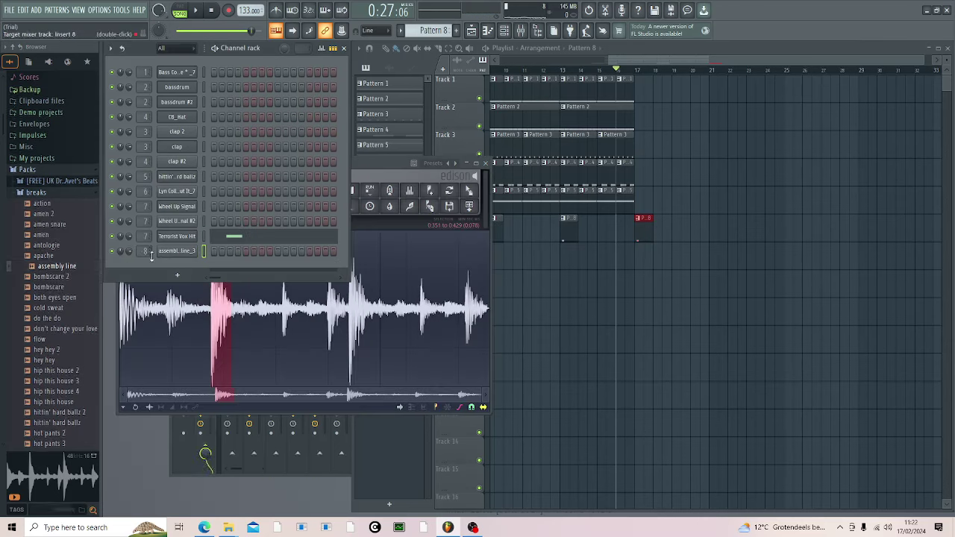
left_click(484, 169)
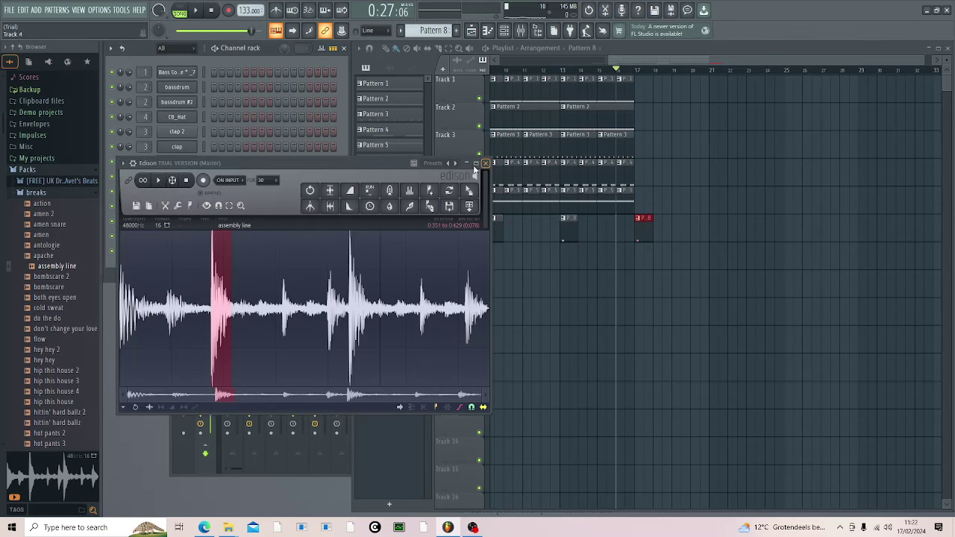
left_click(486, 164)
Step: Create Pattern 9 and place half-beat C5 notes on steps 1 and 5 in the new assembly line_3 channel's piano roll
left_click(416, 30)
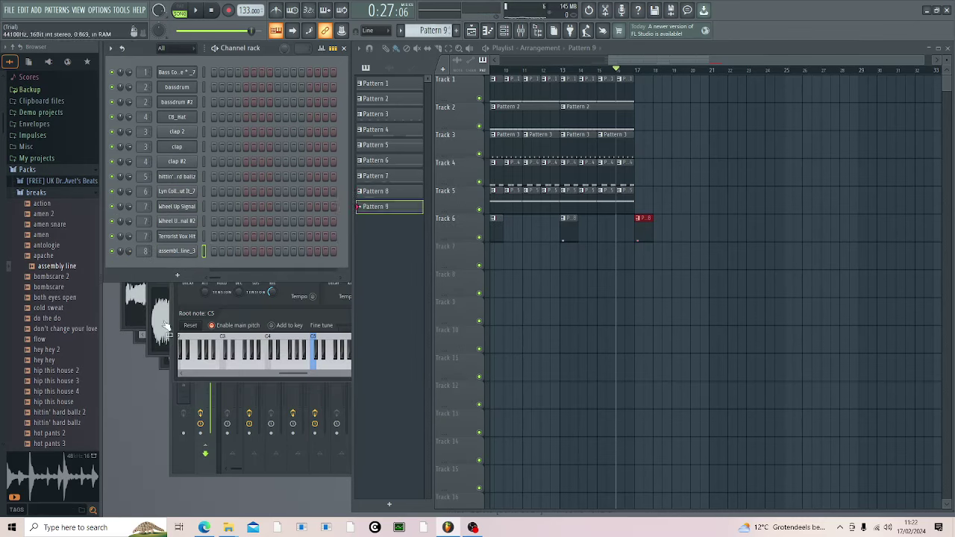
right_click(194, 252)
left_click(173, 255)
left_click(174, 254)
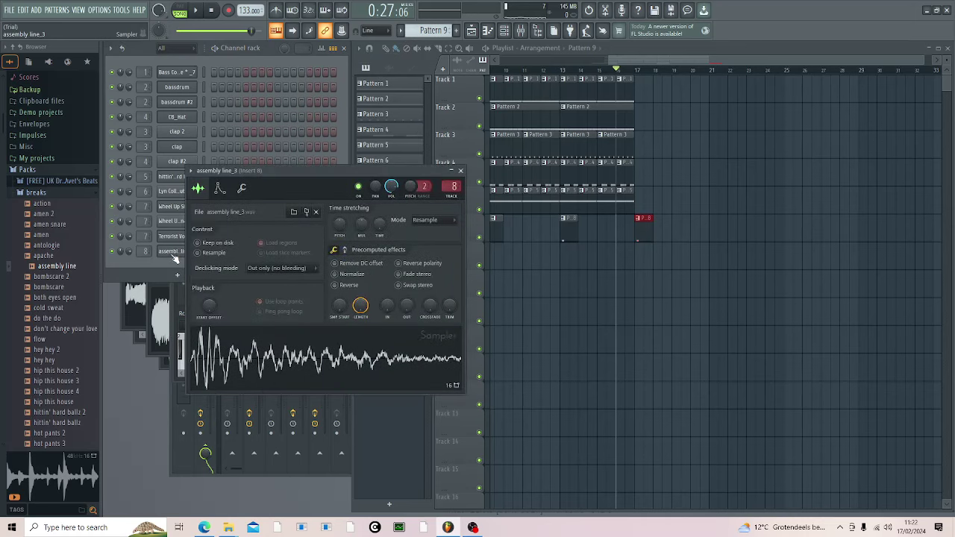
right_click(168, 256)
left_click(209, 251)
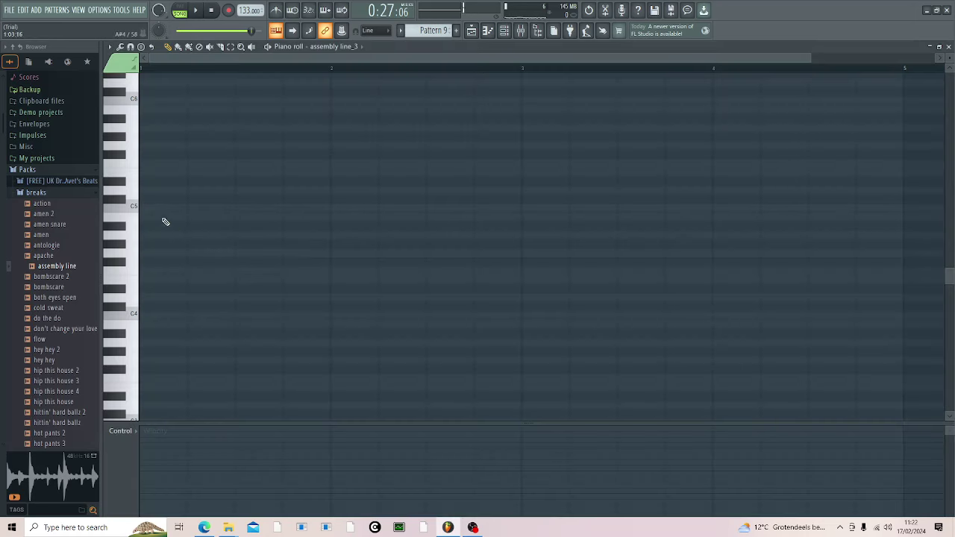
left_click(191, 208)
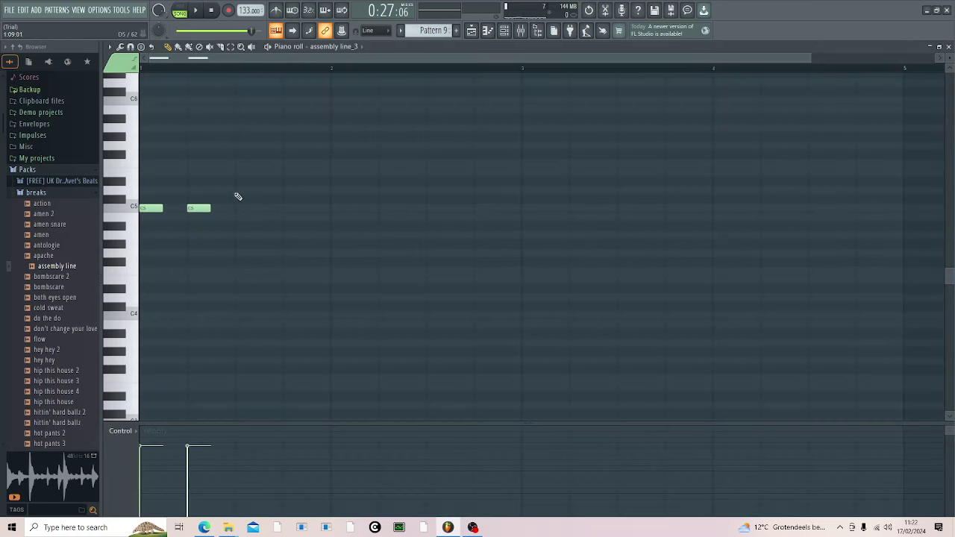
Step: Switch playback to pattern mode and audition the two notes of Pattern 9
left_click(179, 8)
left_click(179, 7)
key("space")
key("space")
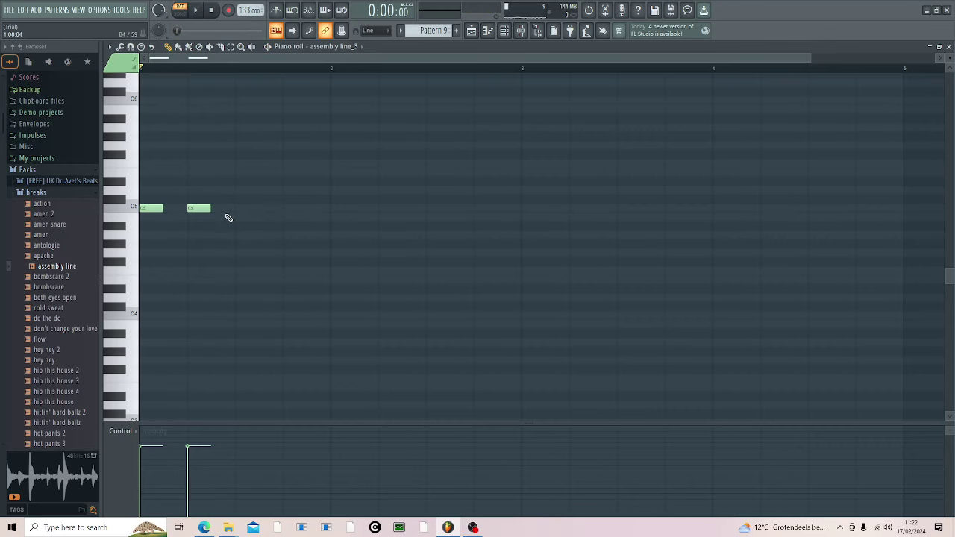
Step: Extend the C5 hits in bar 1 with a one-step note on step 8 and half-beat notes on steps 9 and 11, playing the pattern in between
left_click(230, 209)
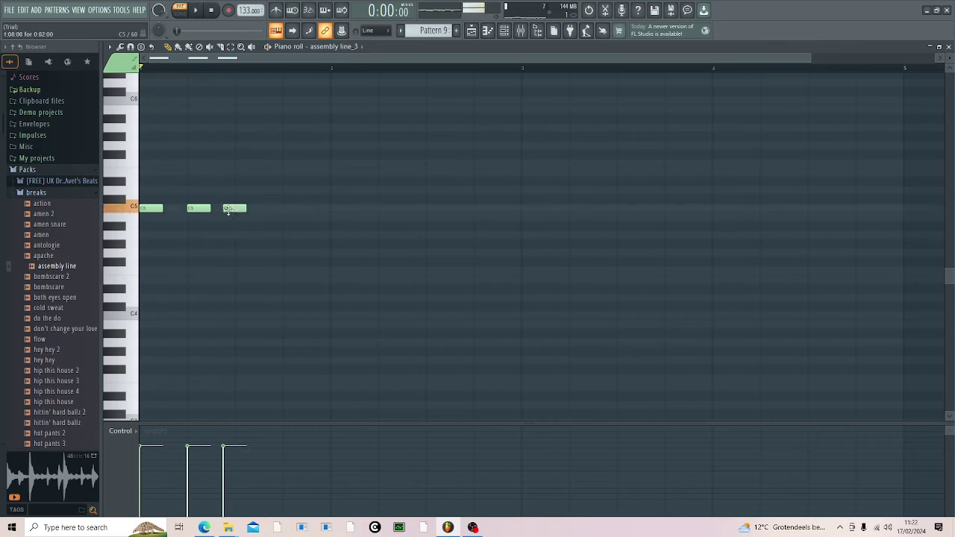
left_click_drag(247, 211, 236, 211)
key("space")
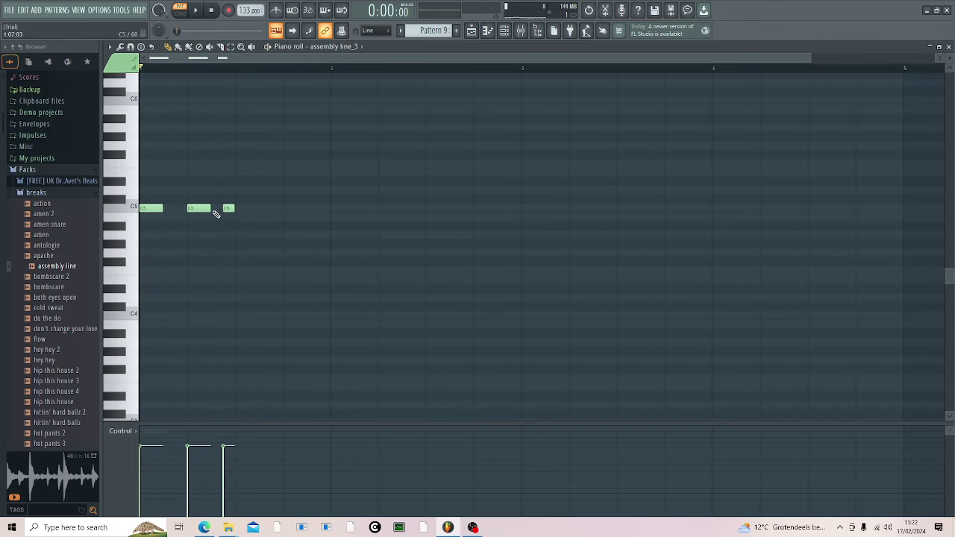
left_click(251, 209)
right_click(249, 209)
left_click(261, 209)
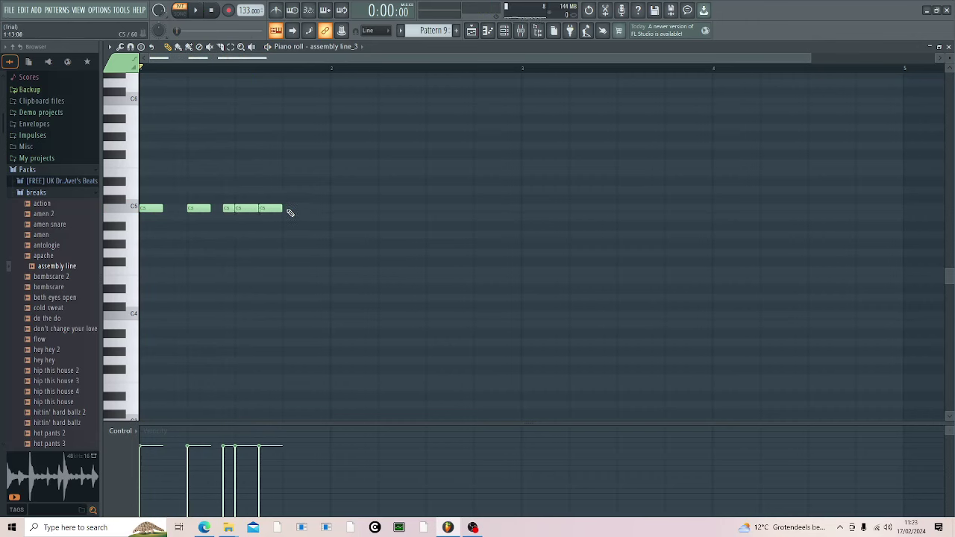
Step: Fill the last beat of bar 1 with four short C5 assembly line notes, play the pattern back, and close the note editor
left_click(325, 209)
key("space")
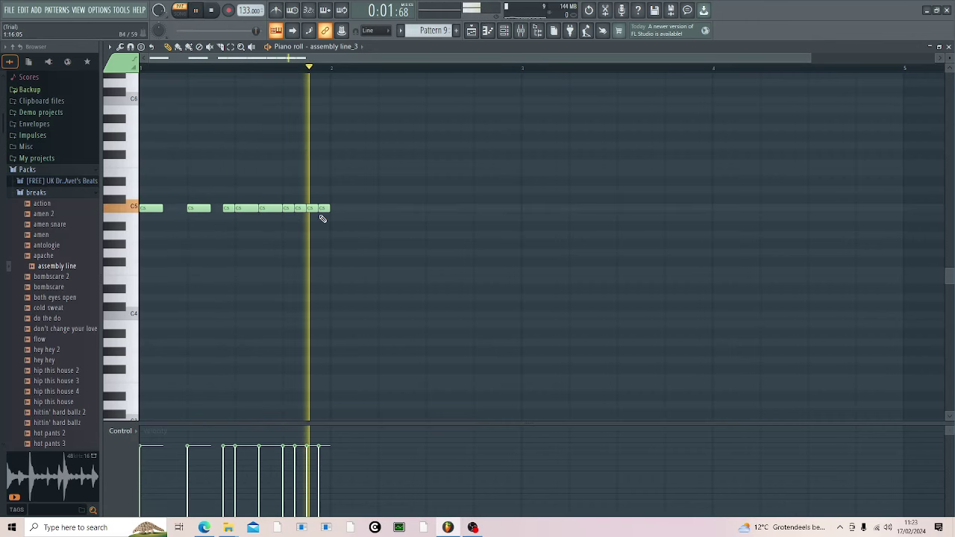
key("space")
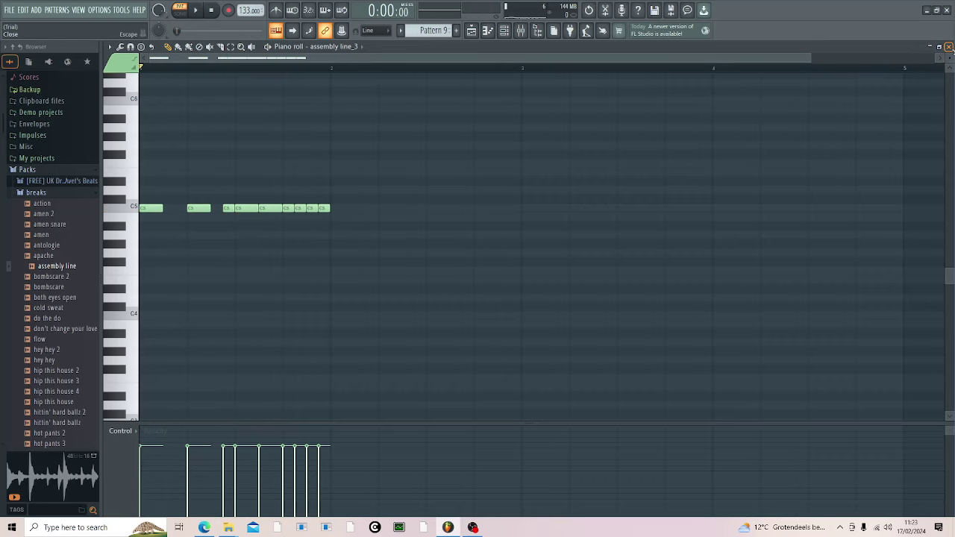
left_click(949, 46)
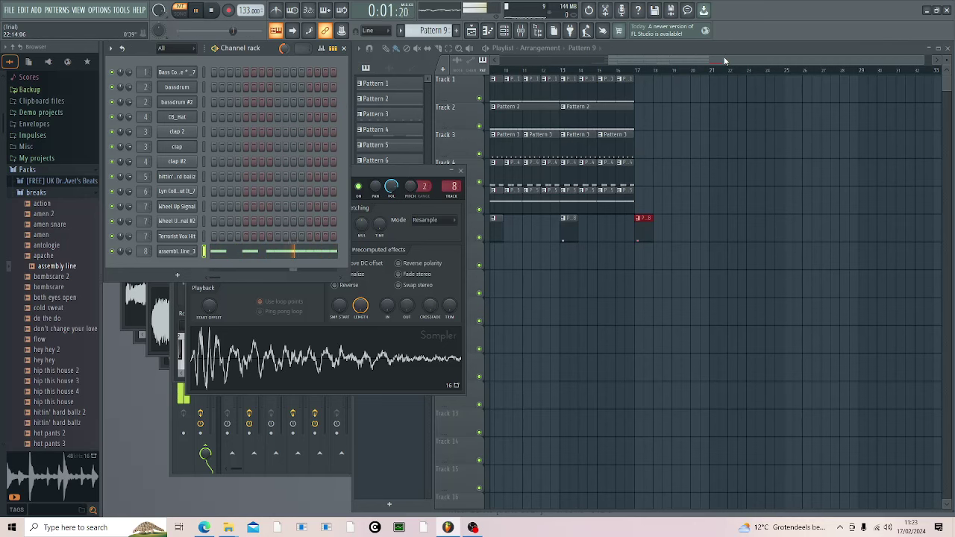
Step: Place a Pattern 9 clip on Track 7 at bar 16 and play the arrangement from about bar 15
left_click_drag(724, 61, 696, 61)
key("space")
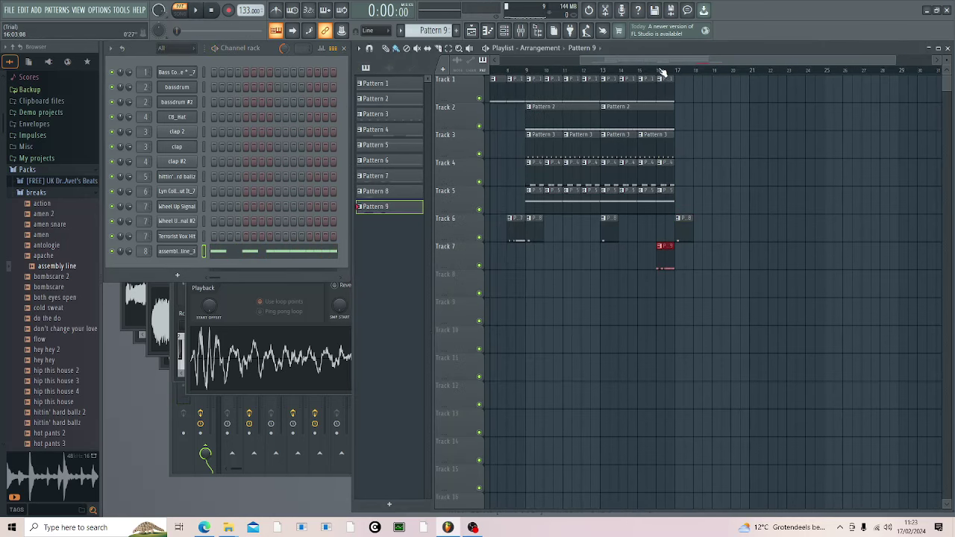
left_click(642, 74)
key("space")
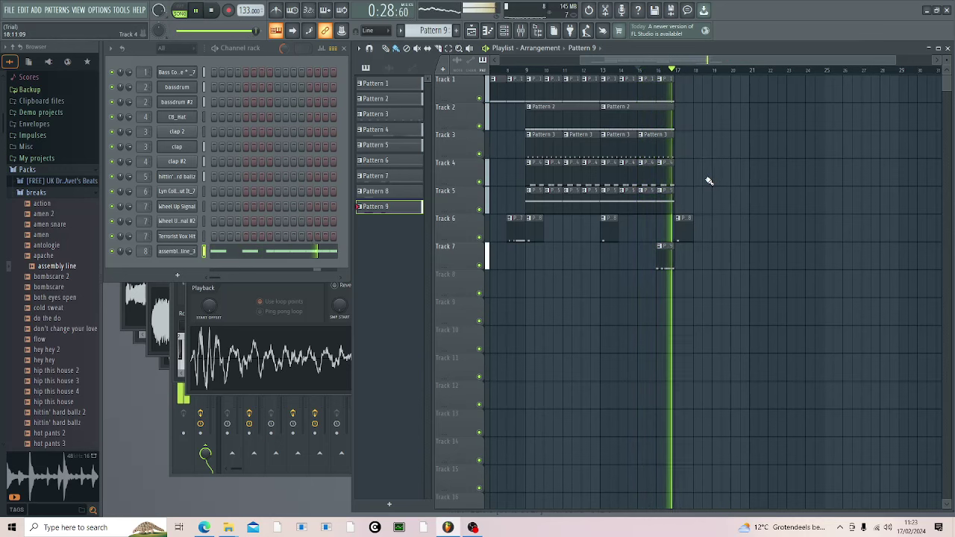
key("space")
Step: Load Fruity Parametric EQ in the first effect slot of mixer Insert 8, raise its 250 and 500 Hz bands, and audition the song
key("F9")
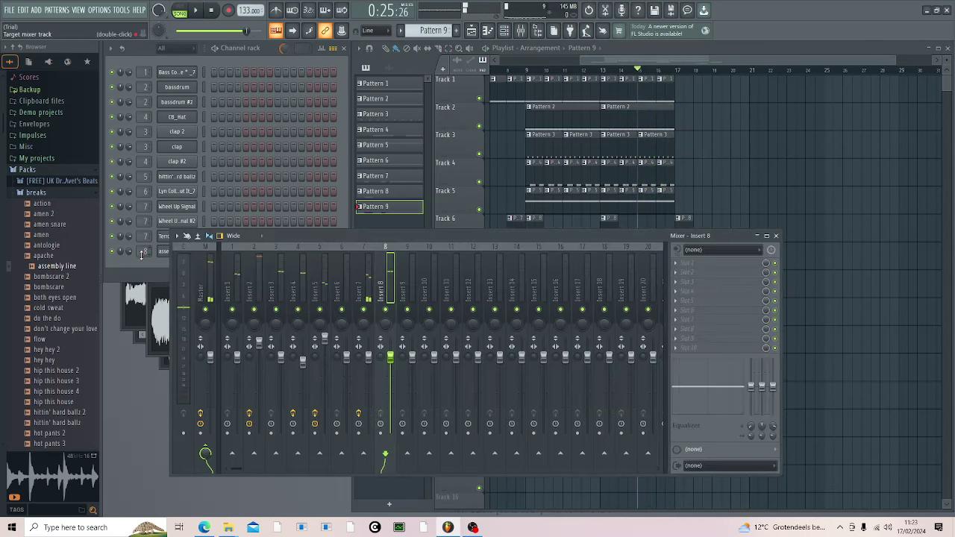
left_click(705, 265)
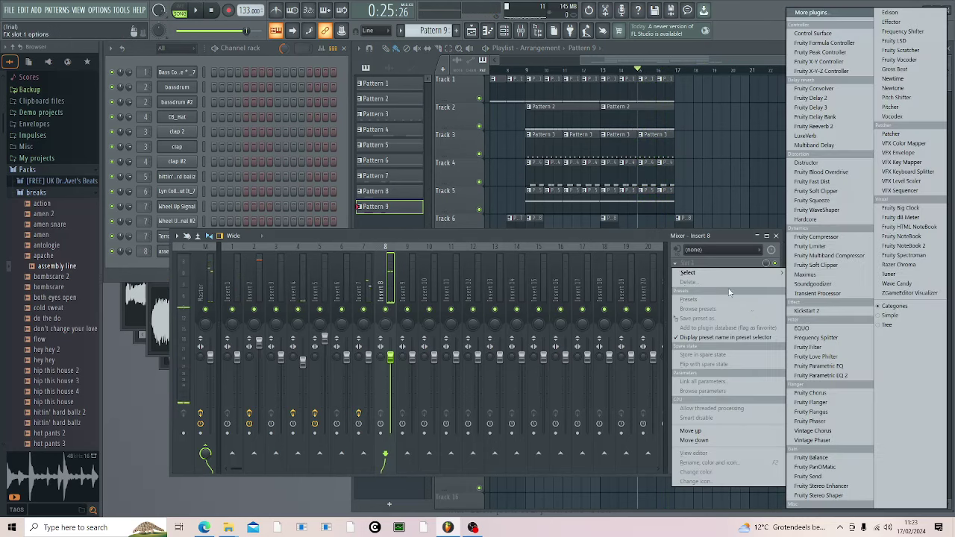
left_click(820, 366)
mouse_move(162, 169)
left_mouse_down()
mouse_move(162, 156)
mouse_move(178, 162)
left_mouse_up()
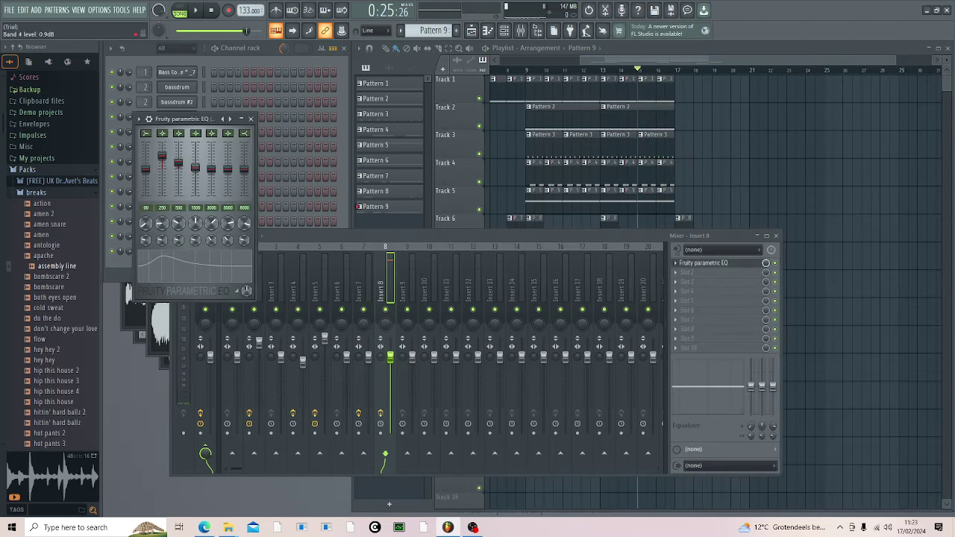
key("space")
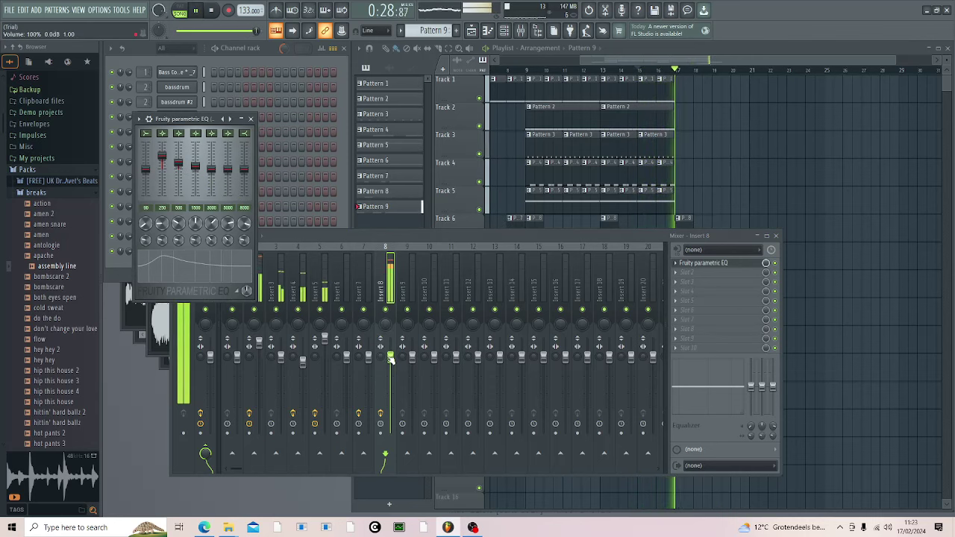
key("space")
Step: Slightly lower the velocity of the first C5 note in the assembly line channel's Pattern 9 during playback
left_click(343, 189)
left_click(235, 250)
key("space")
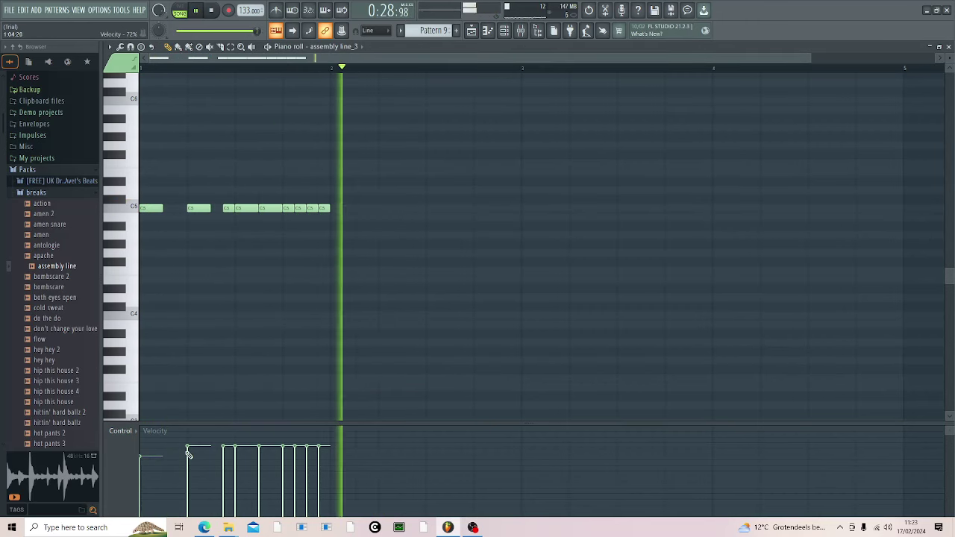
key("space")
left_click(949, 47)
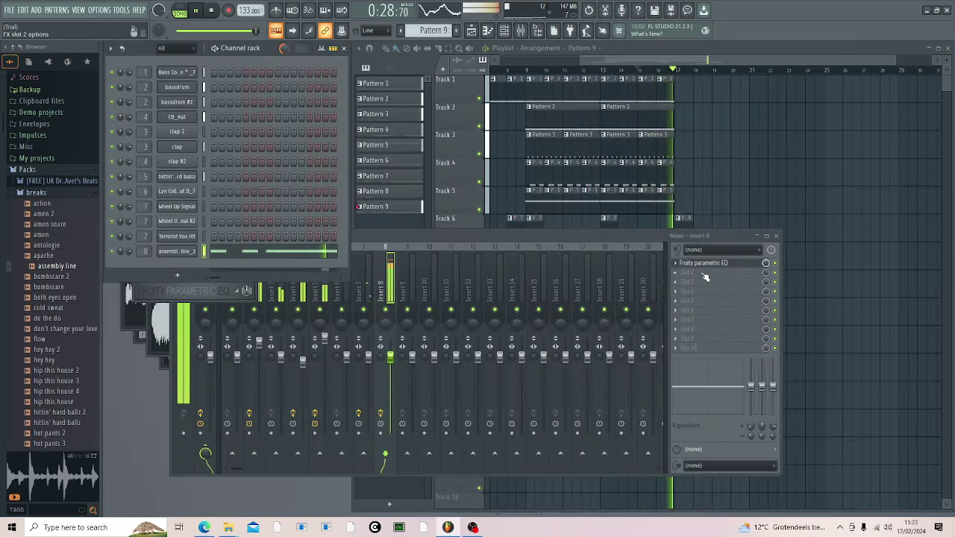
Step: Load Fruity Limiter in the second effect slot of mixer Insert 8 and audition Pattern 9 in pattern mode
left_click(686, 272)
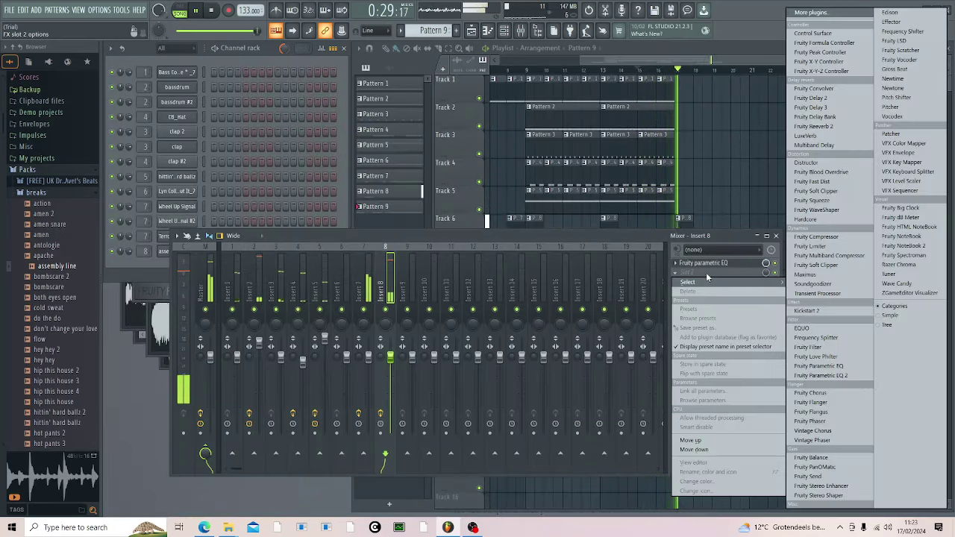
left_click(811, 246)
key("space")
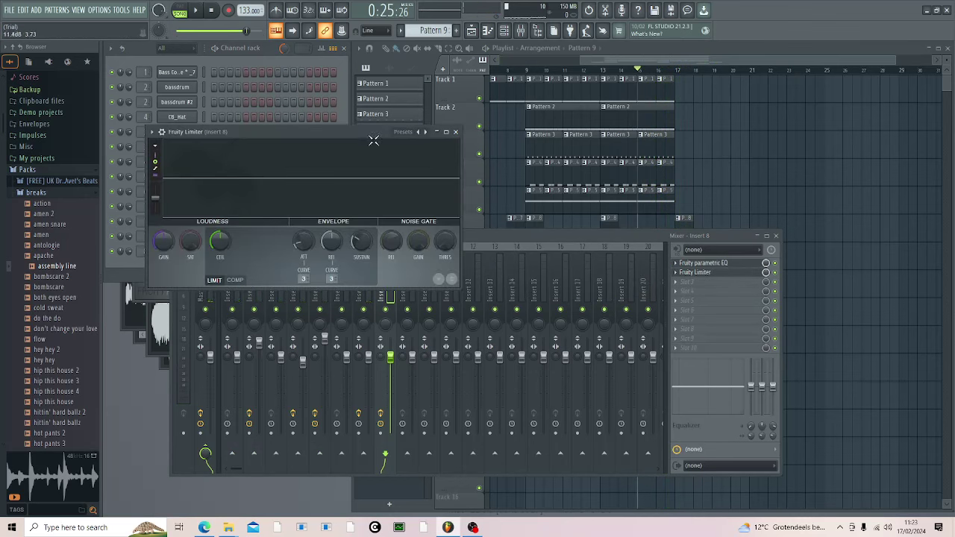
left_click_drag(373, 140, 477, 92)
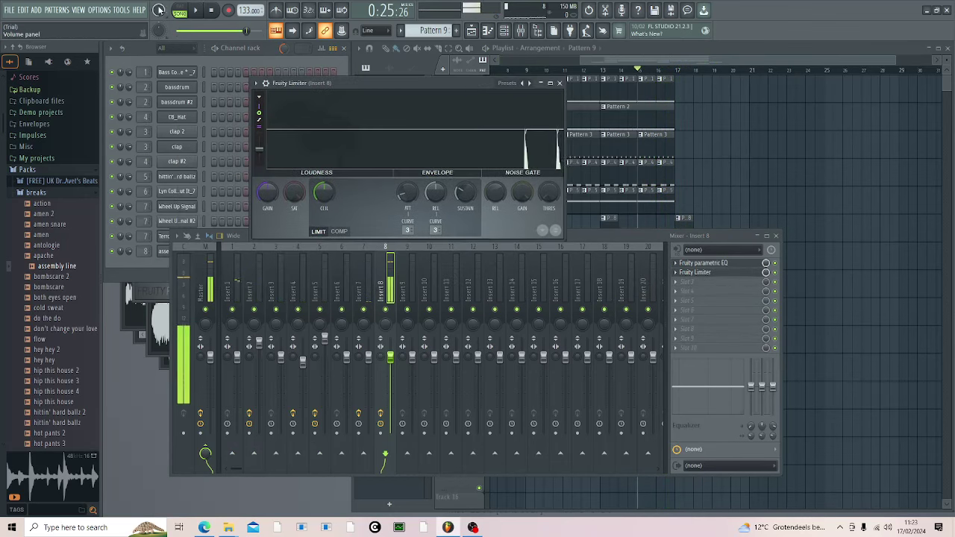
left_click(179, 10)
key("space")
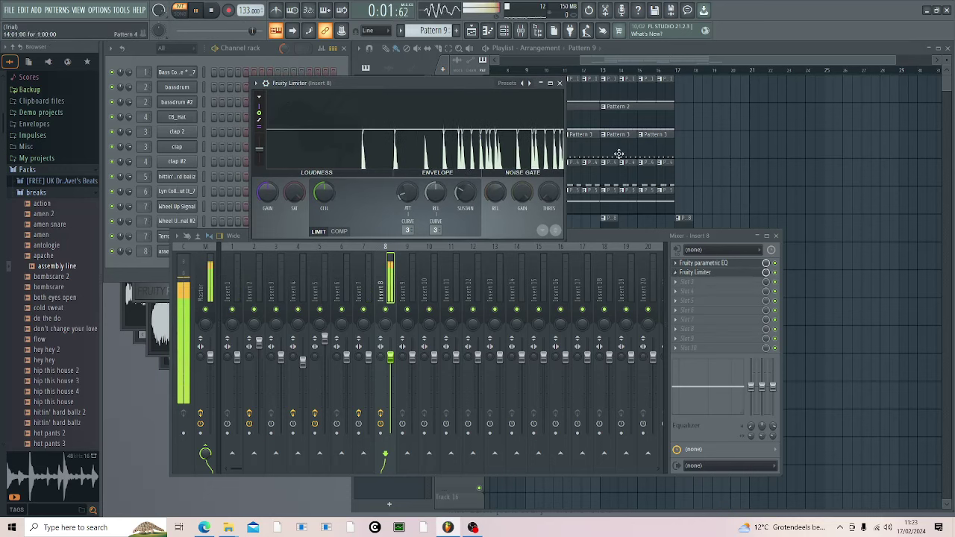
left_click(559, 83)
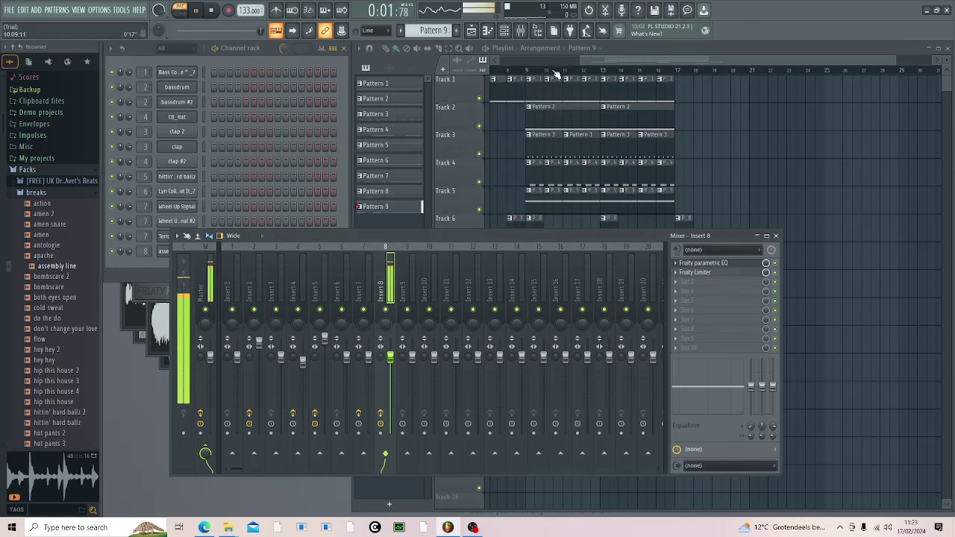
key("space")
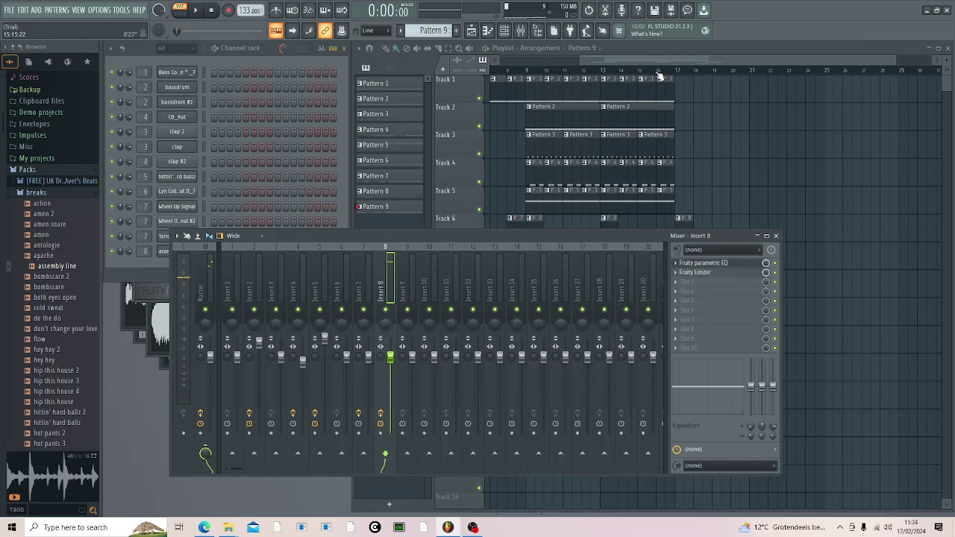
Step: Play the arrangement in song mode from about bar 8, stop playback, and set the playhead at the start of bar 17
left_click(510, 75)
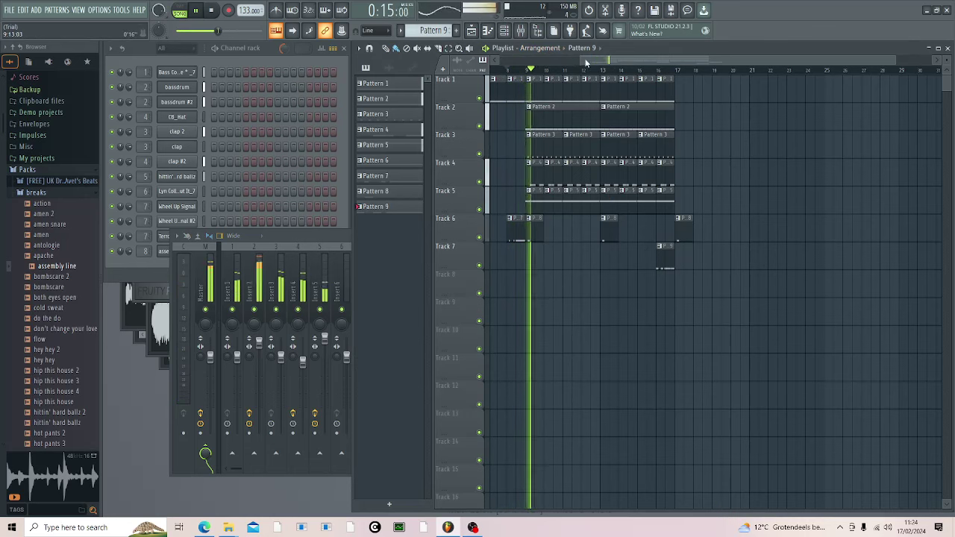
left_click_drag(581, 60, 496, 60)
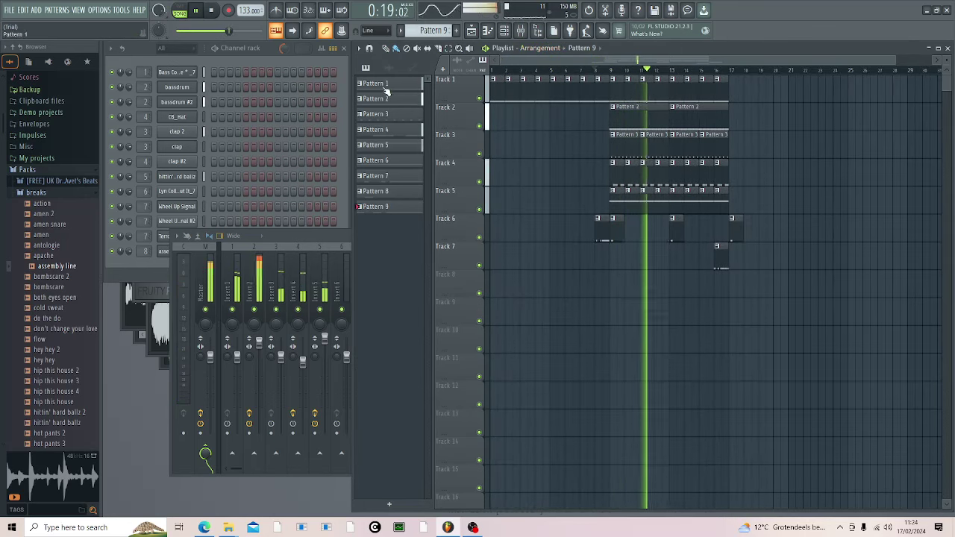
left_click(337, 139)
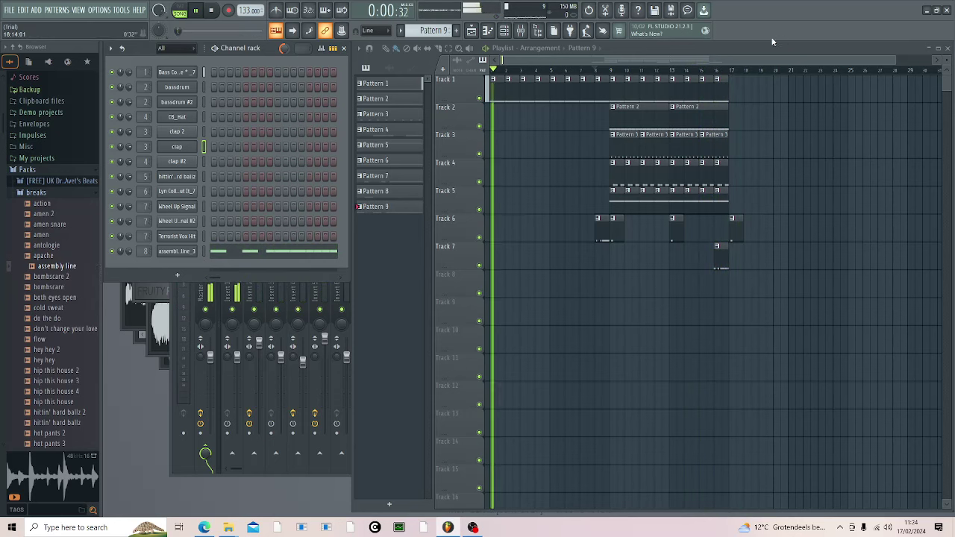
key("space")
left_click(732, 72)
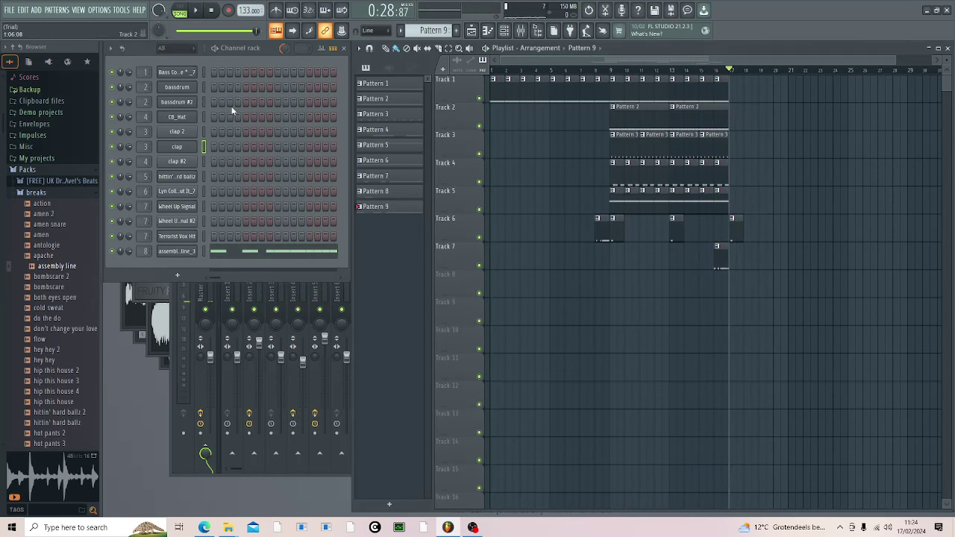
Step: Add the Terrorist Reese sample from the Jungle Jungle sample pack's Bass folder as a new channel
left_click(37, 192)
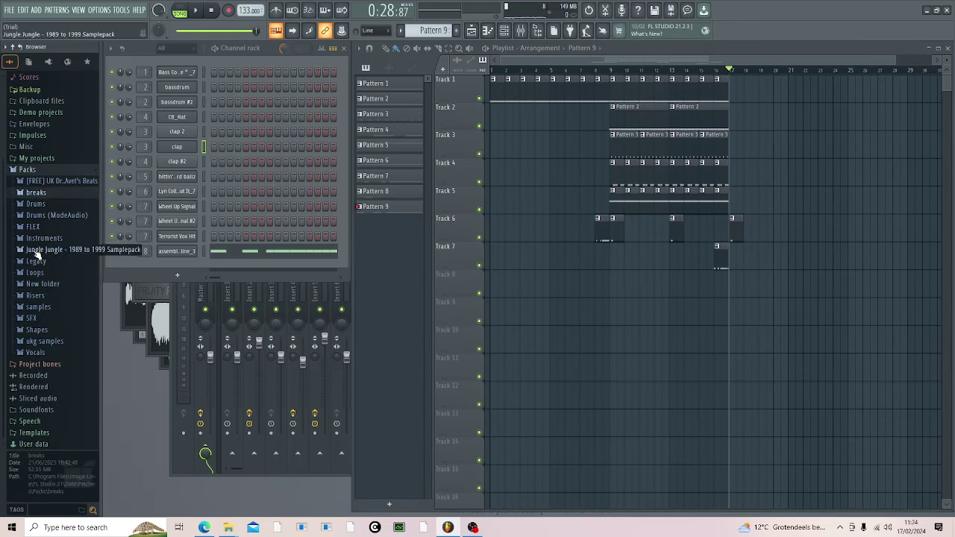
left_click(34, 250)
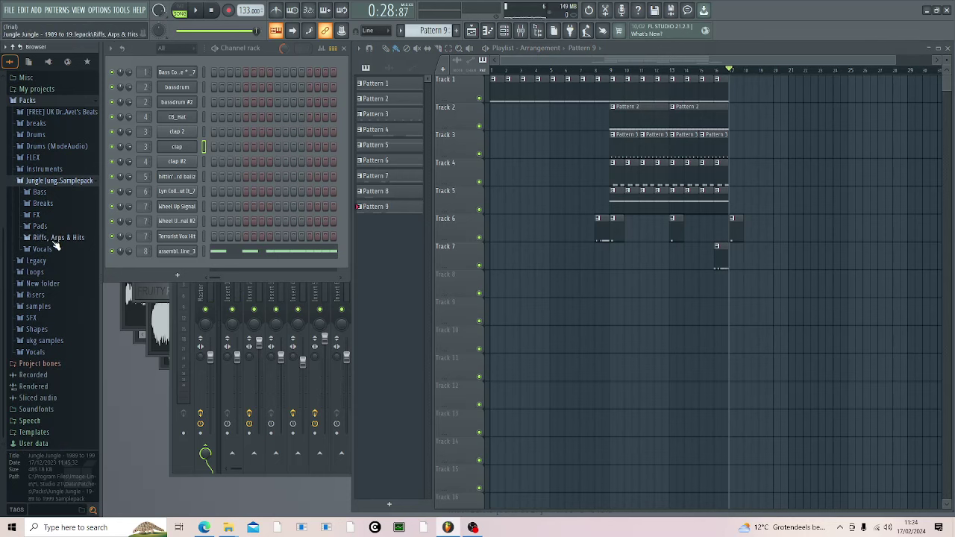
left_click(47, 193)
scroll(68, 247, "down", 8)
scroll(70, 251, "up", 3)
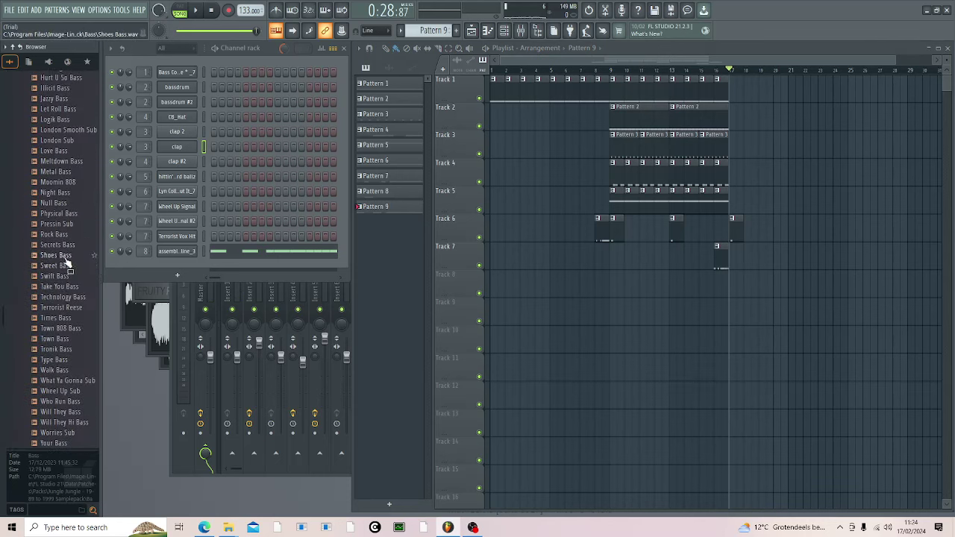
left_click(65, 310)
left_click_drag(64, 316, 179, 270)
Step: Route the Terrorist Reese channel to mixer track 9 and create the new Pattern 10
scroll(148, 271, "up", 3)
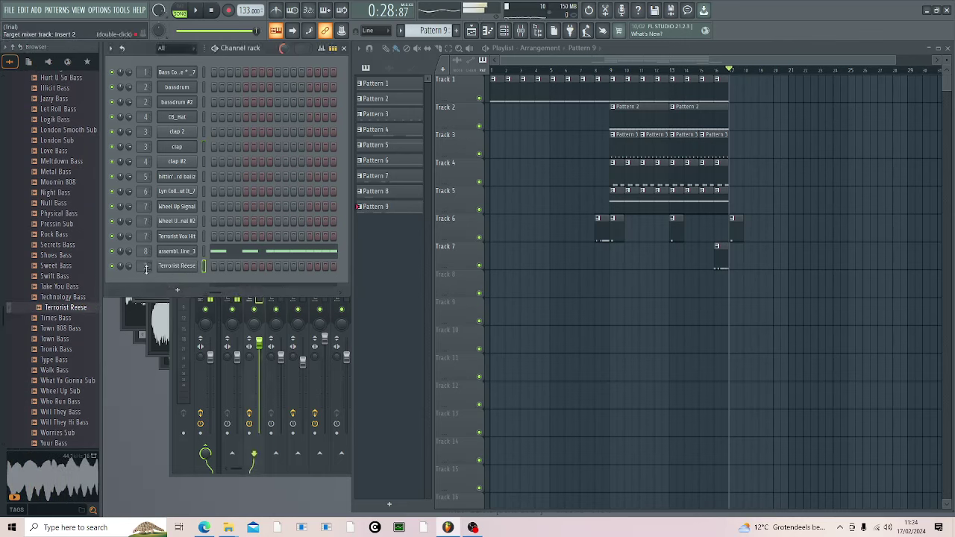
scroll(146, 268, "up", 1)
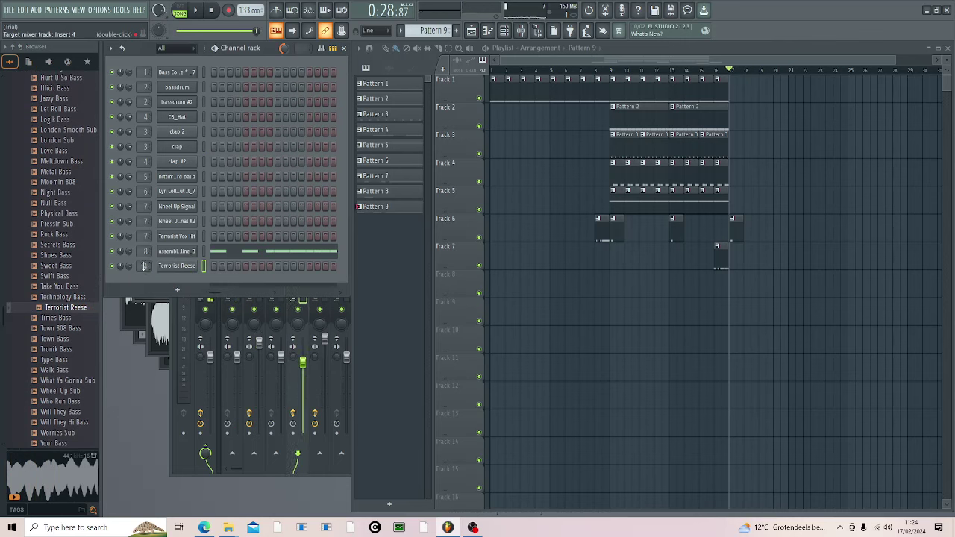
scroll(144, 267, "up", 1)
scroll(138, 265, "up", 1)
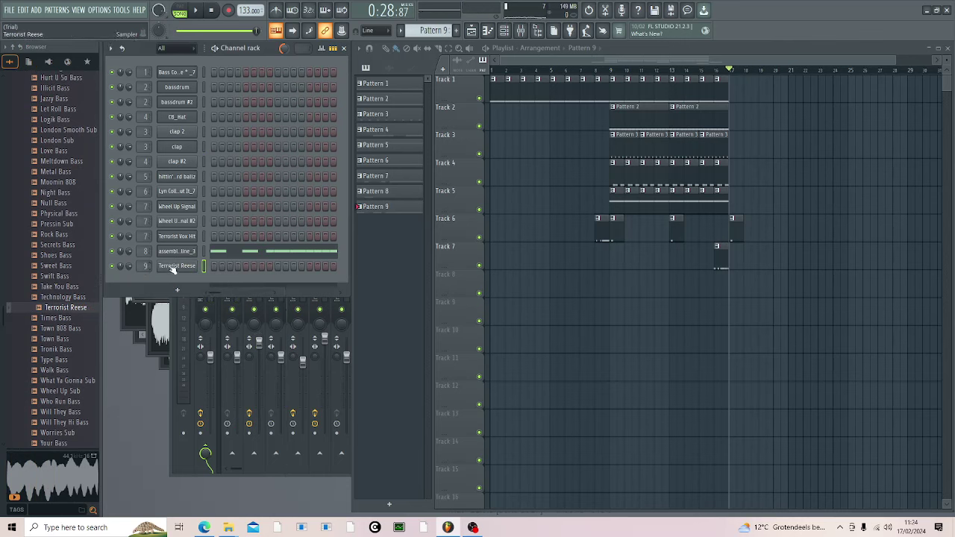
left_click(453, 30)
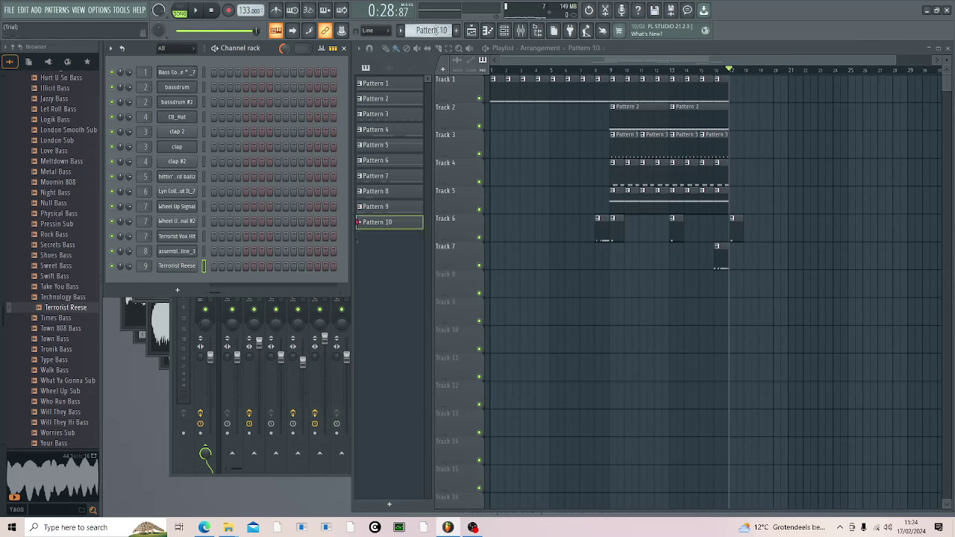
Step: Enable the Terrorist Reese channel's volume envelope, reduce its sustain and release to minimum, and test the sound with a C5 note
left_click(183, 270)
left_click(233, 202)
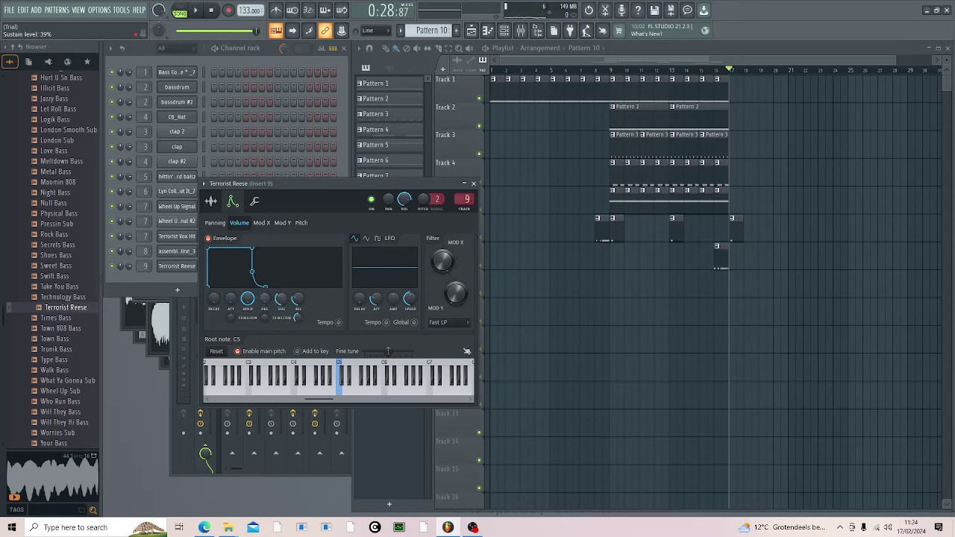
left_click_drag(294, 303, 296, 317)
key("q")
key("q")
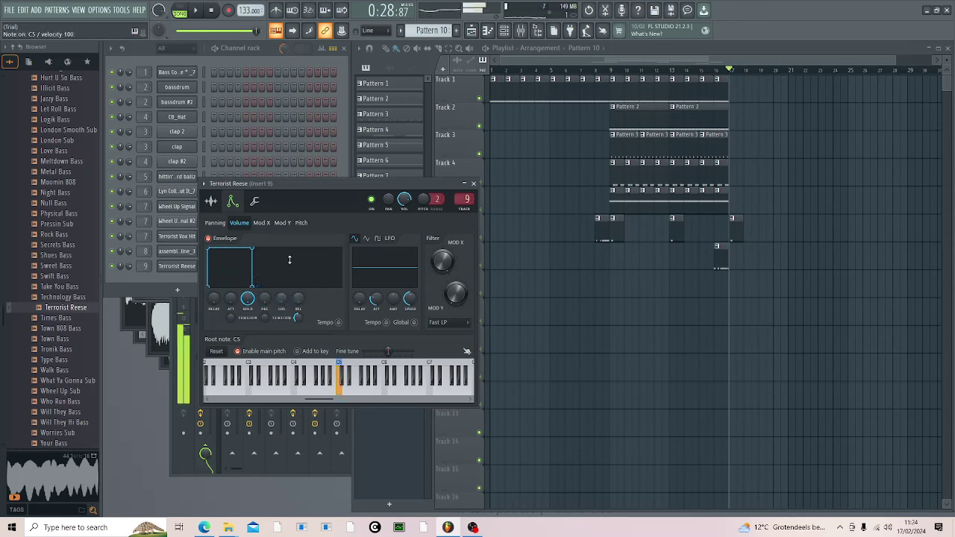
Step: Draw a one-beat C6 note at the start of bar 1 in Terrorist Reese's piano roll and audition it in pattern mode
right_click(190, 263)
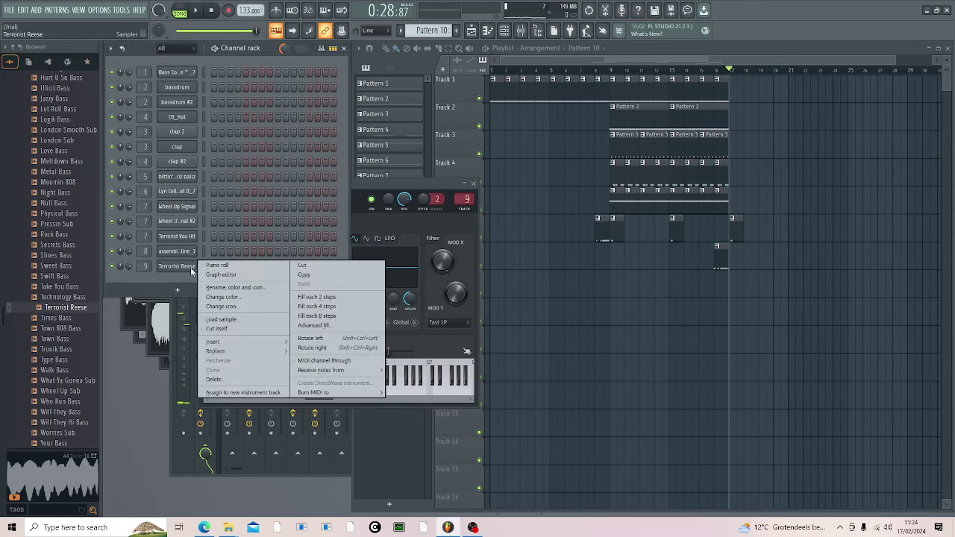
left_click(194, 270)
right_click(194, 265)
left_click(212, 266)
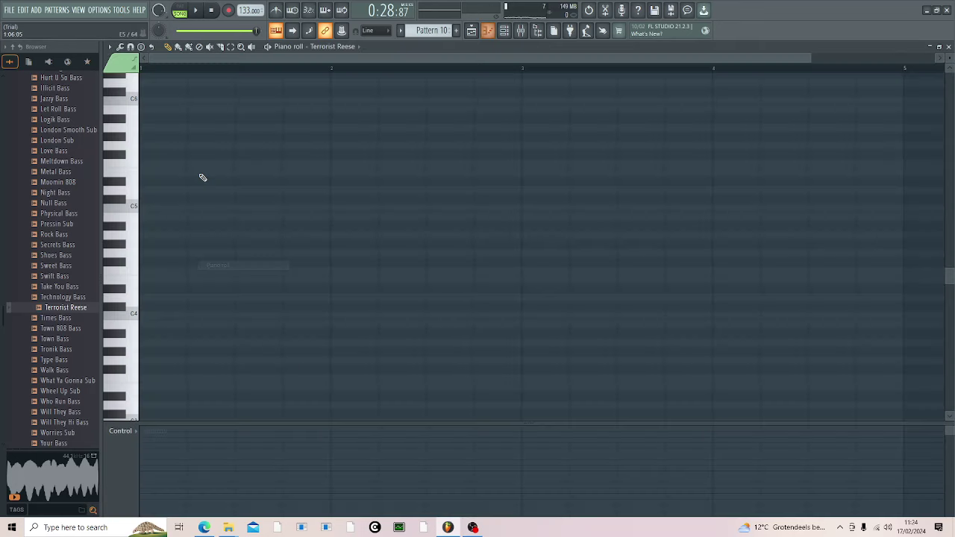
scroll(196, 178, "up", 2)
left_click(143, 161)
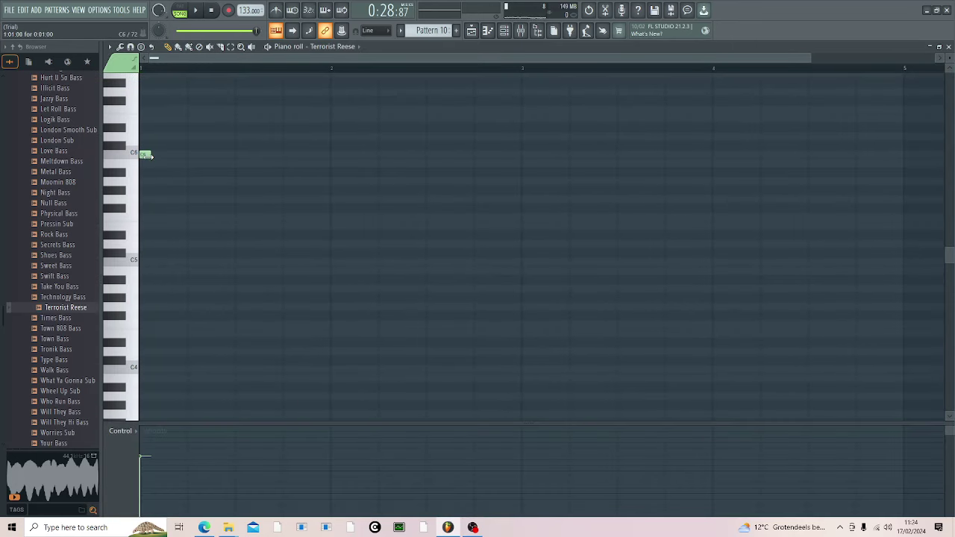
left_click_drag(173, 158, 180, 158)
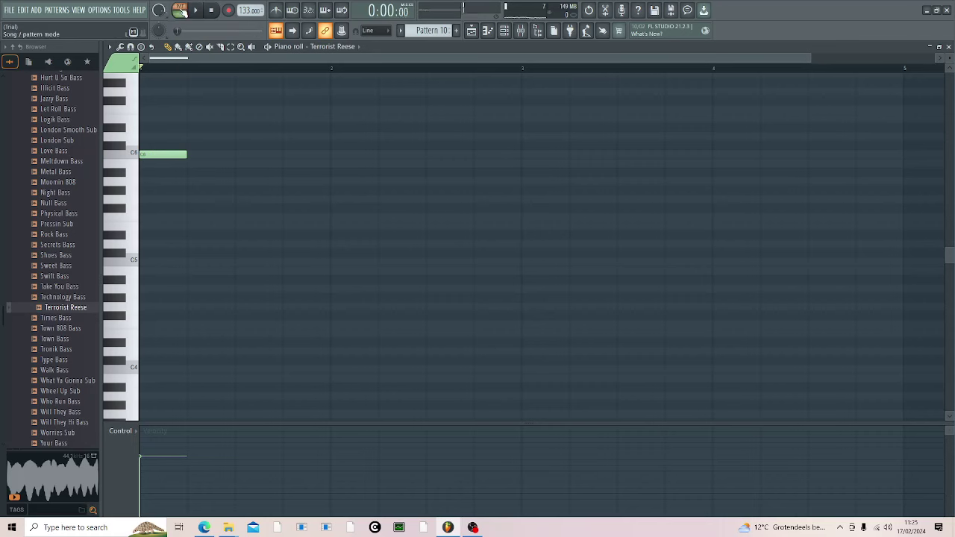
key("space")
key("space")
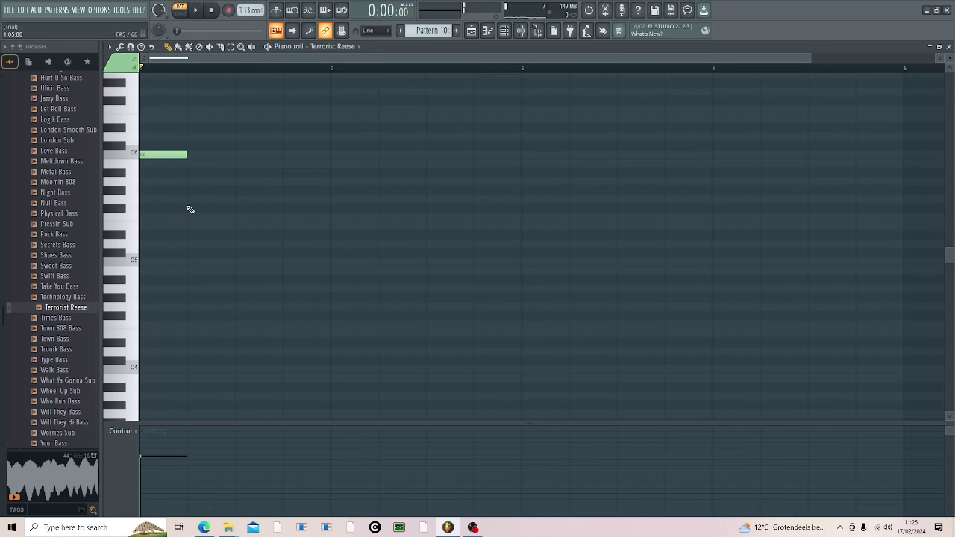
Step: Add two half-beat C5 notes on beat 2 and a one-beat C5 note on beat 3 of bar 1, and audition them
left_click(188, 265)
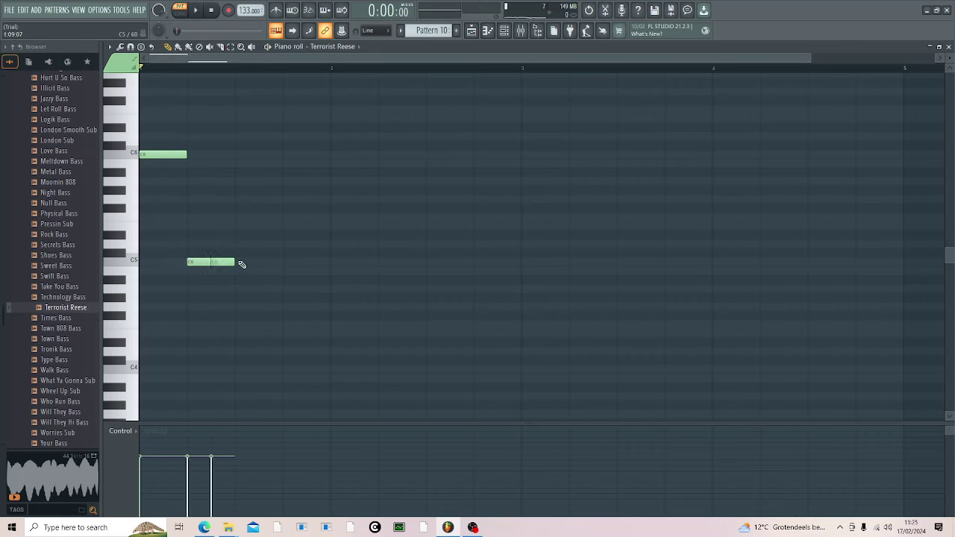
left_click(242, 262)
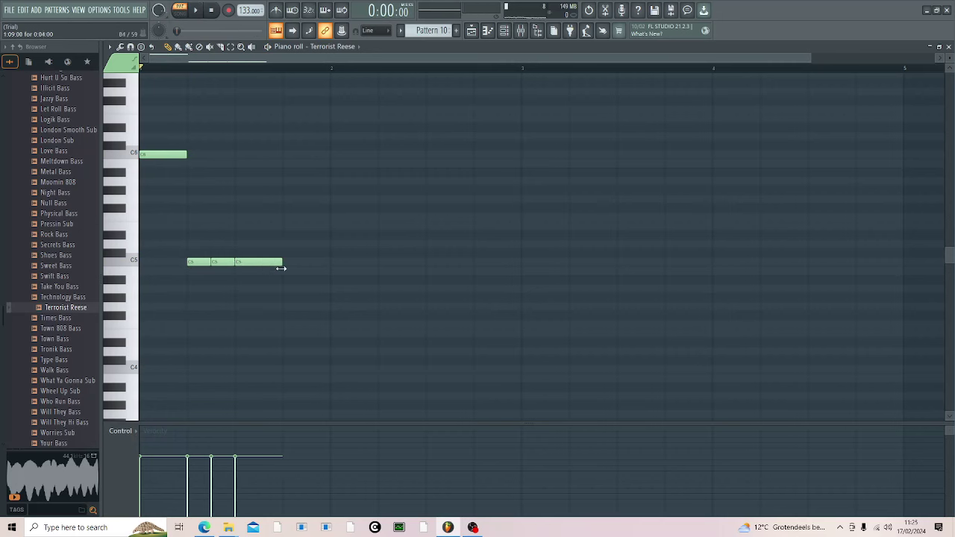
left_click_drag(261, 265, 262, 262)
key("space")
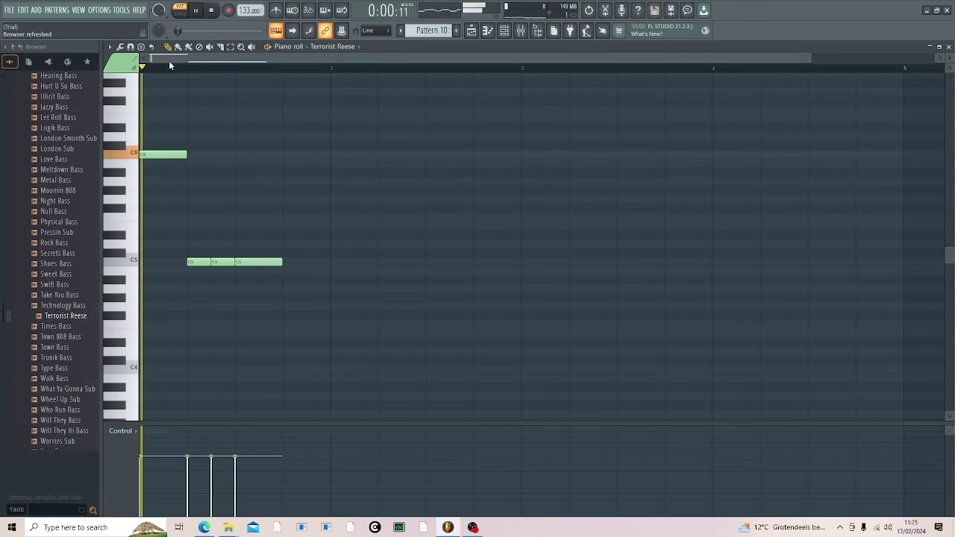
left_click(171, 68)
key("space")
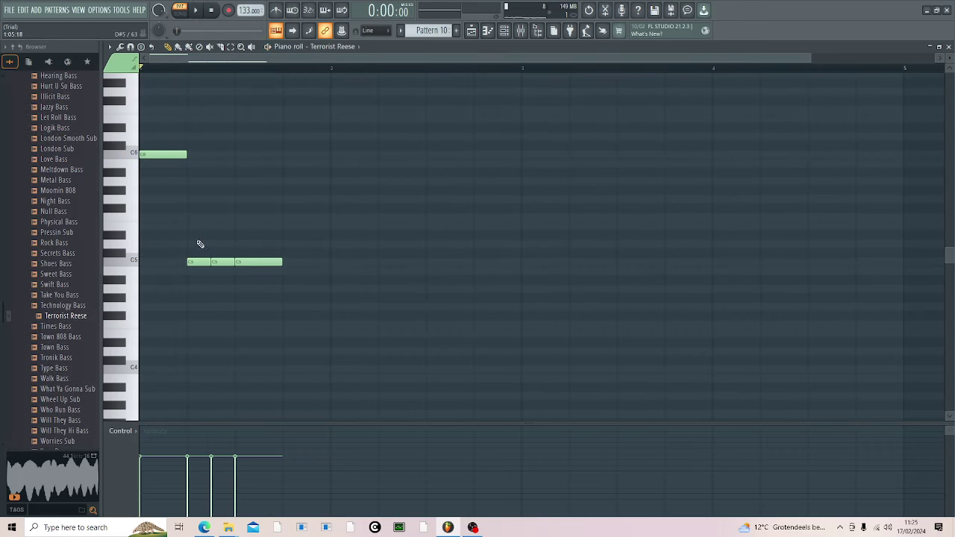
Step: Shorten both half-beat C5 notes on beat 2 of bar 1 to a quarter beat while playing the pattern
key("space")
mouse_move(210, 261)
left_mouse_down()
mouse_move(198, 262)
mouse_move(223, 262)
left_mouse_up()
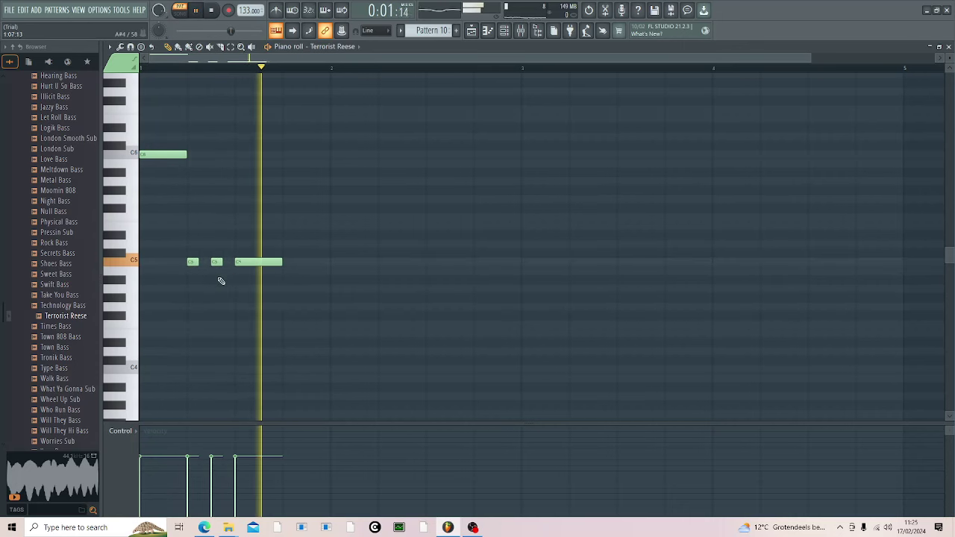
key("space")
Step: Draw a one-beat D#5 note on beat 4 of bar 1 and audition the phrase
left_click(288, 236)
right_click(288, 238)
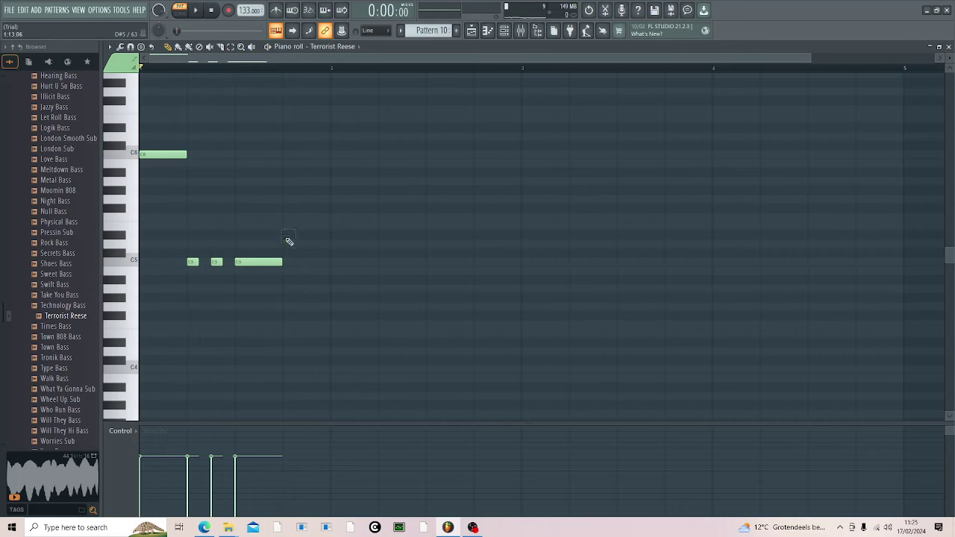
left_click(288, 236)
left_click_drag(289, 235, 330, 237)
key("space")
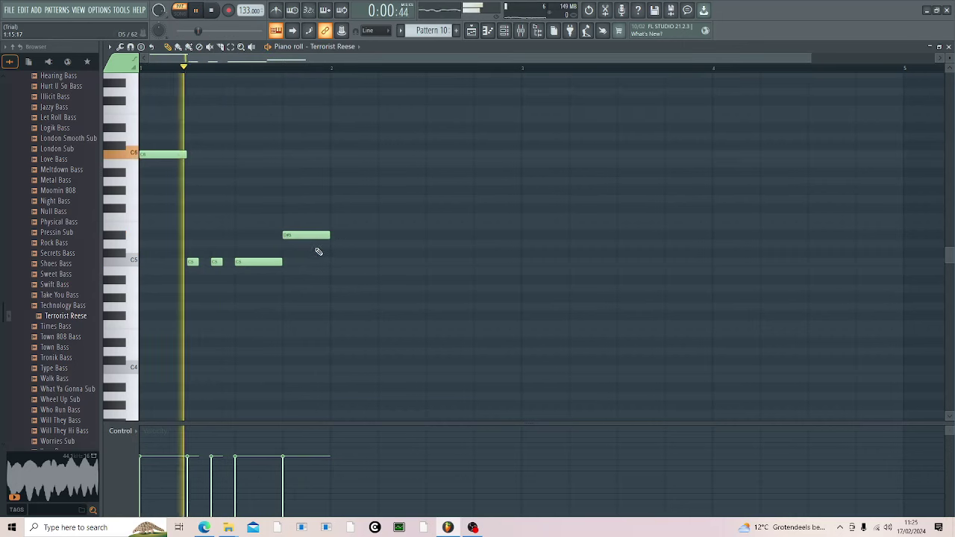
key("space")
left_click(334, 217)
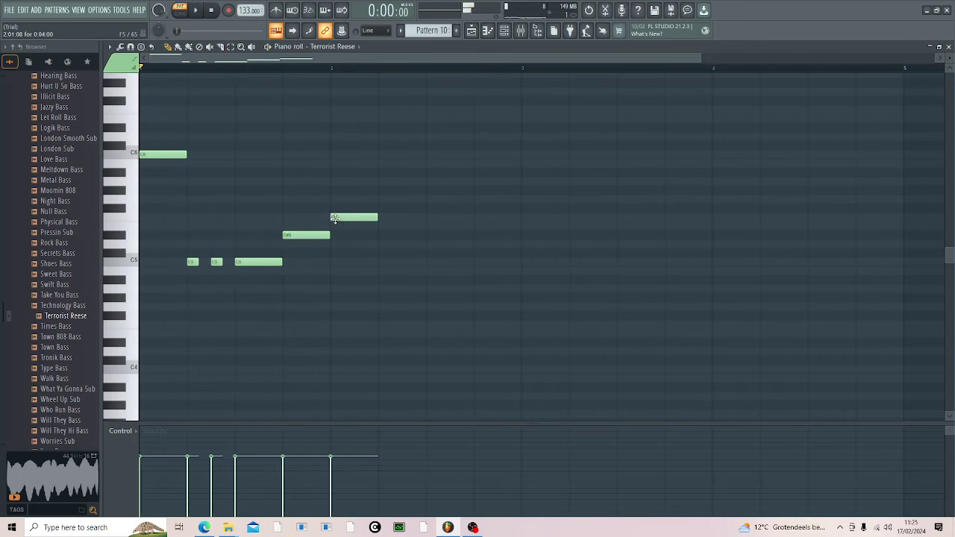
right_click(337, 221)
left_click(334, 225)
right_click(335, 227)
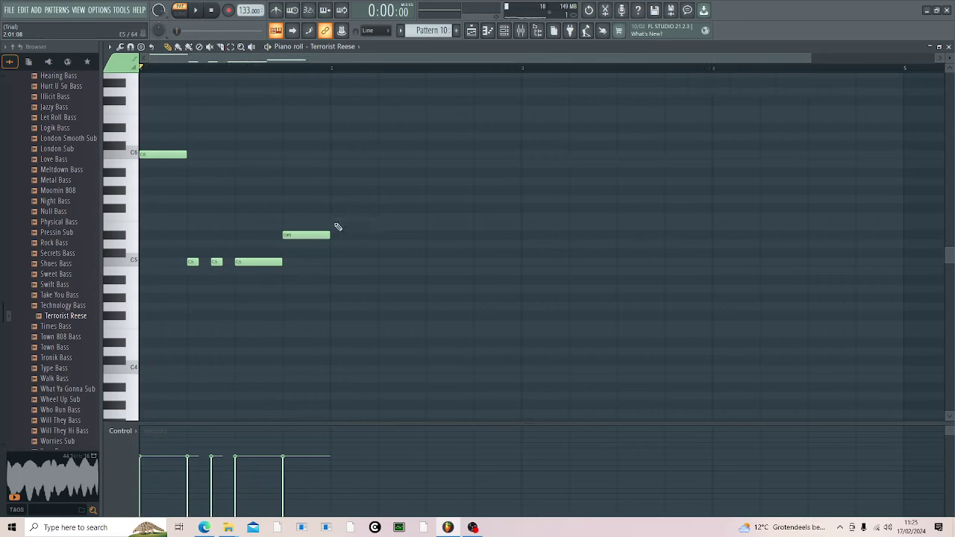
Step: Draw two one-beat F#5 notes on beats 1 and 2 of bar 2 and audition the phrase
left_click(331, 209)
key("space")
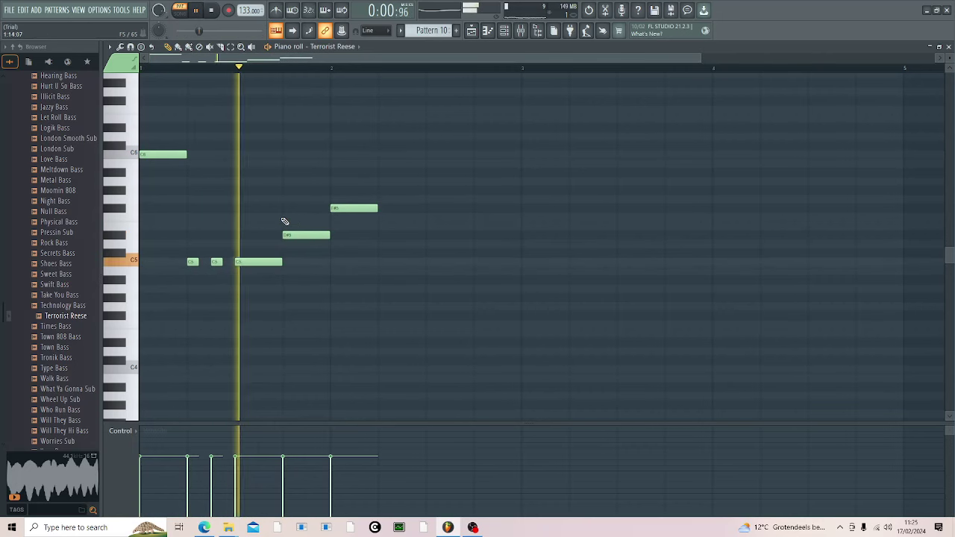
key("space")
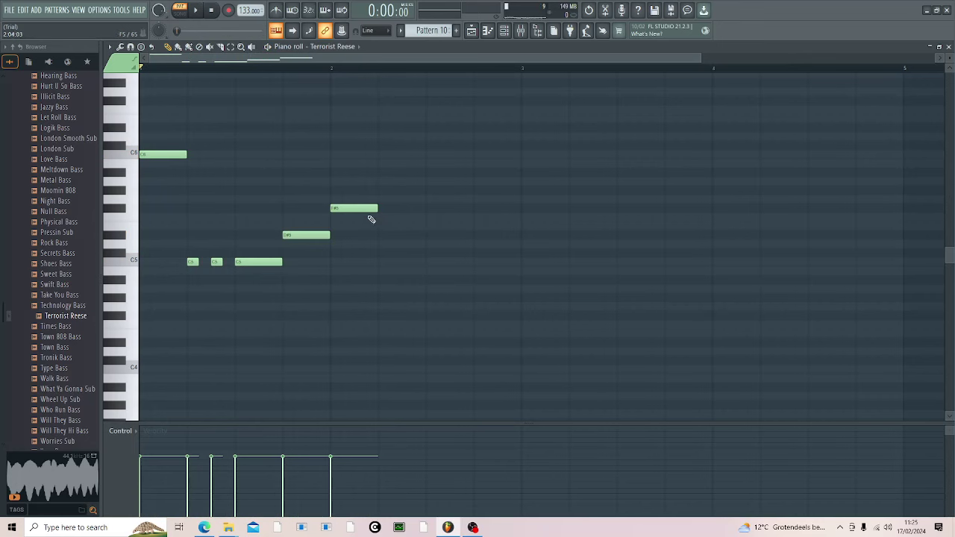
left_click(382, 211)
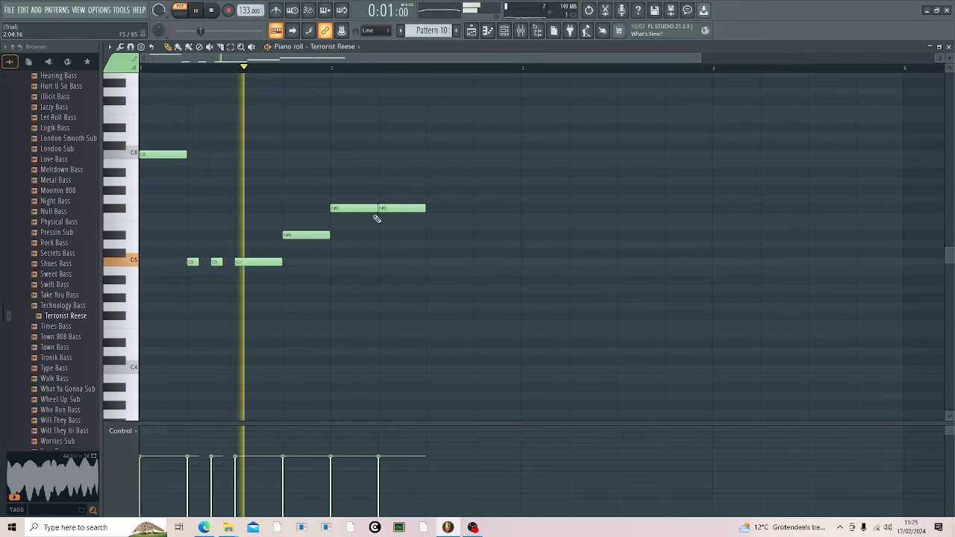
key("space")
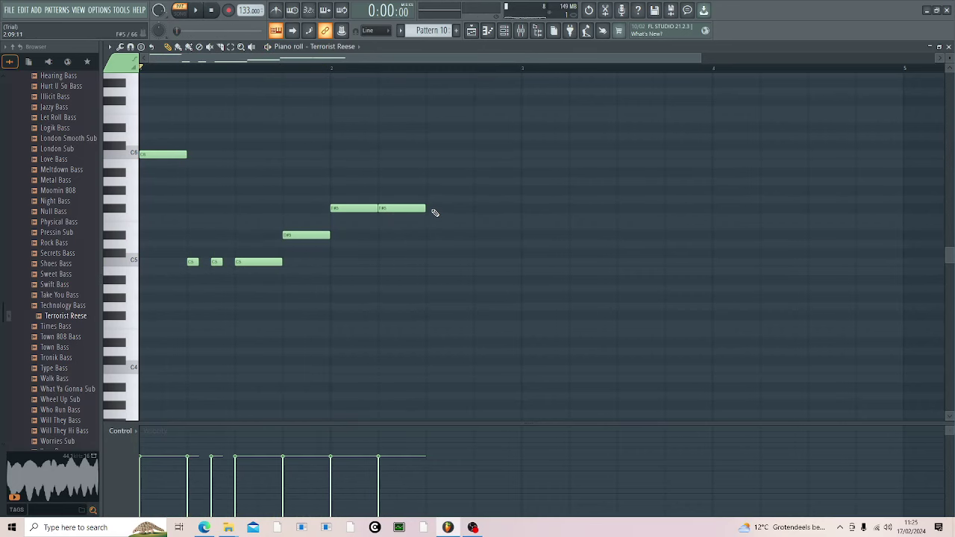
Step: Add half-beat D#5, F#5 and D#5 notes in succession from beat 3 of bar 2
left_click_drag(431, 222, 438, 234)
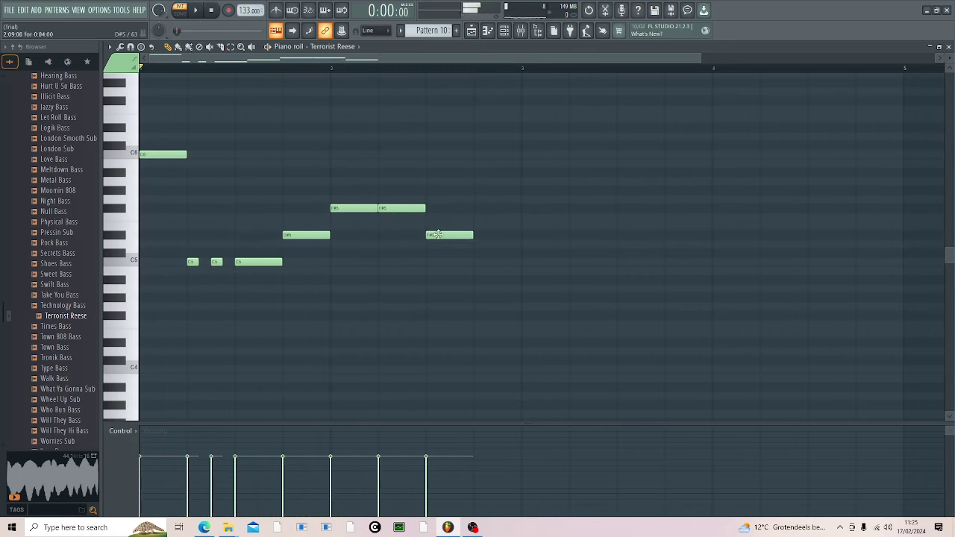
left_click(453, 210)
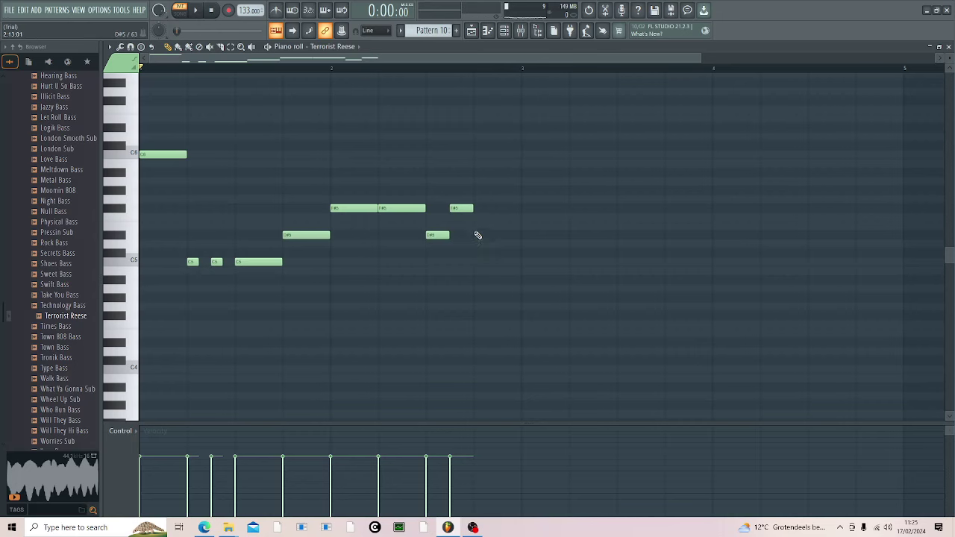
left_click(478, 235)
left_click(508, 158)
right_click(508, 158)
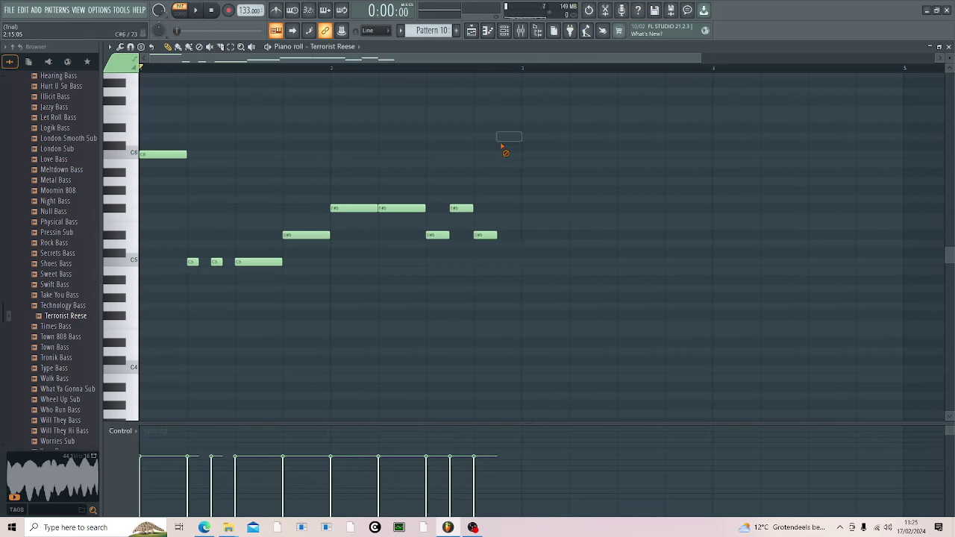
left_click(503, 145)
right_click(500, 145)
Step: Draw a half-beat C#6 note at the very end of bar 2 and audition the two-bar phrase
left_click(499, 146)
key("space")
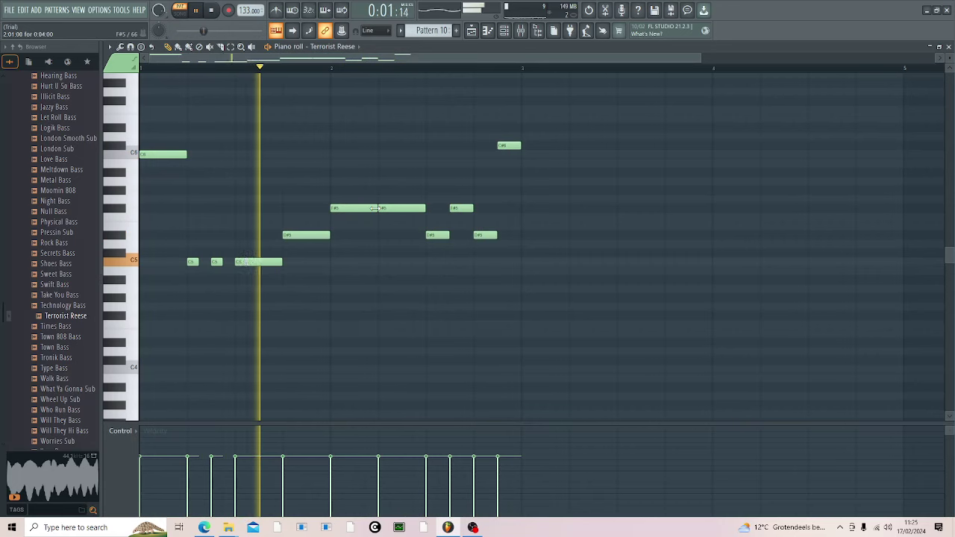
key("space")
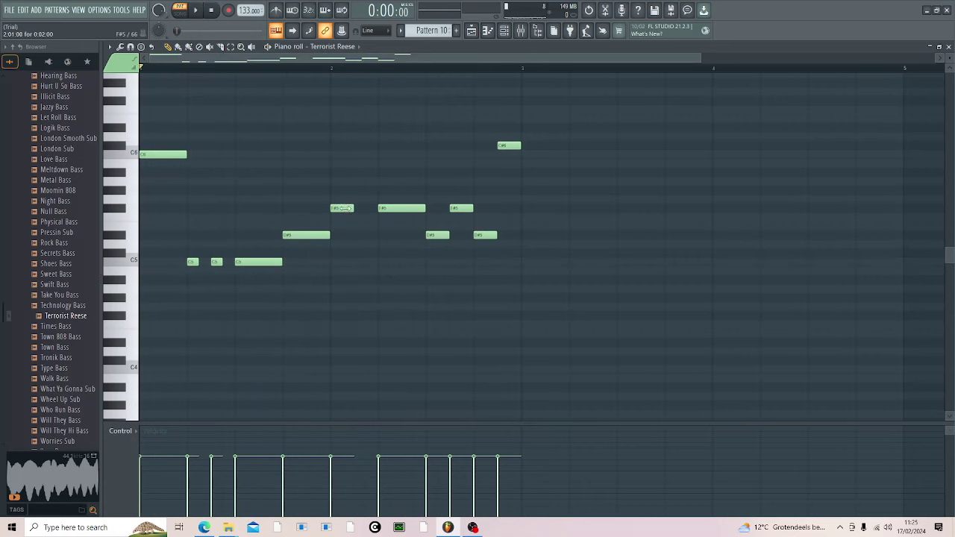
Step: Break the two one-beat F#5 notes in bar 2 into four quarter-beat F#5 notes at half-beat intervals, and audition them
left_click(357, 209)
key("space")
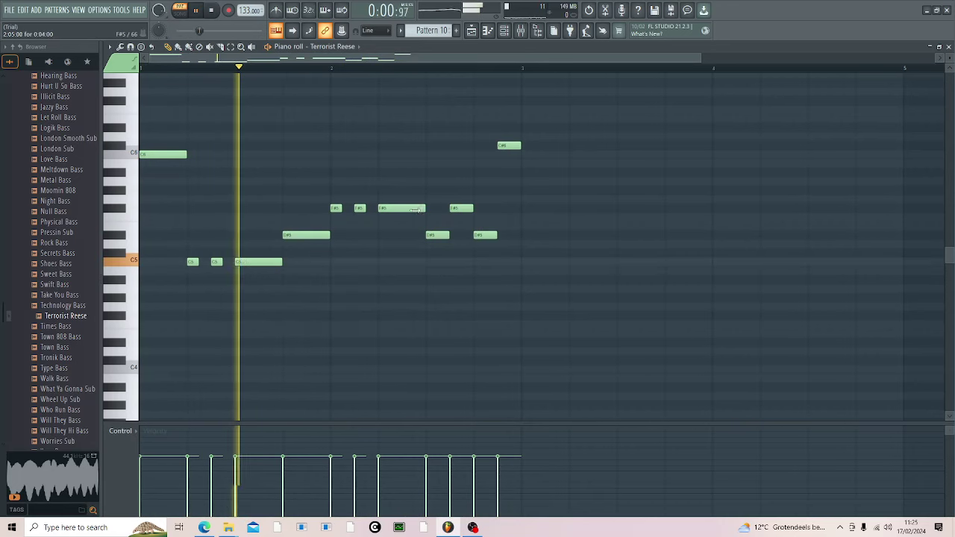
left_click_drag(423, 209, 390, 210)
left_click(405, 209)
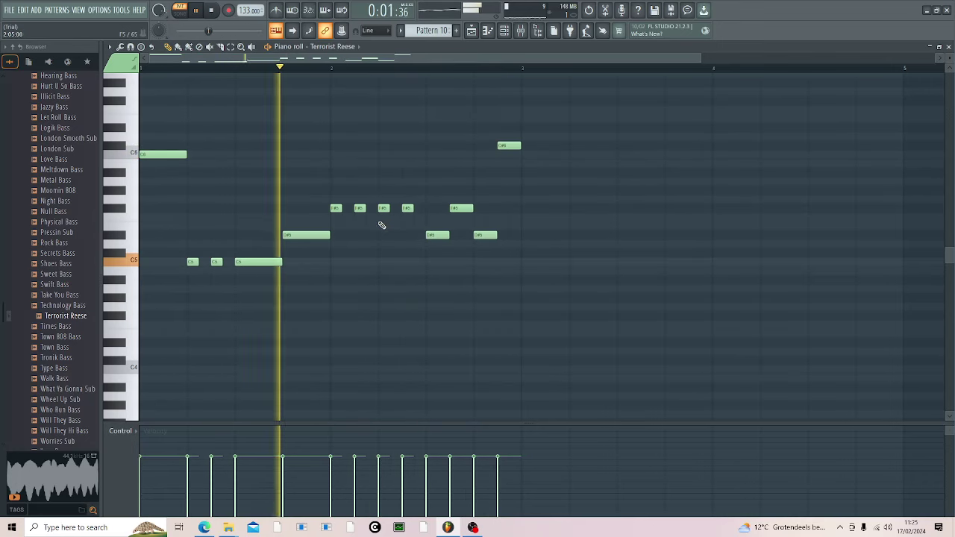
key("space")
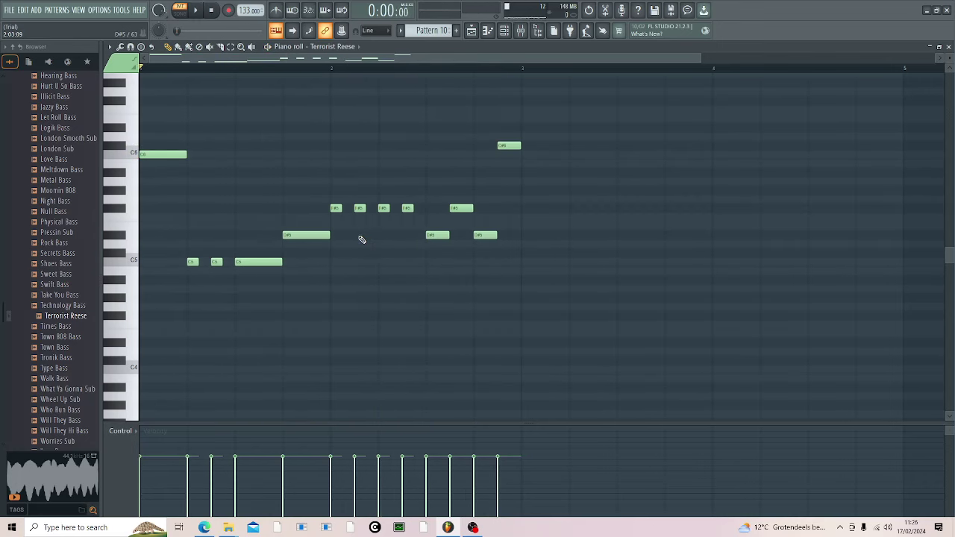
Step: Duplicate the two-bar bass phrase into bars 3 and 4 and play the four-bar pattern
key("ctrl+b")
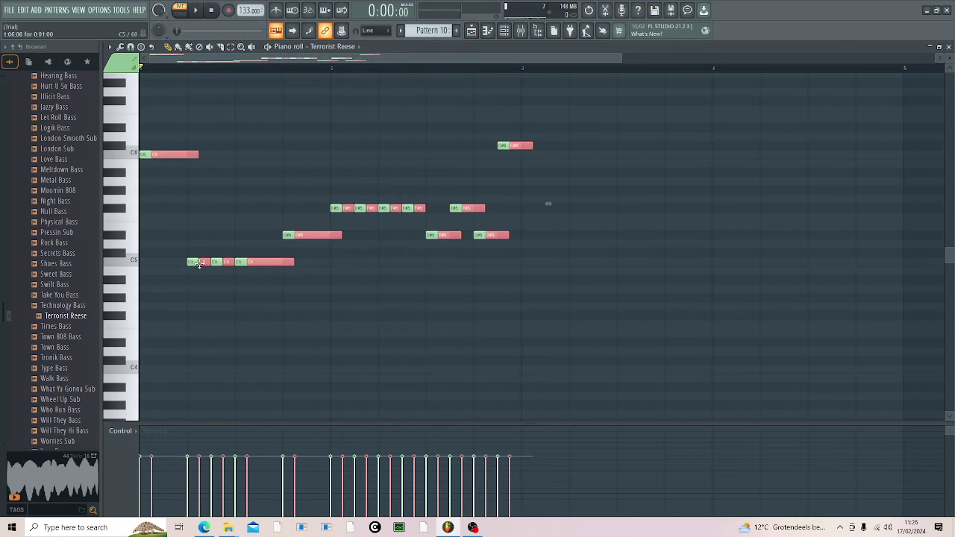
left_click_drag(199, 262, 583, 269)
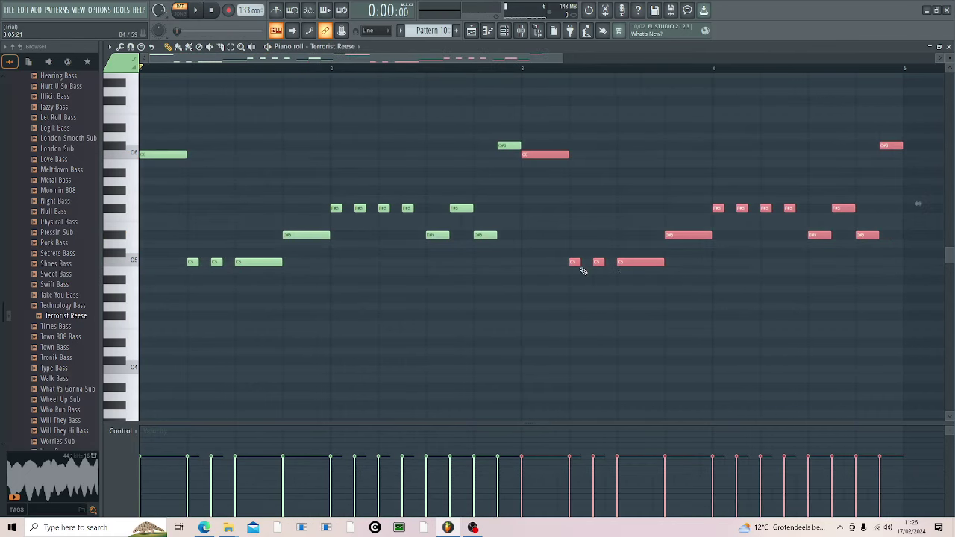
left_click(812, 305)
key("space")
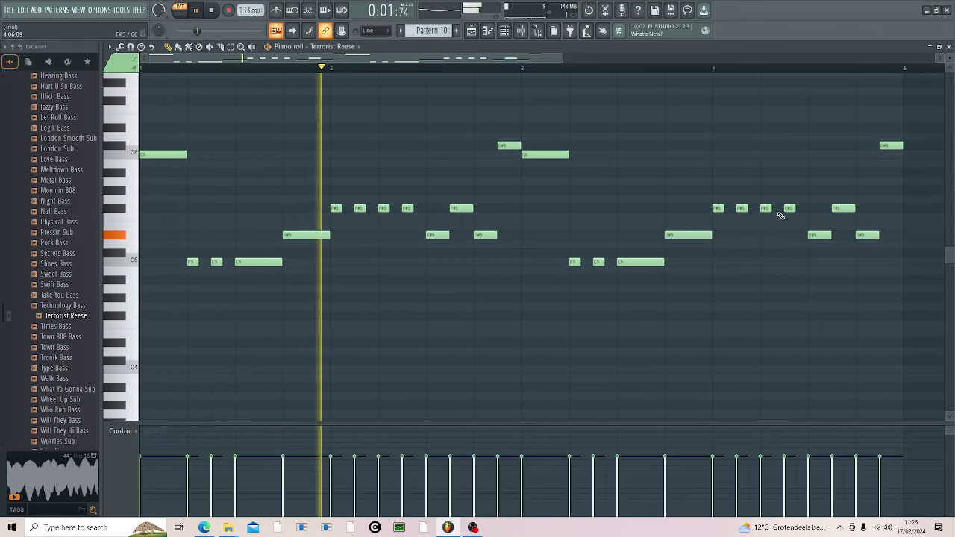
Step: Delete the fourth short F#5 note in bar 4, extend the third to one beat, and close the piano roll
right_click(788, 210)
left_click_drag(769, 208, 804, 208)
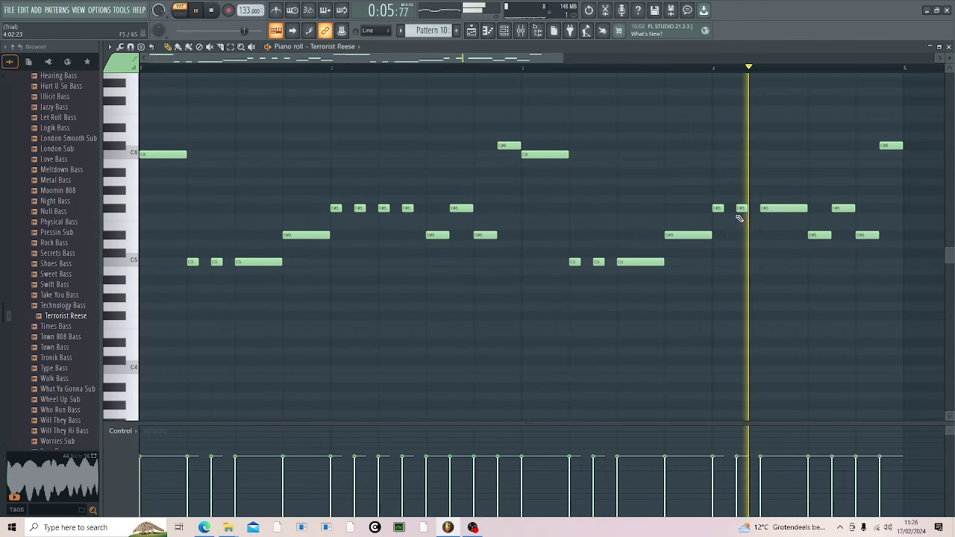
left_click(942, 47)
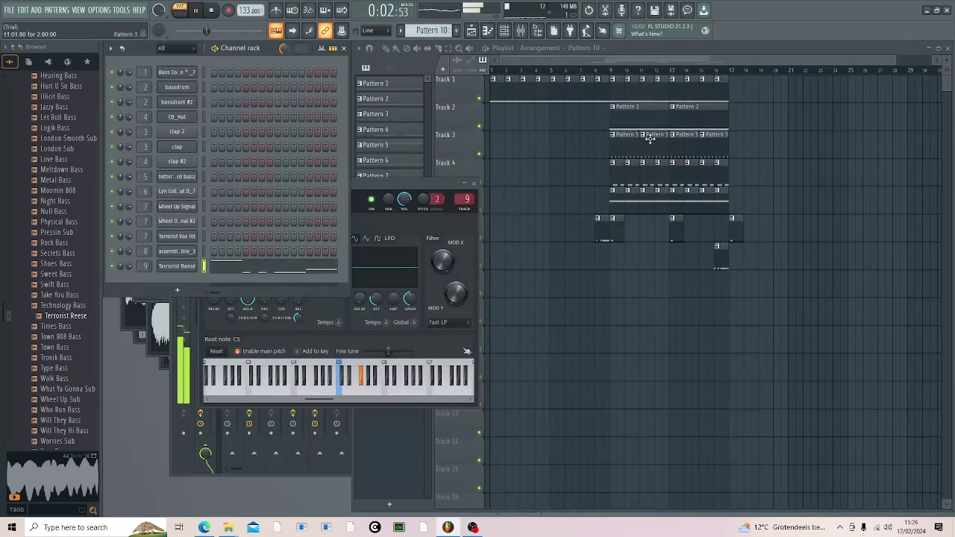
Step: Stop playback and raise the volume fader of the Terrorist Reese's mixer track 9
scroll(699, 76, "down", 1)
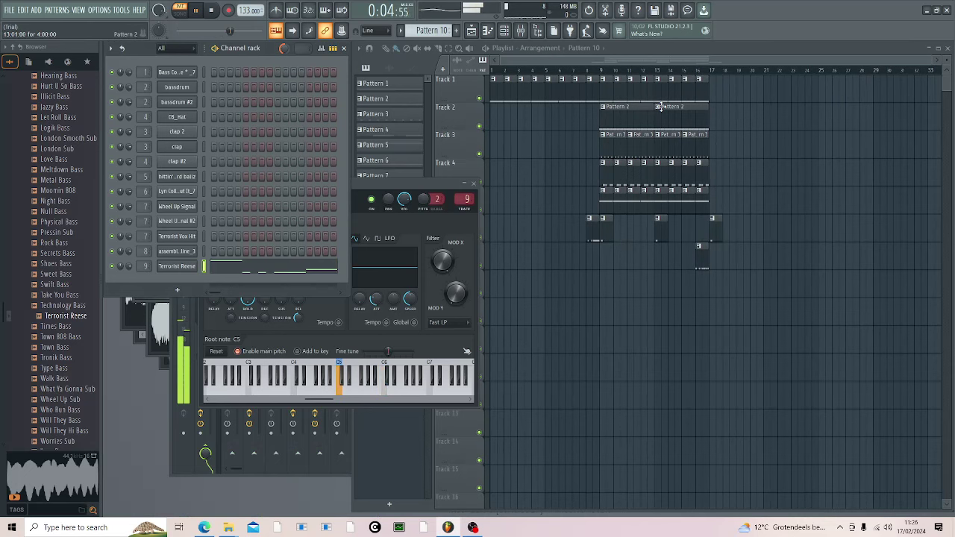
key("space")
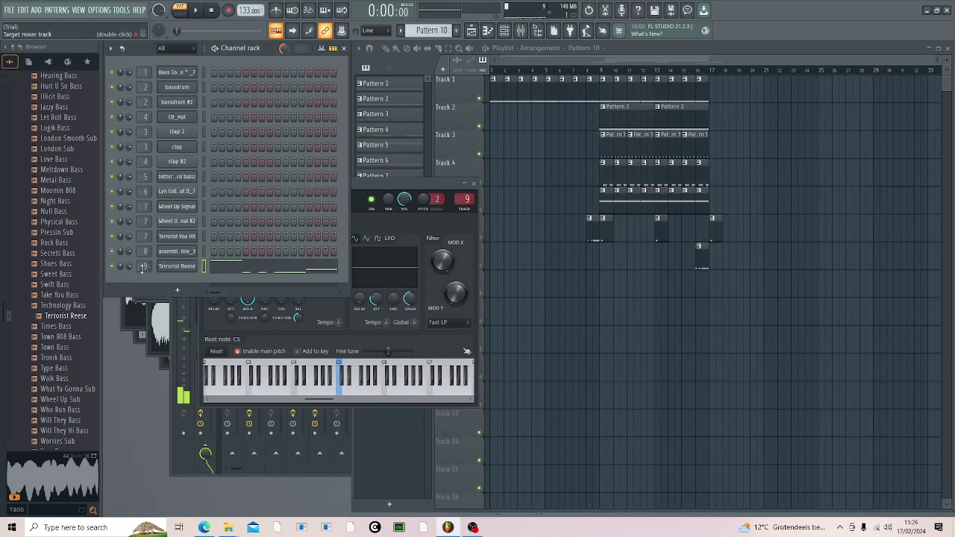
double_click(138, 269)
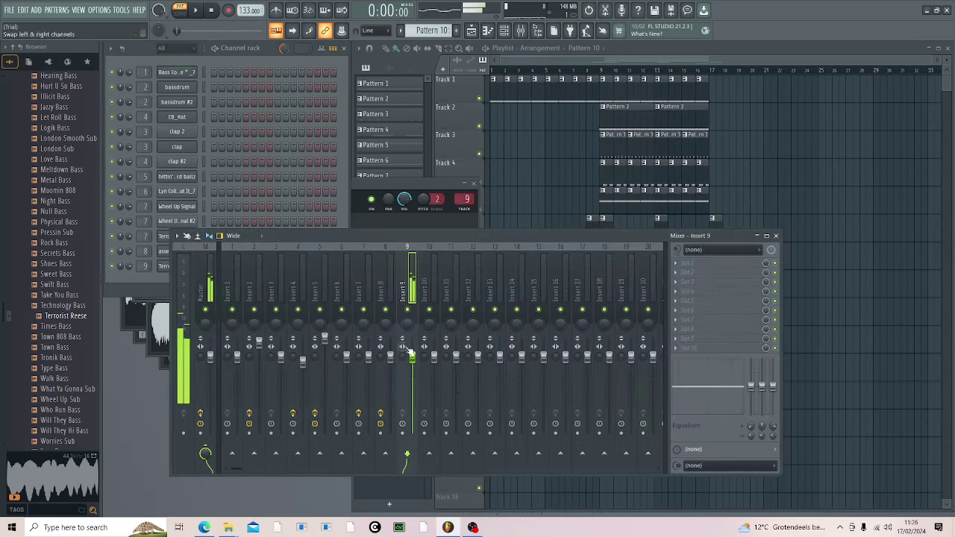
left_click_drag(412, 358, 412, 340)
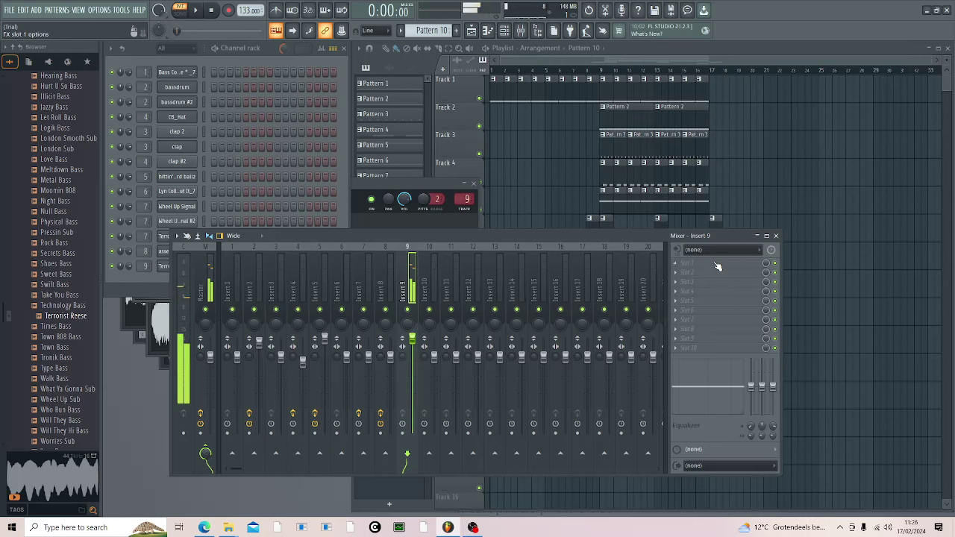
Step: Load Fruity Compressor in slot 1 of mixer track 9 with 3.1 dB gain, and boost the track's low-shelf EQ to 4.8 dB
key("space")
left_click(703, 269)
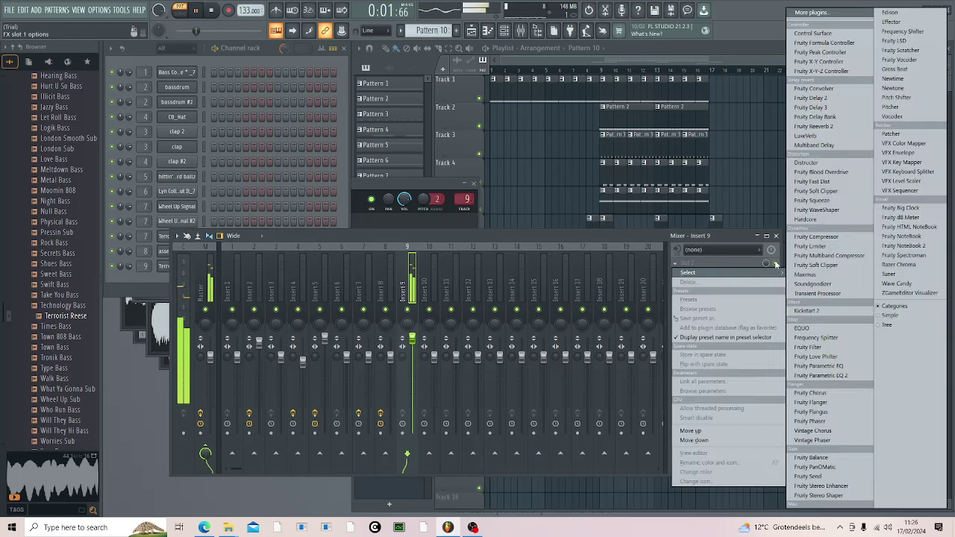
left_click(828, 237)
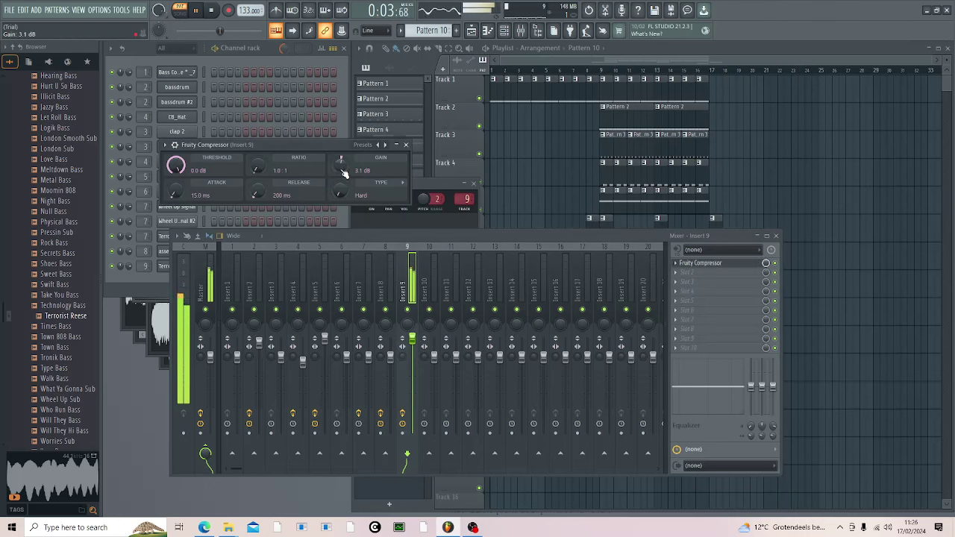
left_click_drag(341, 172, 340, 153)
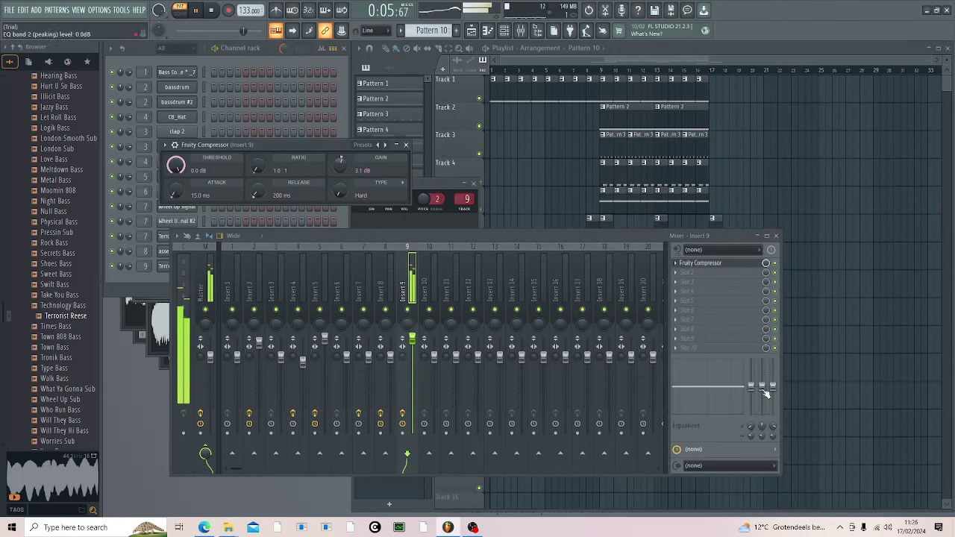
left_click_drag(750, 386, 751, 378)
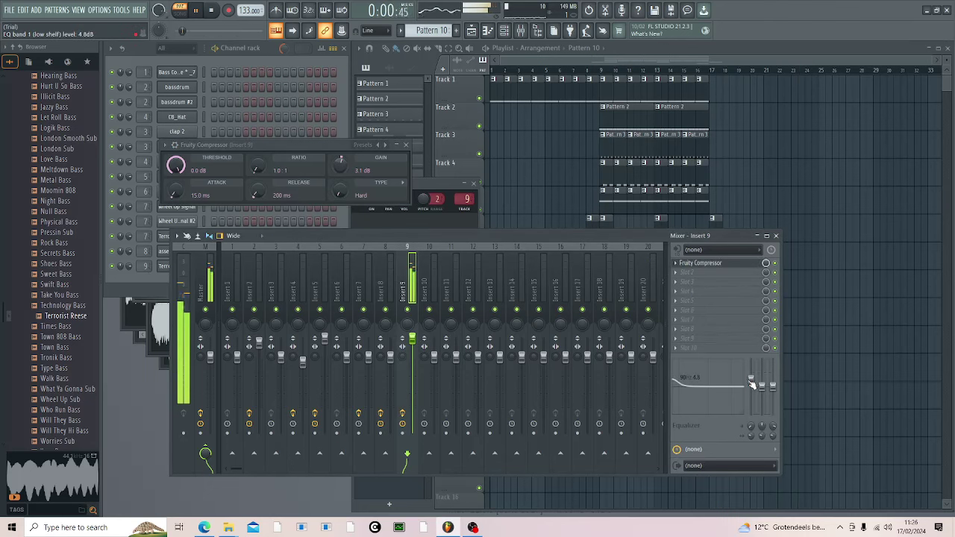
left_click(342, 128)
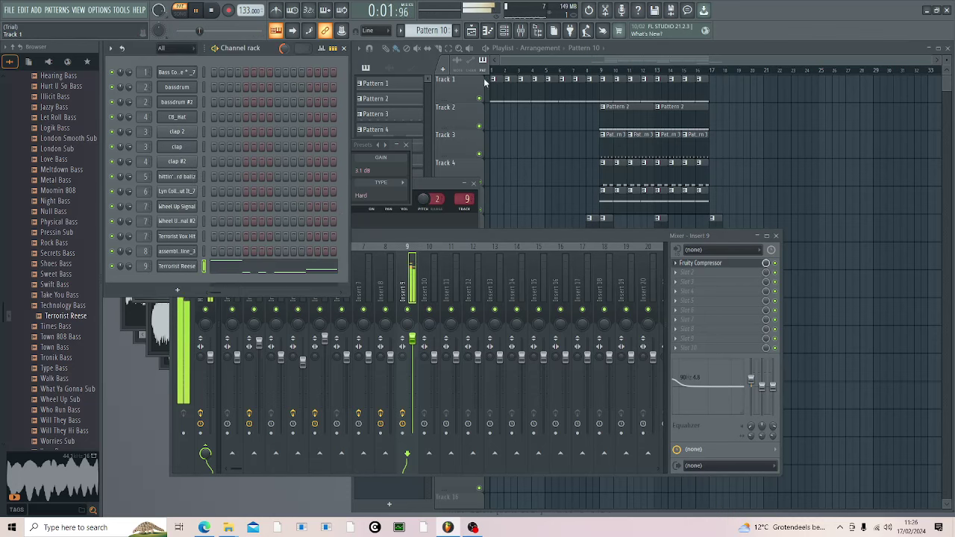
Step: Stop playback, create Pattern 11, and add a Korg M1 synth channel
left_click(550, 63)
key("space")
scroll(426, 28, "up", 1)
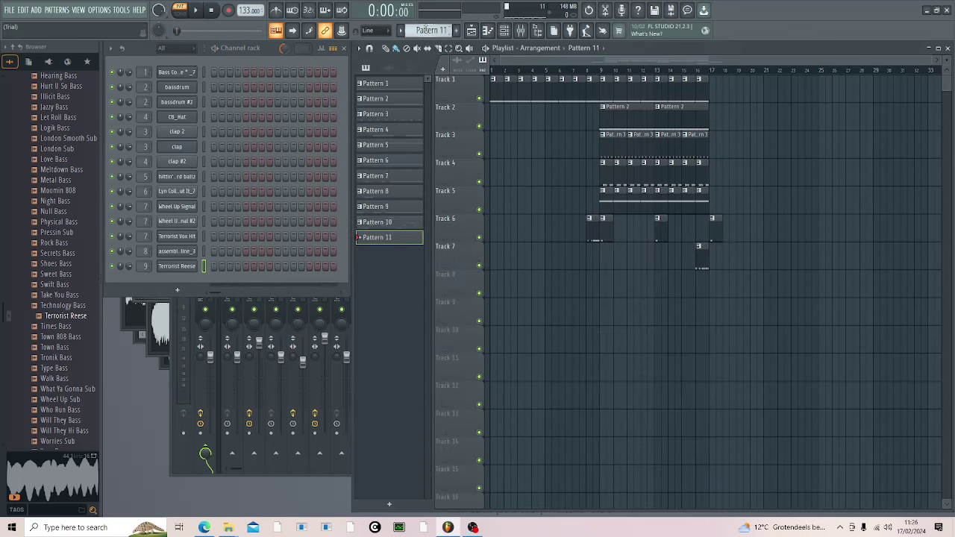
left_click(178, 289)
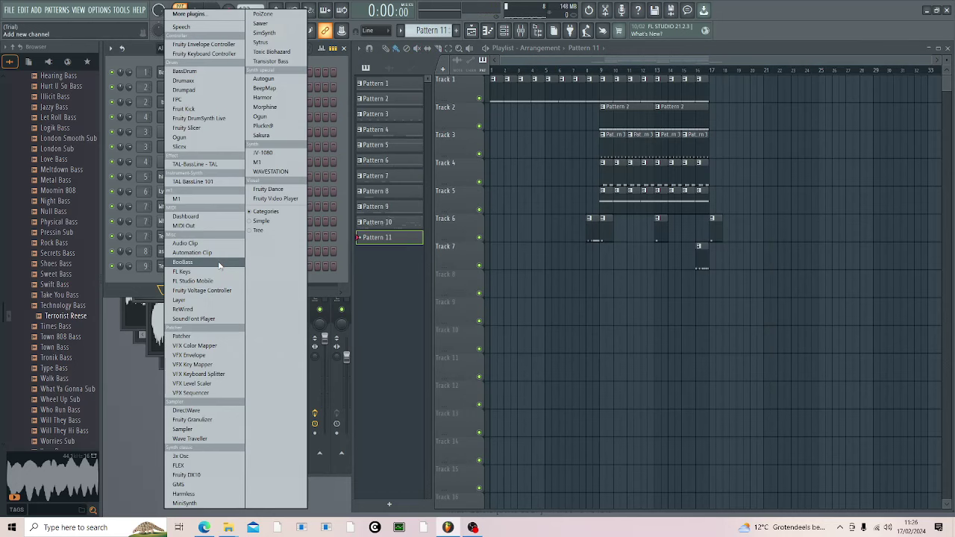
left_click(262, 162)
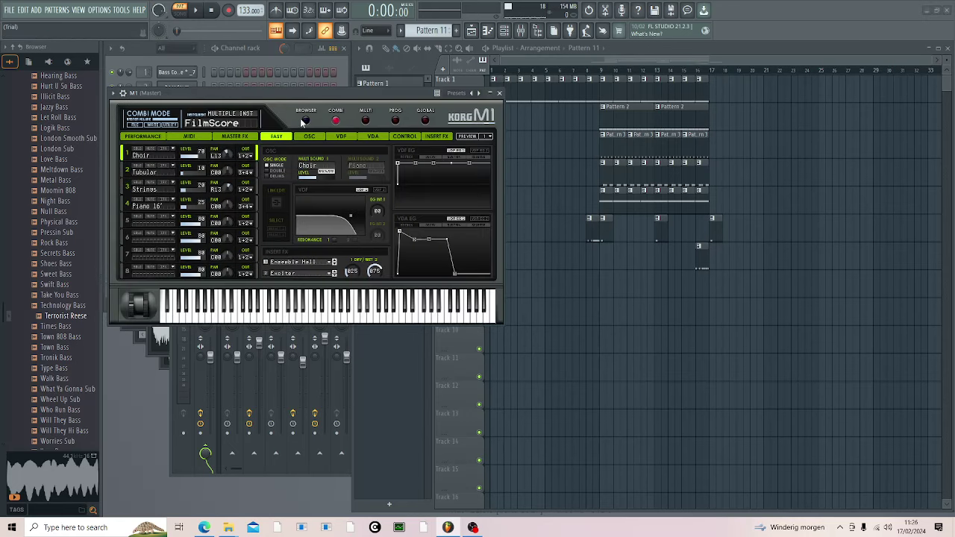
Step: Load the Dyna Strings preset from the M1's strings category and route its channel to mixer track 10
left_click(305, 121)
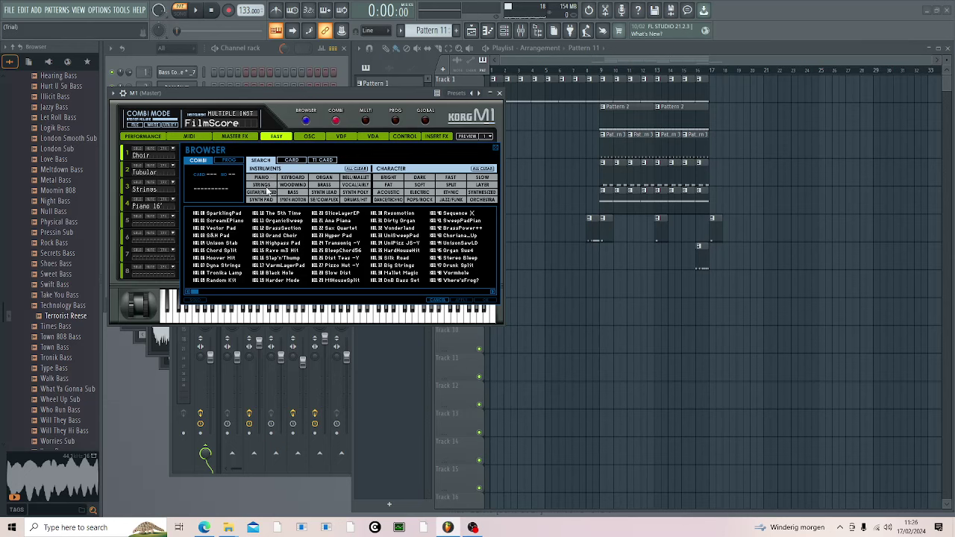
left_click(264, 186)
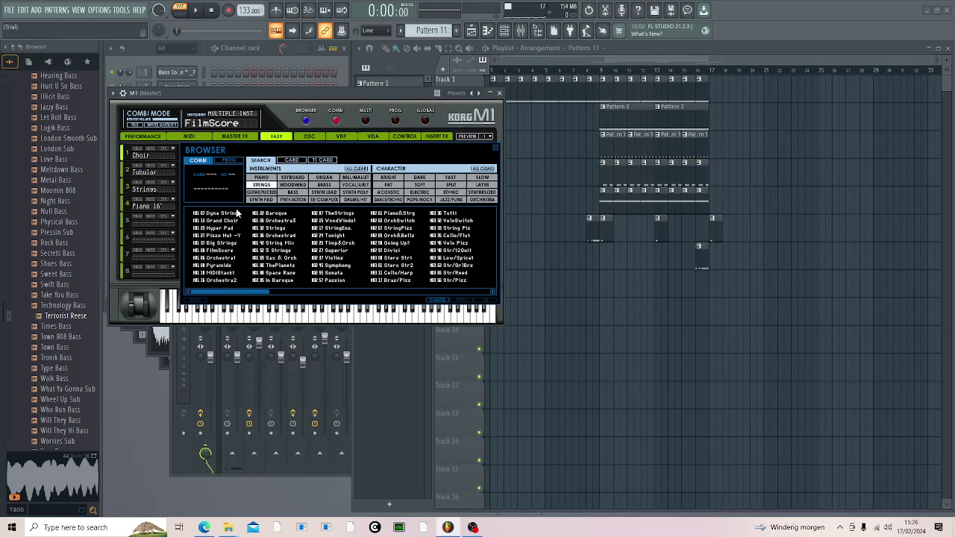
double_click(241, 214)
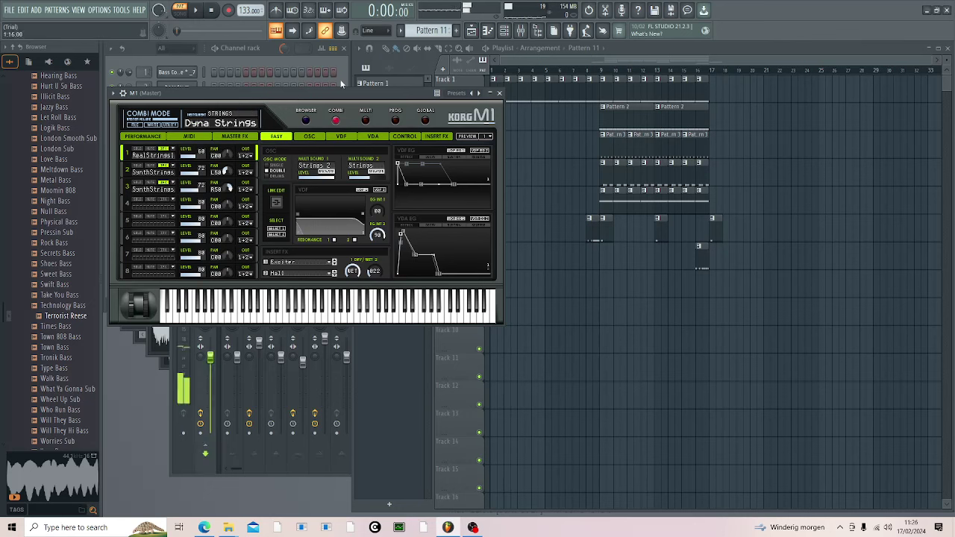
key("F6")
scroll(147, 281, "up", 7)
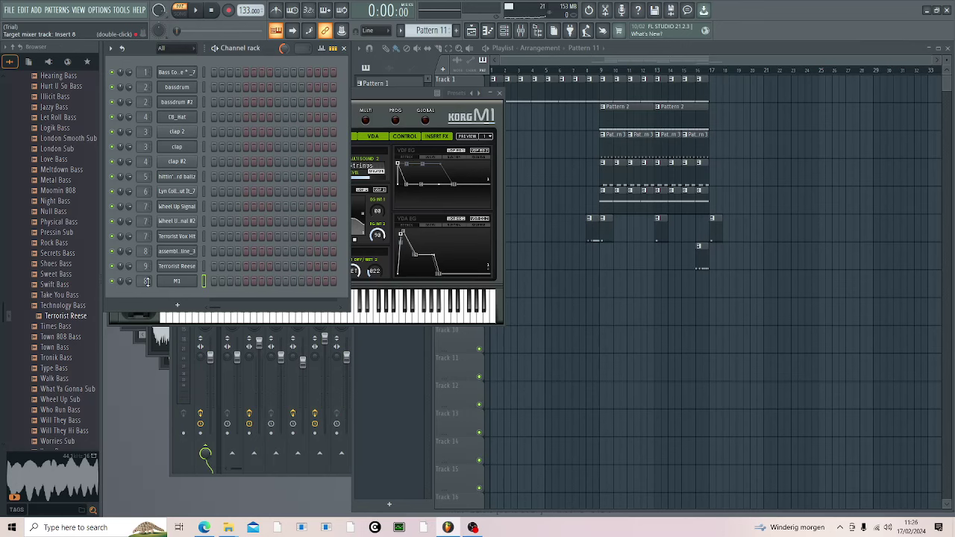
Step: Draw a C8 note spanning four bars for the M1 in Pattern 11, preview it, and close the piano roll
right_click(183, 282)
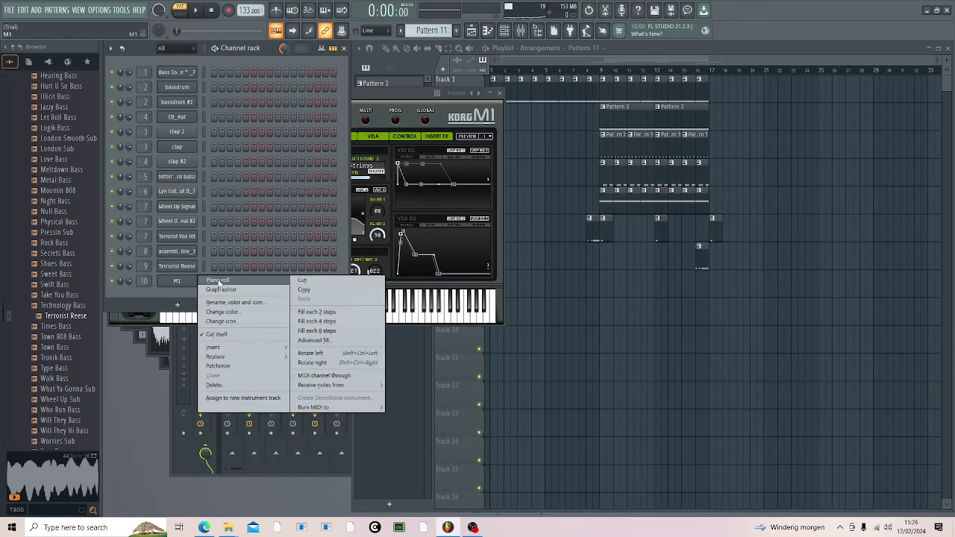
left_click(216, 280)
scroll(141, 218, "up", 3)
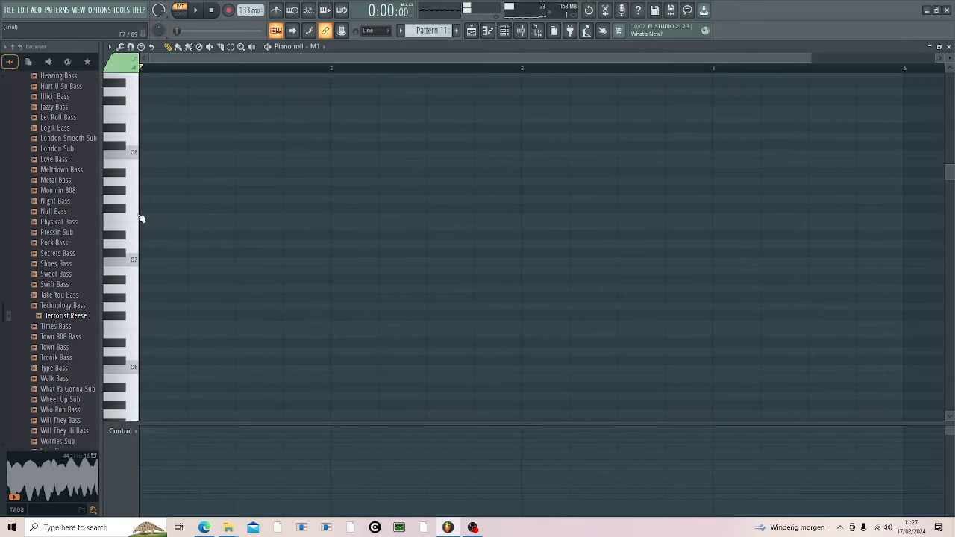
left_click(135, 263)
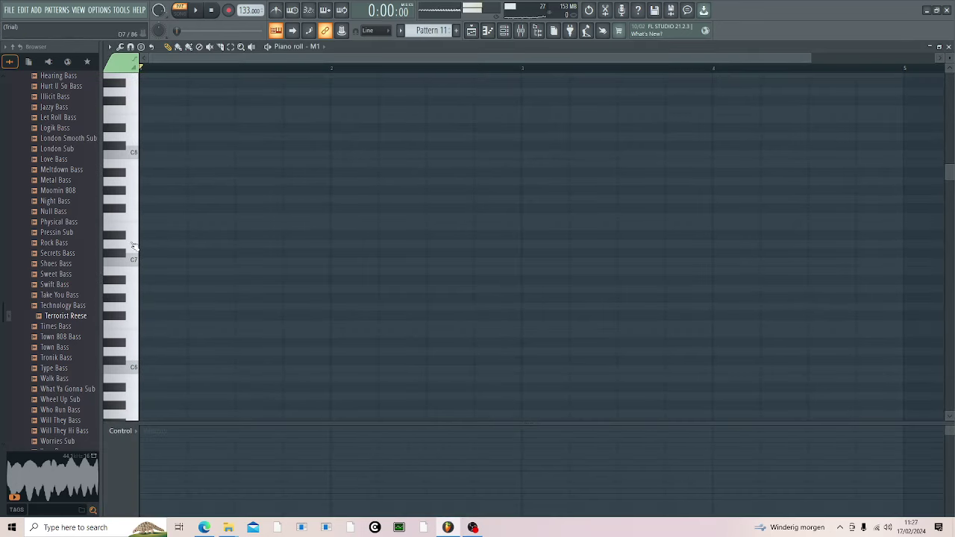
left_click(150, 155)
left_click_drag(185, 156, 902, 173)
key("space")
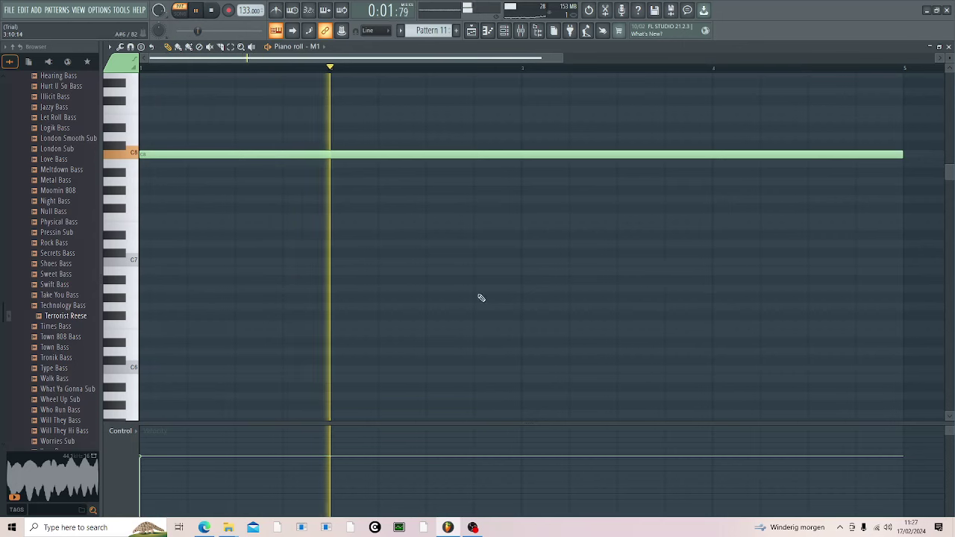
left_click(948, 46)
key("space")
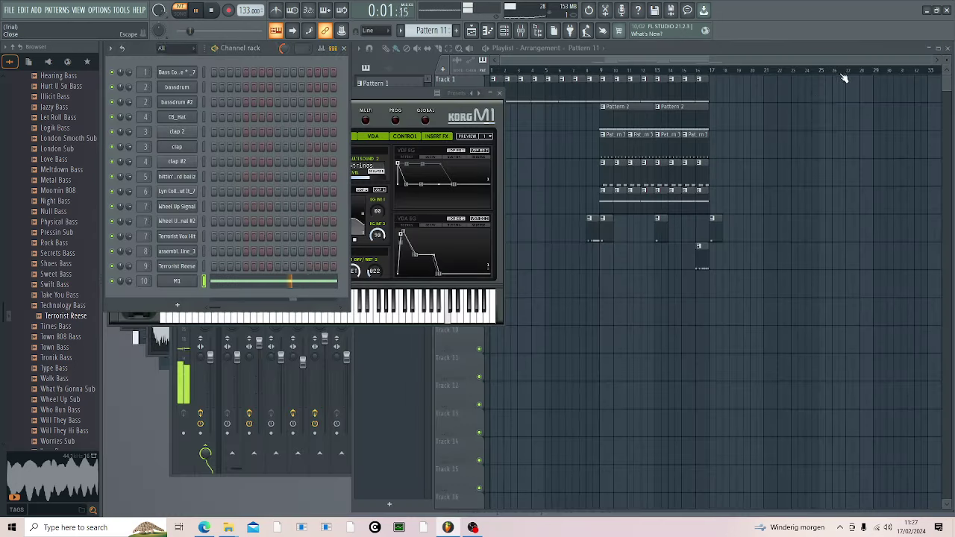
Step: Place two consecutive Pattern 11 clips on Track 8 over bars 17 to 24 and play the song from bar 16
left_click_drag(709, 291, 785, 294)
left_click(758, 323)
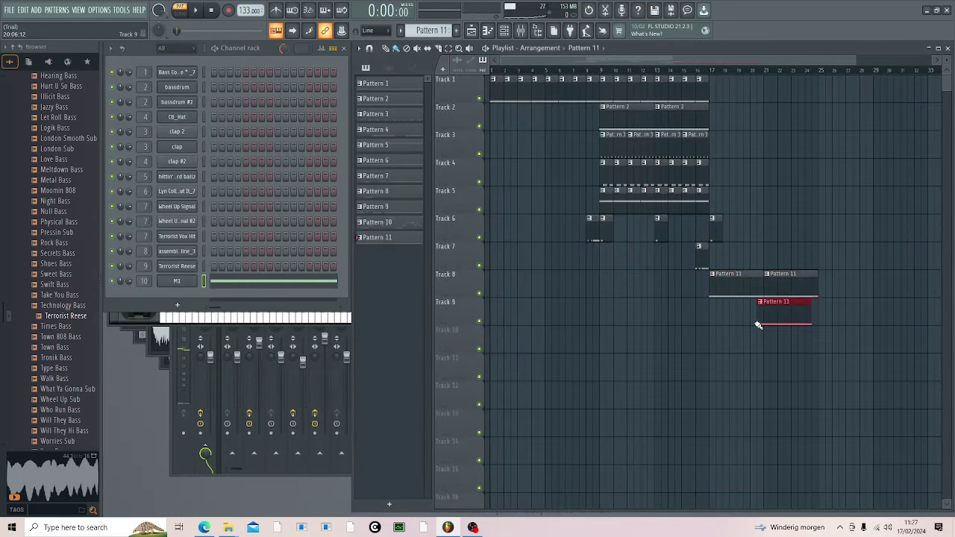
right_click(758, 323)
left_click(697, 73)
key("space")
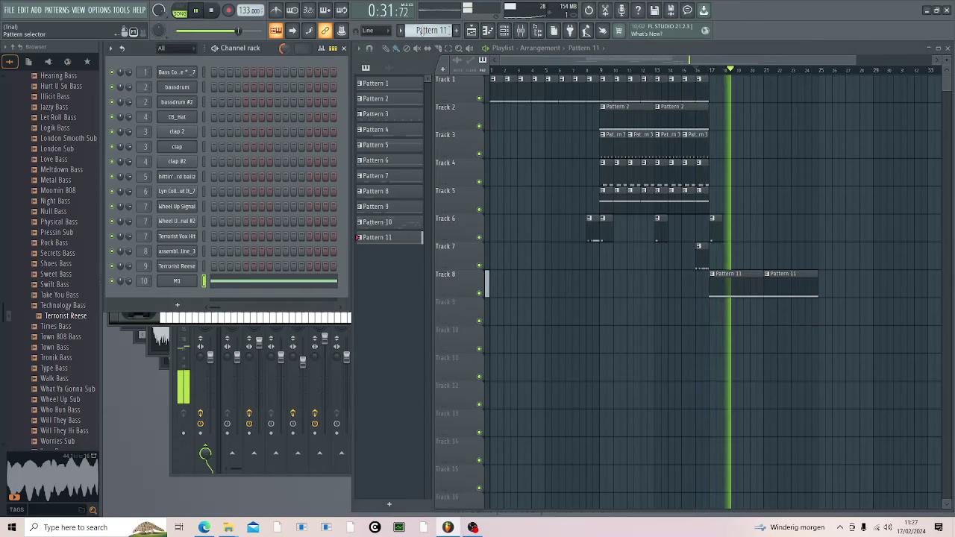
Step: Stop playback, create Pattern 12, and add a second M1 channel routed to mixer track 11
left_click(456, 31)
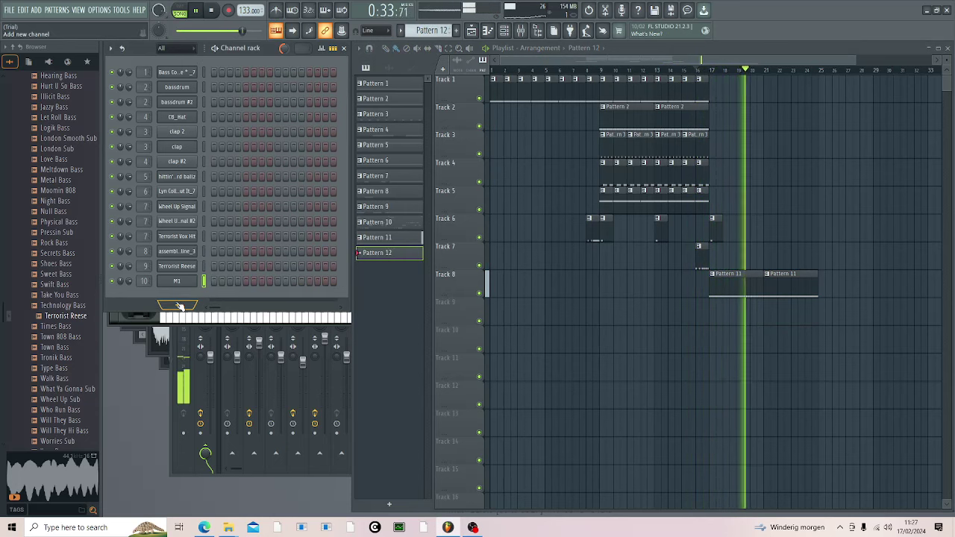
key("space")
left_click(177, 304)
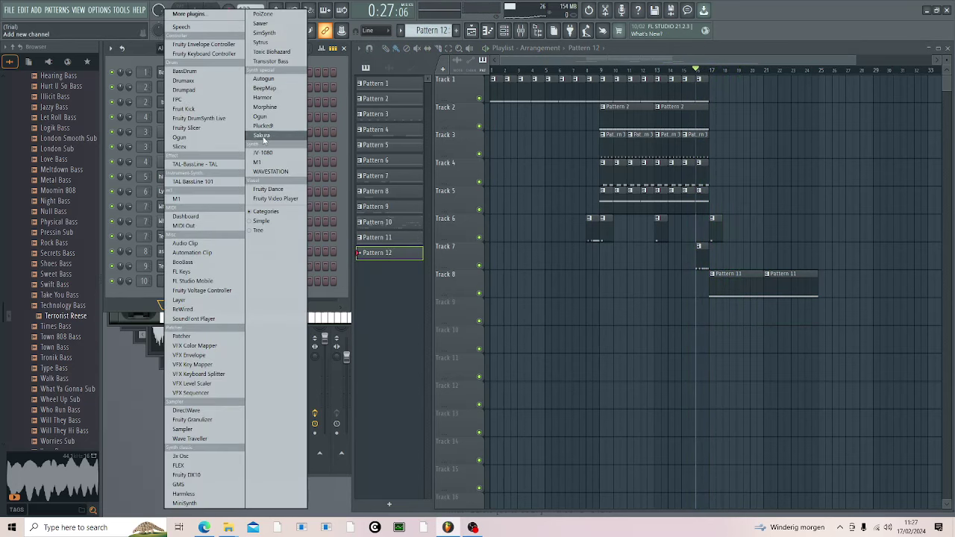
left_click(263, 161)
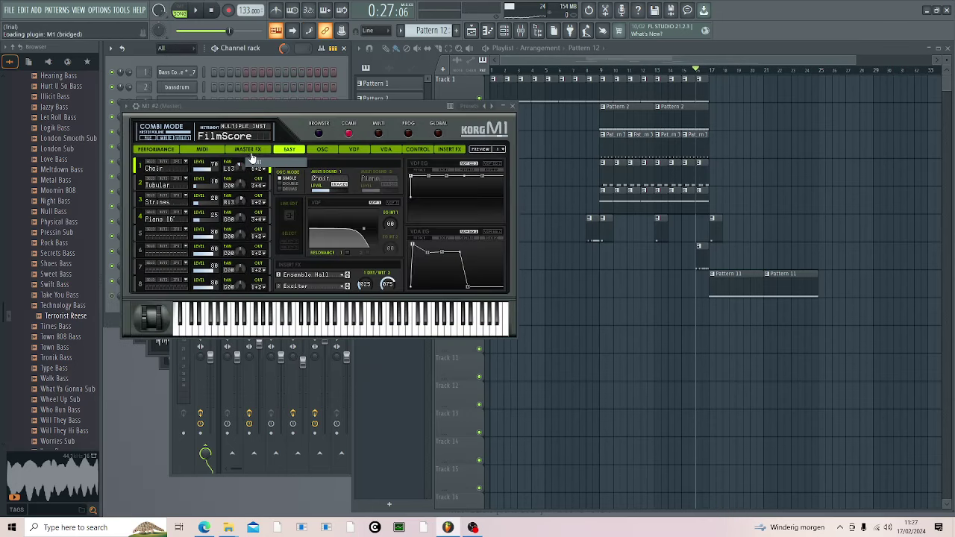
left_click_drag(315, 107, 479, 123)
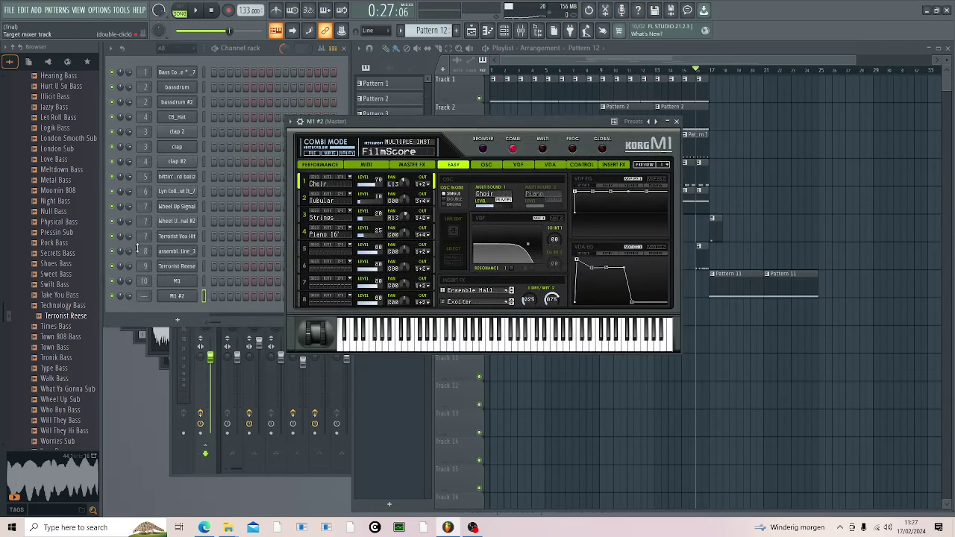
scroll(140, 296, "up", 5)
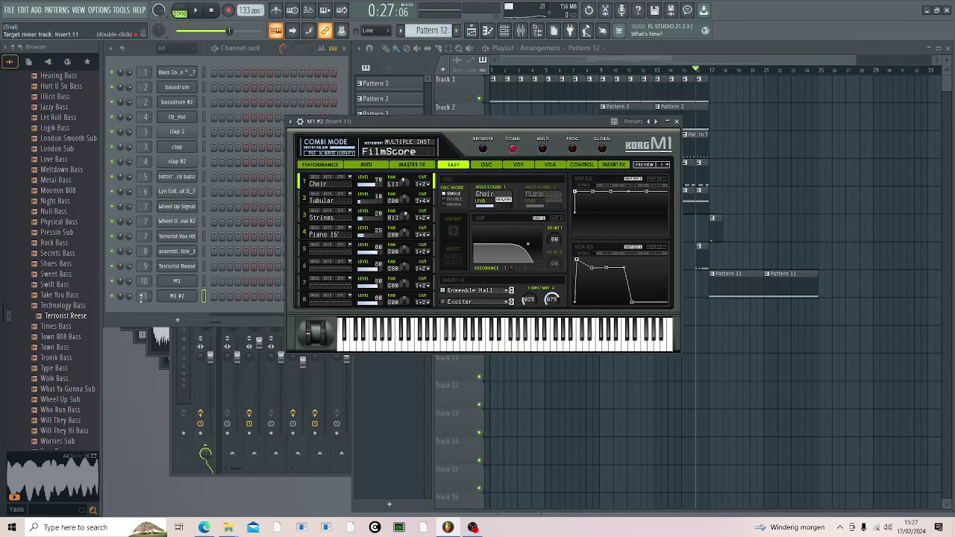
Step: Filter the second M1's presets by organ and audition OrganicSweep and M1HouseSplit
left_click(485, 148)
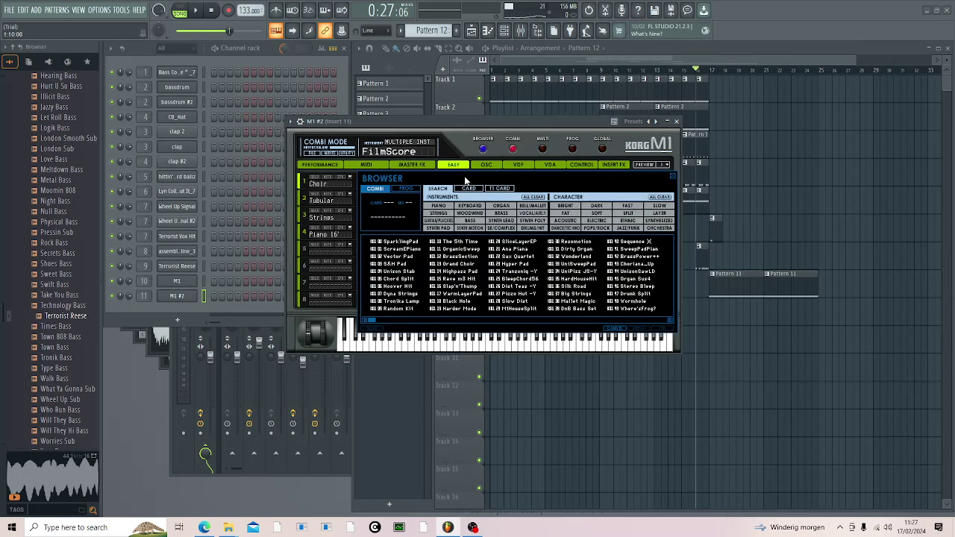
left_click(498, 207)
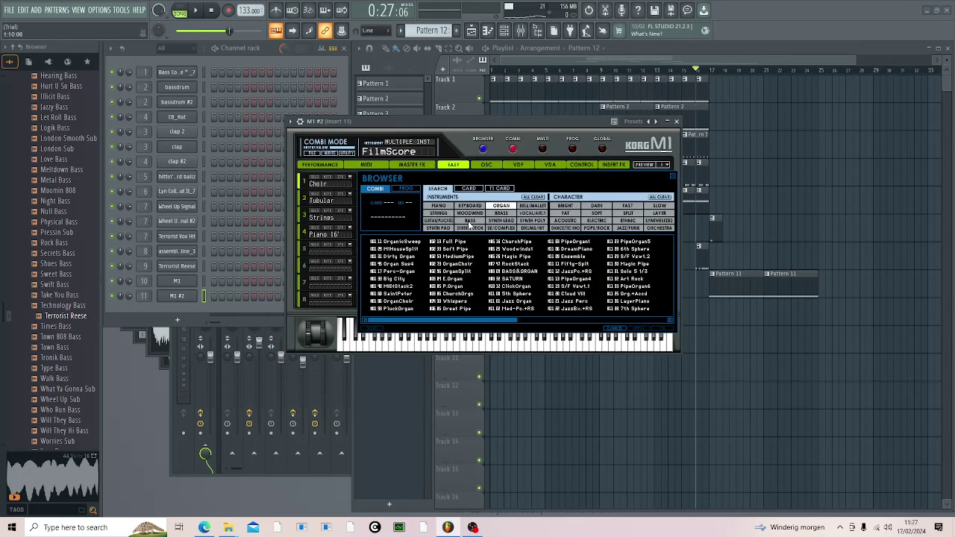
left_click(395, 242)
left_click(484, 149)
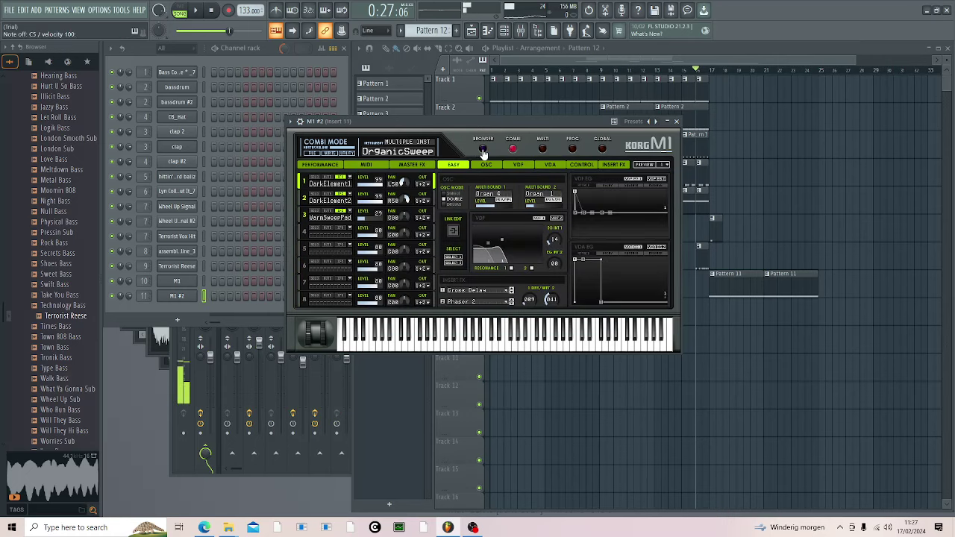
key("q")
left_click(484, 148)
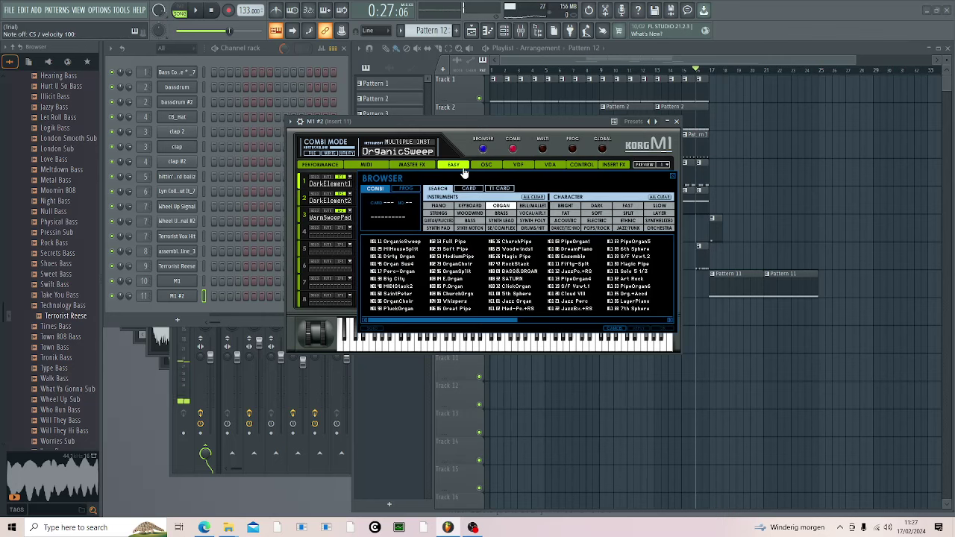
left_click(402, 250)
left_click(483, 148)
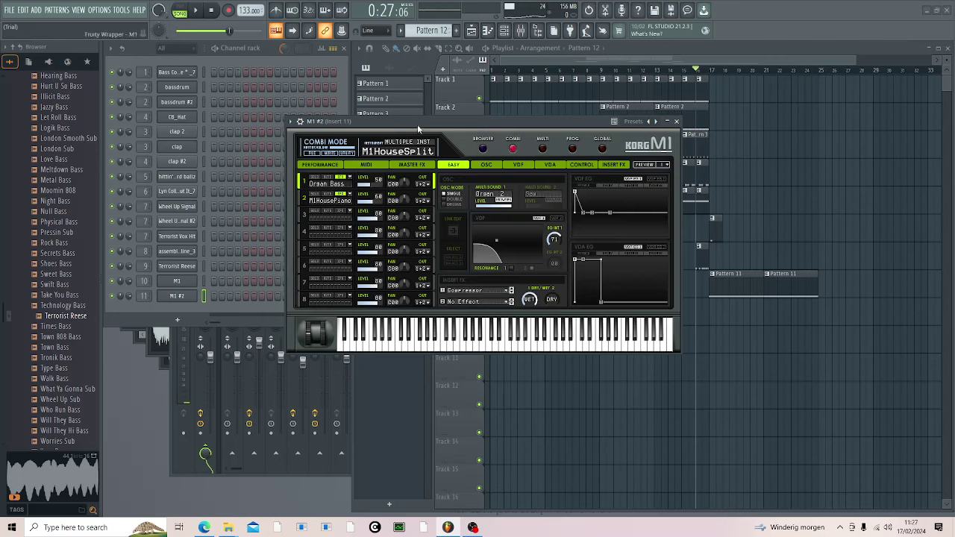
Step: Audition the Dirty Organ and Organ Sus4 presets in the second M1
left_click(484, 149)
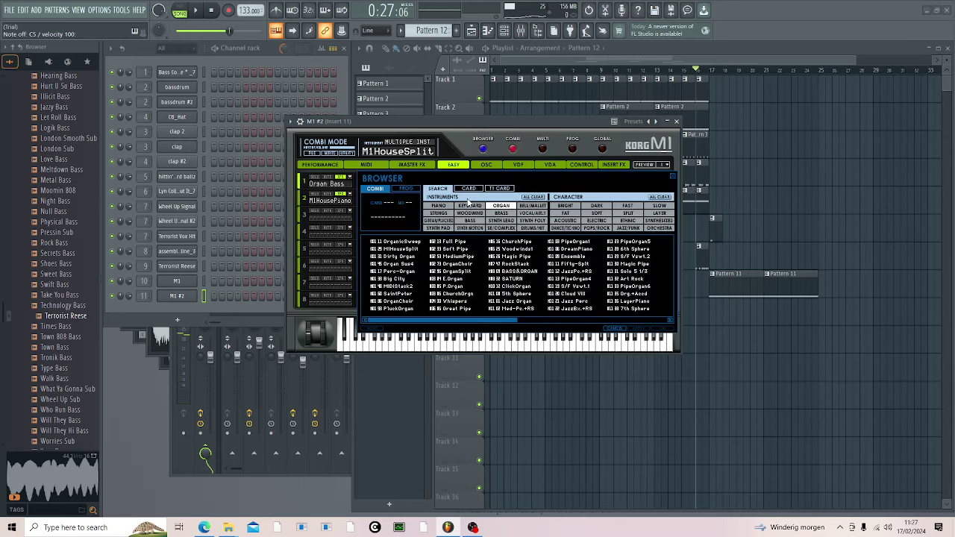
double_click(405, 257)
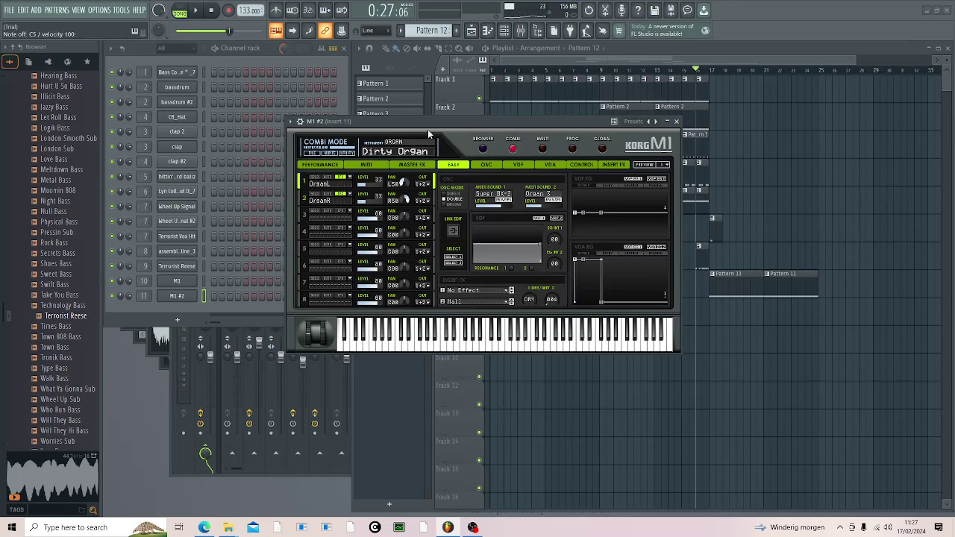
left_click(484, 149)
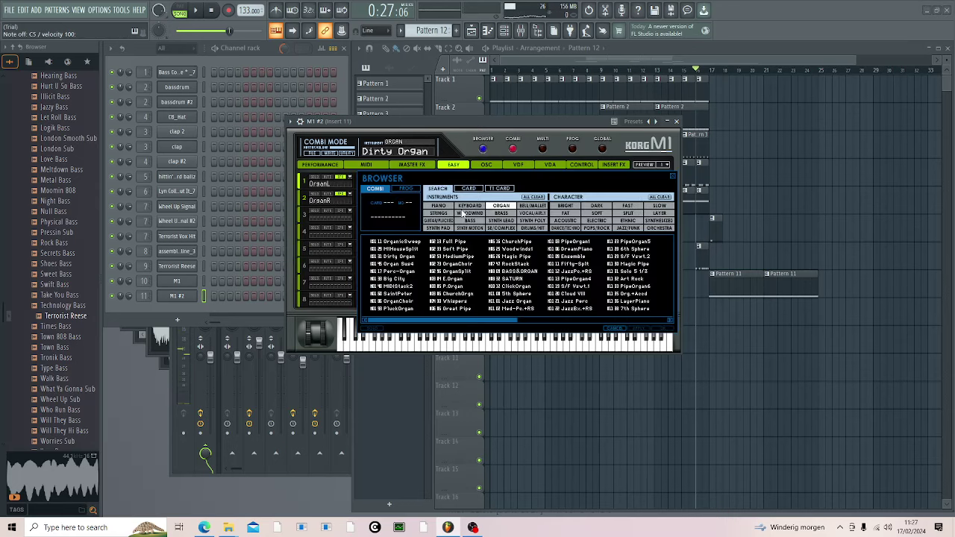
double_click(397, 264)
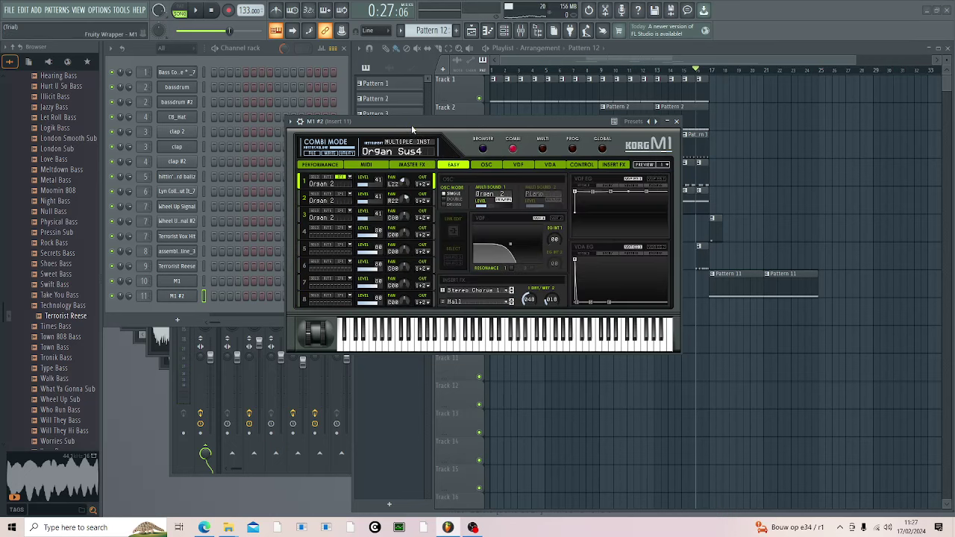
Step: Load the Perc-Organ preset in the second M1 and audition it with C5 and C4 notes
left_click(484, 149)
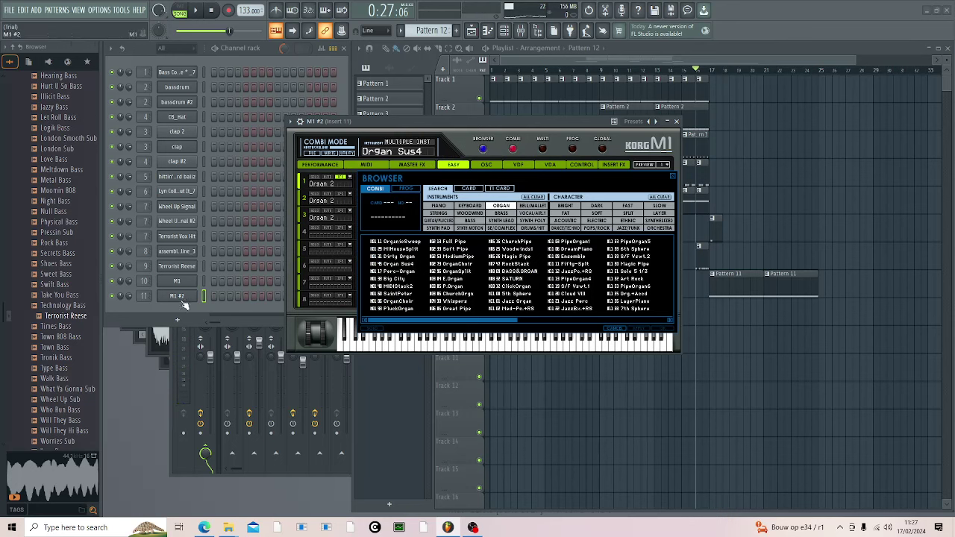
double_click(403, 272)
key("q")
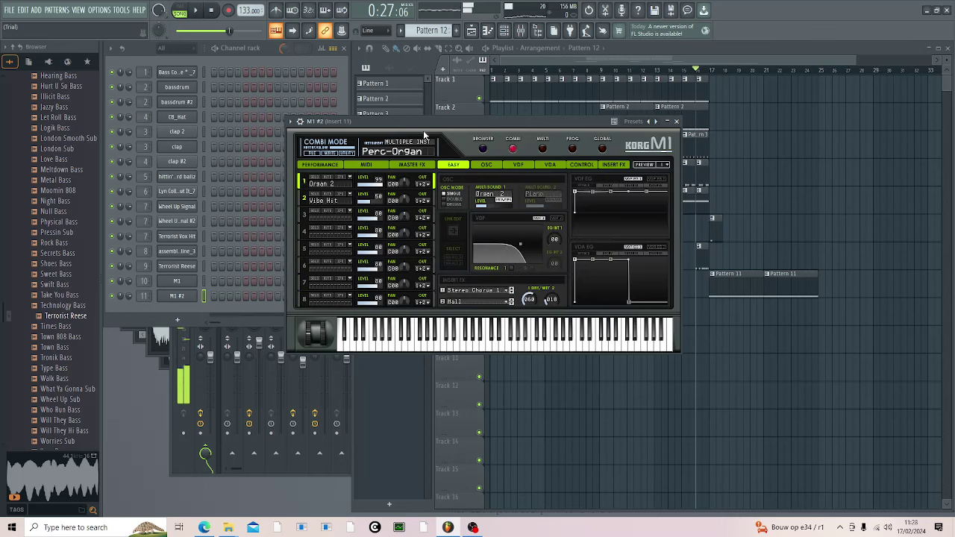
key("z")
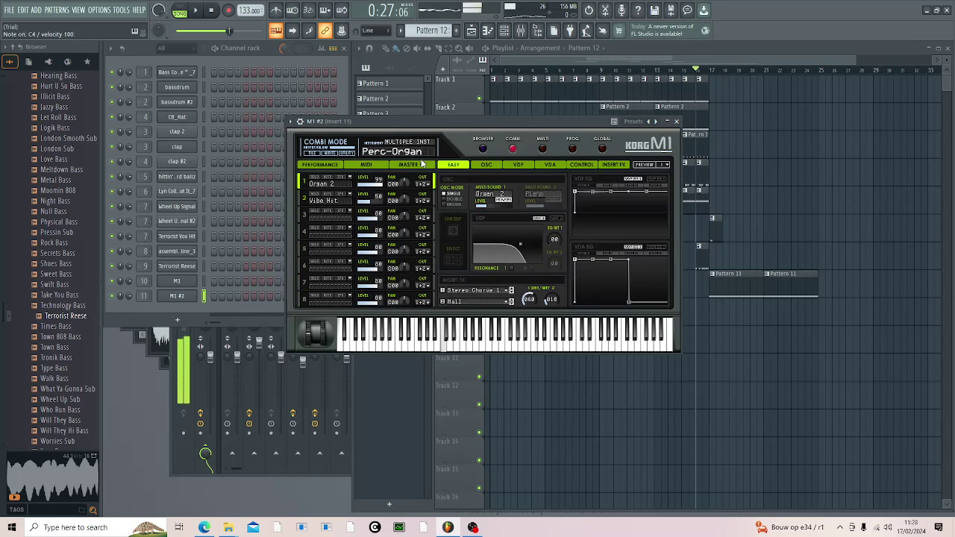
left_click(482, 149)
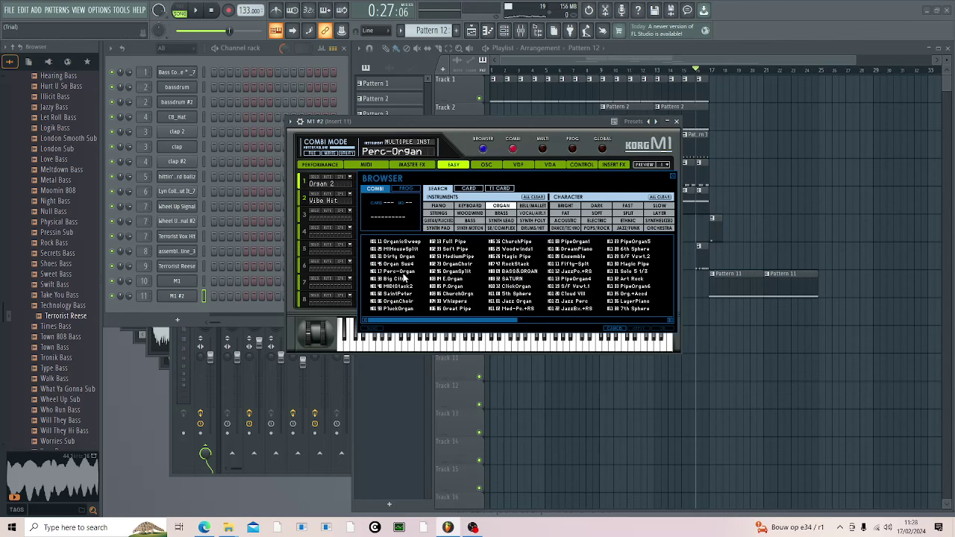
double_click(403, 275)
key("z")
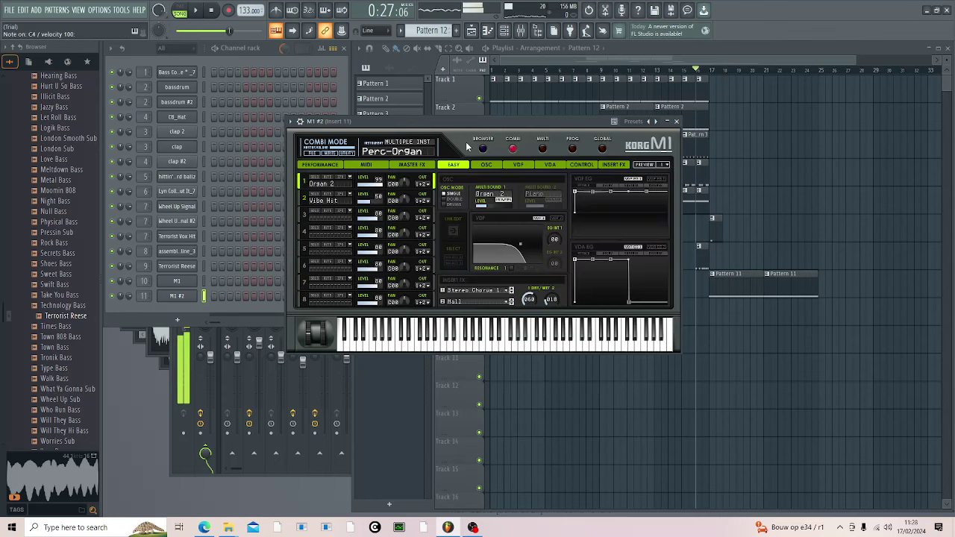
Step: Audition the Full Pipe and OrganicSweep organ presets in the second M1
left_click(481, 149)
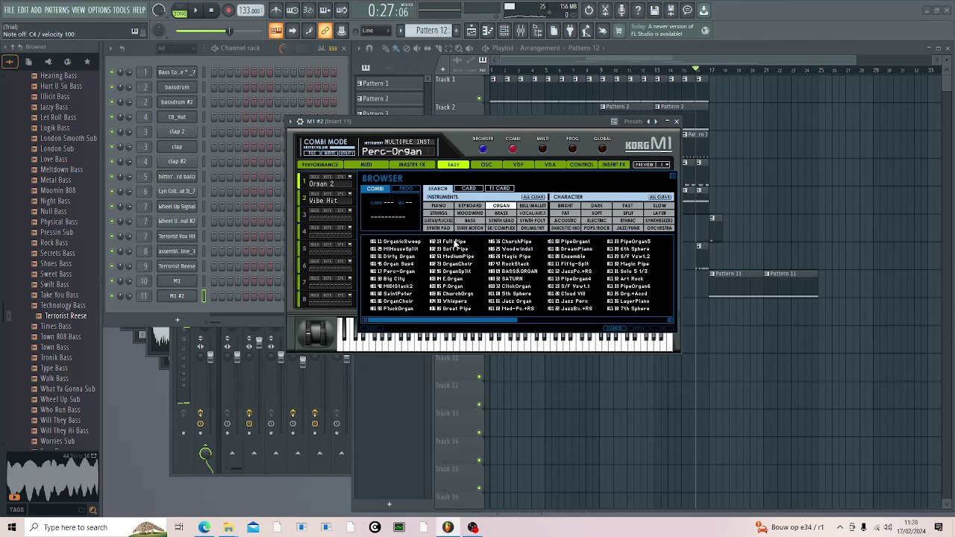
double_click(455, 245)
left_click(455, 153)
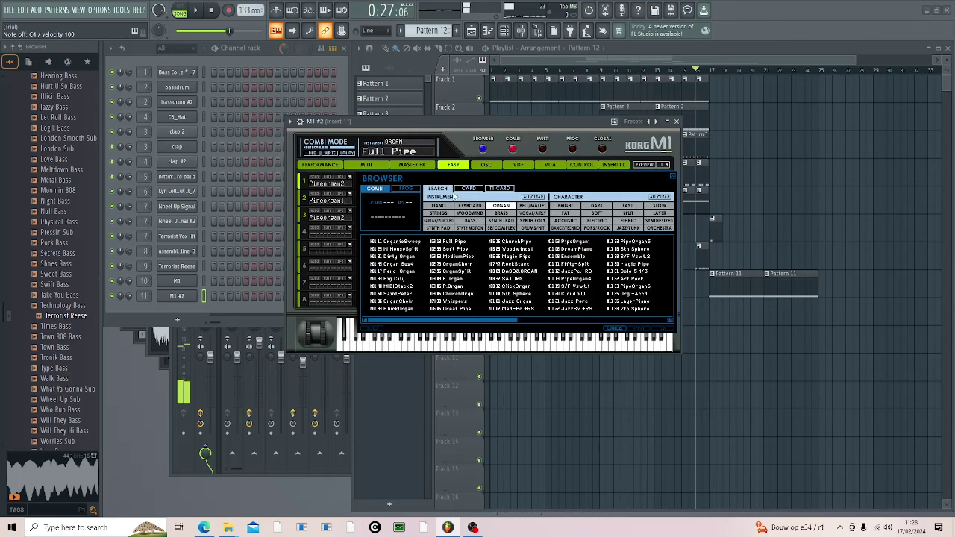
double_click(418, 242)
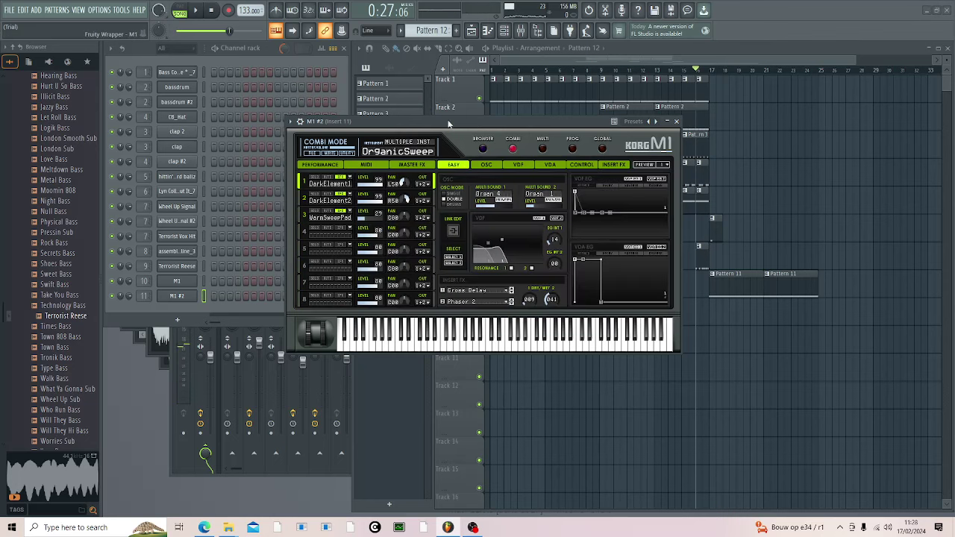
Step: Load the M1HouseSplit preset in the second M1 and open its channel in the piano roll
left_click(483, 149)
double_click(410, 251)
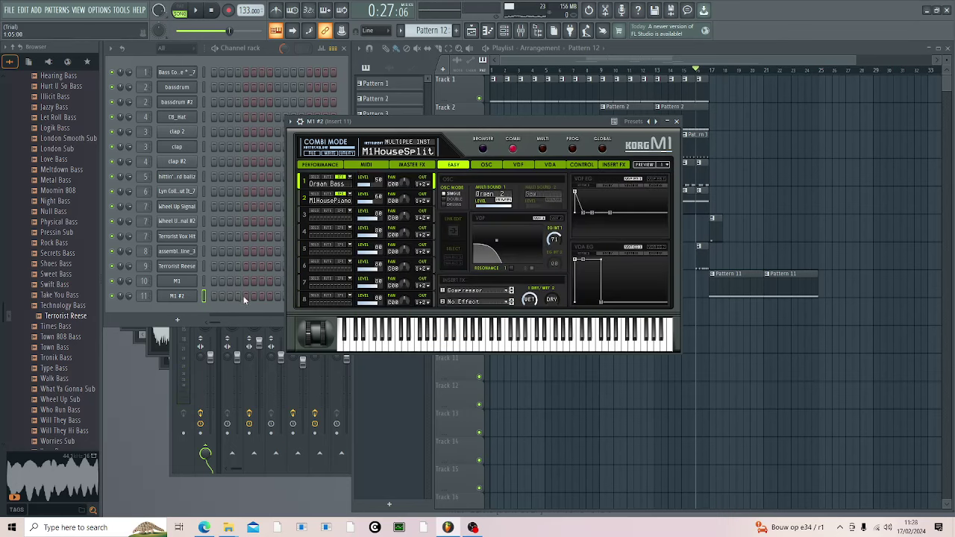
right_click(187, 297)
left_click(206, 295)
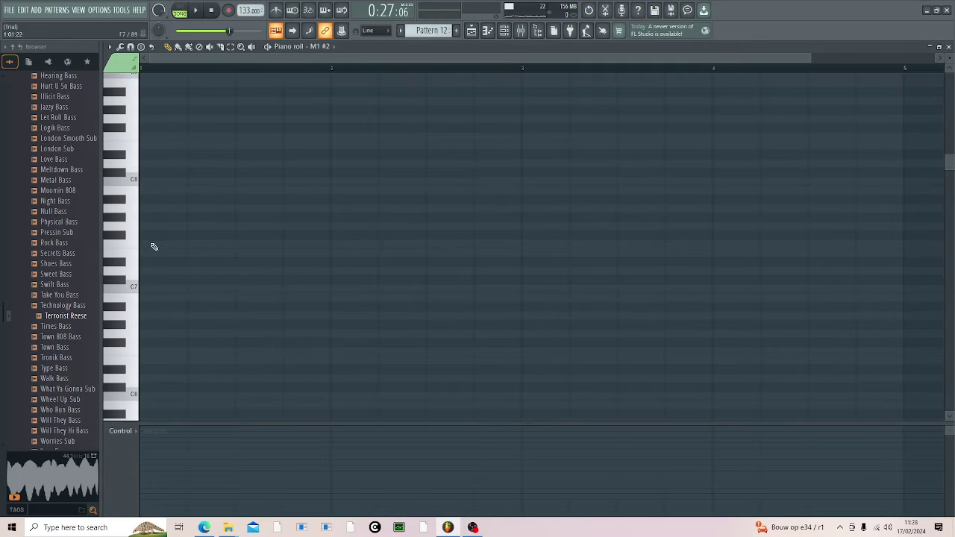
Step: Try out single notes at pitches from C8 down to E4 at the start of Pattern 12, deleting each one
left_click(147, 183)
right_click(199, 181)
scroll(166, 235, "down", 3)
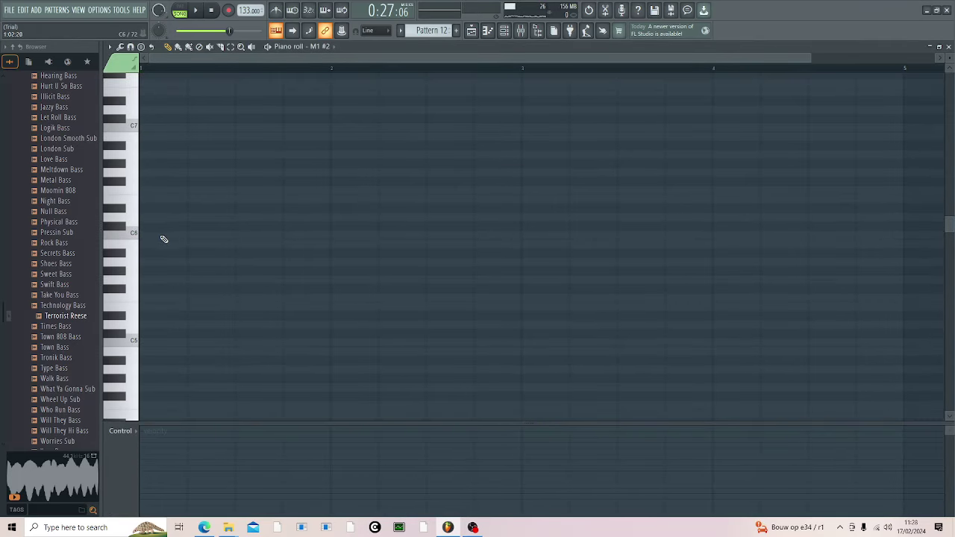
left_click(145, 235)
right_click(145, 235)
scroll(631, 201, "down", 3)
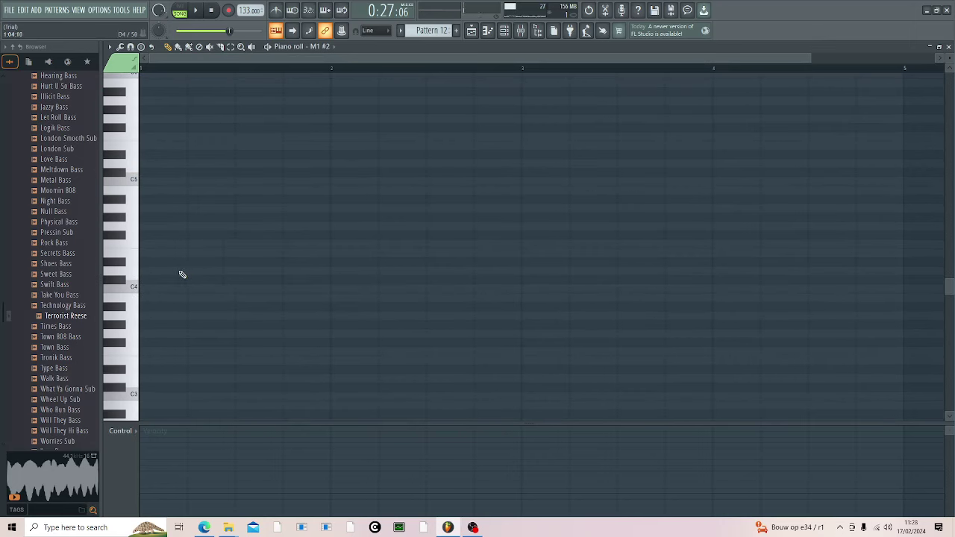
left_click(187, 253)
right_click(186, 255)
left_click(146, 234)
right_click(153, 235)
left_click(155, 190)
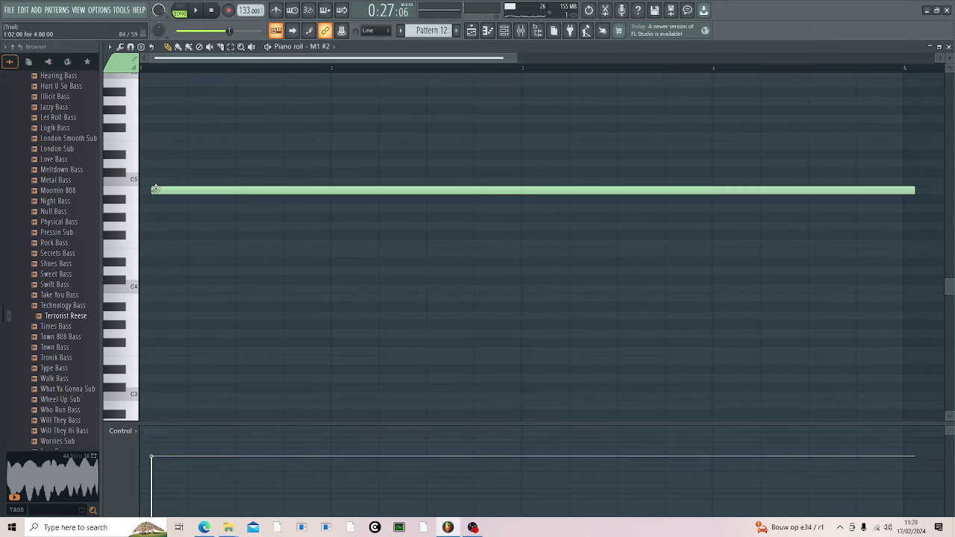
right_click(155, 190)
left_click(149, 173)
right_click(148, 173)
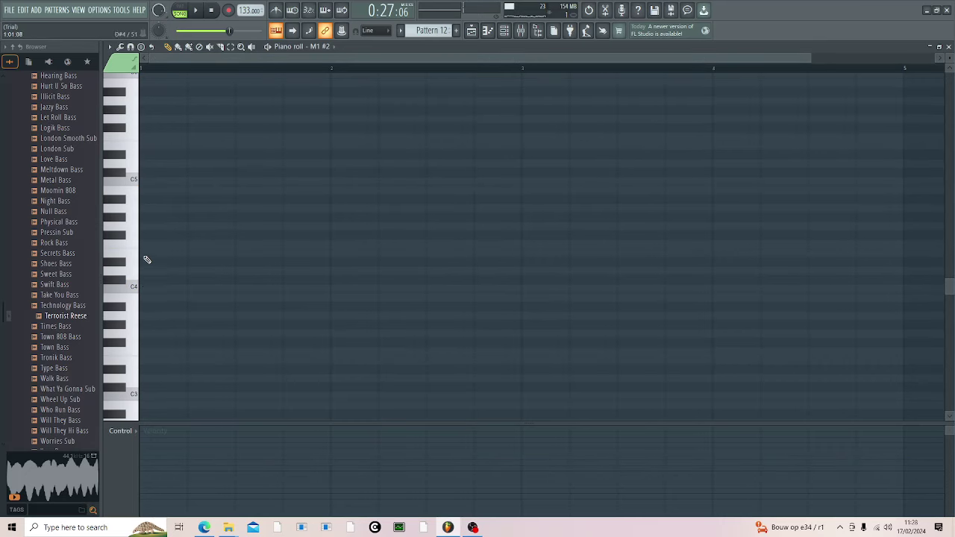
left_click(148, 237)
right_click(148, 238)
left_click(147, 190)
right_click(150, 192)
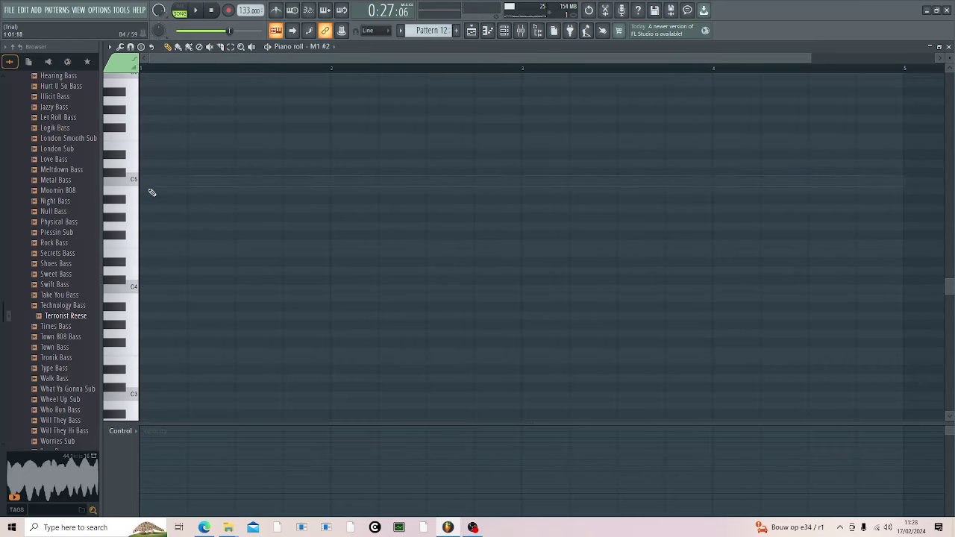
Step: Place a four-bar B4 note at the start of Pattern 12 for the second M1 and close the piano roll
left_click(153, 192)
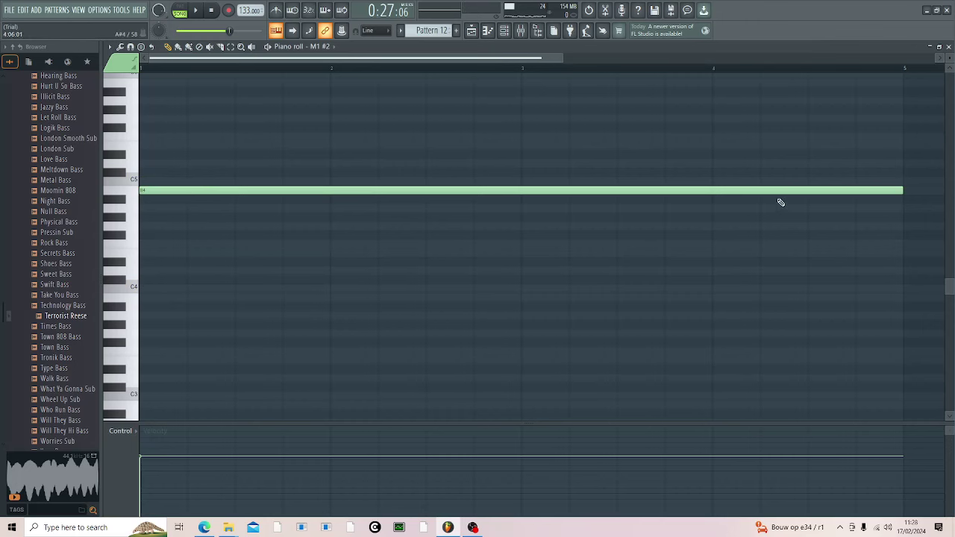
left_click(948, 47)
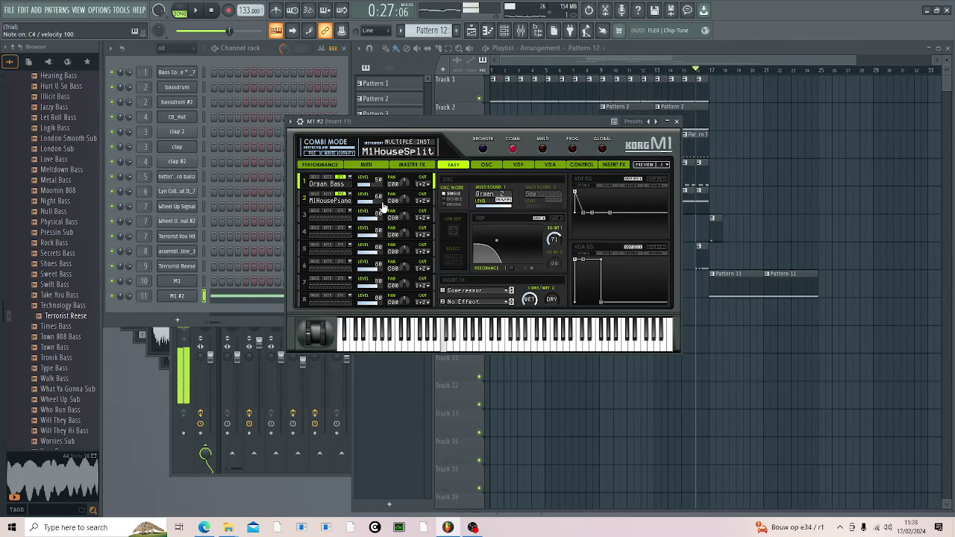
Step: Reload the M1HouseSplit preset in the second M1 and audition it with C4 notes
left_click(484, 148)
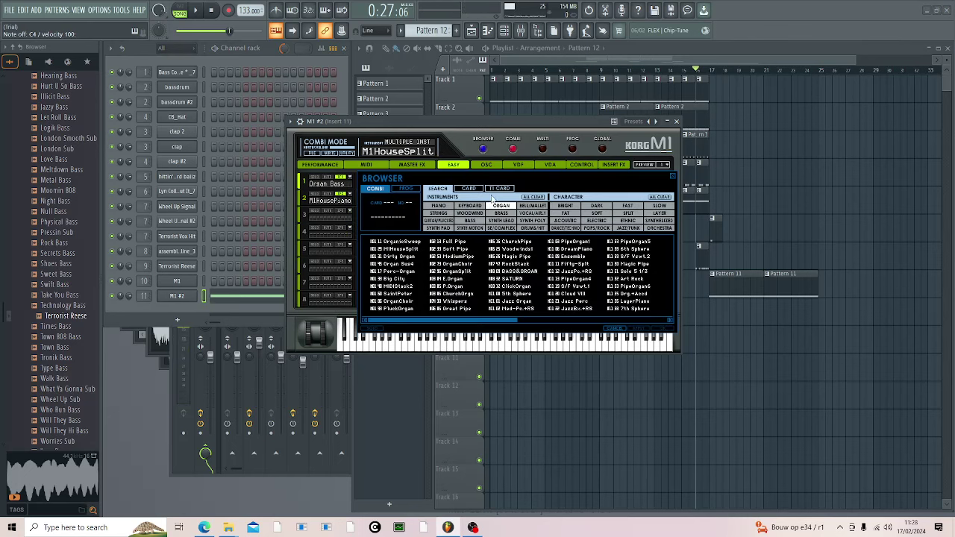
double_click(414, 253)
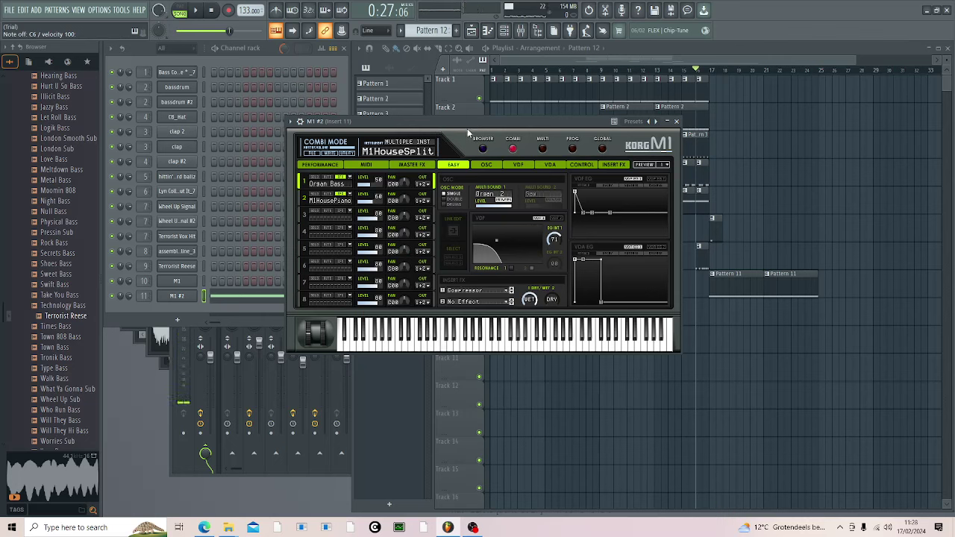
key("z")
key("z")
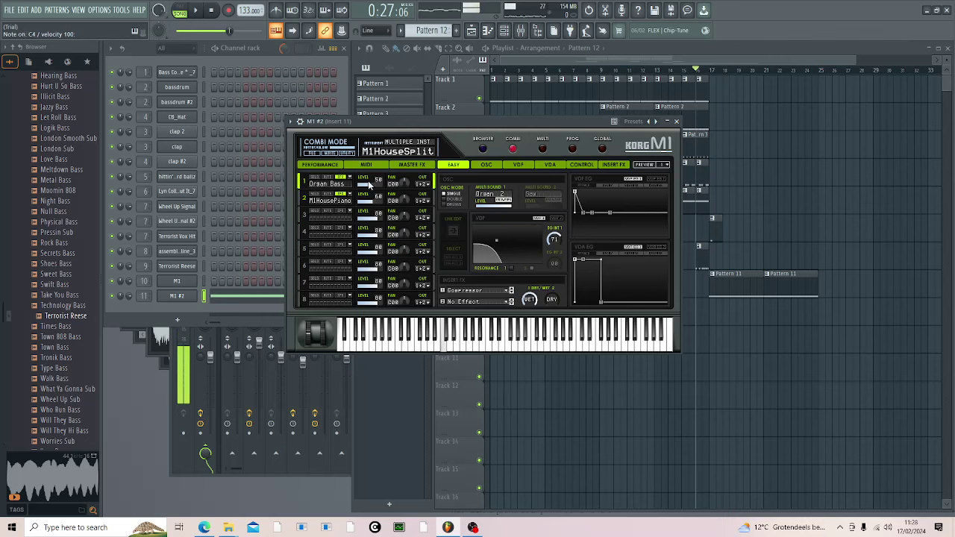
Step: Mute the M1HousePiano part of M1HouseSplit, review the control, insert effect and MIDI settings, and audition C4
left_click(328, 194)
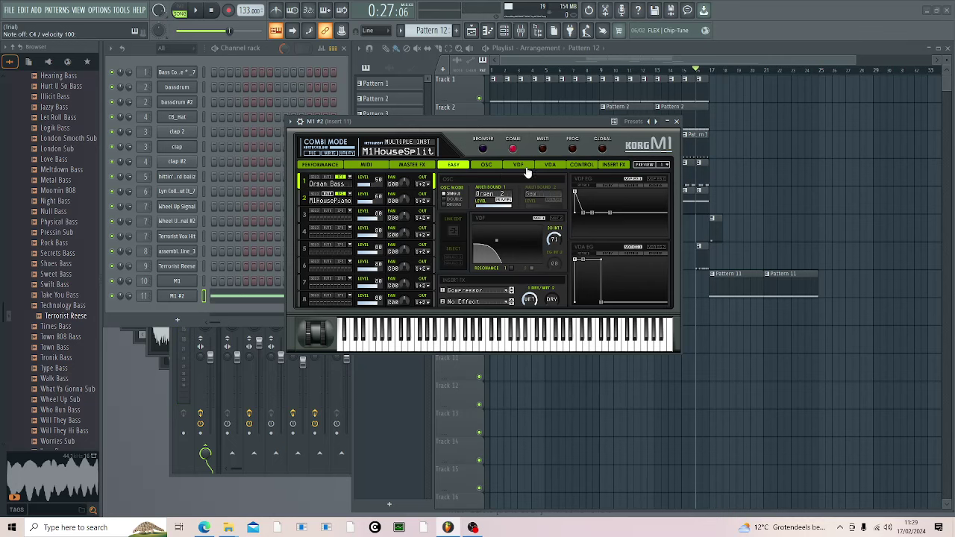
left_click(581, 165)
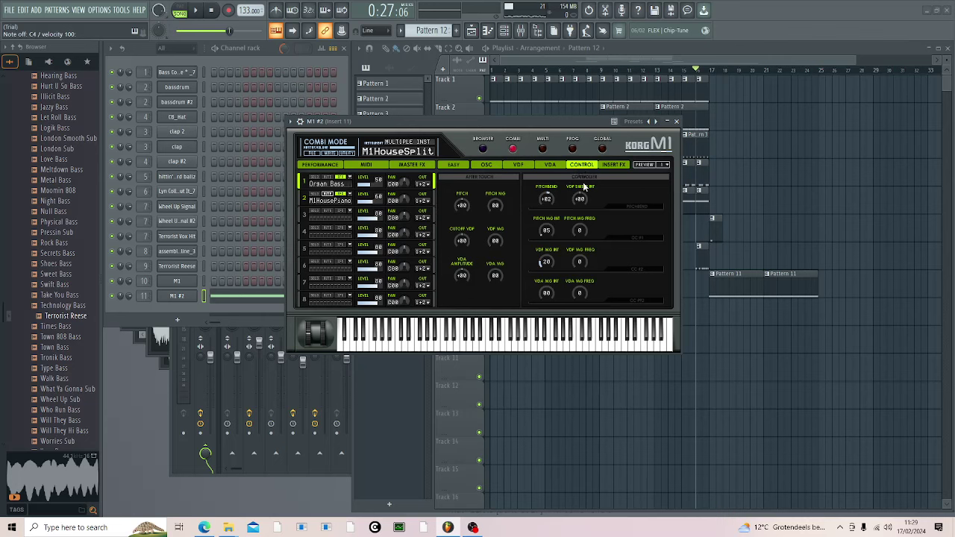
left_click(613, 166)
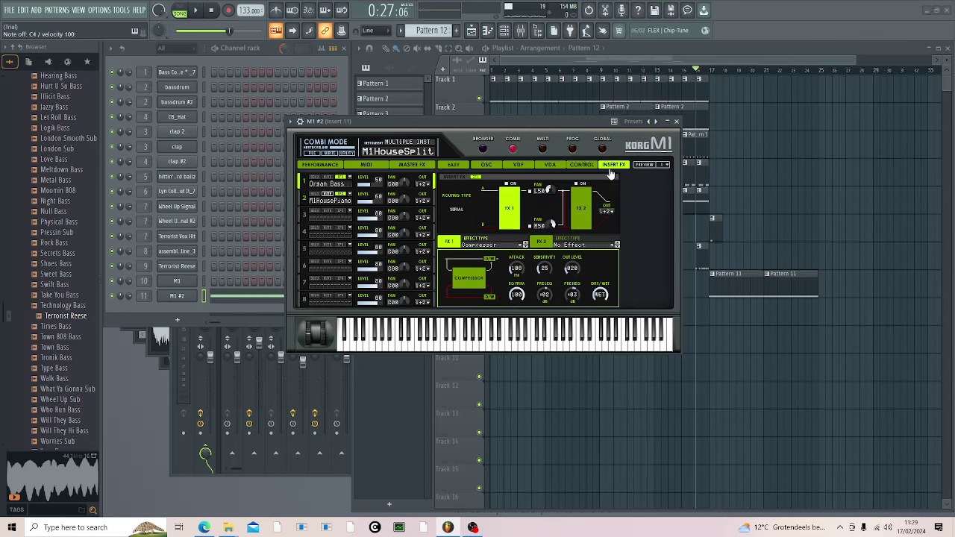
left_click(455, 165)
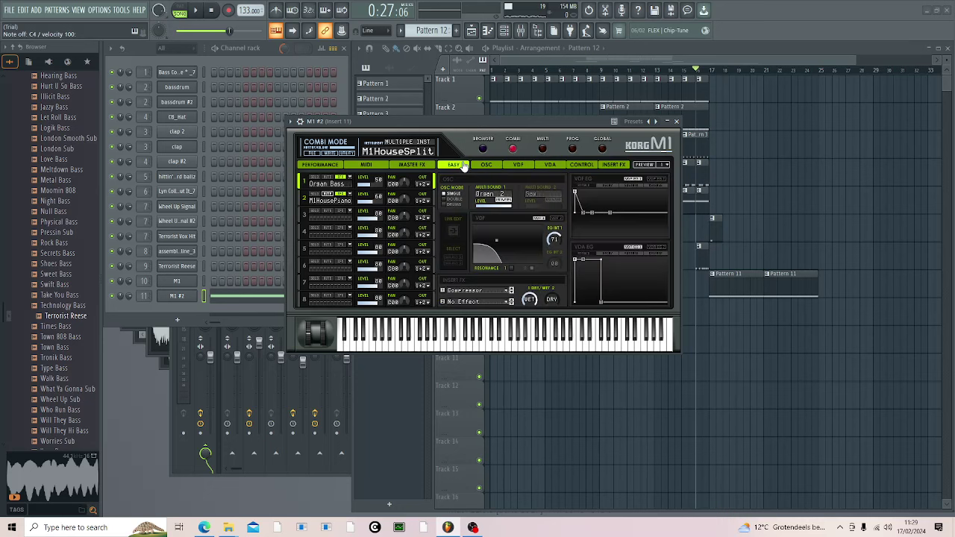
left_click(381, 165)
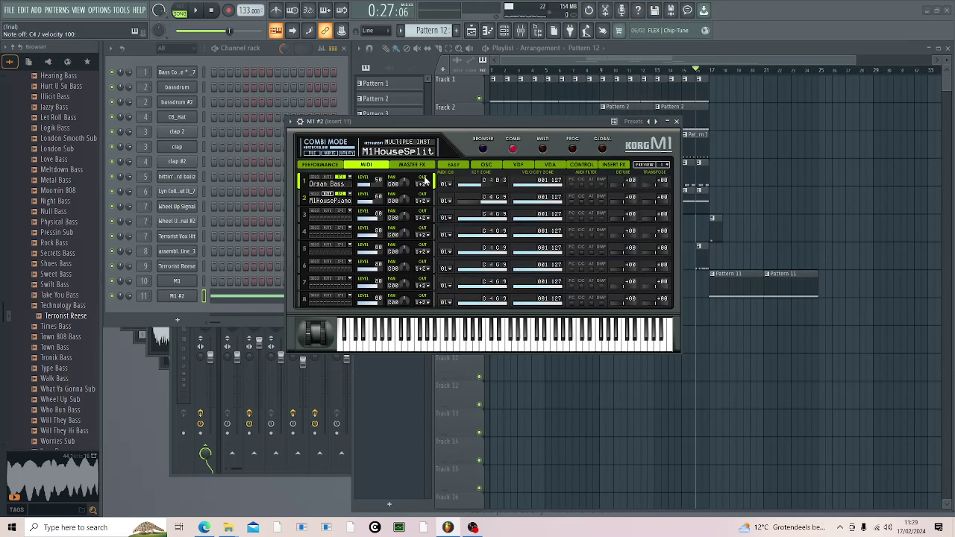
key("z")
key("z")
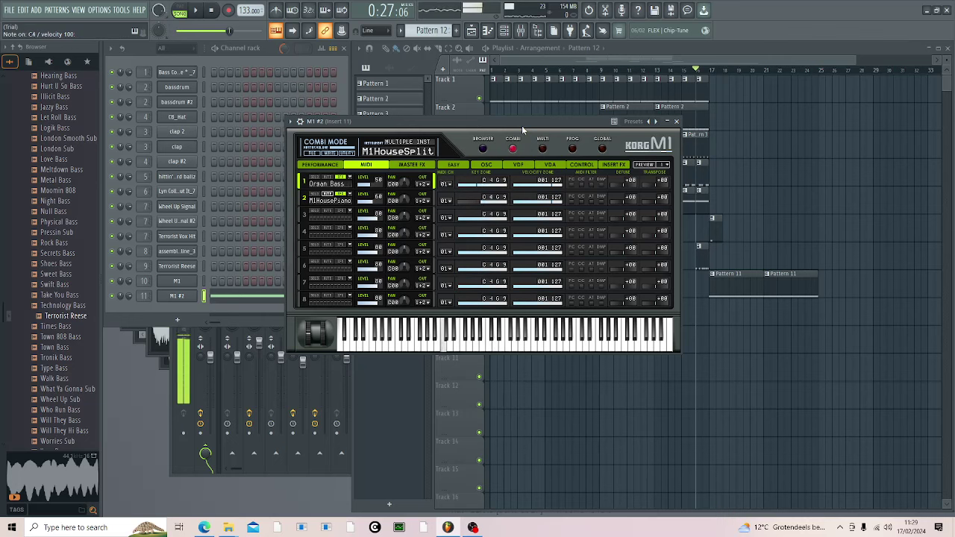
Step: Check the second M1's note in the piano roll and switch playback from song to pattern mode
left_click(215, 311)
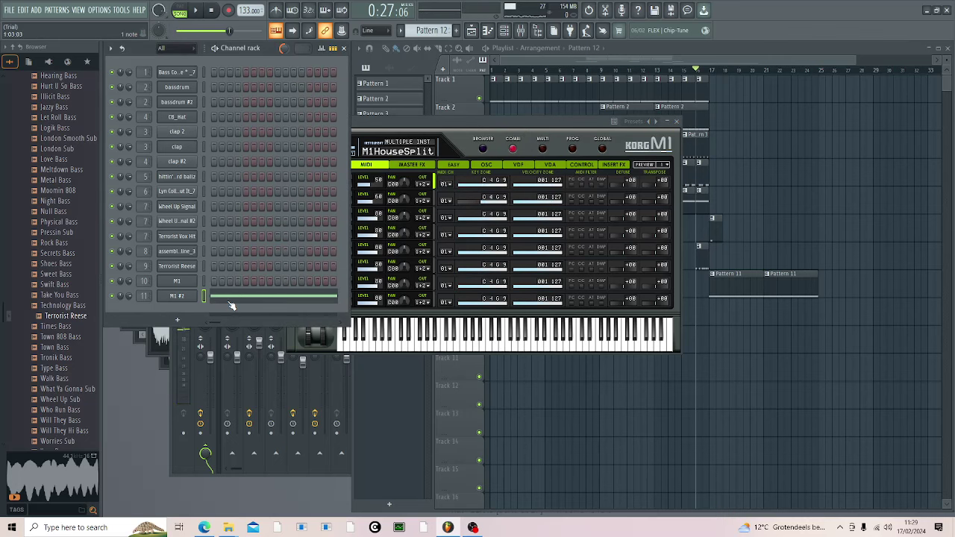
left_click(231, 300)
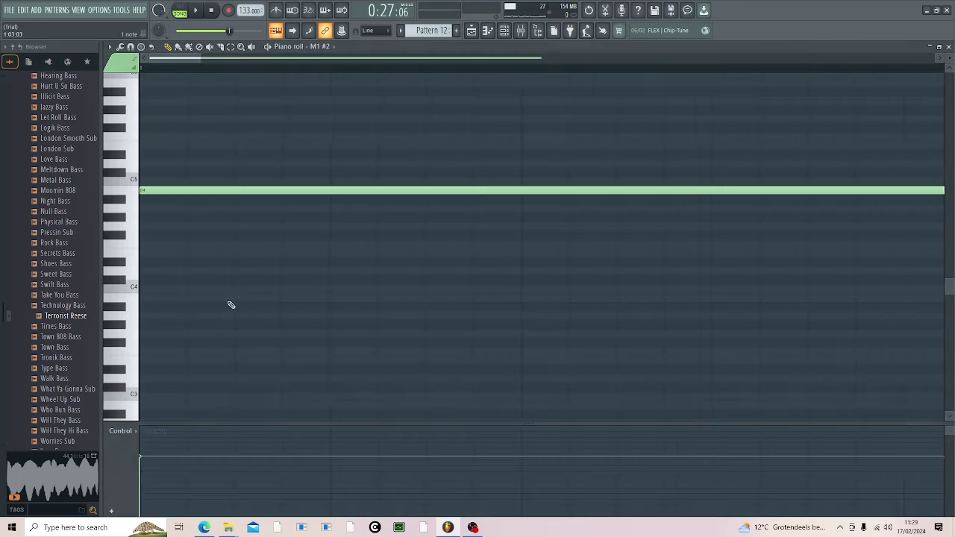
left_click(948, 47)
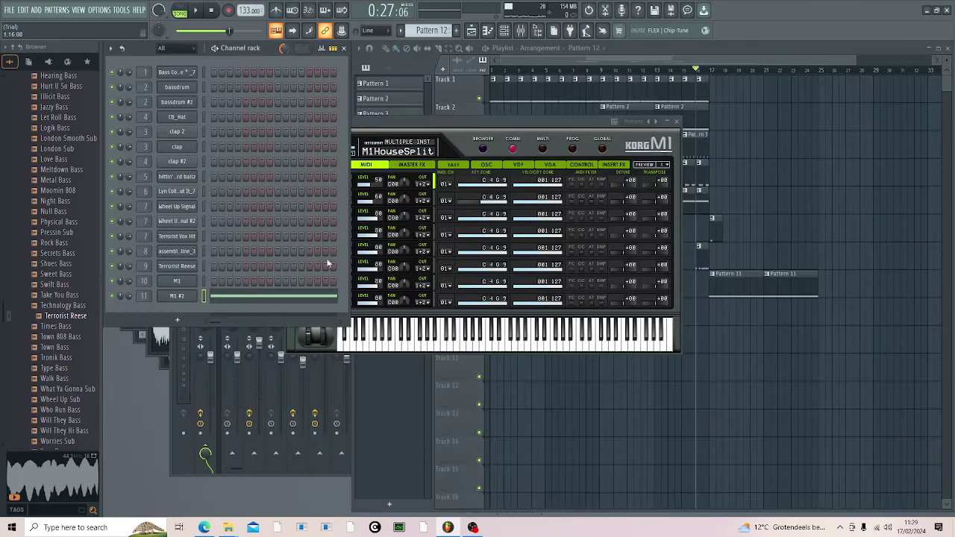
key("space")
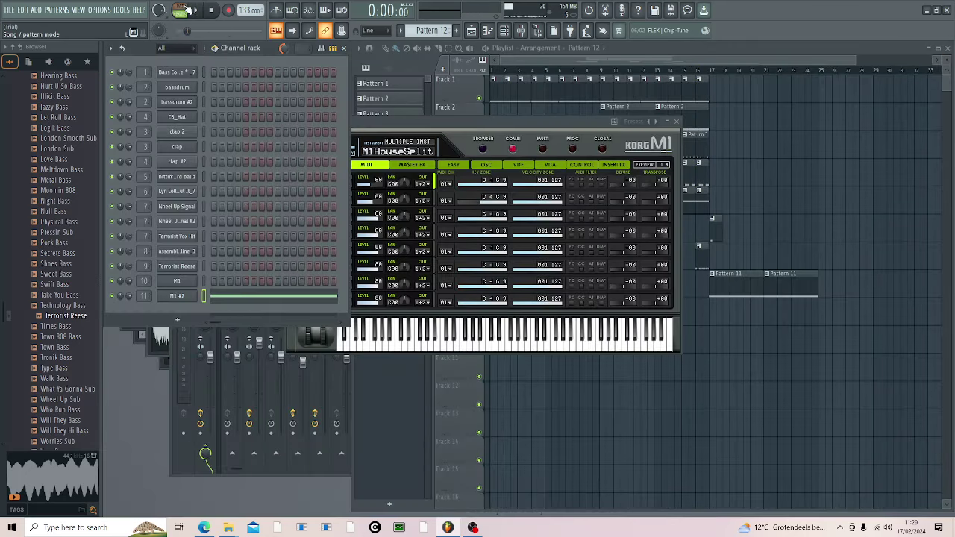
key("space")
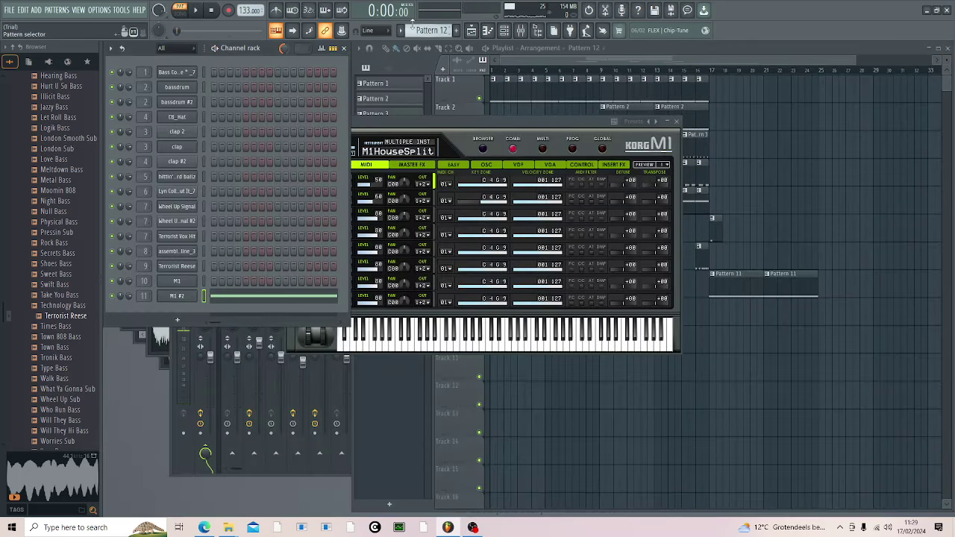
Step: Move the second M1's long note to C5, shorten it to one step and play back Pattern 12
left_click(313, 300)
left_click(146, 184)
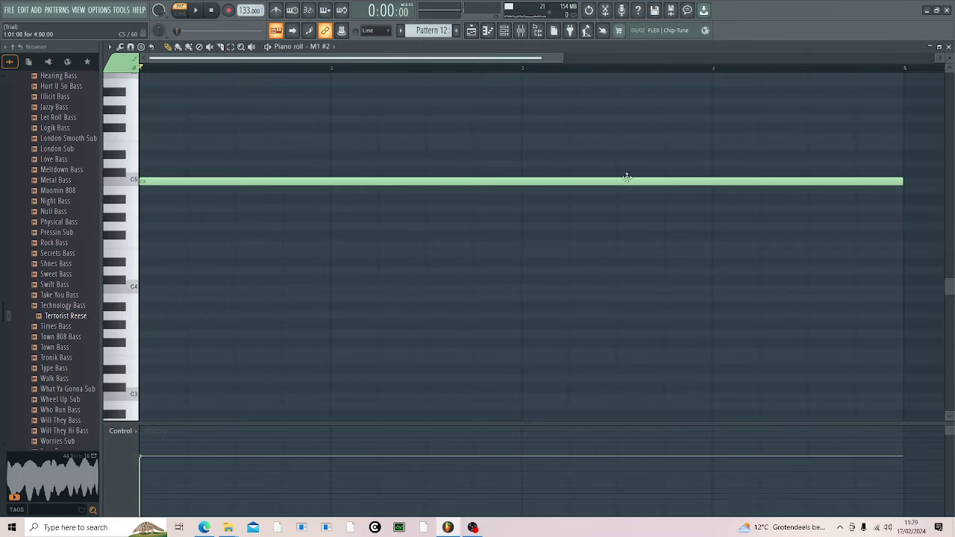
left_click_drag(904, 184, 158, 179)
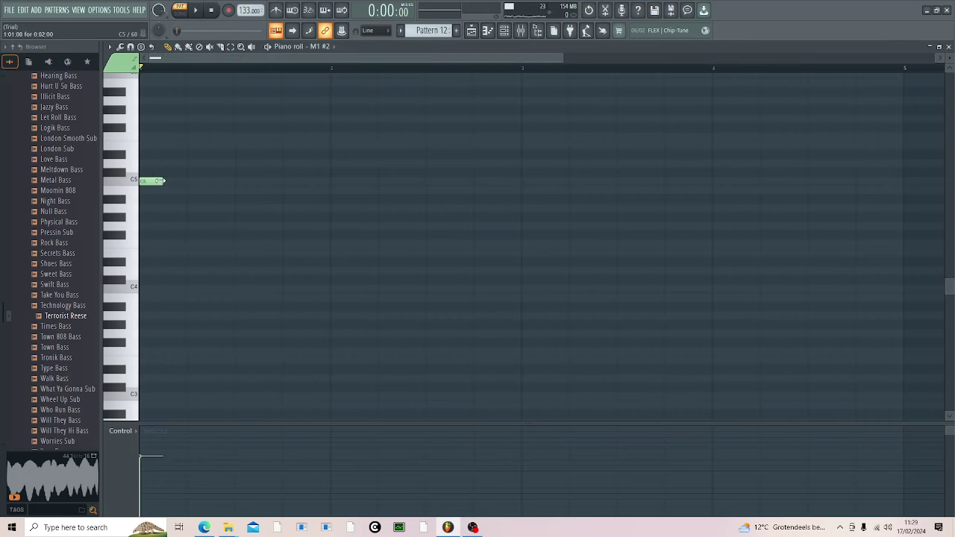
key("space")
key("space")
key("space")
key("space")
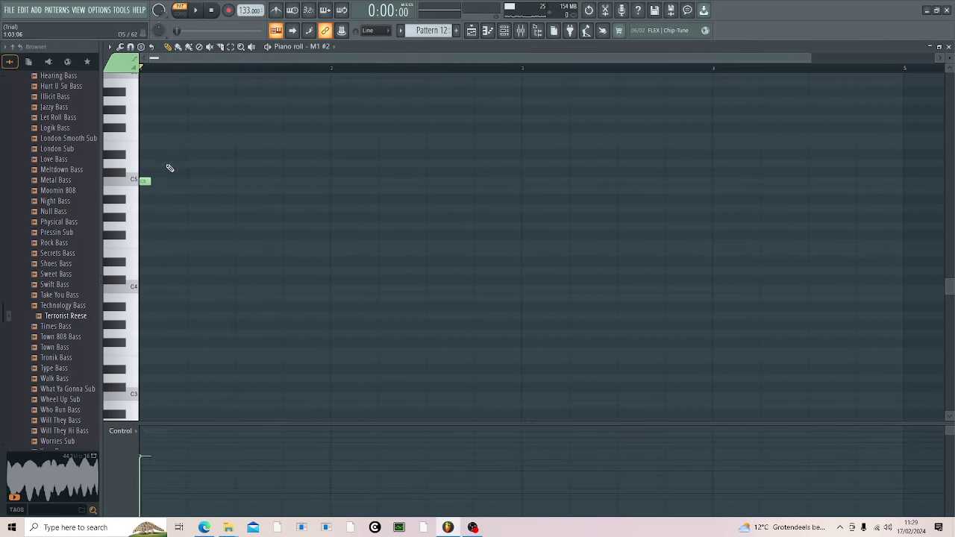
Step: Work out an organ bass riff by ear on the second M1 using C4, D#4, F4, G4 and C5
key("q")
key("z")
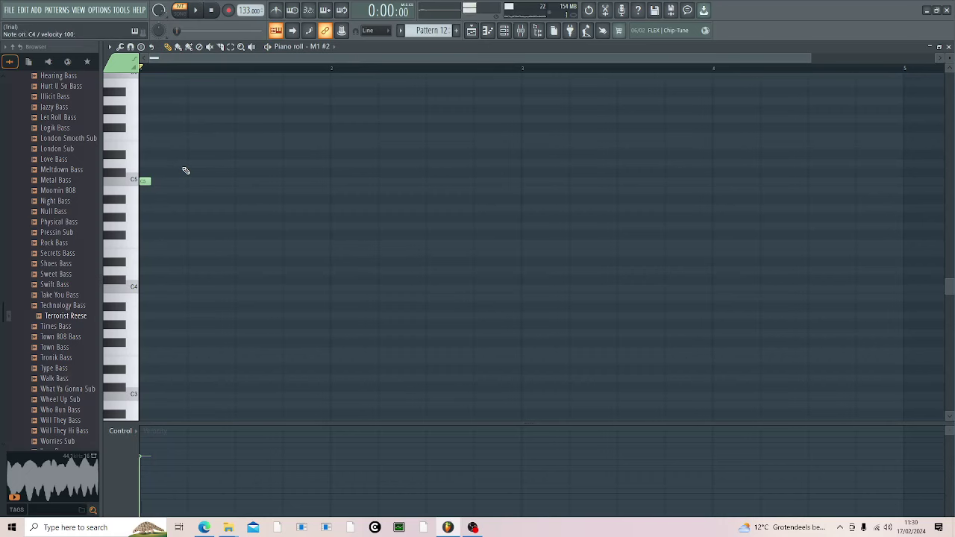
key("d")
key("d")
key("z")
key("q")
key("z")
key("v")
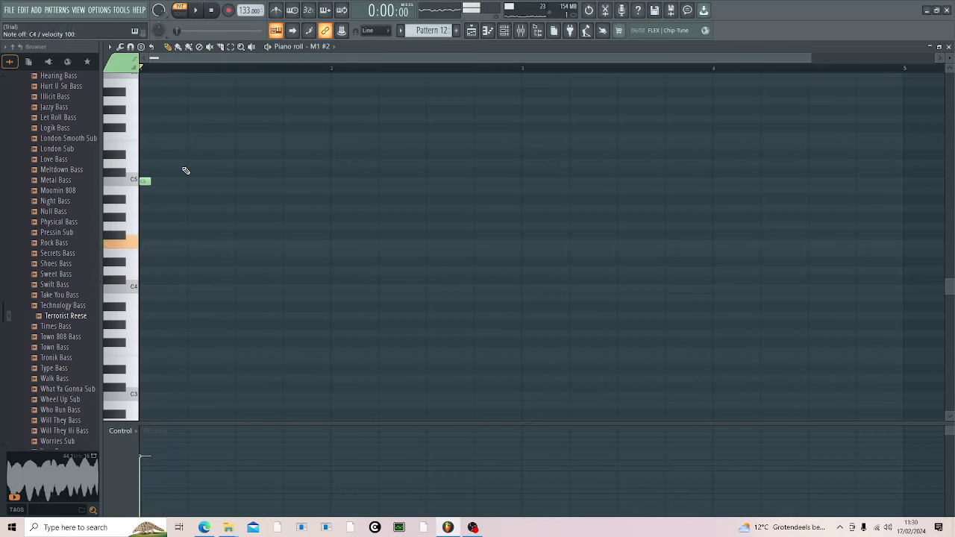
key("b")
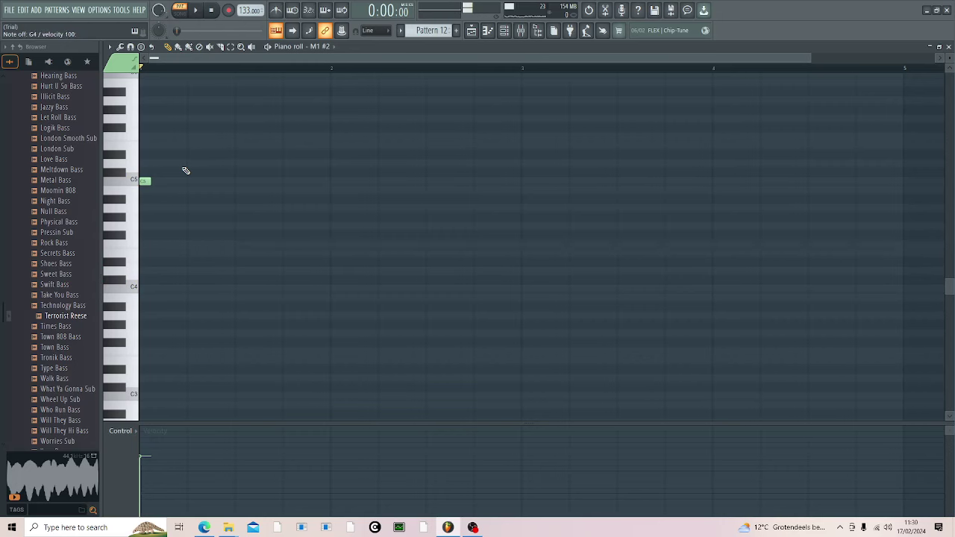
key("z")
key("b")
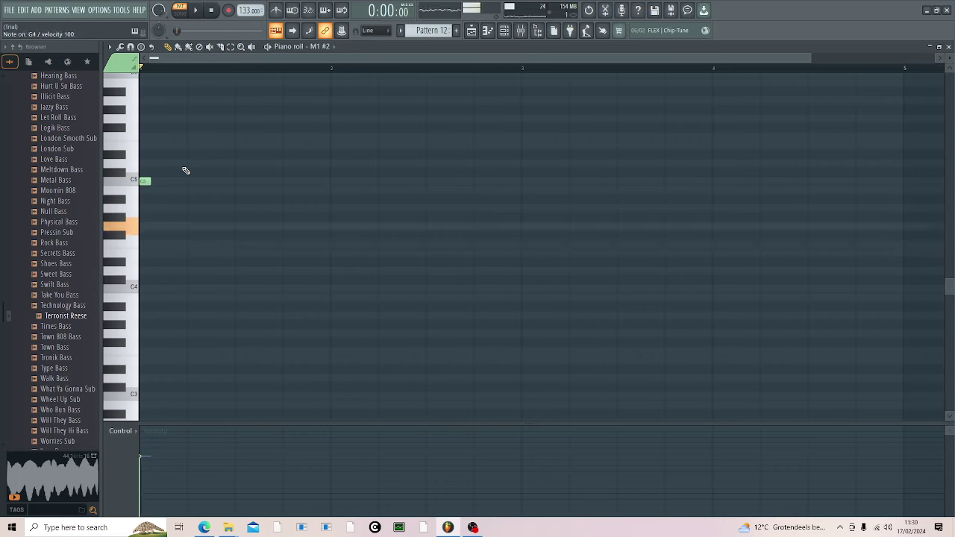
key("b")
key("z")
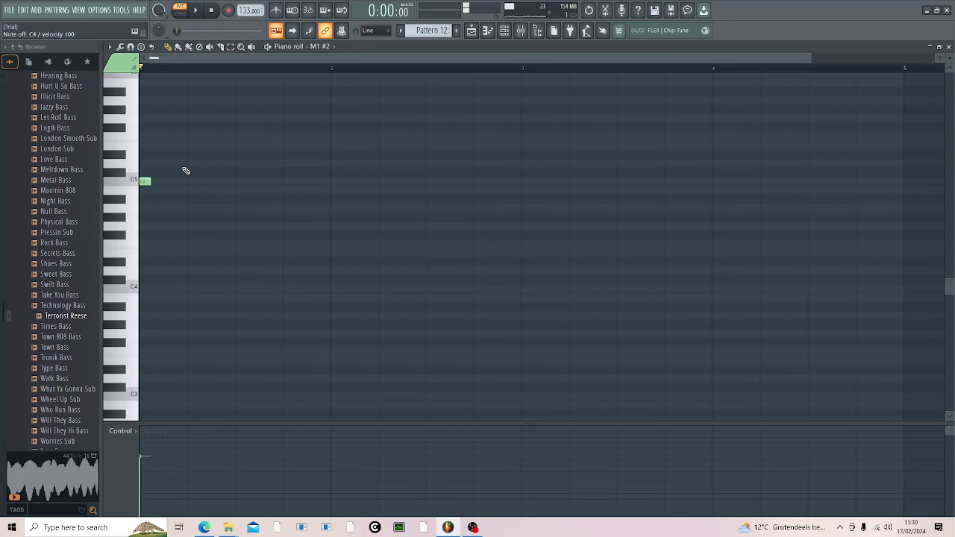
Step: Continue the organ riff in bar 1 with a C5 on beat 2, a C4 on step 8 and a G4 on step 9, and play it back
left_click(189, 181)
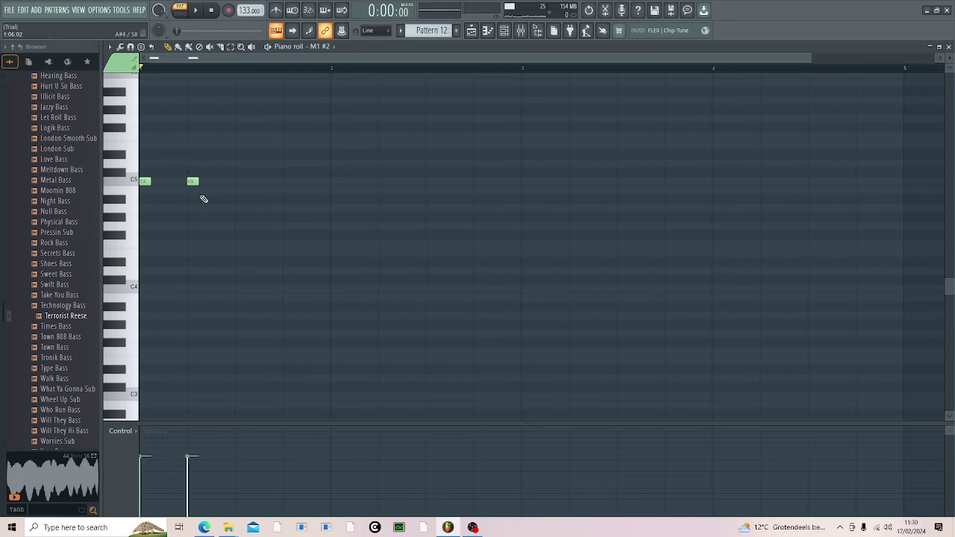
key("z")
left_click(229, 289)
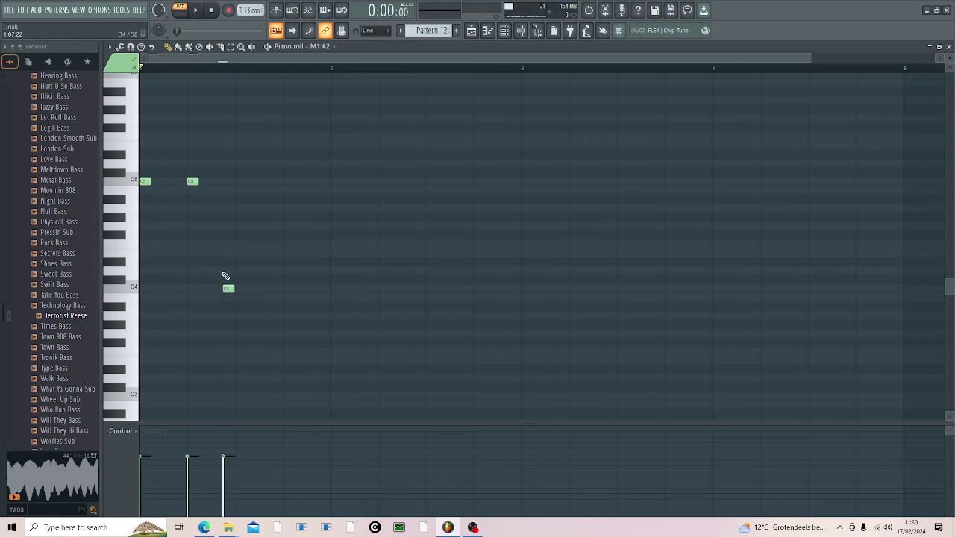
key("b")
key("b")
left_click(240, 226)
key("space")
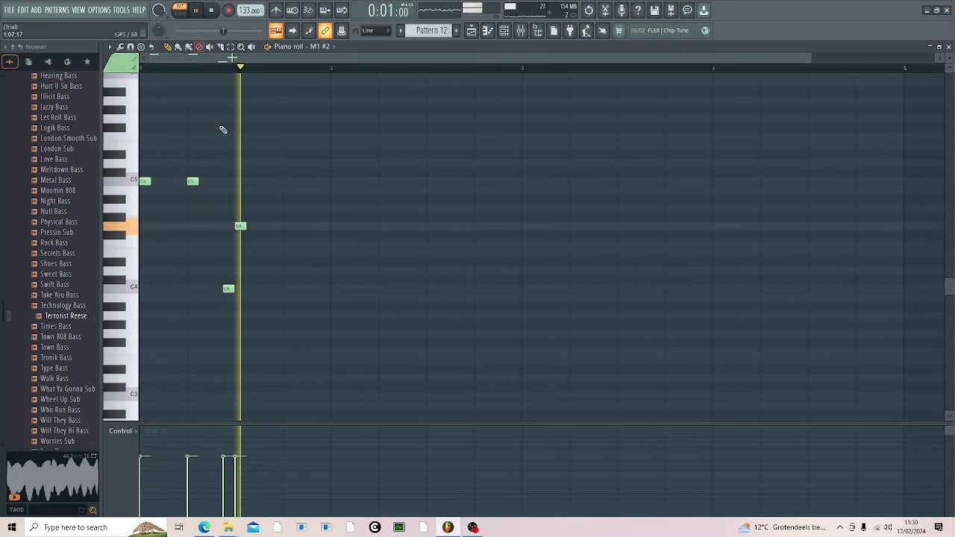
key("space")
Step: Shift the C4 and G4 notes one step earlier, add another G4 on step 11 and play the riff
left_click_drag(227, 291, 215, 291)
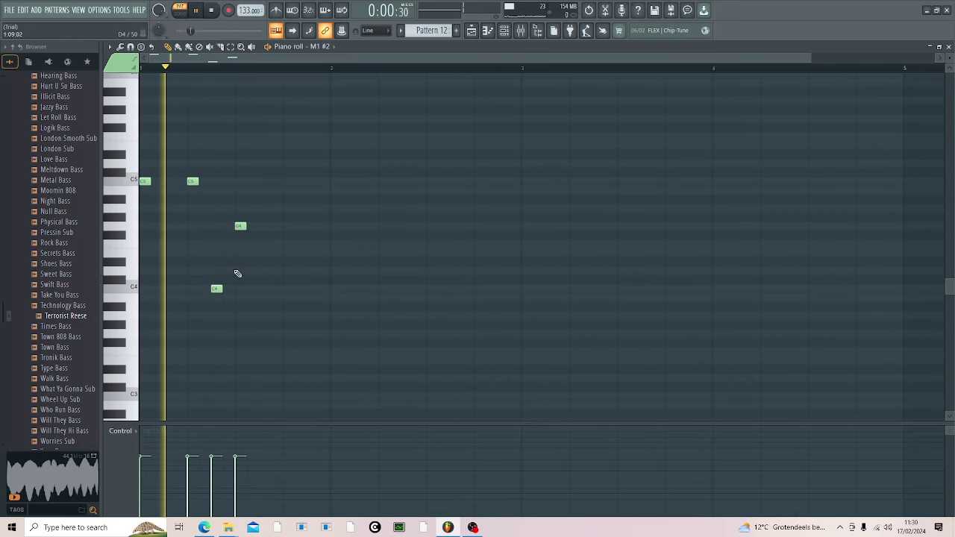
left_click_drag(240, 226, 229, 227)
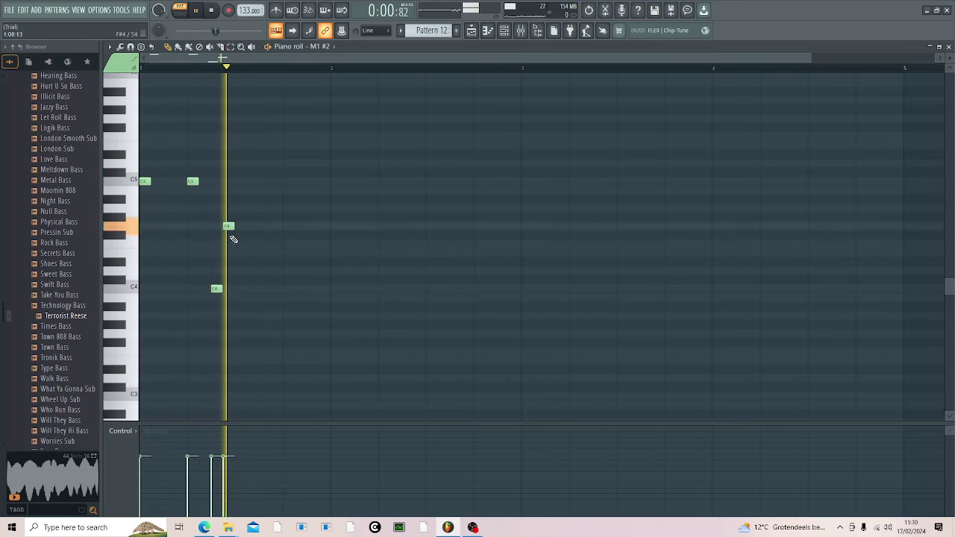
left_click(258, 229)
key("space")
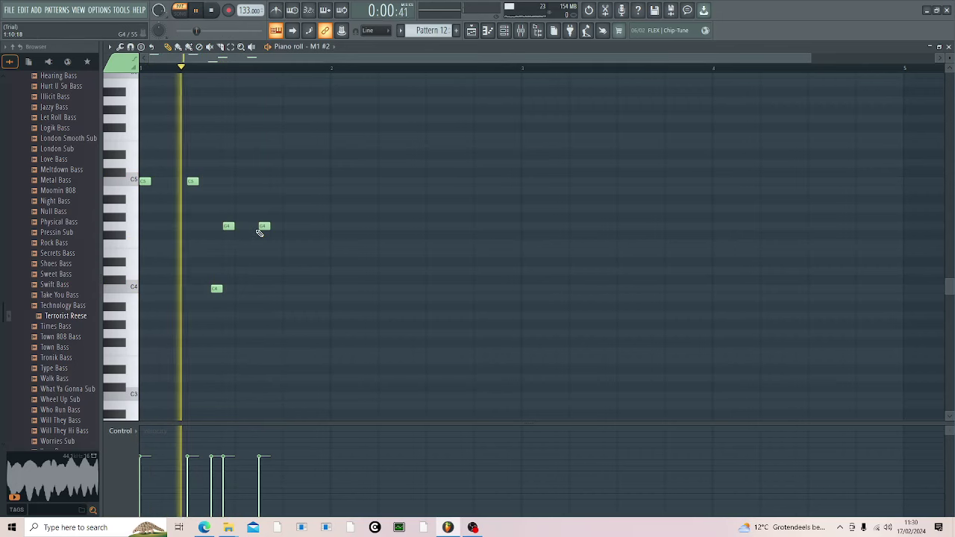
key("space")
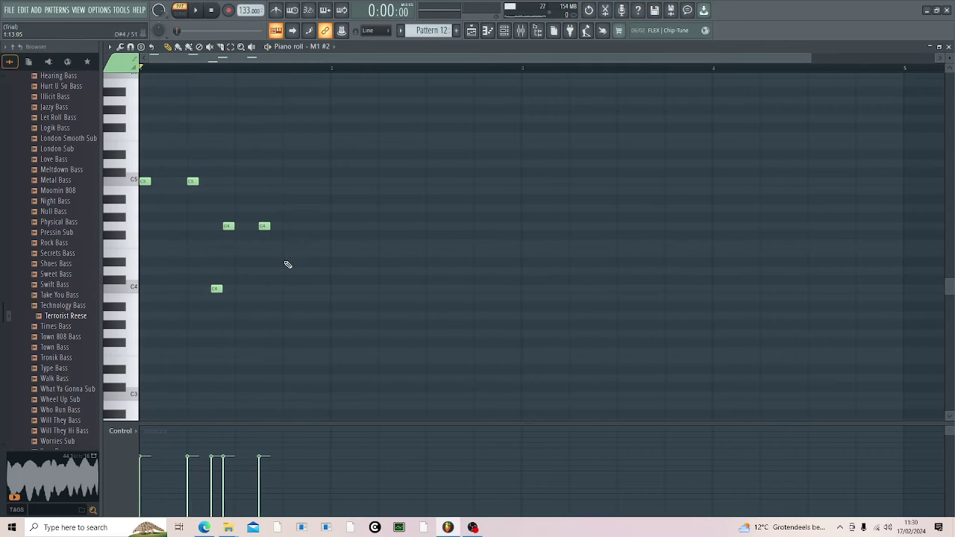
Step: Complete bar 1 with C4 on step 13, G4 on step 15 and G#4 on step 16, and listen back
left_click(285, 288)
left_click(308, 227)
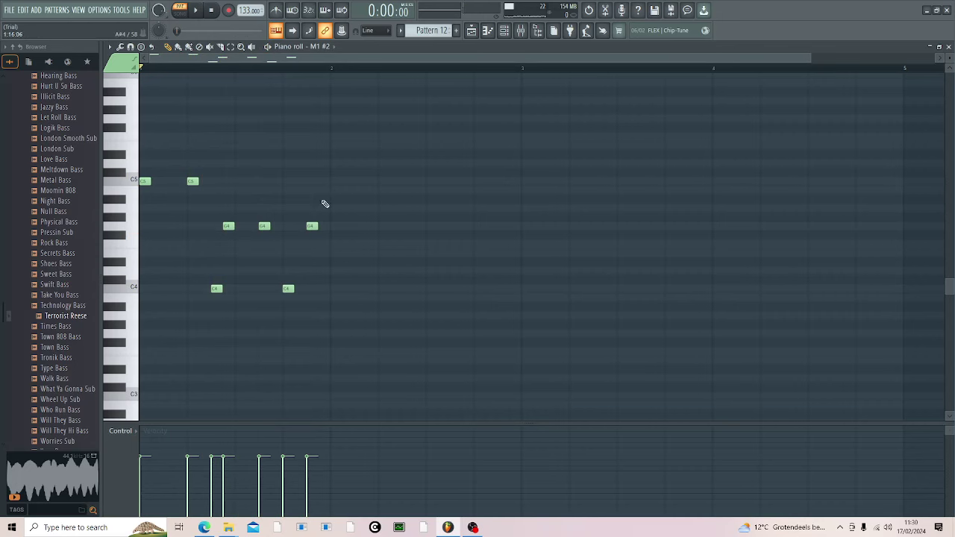
left_click(323, 201)
right_click(323, 201)
left_click(321, 209)
right_click(322, 209)
left_click(321, 218)
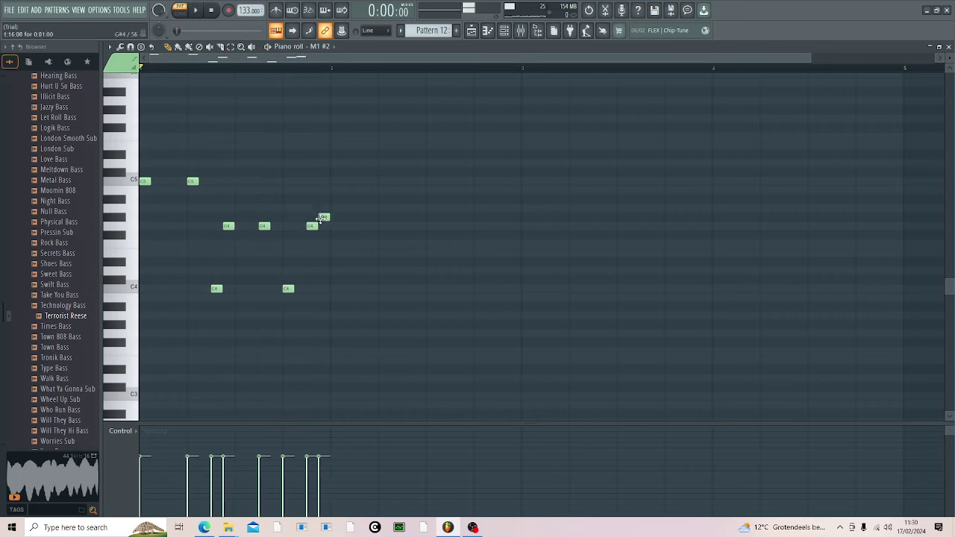
key("space")
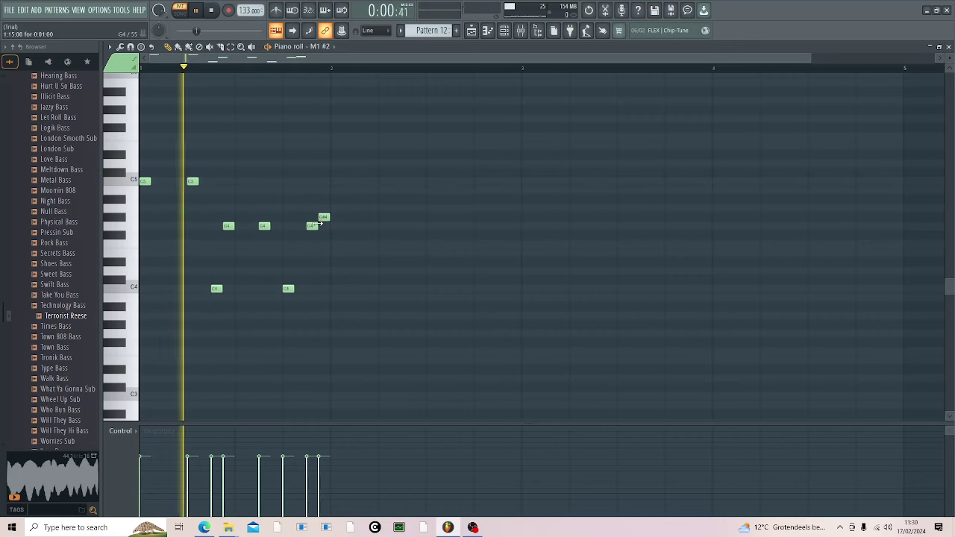
key("space")
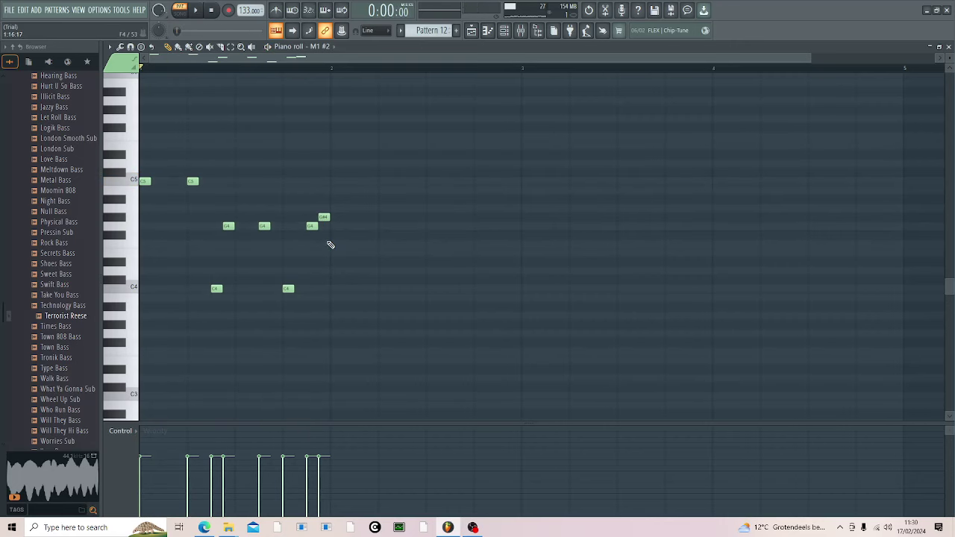
Step: Place an F4 note on the first step of bar 2 and play the riff through
left_click(335, 252)
left_click_drag(335, 252, 335, 243)
key("space")
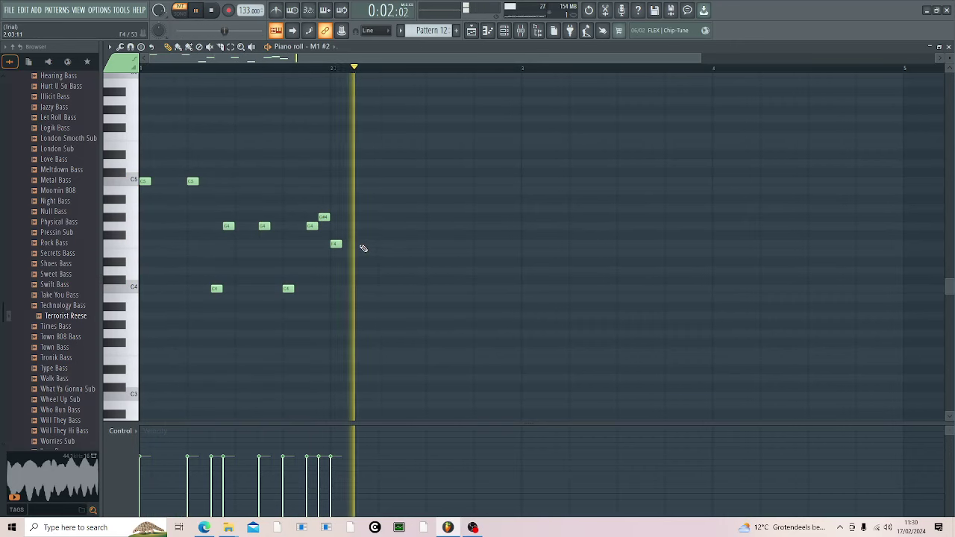
key("space")
key("space")
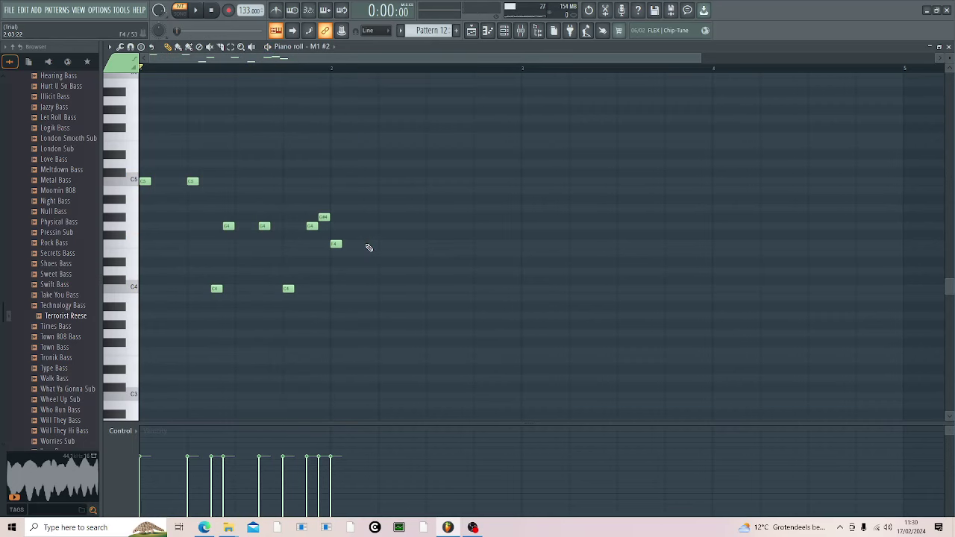
Step: Add three more F4 notes in bar 2, on steps 5, 8 and 11, checking the rhythm by playback
left_click(382, 247)
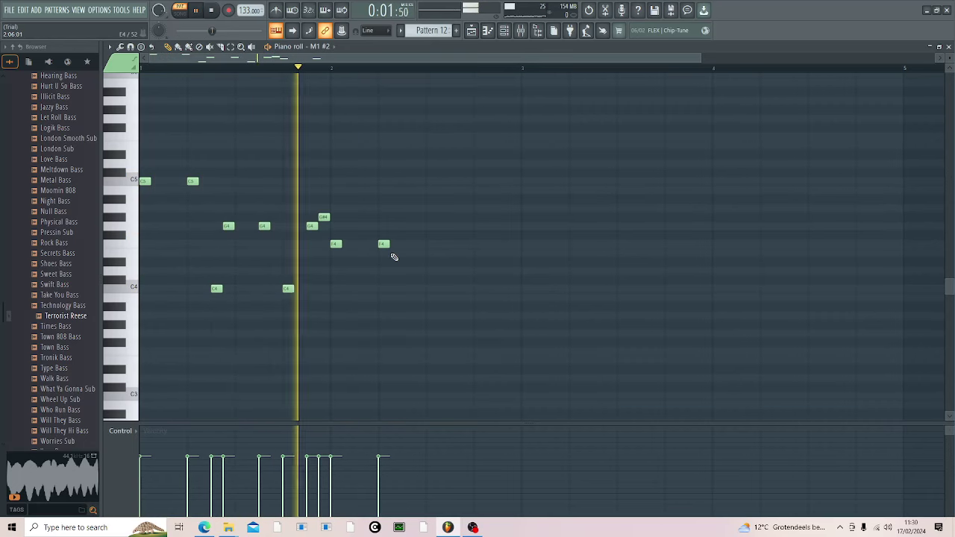
key("space")
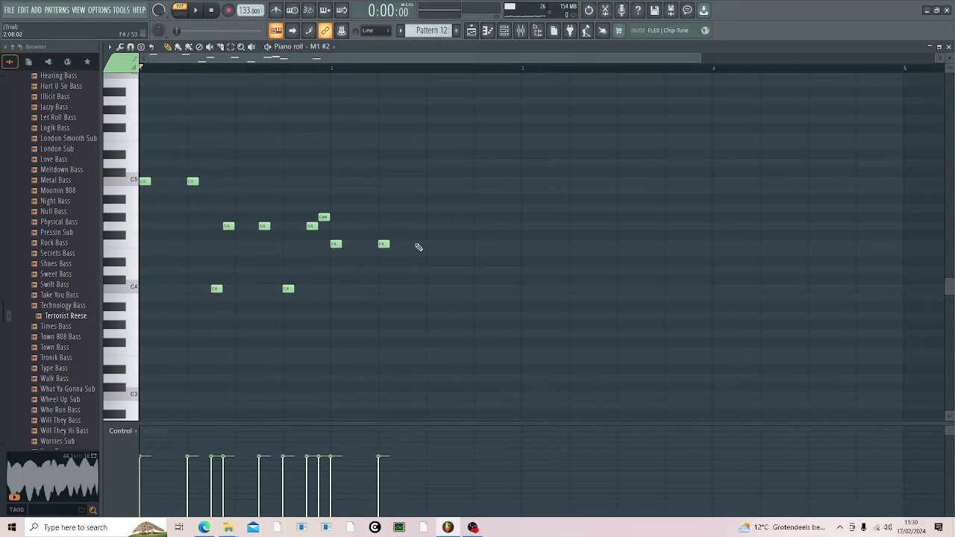
key("space")
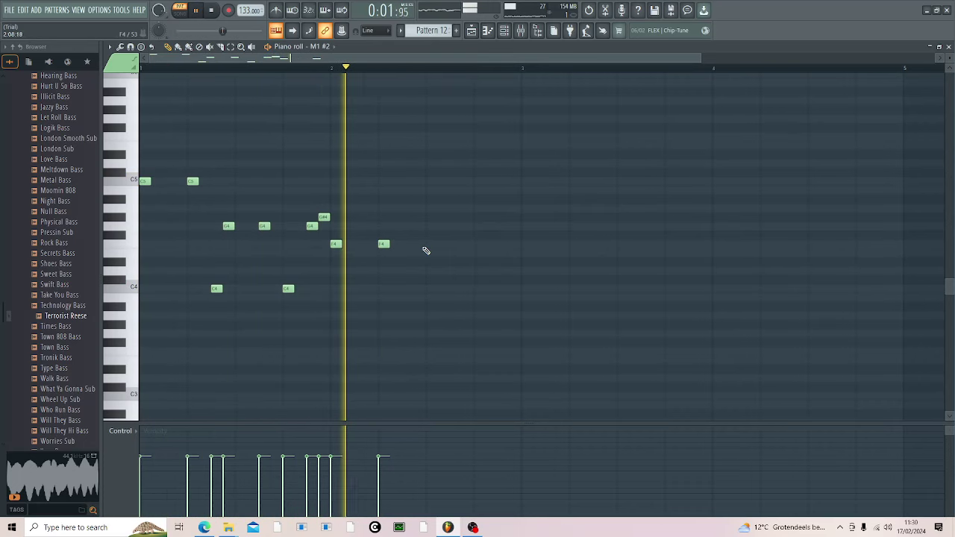
key("space")
left_click(420, 245)
left_click(452, 245)
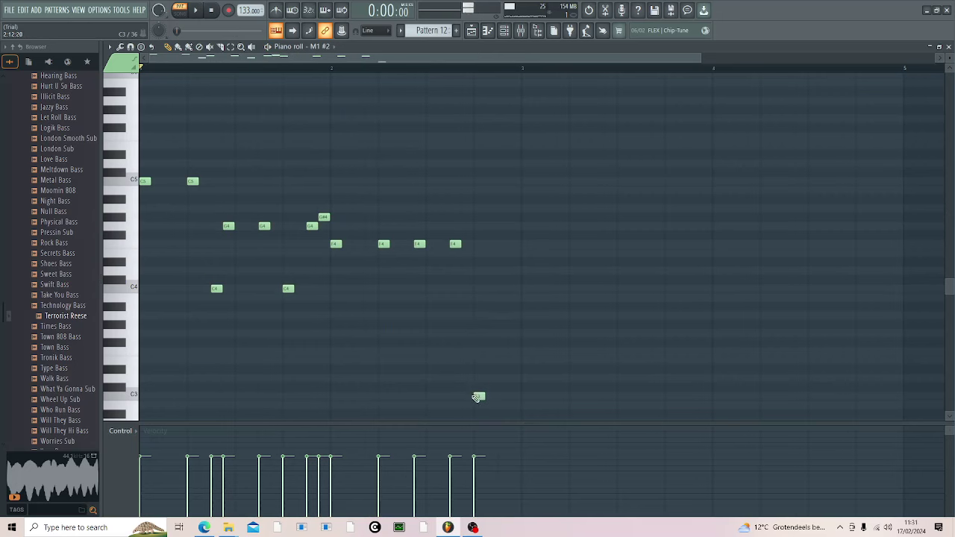
left_click(476, 353)
right_click(476, 353)
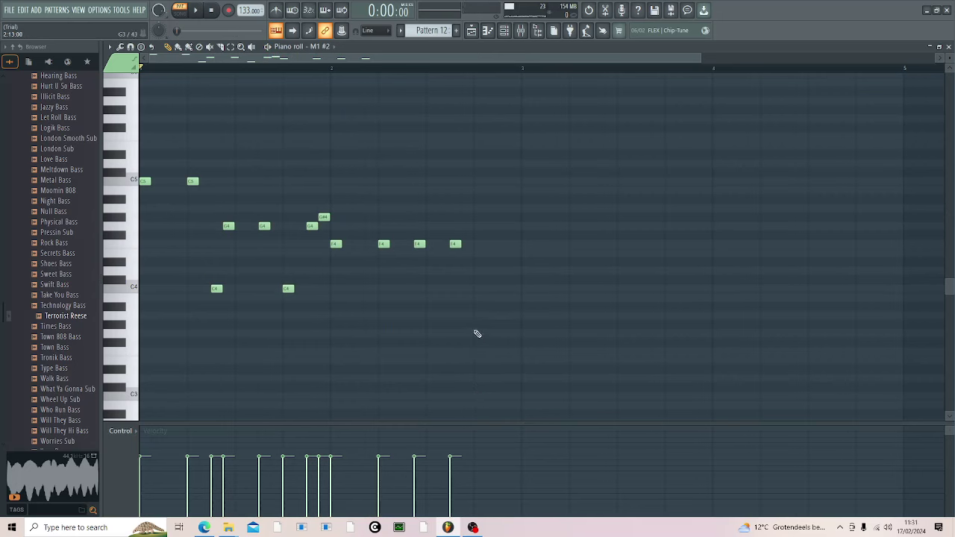
left_click(471, 290)
right_click(472, 290)
left_click(479, 353)
left_click(500, 395)
right_click(501, 395)
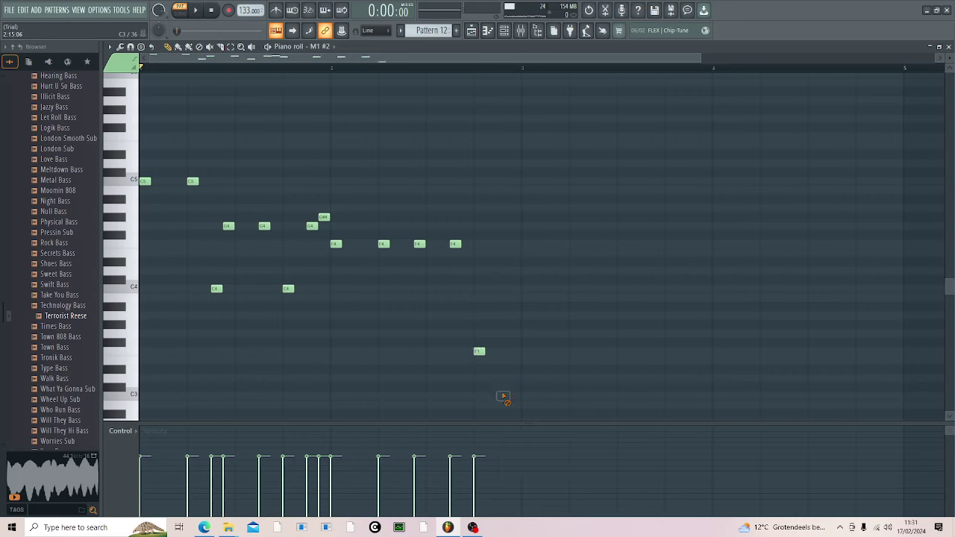
right_click(479, 352)
Step: End bar 2 with a C3 on step 13 and an F3 on step 15, and play the whole riff
left_click(478, 396)
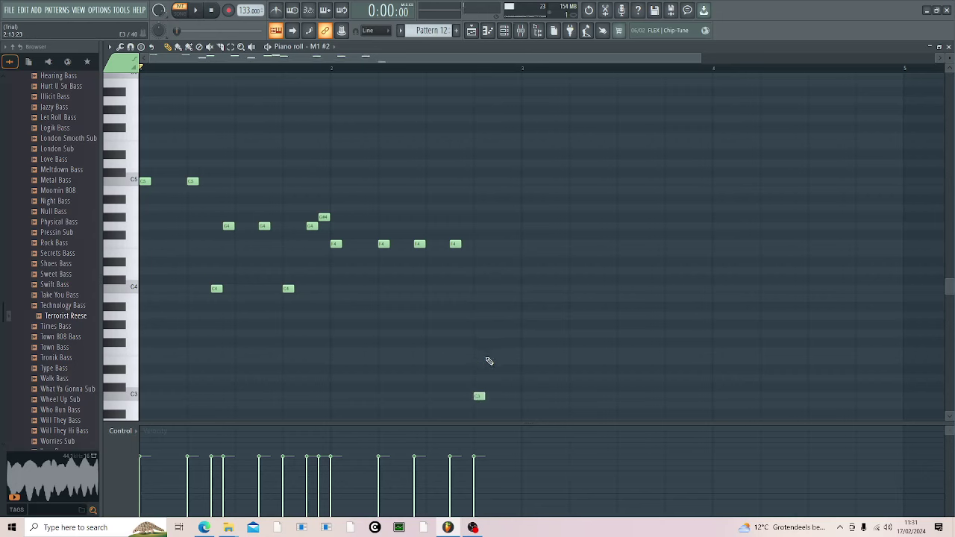
left_click(500, 351)
key("space")
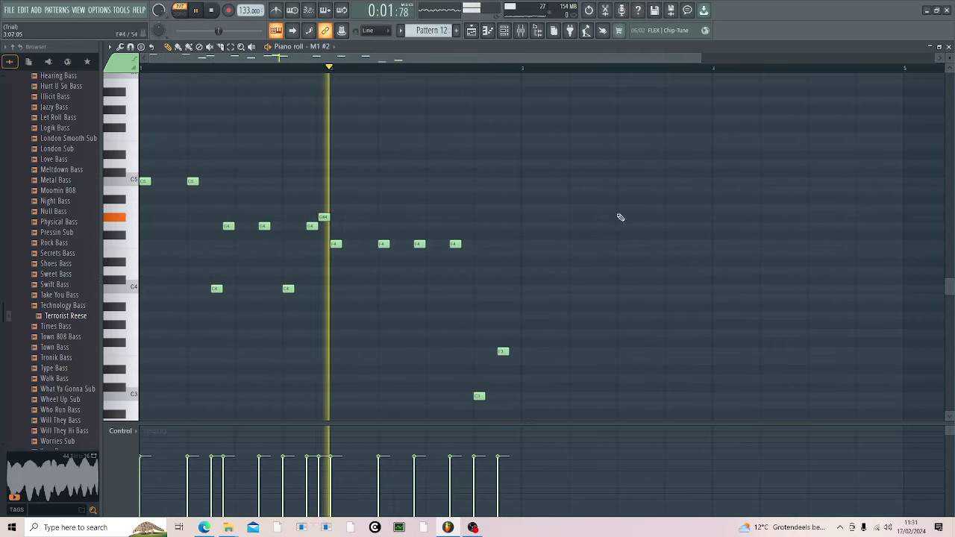
Step: Close the piano roll and load Fruity Delay 3 in the first effect slot of the second M1's mixer track, Insert 11
left_click(947, 46)
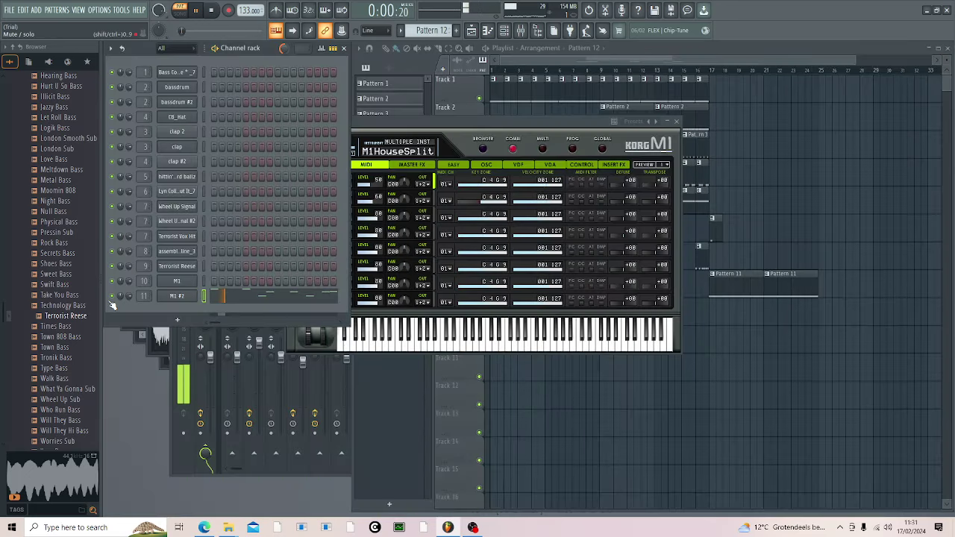
double_click(143, 299)
key("space")
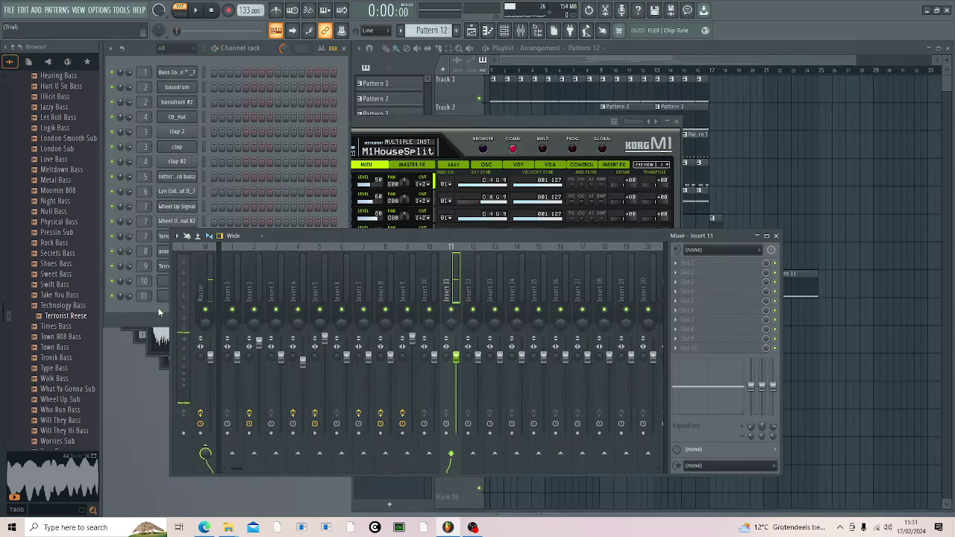
left_click(703, 263)
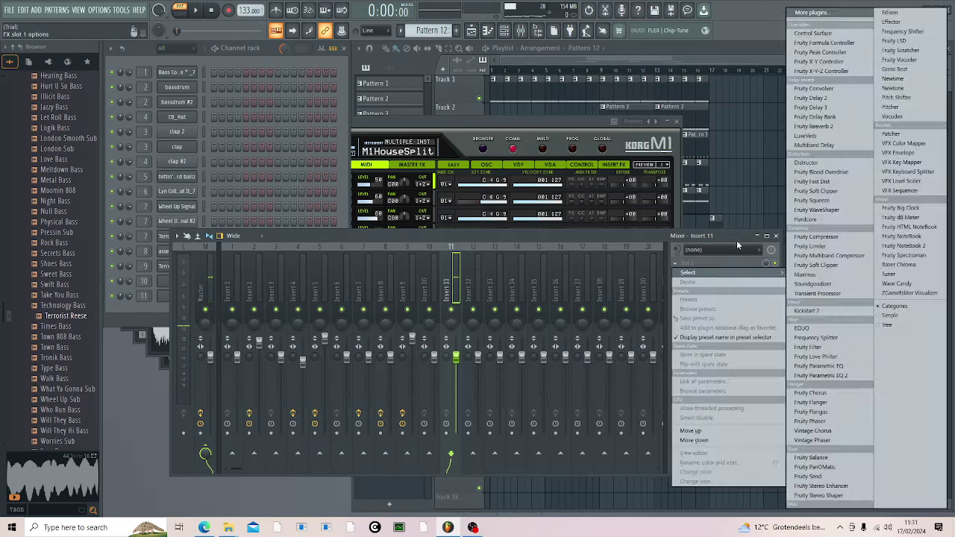
left_click(810, 107)
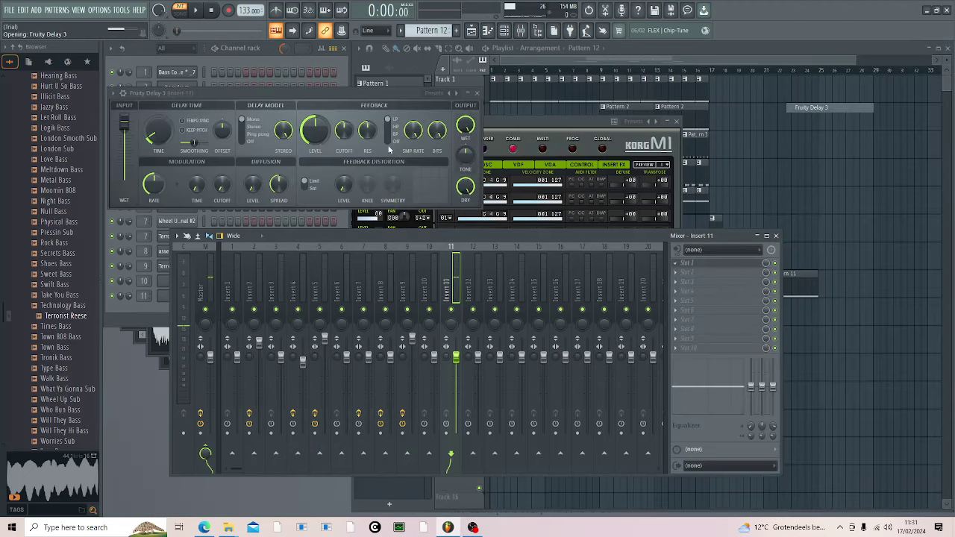
Step: Lower the wet output level of Fruity Delay 3 while auditioning C5, and play Pattern 12
key("q")
left_click_drag(466, 125, 466, 153)
key("q")
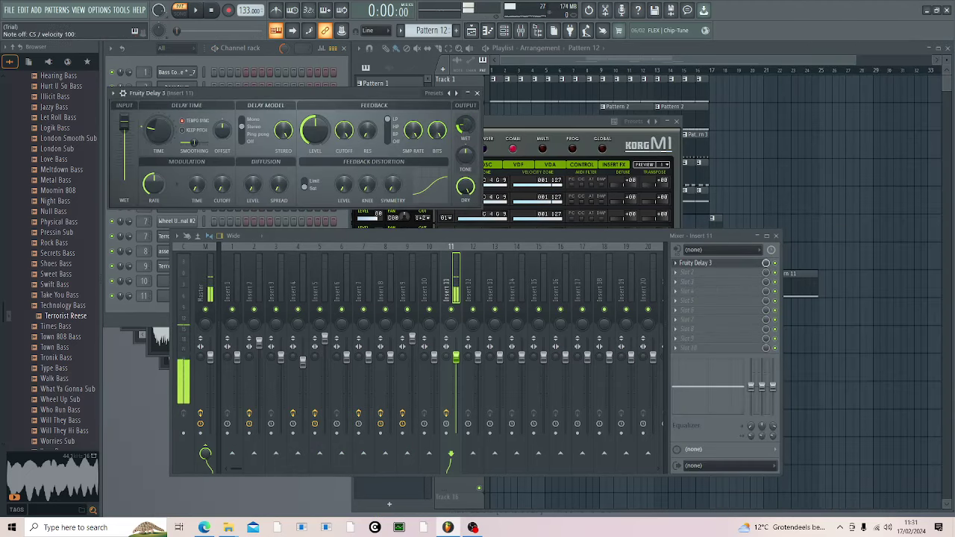
key("space")
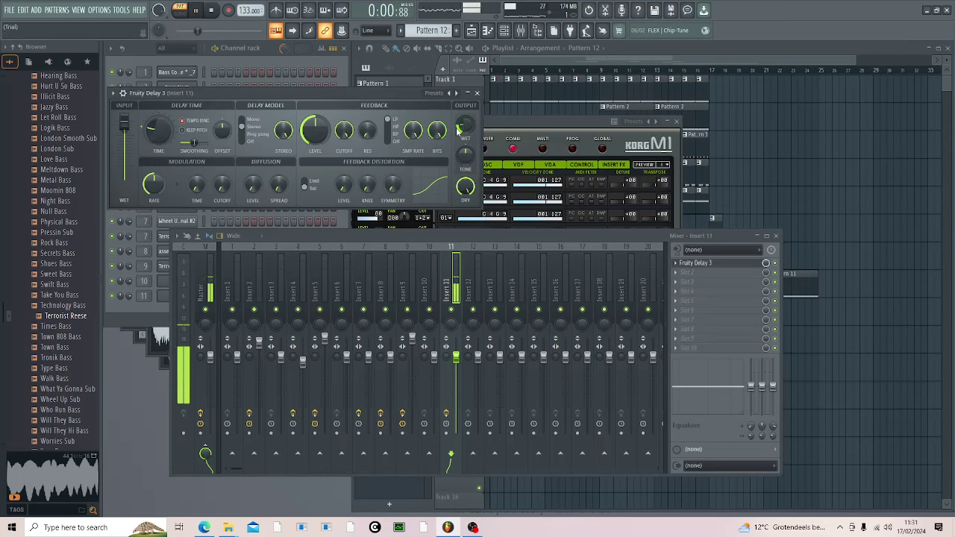
Step: Play the song from about bar 16 and place two Pattern 12 clips back to back on Track 9, starting at bar 21
left_click(608, 62)
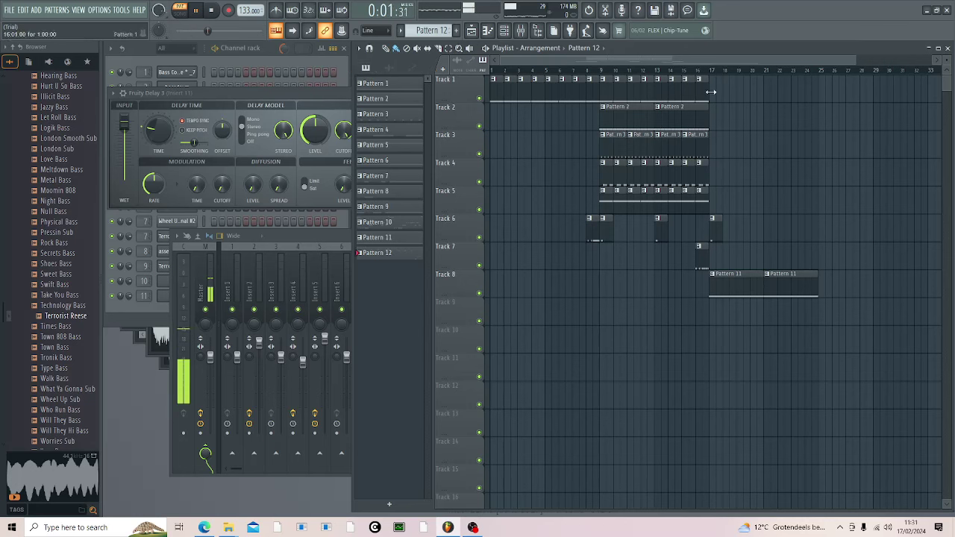
left_click(693, 71)
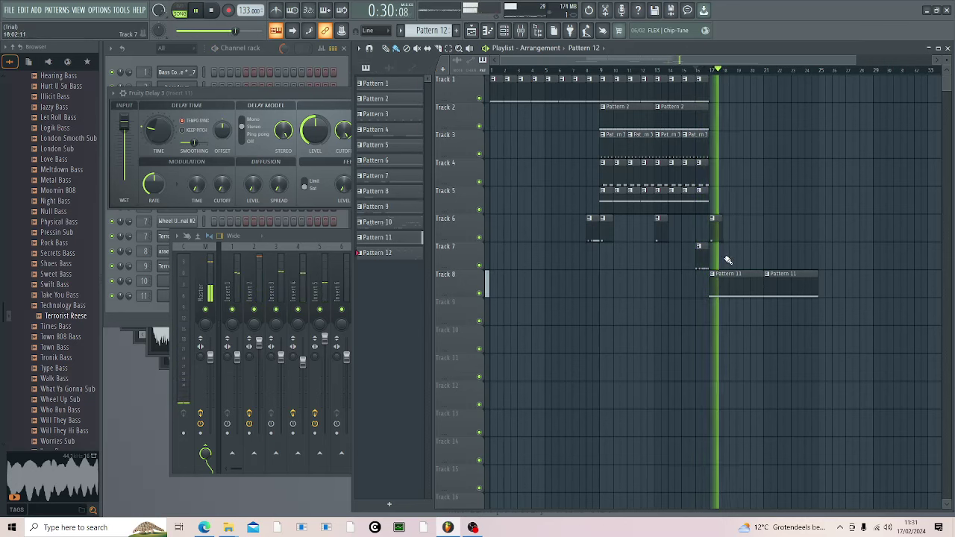
left_click(767, 319)
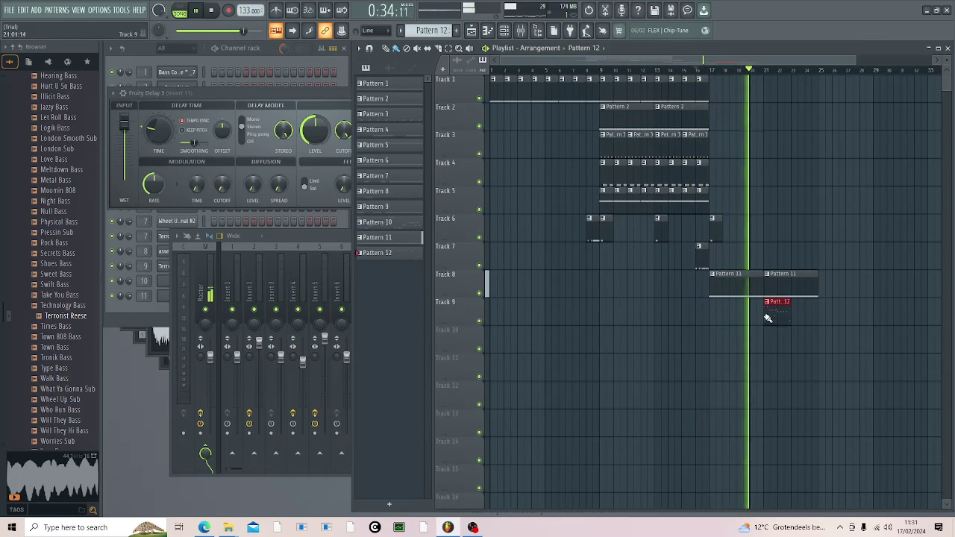
left_click(796, 315)
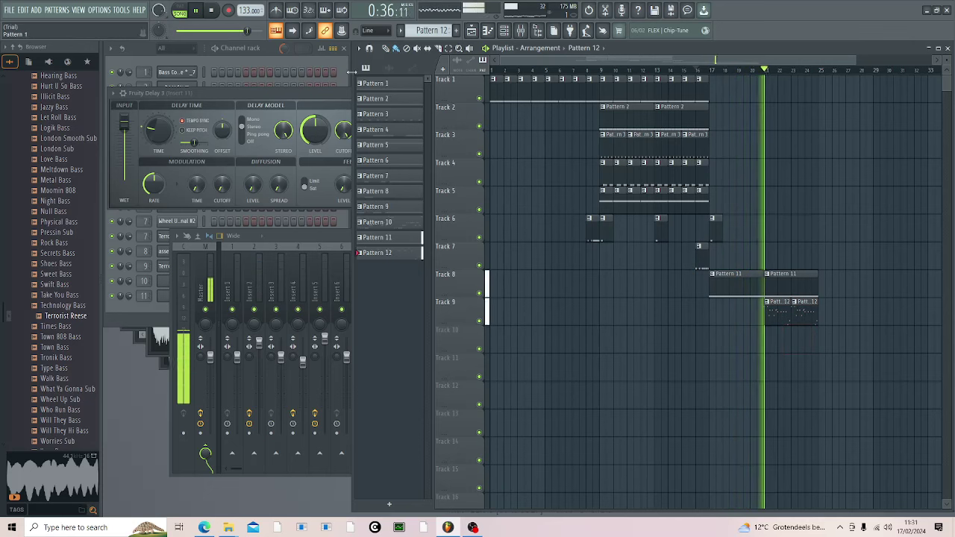
Step: Raise the volume of Insert 11 for the second M1 and boost its low-shelf EQ band to 7.4 dB
left_click(344, 72)
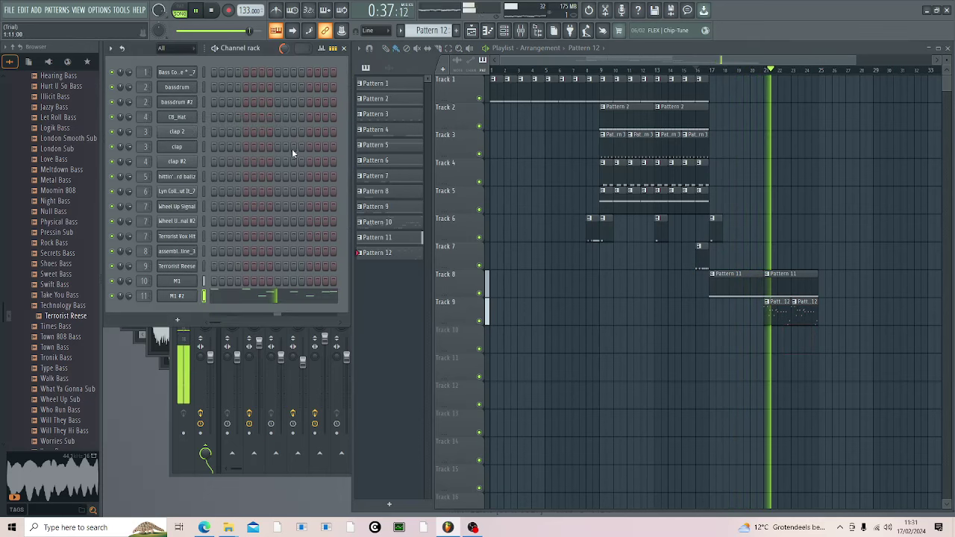
double_click(143, 295)
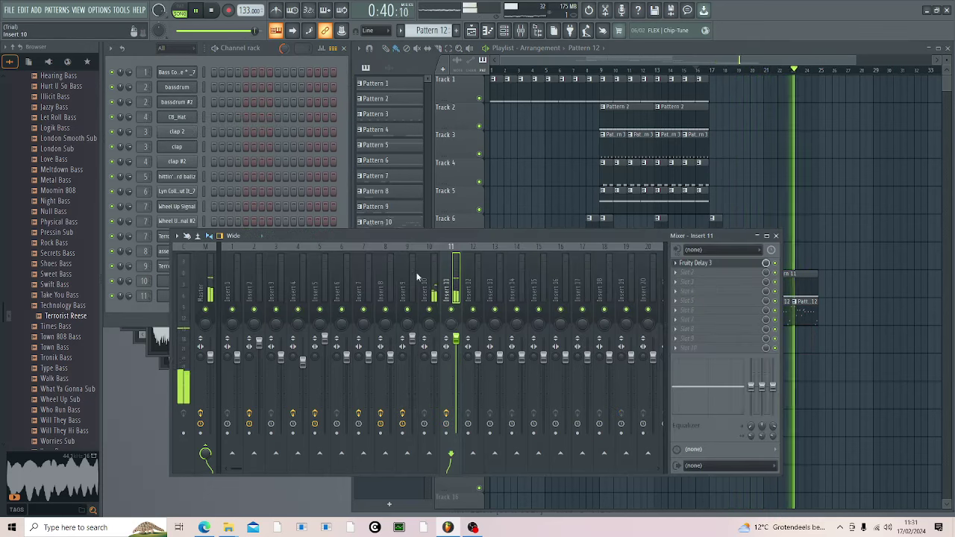
left_click(341, 191)
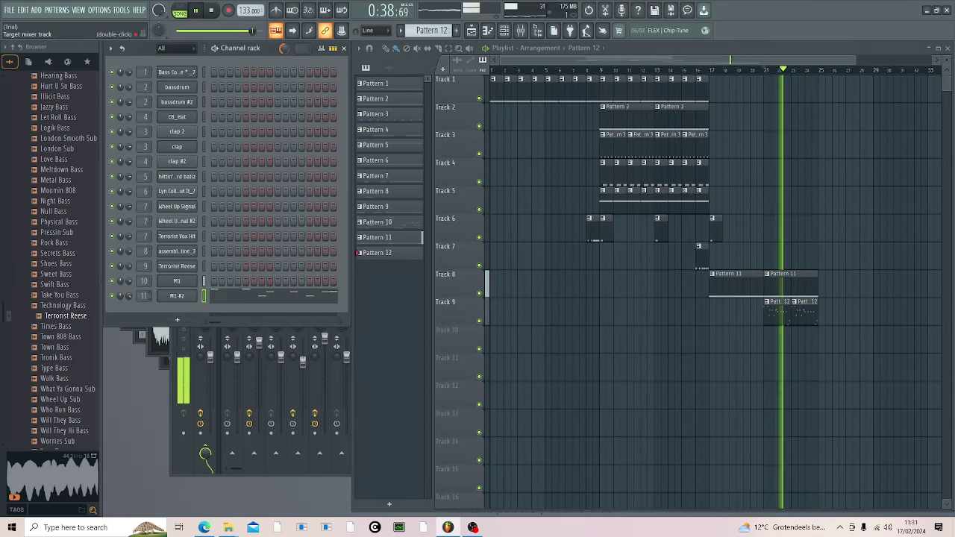
left_click(145, 297)
left_click_drag(751, 377, 751, 374)
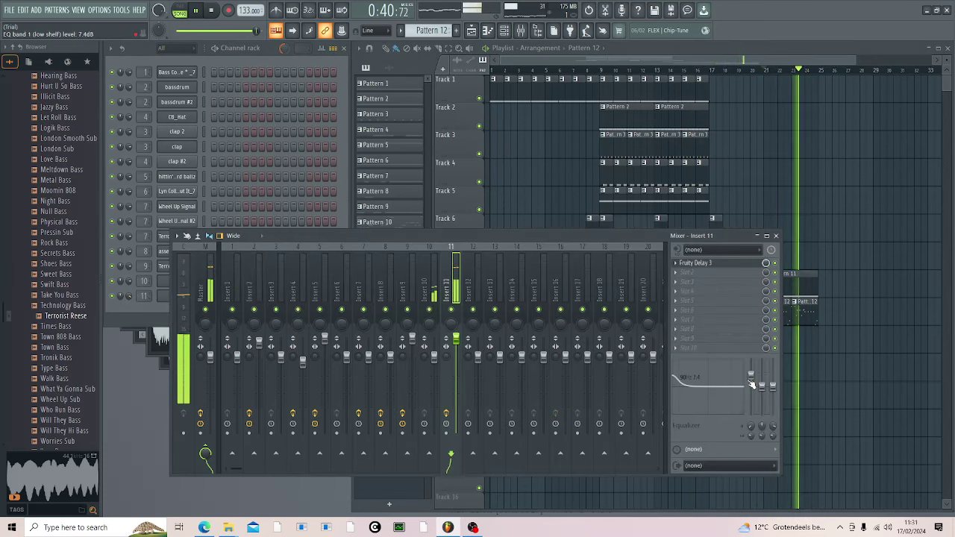
Step: Extend the arrangement with two Pattern 12 clips on Track 9 and one Pattern 11 clip on Track 8, all starting from bar 25
left_click(634, 58)
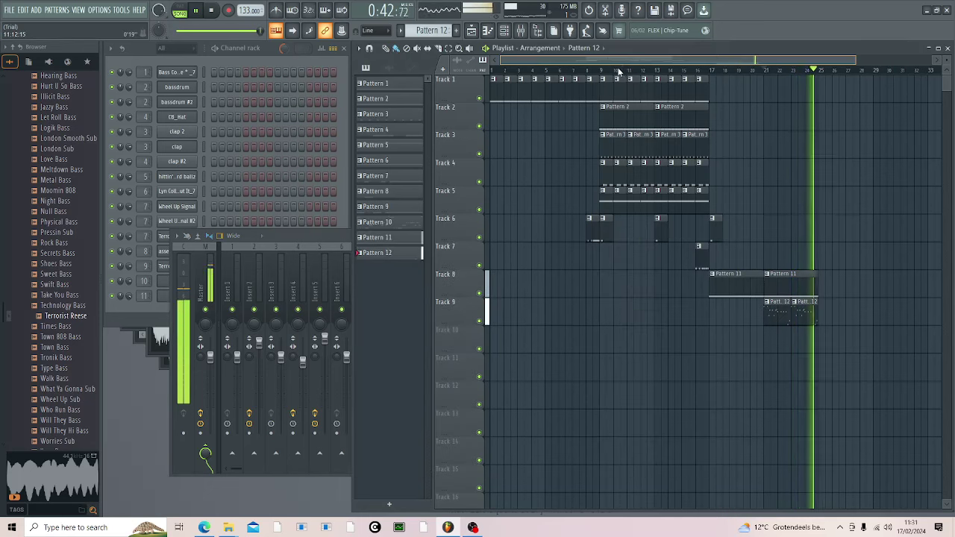
scroll(730, 80, "down", 2)
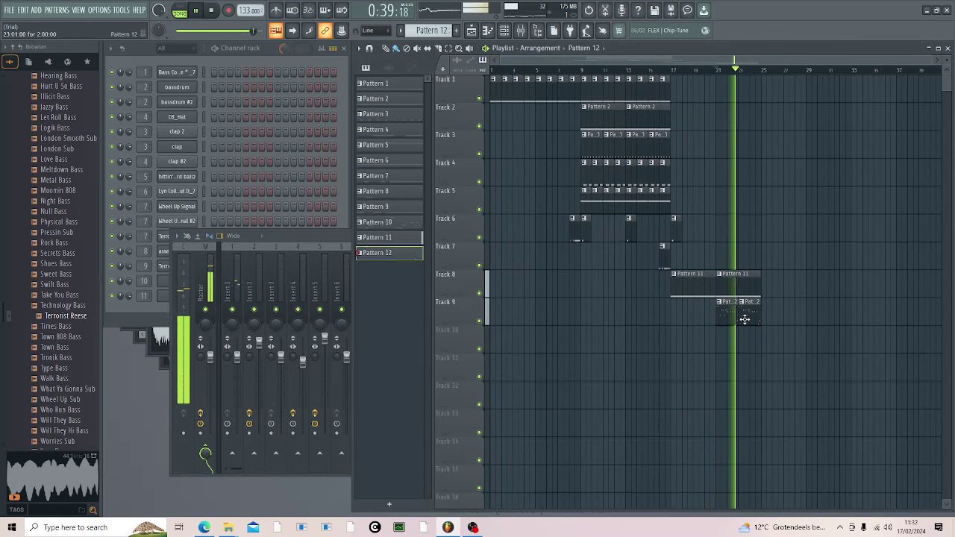
left_click(770, 321)
left_click_drag(776, 323, 791, 324)
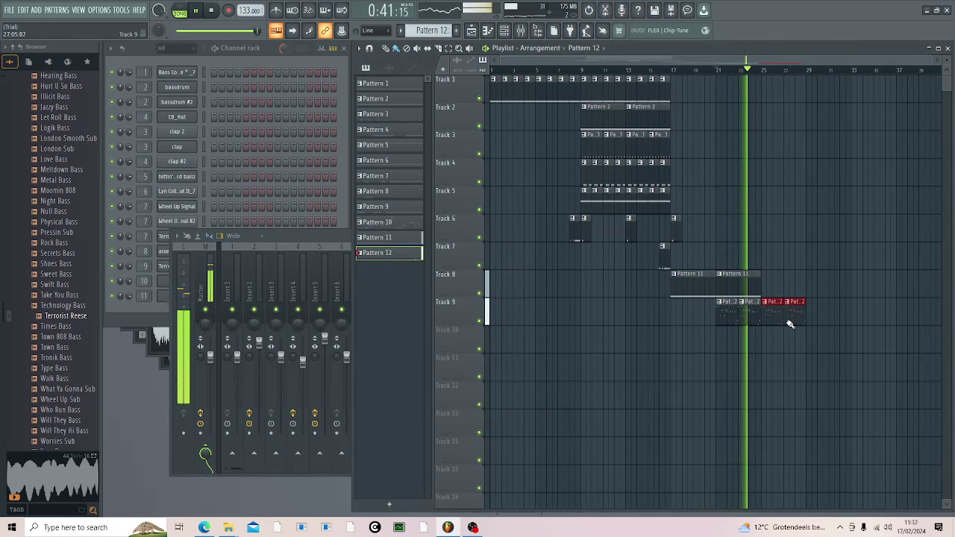
left_click(739, 288)
left_click(767, 291)
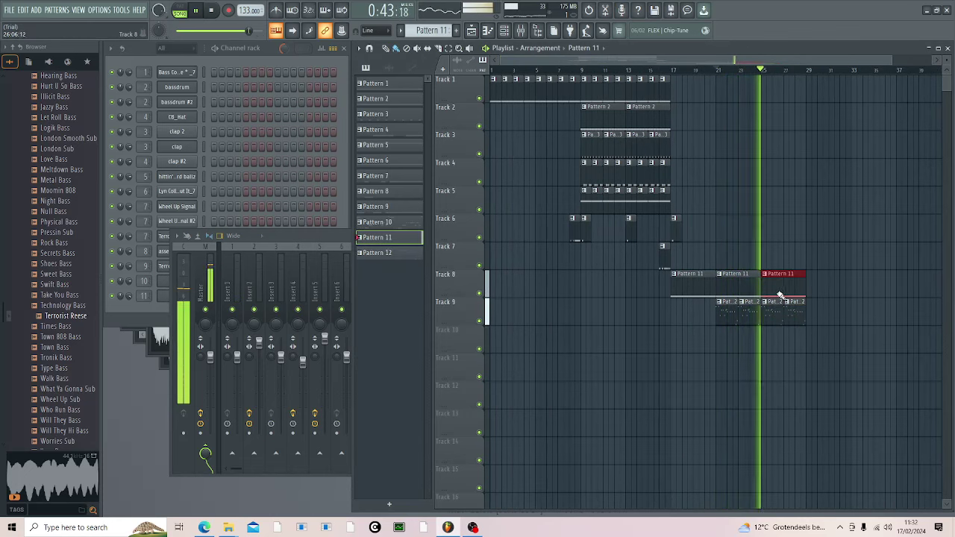
Step: Restart playback around bar 21 and fill bars 25 to 32 of Track 1 with eight one-bar Pattern 1 clips
key("space")
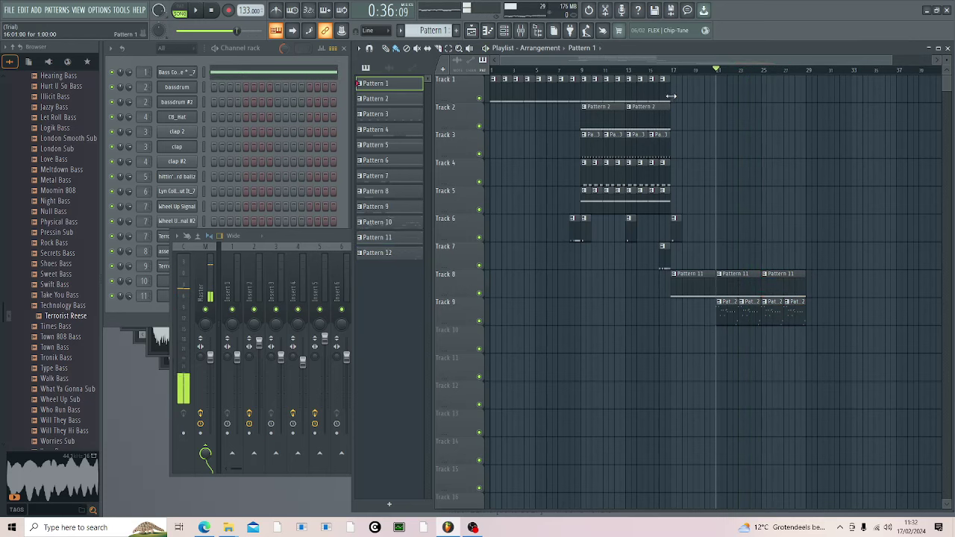
key("space")
left_click(776, 91)
left_click_drag(790, 94, 850, 94)
Step: Continue from bar 29 with another Pattern 11 clip on Track 8 and two more Pattern 12 clips on Track 9
left_click(795, 286)
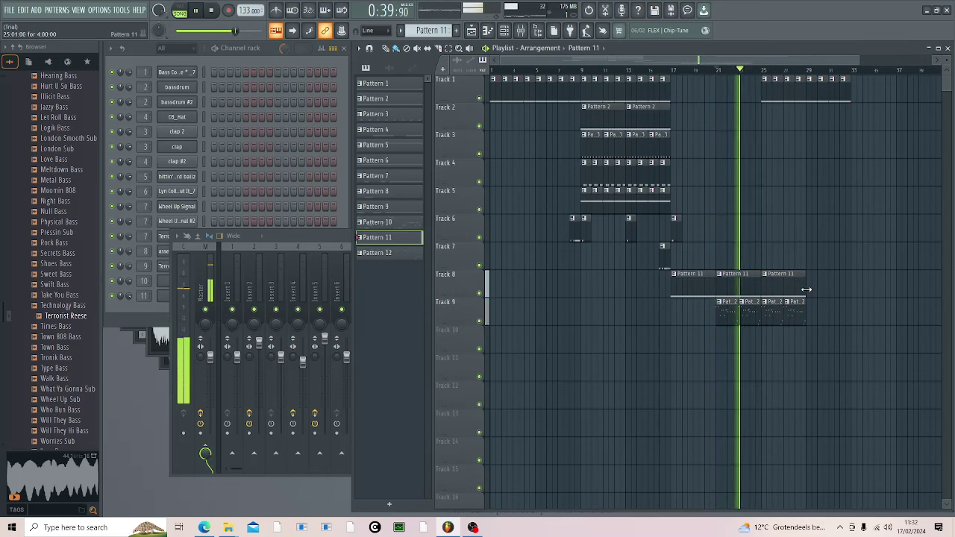
left_click(812, 291)
left_click(803, 319)
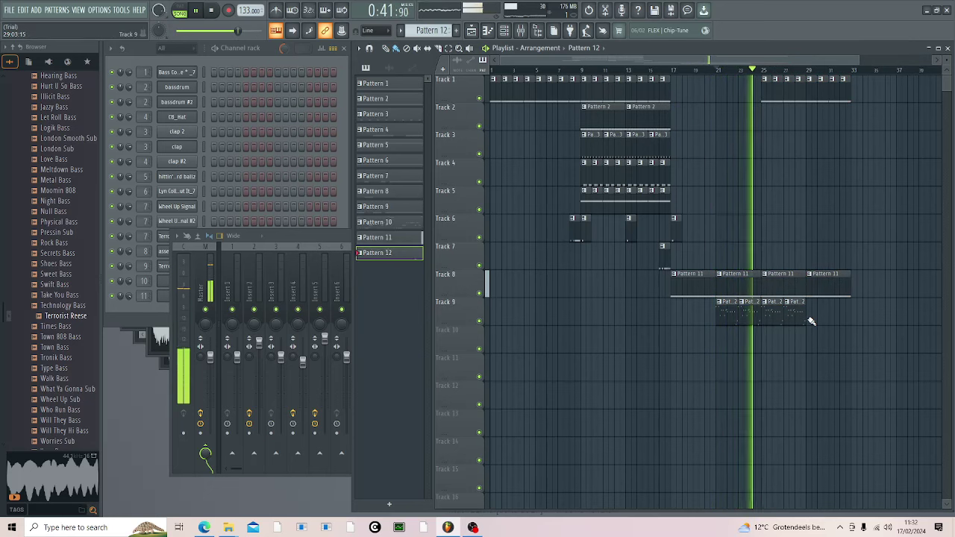
left_click_drag(811, 322, 832, 320)
left_click(813, 347)
right_click(813, 346)
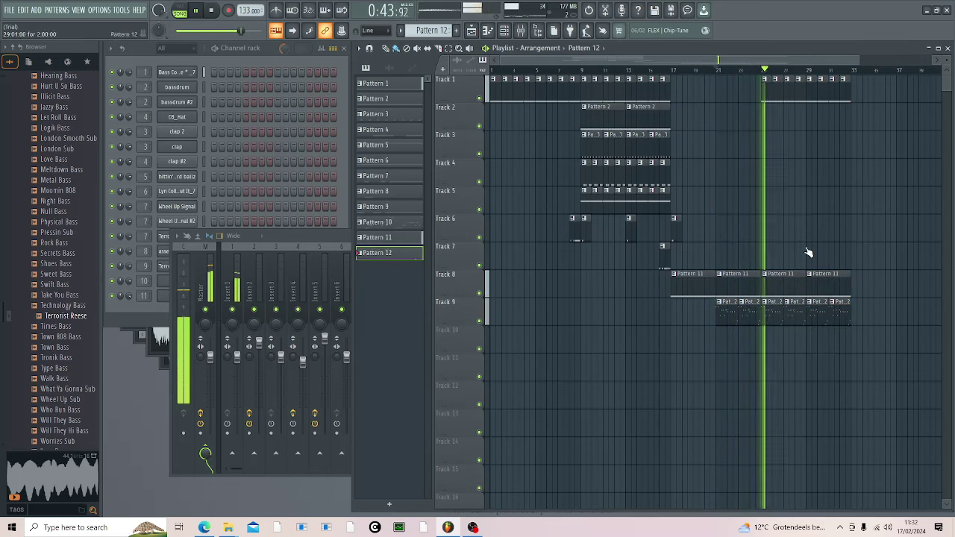
Step: Replay the song from bar 17 and place Pattern 8 clips on Track 6 at bars 21, 25 and 29
scroll(623, 60, "down", 3)
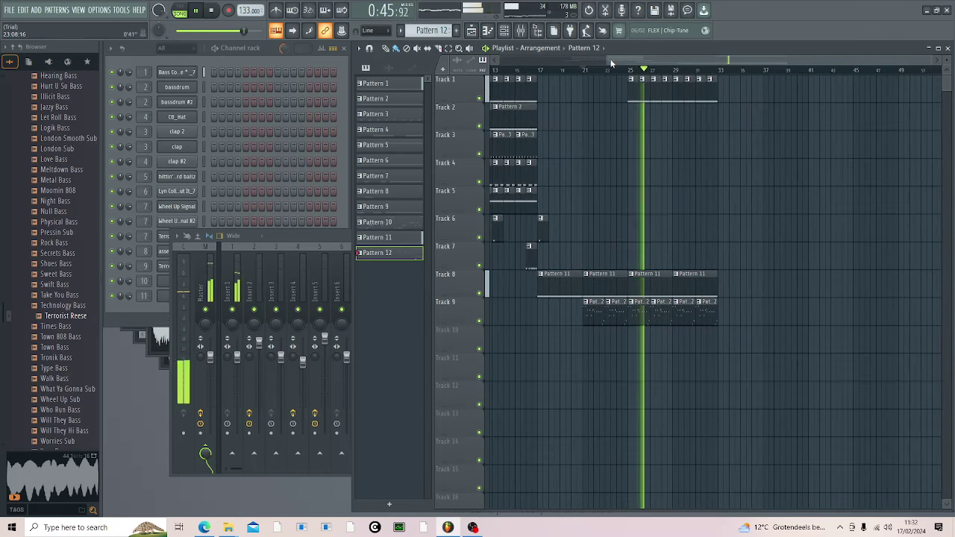
left_click_drag(610, 61, 490, 63)
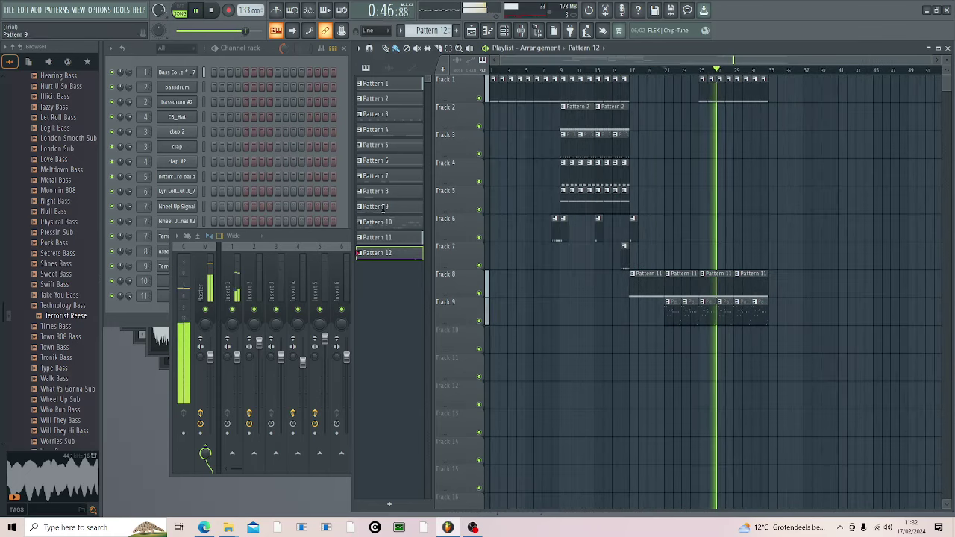
left_click(625, 260)
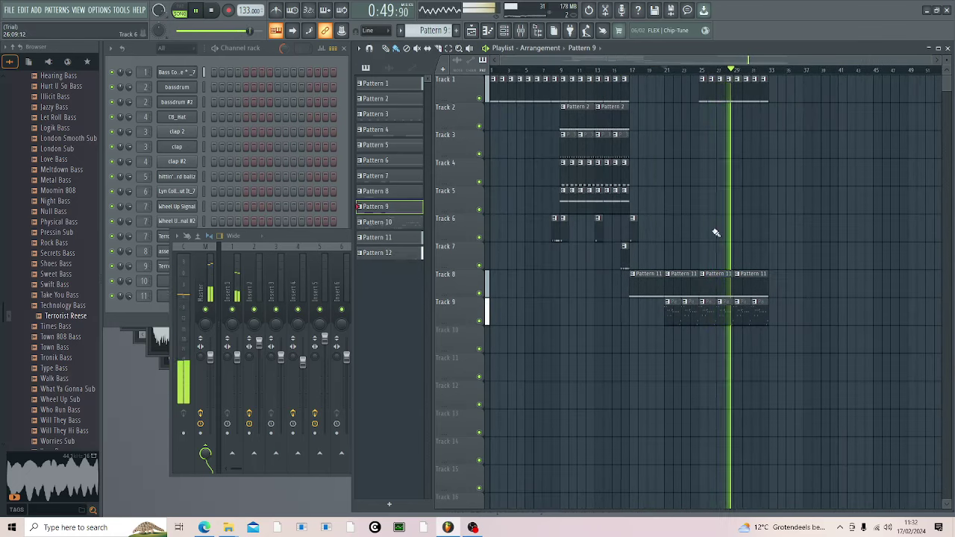
key("space")
key("space")
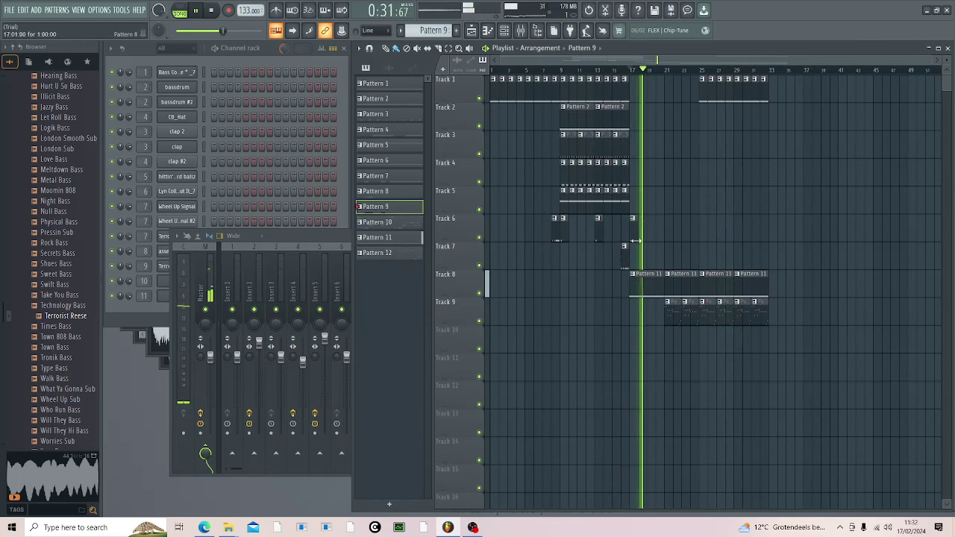
left_click(674, 239)
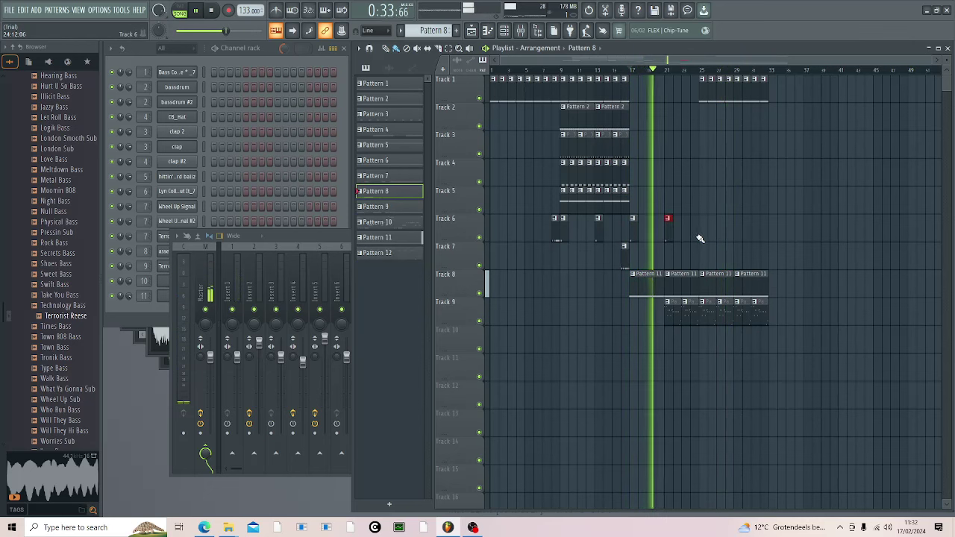
left_click(704, 239)
left_click(735, 241)
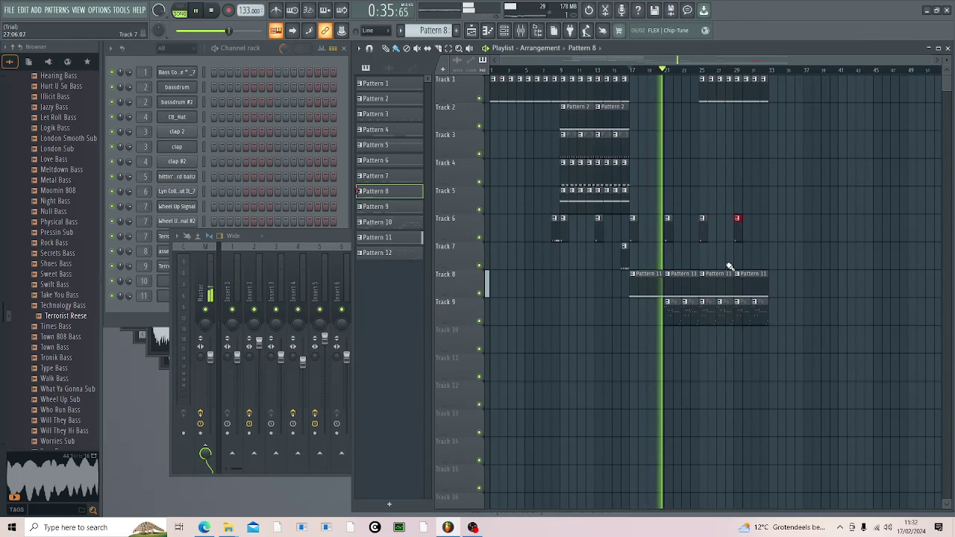
left_click(731, 261)
right_click(737, 246)
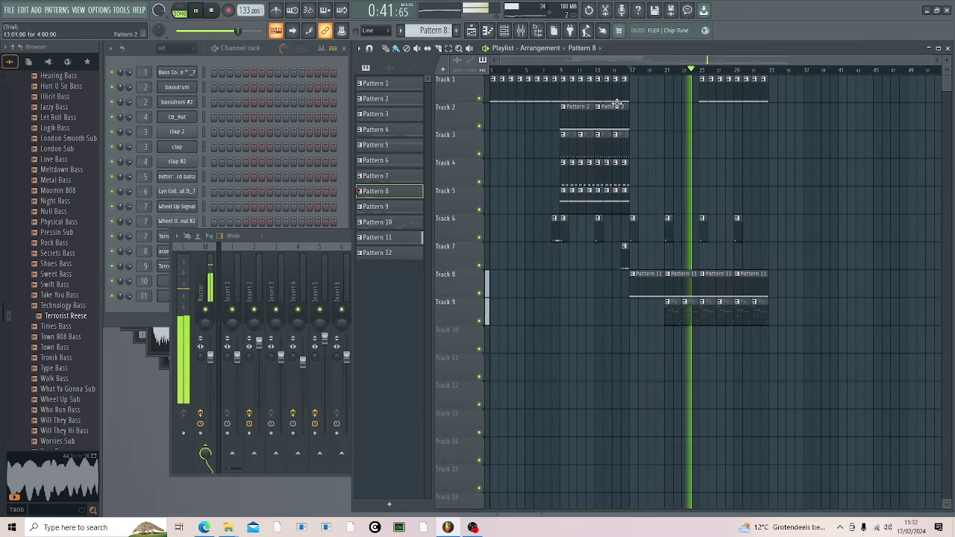
Step: Stop playback, bring the channel rack forward and delete the Pattern 12 clips at bars 23, 27 and 31 on Track 9
key("space")
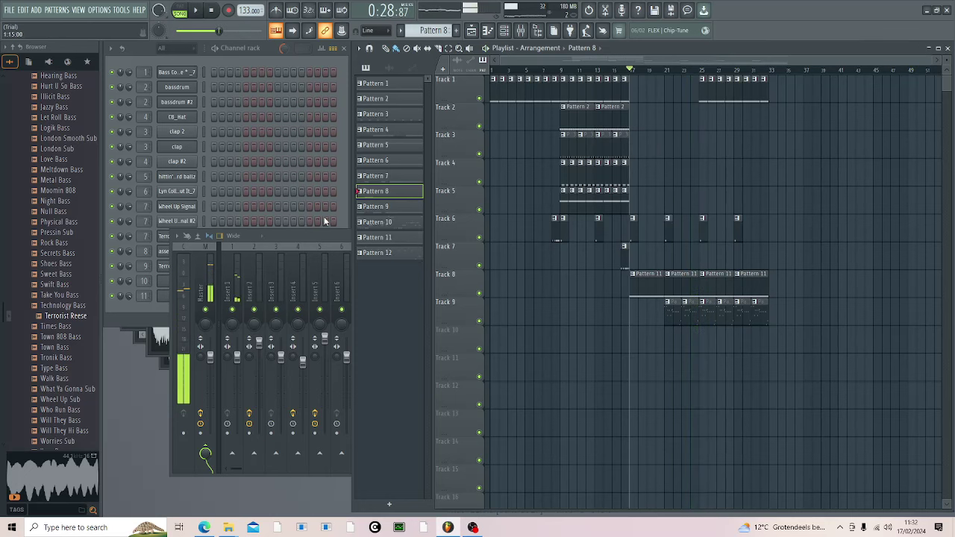
left_click(339, 221)
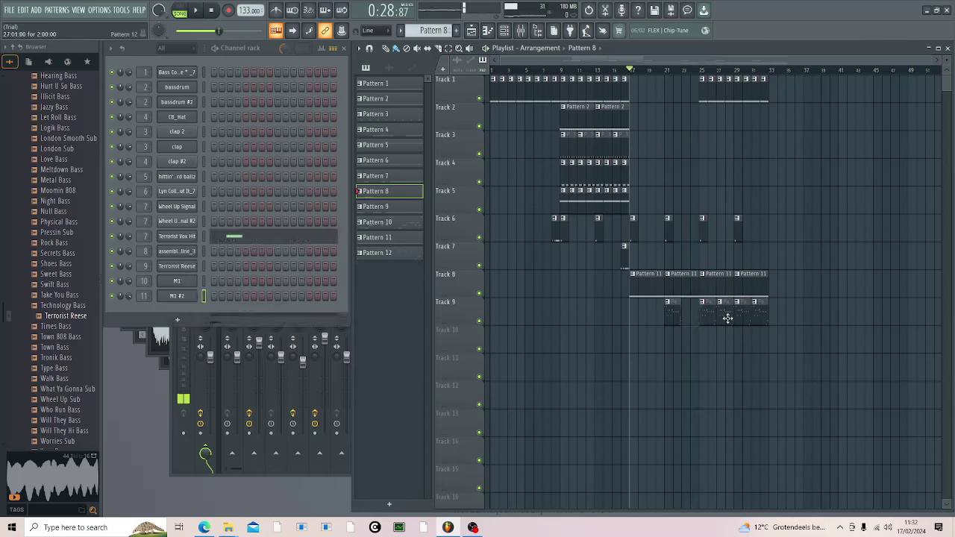
left_click(294, 244)
scroll(329, 218, "down", 3)
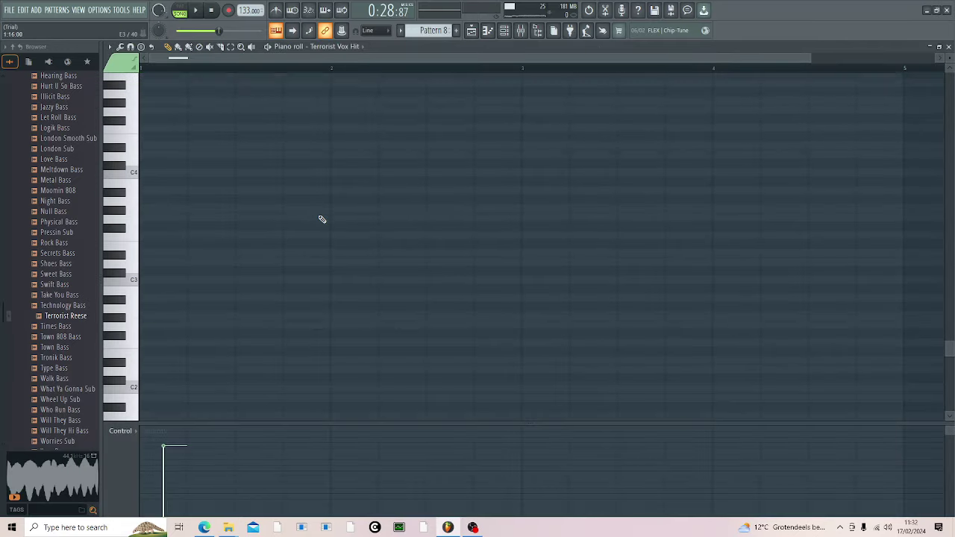
scroll(291, 201, "up", 8)
scroll(308, 235, "down", 3)
scroll(309, 243, "down", 5)
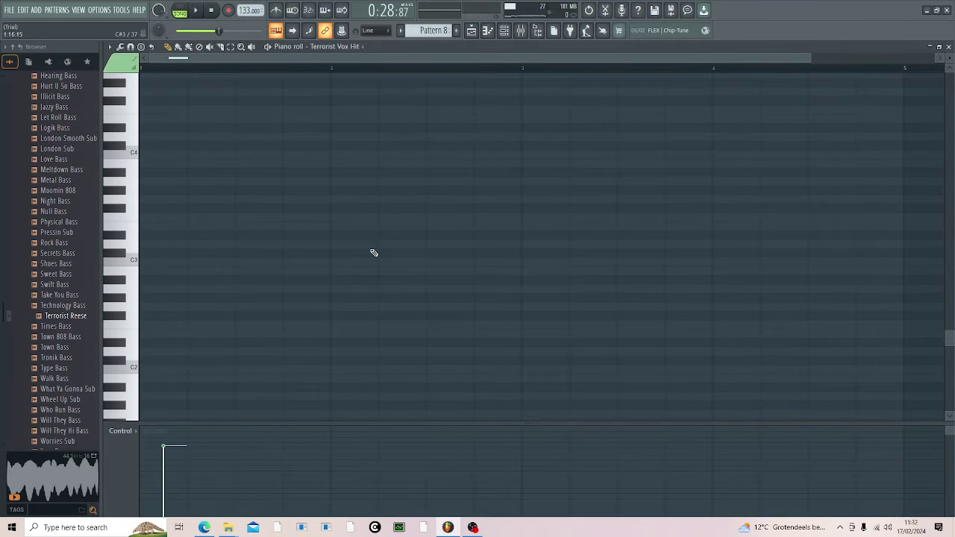
left_click(947, 49)
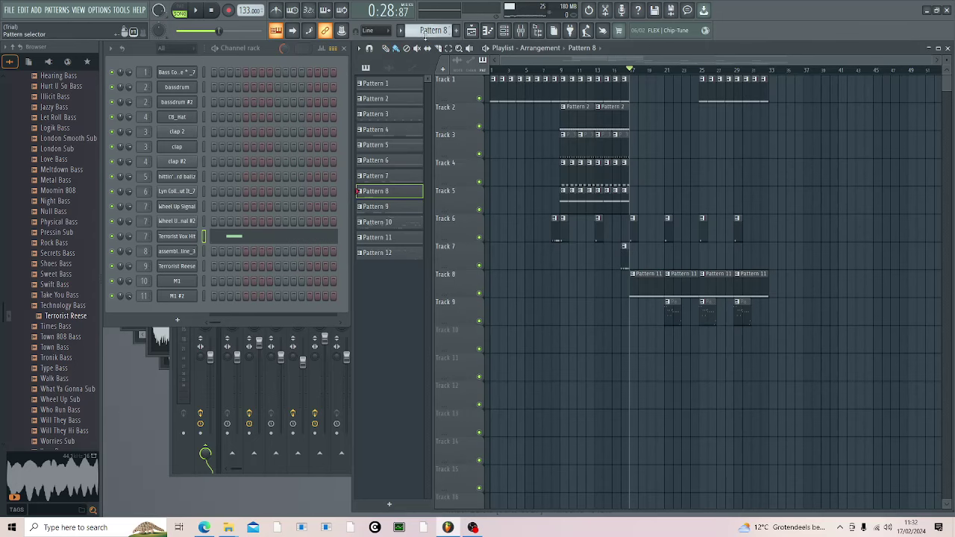
Step: Duplicate Pattern 12's M1 #2 riff into bars 3 and 4, ending the copy with F3 followed by C3, and close the piano roll
scroll(424, 34, "down", 4)
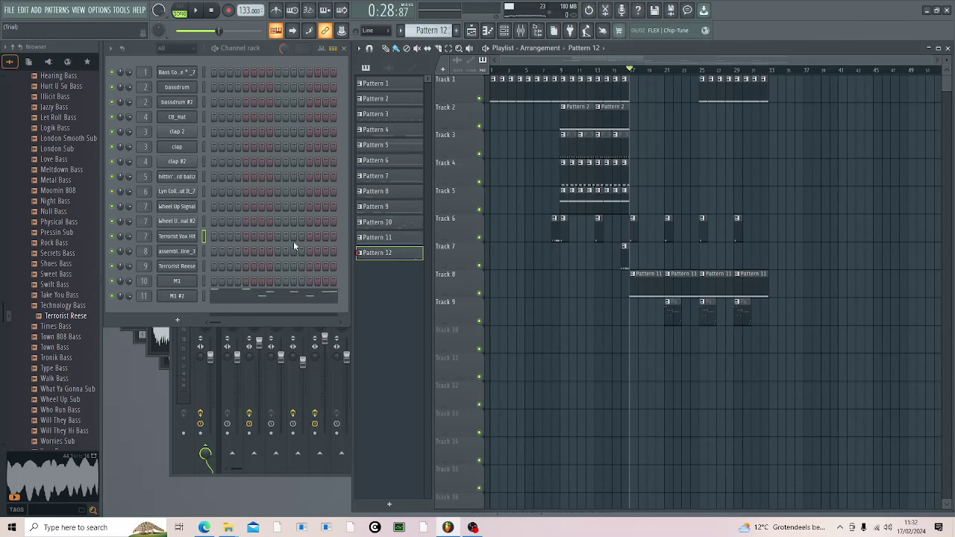
left_click(262, 304)
key("ctrl+b")
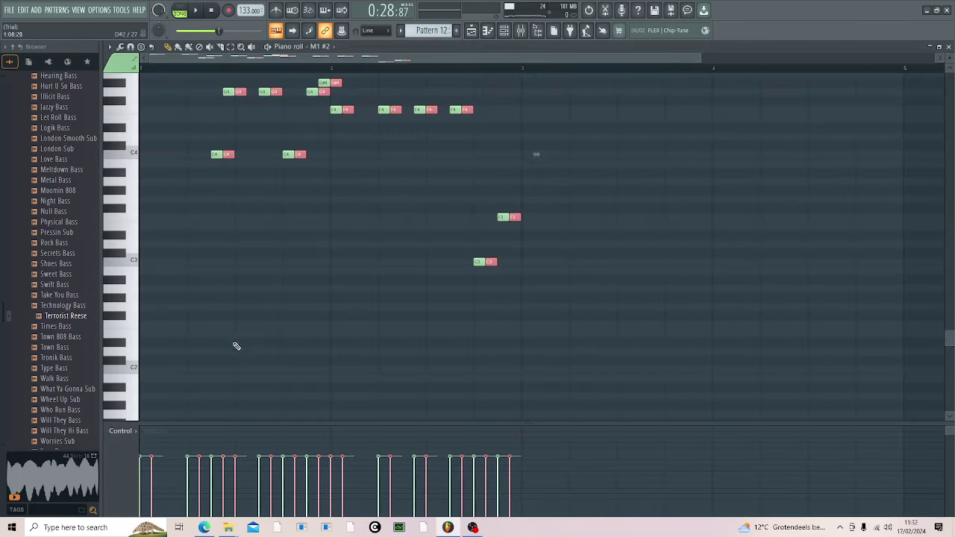
scroll(248, 186, "up", 3)
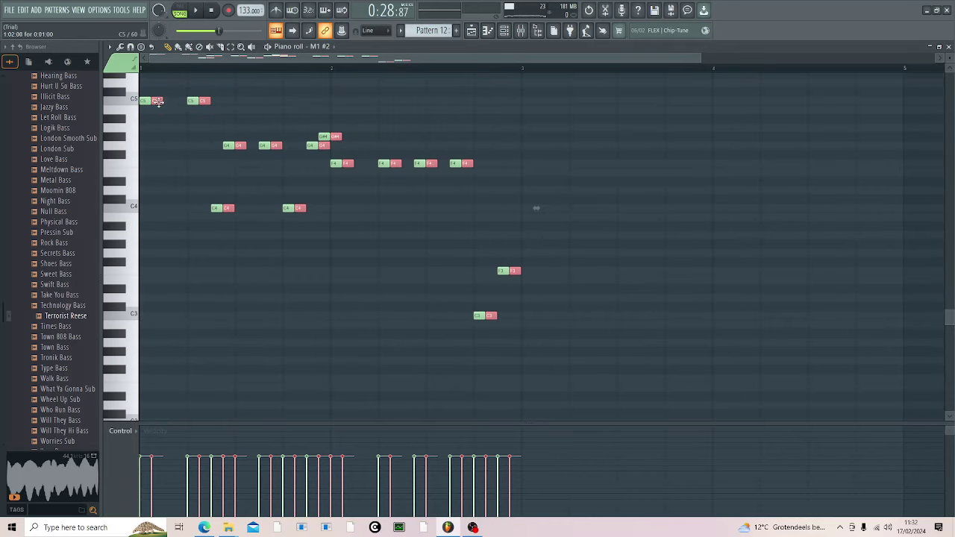
left_click_drag(157, 102, 526, 101)
left_click(916, 271)
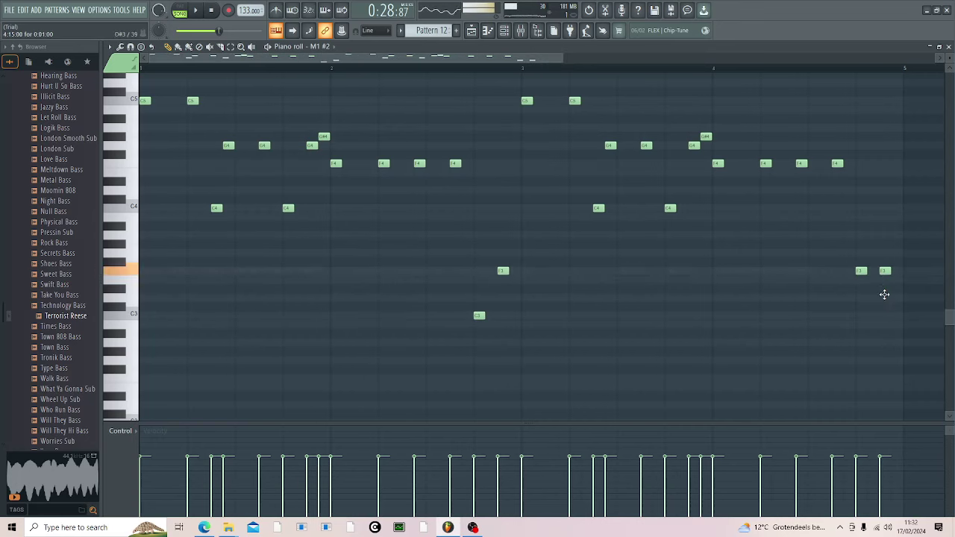
left_click(945, 47)
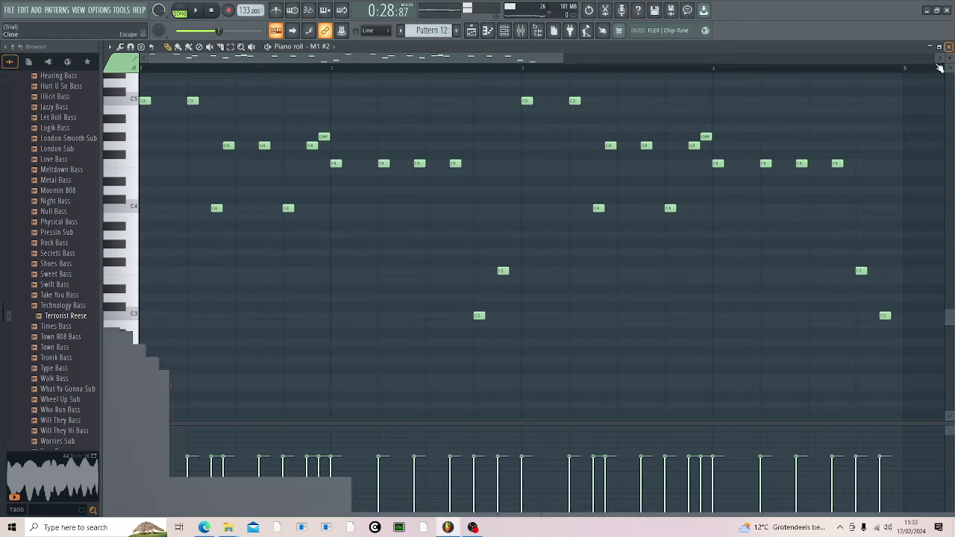
Step: Play the song from bar 17 and place two Pattern 3 hat clips on Track 3, starting at bar 29
key("space")
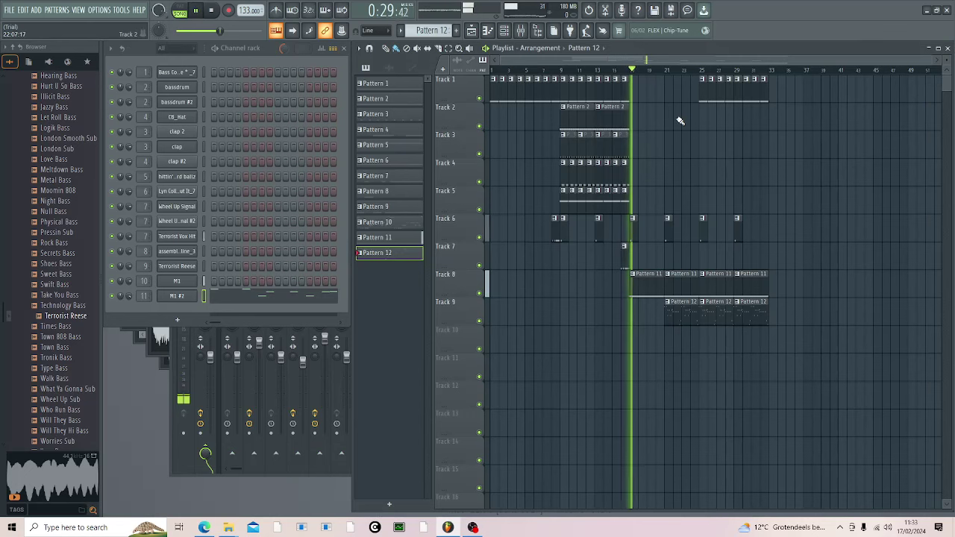
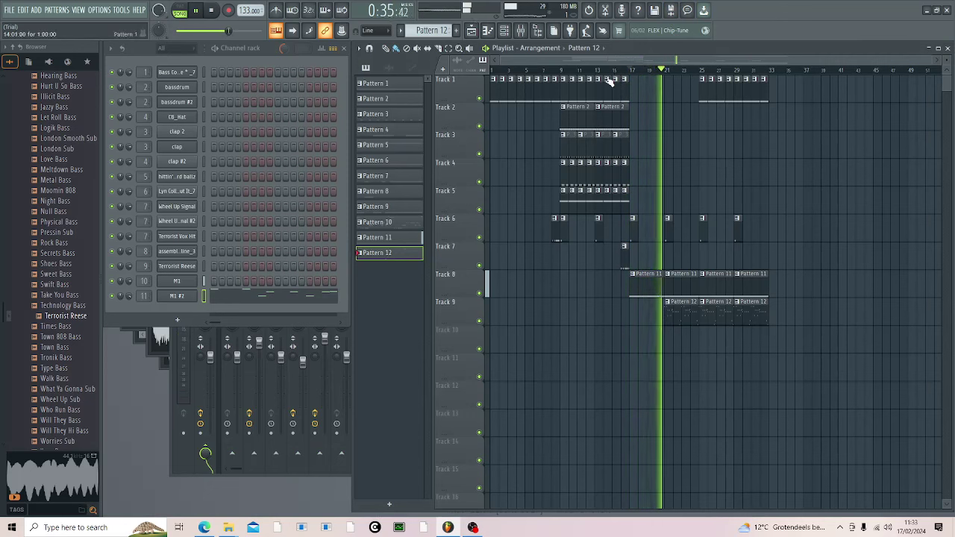
left_click(623, 145)
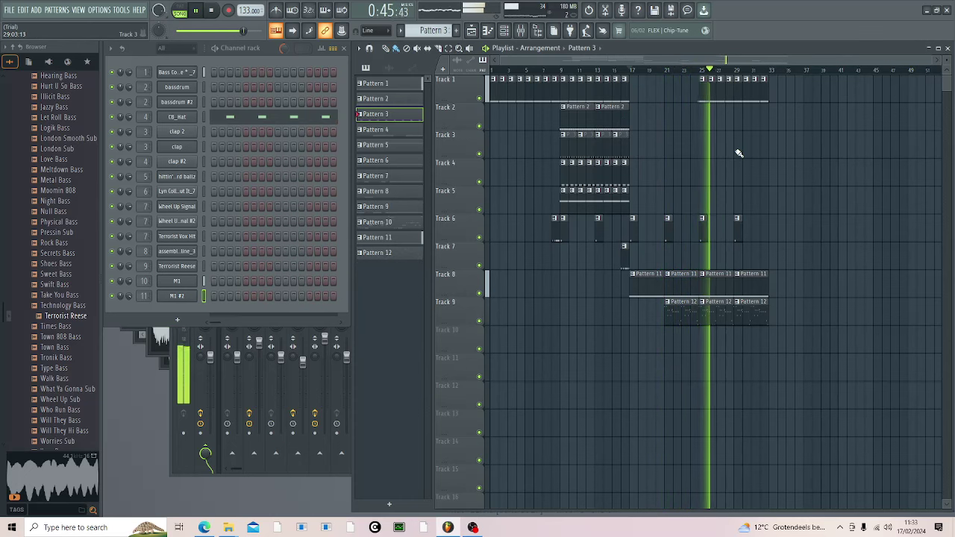
mouse_move(738, 153)
left_mouse_down()
mouse_move(775, 157)
mouse_move(776, 173)
left_mouse_up()
right_click(776, 173)
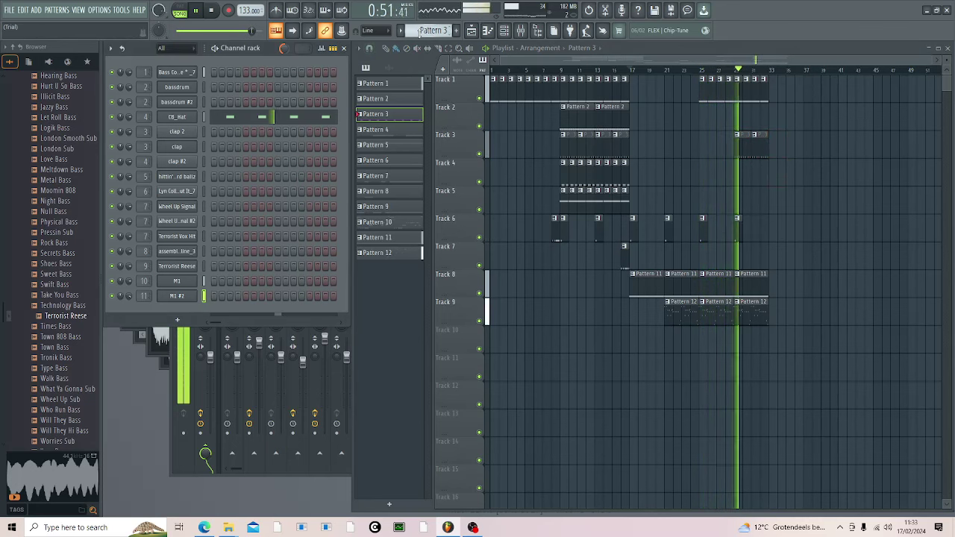
Step: Select Pattern 10, the Terrorist Reese bass, place two clips of it on Track 10 from bar 33, and play from there
scroll(420, 34, "down", 2)
scroll(420, 33, "down", 2)
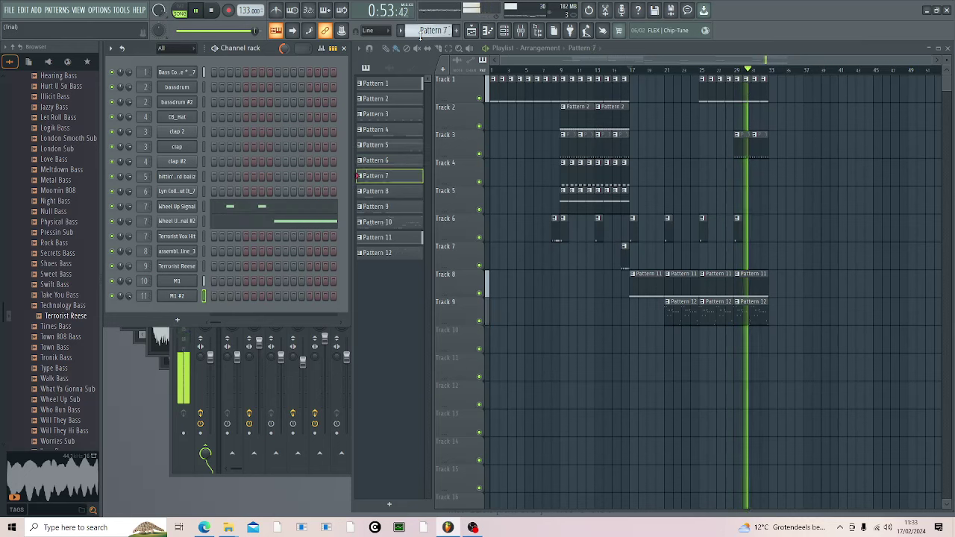
scroll(420, 33, "down", 3)
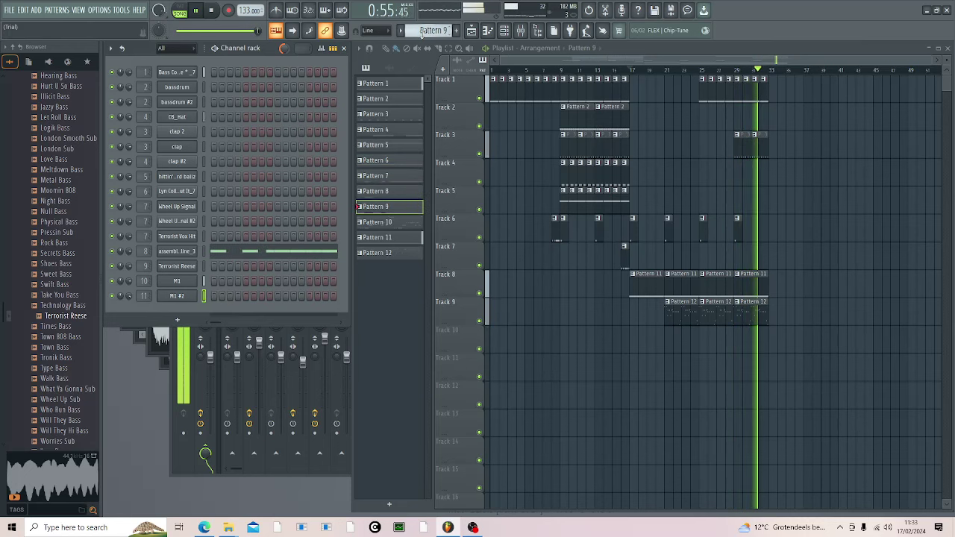
scroll(420, 33, "down", 2)
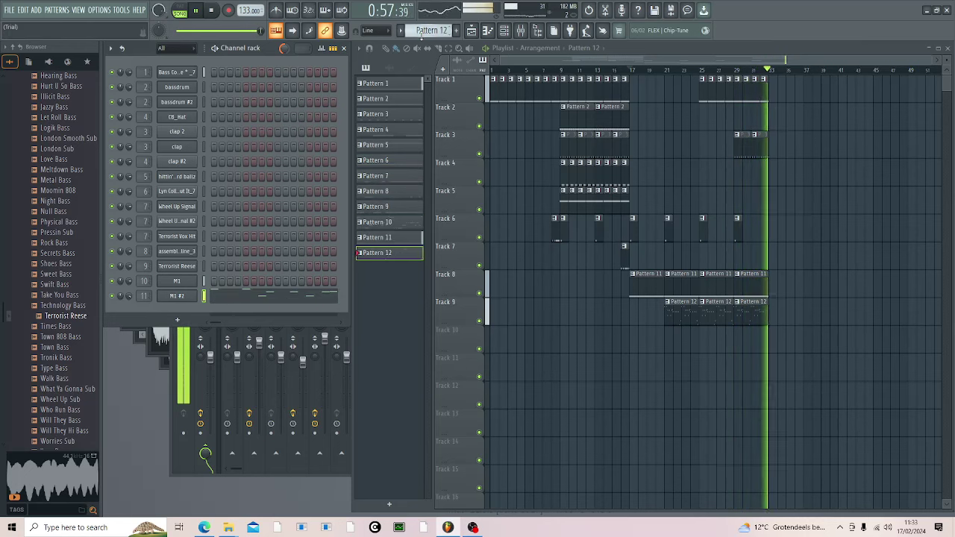
key("space")
scroll(420, 33, "up", 2)
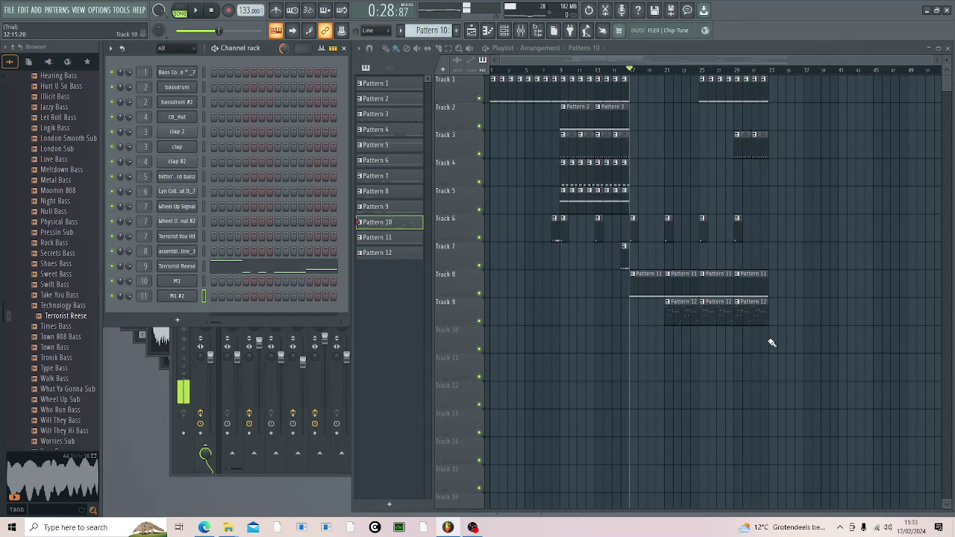
left_click(768, 72)
key("space")
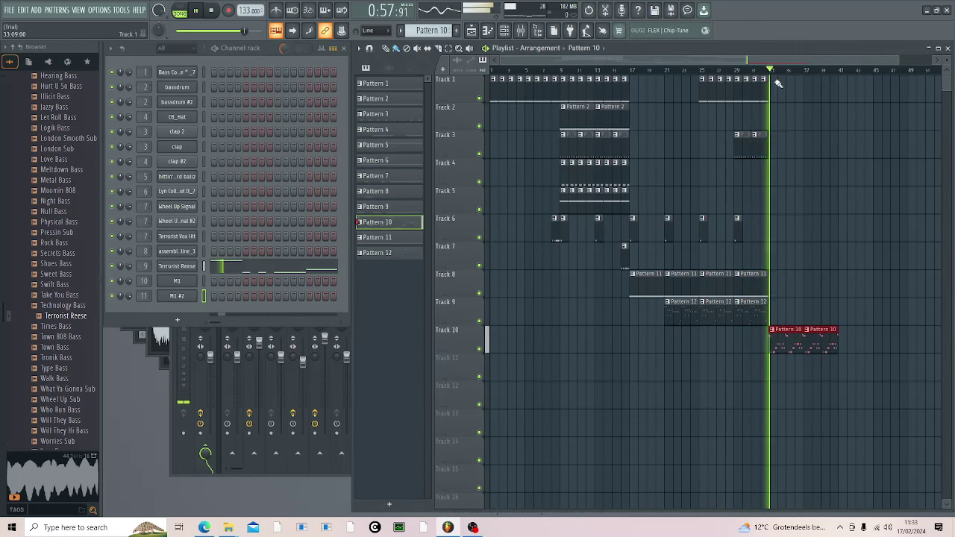
left_click(847, 218)
right_click(855, 223)
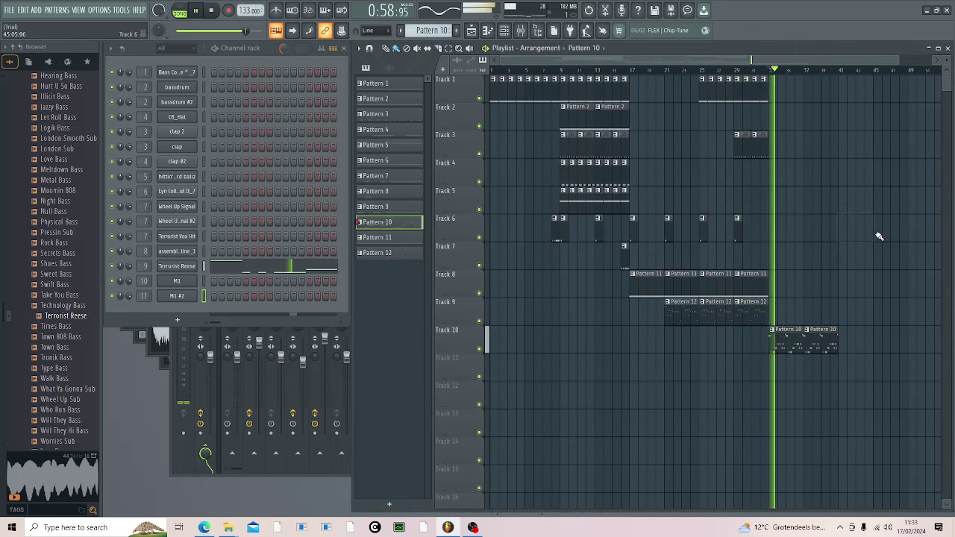
Step: Place two more Pattern 10 clips on Track 10 at bars 41 and 45, and play the section from bar 29
left_click(854, 351)
left_click(887, 351)
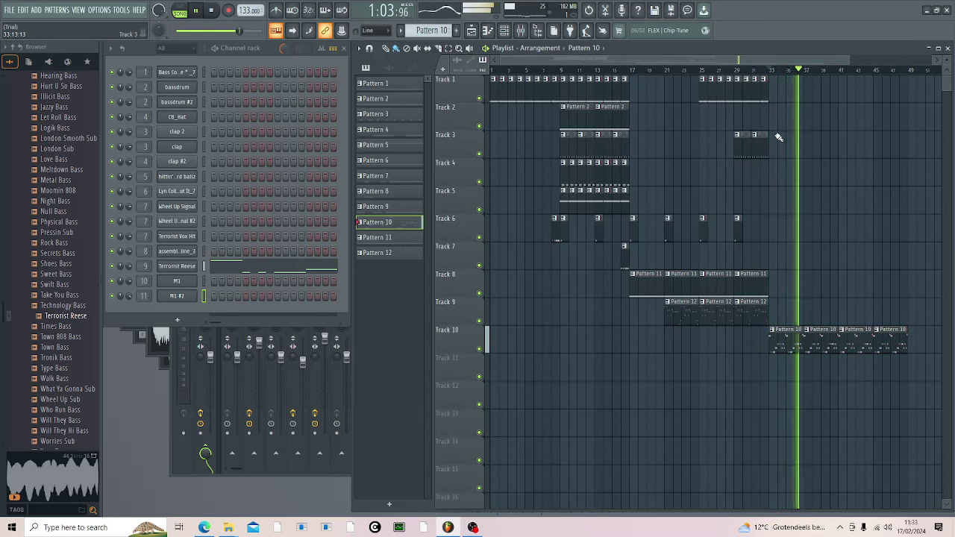
left_click_drag(749, 71, 737, 73)
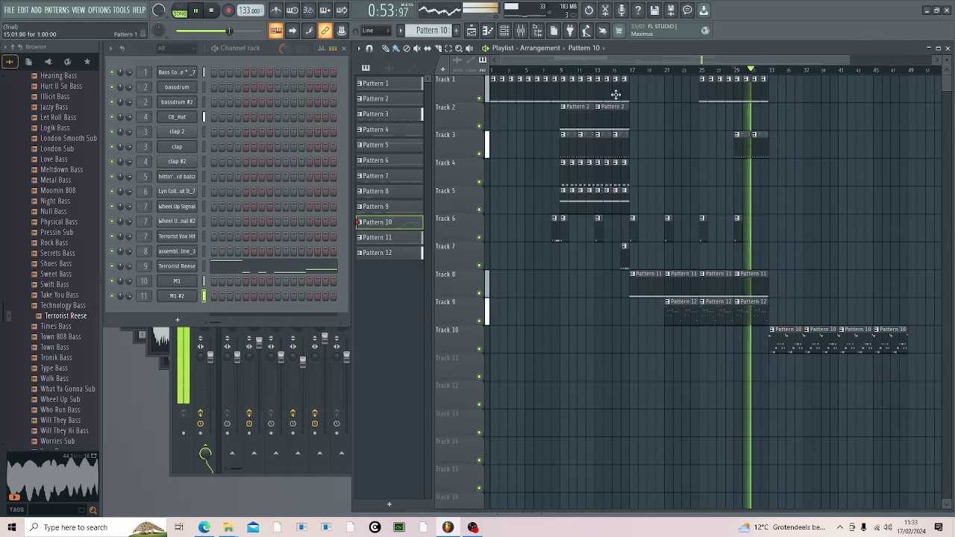
key("space")
Step: Extend Patterns 1 to 5 on Tracks 1 to 5 with repeated clips so each runs through the end of bar 48
left_click(759, 100)
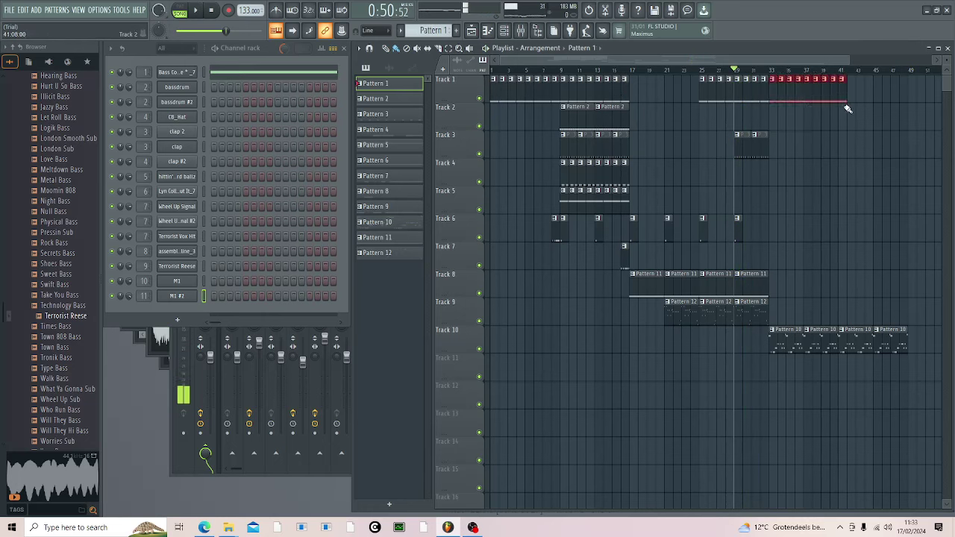
left_click(611, 117)
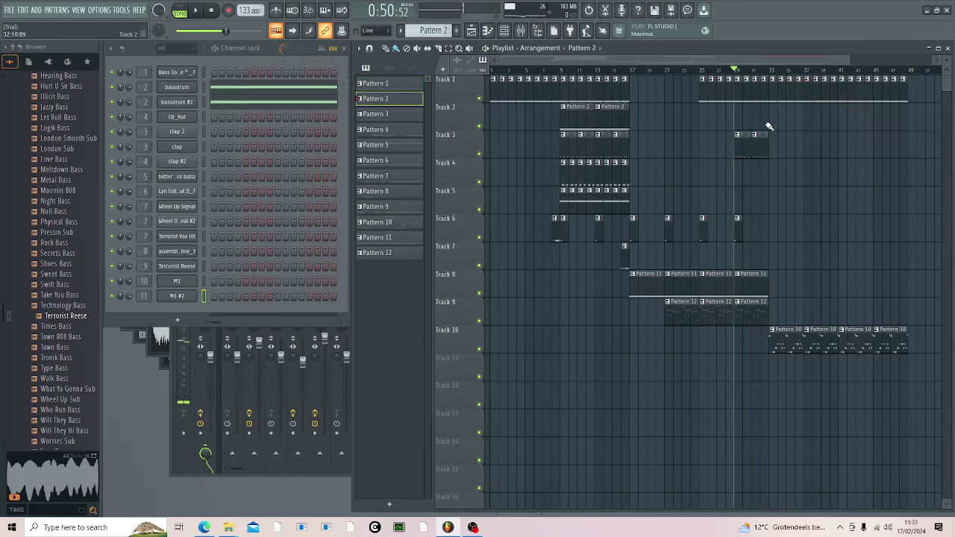
left_click(621, 145)
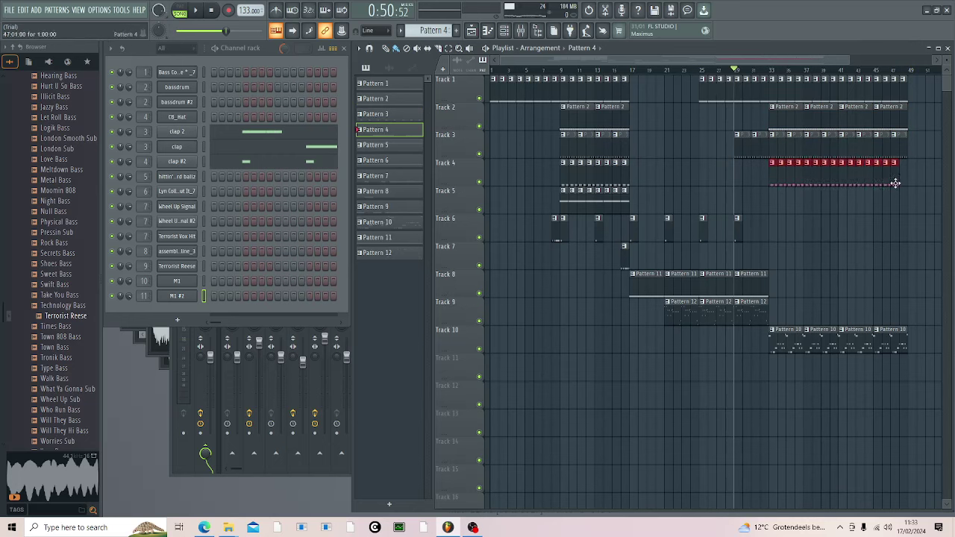
left_click(606, 200)
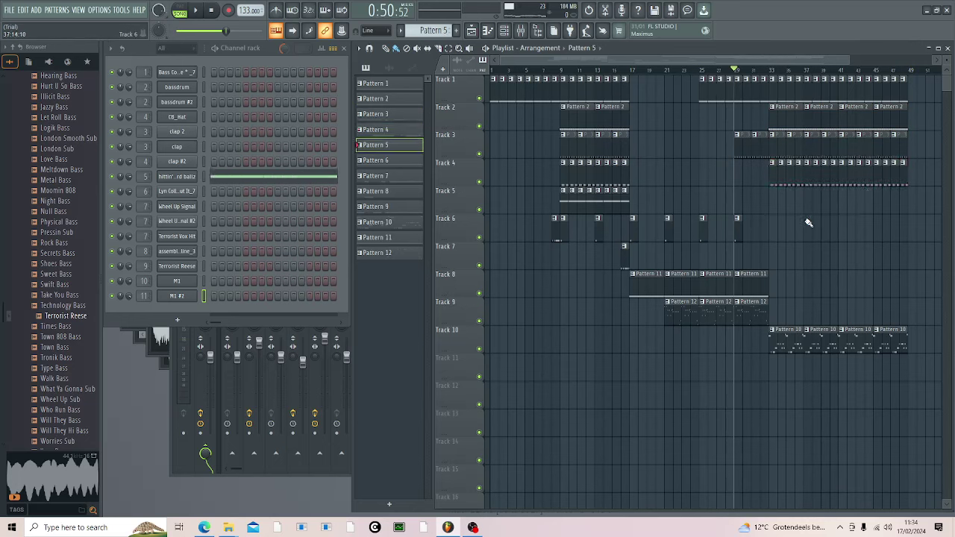
Step: Place a Pattern 8 vox hit on Track 6 at bar 33 and a Pattern 7 wheel-up clip just before it at bar 32
left_click(743, 226)
key("space")
left_click(771, 225)
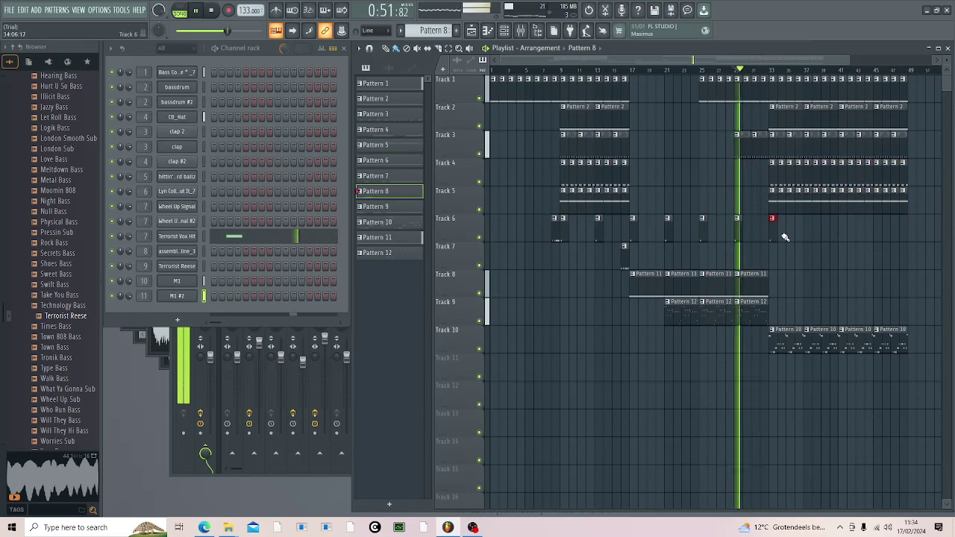
left_click(554, 232)
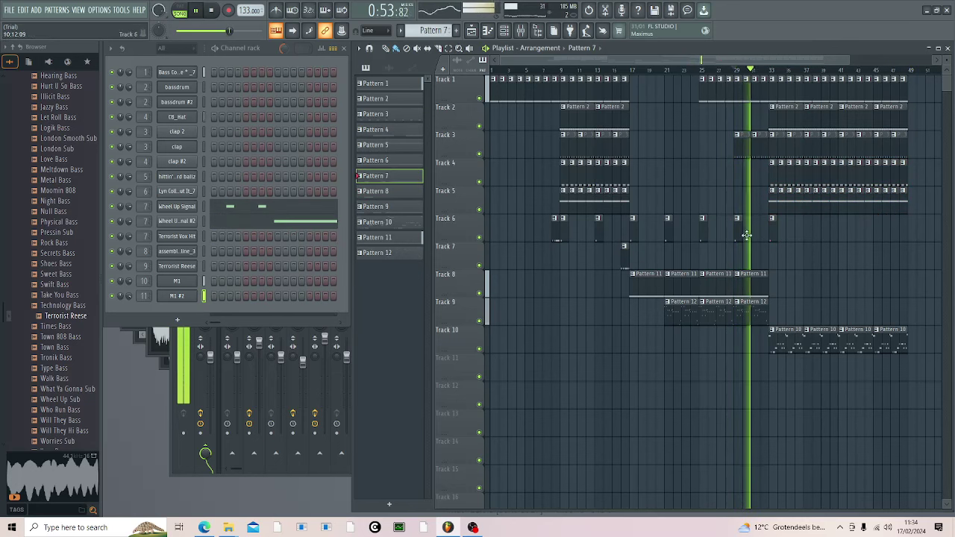
left_click(764, 242)
left_click(780, 249)
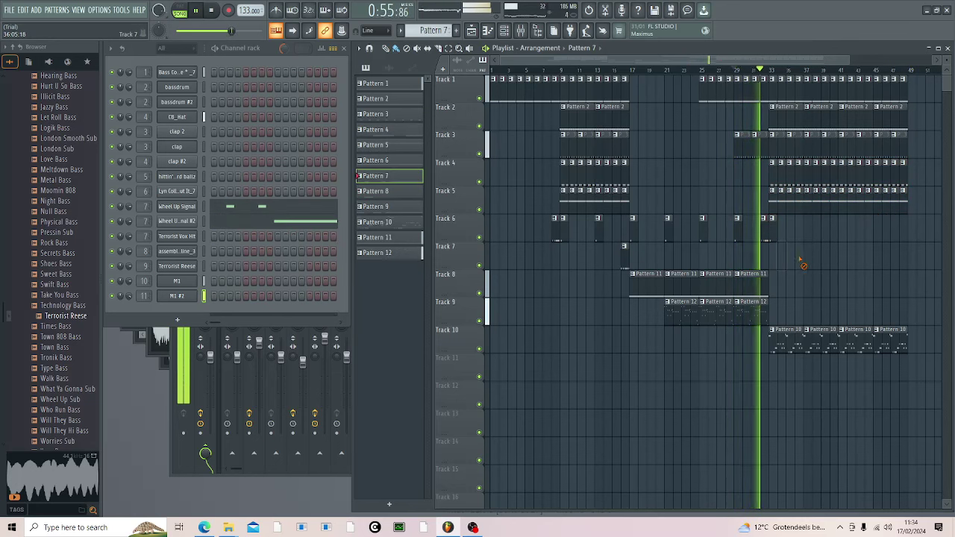
Step: Add Pattern 8 vox hit clips on Track 6 at bars 37, 41 and 45
left_click(772, 238)
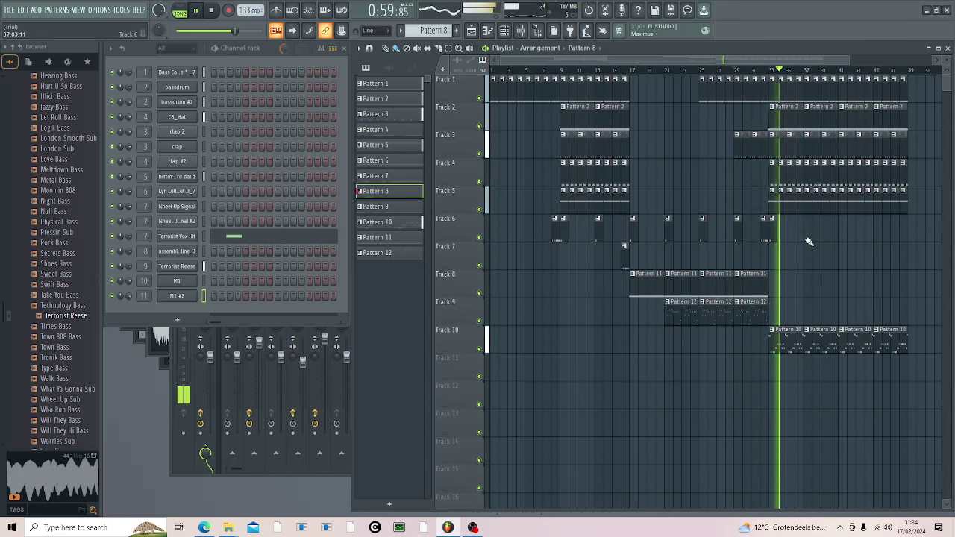
left_click(806, 239)
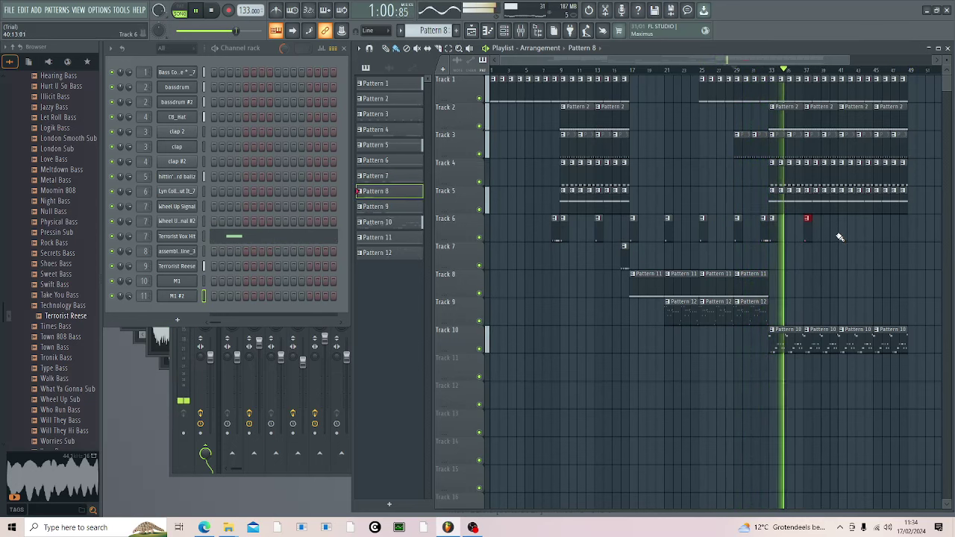
left_click(877, 236)
Step: Place a Pattern 9 clip on Track 7 at bar 32 and audition the transition from bar 31
left_click(623, 261)
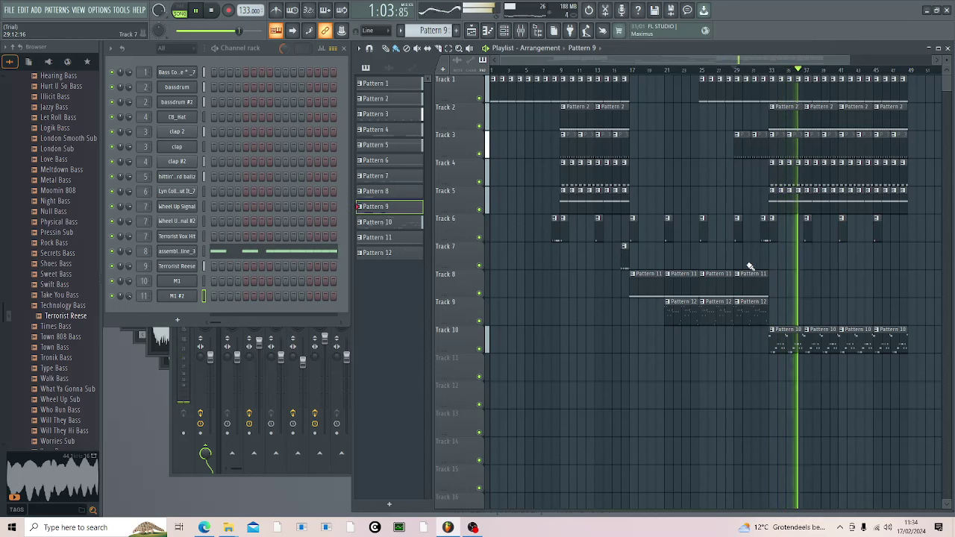
left_click(755, 261)
left_click(762, 261)
left_click(735, 70)
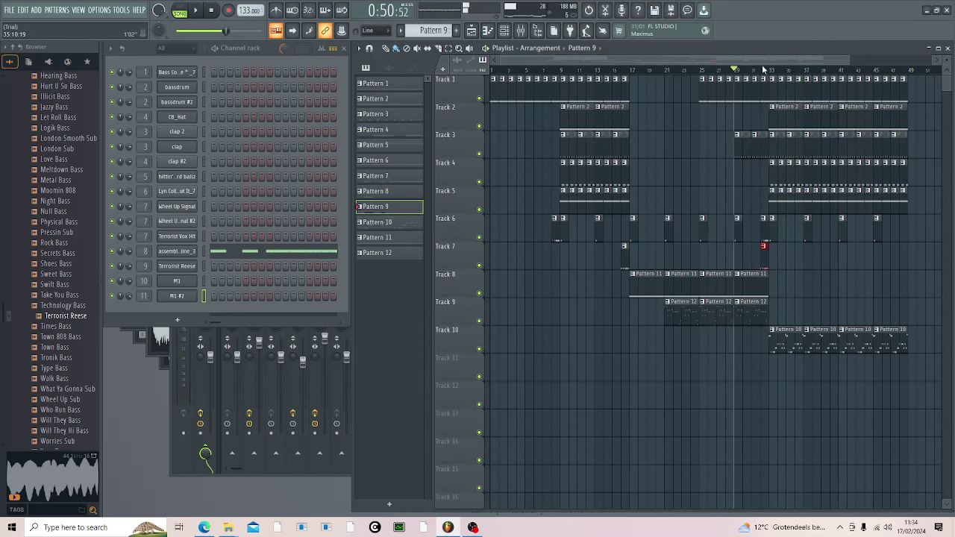
left_click(754, 70)
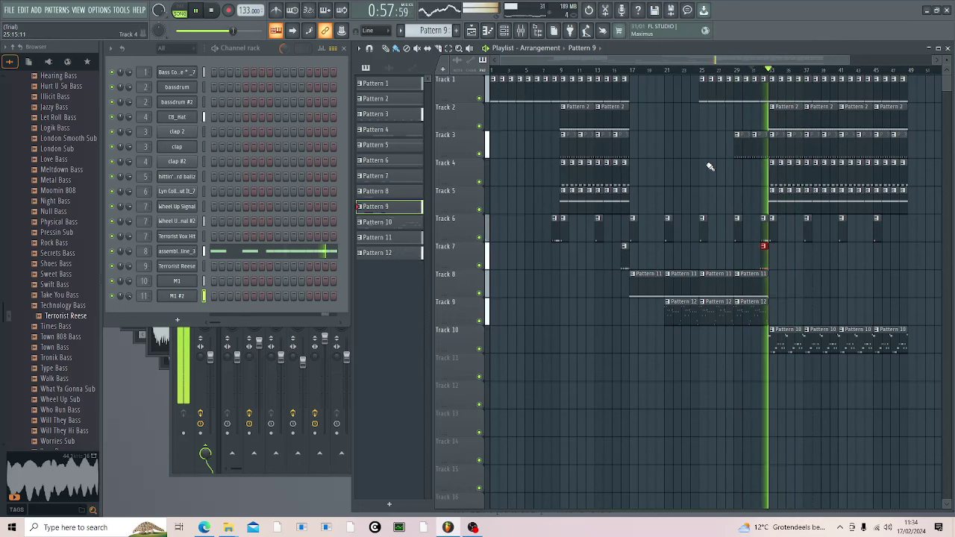
key("space")
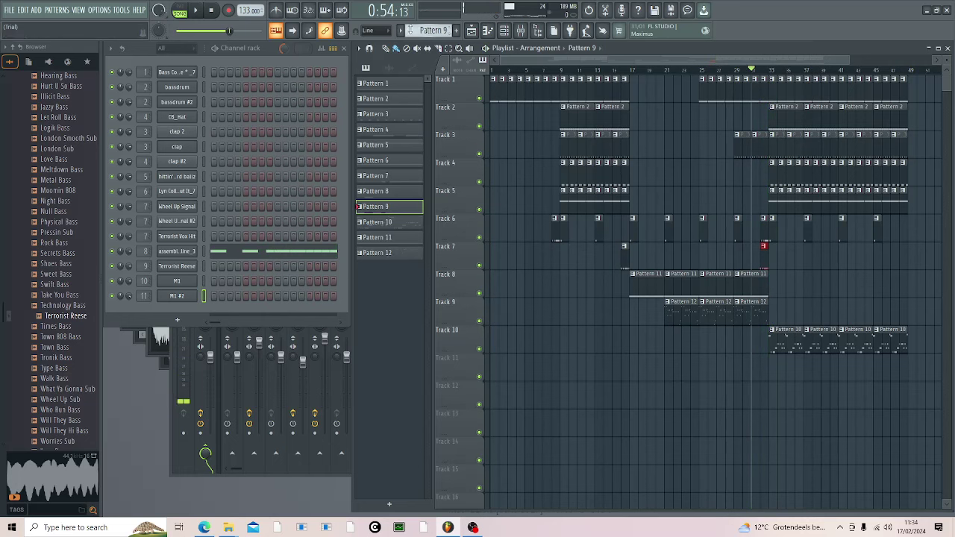
Step: Copy Pattern 12's M1 #2 riff to Terrorist Reese in new Pattern 13, delete Track 10's Pattern 10 clips, and play Pattern 13
scroll(414, 31, "down", 1)
scroll(414, 31, "down", 2)
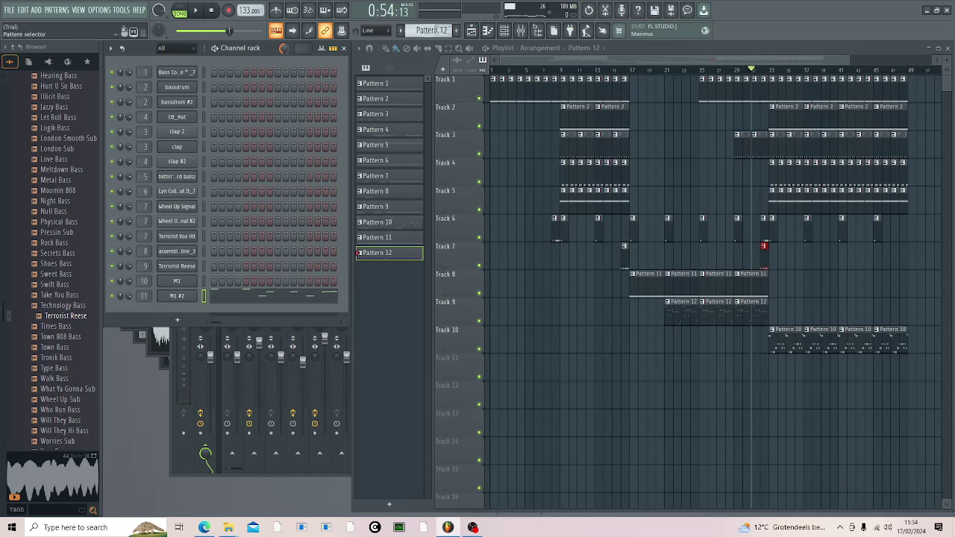
scroll(436, 30, "down", 1)
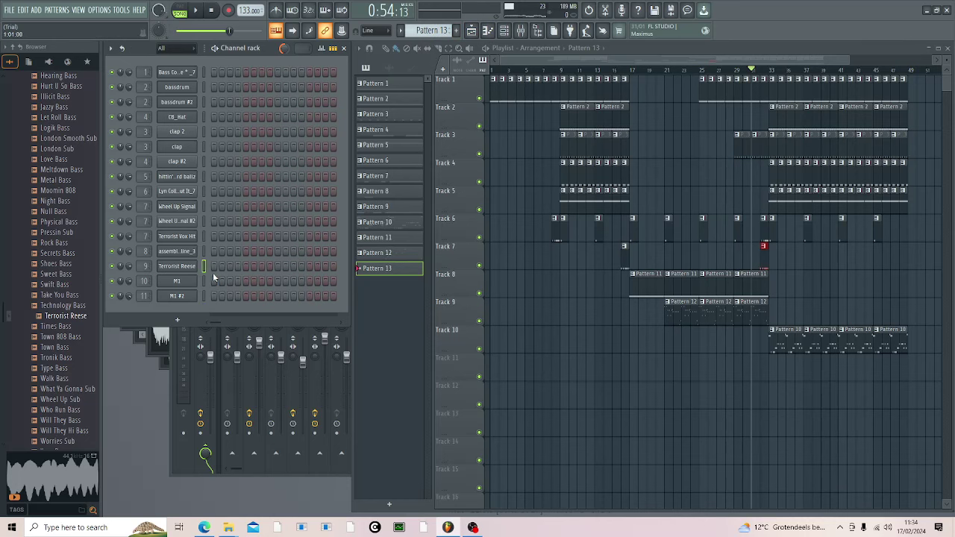
right_click(820, 349)
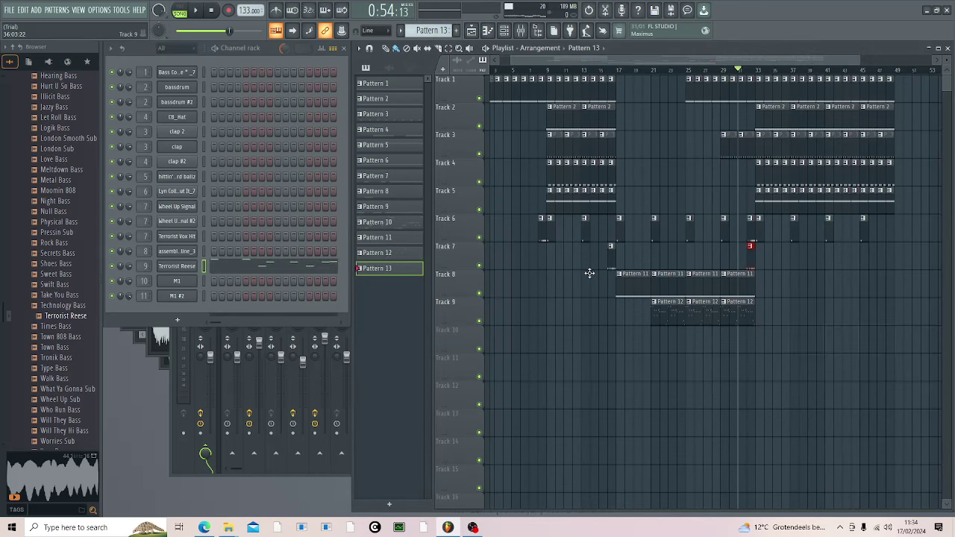
key("space")
key("space")
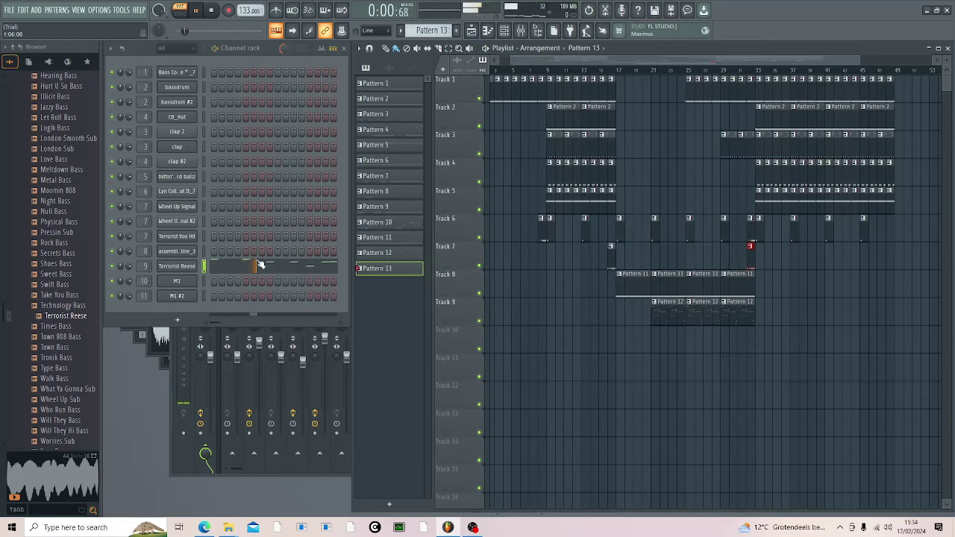
Step: Open the Terrorist Reese notes of Pattern 13 in the piano roll and transpose them all up one octave
left_click(264, 274)
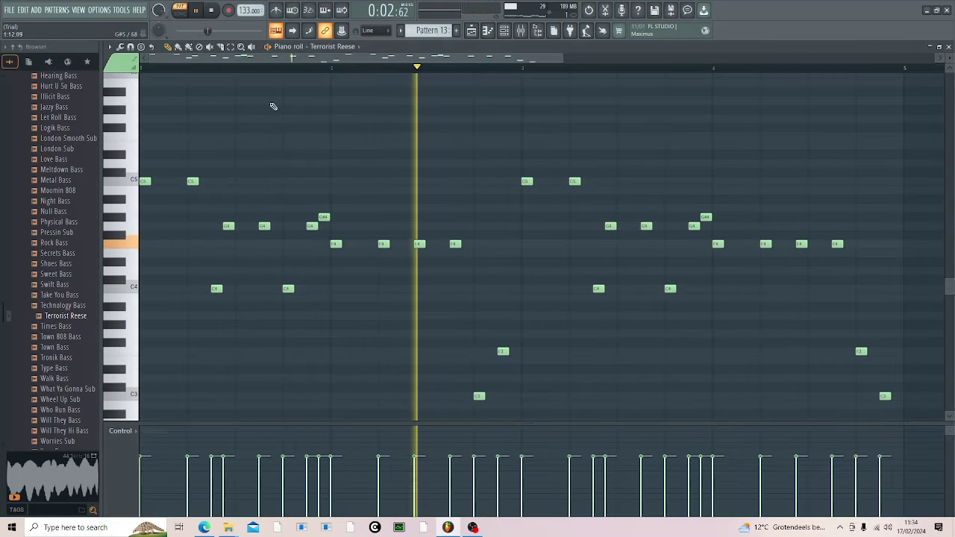
left_click_drag(142, 124, 895, 419)
scroll(573, 263, "up", 4)
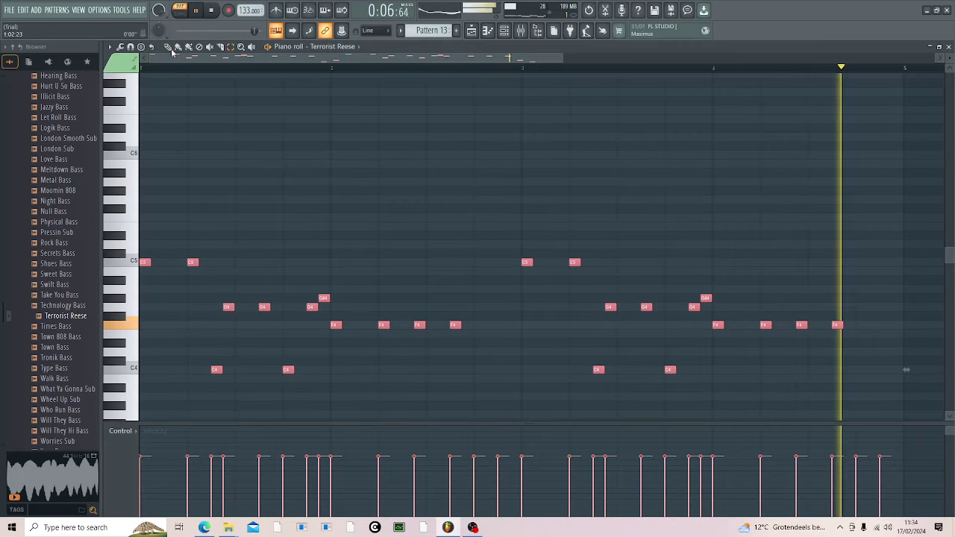
key("space")
left_click_drag(144, 263, 147, 155)
key("space")
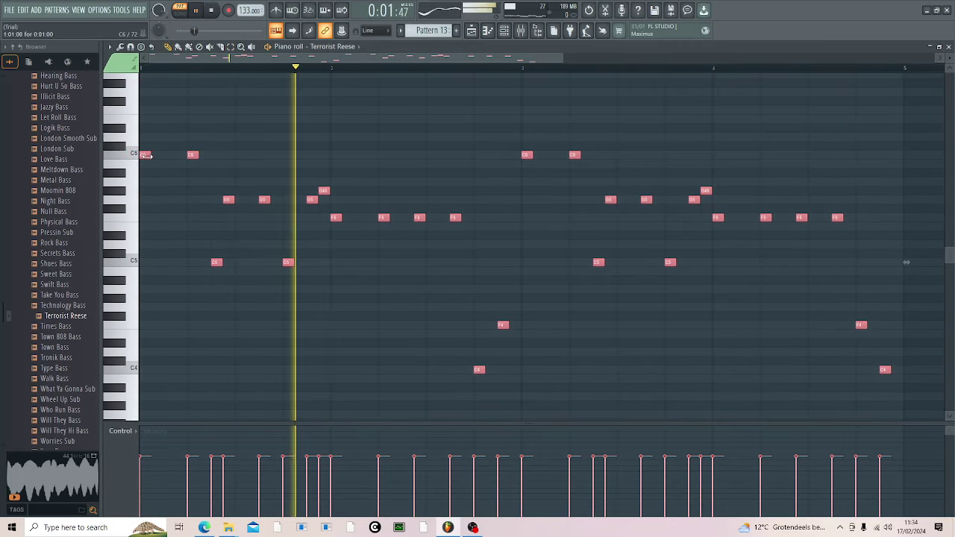
Step: Deselect the notes and lengthen the first two C6 notes in bar 1 so each reaches the following note
key("ctrl+d")
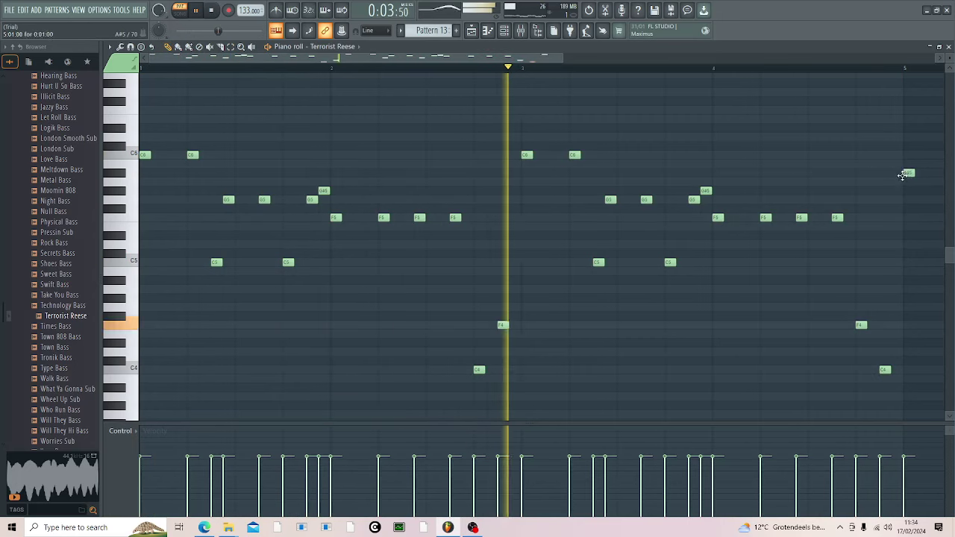
key("space")
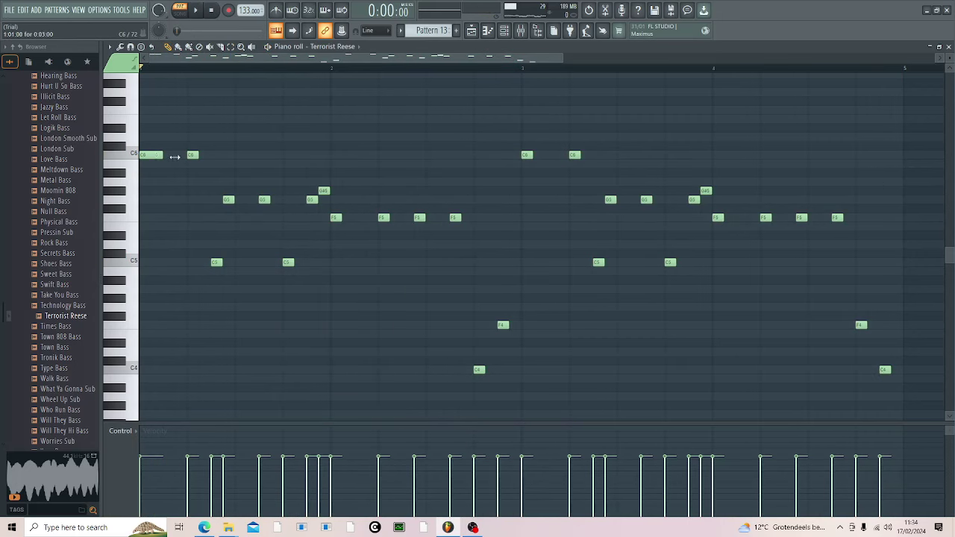
left_click_drag(174, 156, 188, 156)
key("space")
key("space")
key("space")
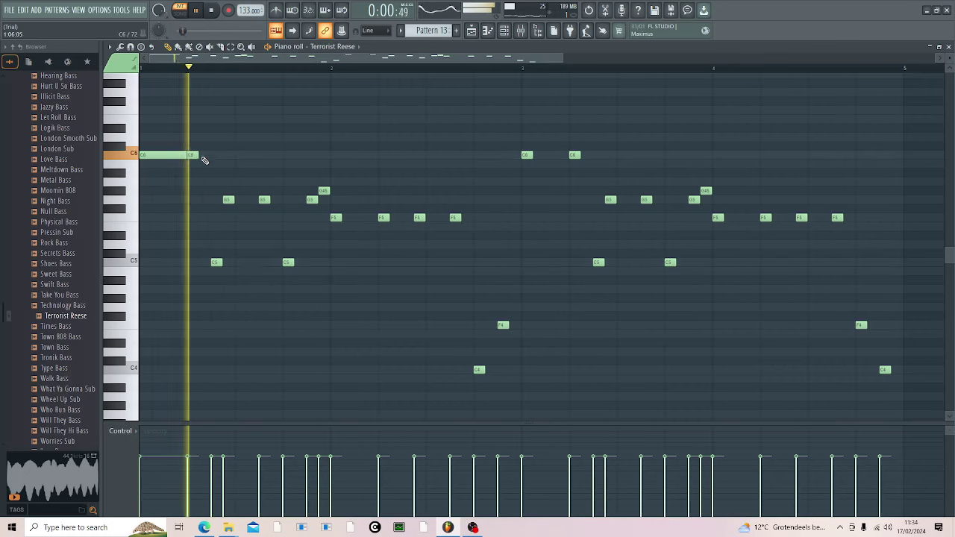
key("space")
left_click_drag(203, 156, 210, 156)
key("space")
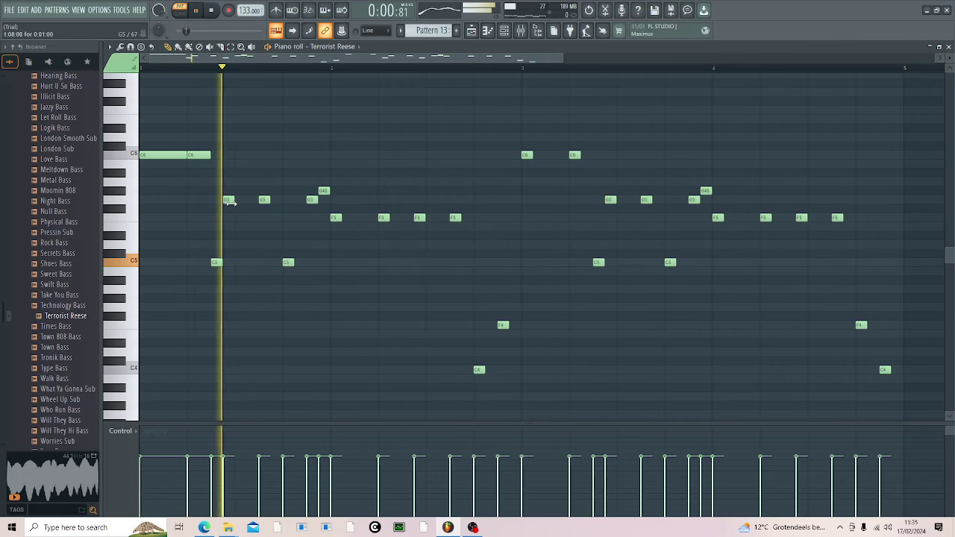
Step: Lengthen bar 1's first two G5 notes and second C5, and extend bar 2's four F5 notes into a continuous line
key("space")
key("space")
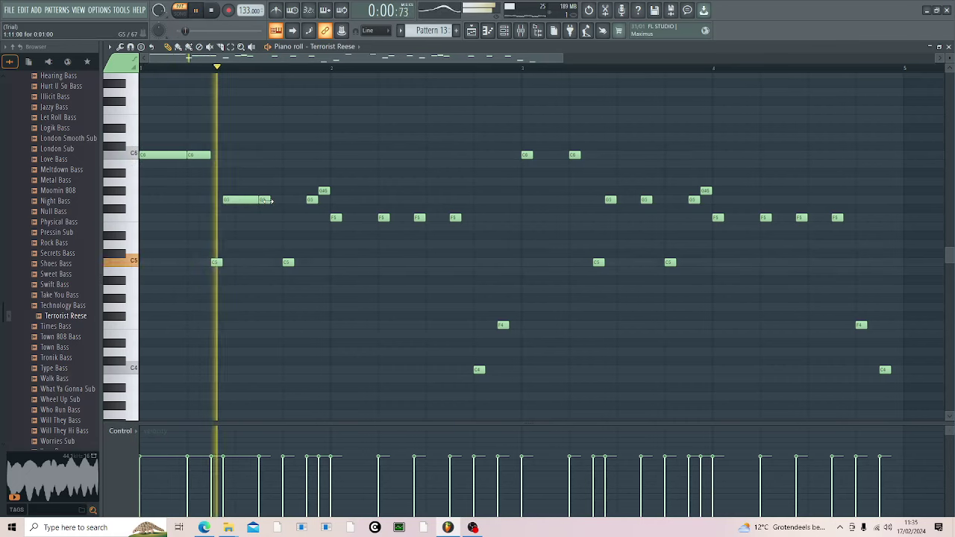
left_click_drag(269, 200, 282, 200)
left_click_drag(291, 264, 306, 264)
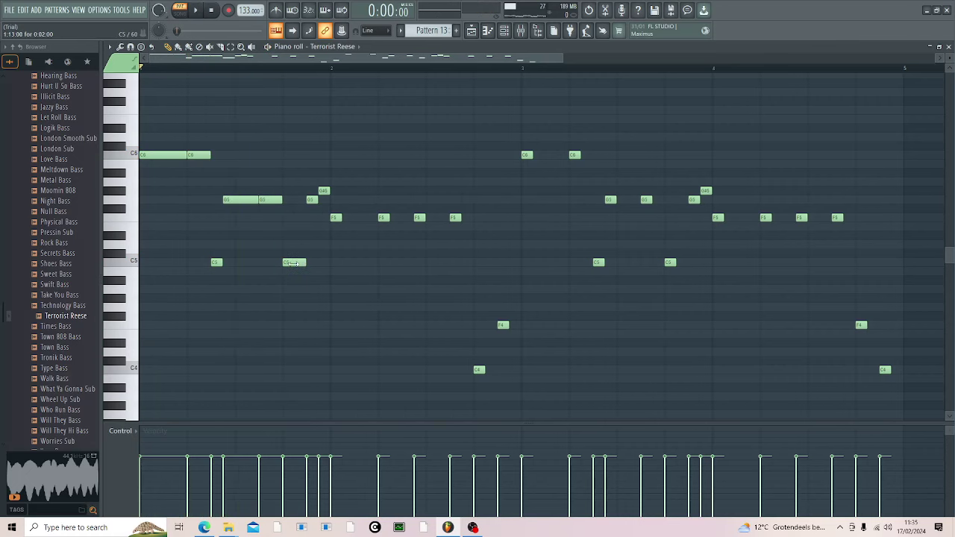
left_click_drag(341, 218, 467, 222)
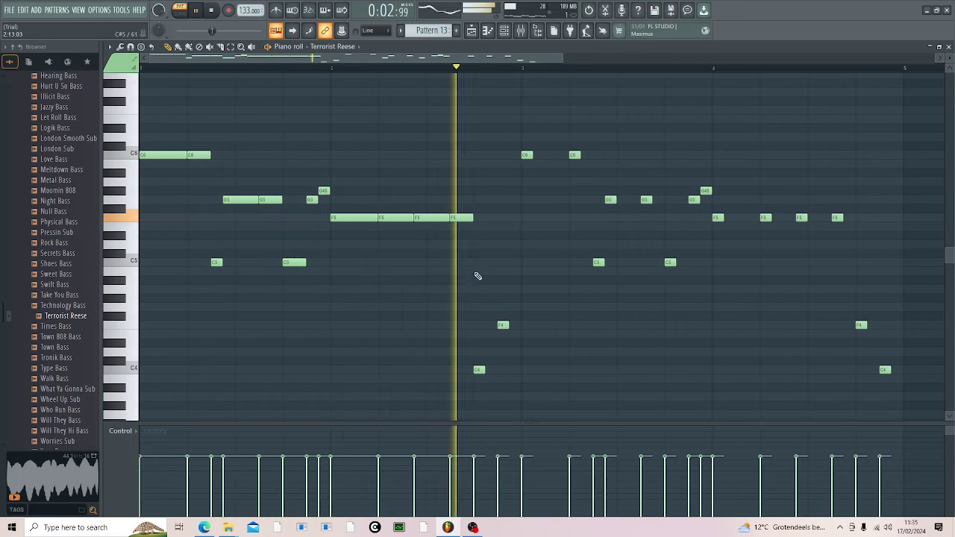
Step: Lengthen the C4 and F4 notes ending bar 2 and the two C6 notes opening bar 3
key("space")
key("space")
left_click_drag(509, 324, 520, 325)
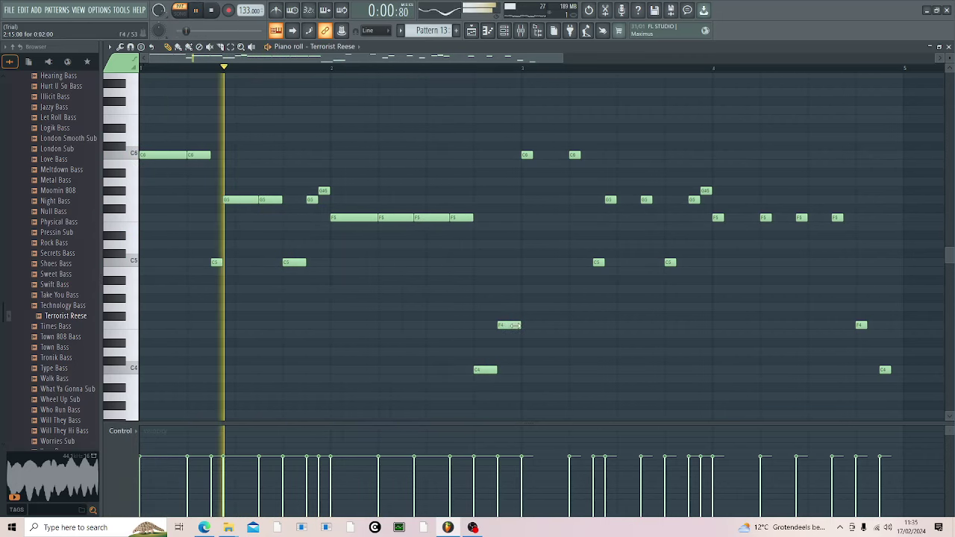
left_click_drag(529, 154, 590, 156)
key("space")
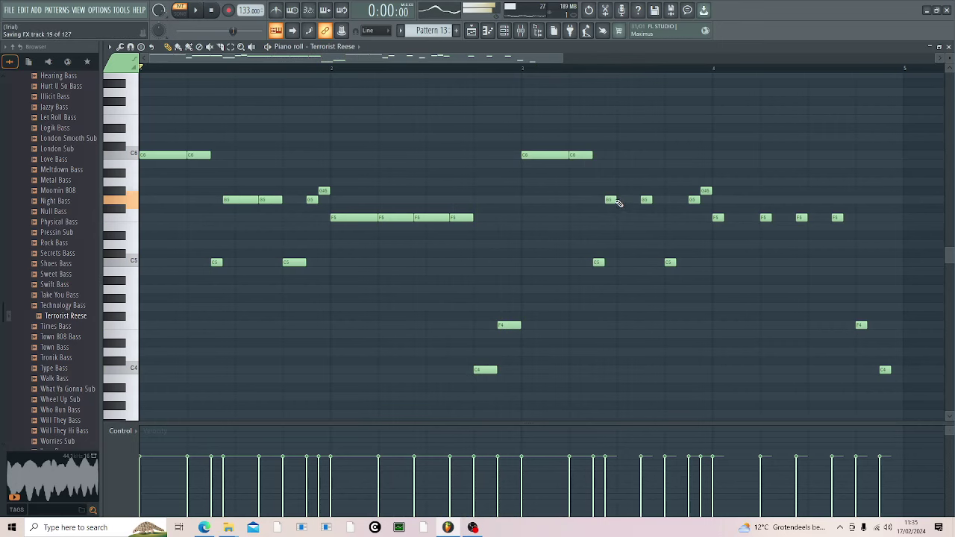
Step: Play the pattern from bar 3 and lengthen that bar's first two G5 notes to two steps each
left_click(524, 70)
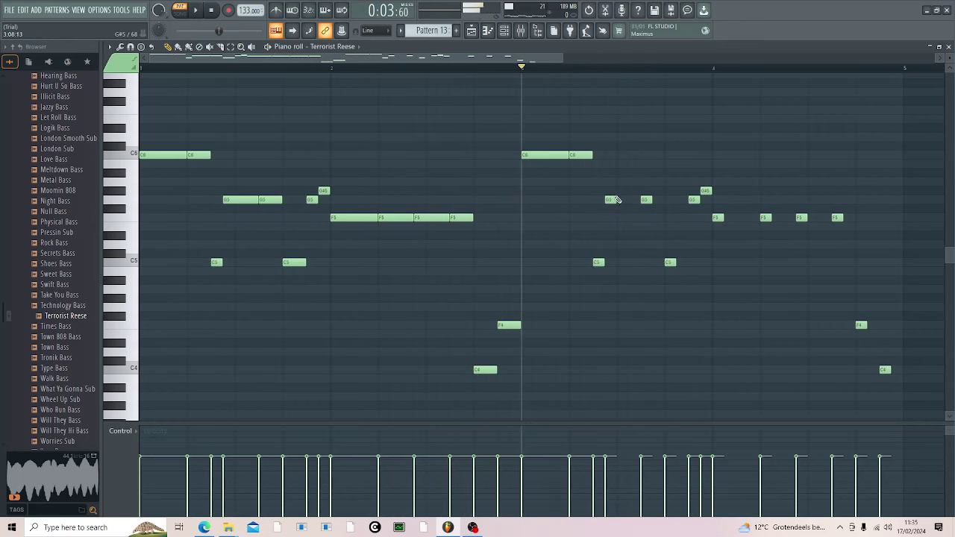
key("space")
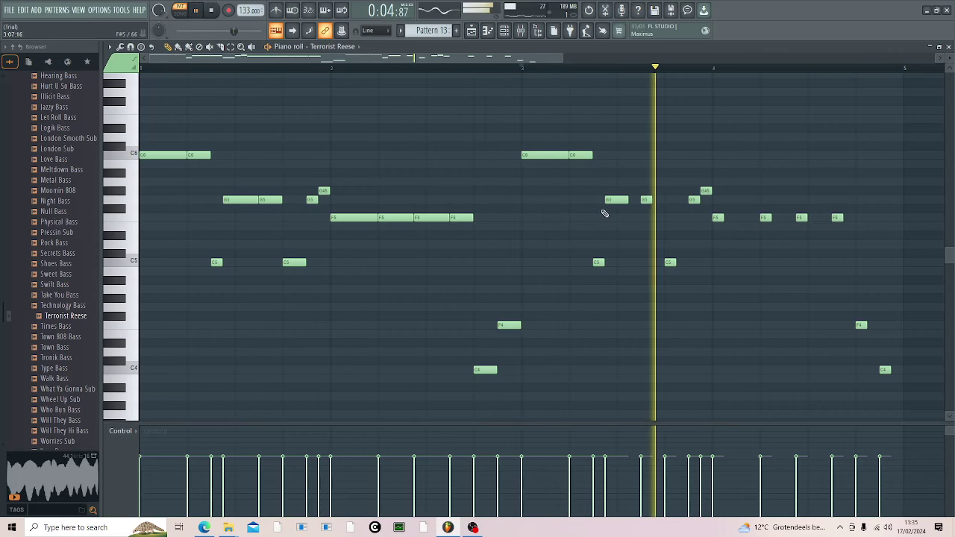
key("space")
key("space")
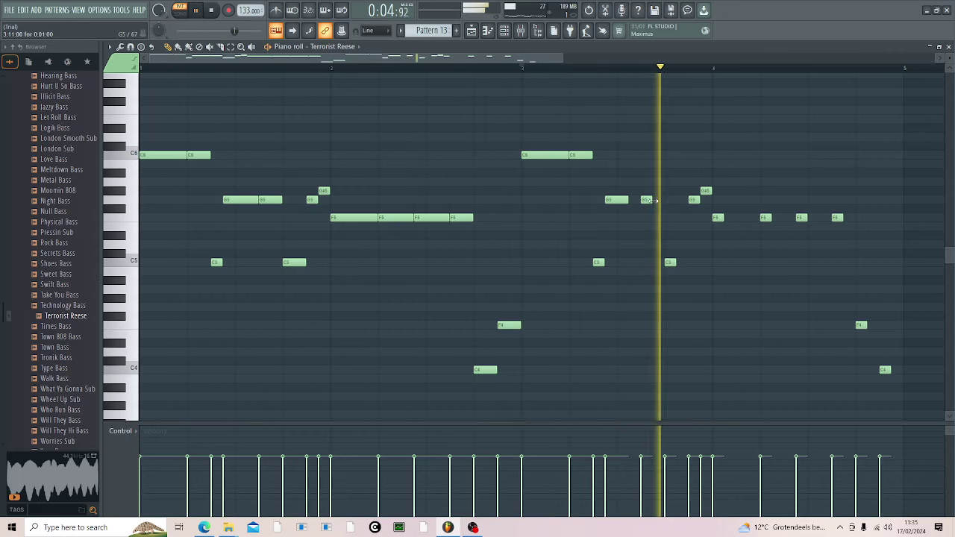
key("space")
left_click_drag(652, 200, 662, 200)
key("space")
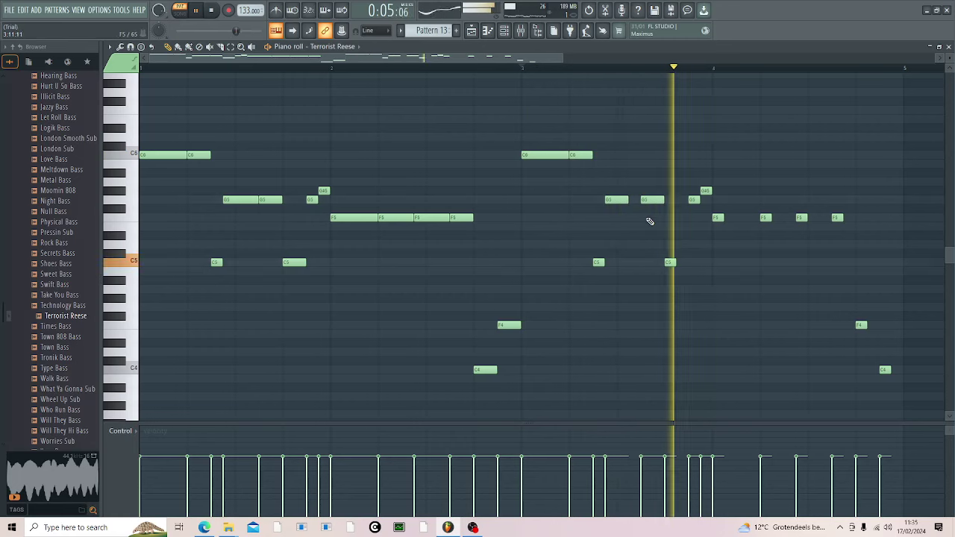
Step: Stop playback, lengthen the second C5 note in bar 3 to two steps, and play the pattern from bar 3
key("space")
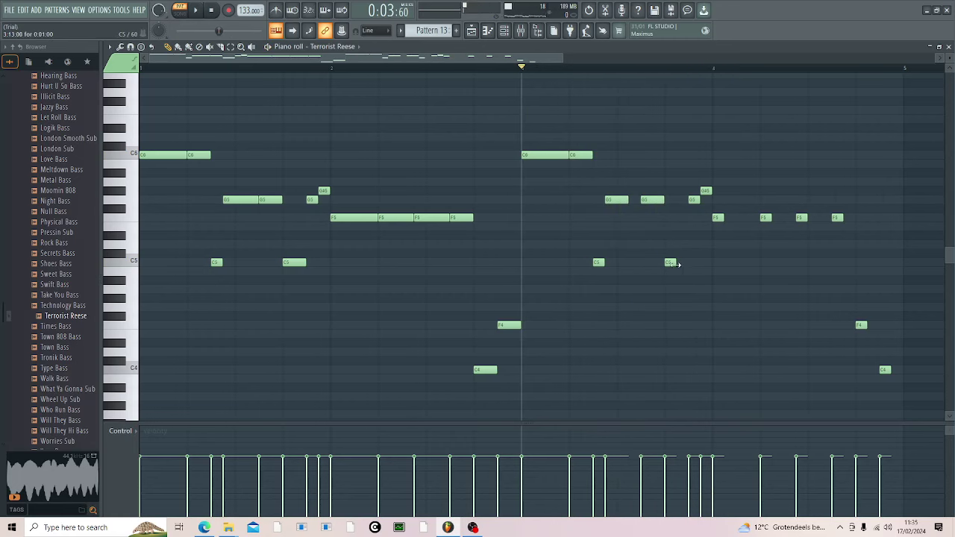
left_click_drag(680, 265, 691, 265)
key("space")
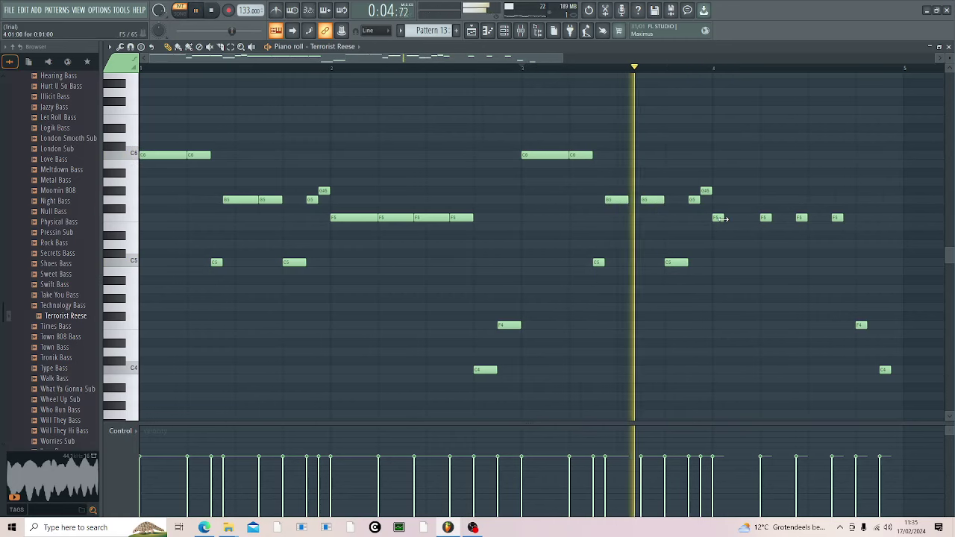
Step: Lengthen bar 4's first F5 to three steps and its remaining F5, F4 and C4 notes to two steps each
left_click_drag(768, 220, 744, 222)
key("space")
key("space")
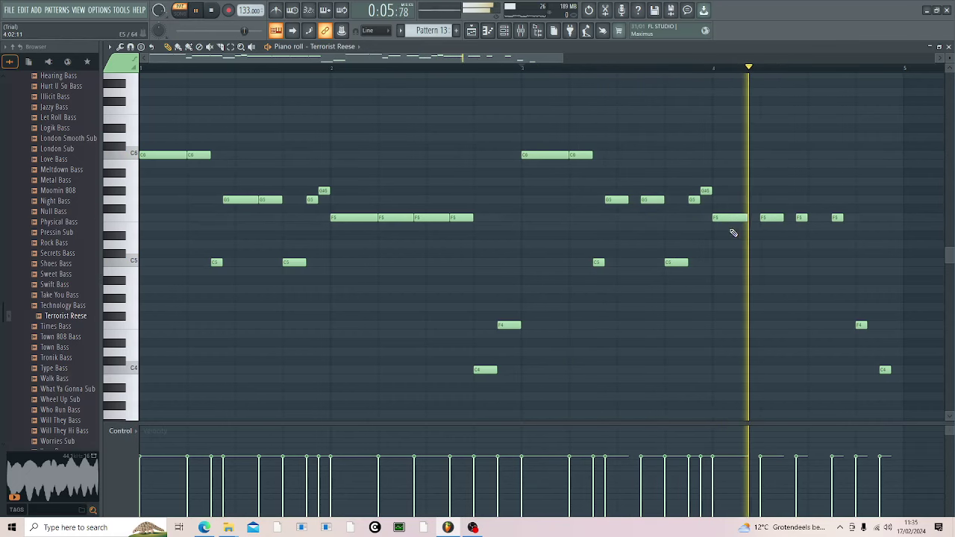
key("space")
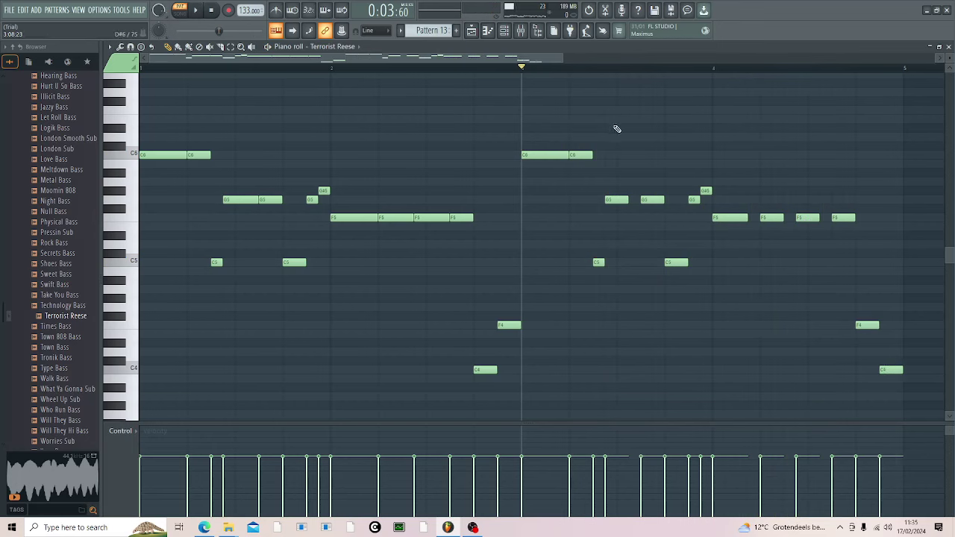
Step: Shorten the opening C6 notes of bars 3 and 1 to three steps each
left_click_drag(567, 154, 557, 154)
key("space")
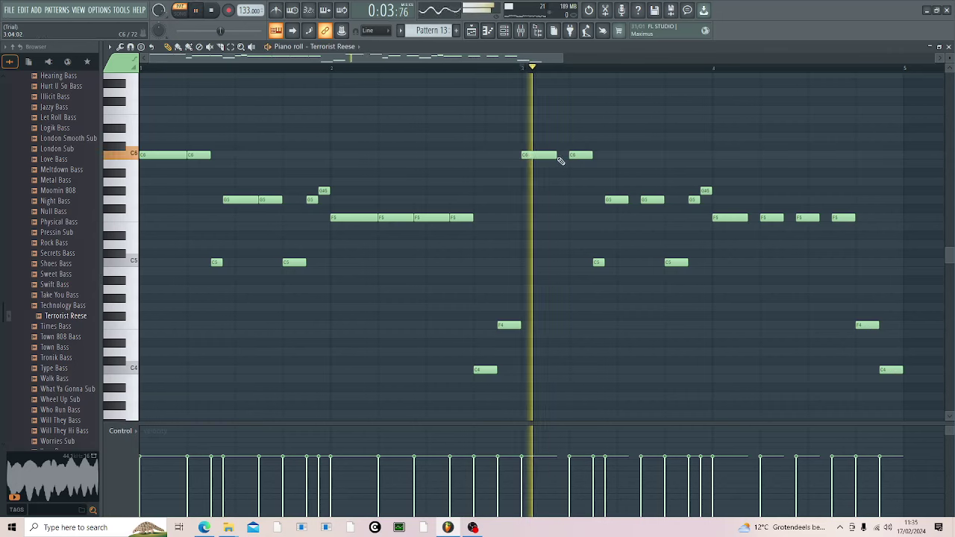
key("space")
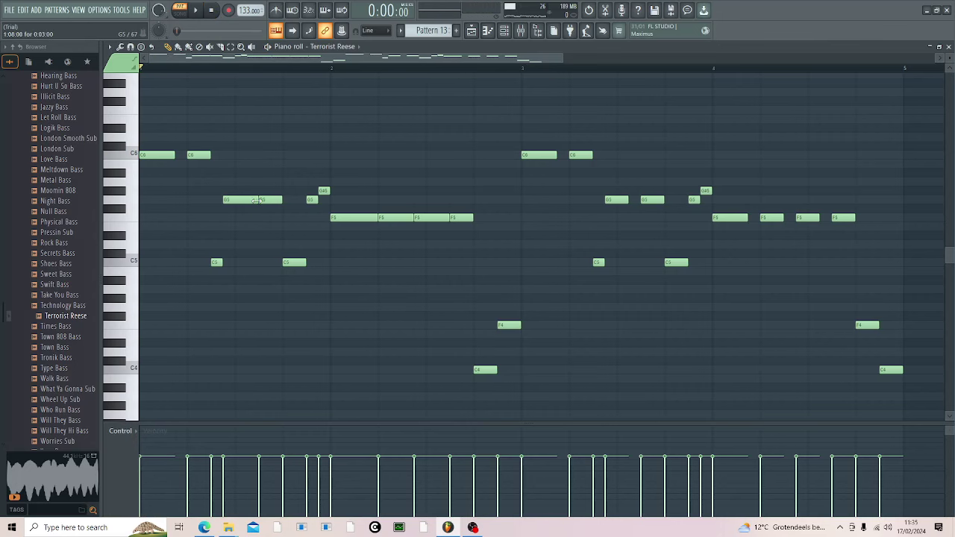
Step: Shorten bar 1's first G5 to two steps and bar 2's first three F5 notes to three, two and two steps
key("space")
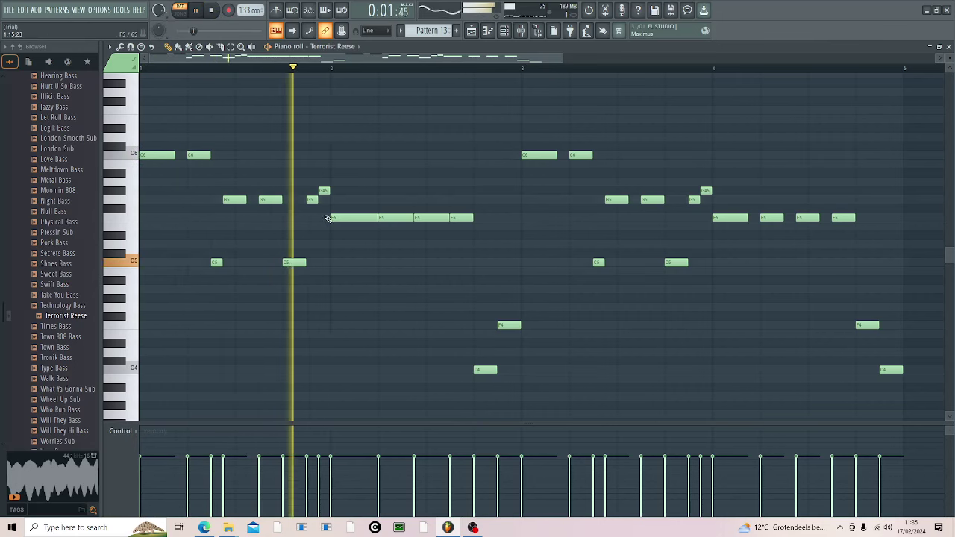
key("space")
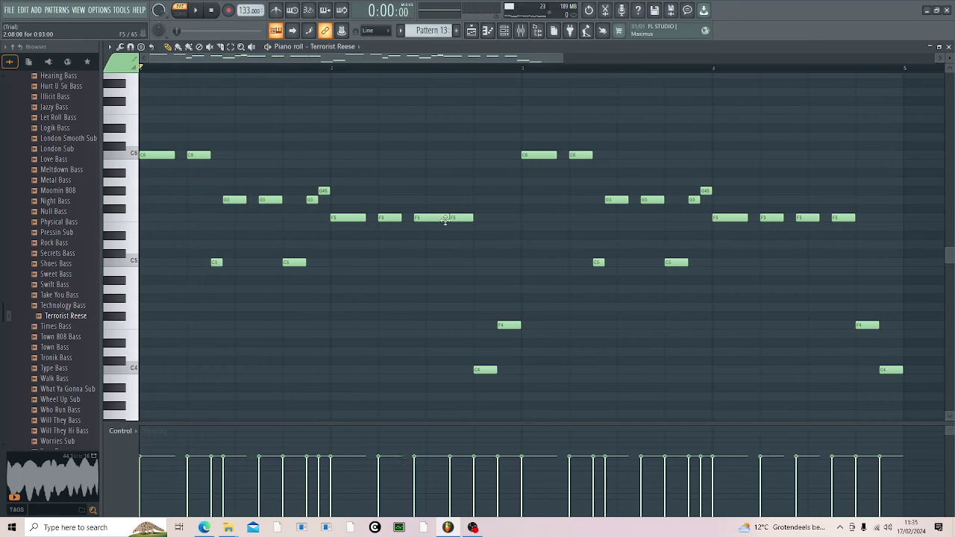
key("space")
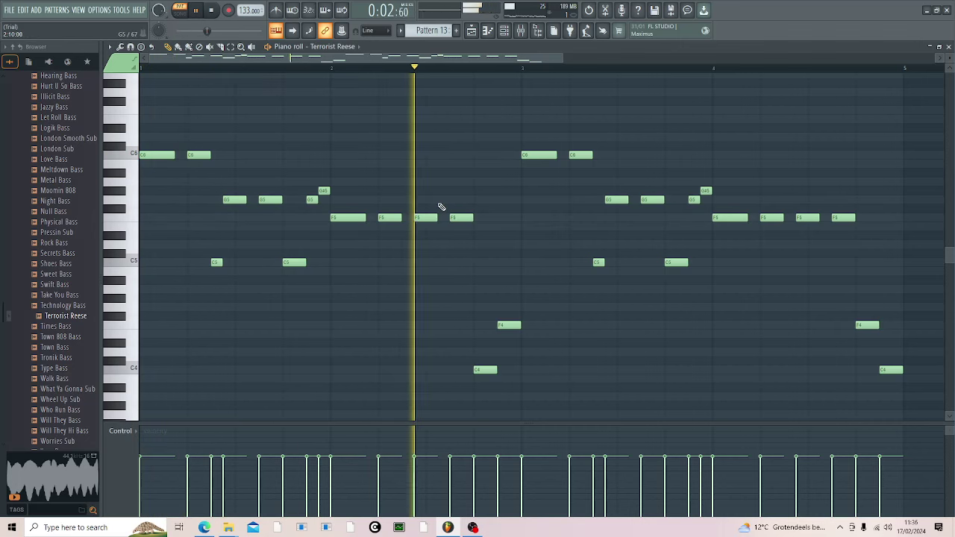
Step: Extend the first F5 notes of bars 2 and 4 until each reaches the following F5
key("space")
key("space")
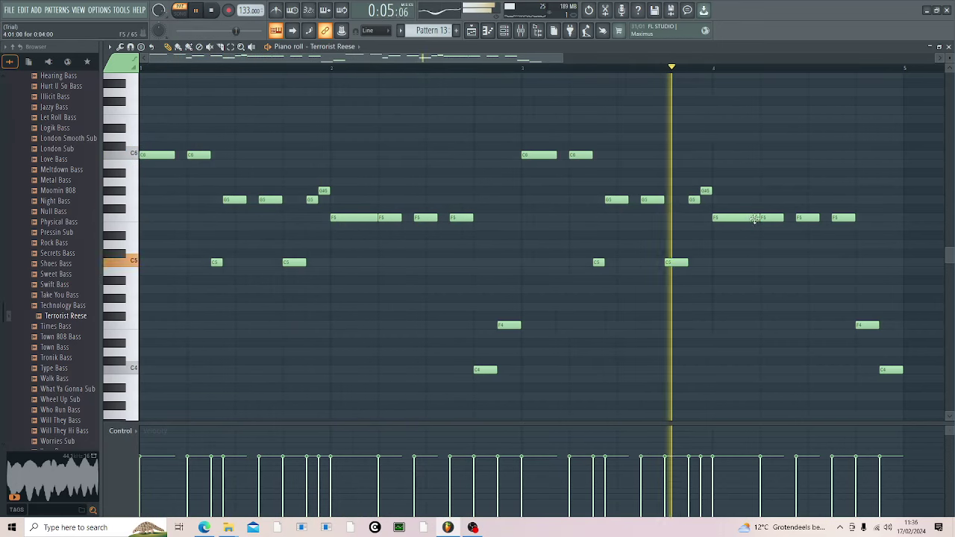
left_click_drag(746, 218, 756, 219)
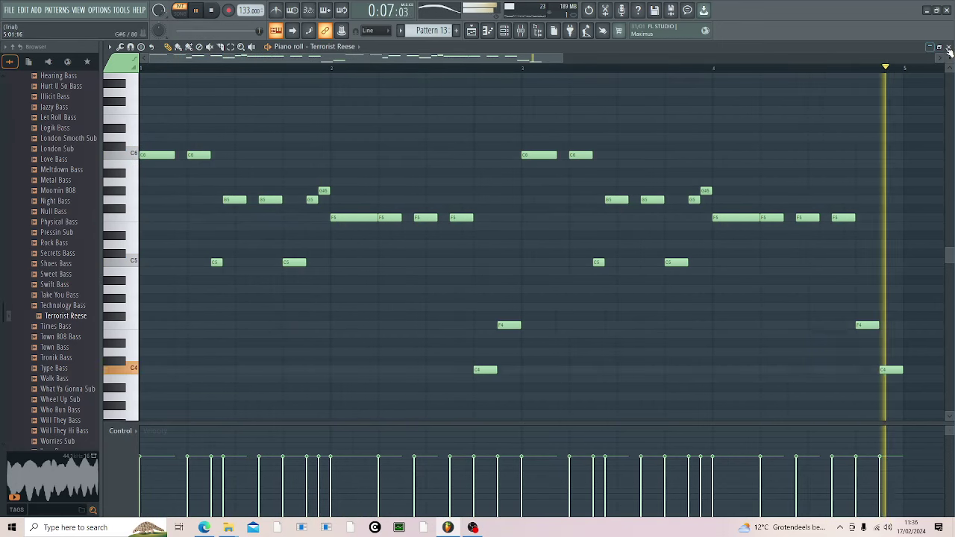
Step: Place four Pattern 13 clips on Track 10 from bar 33 to bar 49 and play the song from bar 29
key("Escape")
key("space")
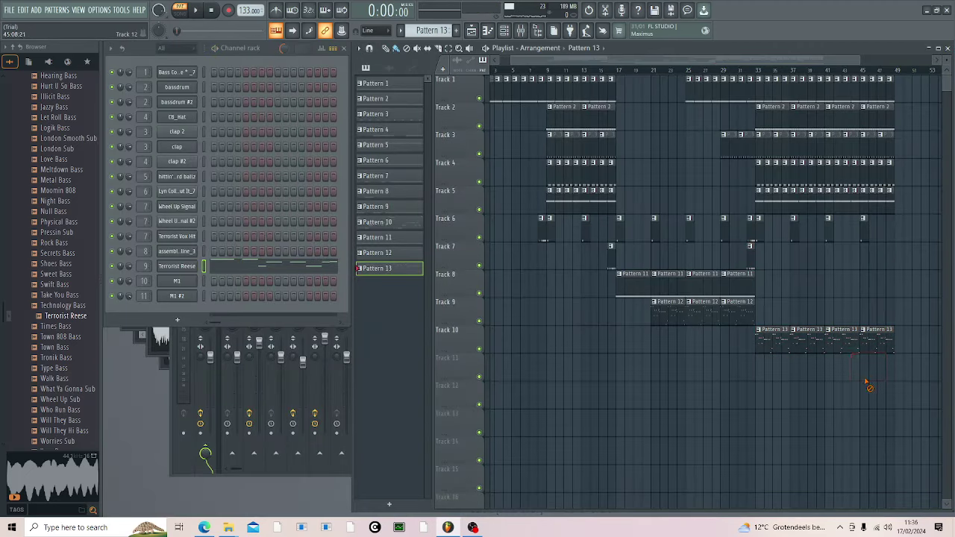
left_click(725, 71)
key("space")
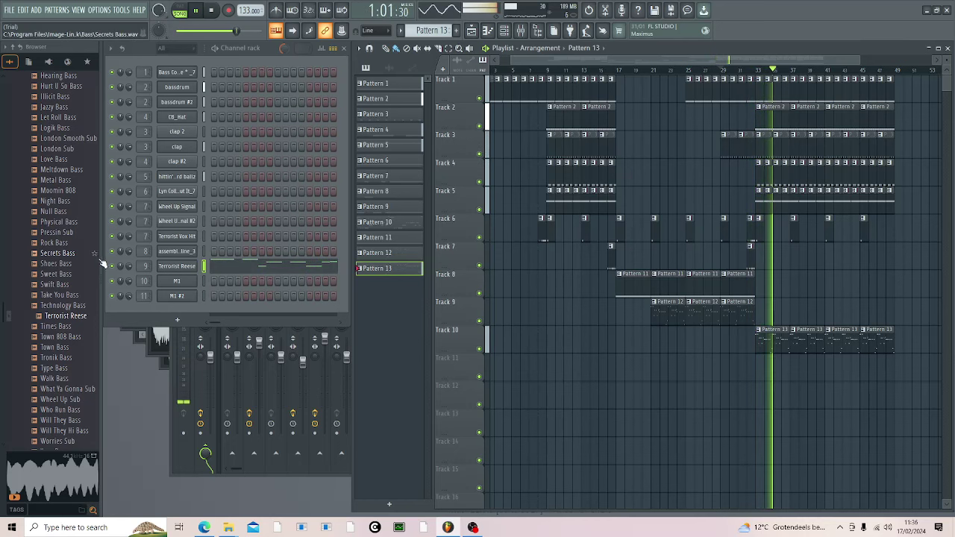
Step: Open the Fruity Compressor on mixer Insert 9 and add a Fruity Parametric EQ to its second effect slot
left_click(655, 10)
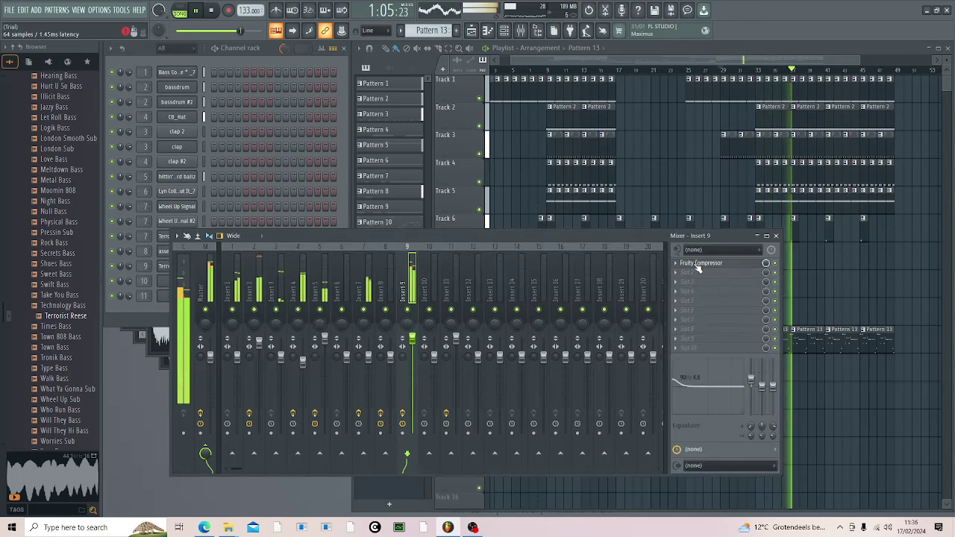
left_click(697, 267)
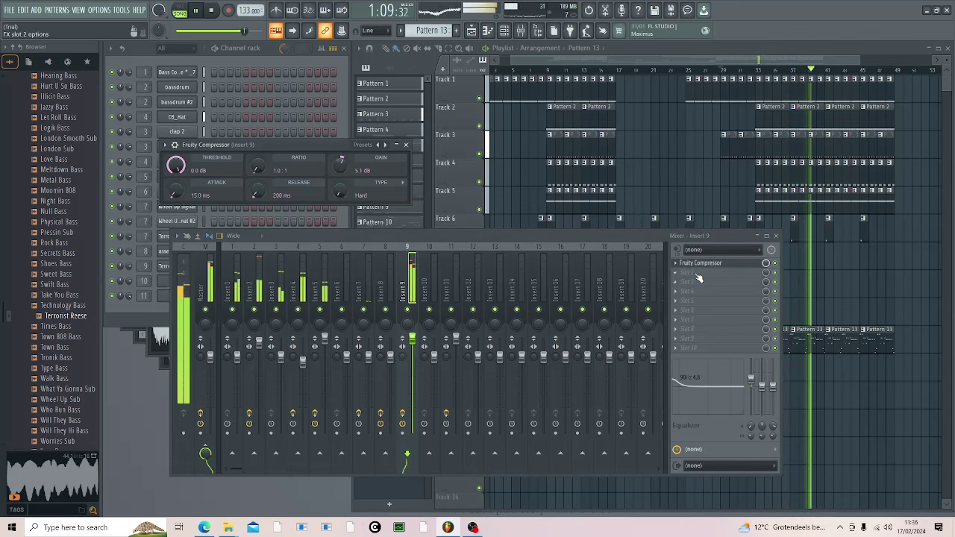
left_click(697, 275)
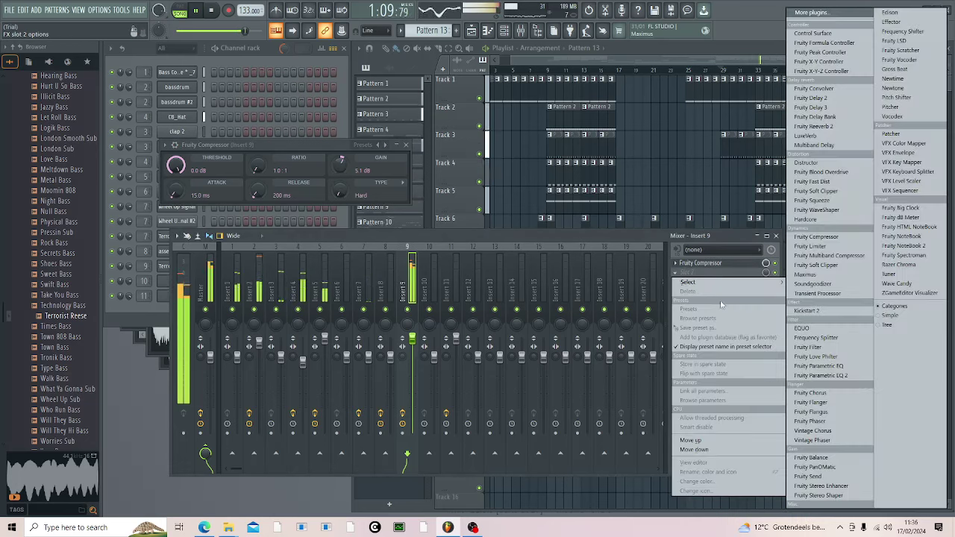
left_click(806, 368)
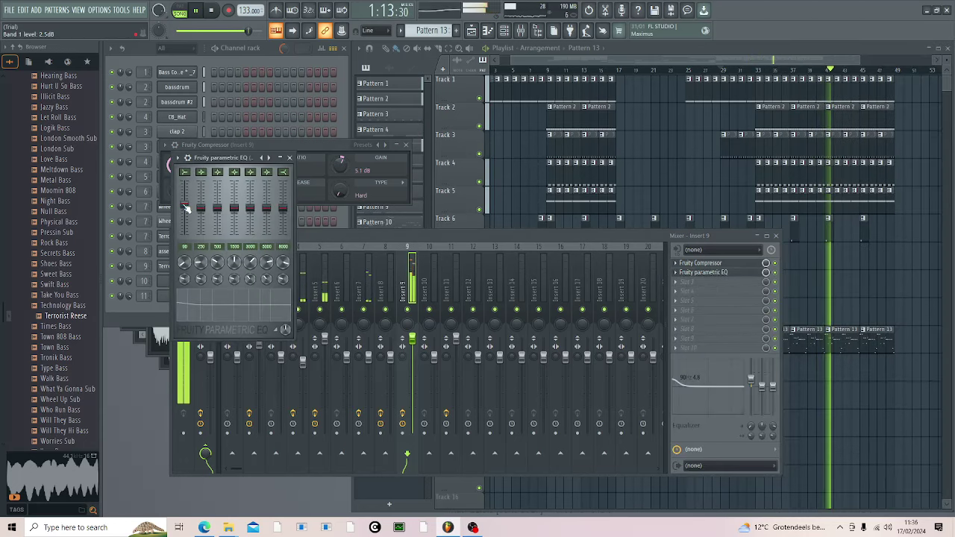
Step: Reset the EQ's band 2 level and raise the band 1 level to 4.3 dB
right_click(199, 210)
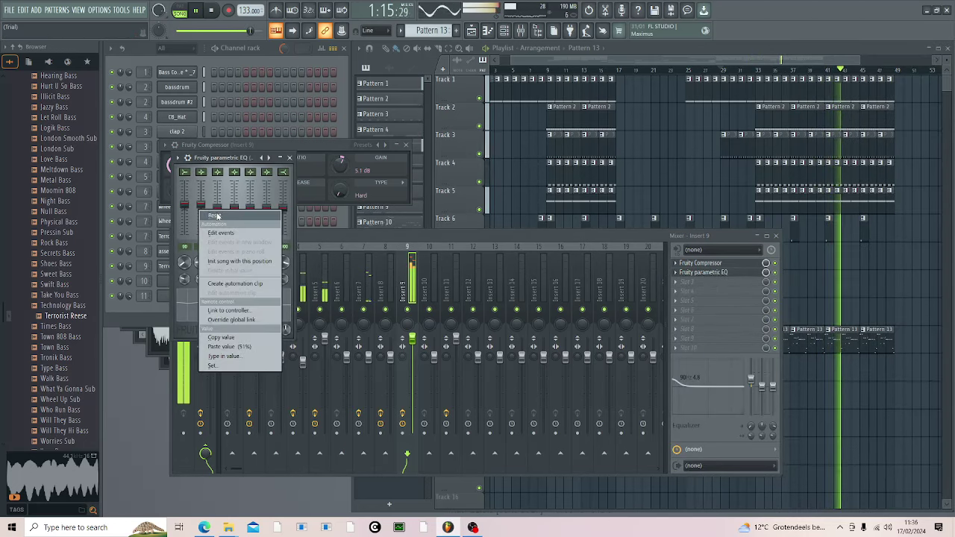
left_click(211, 215)
left_click_drag(185, 205, 184, 202)
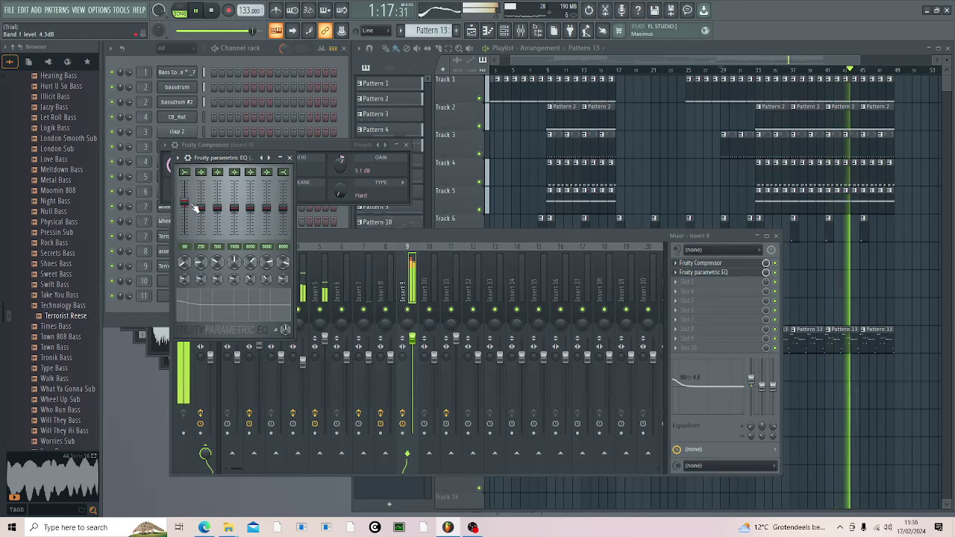
Step: Bring the channel rack to the front and stop the song playback
left_click(598, 68)
left_click_drag(598, 67, 646, 63)
left_click_drag(545, 61, 363, 87)
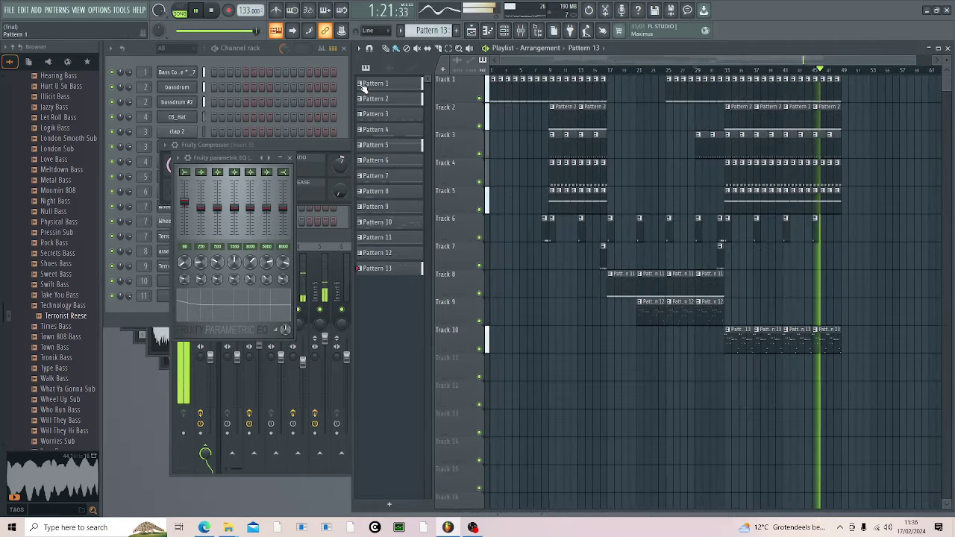
left_click(346, 88)
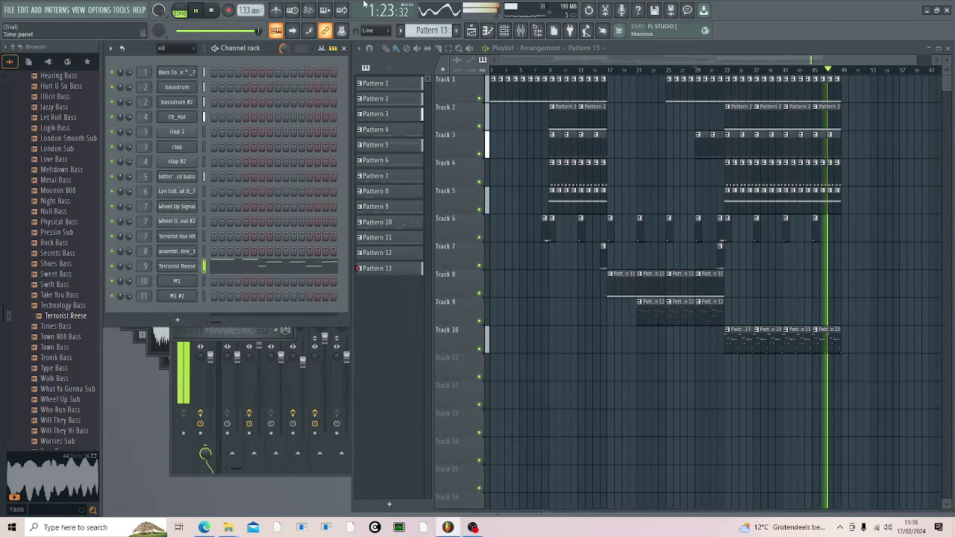
left_click(212, 12)
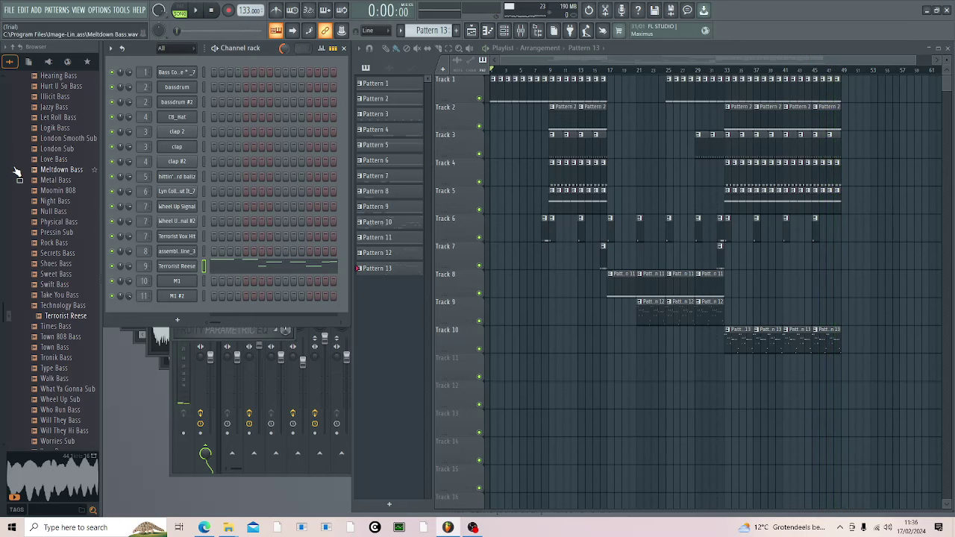
Step: Collapse the jungle sample pack, open the samples pack and audition the crash sample
scroll(16, 172, "up", 15)
left_click(48, 340)
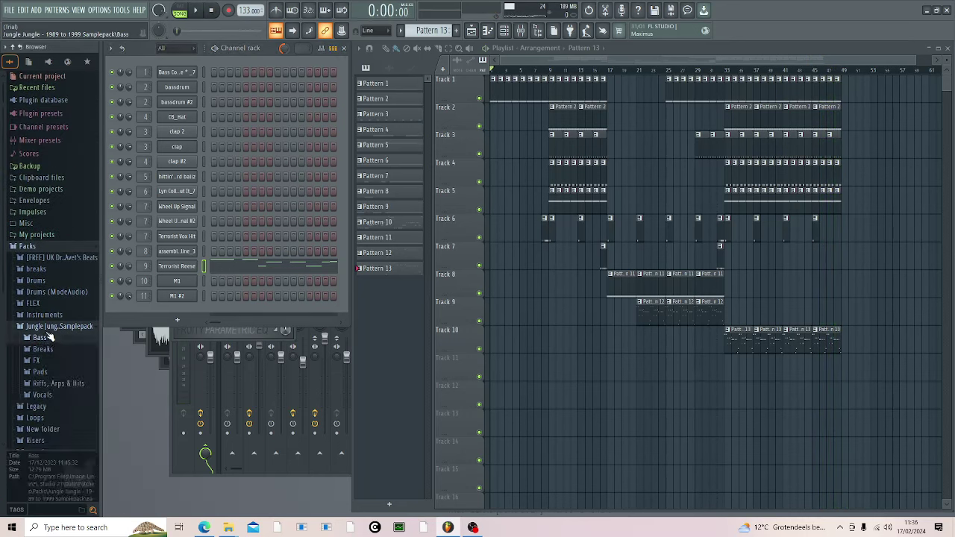
left_click(48, 328)
scroll(50, 327, "down", 2)
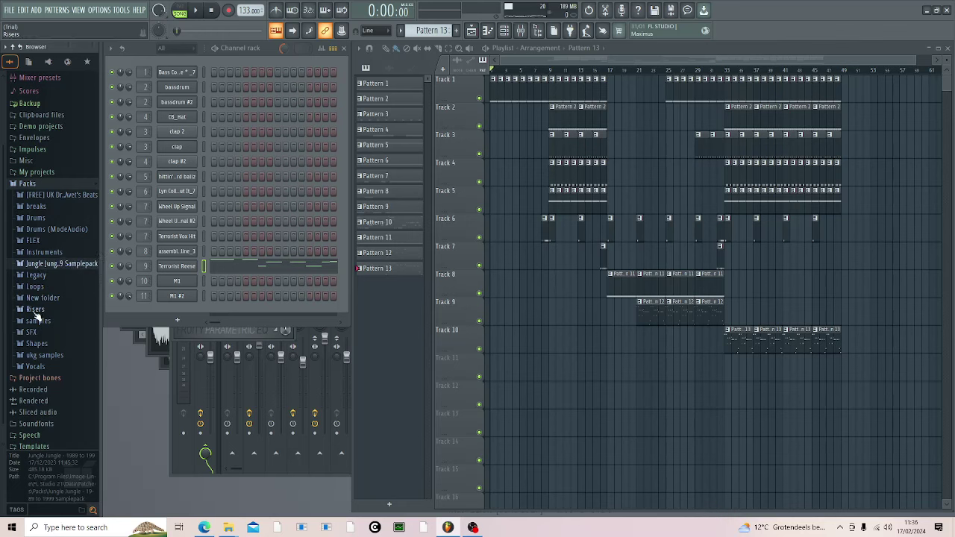
left_click(38, 322)
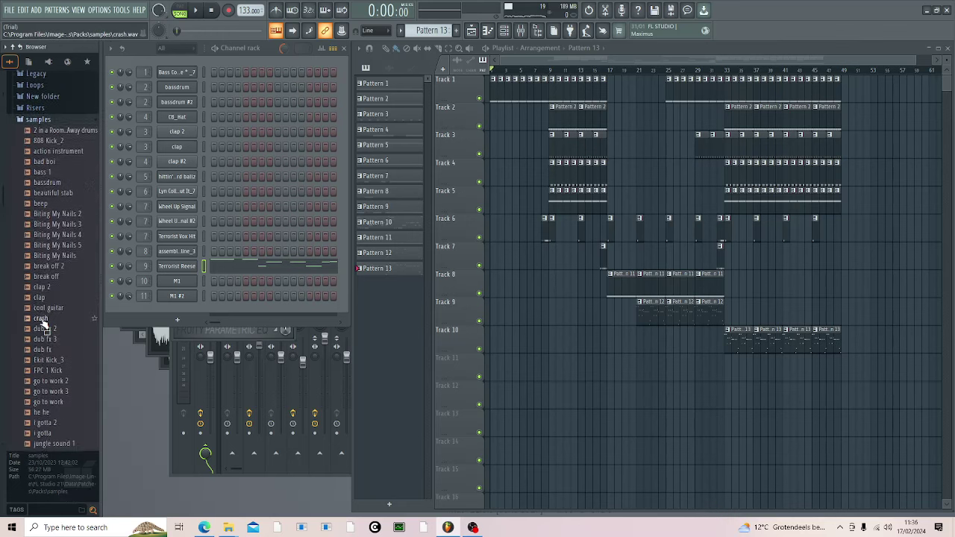
left_click(34, 317)
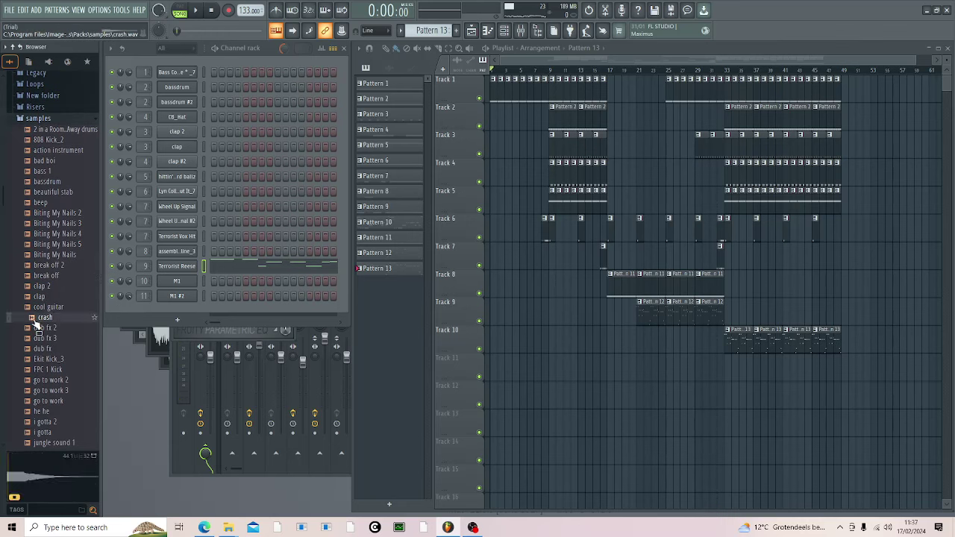
Step: Add the crash sample as a new channel for Pattern 14 and route it to mixer track 12
left_click_drag(188, 313, 174, 322)
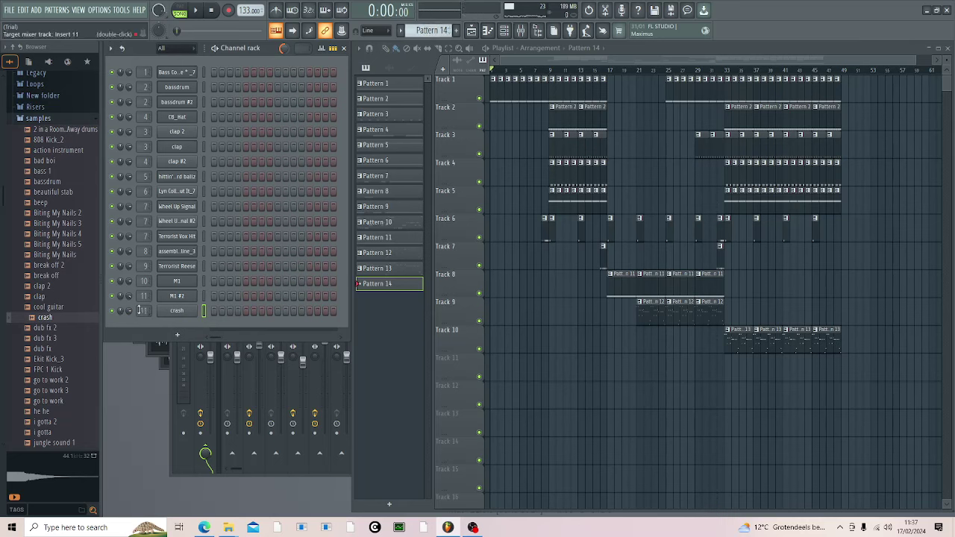
left_click(177, 314)
left_click(131, 319)
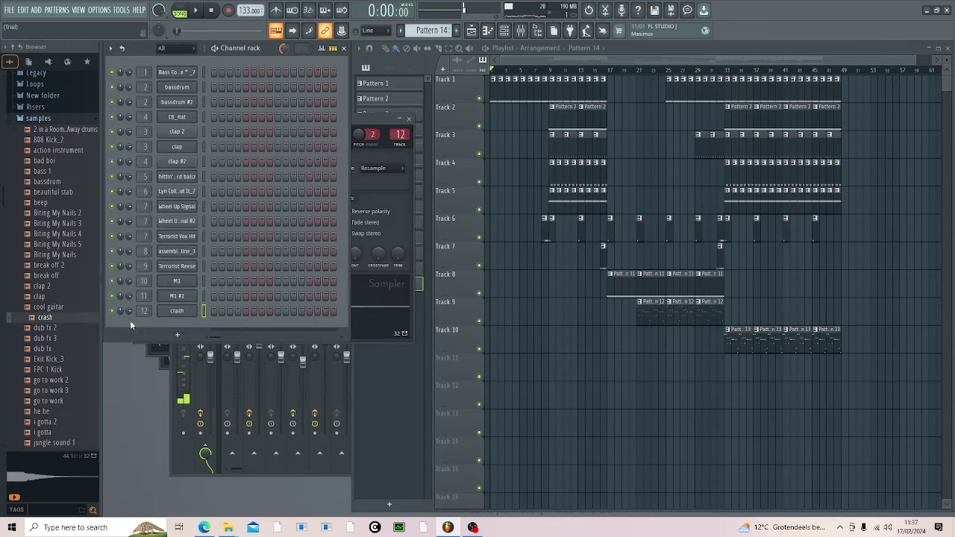
left_click(177, 314)
Step: Add C5 crash notes starting bars 1 to 3, on bar 3's third beat, and on every beat from bar 4 to bar 5, then audition them
right_click(176, 311)
left_click(224, 310)
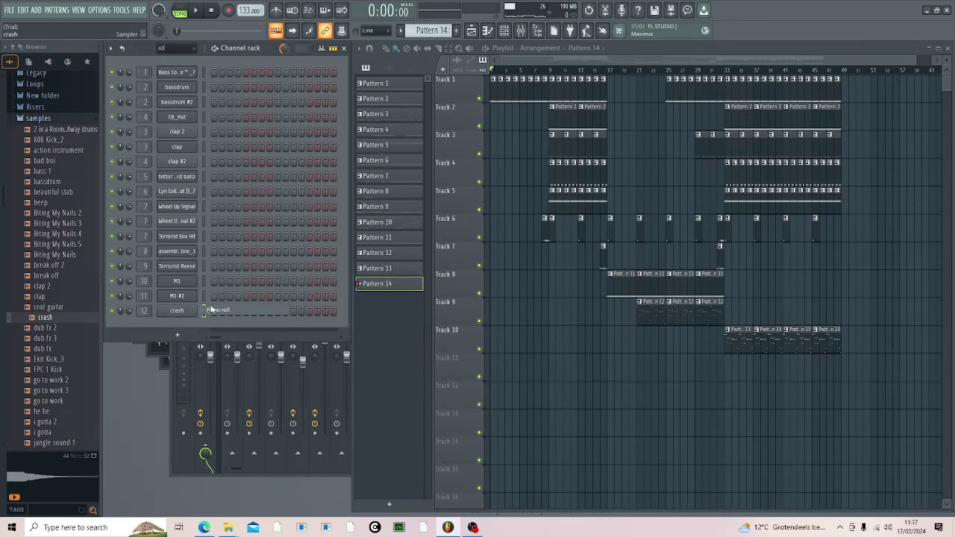
scroll(185, 269, "down", 3)
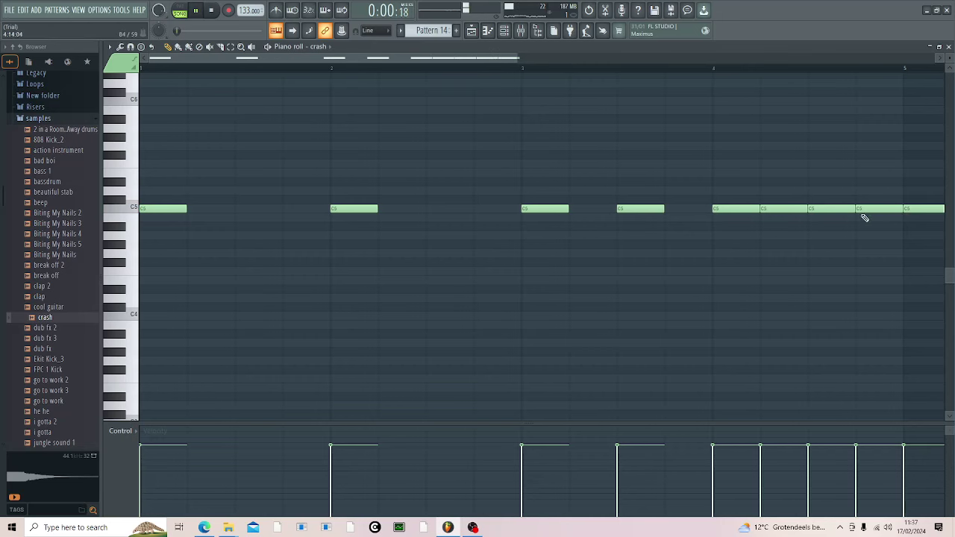
key("space")
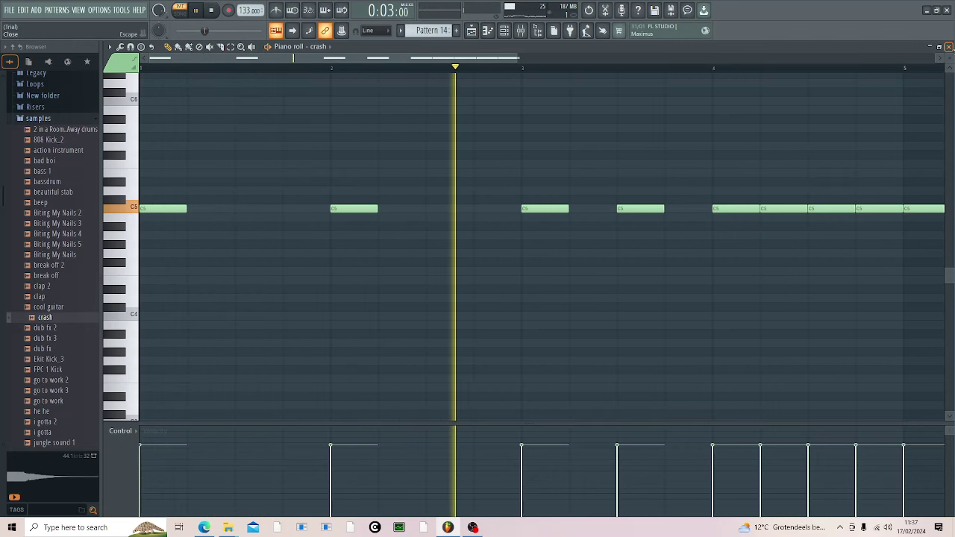
Step: Place Pattern 14 on Track 11 at bar 29 and a one-bar crash clip at bar 1, and play the song
left_click(939, 46)
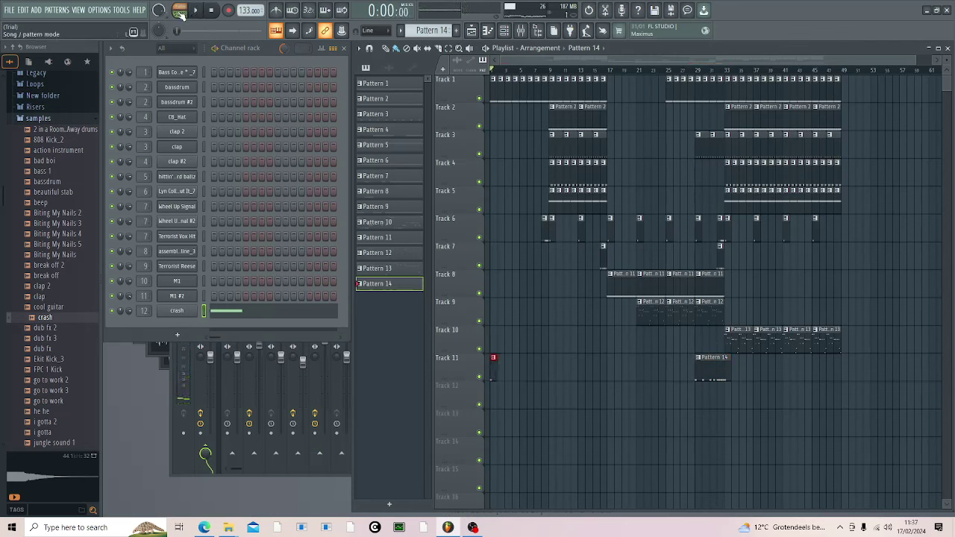
key("space")
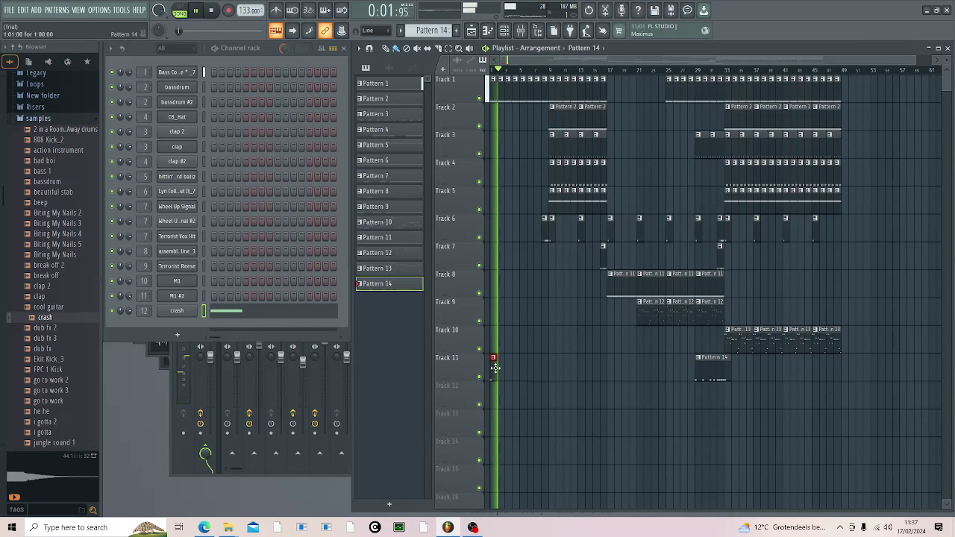
Step: Place one-bar crash clips on Track 11 at bars 9, 17 and 25
left_click(550, 373)
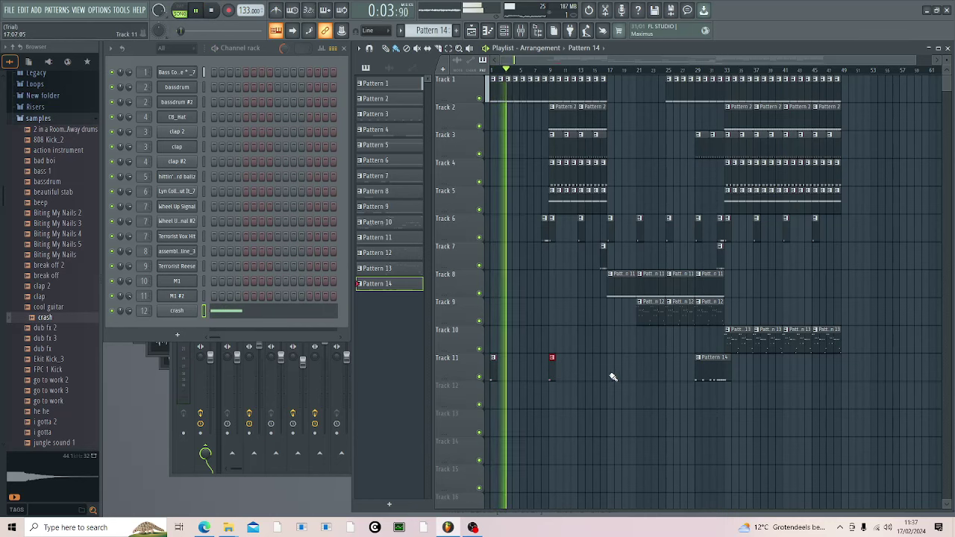
left_click(610, 377)
left_click(668, 375)
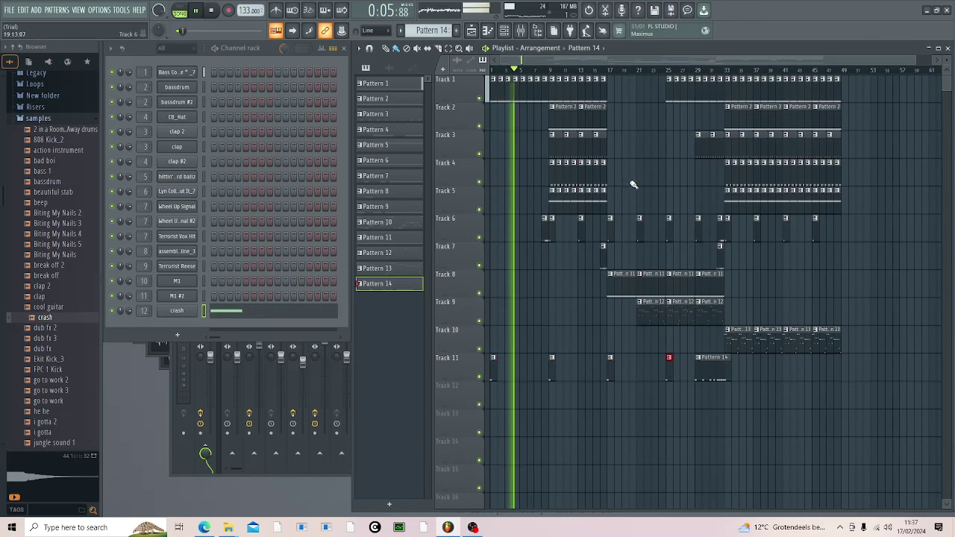
Step: Place one-bar crash clips on Track 11 at bars 41 and 49
left_click(785, 376)
left_click(843, 376)
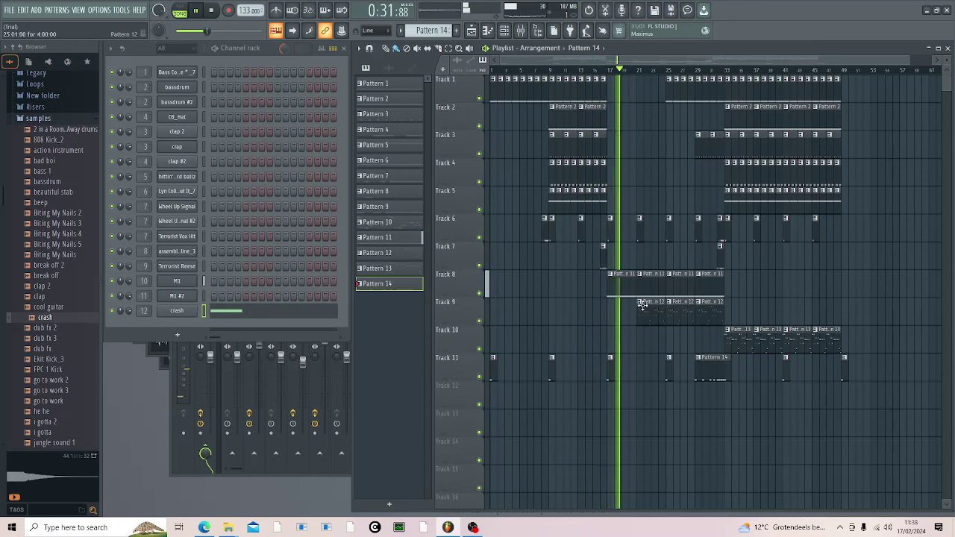
Step: Add a Pattern 12 clip on Track 9 at bar 17 and Pattern 4 clips on Track 4 at bars 31 and 32
left_click_drag(653, 312, 624, 311)
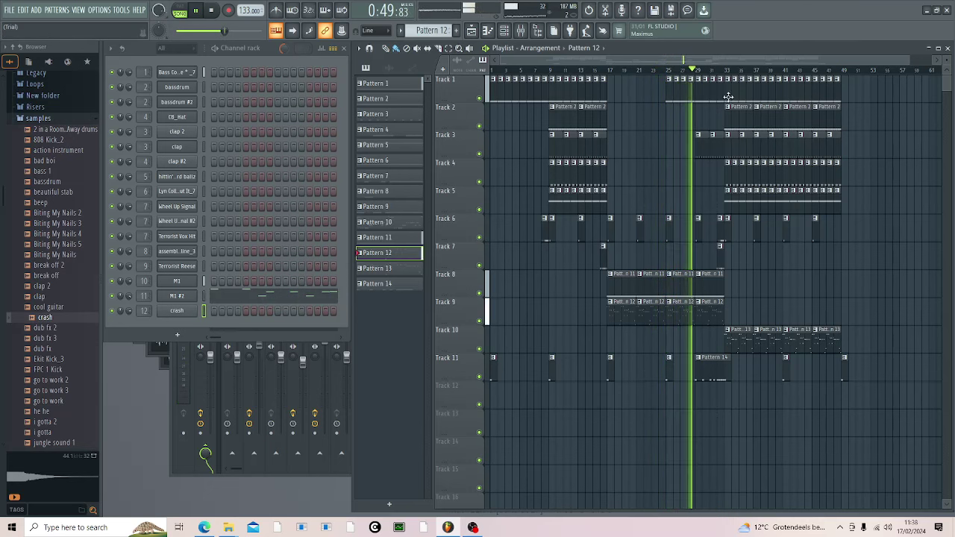
left_click(728, 180)
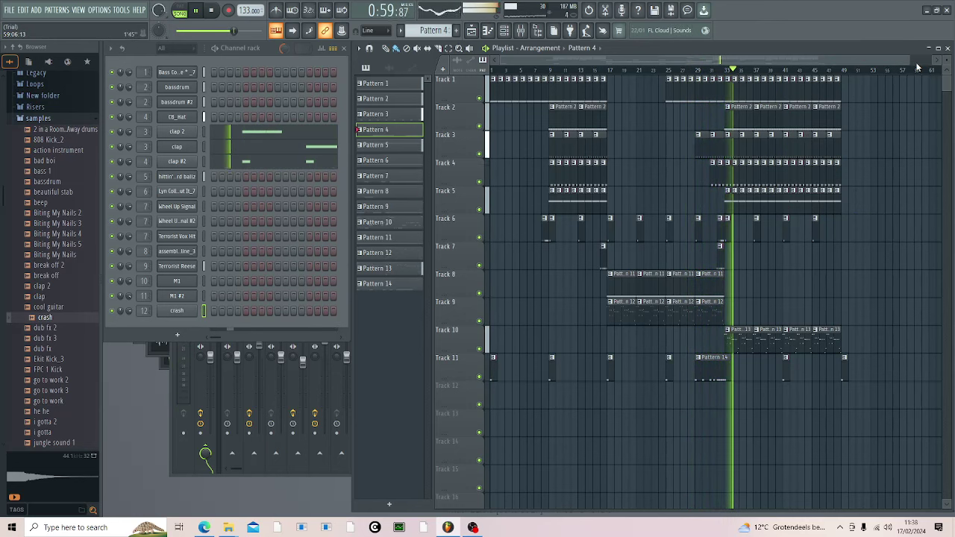
left_click_drag(909, 61, 933, 60)
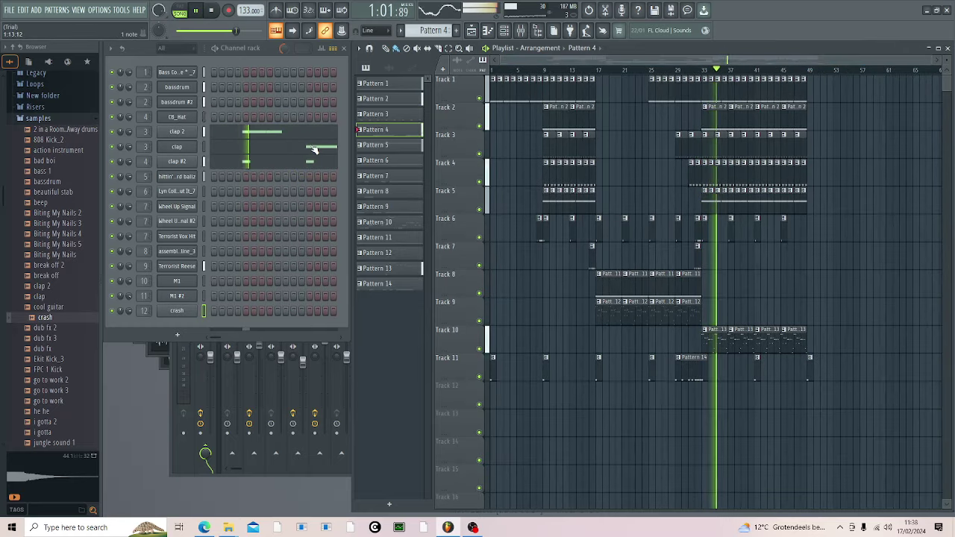
Step: In Pattern 13's Terrorist Reese notes, shorten the F5 note at the start of bar 2 to three steps
left_click(708, 341)
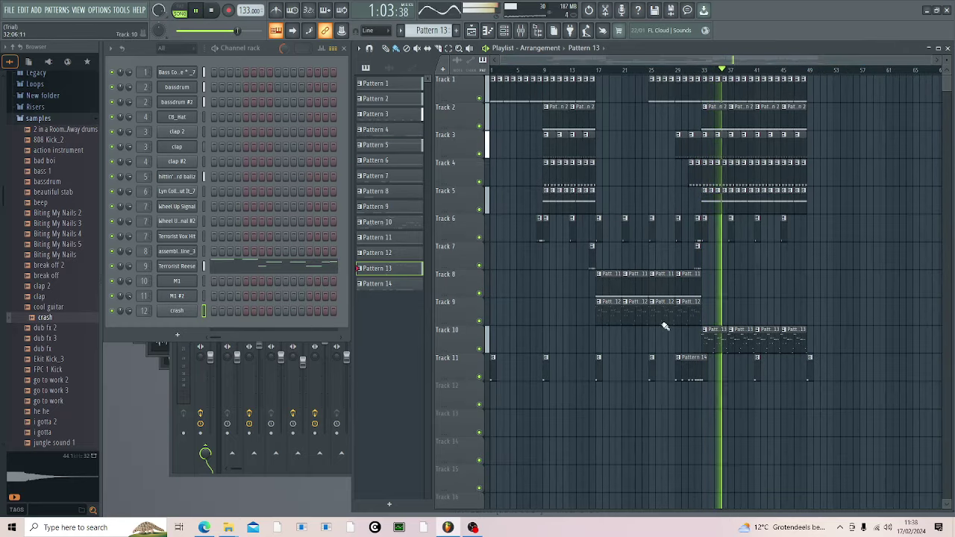
left_click(306, 267)
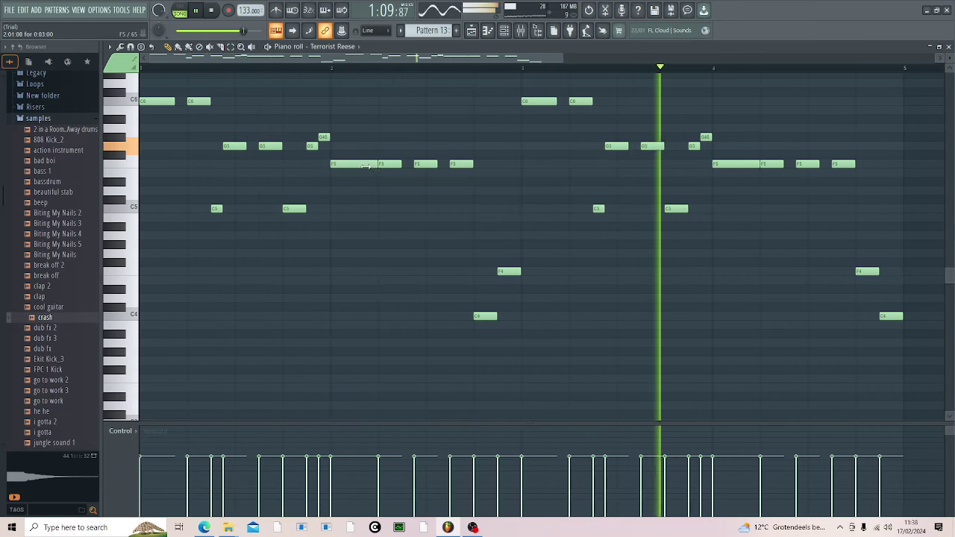
left_click_drag(374, 166, 364, 166)
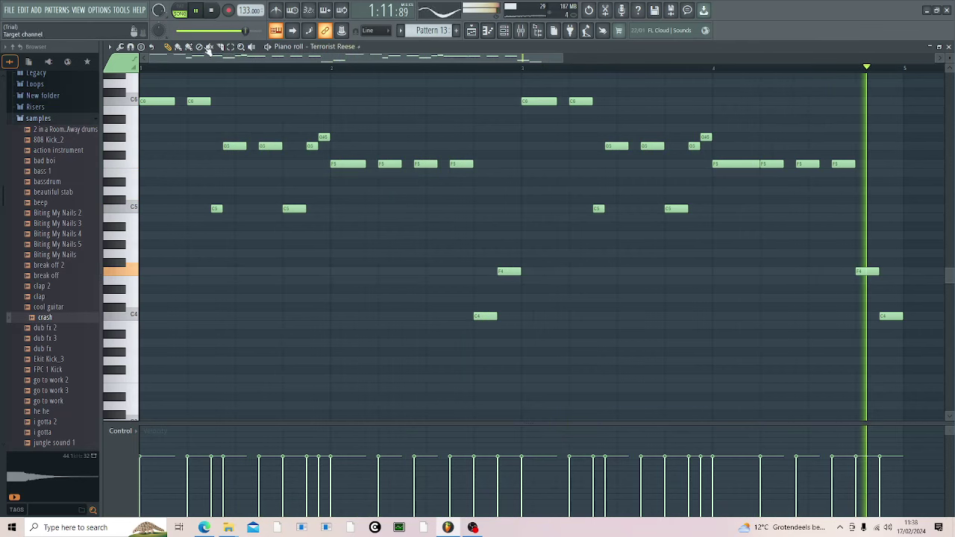
Step: Set the note snap to 1/2 step and shorten the G#5 notes ending bars 1 and 3 to half a step
left_click(130, 47)
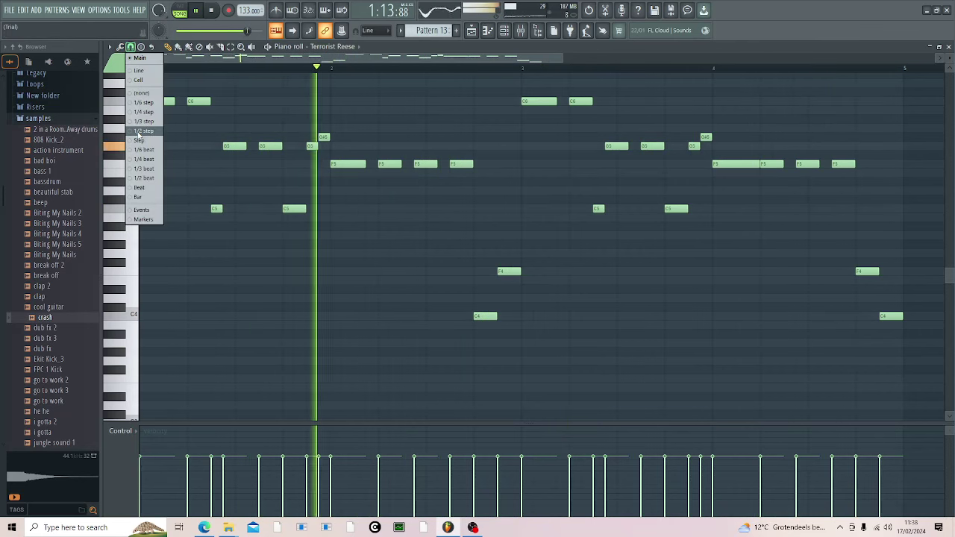
left_click(142, 132)
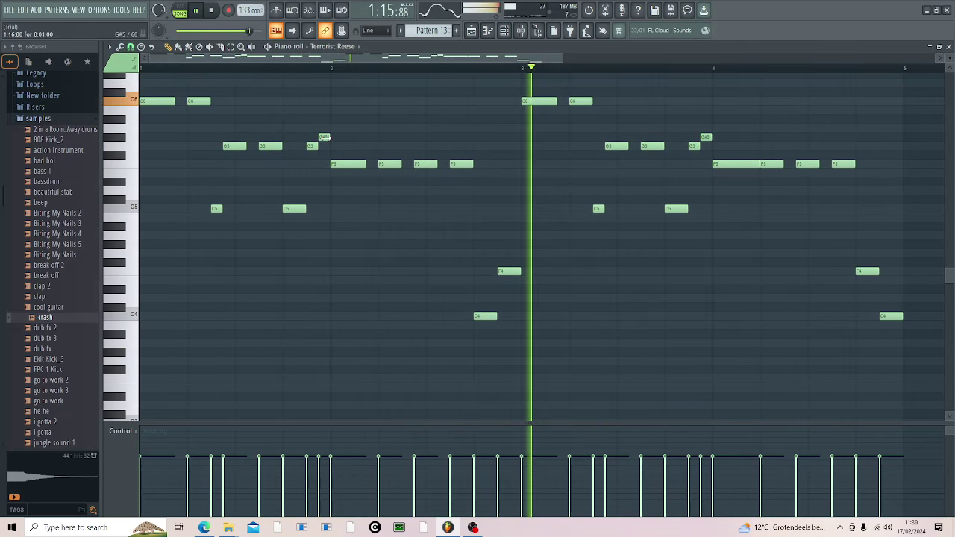
left_click_drag(325, 137, 319, 137)
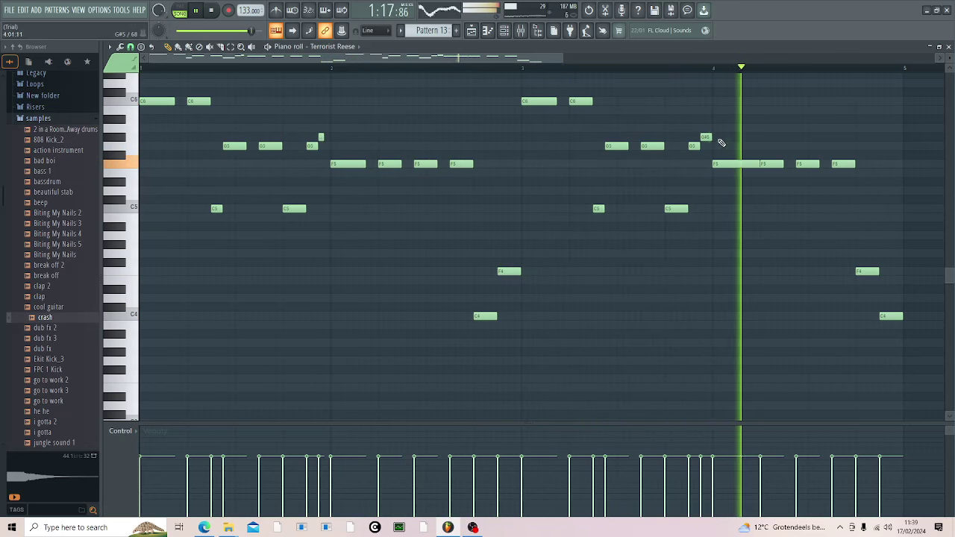
left_click_drag(710, 137, 705, 137)
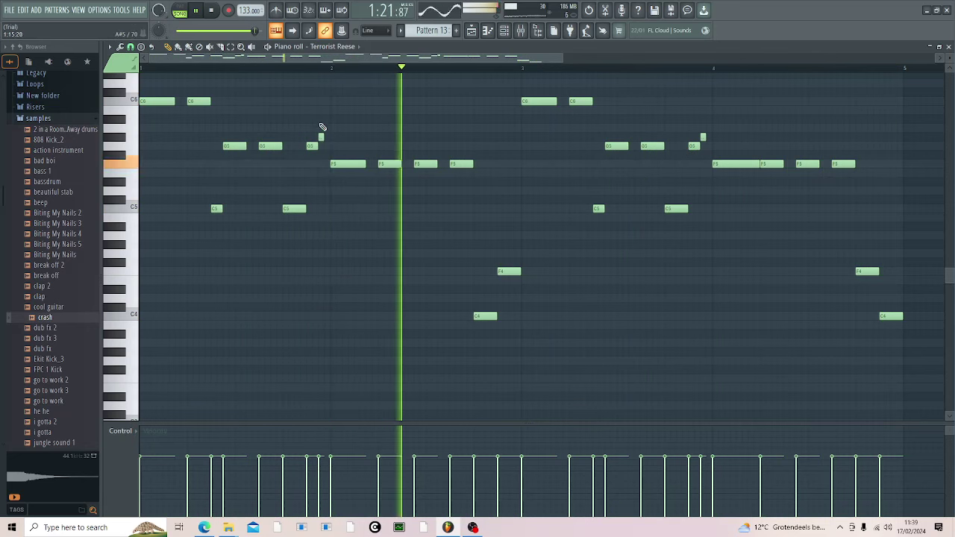
Step: Lengthen the G#5 notes ending bars 1 and 3 back to one step and return the note snap to Main
left_click_drag(323, 137, 329, 138)
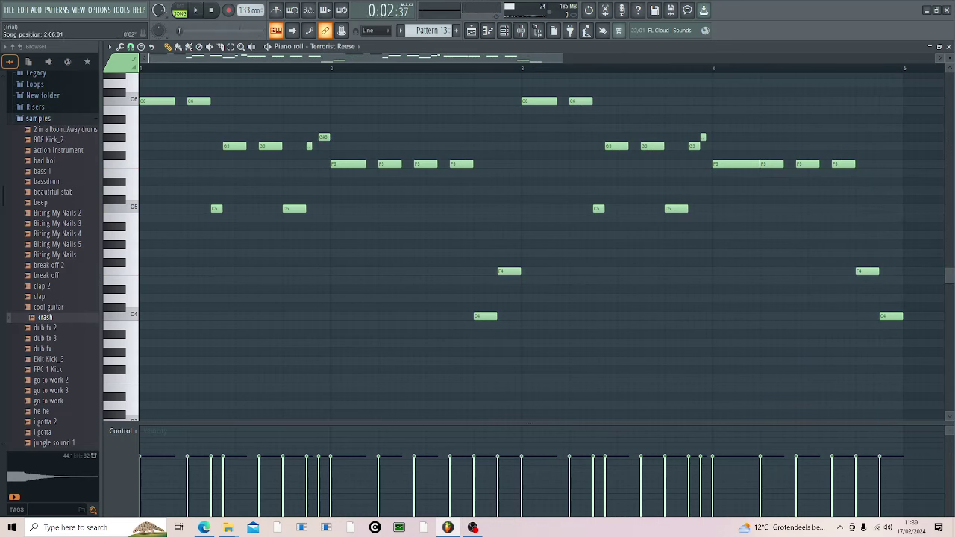
left_click_drag(255, 31, 242, 33)
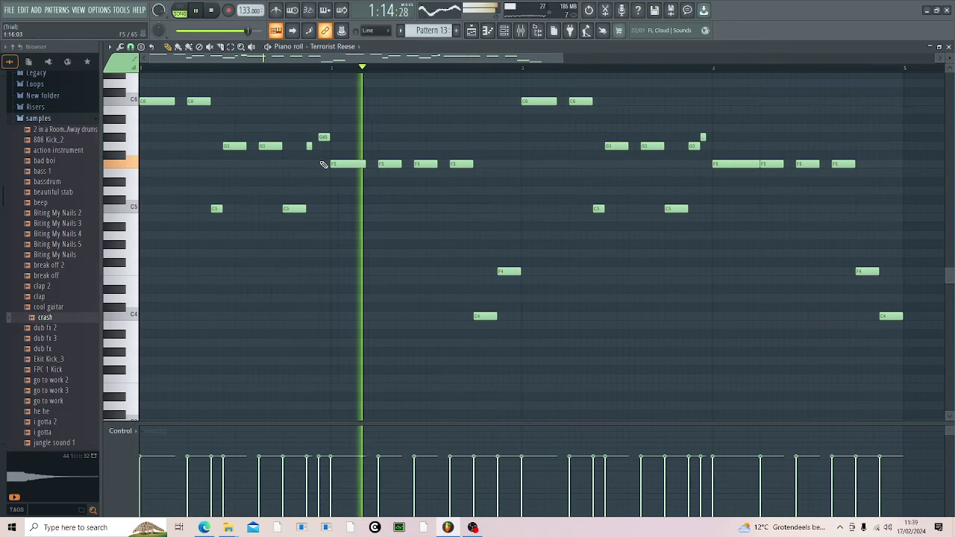
key("space")
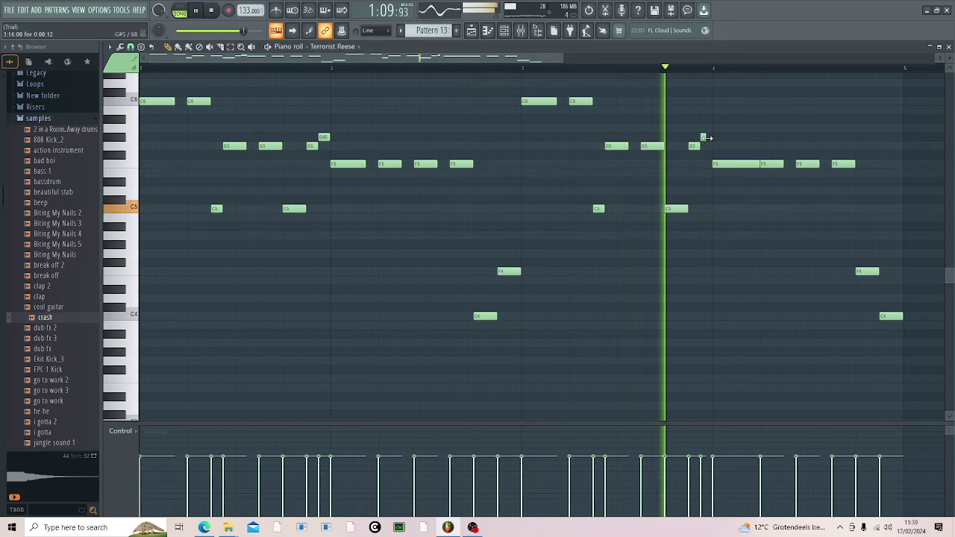
left_click_drag(706, 137, 712, 137)
key("space")
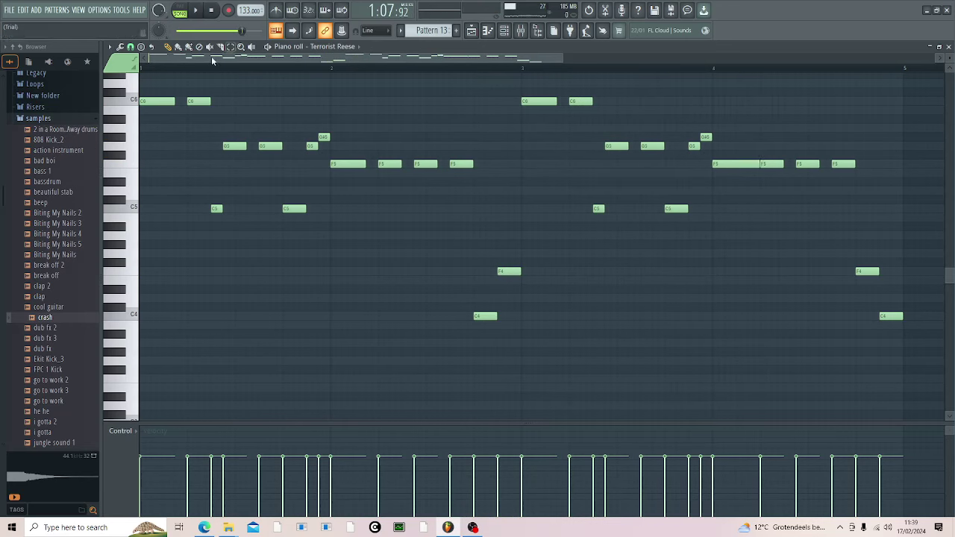
left_click(130, 47)
left_click(133, 58)
Step: Shorten the F5 note at the start of bar 4 to three steps, then audition the bassline and close the piano roll
left_click_drag(757, 166, 748, 166)
key("space")
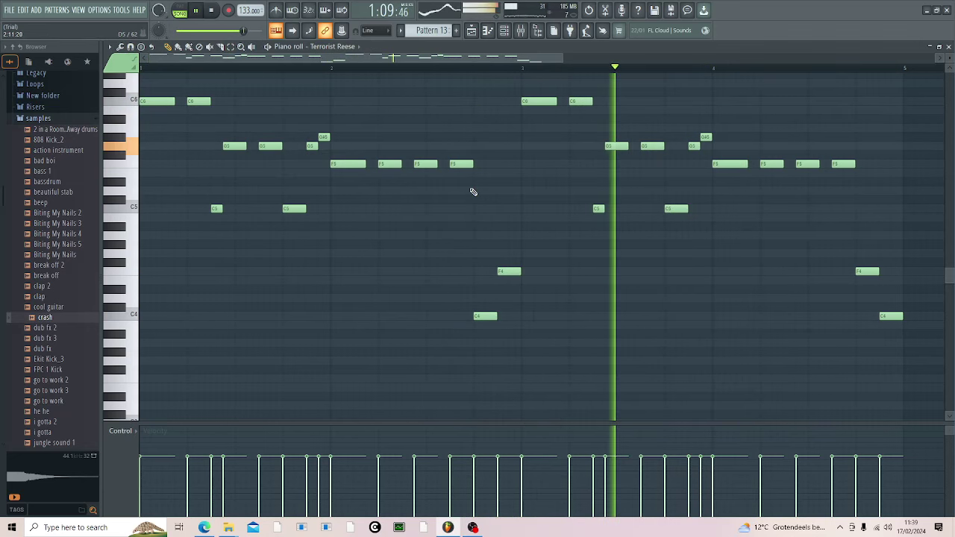
left_click(948, 46)
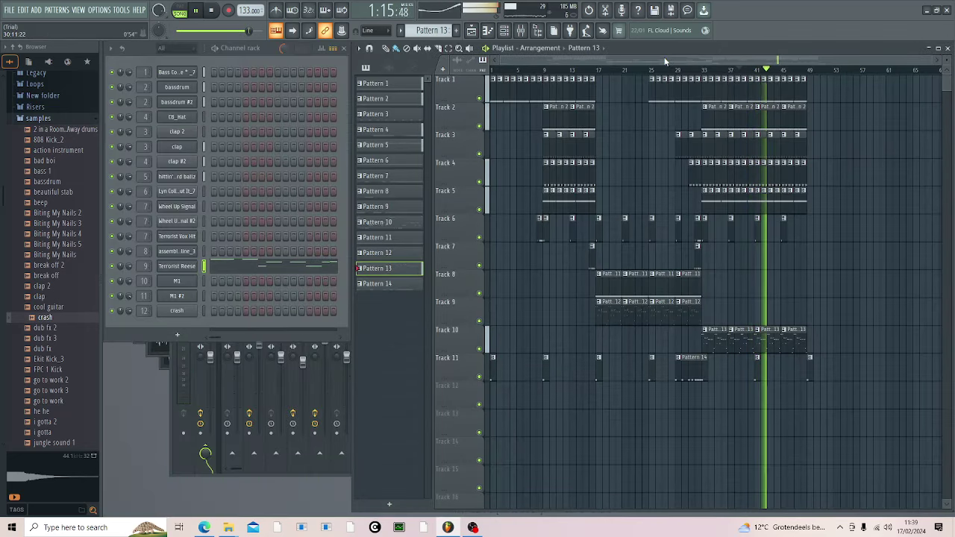
Step: Restart the song from the beginning and continue playback from bar 9
scroll(750, 69, "down", 2)
scroll(614, 64, "up", 1)
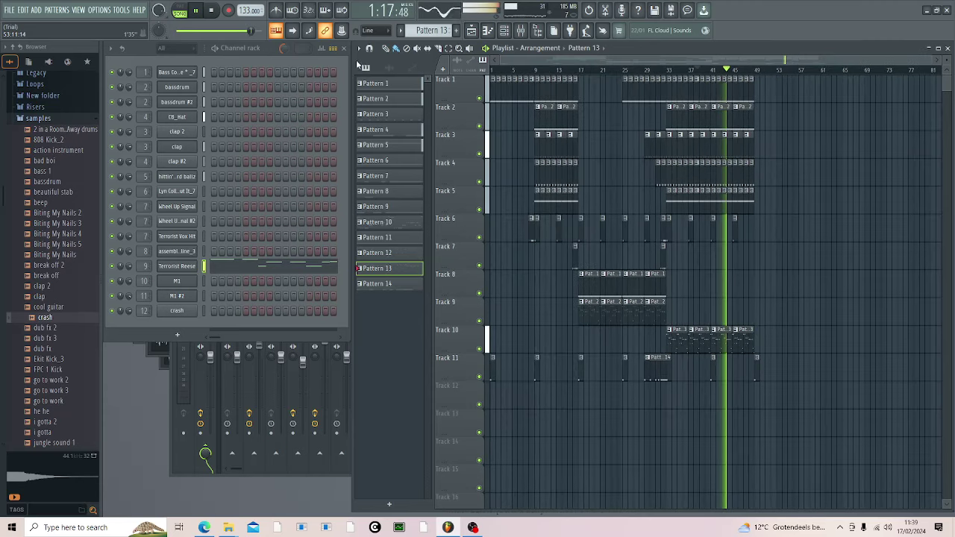
key("space")
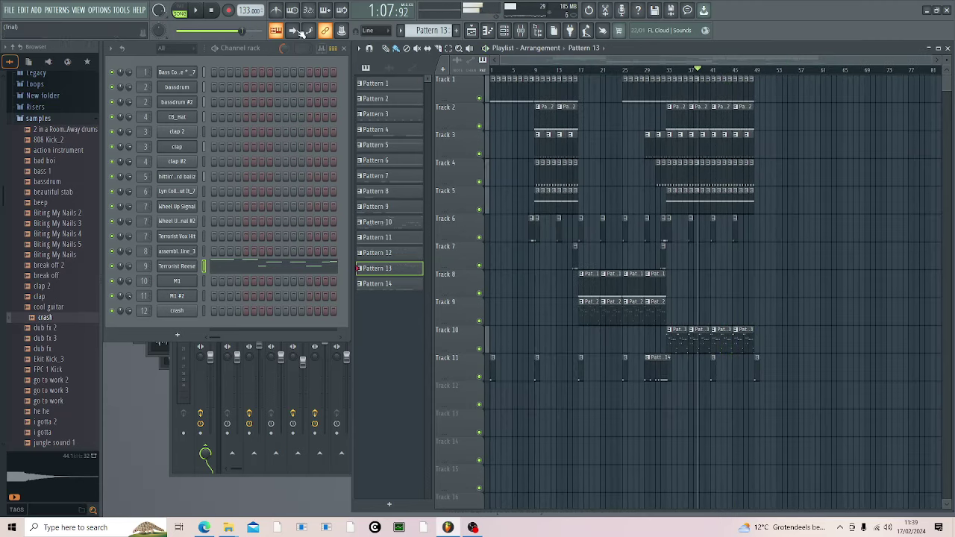
left_click(198, 10)
left_click(211, 10)
key("space")
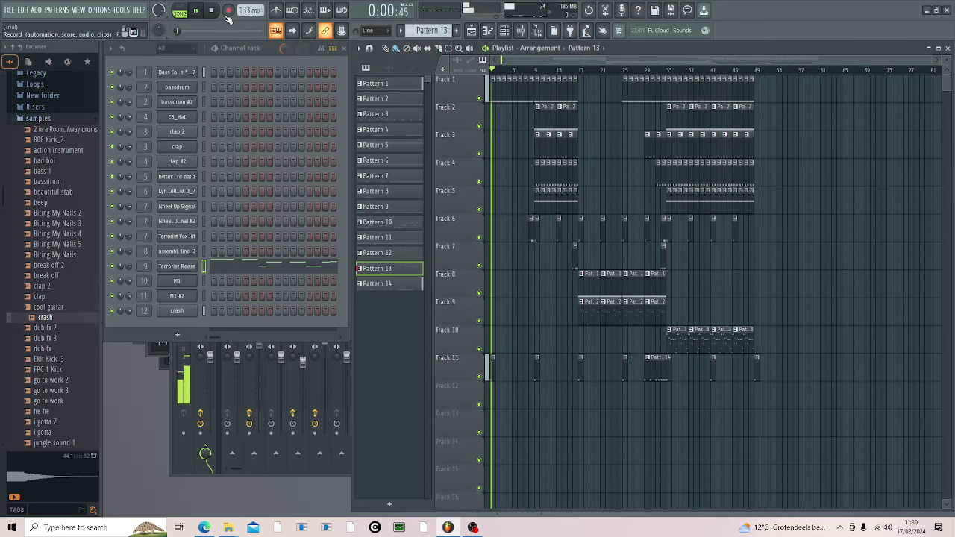
left_click(534, 71)
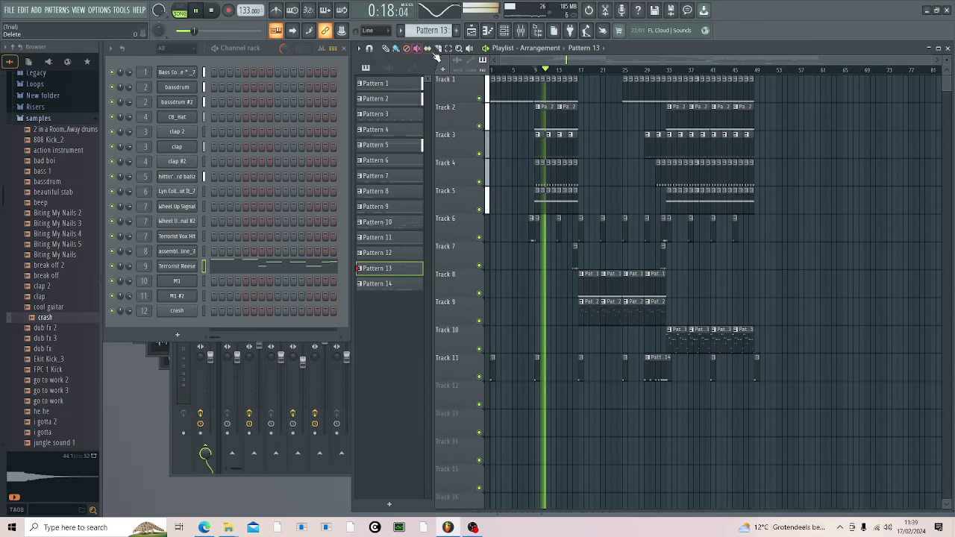
Step: Duplicate all clips in bars 9 to 16 so that the copy starts at bar 49
left_click_drag(539, 91, 574, 366)
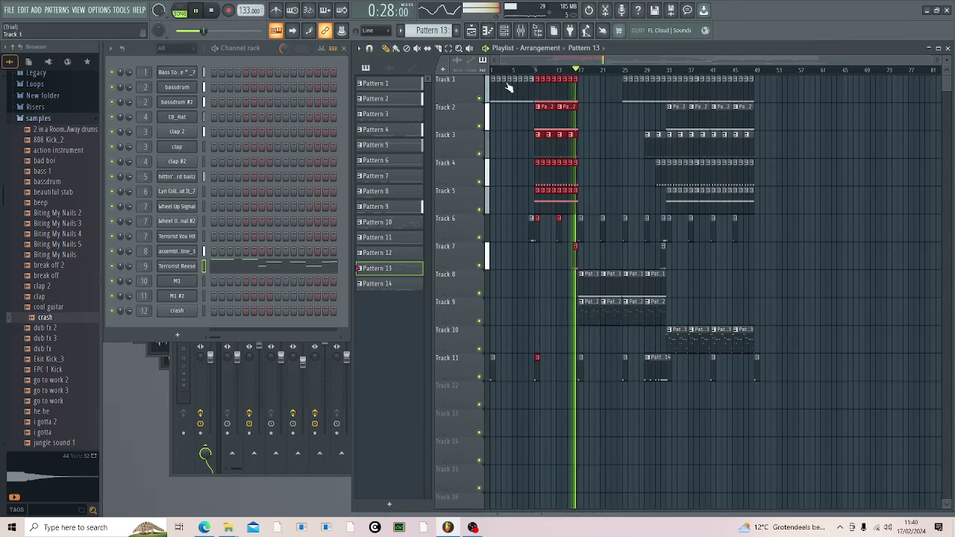
left_click_drag(537, 88, 760, 111)
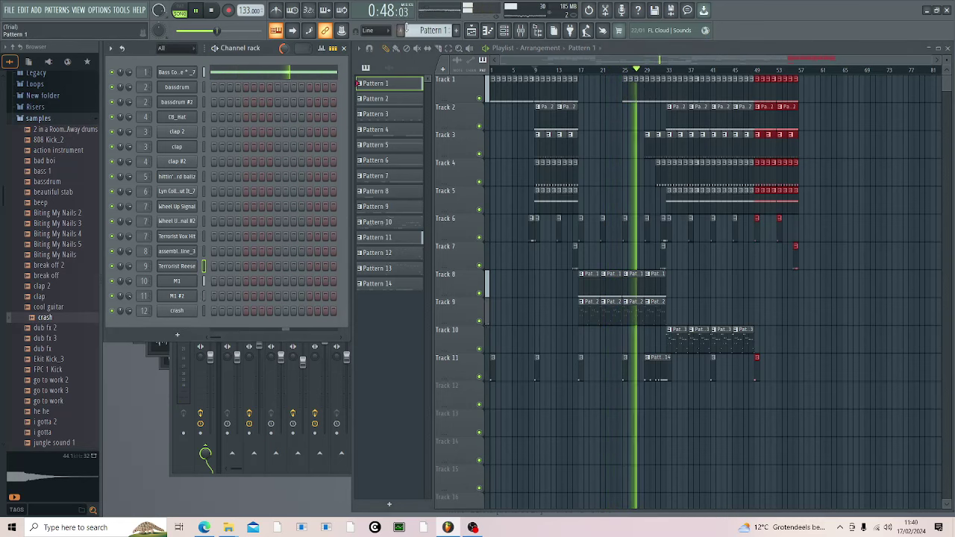
Step: Step through the existing patterns and select the empty Pattern 15
left_click(375, 99)
scroll(417, 30, "down", 3)
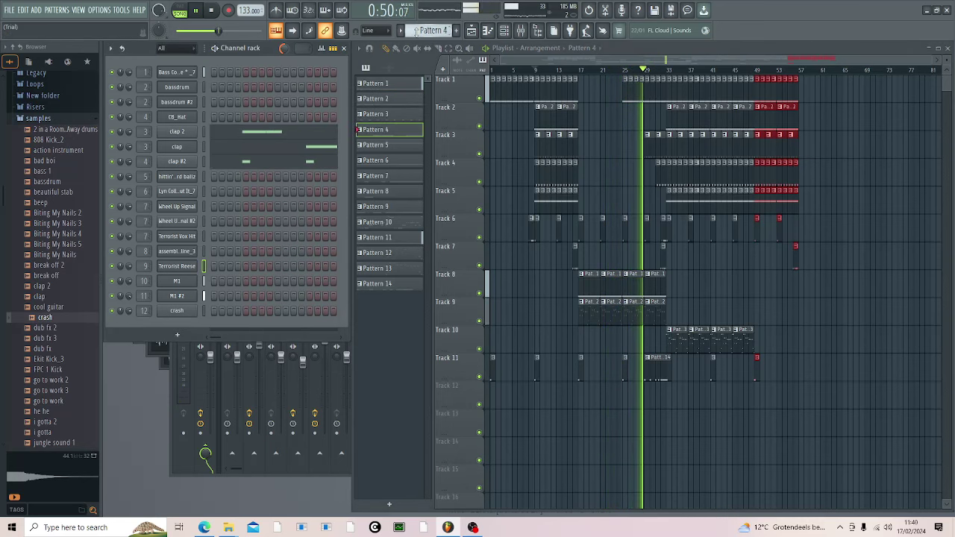
scroll(410, 32, "down", 5)
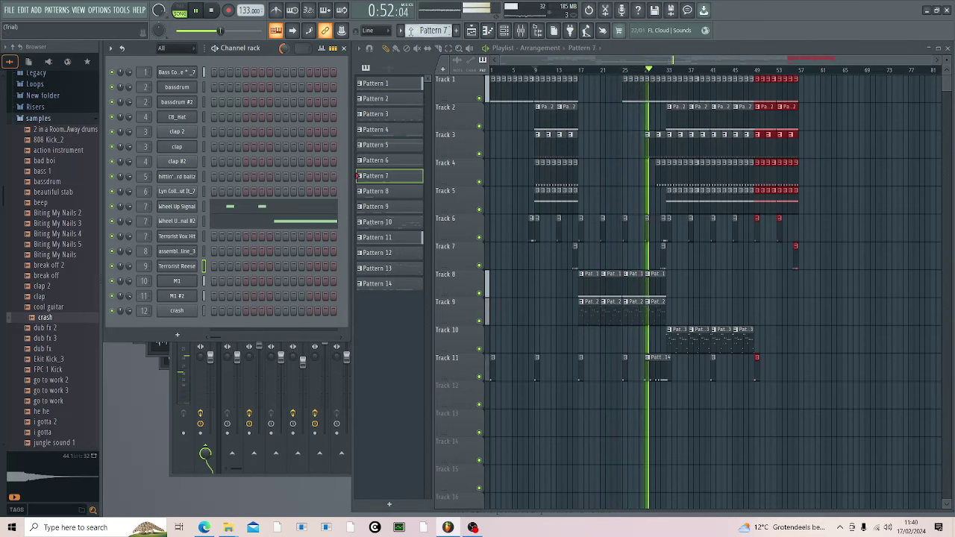
scroll(410, 31, "down", 3)
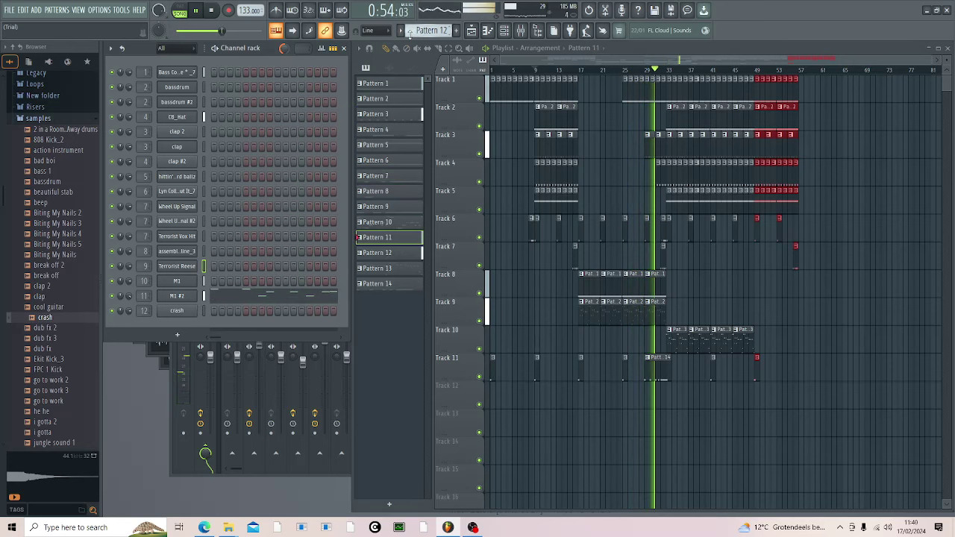
scroll(409, 31, "down", 2)
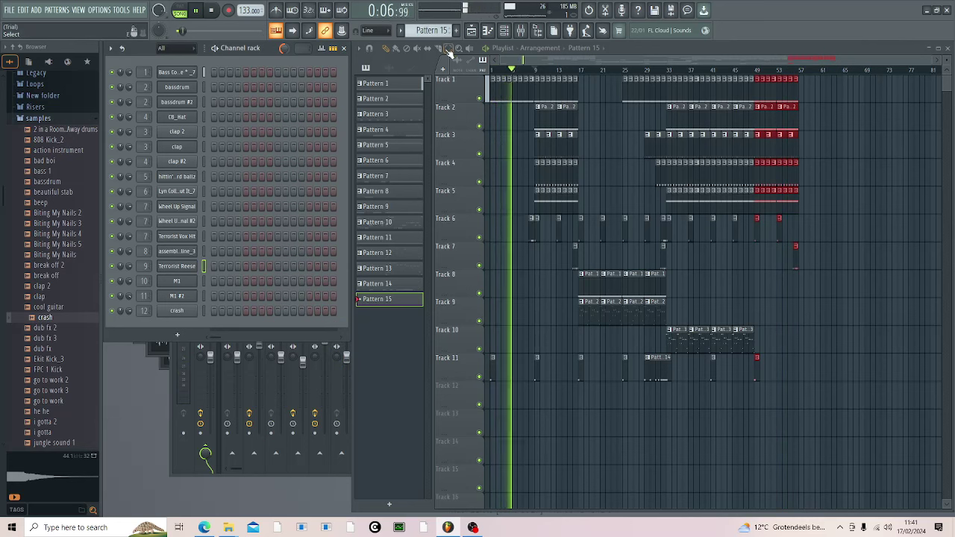
Step: Duplicate all clips of the arrangement and position the copy so it starts at bar 57
left_click_drag(497, 83, 862, 410)
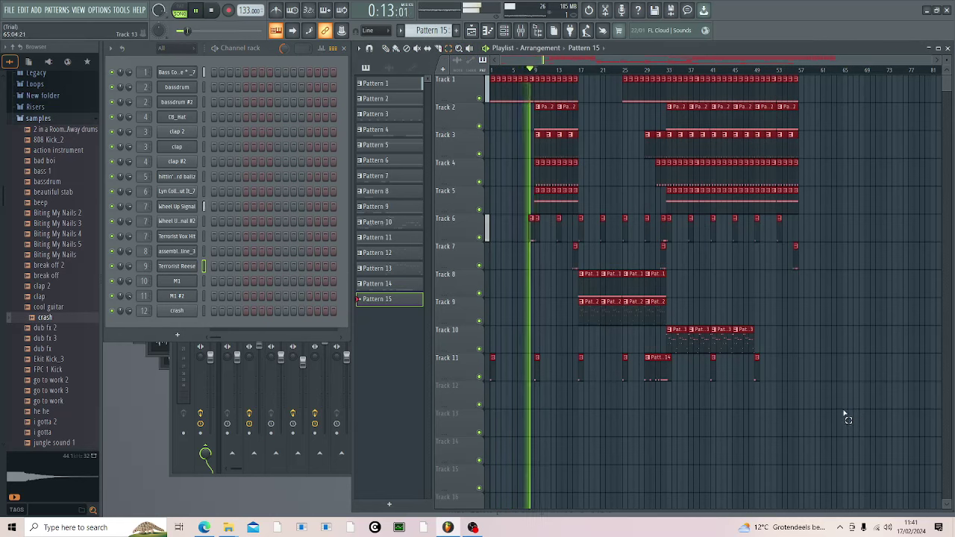
key("ctrl+v")
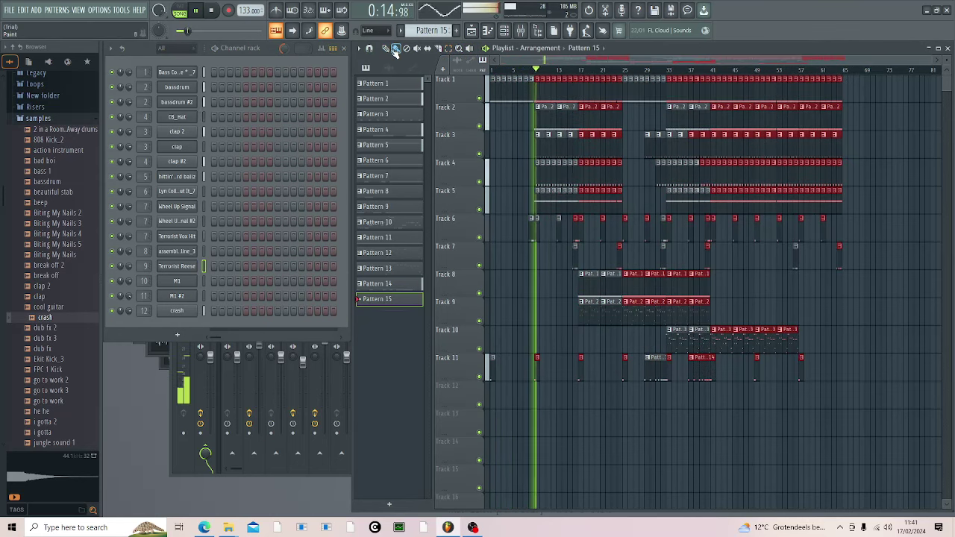
left_click_drag(536, 88, 801, 111)
Step: Listen to the duplicated section from bars 57 and 65 and around the transition into bar 73
left_click(803, 70)
left_click(847, 70)
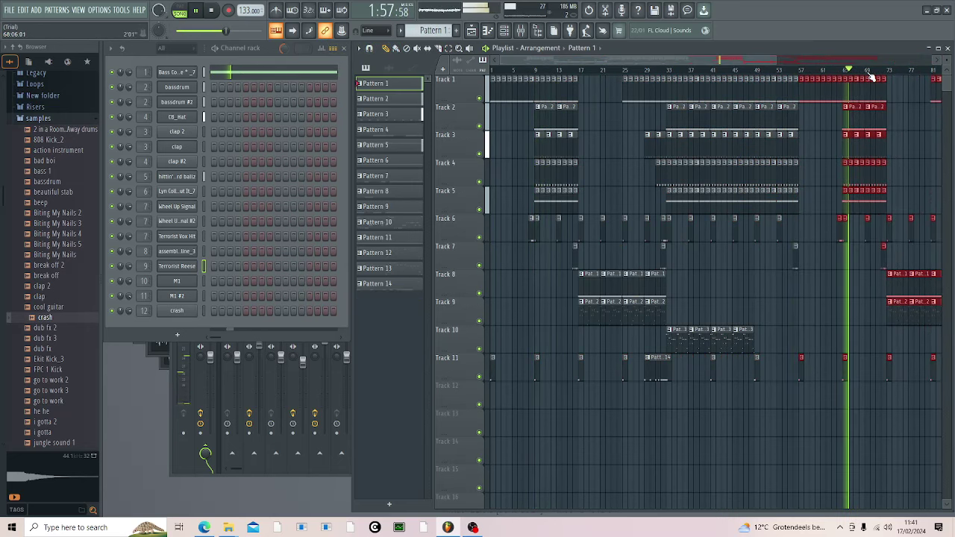
left_click(881, 70)
left_click_drag(781, 59, 953, 60)
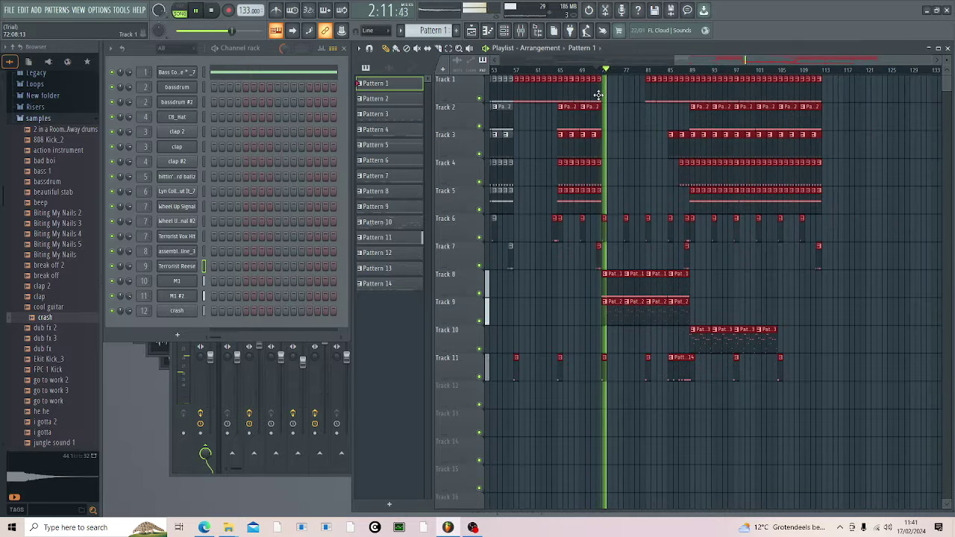
key("space")
key("space")
Step: Fill Track 1 with Pattern 1 clips from bar 73 through bar 80 and place Pattern 2 on Track 2 at bars 73 and 77
left_click_drag(605, 98, 615, 100)
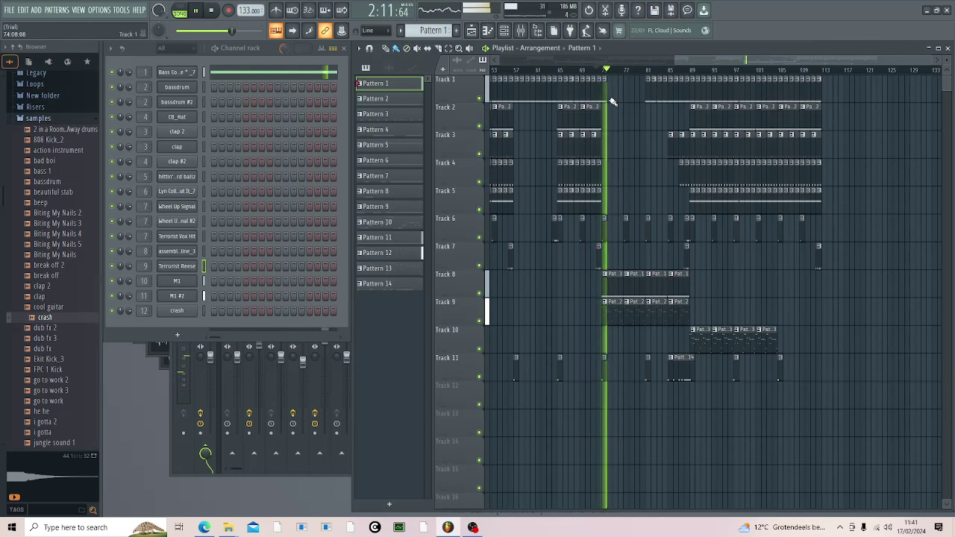
key("space")
left_click_drag(612, 102, 633, 102)
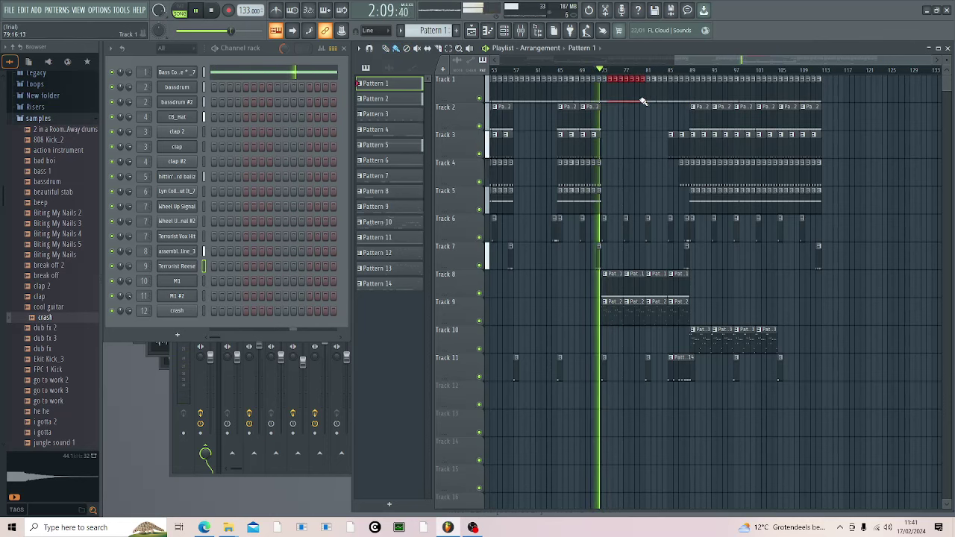
left_click(608, 125)
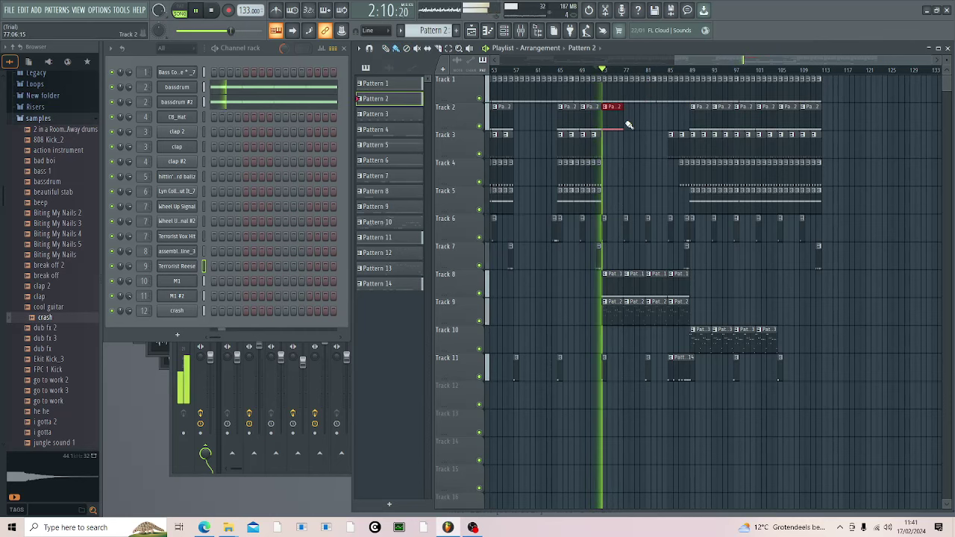
left_click(629, 125)
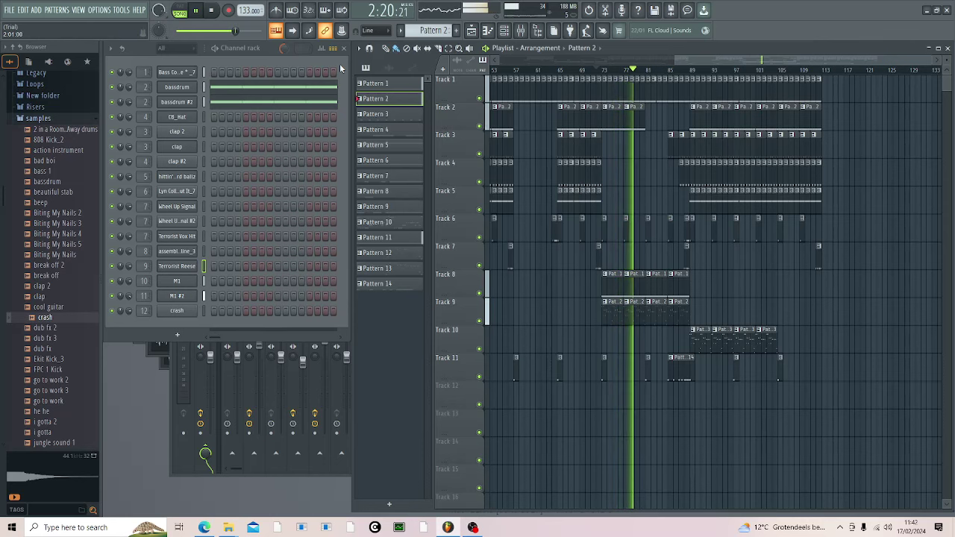
Step: Select the empty Pattern 15 and add the 909 Snare from the Drums Snares pack as a new channel
key("space")
scroll(422, 31, "down", 4)
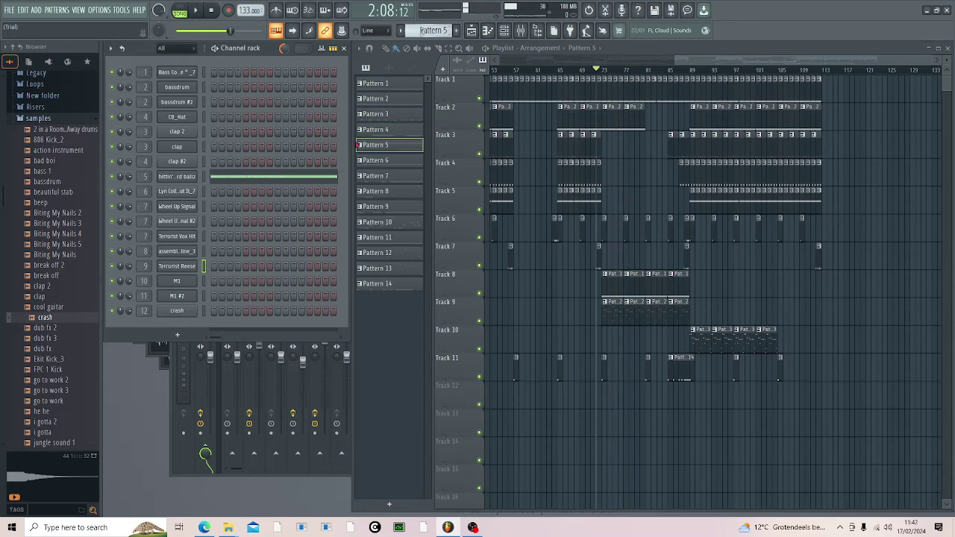
scroll(421, 32, "down", 6)
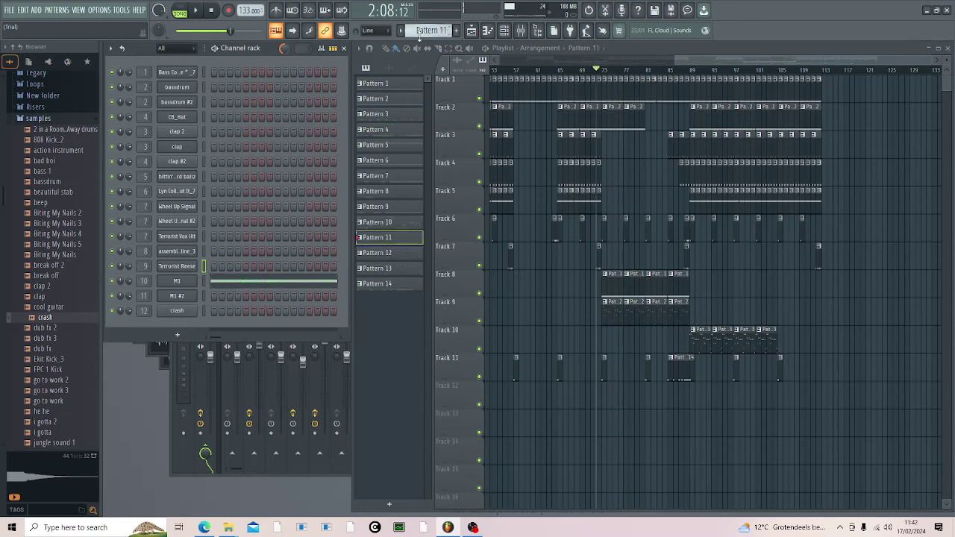
scroll(418, 36, "down", 3)
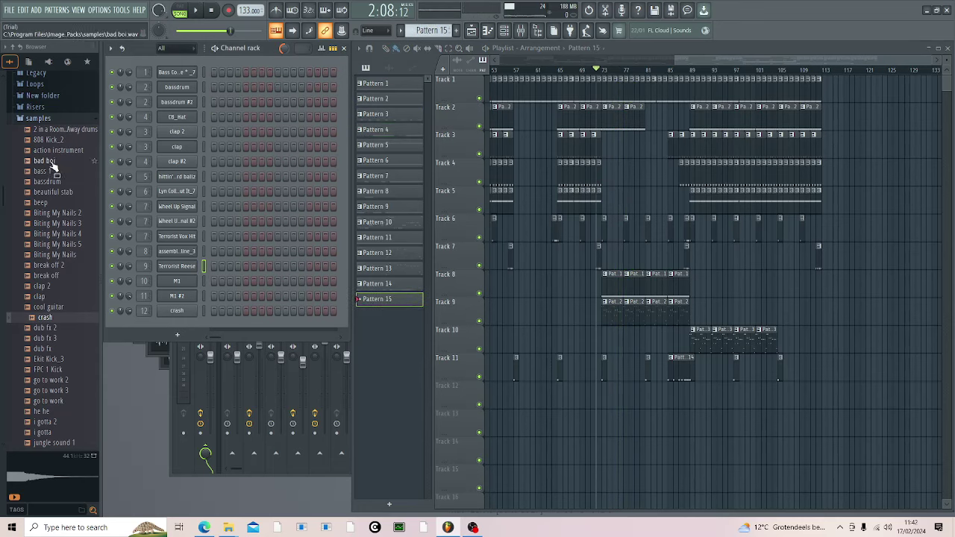
left_click(45, 119)
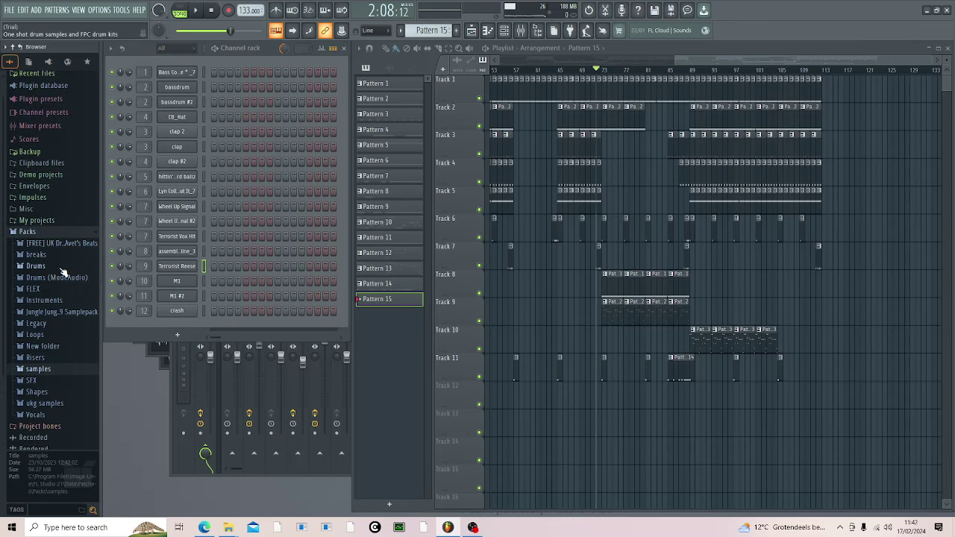
left_click(38, 265)
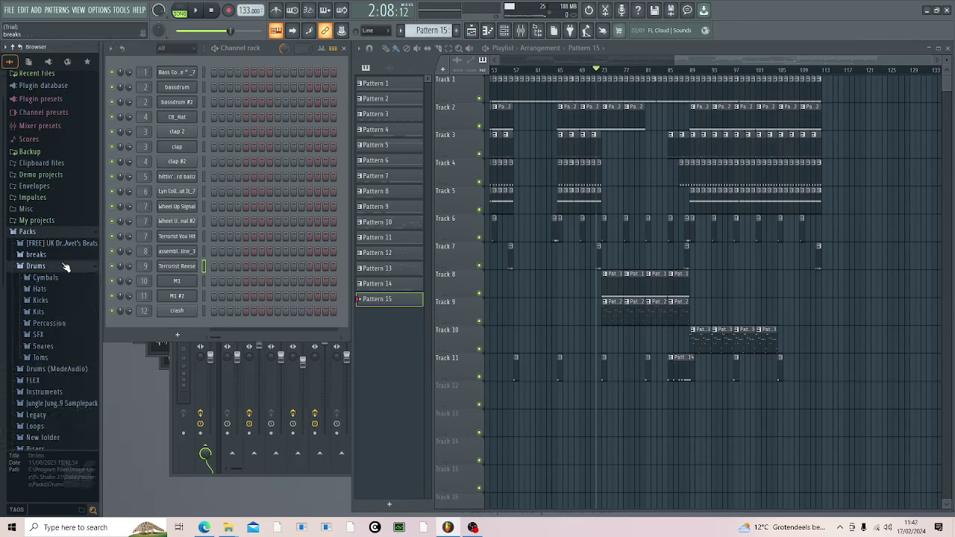
left_click(59, 345)
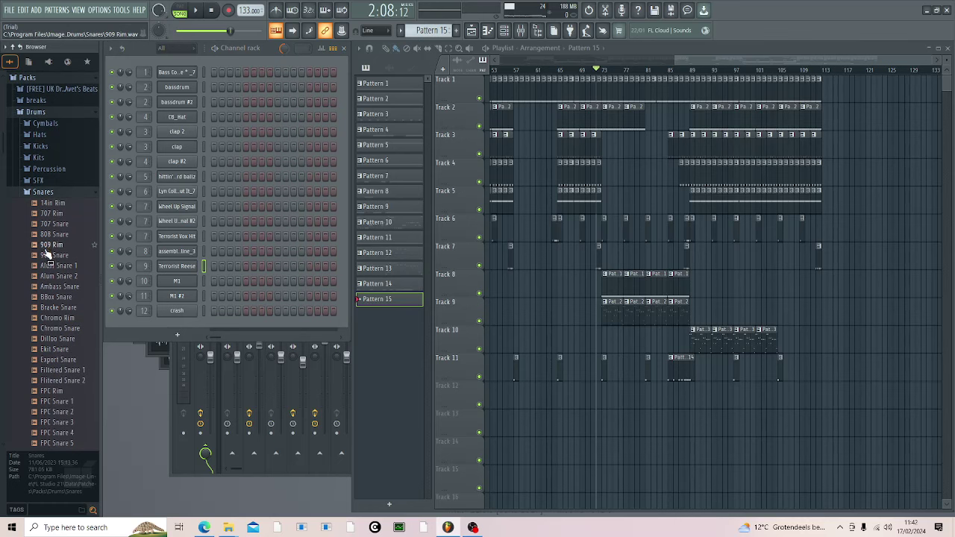
left_click_drag(49, 255, 147, 309)
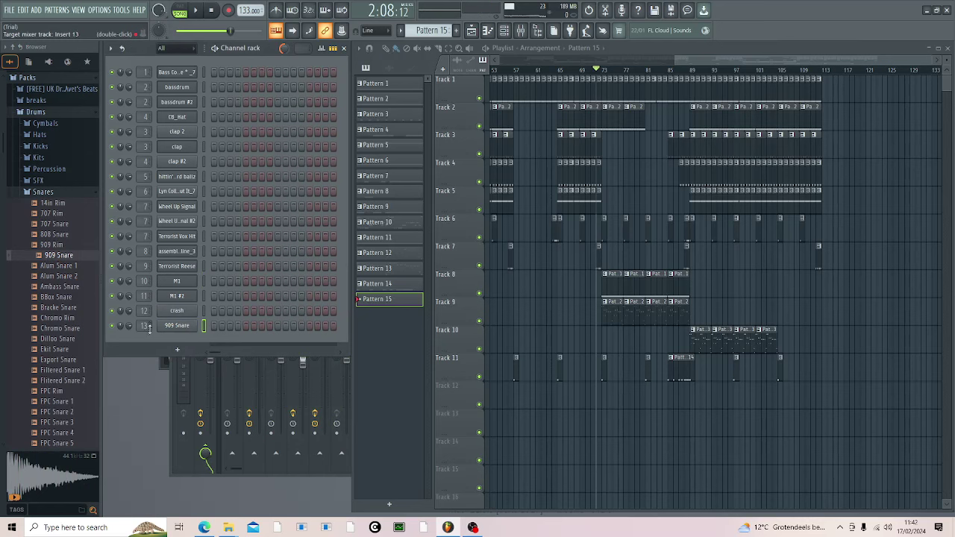
Step: Shape the 909 Snare's volume envelope with decay, sustain and release at 0%, and audition the sound
left_click(176, 326)
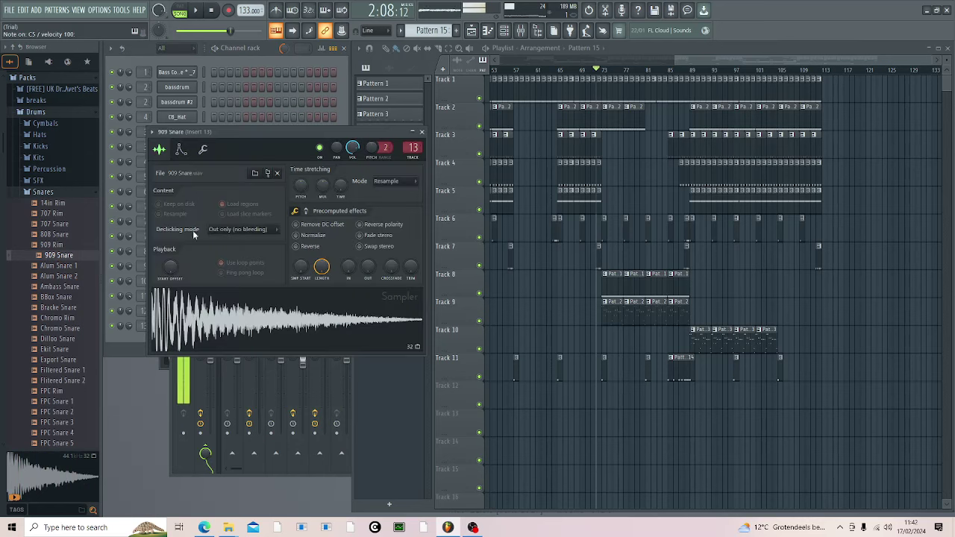
left_click(180, 150)
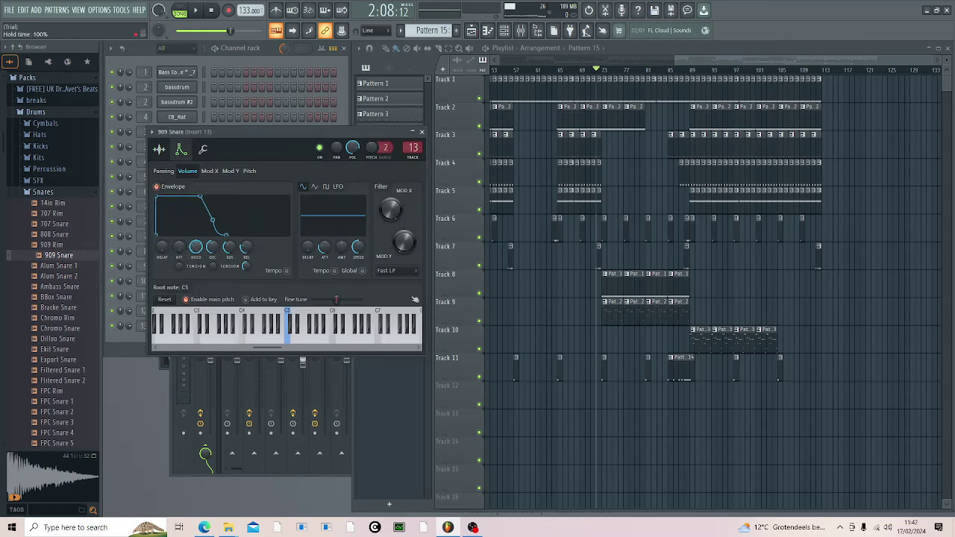
left_click_drag(246, 248, 246, 261)
key("q")
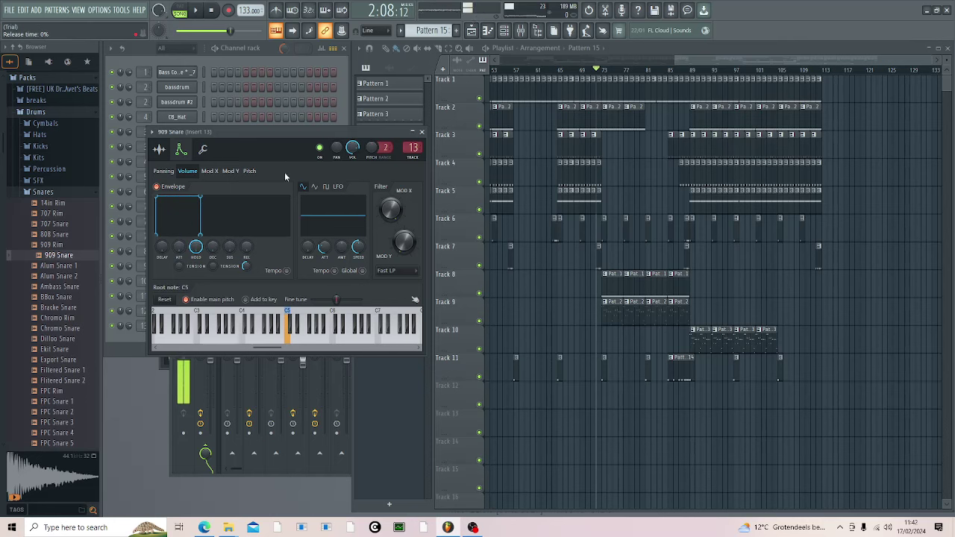
left_click(344, 108)
key("q")
key("q")
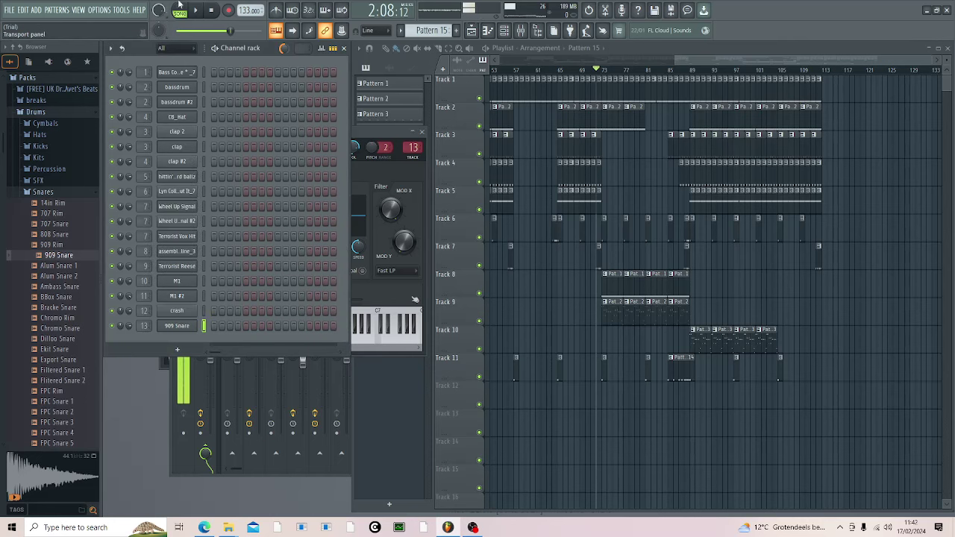
Step: Fill all four bars of Pattern 15 with consecutive short C5 notes for the 909 Snare
right_click(191, 326)
left_click(224, 325)
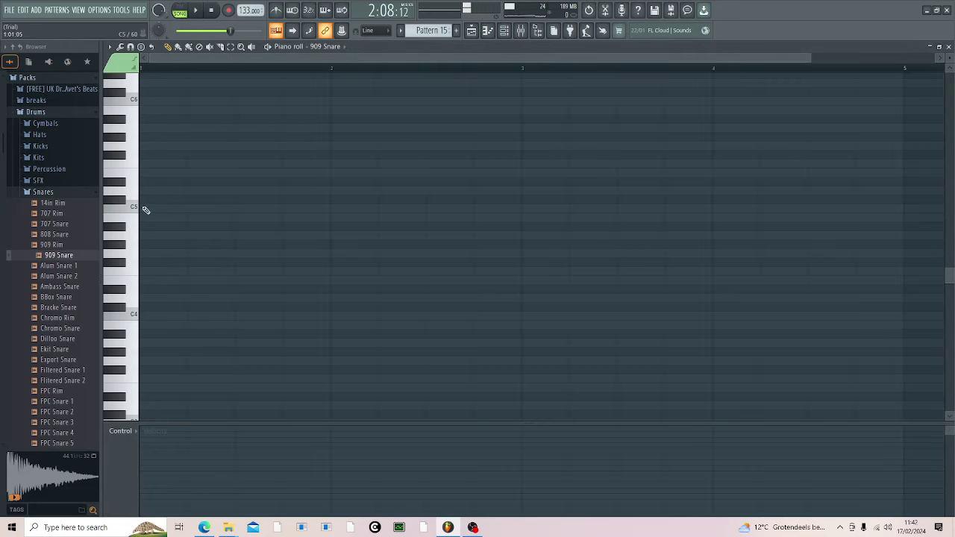
left_click(166, 210)
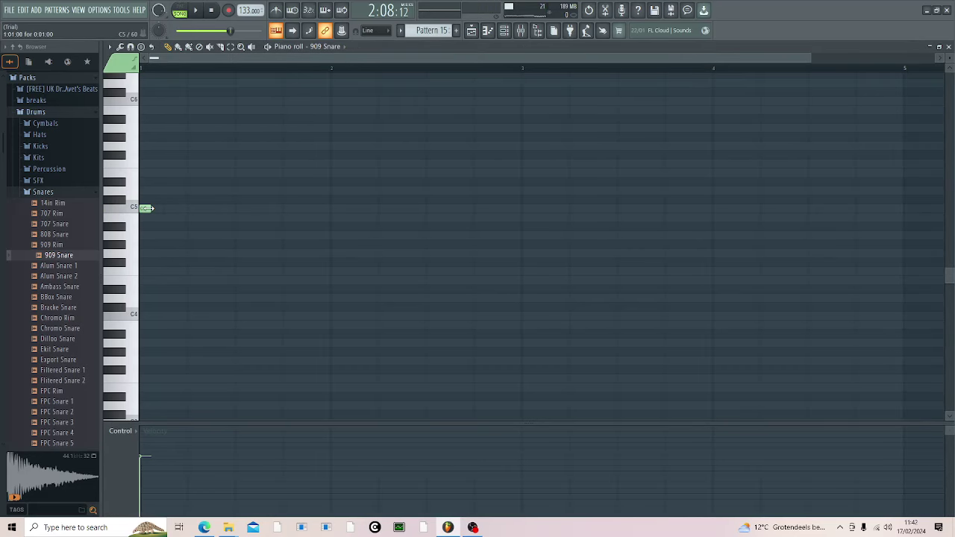
left_click(156, 209)
left_click(168, 209)
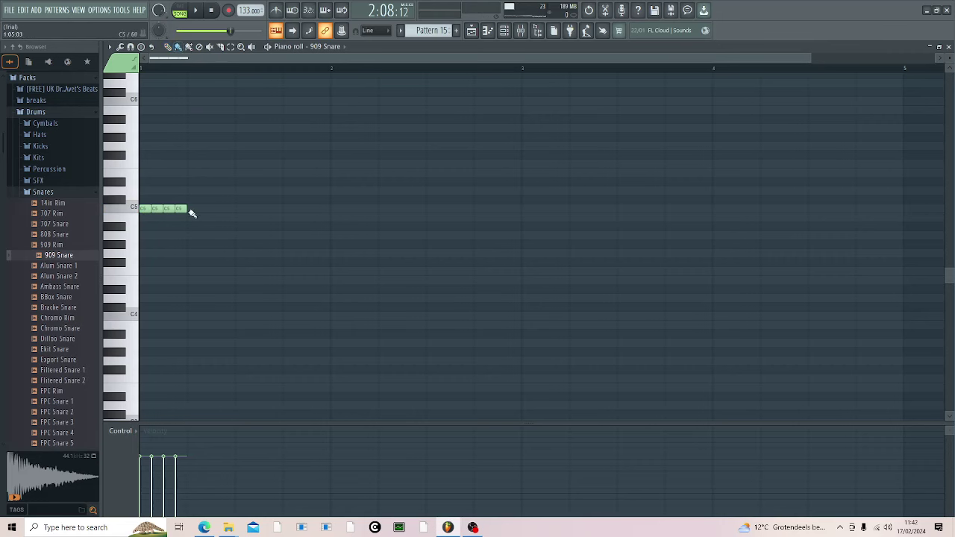
mouse_move(192, 214)
left_mouse_down()
mouse_move(500, 223)
mouse_move(926, 216)
left_mouse_up()
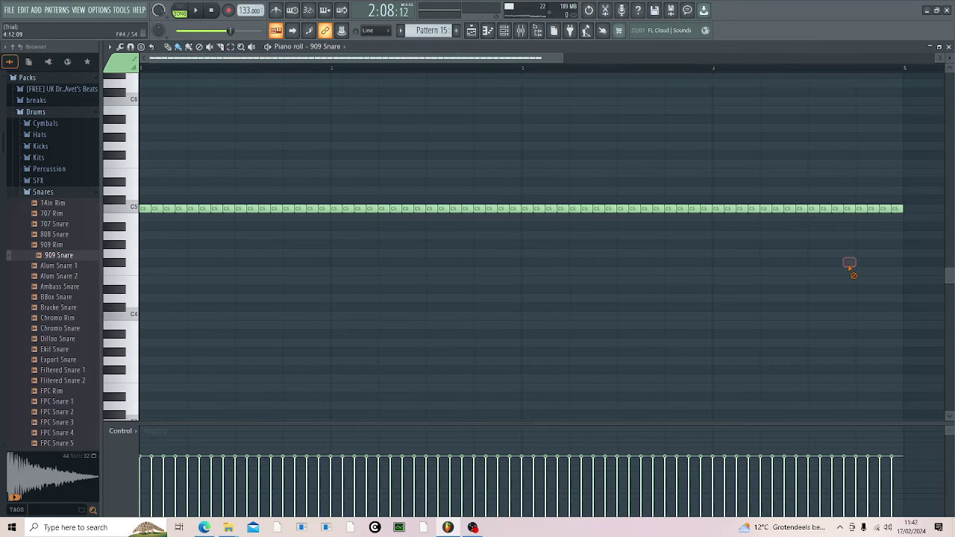
Step: Listen to the 909 Snare roll on its own in pattern mode and close its note editor
left_click(187, 9)
key("space")
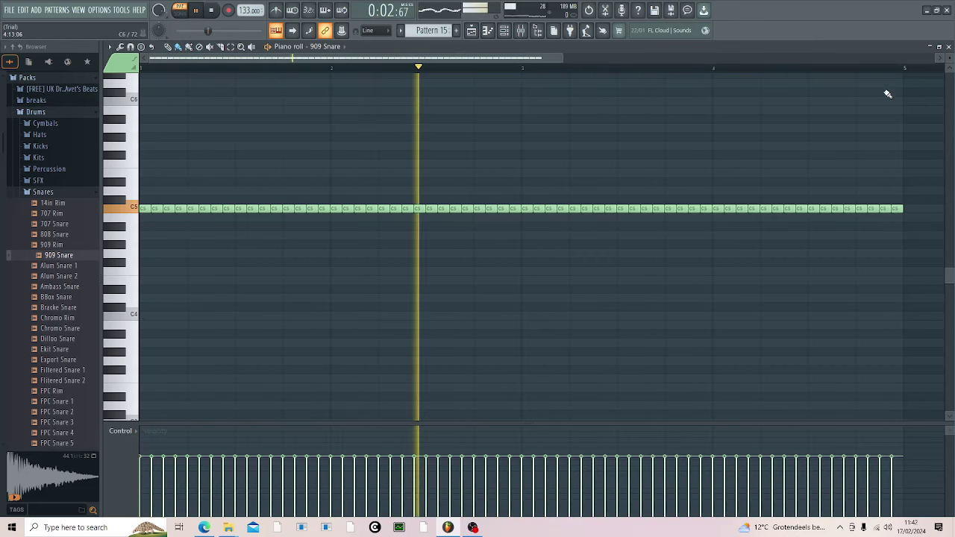
key("space")
left_click(948, 47)
key("F7")
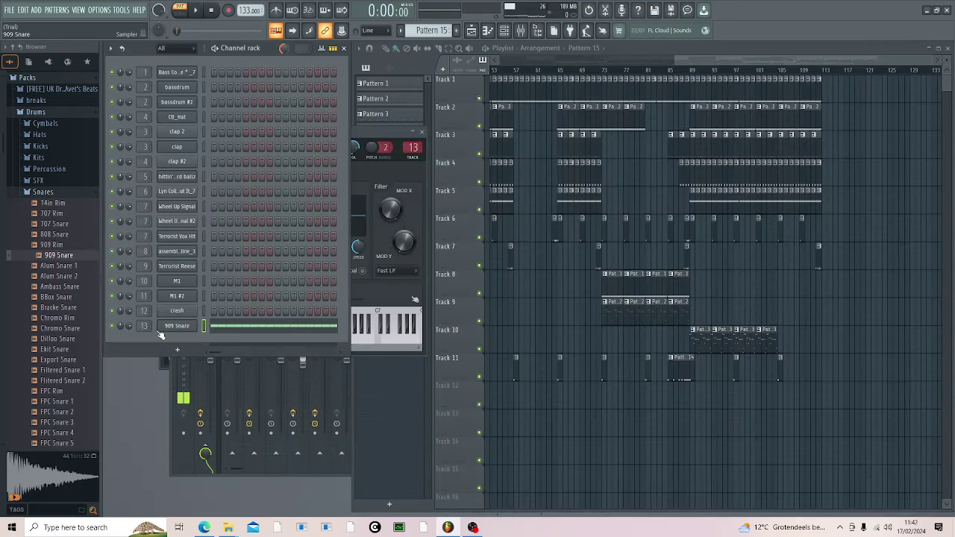
Step: Review the 909 Snare's sample and volume envelope settings, then replay the roll with its notes open
left_click(165, 328)
left_click(166, 328)
left_click(166, 334)
left_click(160, 150)
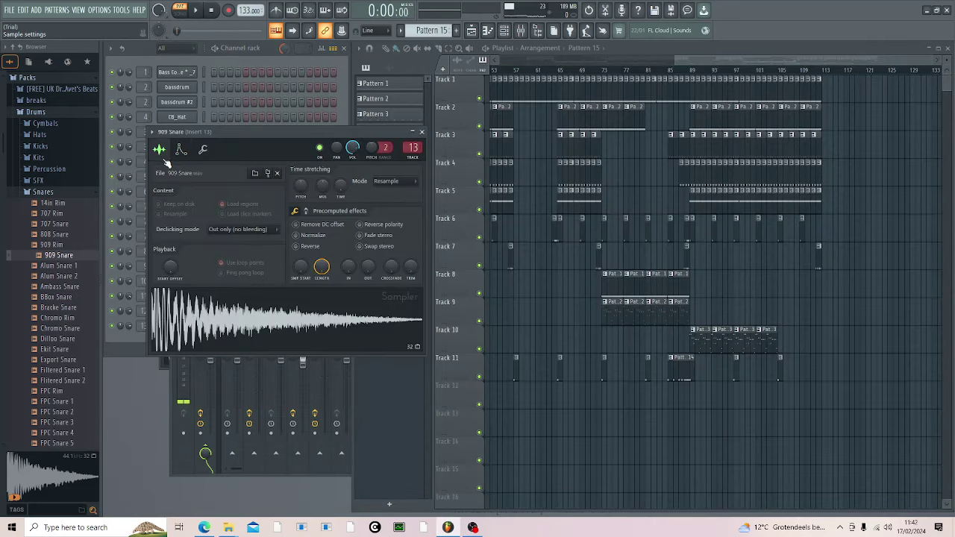
left_click(181, 149)
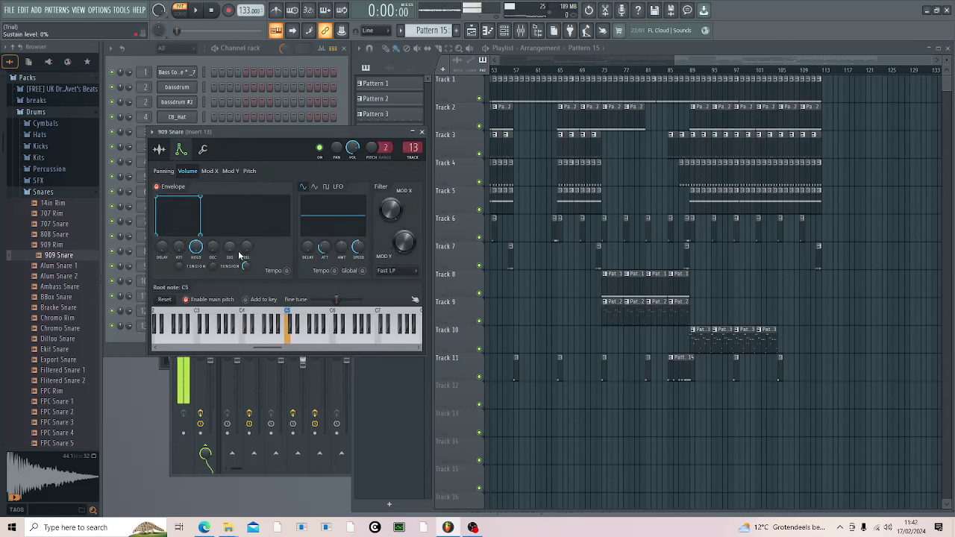
left_click(344, 118)
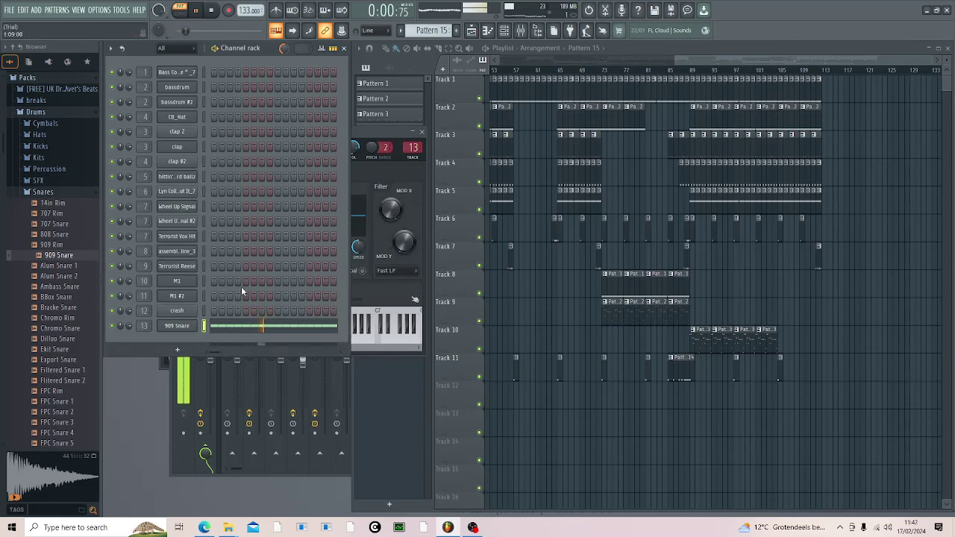
left_click(226, 329)
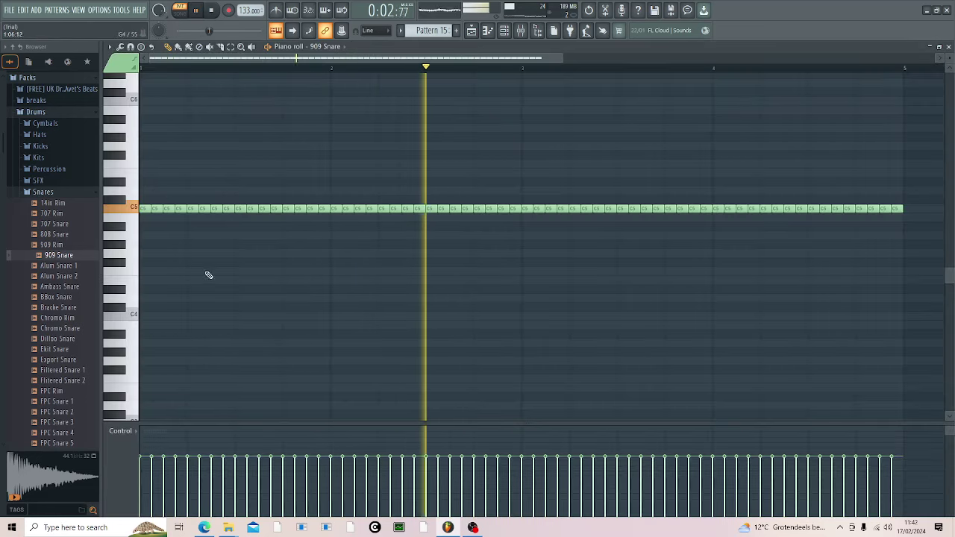
key("space")
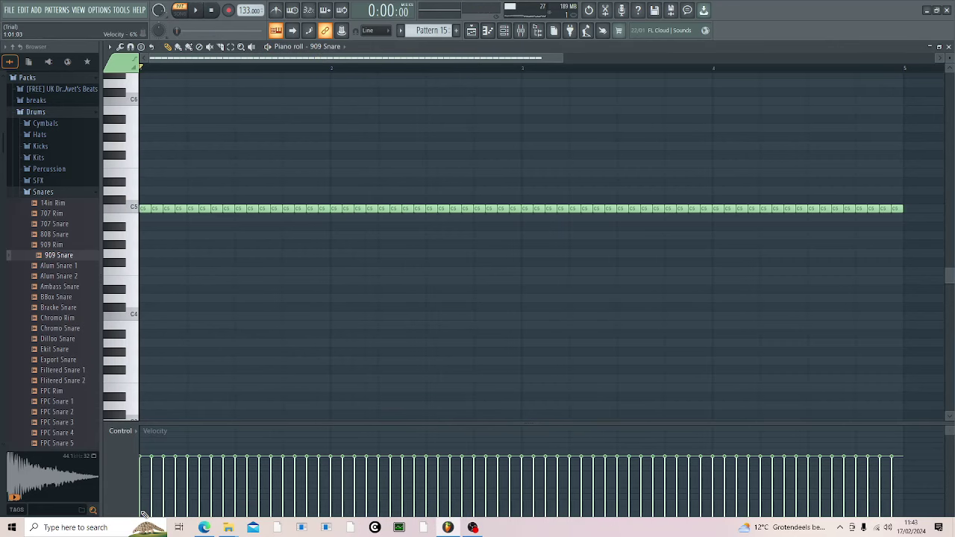
Step: Draw gradually rising velocities across the four-bar snare roll, from about 6% to about 80%, and listen to the build-up
mouse_move(143, 512)
left_mouse_down()
mouse_move(224, 499)
mouse_move(381, 496)
left_mouse_up()
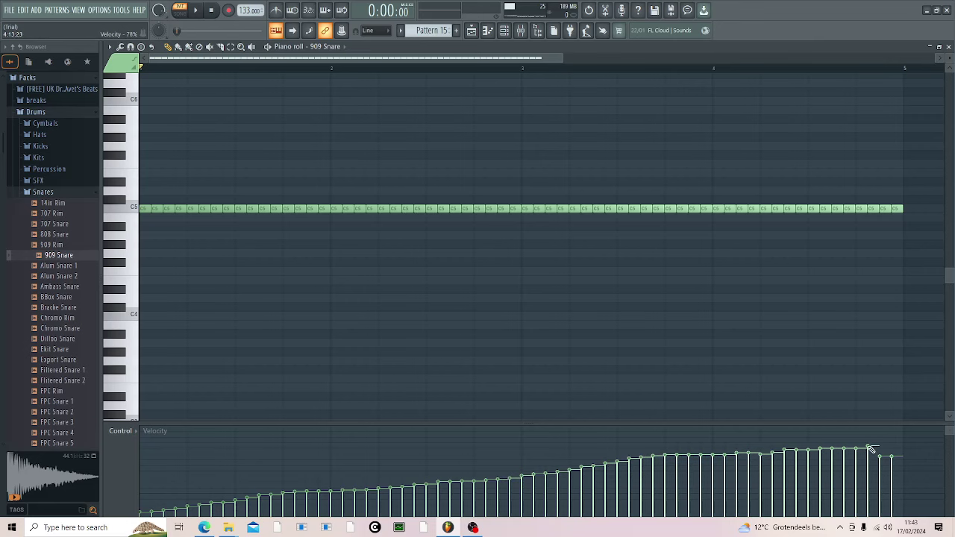
key("space")
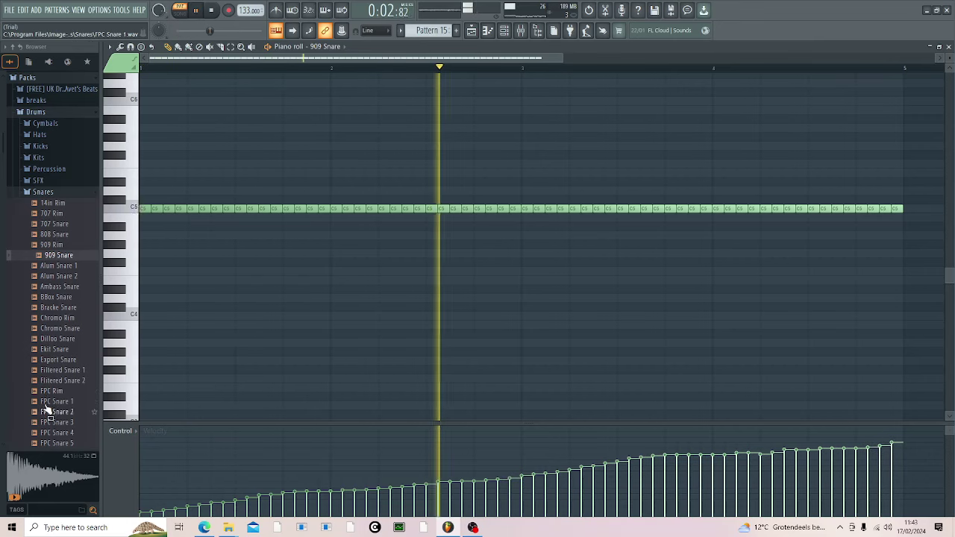
key("space")
left_click(949, 47)
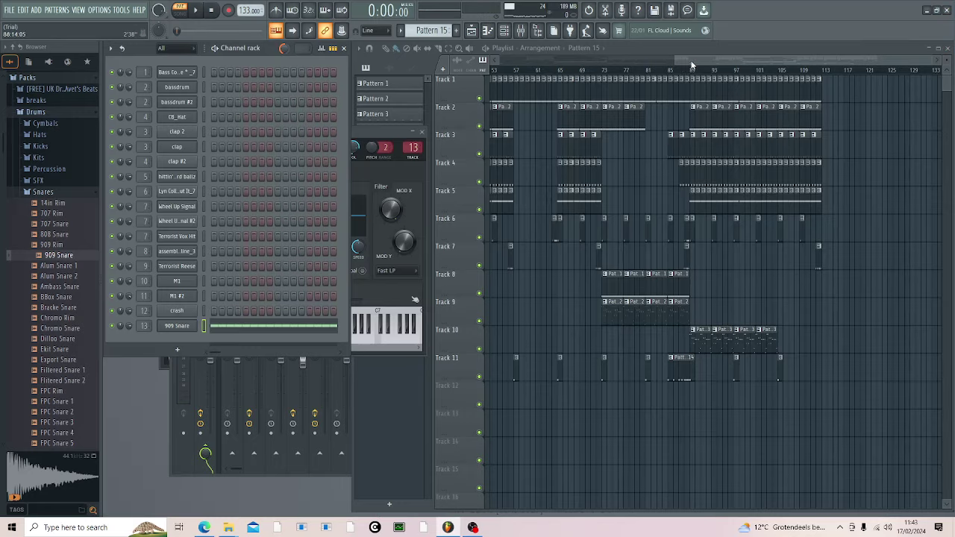
Step: Place Pattern 15 on Track 12 at bars 29 and 85, and listen to both build-ups in the song
left_click(645, 404)
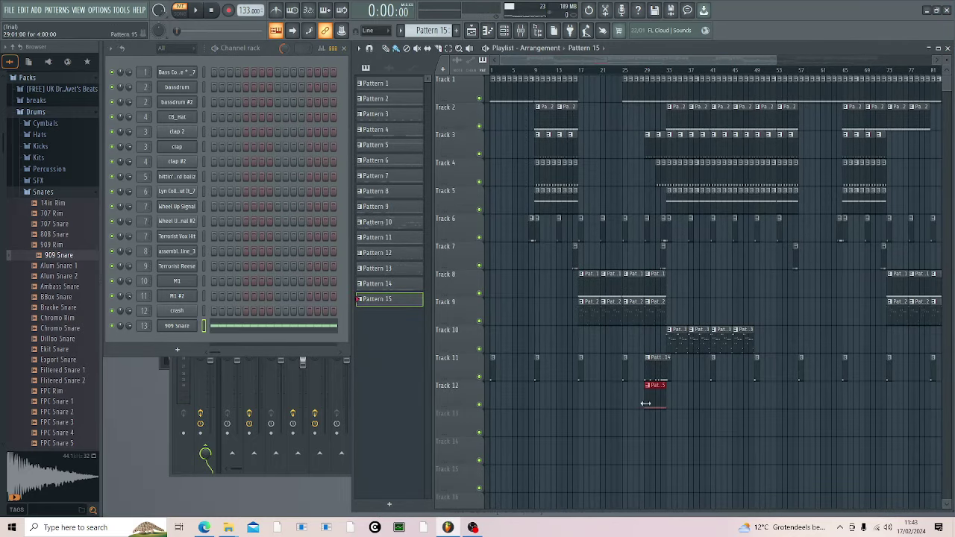
left_click(633, 71)
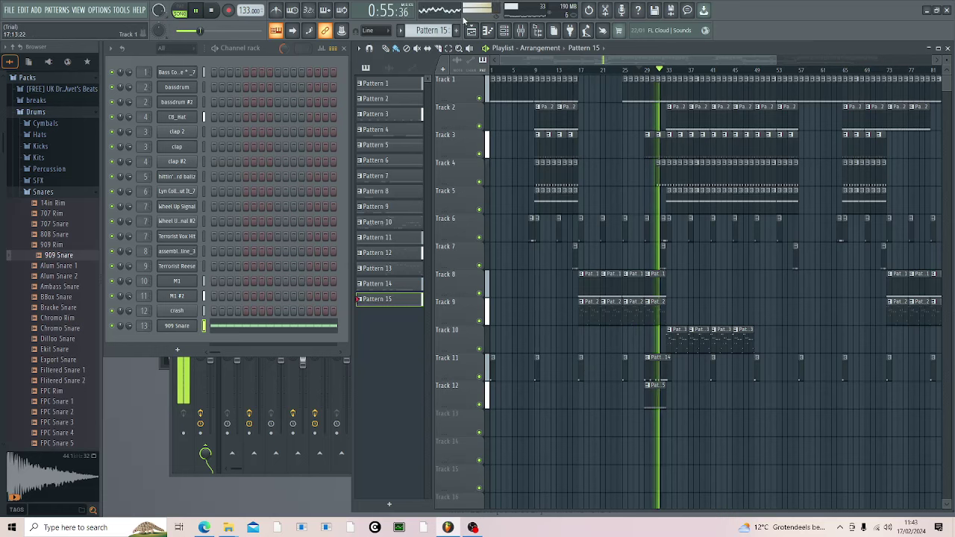
left_click_drag(573, 60, 686, 124)
left_click_drag(750, 405, 782, 398)
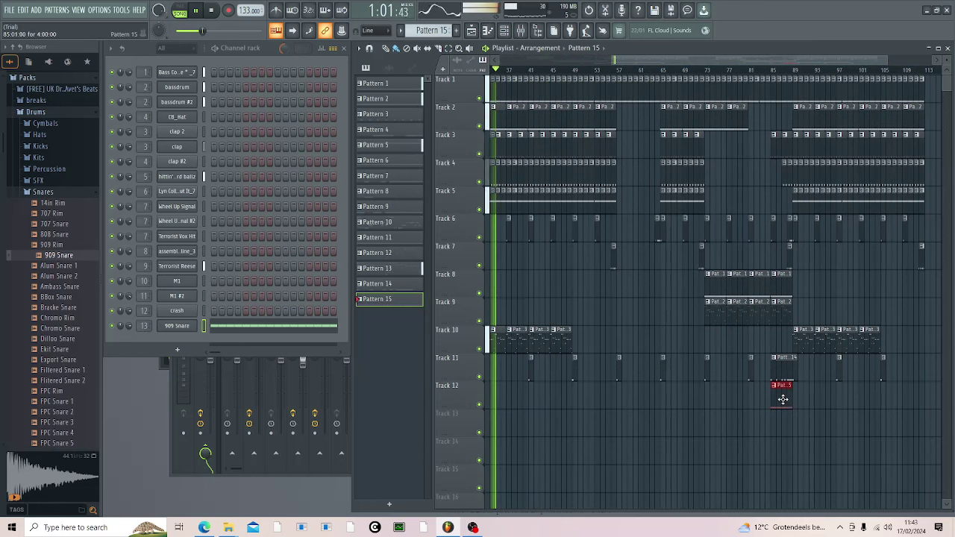
left_click(776, 424)
right_click(780, 424)
left_click(782, 69)
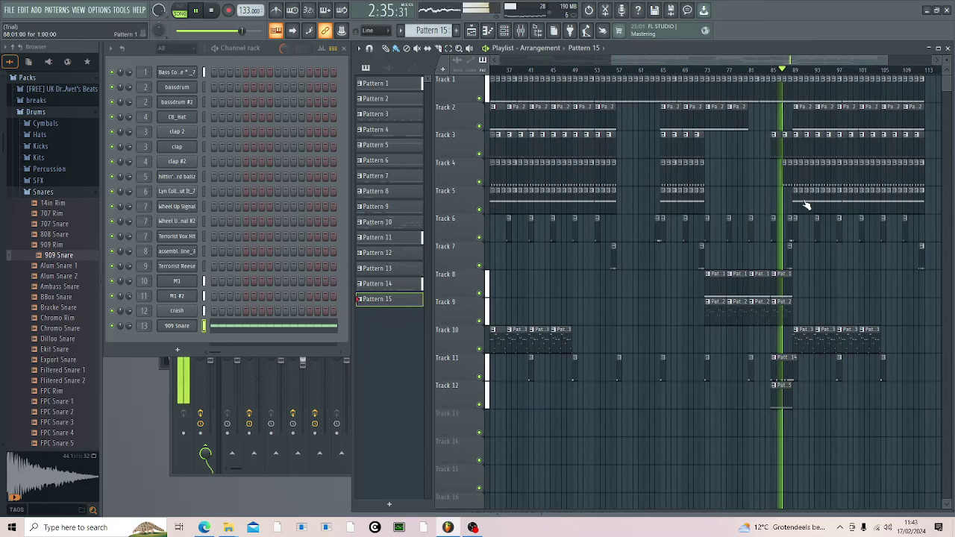
Step: Continue the Pattern 12 clips on Track 9 from bar 89 through bar 104 and listen to the extended section
left_click(788, 319)
left_click_drag(813, 321, 863, 317)
left_click(868, 416)
right_click(866, 418)
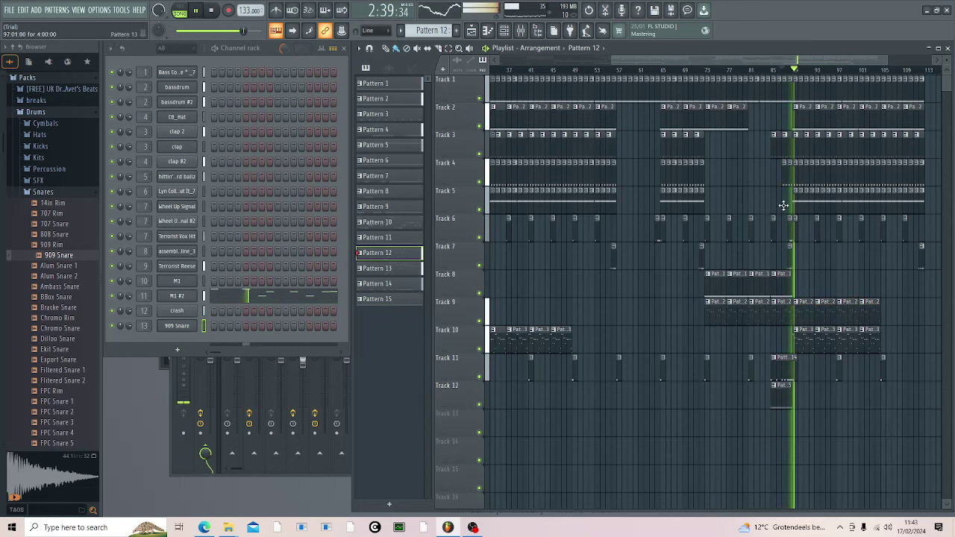
left_click_drag(888, 60, 938, 61)
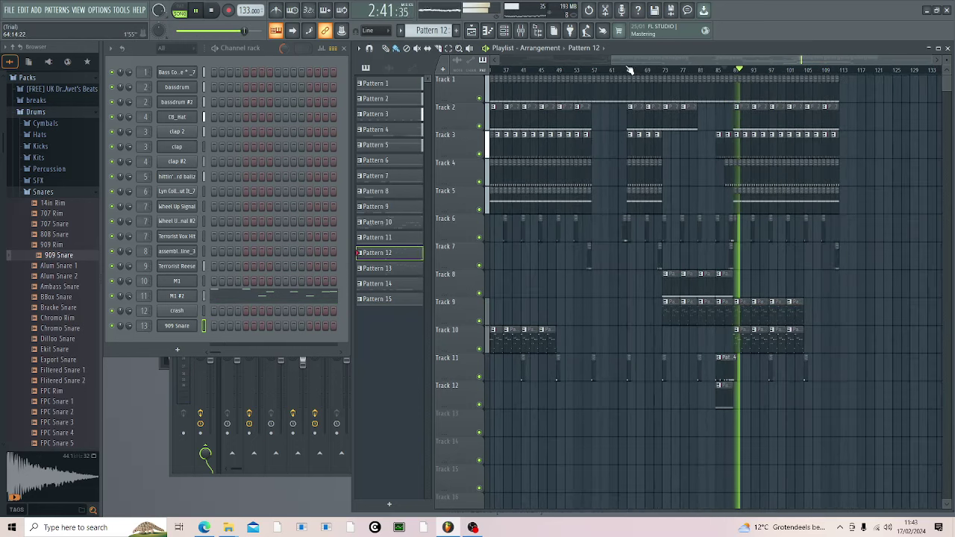
left_click_drag(611, 60, 492, 61)
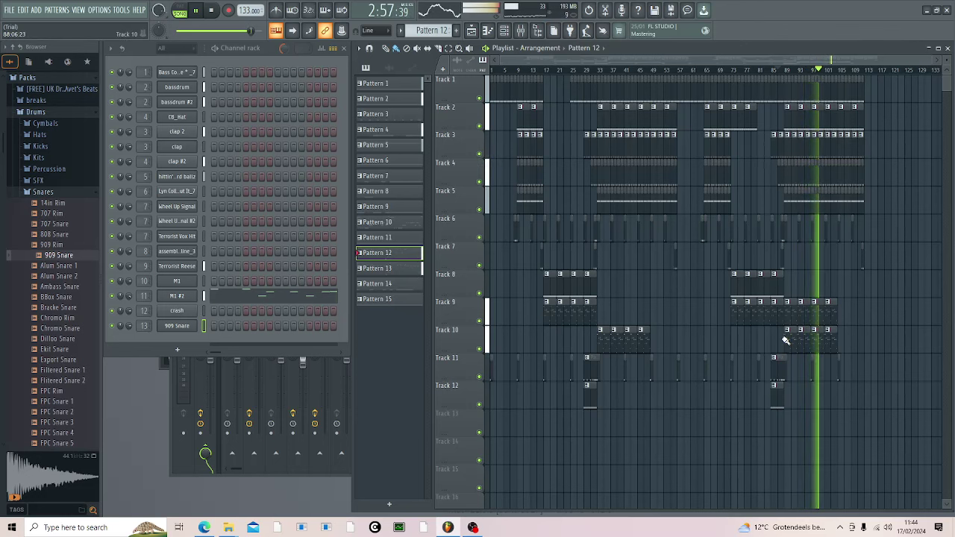
Step: Mute Track 10 to hear the section without it, stop playback and select the M1 #2 channel
left_click(479, 349)
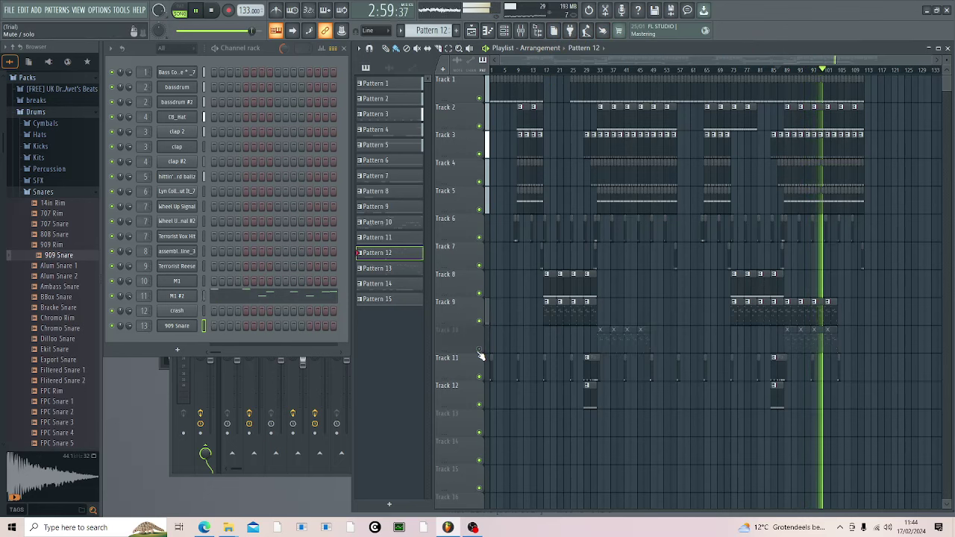
key("space")
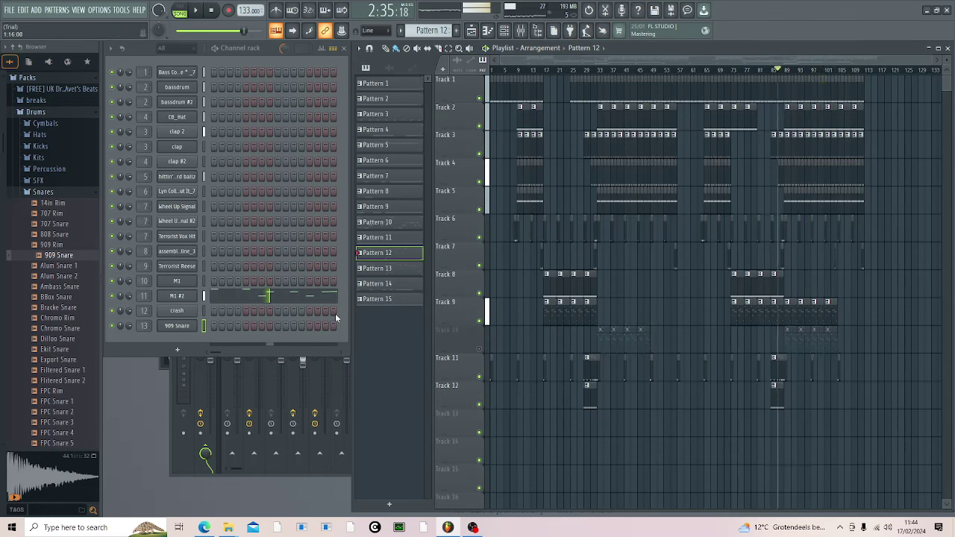
left_click(202, 296)
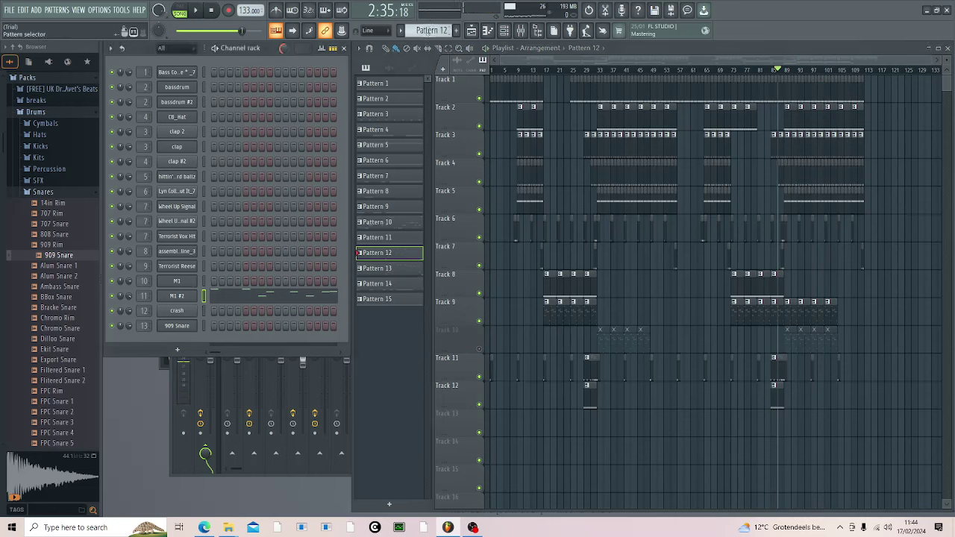
Step: Select the empty Pattern 16, unmute Track 10 and listen to the section after the bar 85 build-up through the song's end
scroll(431, 30, "down", 1)
scroll(432, 26, "down", 3)
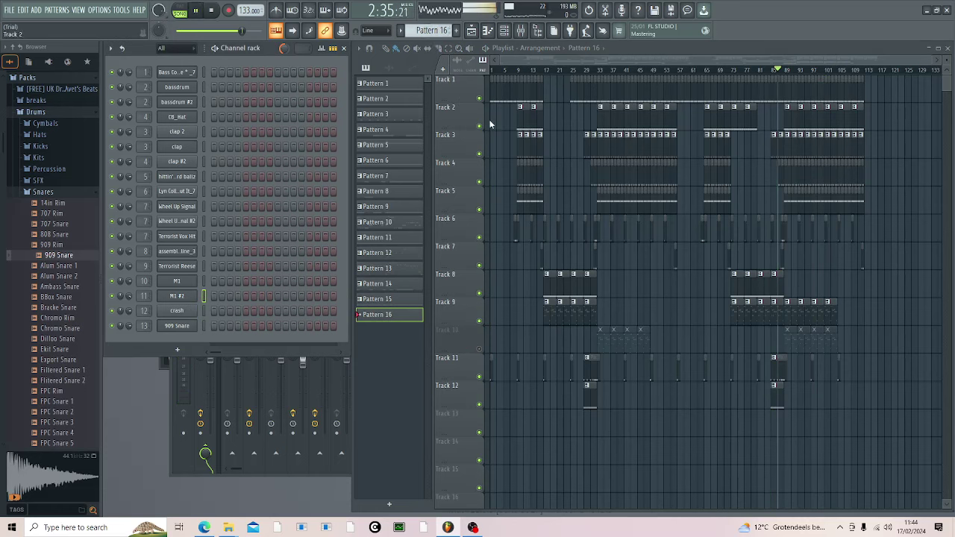
key("space")
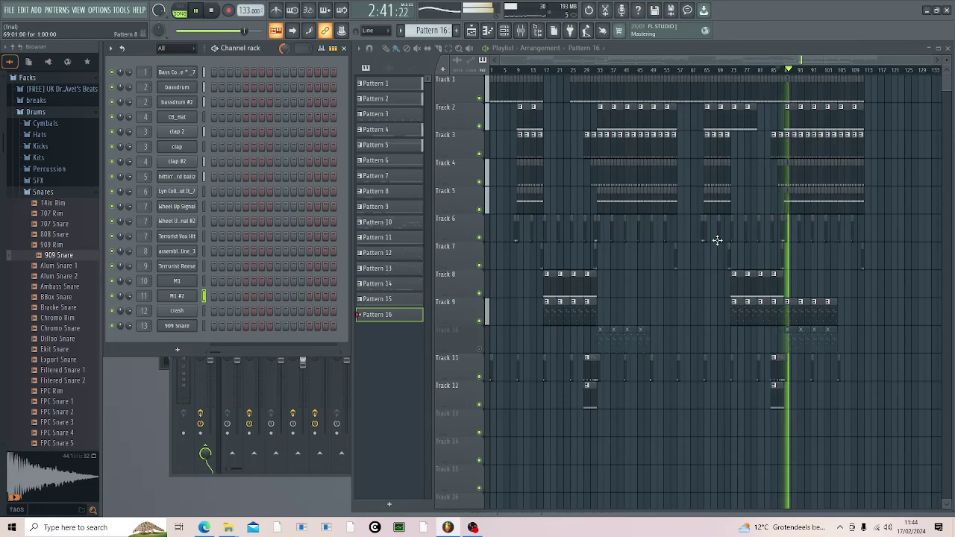
left_click(479, 348)
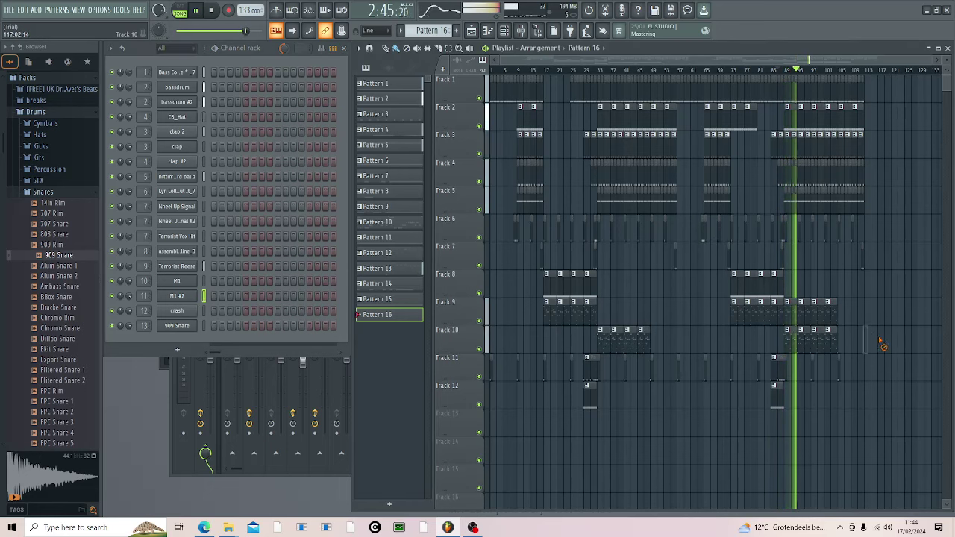
left_click_drag(665, 56, 841, 67)
scroll(776, 73, "up", 3)
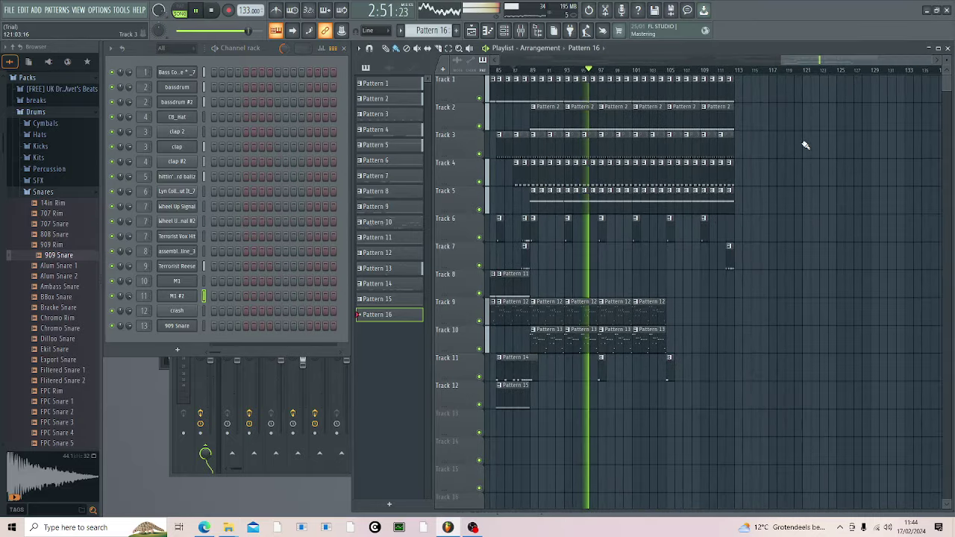
Step: Return the playback position to the start of the song and listen to the full arrangement
left_click_drag(779, 60, 90, 74)
left_click_drag(249, 30, 174, 29)
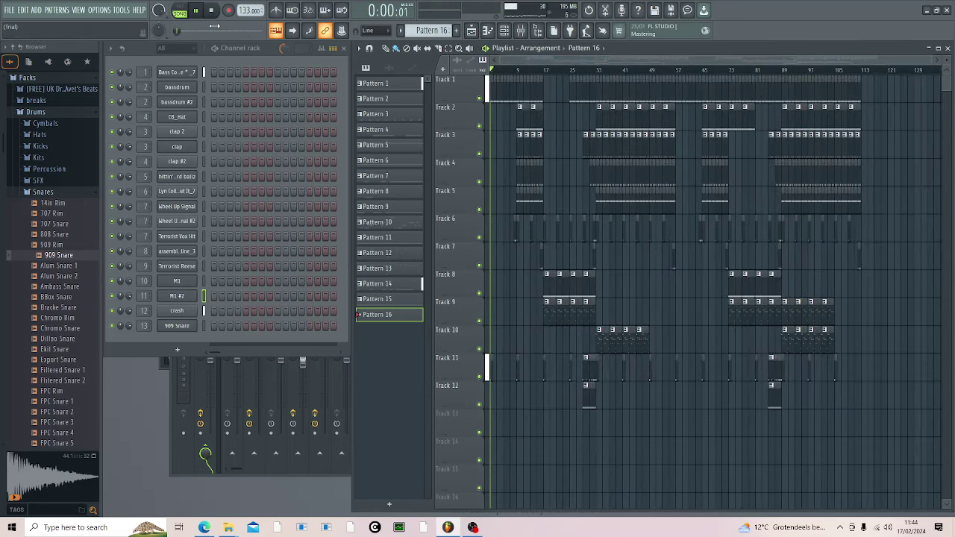
key("space")
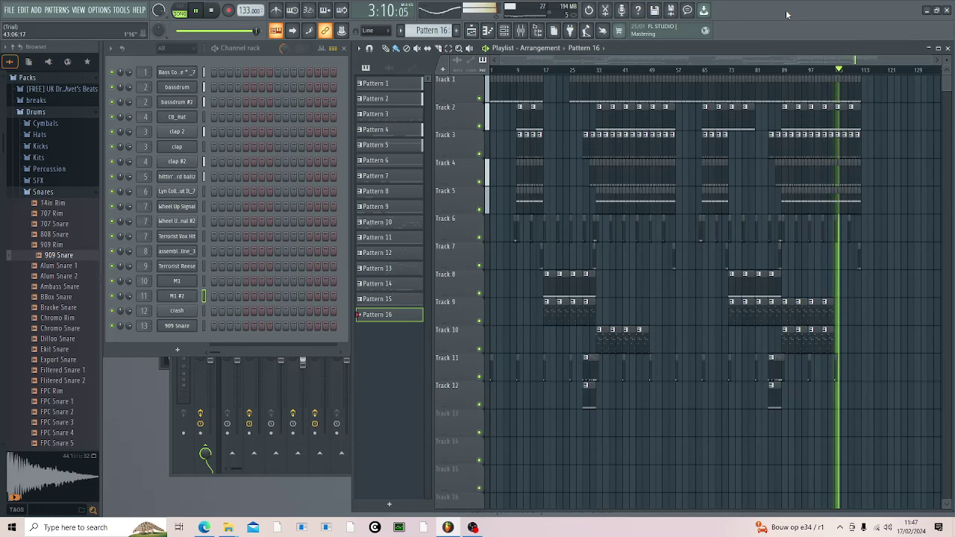
Step: Place the Pattern 14 crash on Track 11 at bar 113, where the arrangement ends, and stop playback
left_click(835, 369)
left_click(863, 370)
left_click(882, 377)
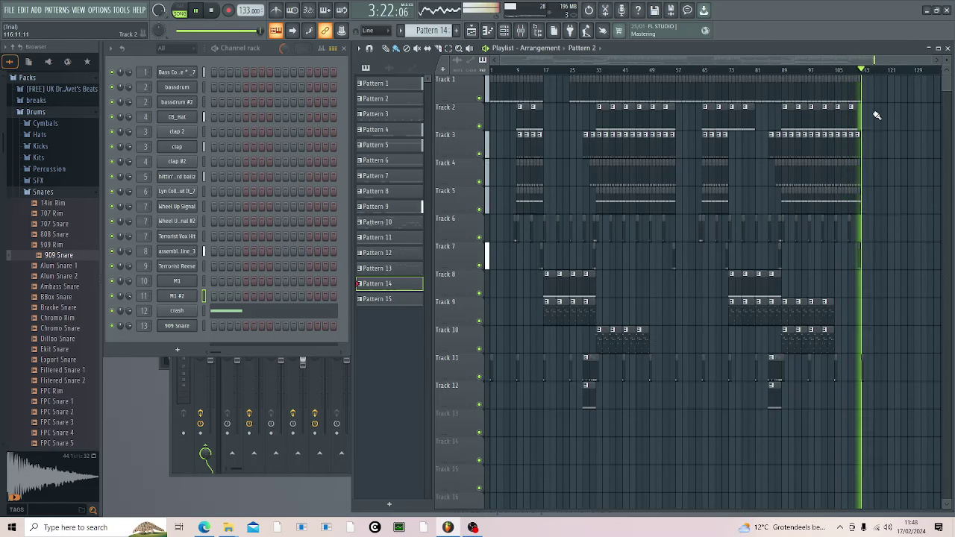
left_click(215, 10)
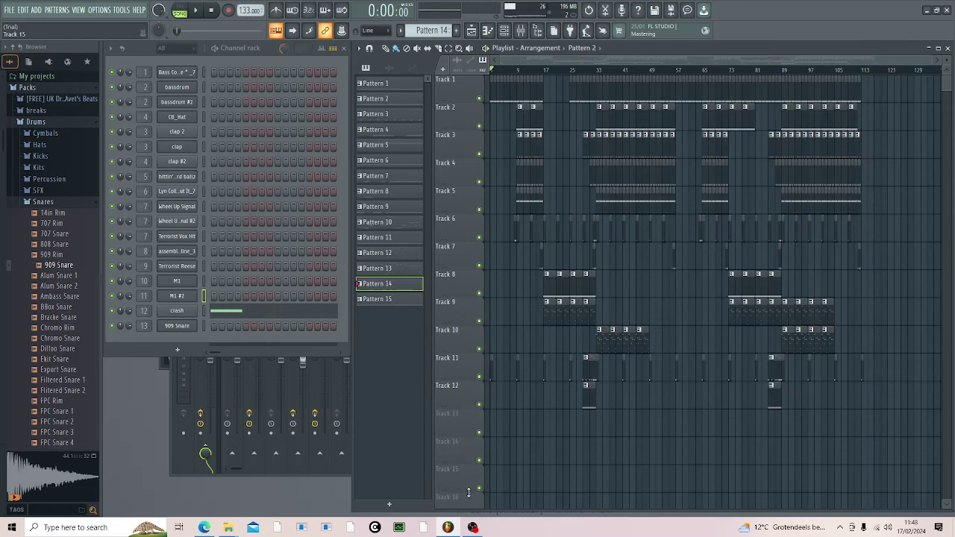
Step: Search Windows for Notepad and open a blank document in it
left_click(108, 526)
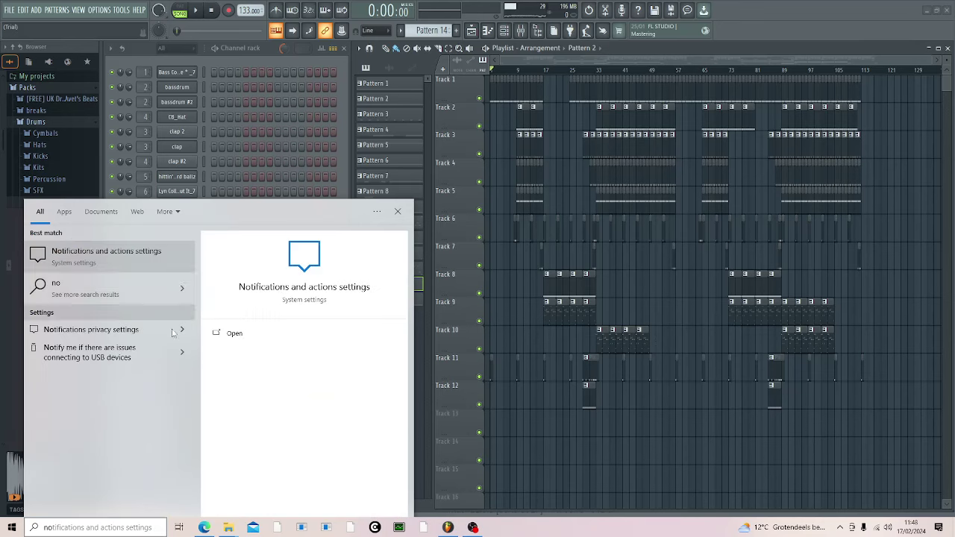
left_click(53, 528)
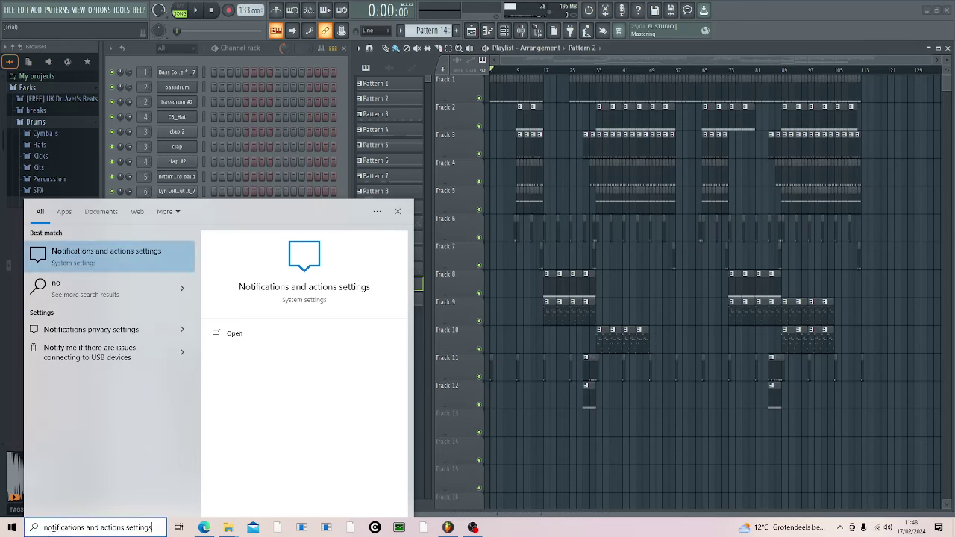
left_click_drag(154, 527, 36, 503)
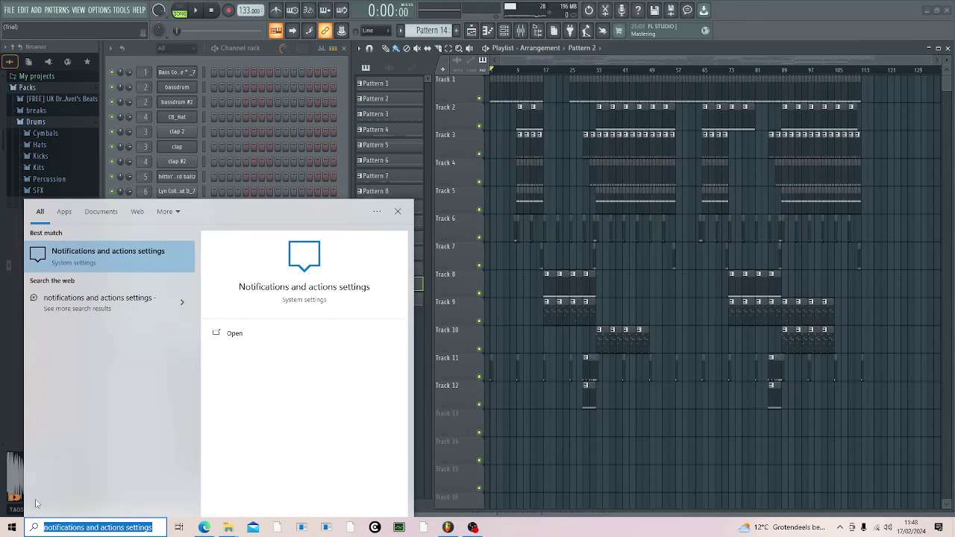
type("no")
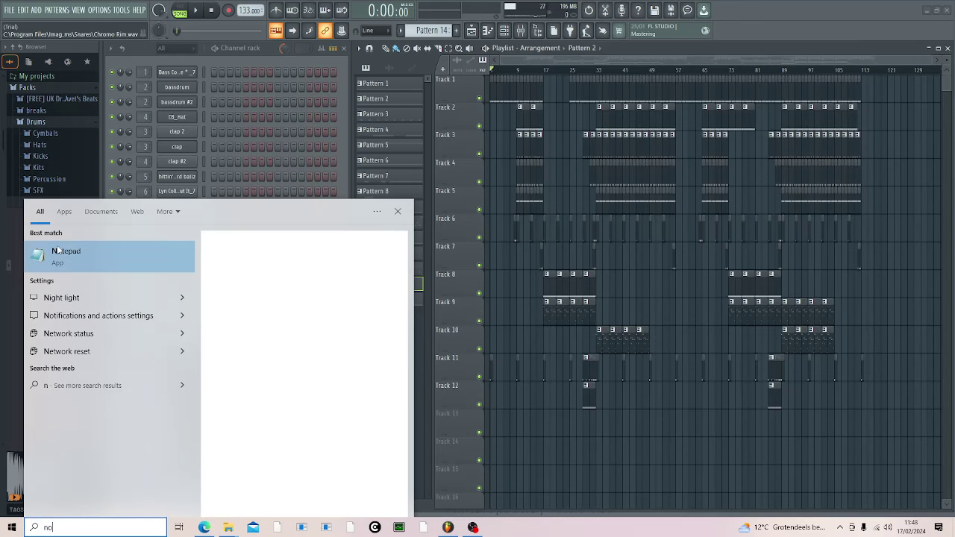
left_click(58, 256)
type("te")
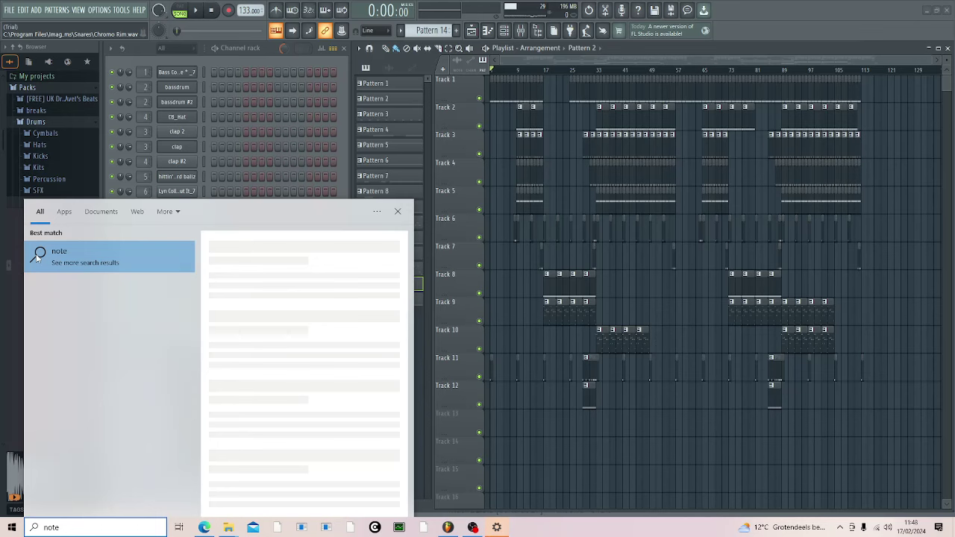
type("pad")
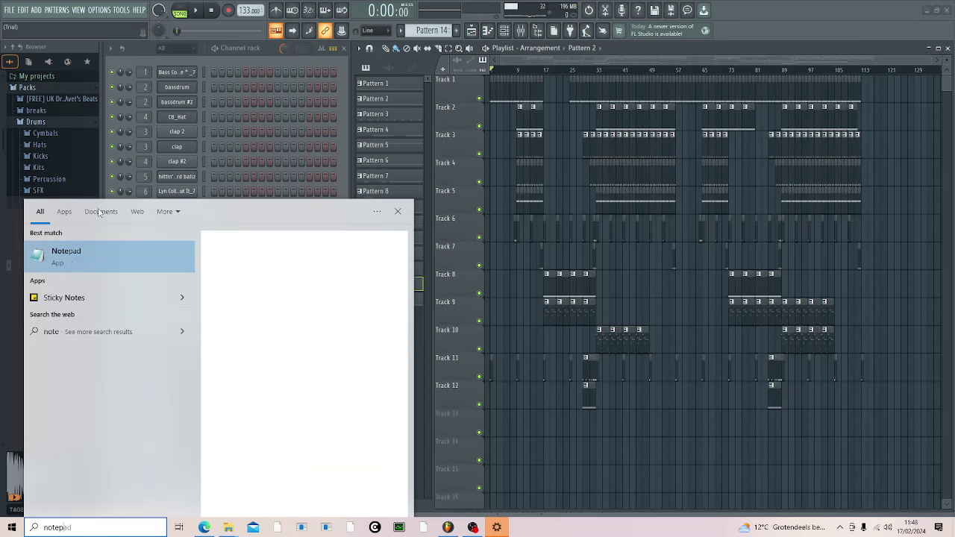
left_click(73, 259)
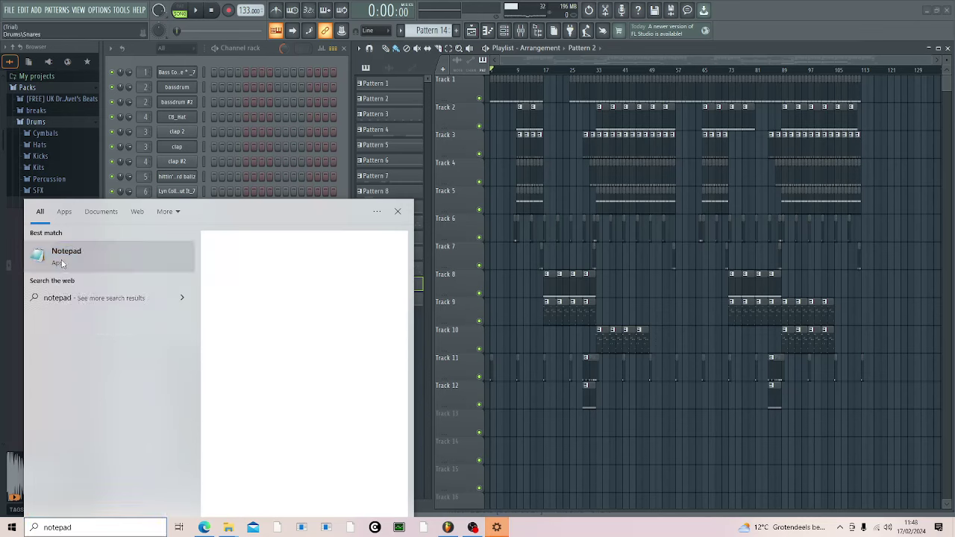
left_click(134, 161)
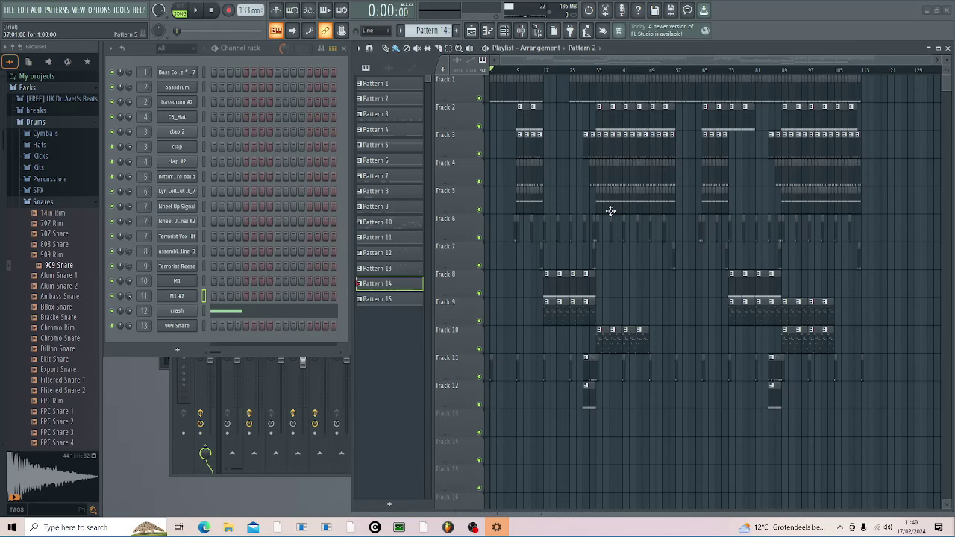
Step: Clear the stray letter from the Notepad document and open its font settings
type("I")
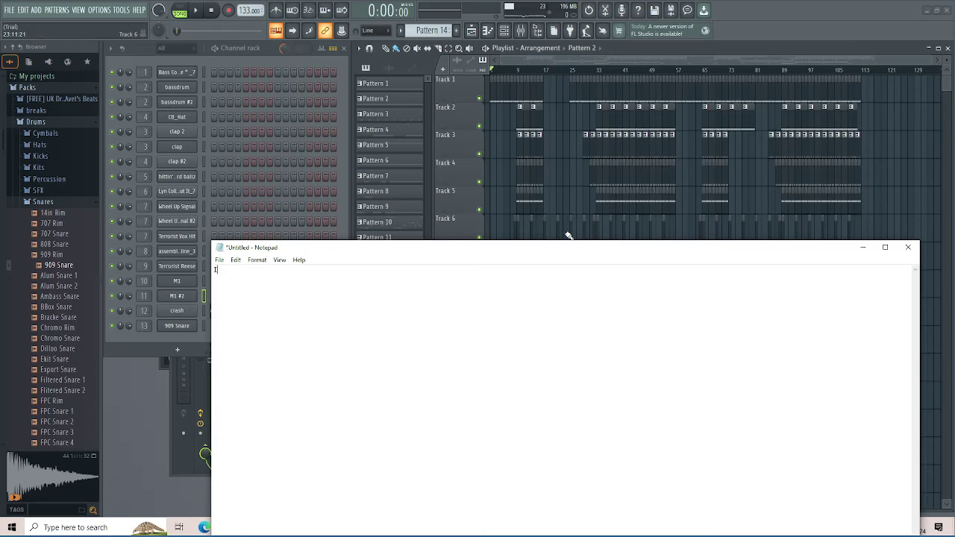
key("BackSpace")
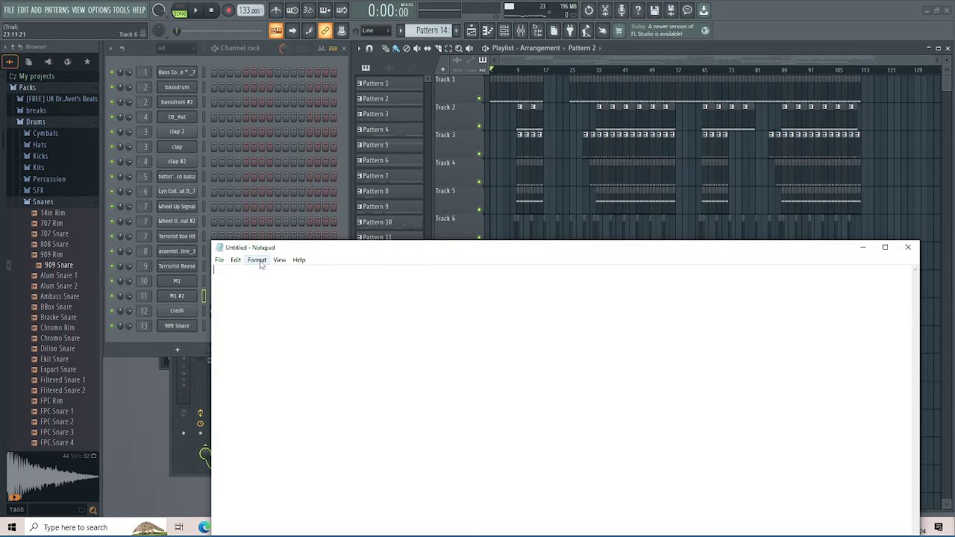
left_click(259, 262)
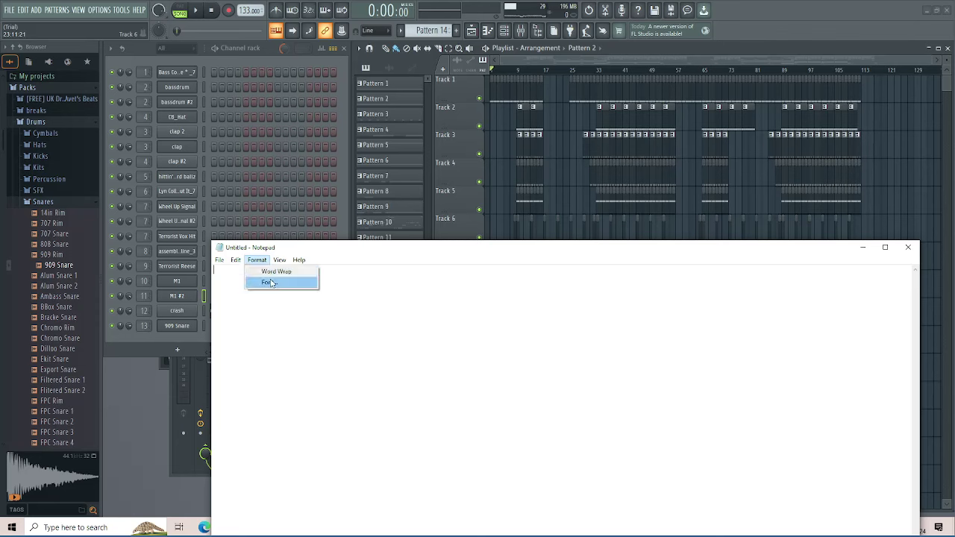
left_click(270, 283)
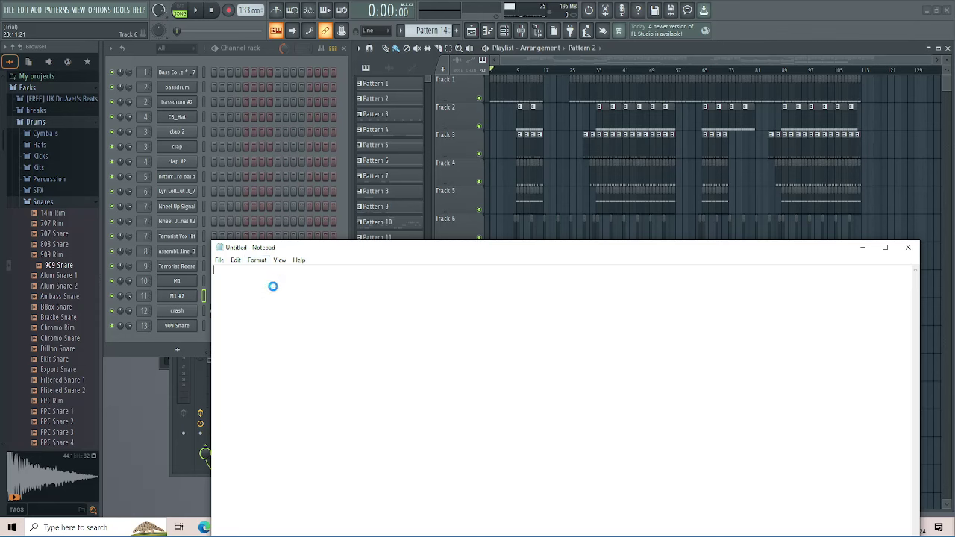